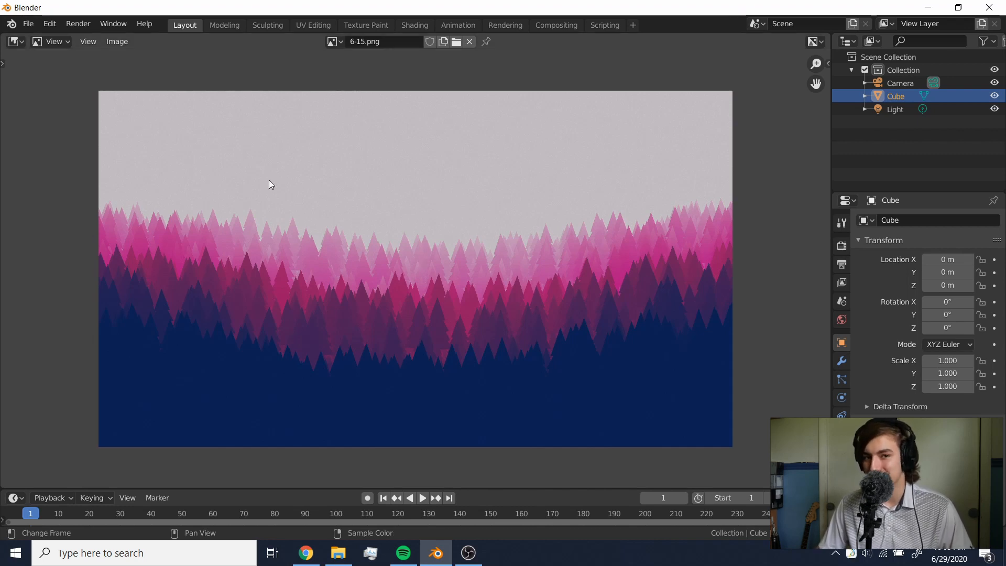
# - Change the main Image Editor area to a 3D Viewport and make the program window fullscreen
pyautogui.click(18, 45)
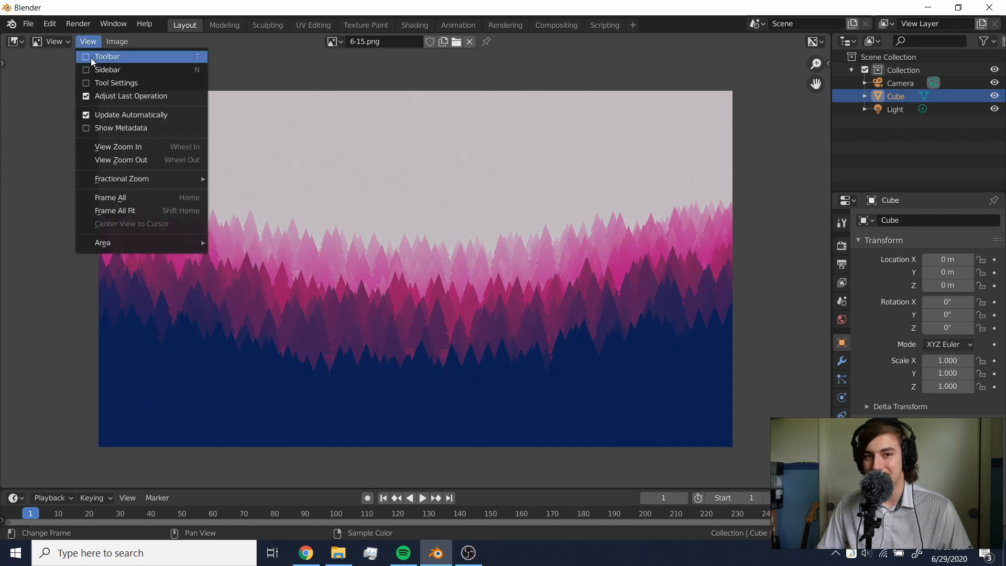
pyautogui.click(16, 43)
pyautogui.click(40, 92)
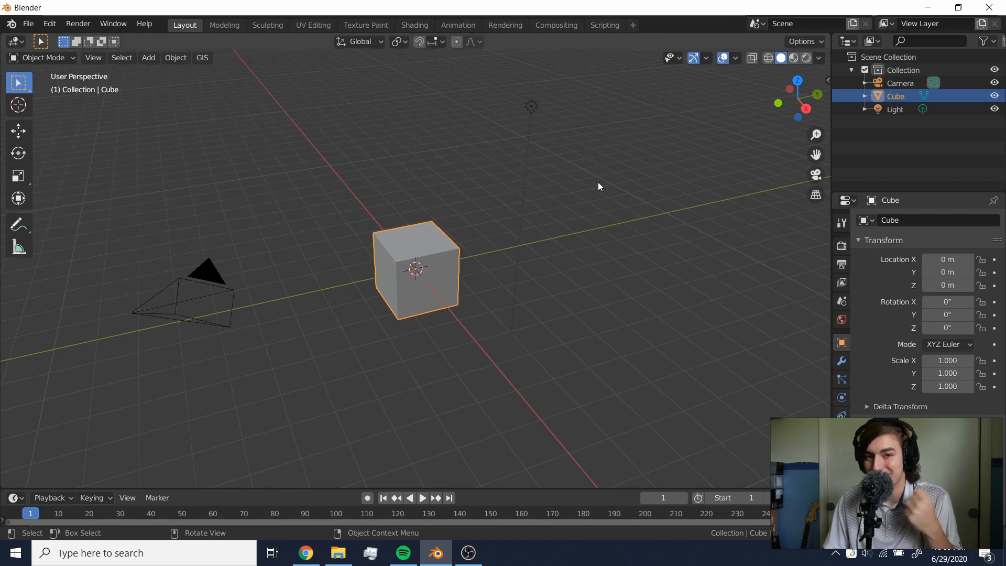
pyautogui.click(114, 25)
pyautogui.click(150, 71)
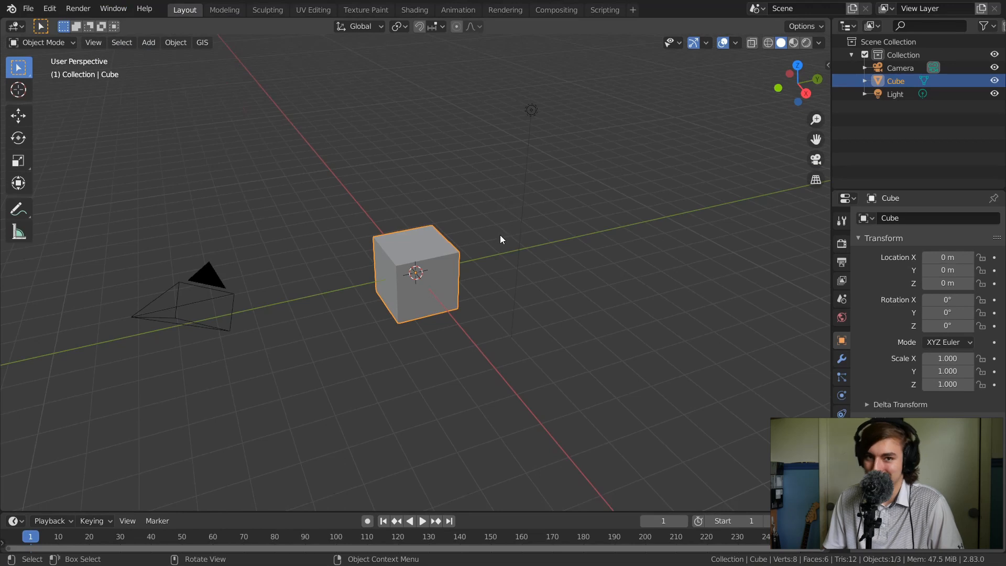
# - Select the cube, light and camera individually and together, and clear the selection
pyautogui.click(465, 169)
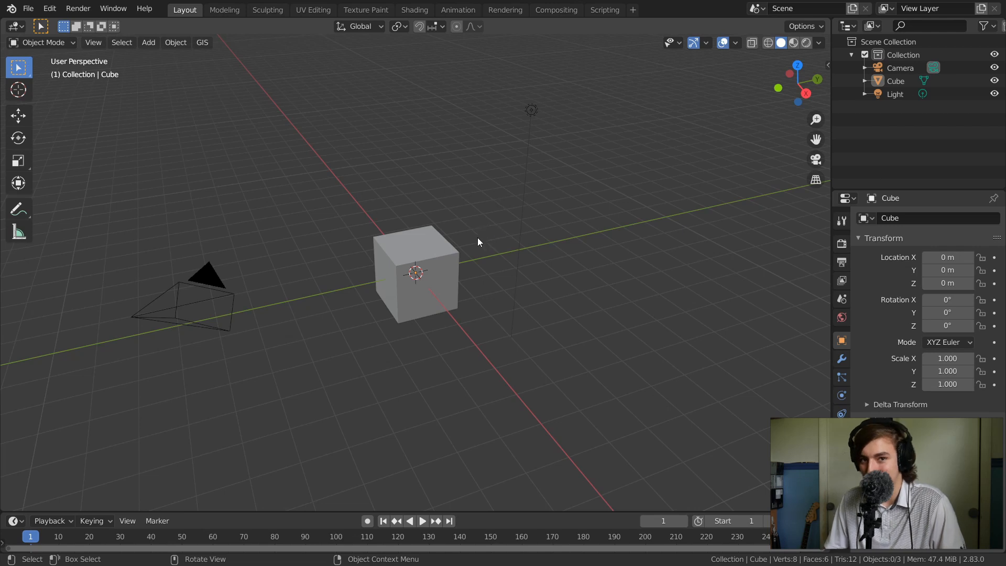
pyautogui.click(433, 269)
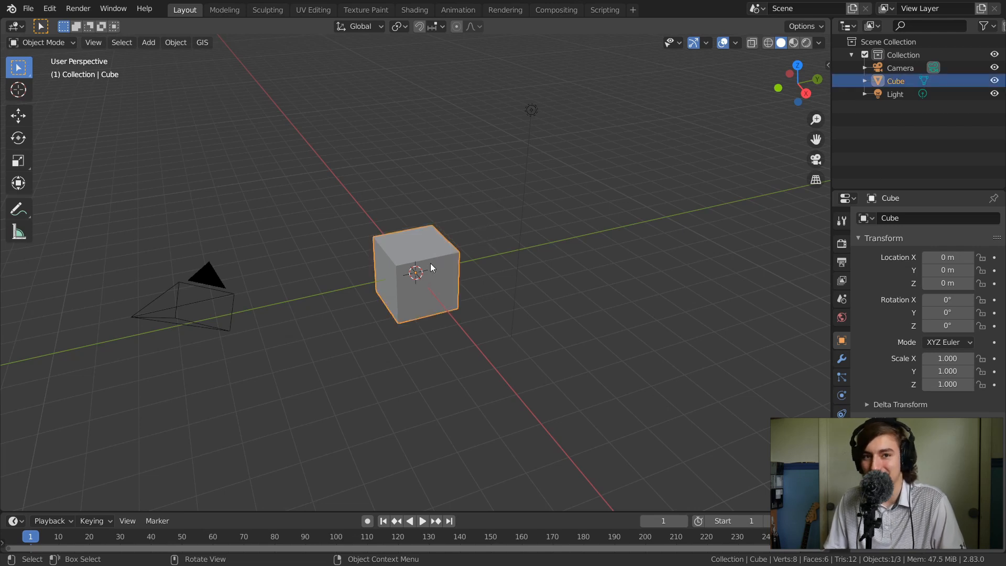
pyautogui.click(530, 107)
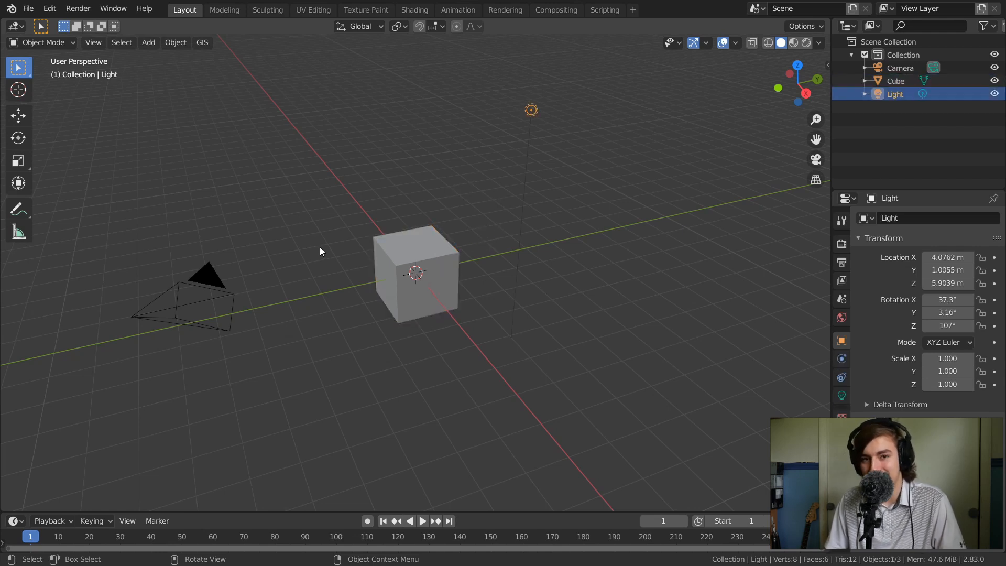
pyautogui.click(222, 292)
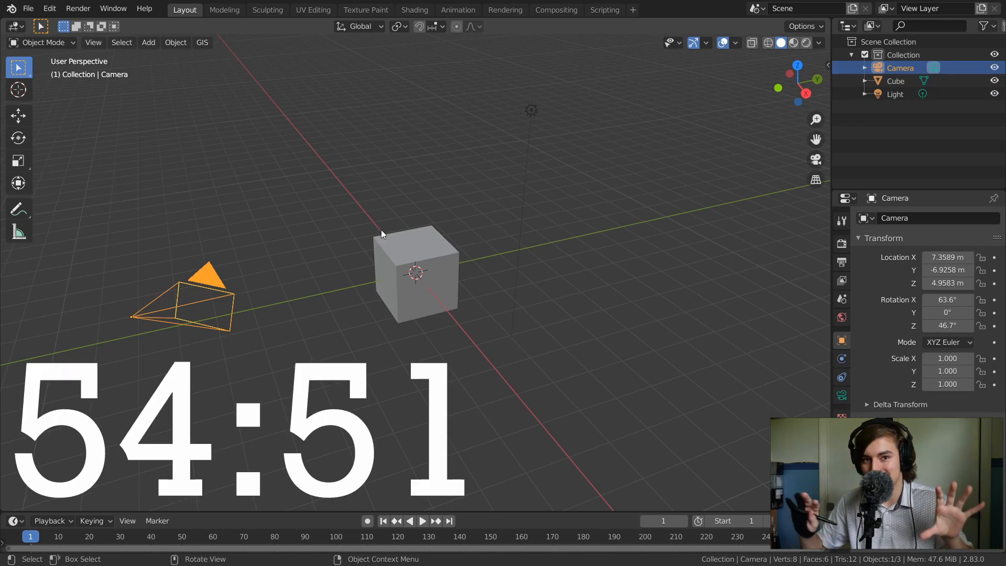
pyautogui.keyDown('shift'); pyautogui.click(397, 241); pyautogui.keyUp('shift')
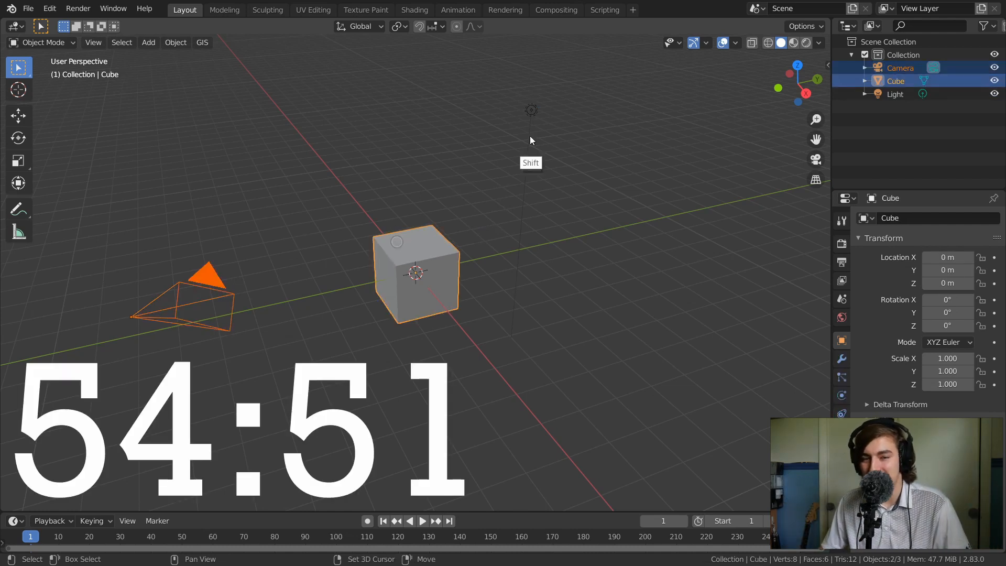
pyautogui.keyDown('shift'); pyautogui.click(532, 111); pyautogui.keyUp('shift')
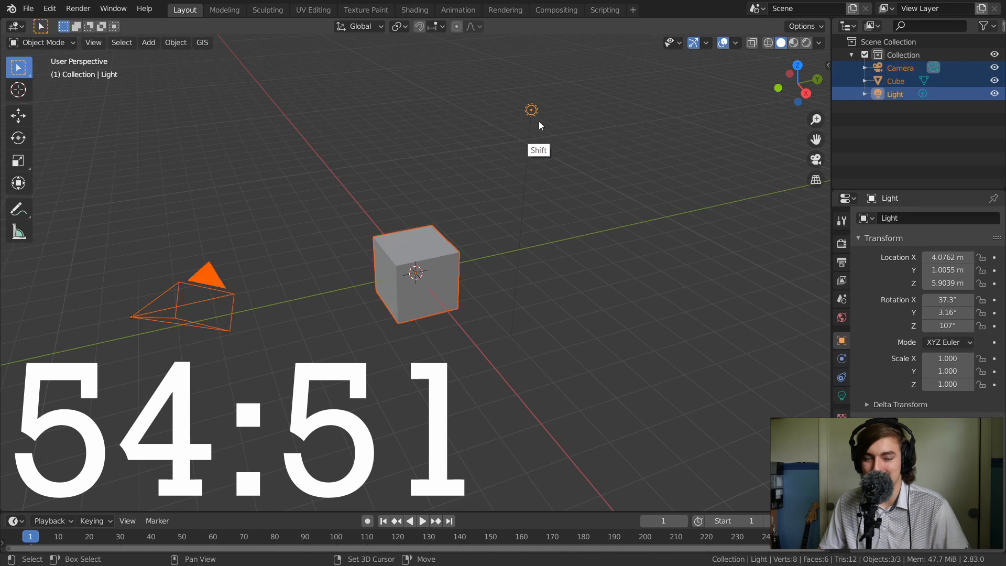
pyautogui.keyDown('shift'); pyautogui.click(439, 233); pyautogui.keyUp('shift')
pyautogui.keyDown('shift'); pyautogui.click(439, 233); pyautogui.keyUp('shift')
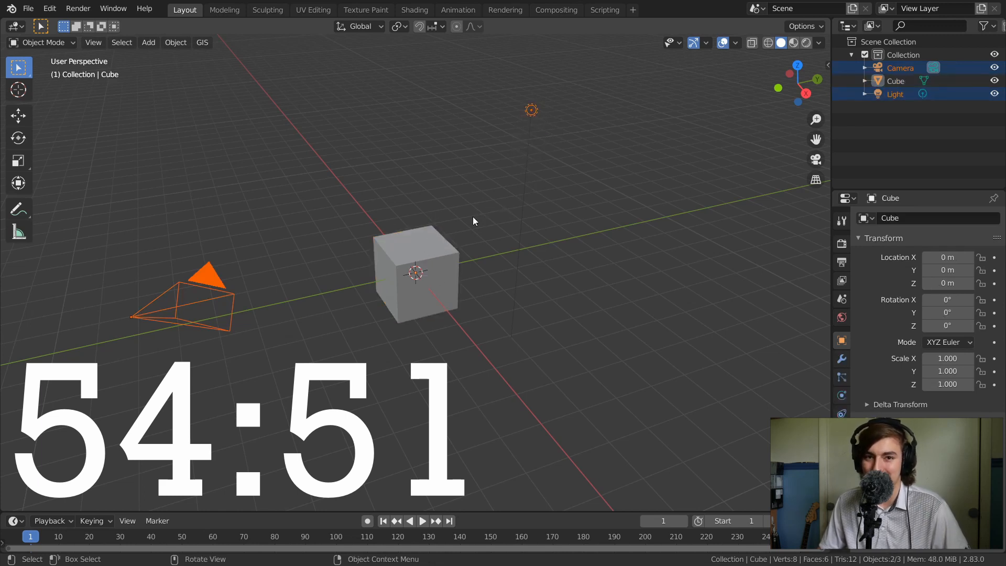
pyautogui.click(444, 152)
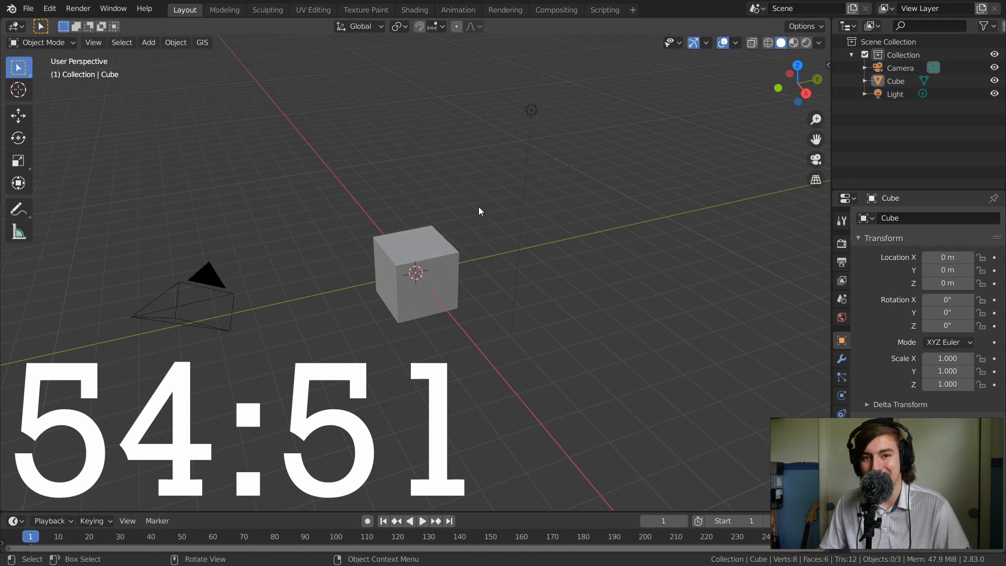
# - Enable Screencast Keys in the viewport sidebar and collapse its settings
pyautogui.press('q')
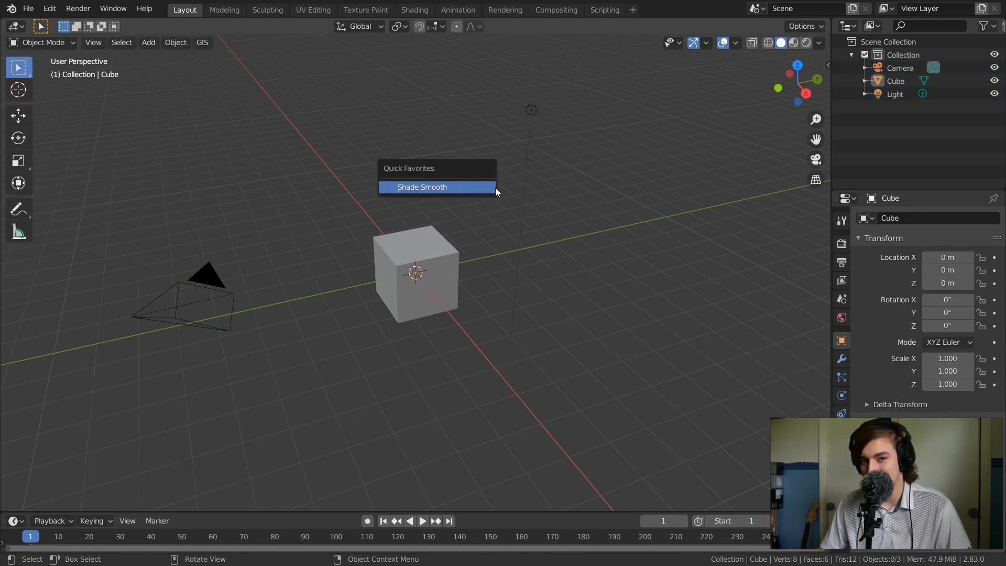
pyautogui.click(49, 8)
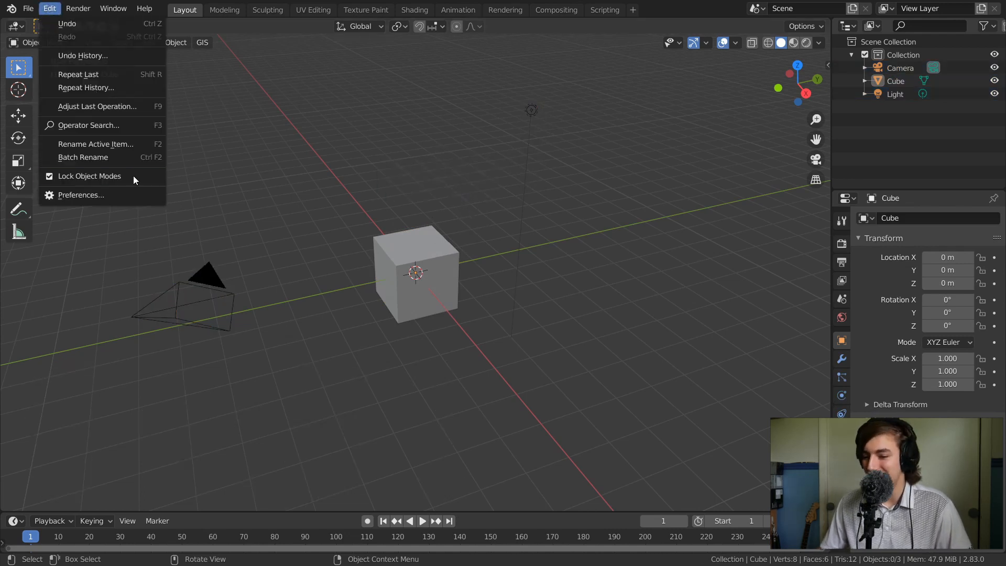
pyautogui.click(87, 194)
pyautogui.press('n')
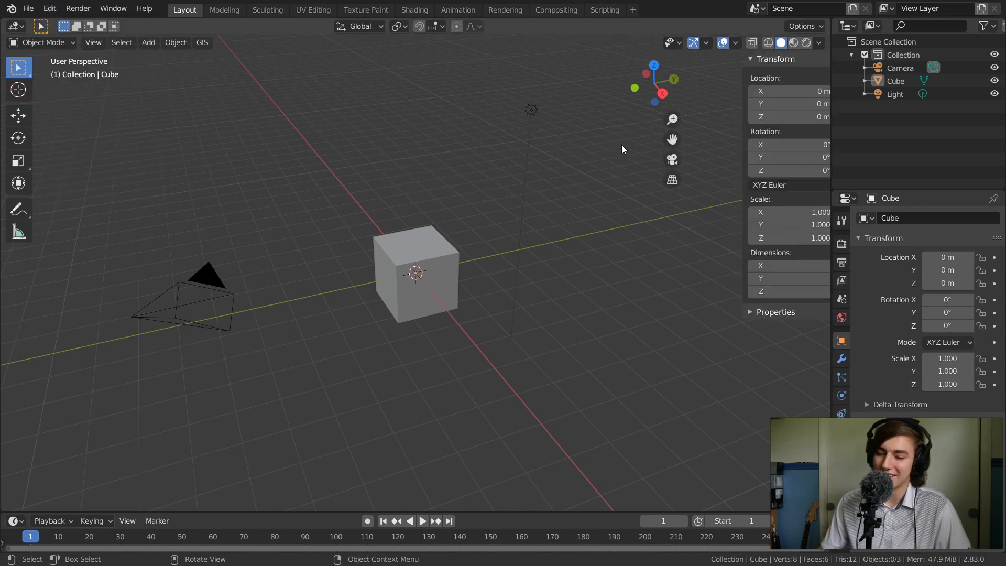
pyautogui.click(826, 187)
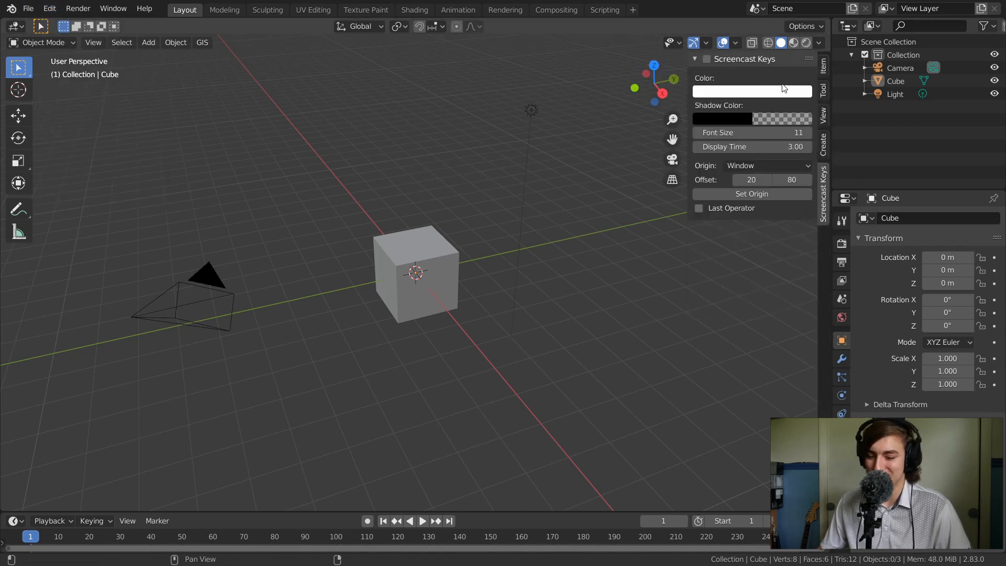
pyautogui.click(706, 59)
pyautogui.click(695, 58)
# - Deselect all objects in the scene and hide the viewport sidebar
pyautogui.press('s')
pyautogui.press('d')
pyautogui.press('a')
pyautogui.press('s')
pyautogui.press('Escape')
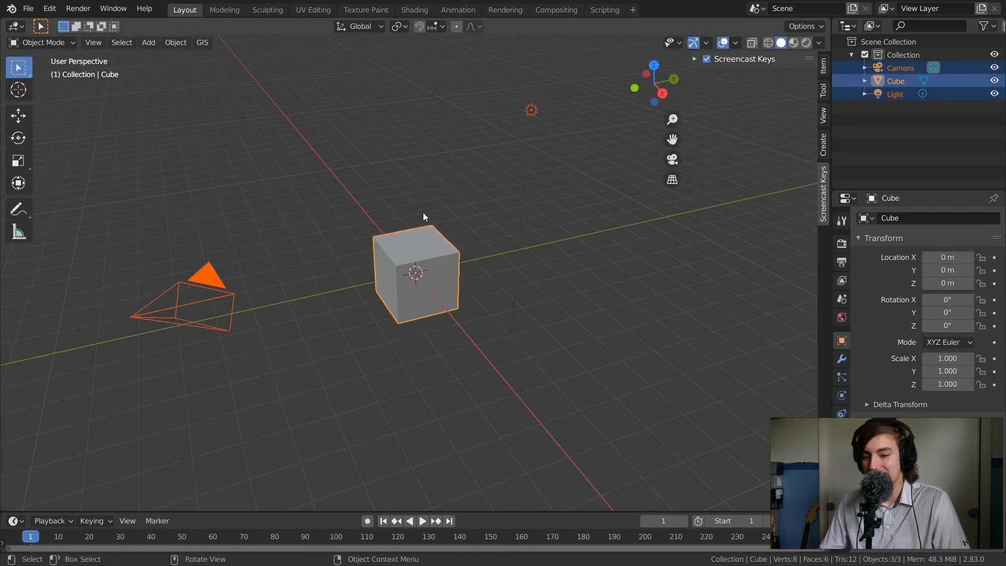
pyautogui.moveTo(431, 209); pyautogui.dragTo(477, 202, button='middle')
pyautogui.click(462, 204)
pyautogui.press('n')
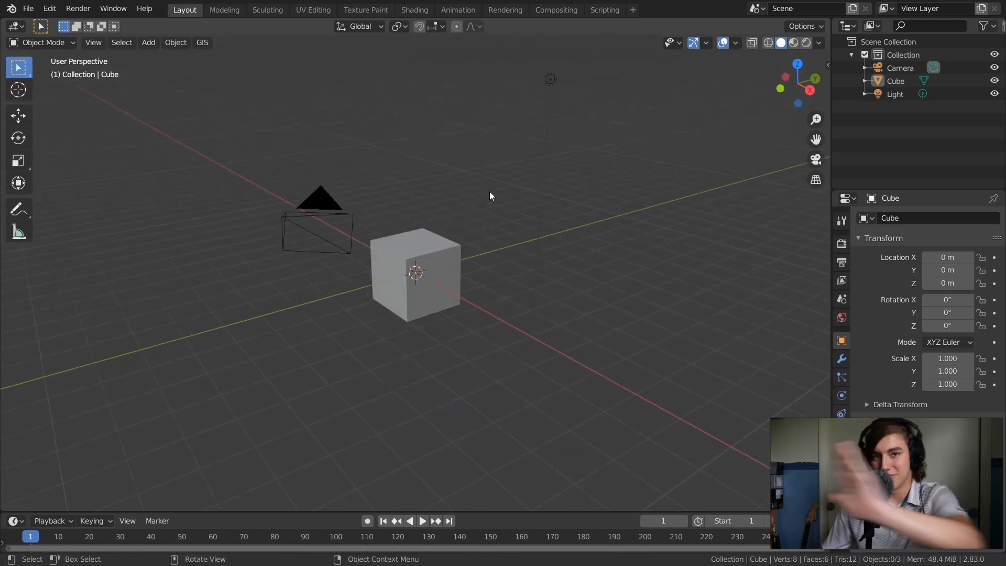
# - Examine the default scene's light, cube and camera one by one
pyautogui.keyDown('shift'); pyautogui.moveTo(451, 197); pyautogui.dragTo(427, 213, button='middle'); pyautogui.keyUp('shift')
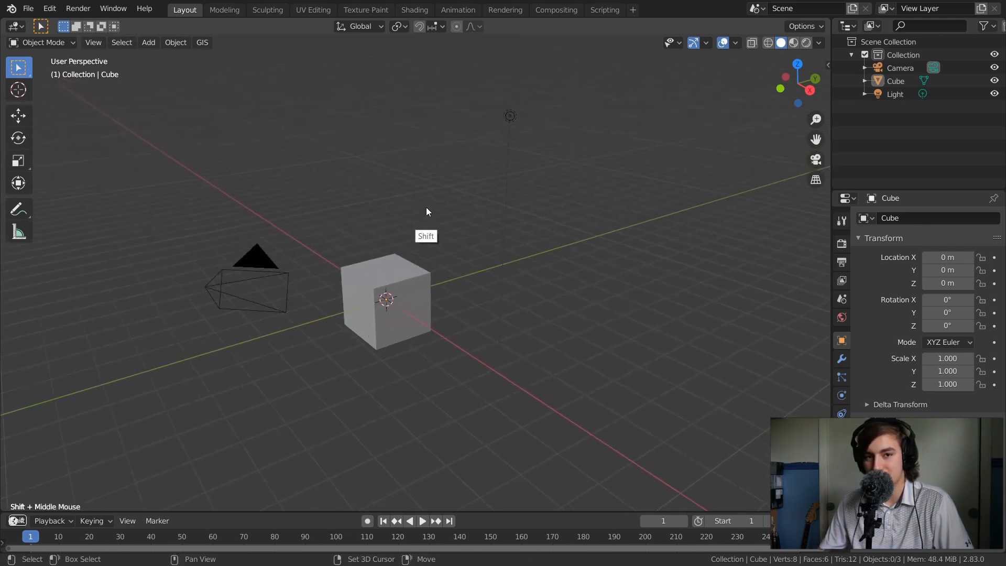
pyautogui.keyDown('ctrl'); pyautogui.moveTo(430, 272); pyautogui.dragTo(449, 229, button='middle'); pyautogui.keyUp('ctrl')
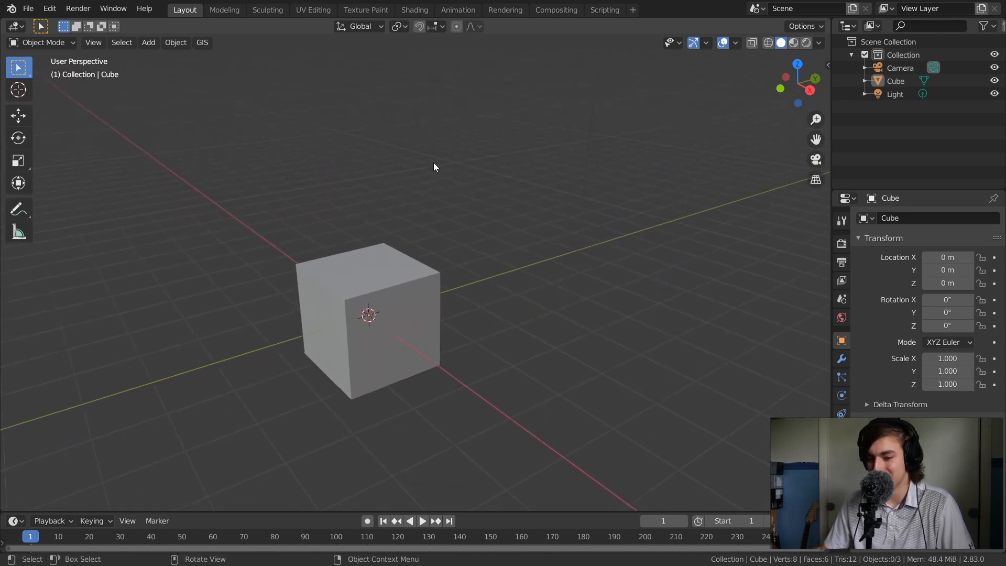
pyautogui.moveTo(499, 172)
pyautogui.keyDown('ctrl'); pyautogui.mouseDown(button='middle')
pyautogui.moveTo(474, 236)
pyautogui.moveTo(488, 210)
pyautogui.moveTo(429, 209)
pyautogui.moveTo(477, 202)
pyautogui.moveTo(540, 168)
pyautogui.moveTo(470, 225)
pyautogui.moveTo(496, 218)
pyautogui.moveTo(504, 172)
pyautogui.mouseUp(button='middle'); pyautogui.keyUp('ctrl')
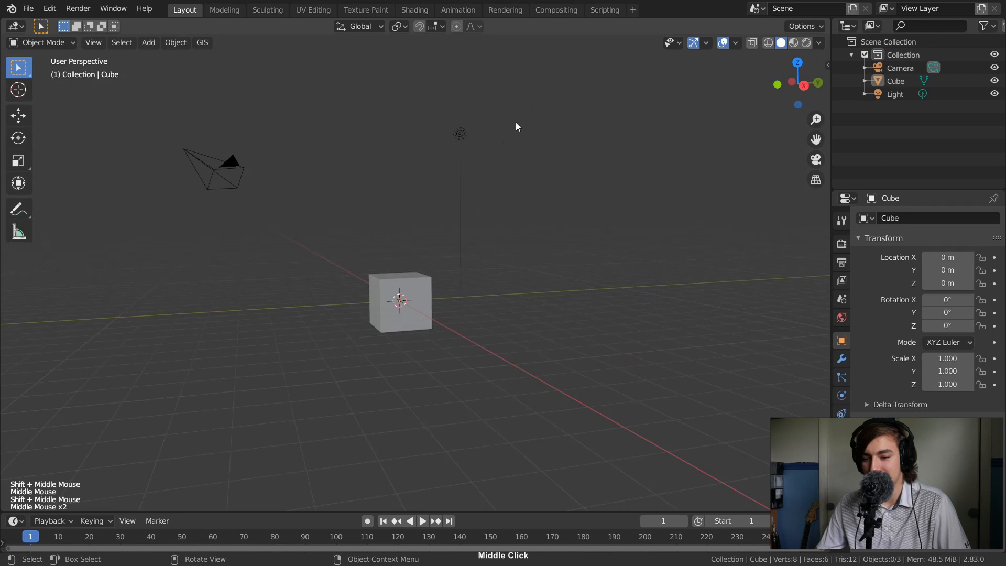
pyautogui.click(460, 135)
pyautogui.click(413, 290)
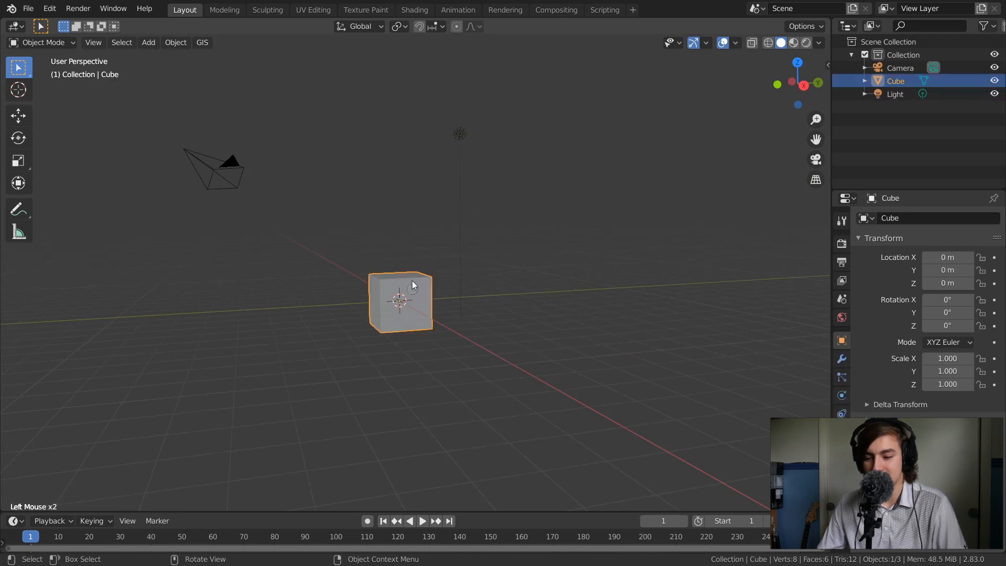
pyautogui.click(202, 152)
pyautogui.moveTo(259, 153)
pyautogui.mouseDown(button='middle')
pyautogui.moveTo(252, 168)
pyautogui.moveTo(277, 181)
pyautogui.moveTo(266, 184)
pyautogui.moveTo(307, 166)
pyautogui.moveTo(242, 191)
pyautogui.moveTo(267, 166)
pyautogui.mouseUp(button='middle')
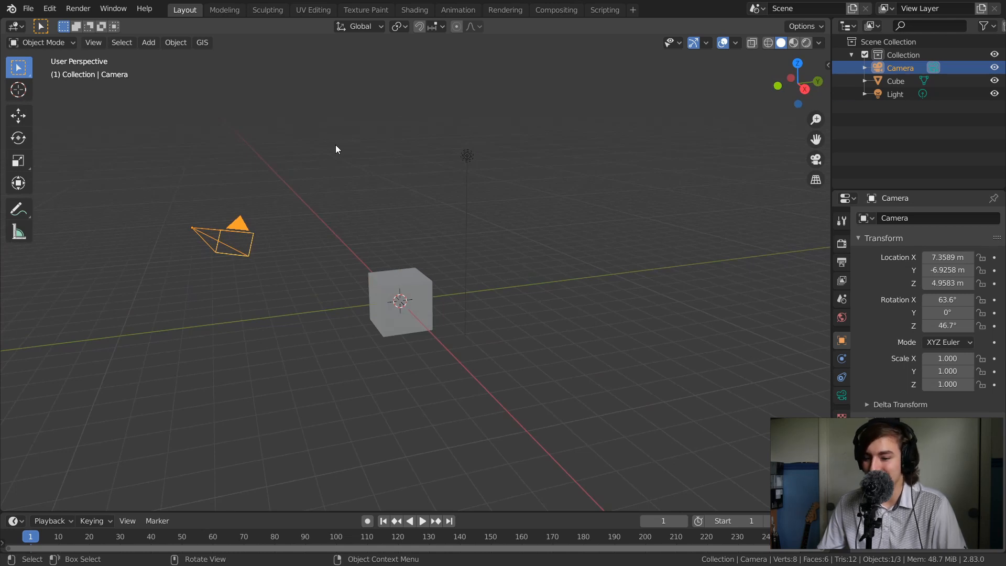
# - Delete the default camera, cube and light from the scene
pyautogui.press('a')
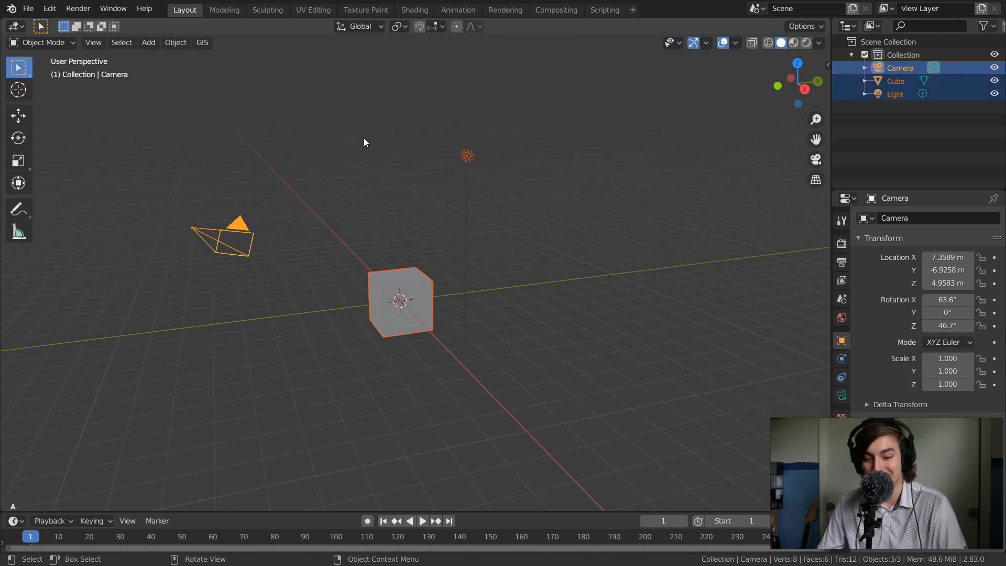
pyautogui.press('Delete')
pyautogui.press('Return')
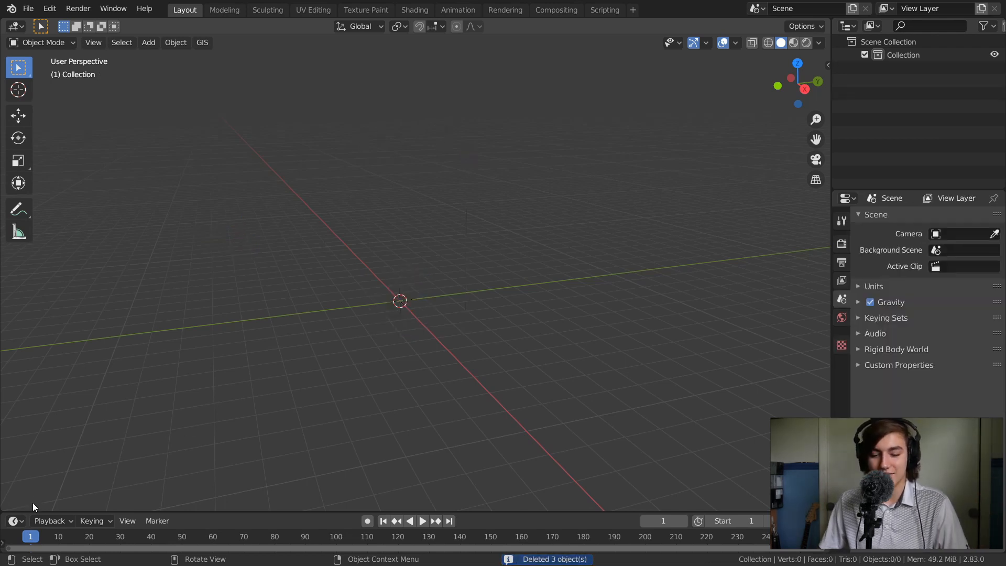
pyautogui.press('d')
pyautogui.press('f')
pyautogui.press('d')
pyautogui.press('f')
pyautogui.press('d')
pyautogui.press('f')
pyautogui.press('d')
pyautogui.press('f')
pyautogui.press('a')
pyautogui.press('s')
pyautogui.press('f')
pyautogui.press('a')
pyautogui.press('s')
pyautogui.press('f')
pyautogui.press('g')
pyautogui.press('s')
pyautogui.press('a')
pyautogui.press('d')
pyautogui.press('f')
pyautogui.press('s')
pyautogui.press('a')
pyautogui.press('d')
pyautogui.press('f')
pyautogui.press('s')
pyautogui.press('d')
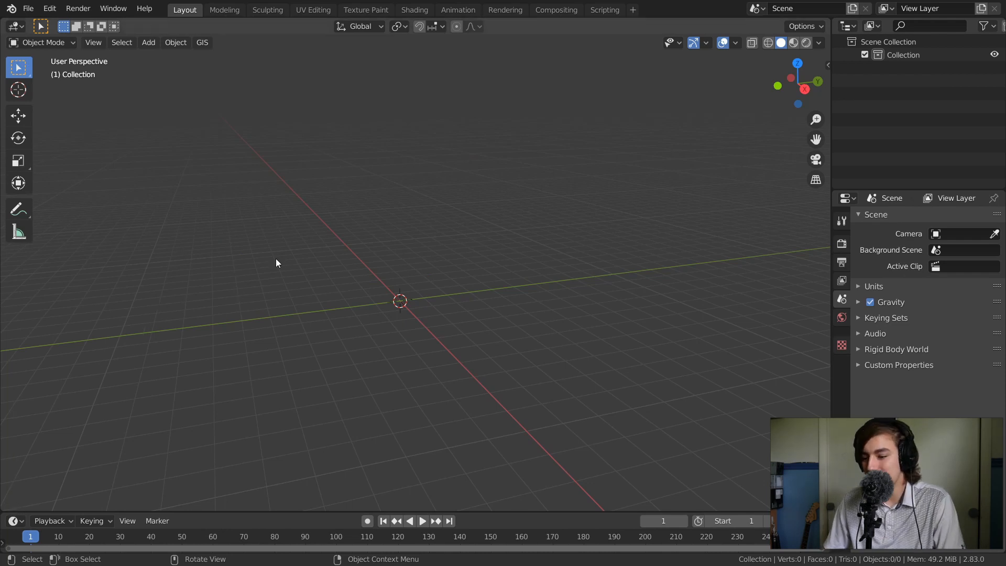
# - Merge the Outliner over the Properties editor and split off a new Image Editor area below the Outliner
pyautogui.click(836, 189)
pyautogui.moveTo(836, 188); pyautogui.dragTo(857, 256)
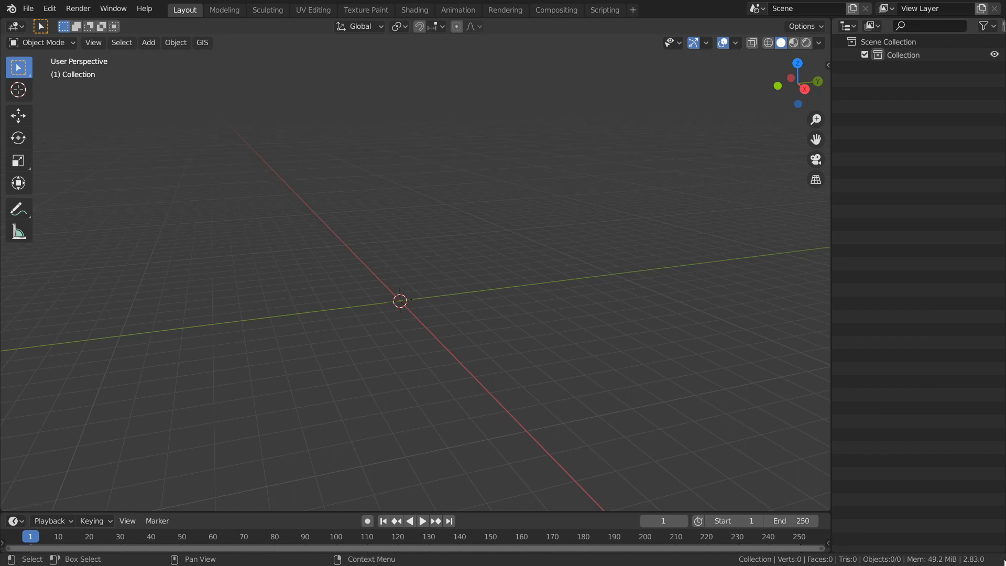
pyautogui.click(1003, 562)
pyautogui.moveTo(1001, 547); pyautogui.dragTo(850, 162)
pyautogui.click(849, 156)
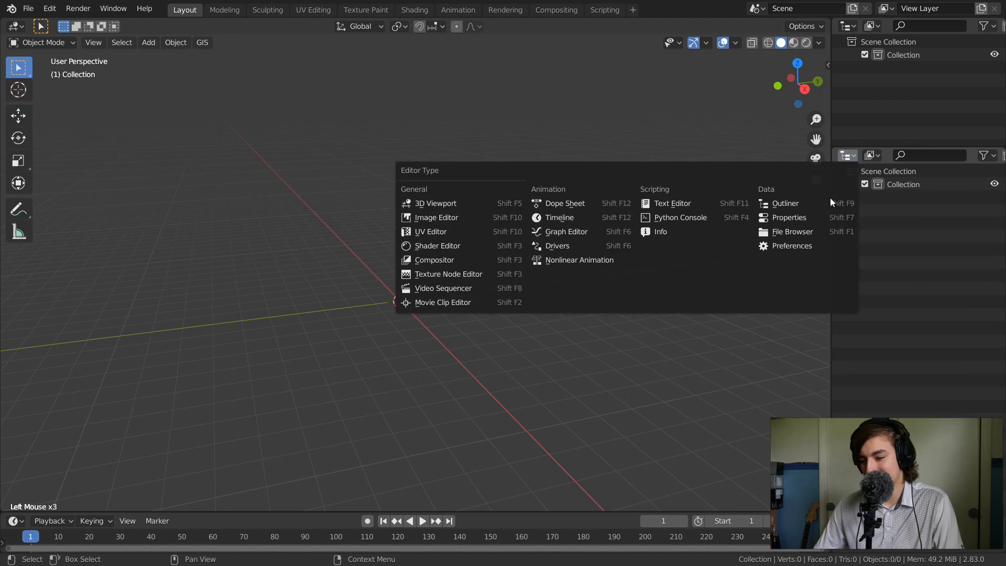
pyautogui.click(436, 218)
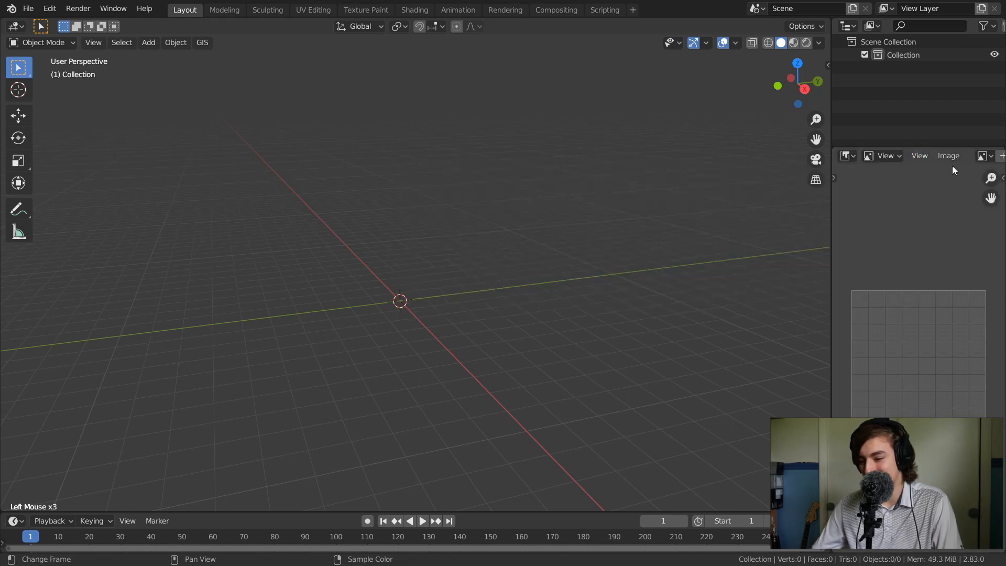
# - Load 6-15.png from the Every Day folder in The Tube into the Image Editor and fit it into view
pyautogui.moveTo(948, 157); pyautogui.dragTo(886, 157, button='middle')
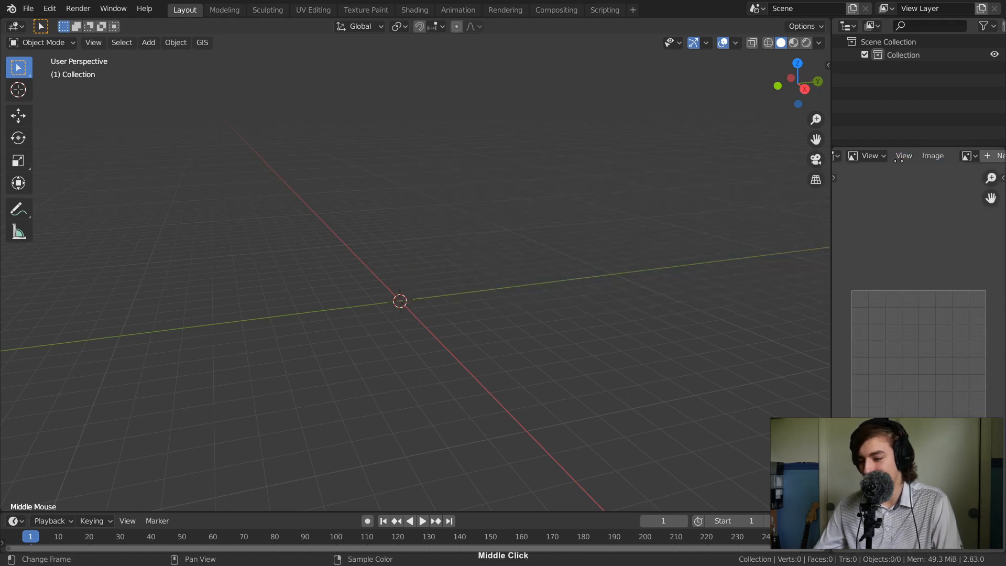
pyautogui.click(988, 155)
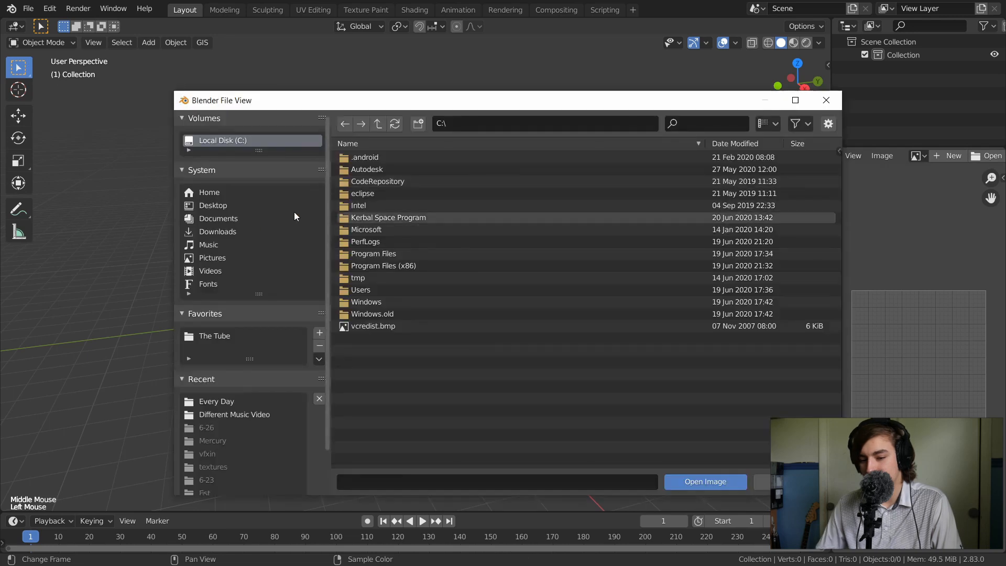
pyautogui.click(213, 336)
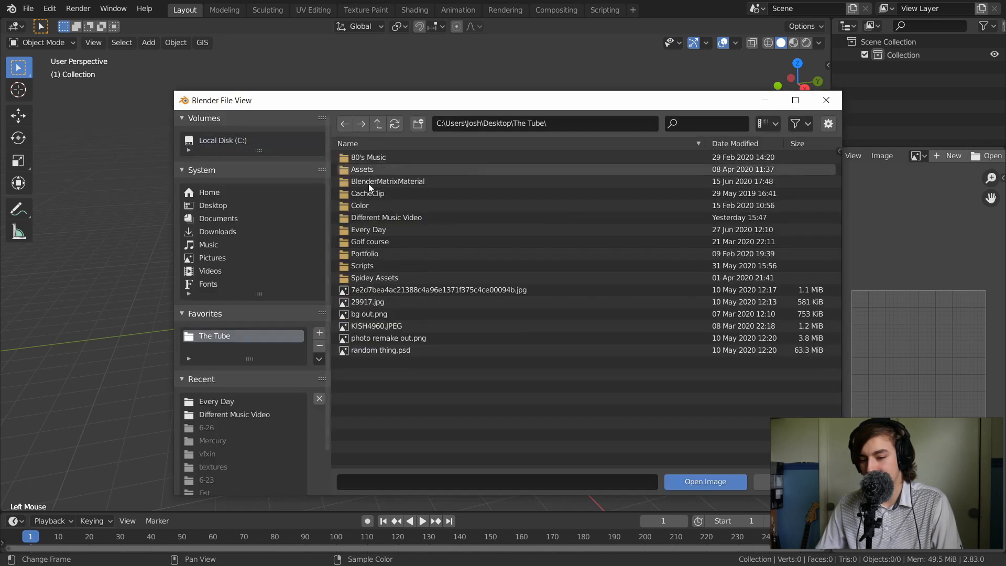
pyautogui.doubleClick(372, 242)
pyautogui.moveTo(396, 300); pyautogui.dragTo(424, 212, button='middle')
pyautogui.moveTo(403, 364); pyautogui.dragTo(426, 280, button='middle')
pyautogui.moveTo(395, 387); pyautogui.dragTo(411, 329, button='middle')
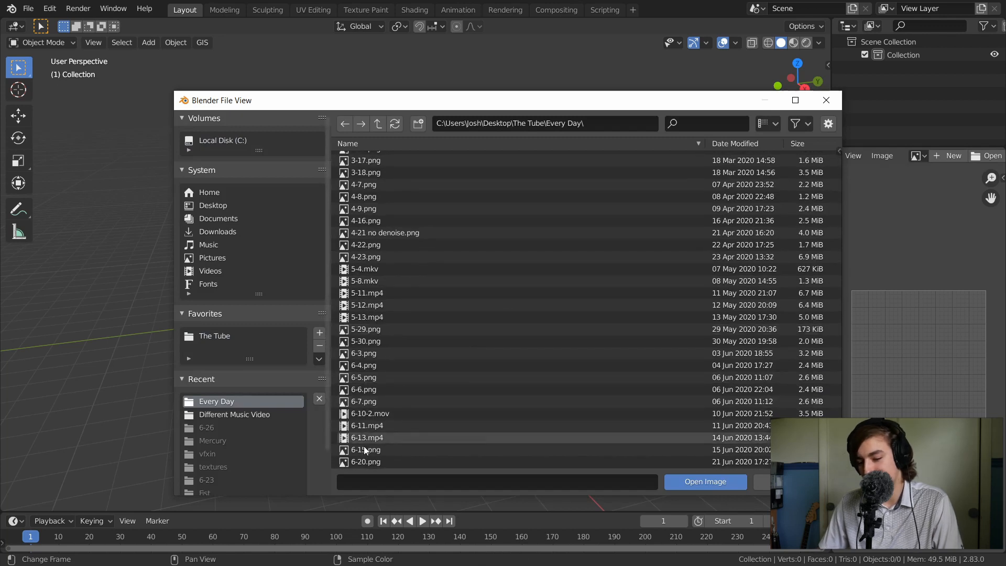
pyautogui.click(378, 451)
pyautogui.doubleClick(378, 451)
pyautogui.keyDown('ctrl'); pyautogui.moveTo(887, 247); pyautogui.dragTo(879, 144, button='middle'); pyautogui.keyUp('ctrl')
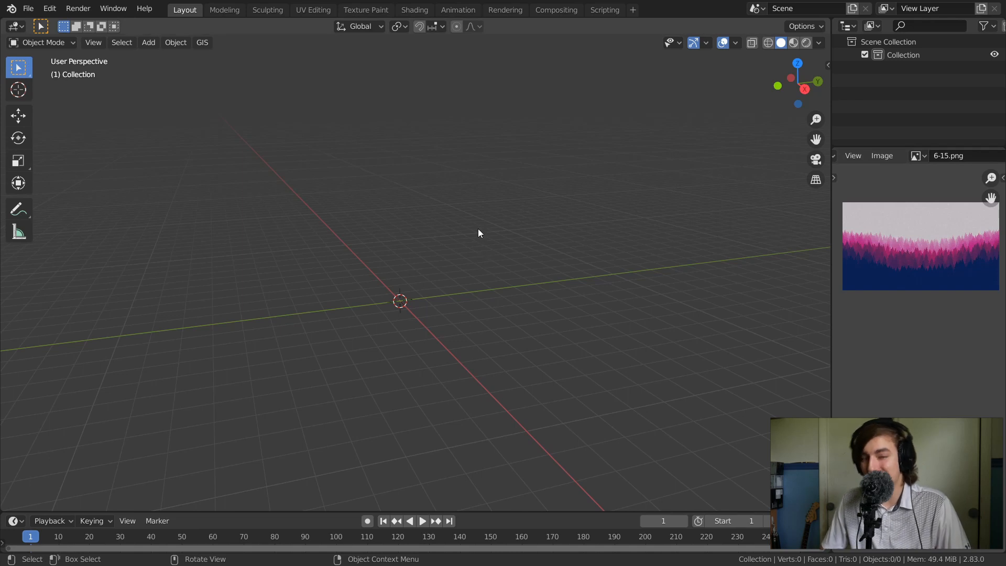
# - Add a plane mesh at the world origin, frame it in the viewport and open it in Edit Mode
pyautogui.moveTo(476, 231)
pyautogui.mouseDown(button='middle')
pyautogui.moveTo(452, 242)
pyautogui.moveTo(479, 257)
pyautogui.moveTo(474, 246)
pyautogui.mouseUp(button='middle')
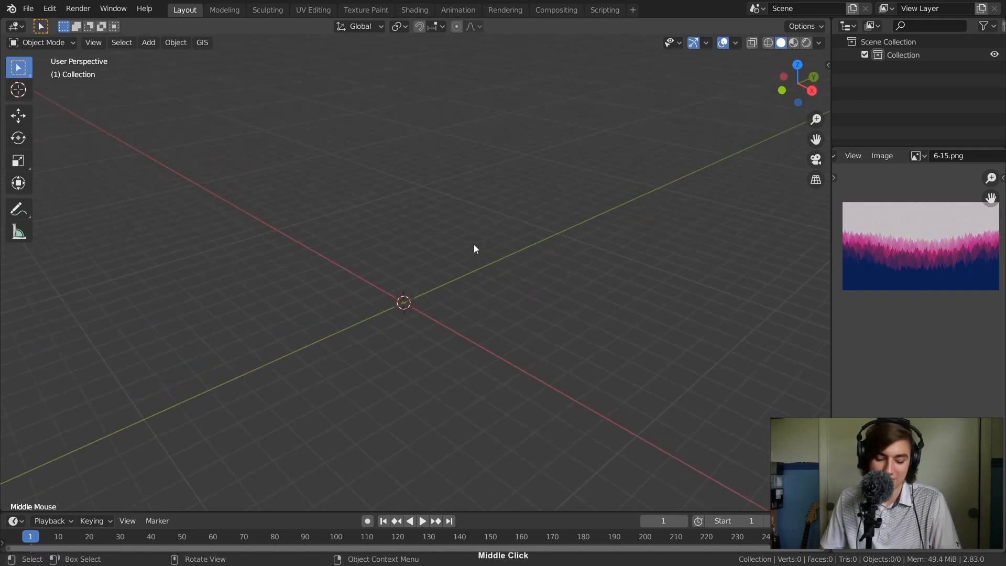
pyautogui.hotkey('shift', 'a')
pyautogui.moveTo(466, 243)
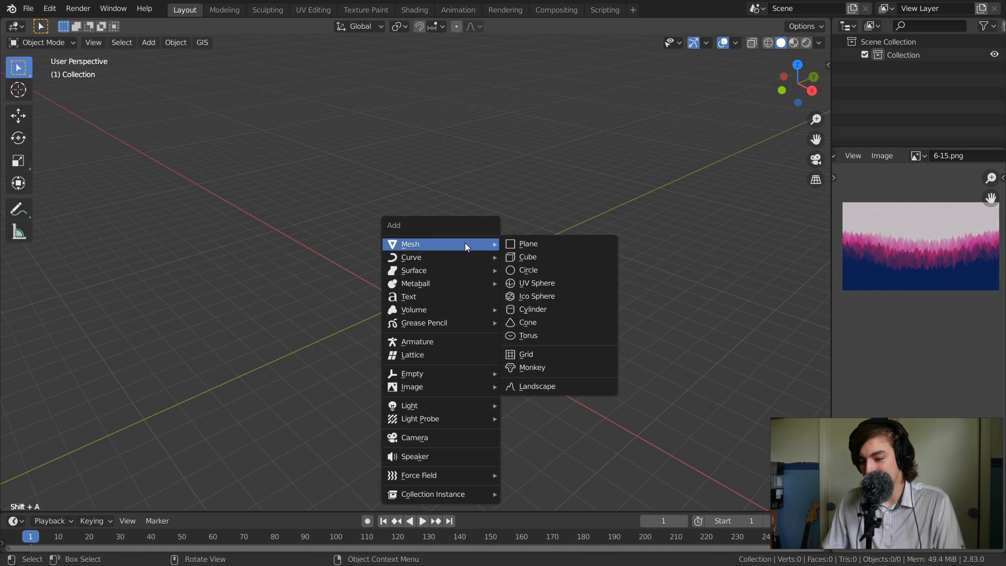
pyautogui.click(554, 244)
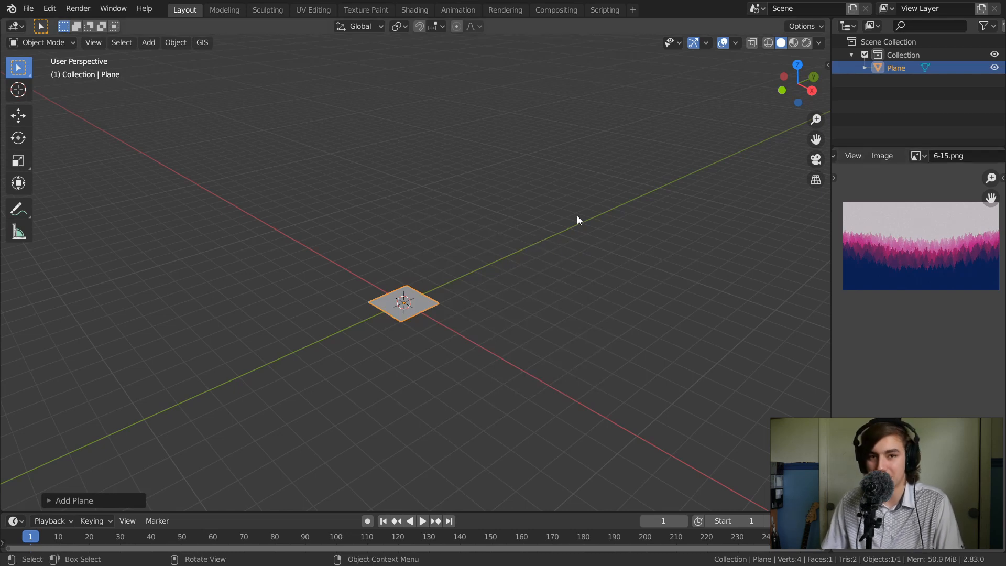
pyautogui.moveTo(546, 247); pyautogui.dragTo(590, 261, button='middle')
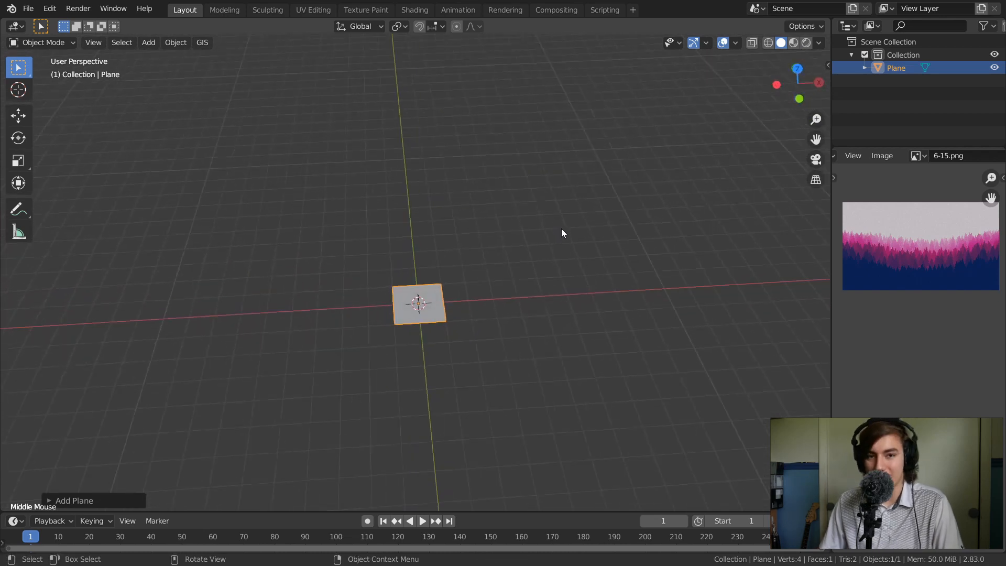
pyautogui.moveTo(527, 219); pyautogui.dragTo(555, 180, button='middle')
pyautogui.press('KP_Decimal')
pyautogui.press('Tab')
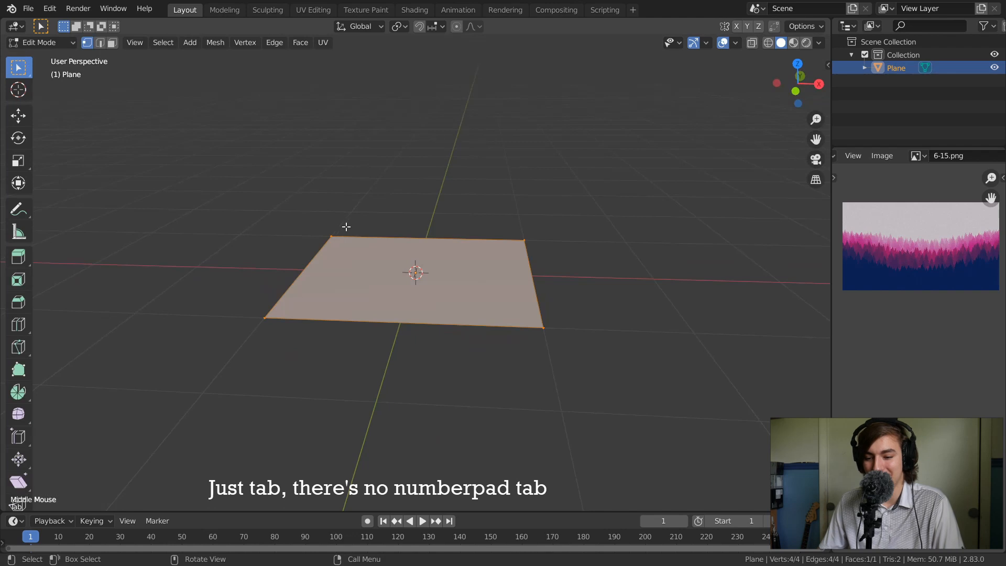
# - Try moving a corner vertex, a side edge and the whole face of the plane, each in its own selection mode
pyautogui.click(362, 251)
pyautogui.click(321, 253)
pyautogui.press('g')
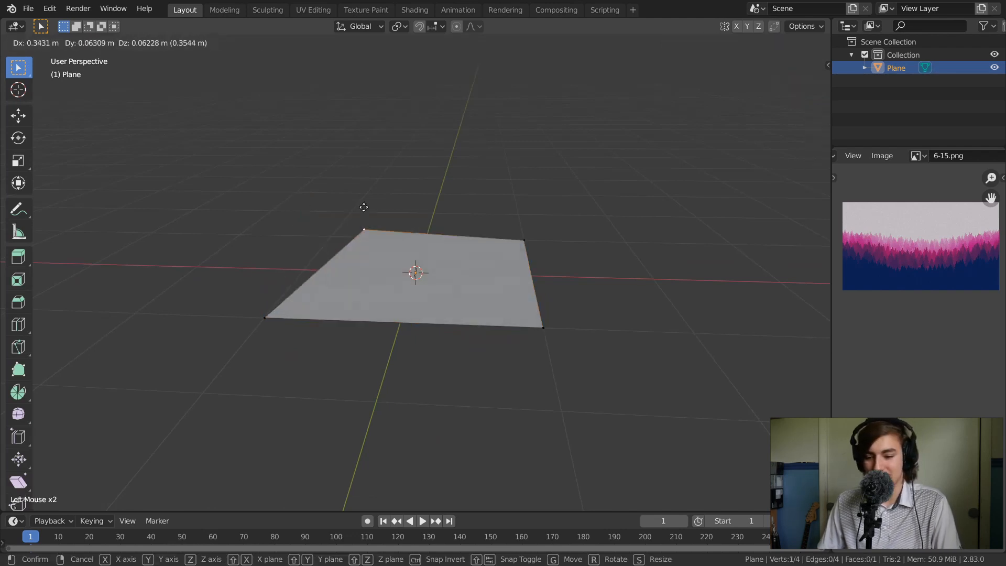
pyautogui.rightClick(335, 228)
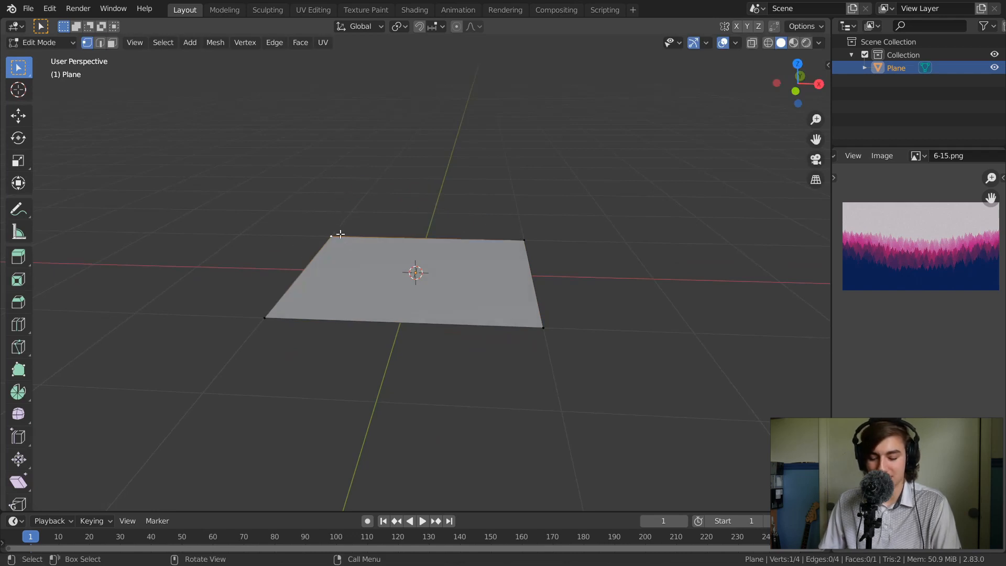
pyautogui.press('2')
pyautogui.click(308, 269)
pyautogui.press('g')
pyautogui.rightClick(376, 268)
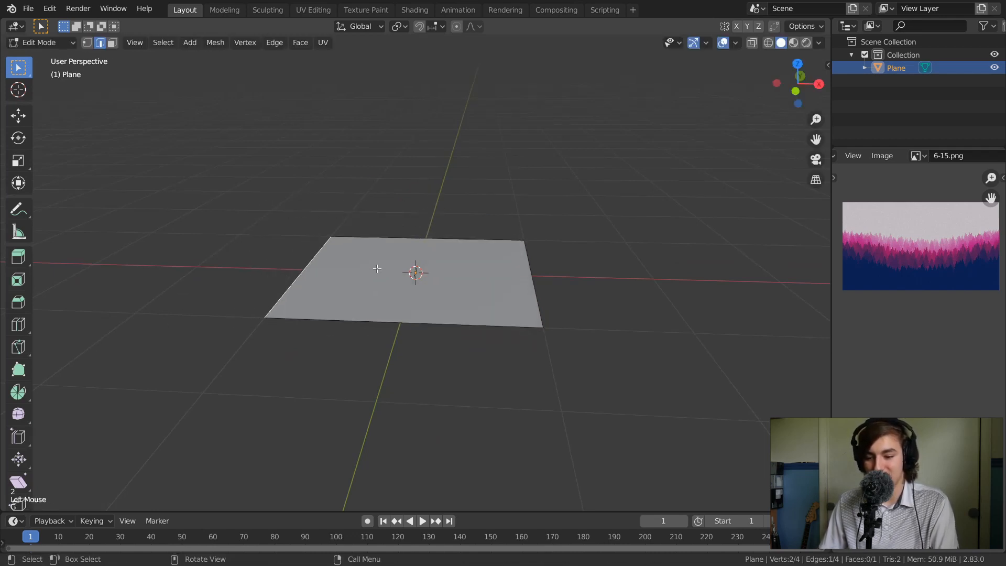
pyautogui.press('3')
pyautogui.click(350, 280)
pyautogui.press('g')
pyautogui.rightClick(408, 234)
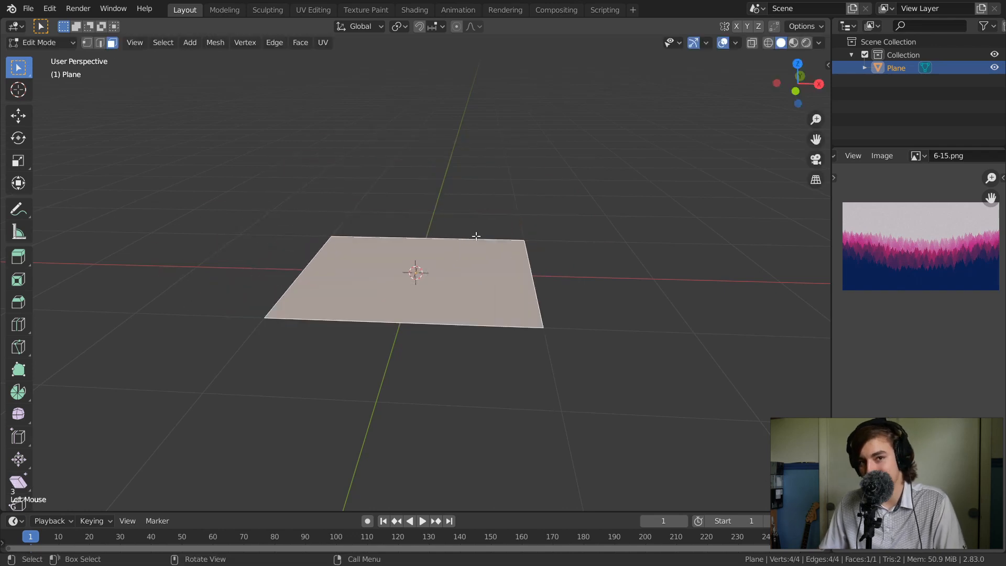
# - Examine the plane from different angles and look closely at the forest layers in the reference image
pyautogui.moveTo(473, 252); pyautogui.dragTo(455, 318, button='middle')
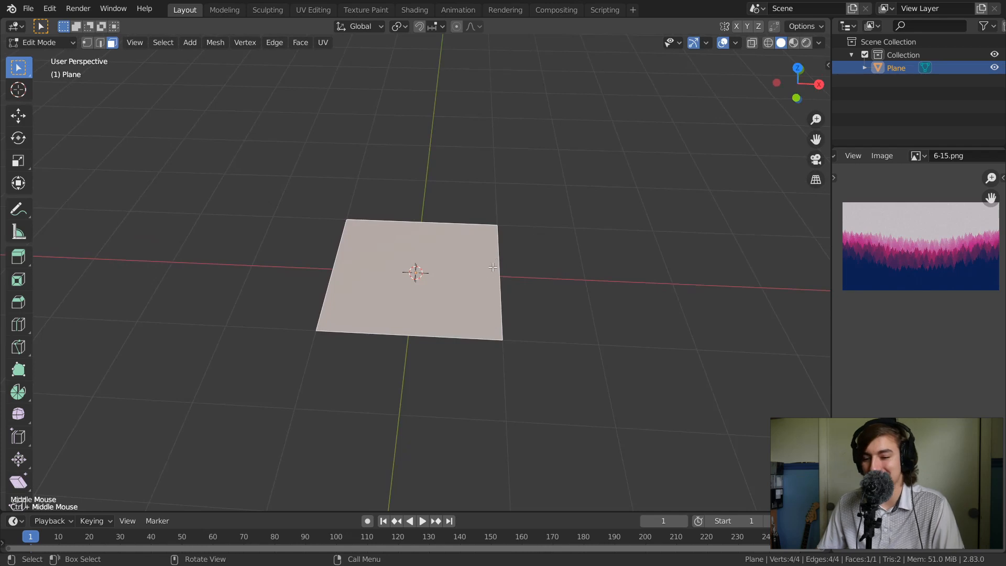
pyautogui.moveTo(505, 253); pyautogui.dragTo(495, 274, button='middle')
pyautogui.keyDown('ctrl'); pyautogui.moveTo(494, 278); pyautogui.dragTo(470, 326, button='middle'); pyautogui.keyUp('ctrl')
pyautogui.keyDown('ctrl'); pyautogui.moveTo(500, 296); pyautogui.dragTo(499, 305, button='middle'); pyautogui.keyUp('ctrl')
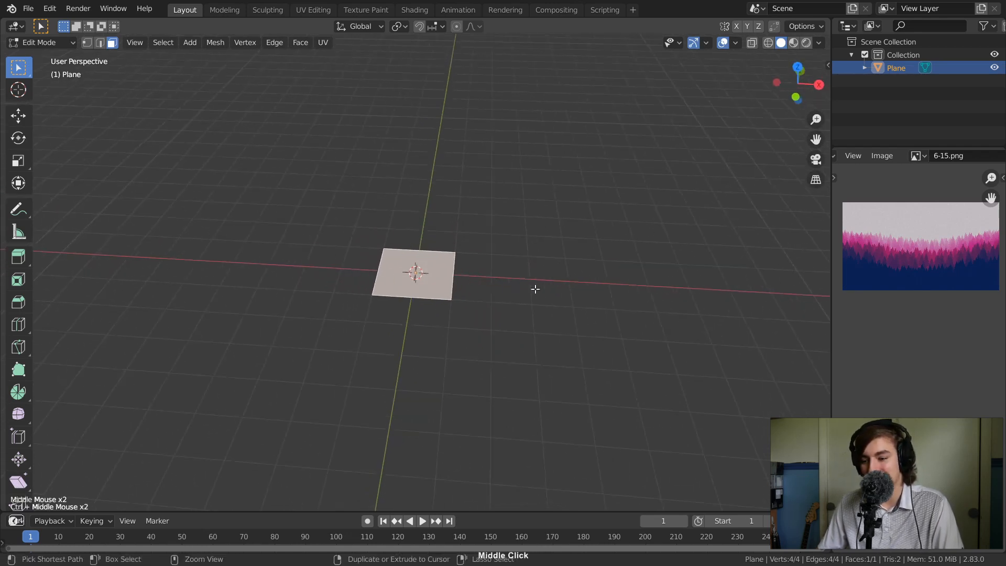
pyautogui.keyDown('ctrl'); pyautogui.moveTo(914, 254); pyautogui.dragTo(923, 221, button='middle'); pyautogui.keyUp('ctrl')
pyautogui.moveTo(912, 227); pyautogui.dragTo(908, 248, button='middle')
pyautogui.moveTo(914, 242)
pyautogui.keyDown('ctrl'); pyautogui.mouseDown(button='middle')
pyautogui.moveTo(918, 217)
pyautogui.moveTo(922, 255)
pyautogui.mouseUp(button='middle'); pyautogui.keyUp('ctrl')
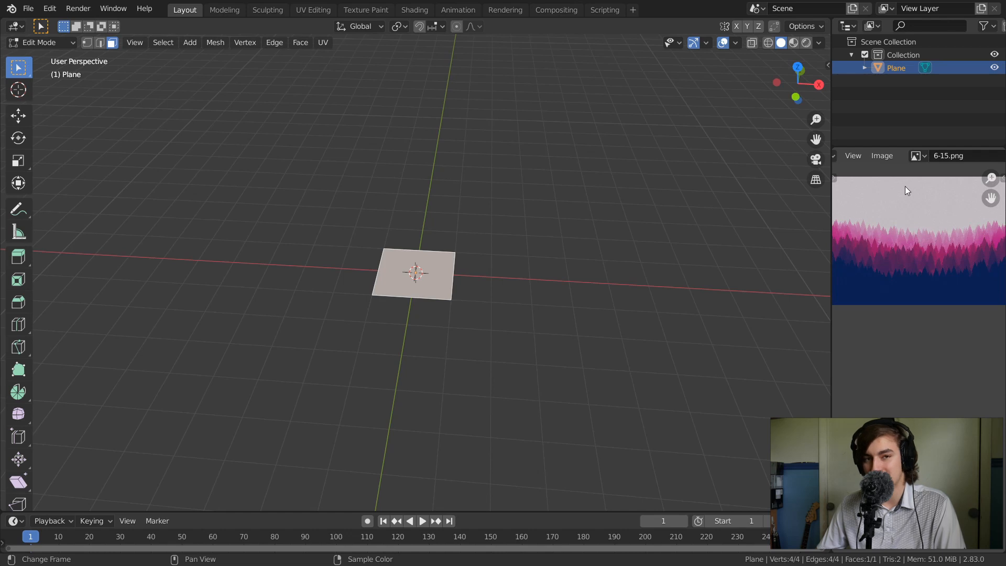
pyautogui.moveTo(502, 218); pyautogui.dragTo(462, 232, button='middle')
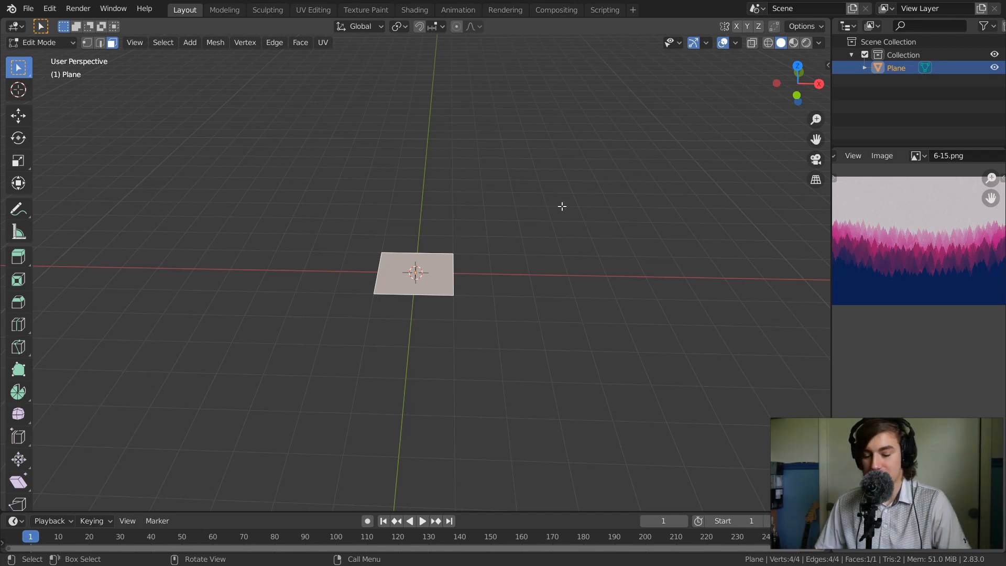
pyautogui.moveTo(567, 206); pyautogui.dragTo(535, 227, button='middle')
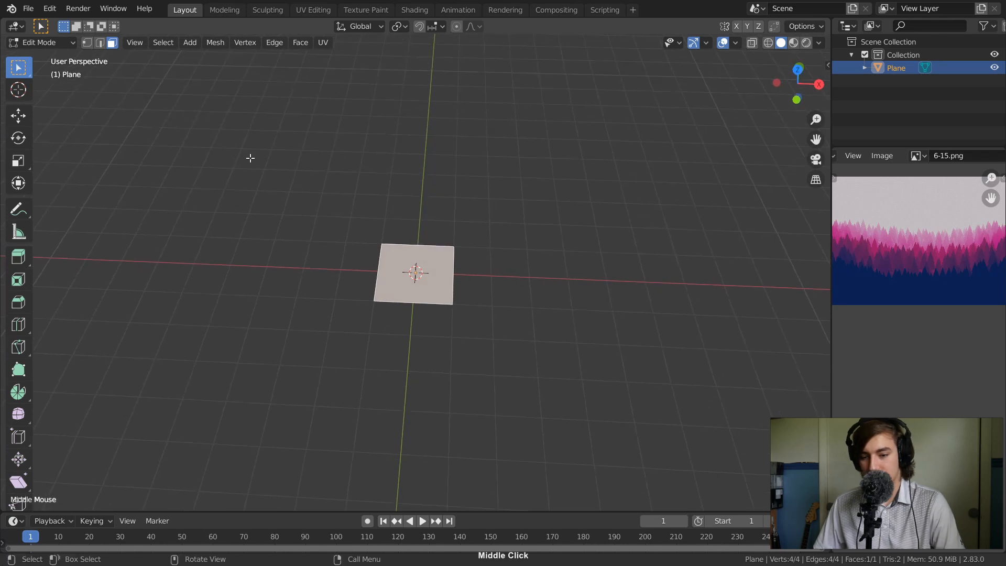
# - Switch to vertex selection and scale the plane along the X axis into a long strip
pyautogui.click(88, 43)
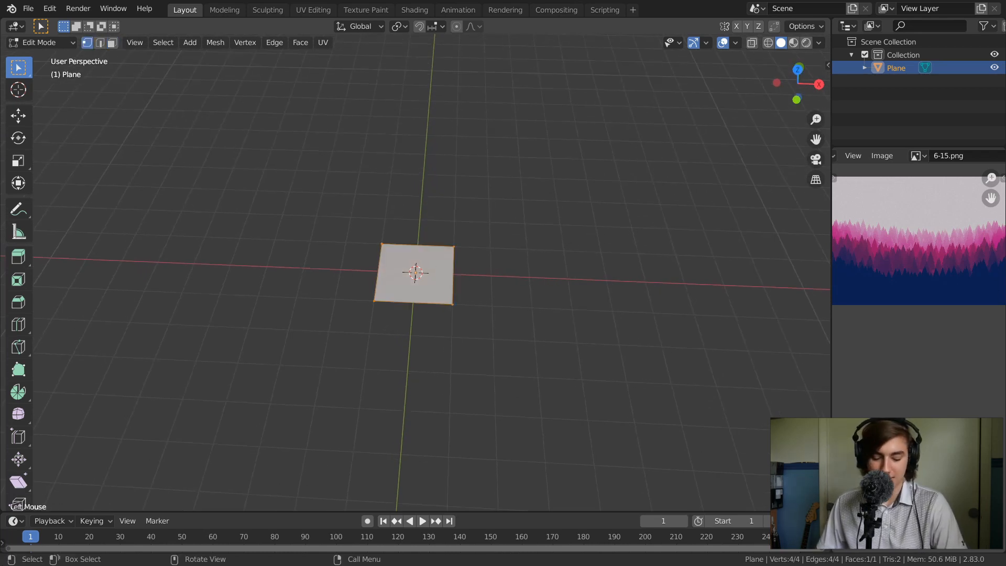
pyautogui.press('s')
pyautogui.press('x')
pyautogui.click(822, 238)
pyautogui.press('s')
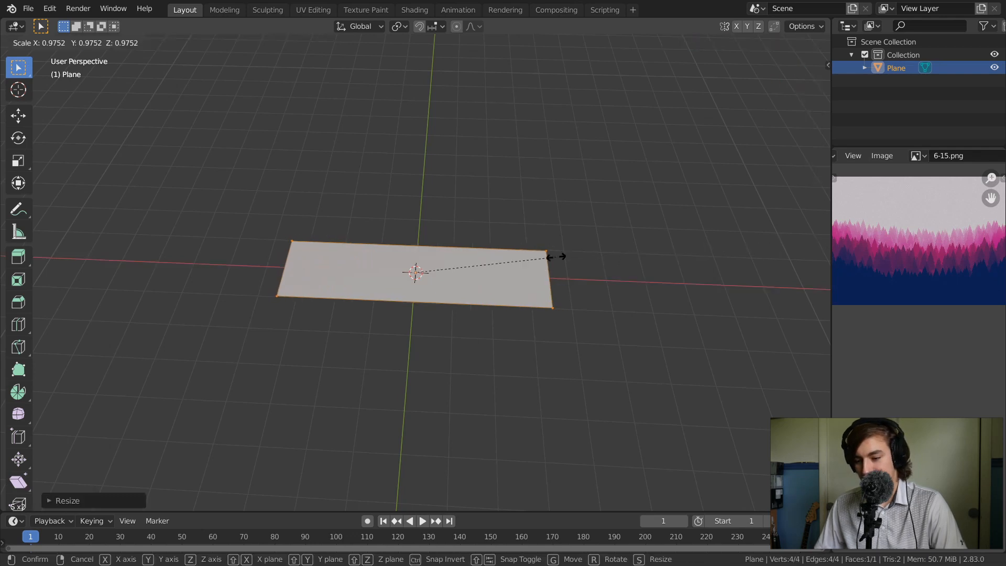
pyautogui.press('x')
pyautogui.click(743, 247)
# - Scale the strip along the Y axis to make it a wider rectangle
pyautogui.moveTo(638, 278); pyautogui.dragTo(561, 285, button='middle')
pyautogui.press('s')
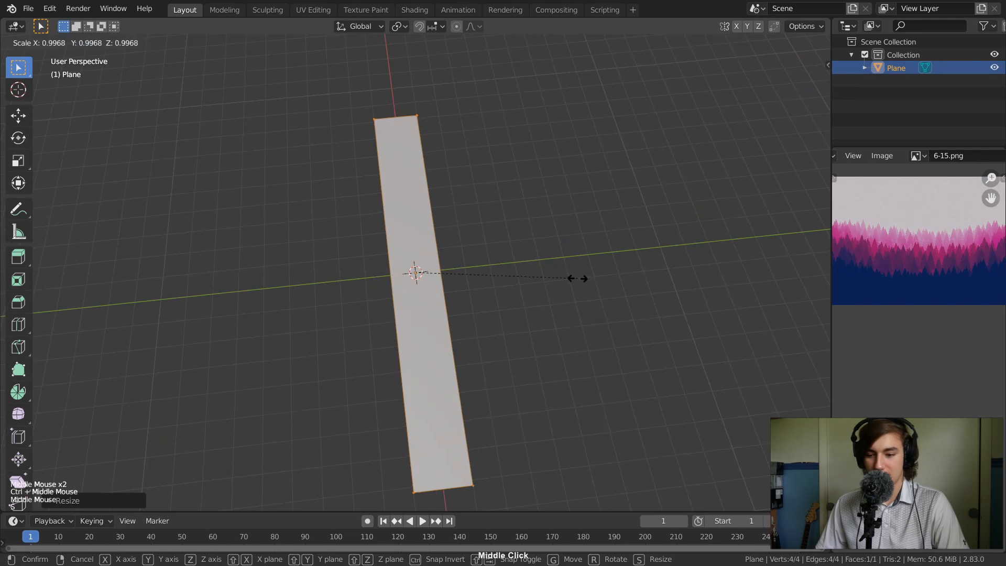
pyautogui.press('y')
pyautogui.click(781, 234)
pyautogui.press('s')
pyautogui.press('y')
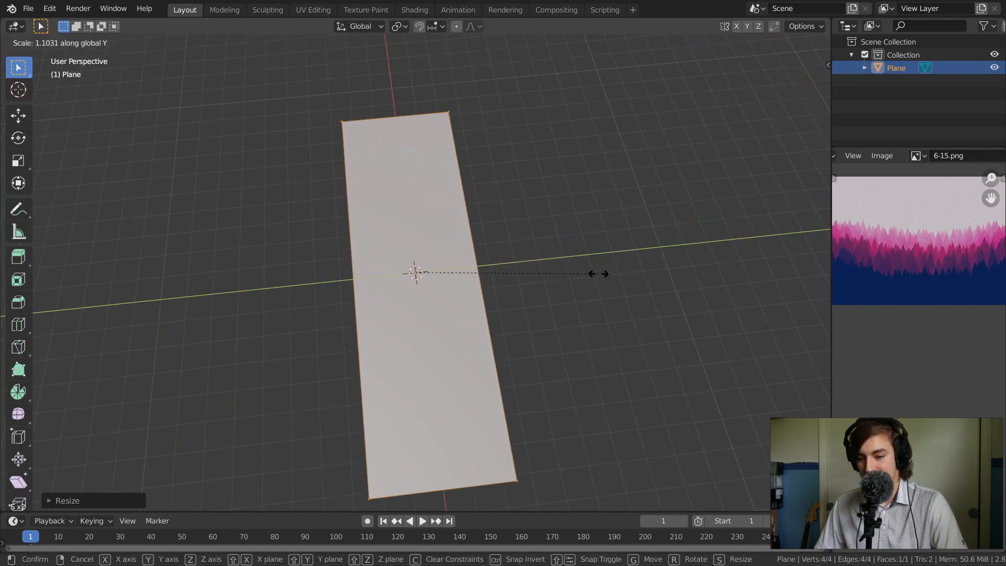
pyautogui.click(618, 269)
pyautogui.moveTo(617, 269); pyautogui.dragTo(551, 276, button='middle')
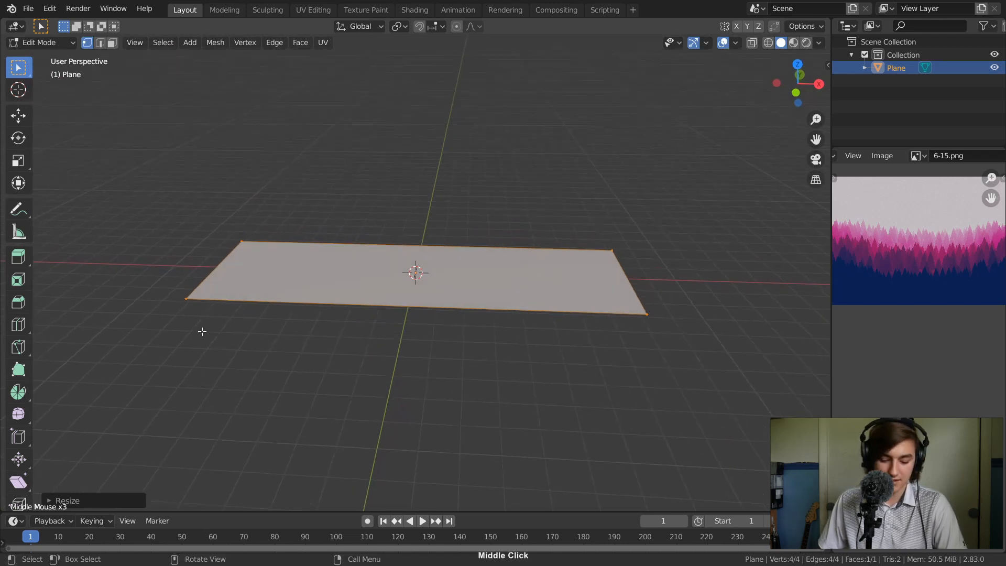
# - Hide the tool shelf of the 3D viewport
pyautogui.press('t')
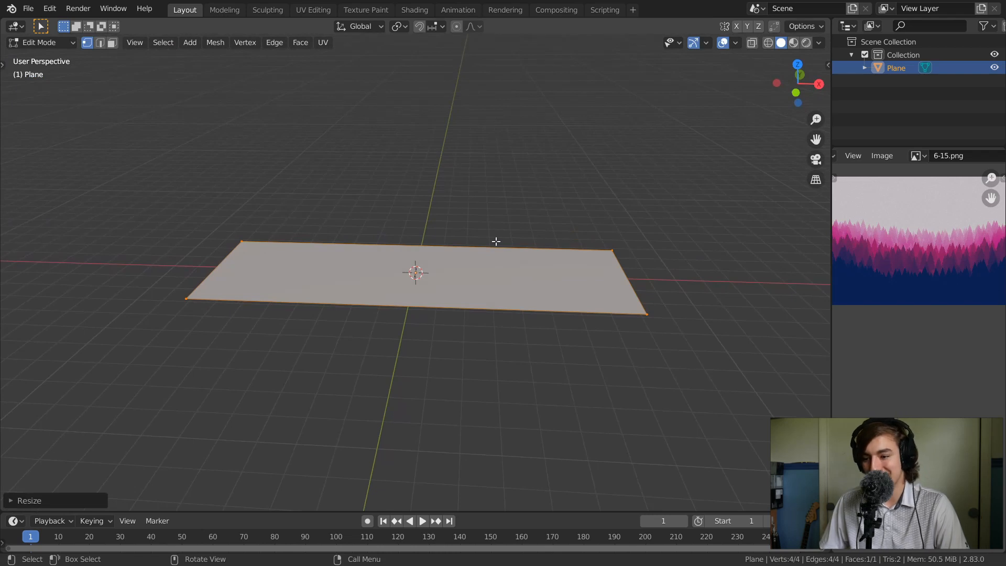
pyautogui.moveTo(520, 266); pyautogui.dragTo(488, 243, button='middle')
pyautogui.moveTo(491, 289); pyautogui.dragTo(529, 278, button='middle')
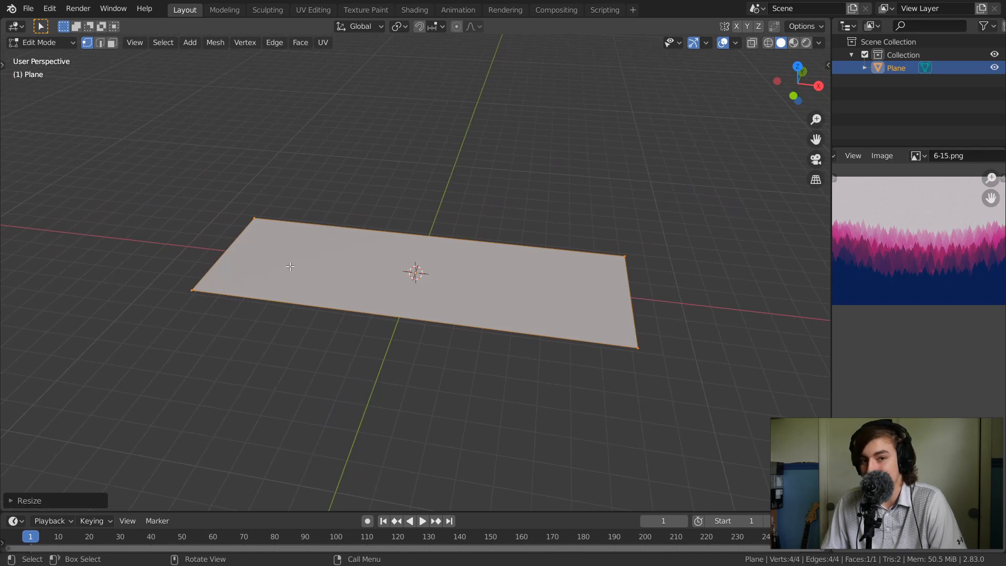
pyautogui.moveTo(298, 224); pyautogui.dragTo(314, 237, button='middle')
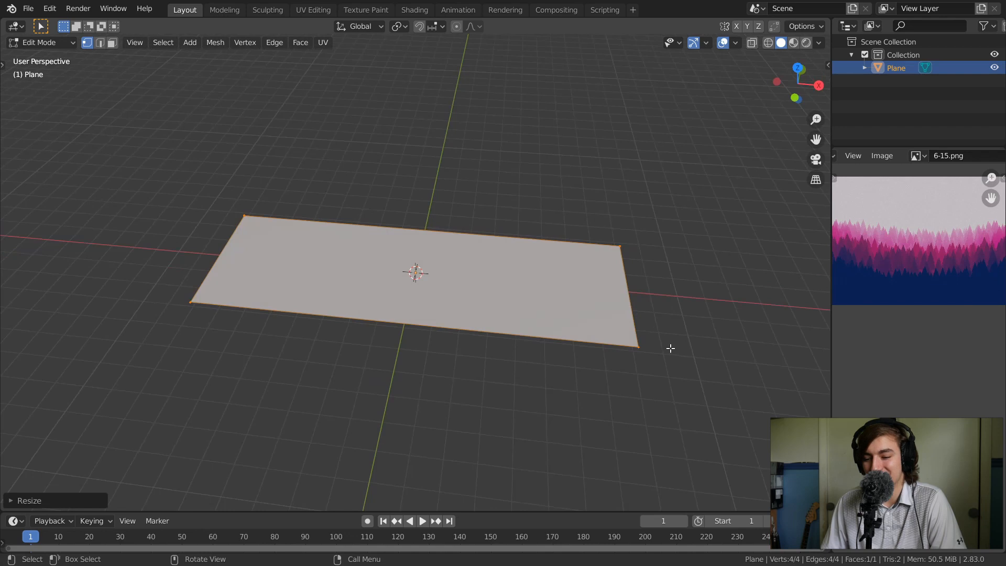
pyautogui.moveTo(490, 233)
pyautogui.mouseDown(button='middle')
pyautogui.moveTo(508, 229)
pyautogui.moveTo(490, 232)
pyautogui.mouseUp(button='middle')
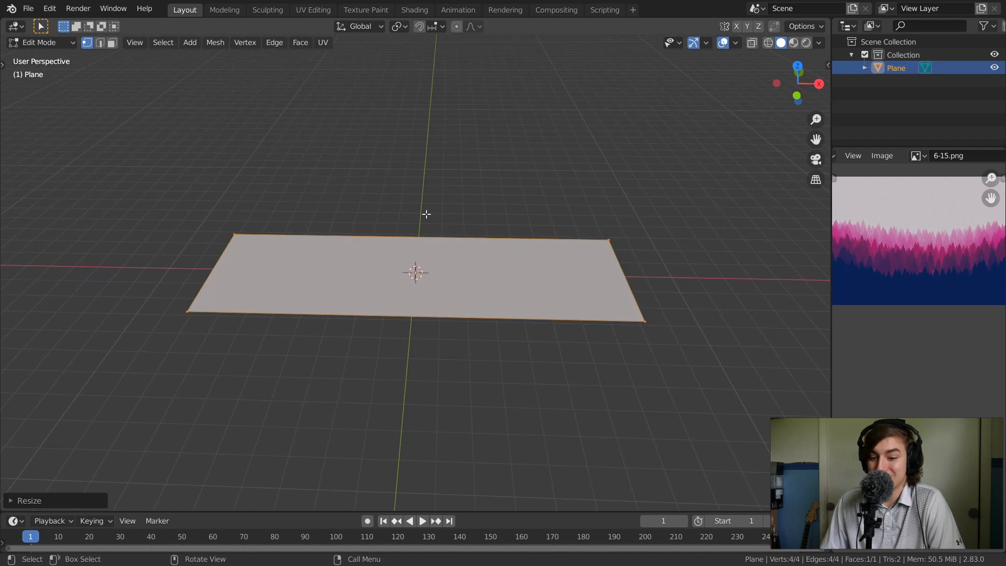
# - Subdivide the selected plane and expand the Subdivide operation's settings
pyautogui.rightClick(462, 160)
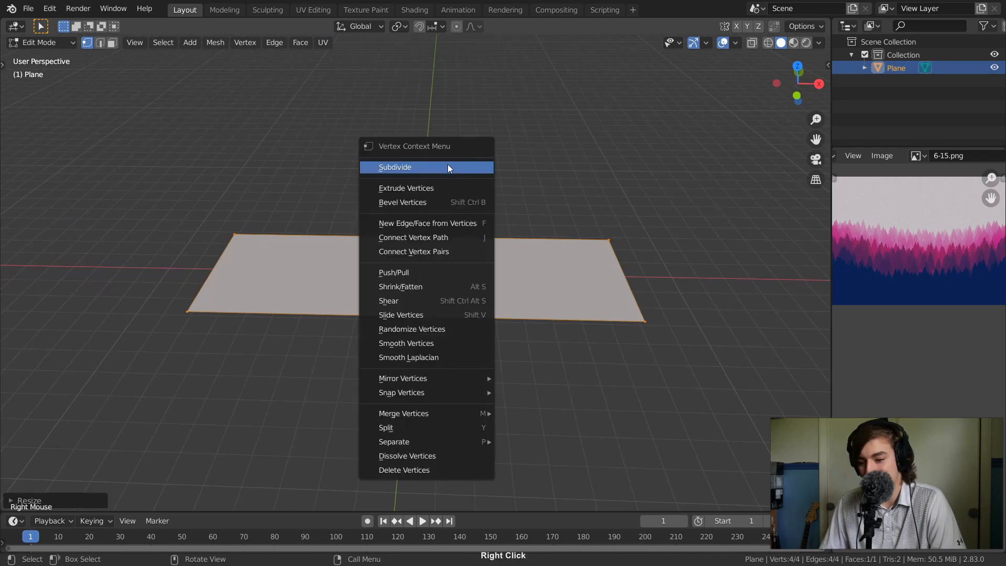
pyautogui.click(444, 166)
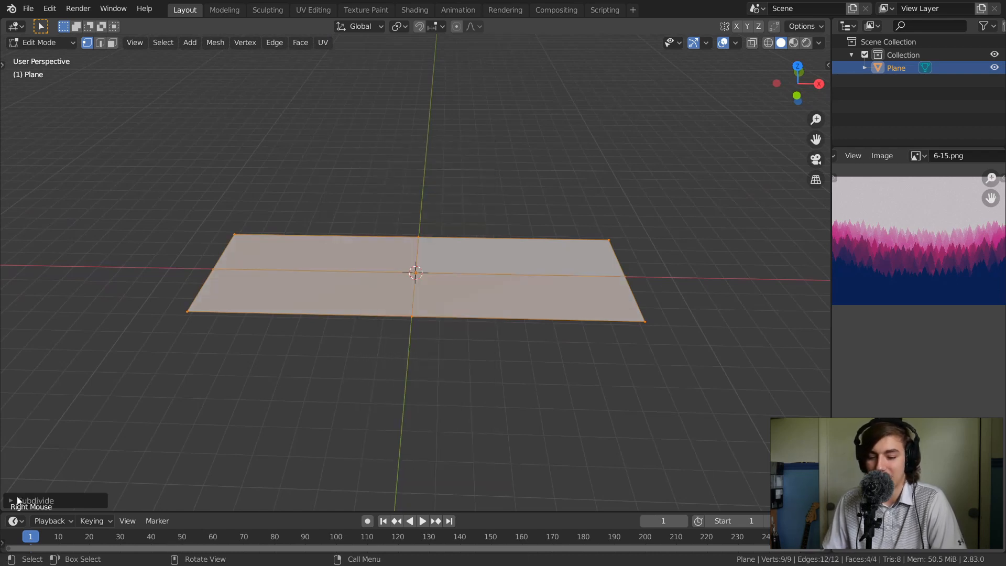
pyautogui.click(18, 500)
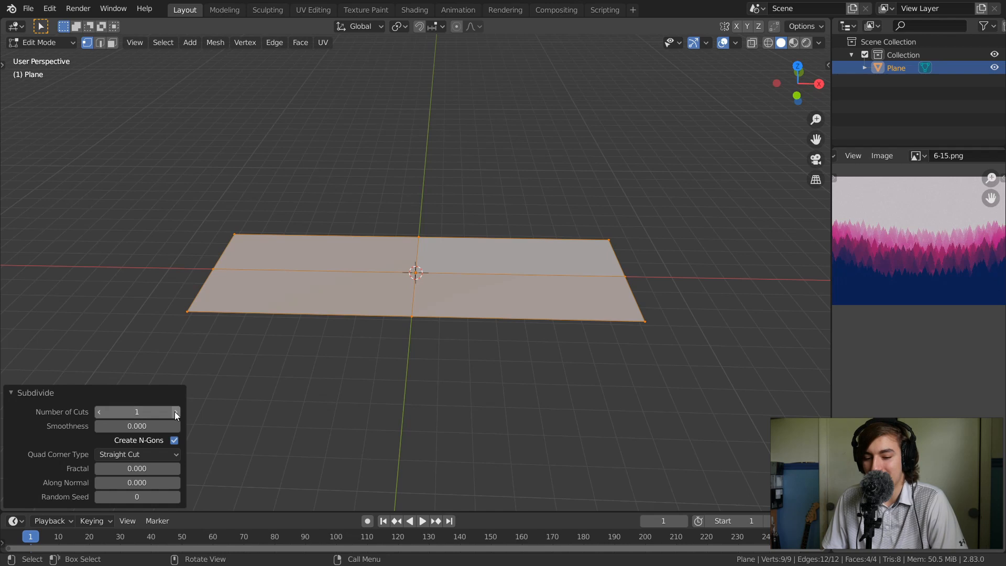
pyautogui.click(6, 398)
pyautogui.click(17, 504)
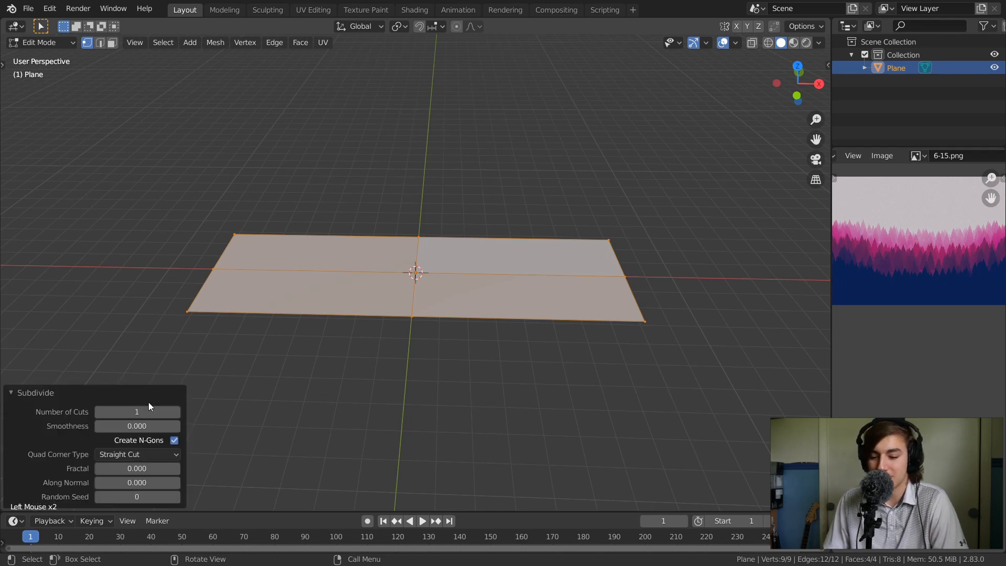
# - Raise the subdivision's number of cuts one at a time to 10
pyautogui.click(176, 412)
pyautogui.click(176, 412)
pyautogui.click(176, 411)
pyautogui.click(177, 412)
pyautogui.click(177, 412)
pyautogui.click(176, 412)
pyautogui.click(177, 412)
pyautogui.click(176, 413)
pyautogui.click(176, 413)
# - Set the subdivision's number of cuts to 30
pyautogui.click(148, 415)
pyautogui.write('50')
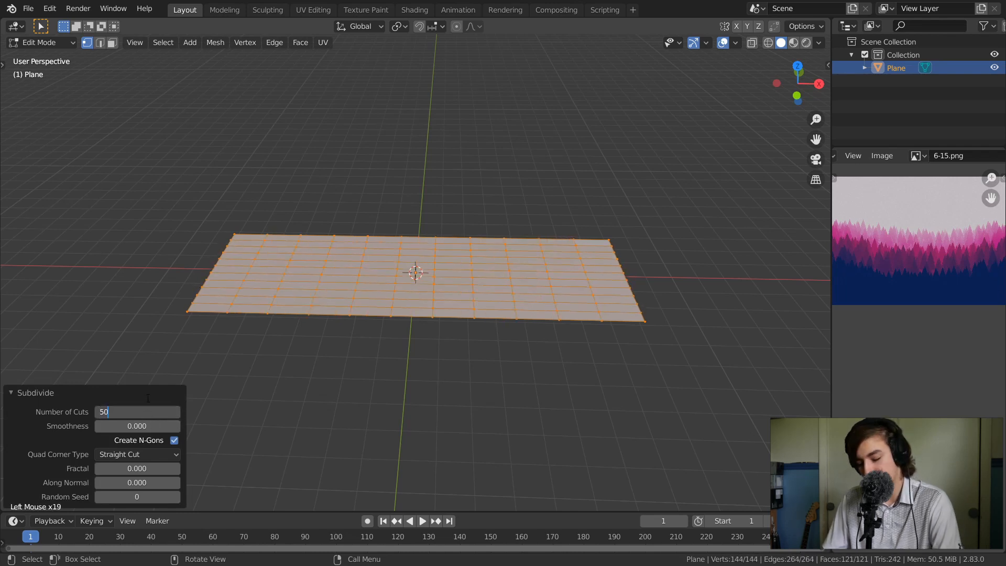
pyautogui.press('BackSpace')
pyautogui.press('BackSpace')
pyautogui.write('30')
pyautogui.press('Return')
pyautogui.moveTo(633, 296); pyautogui.dragTo(611, 334, button='middle')
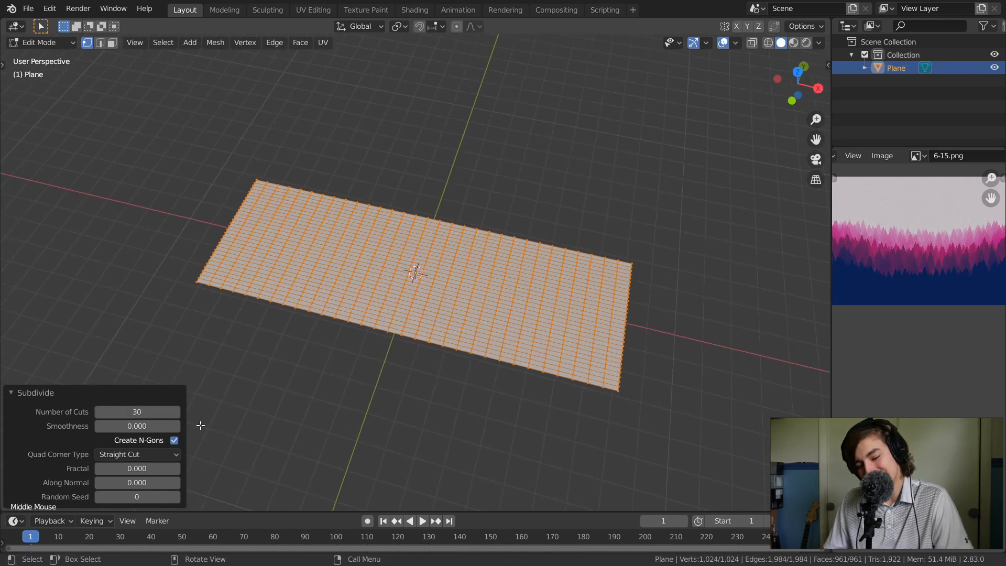
# - Set the subdivision's number of cuts to 40 and check the plane in Object Mode before returning to Edit Mode
pyautogui.click(144, 410)
pyautogui.write('40')
pyautogui.press('Return')
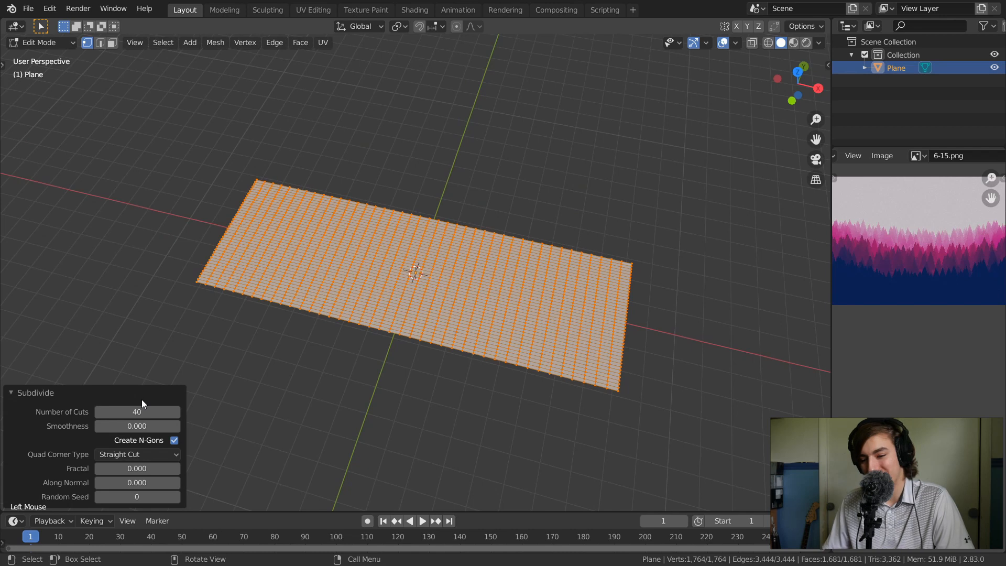
pyautogui.press('Tab')
pyautogui.moveTo(599, 272); pyautogui.dragTo(521, 202, button='middle')
pyautogui.press('Tab')
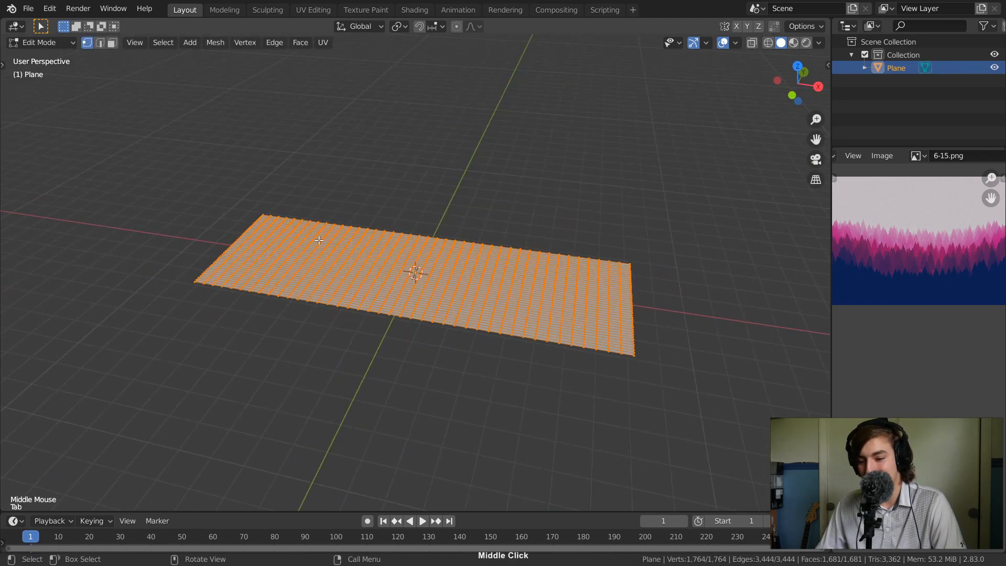
# - Try moving a single vertex, then a circle-selected patch of vertices near the plane's centre
pyautogui.click(319, 246)
pyautogui.press('g')
pyautogui.click(461, 225)
pyautogui.press('g')
pyautogui.press('Escape')
pyautogui.press('x')
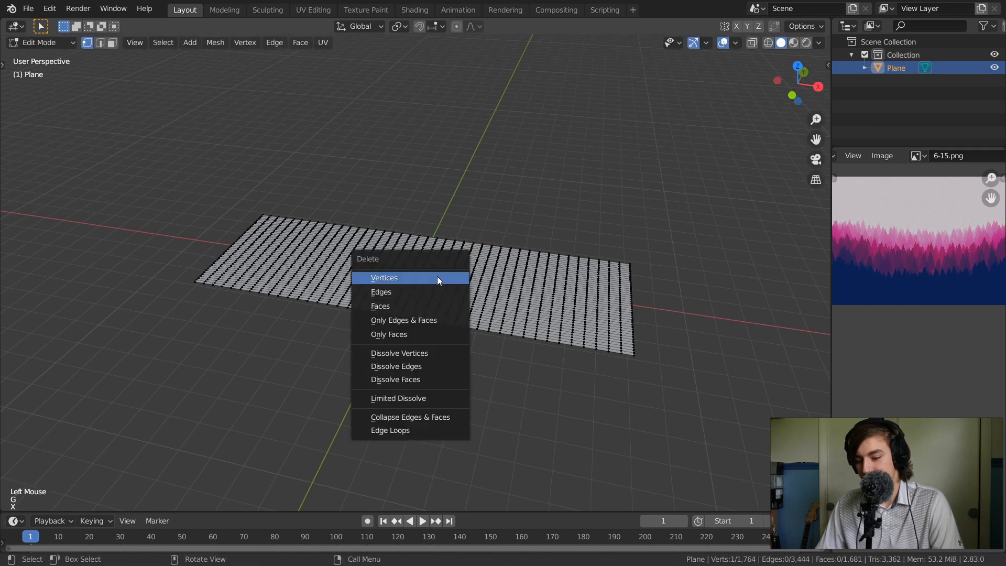
pyautogui.press('c')
pyautogui.moveTo(414, 282); pyautogui.dragTo(428, 276)
pyautogui.rightClick(434, 275)
pyautogui.press('g')
pyautogui.rightClick(482, 213)
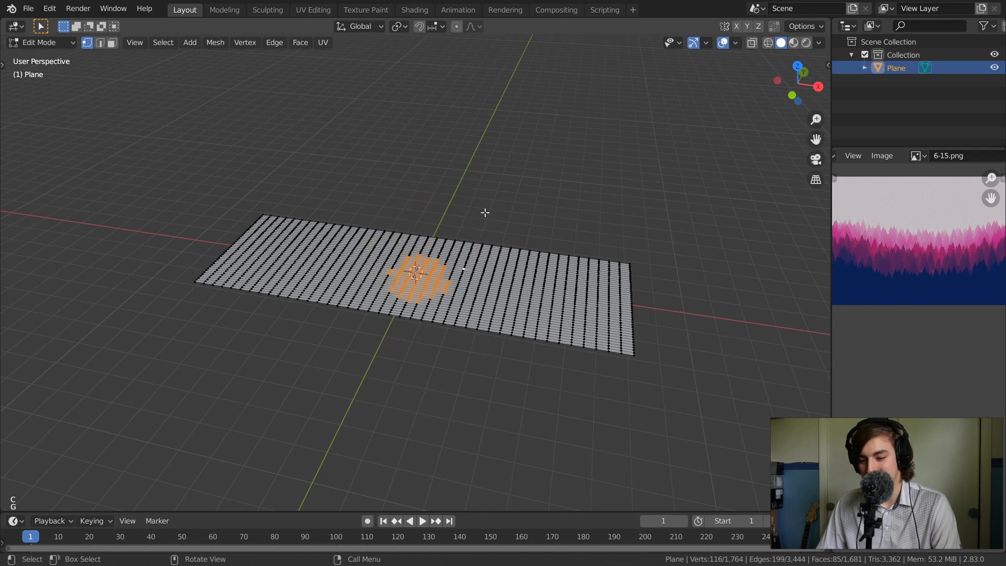
# - Return the plane to Object Mode and zoom out on the reference image
pyautogui.press('Tab')
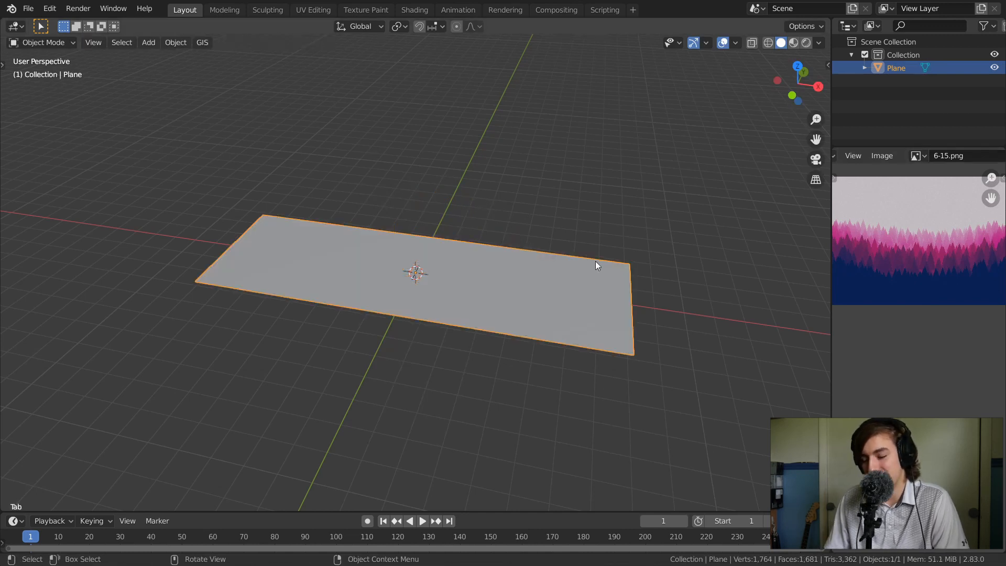
pyautogui.keyDown('ctrl'); pyautogui.moveTo(894, 251); pyautogui.dragTo(900, 291, button='middle'); pyautogui.keyUp('ctrl')
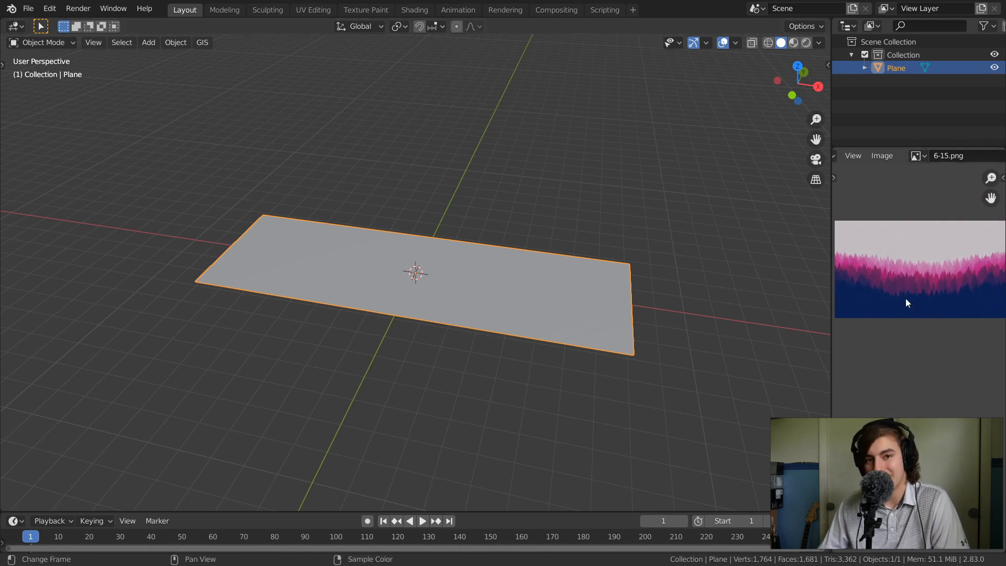
# - Preview the plane in the Sculpting workspace and return to the Layout workspace
pyautogui.moveTo(478, 214); pyautogui.dragTo(460, 165, button='middle')
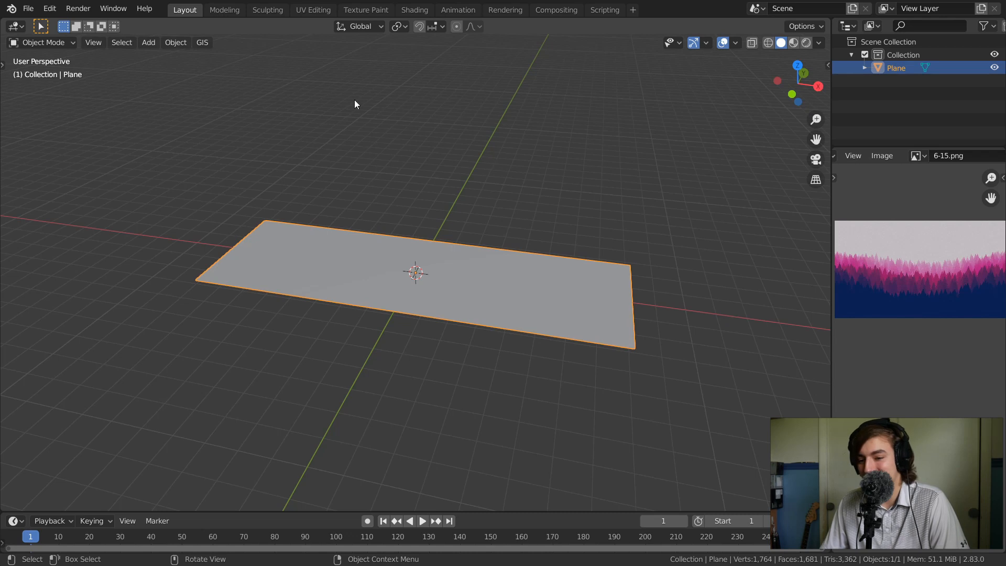
pyautogui.click(268, 9)
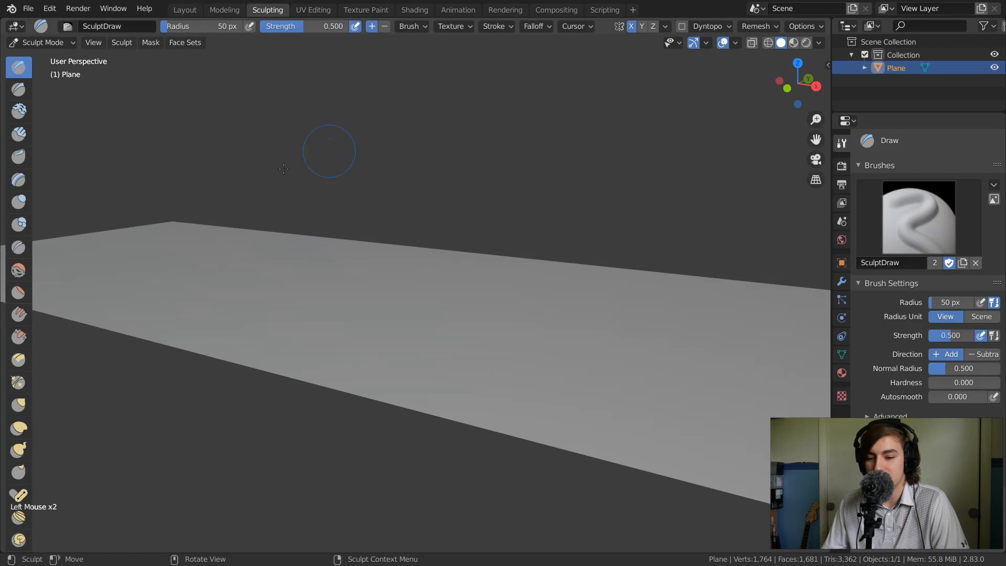
pyautogui.click(181, 10)
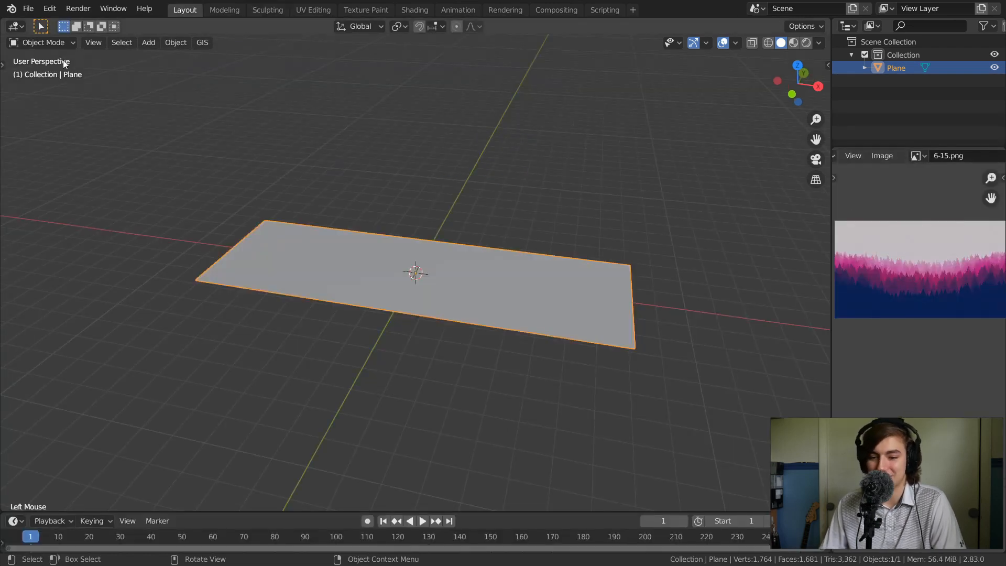
# - Switch the plane to Sculpt Mode within the Layout workspace
pyautogui.click(52, 44)
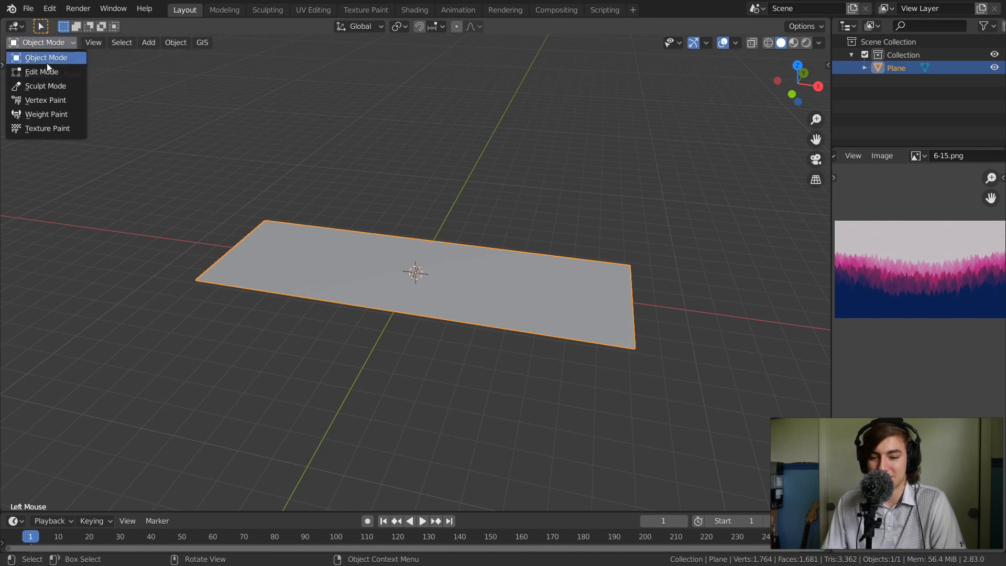
pyautogui.click(41, 84)
pyautogui.moveTo(396, 206); pyautogui.dragTo(447, 243, button='middle')
pyautogui.moveTo(431, 263); pyautogui.dragTo(460, 253, button='middle')
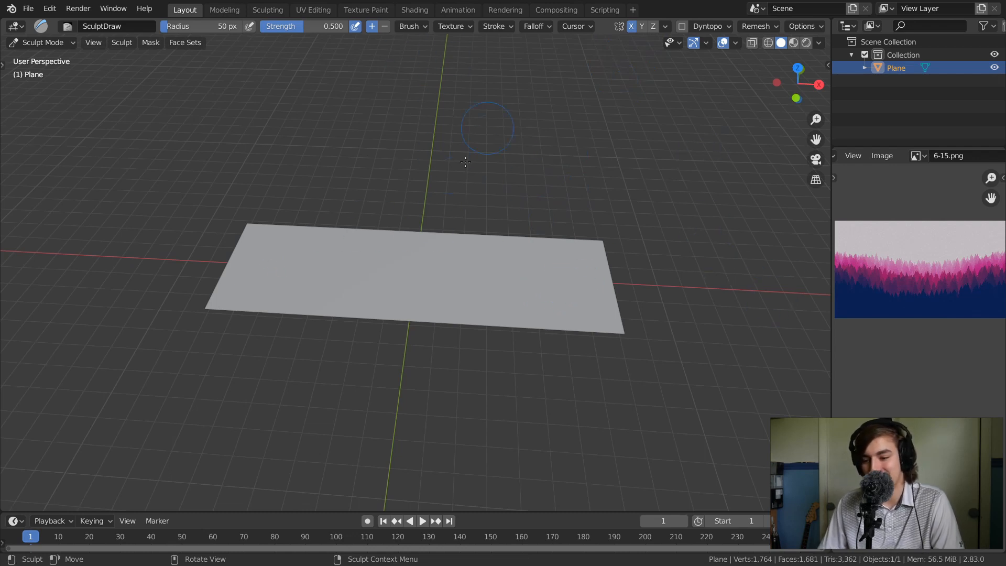
pyautogui.moveTo(482, 180); pyautogui.dragTo(424, 201, button='middle')
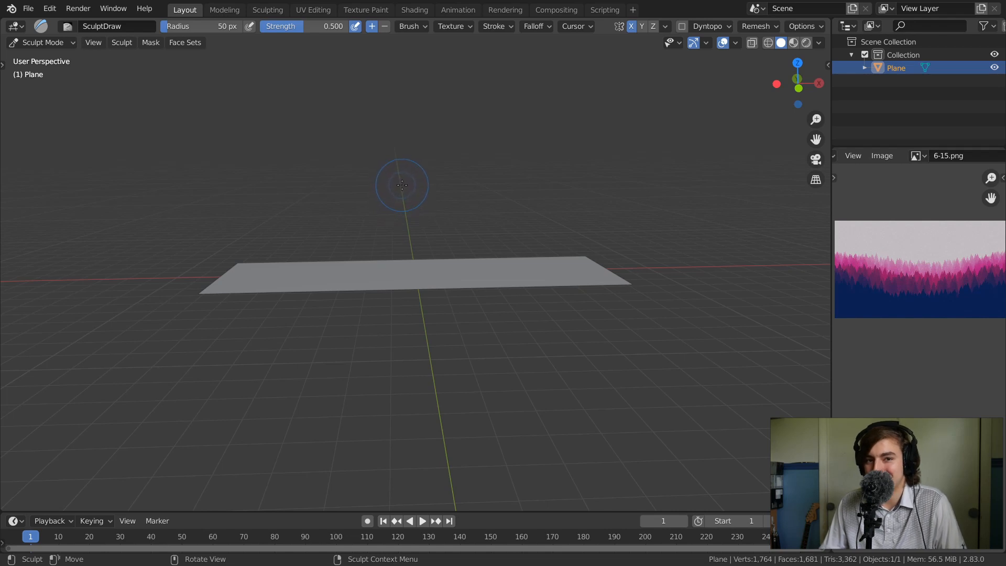
pyautogui.moveTo(402, 184); pyautogui.dragTo(566, 198, button='middle')
pyautogui.moveTo(589, 237)
pyautogui.mouseDown(button='middle')
pyautogui.moveTo(599, 212)
pyautogui.moveTo(544, 233)
pyautogui.moveTo(573, 270)
pyautogui.moveTo(583, 238)
pyautogui.moveTo(310, 127)
pyautogui.mouseUp(button='middle')
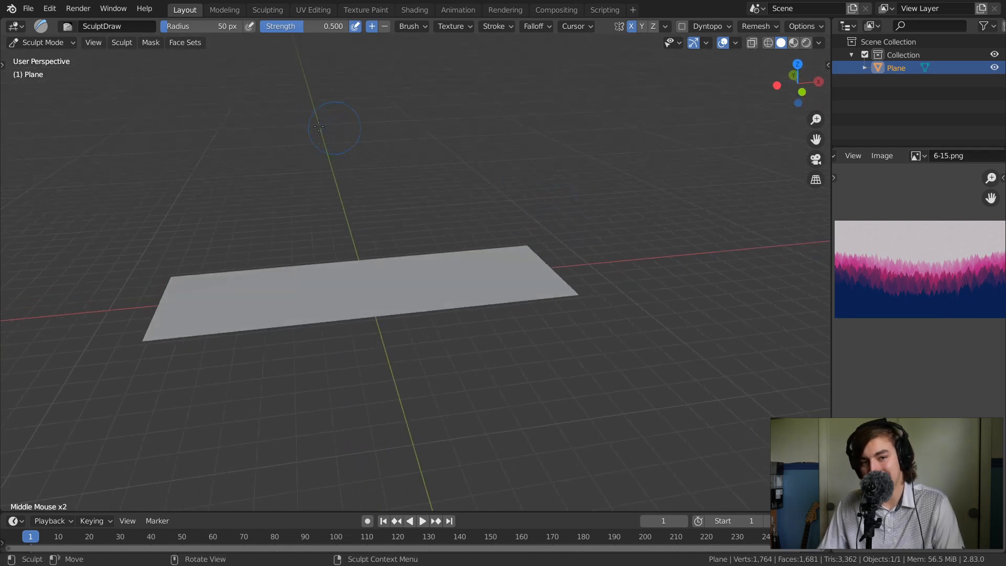
# - Try building up the plane's surface with the SculptDraw brush and undo the strokes
pyautogui.moveTo(443, 261)
pyautogui.mouseDown()
pyautogui.moveTo(472, 274)
pyautogui.moveTo(550, 254)
pyautogui.moveTo(445, 256)
pyautogui.moveTo(488, 251)
pyautogui.mouseUp()
pyautogui.hotkey('ctrl', 'z')
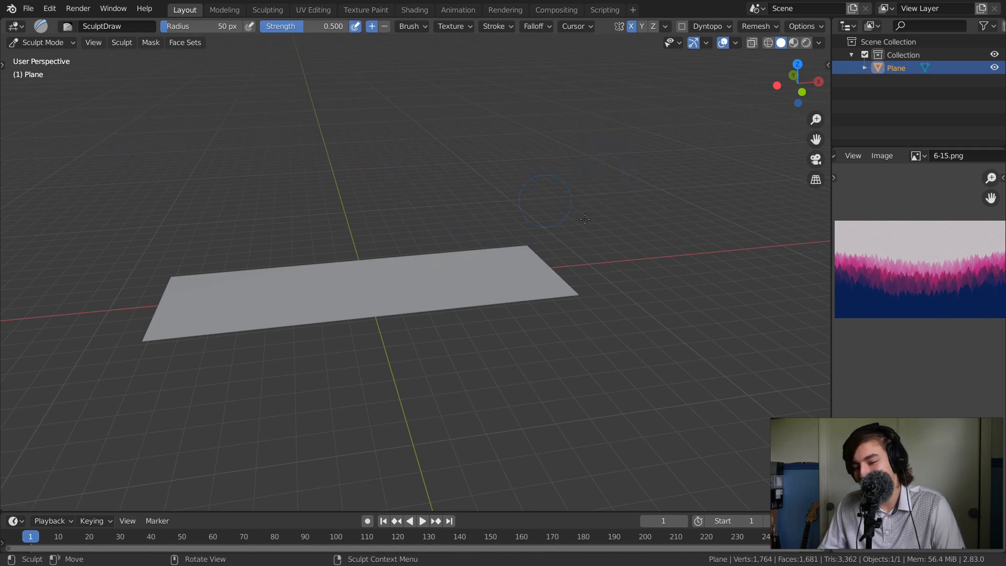
pyautogui.moveTo(552, 286)
pyautogui.mouseDown()
pyautogui.moveTo(472, 262)
pyautogui.moveTo(442, 266)
pyautogui.moveTo(518, 252)
pyautogui.moveTo(521, 272)
pyautogui.moveTo(426, 288)
pyautogui.moveTo(426, 260)
pyautogui.moveTo(346, 301)
pyautogui.moveTo(486, 263)
pyautogui.mouseUp()
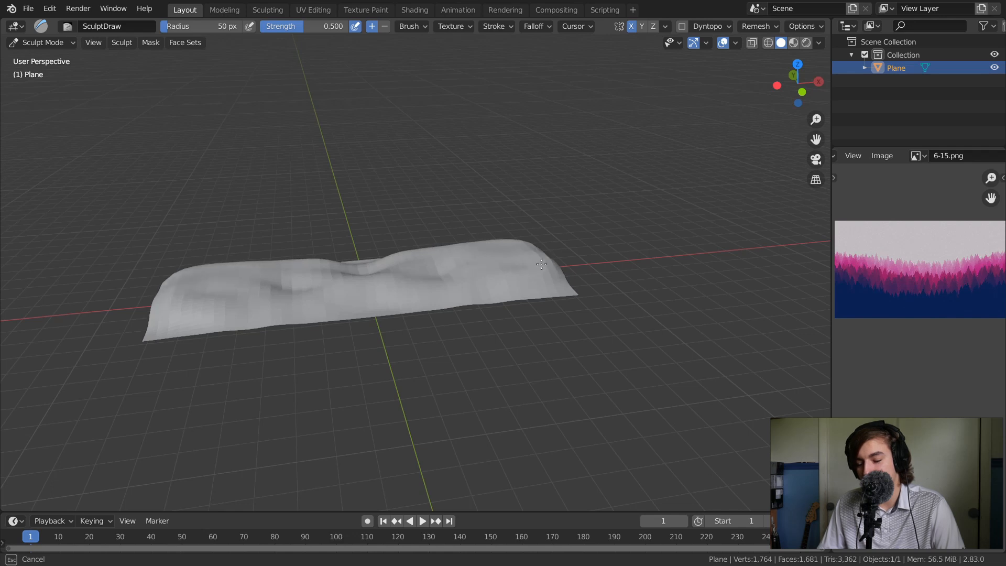
pyautogui.moveTo(525, 245)
pyautogui.mouseDown(button='middle')
pyautogui.moveTo(593, 190)
pyautogui.moveTo(478, 210)
pyautogui.mouseUp(button='middle')
pyautogui.hotkey('ctrl', 'z')
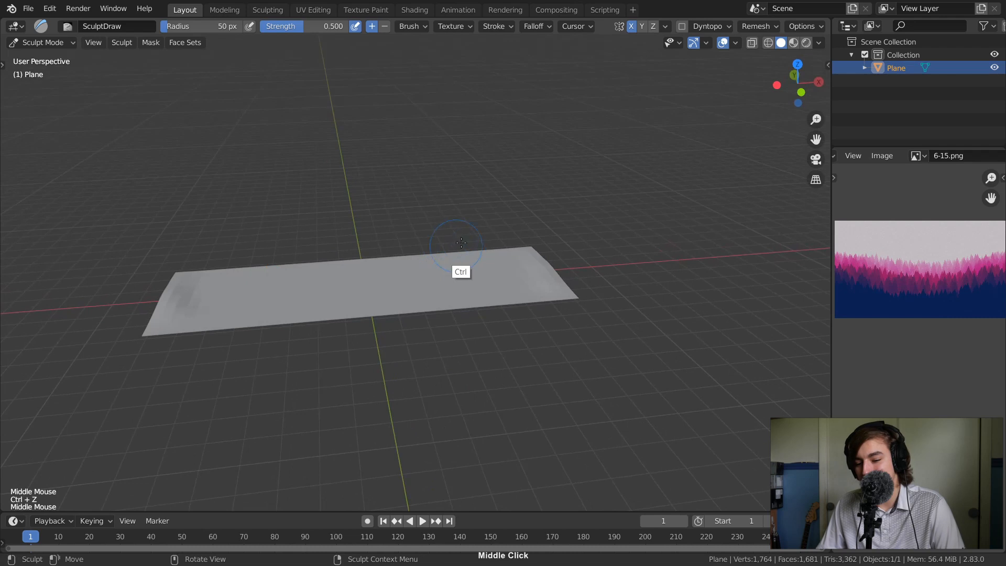
pyautogui.hotkey('ctrl', 'z')
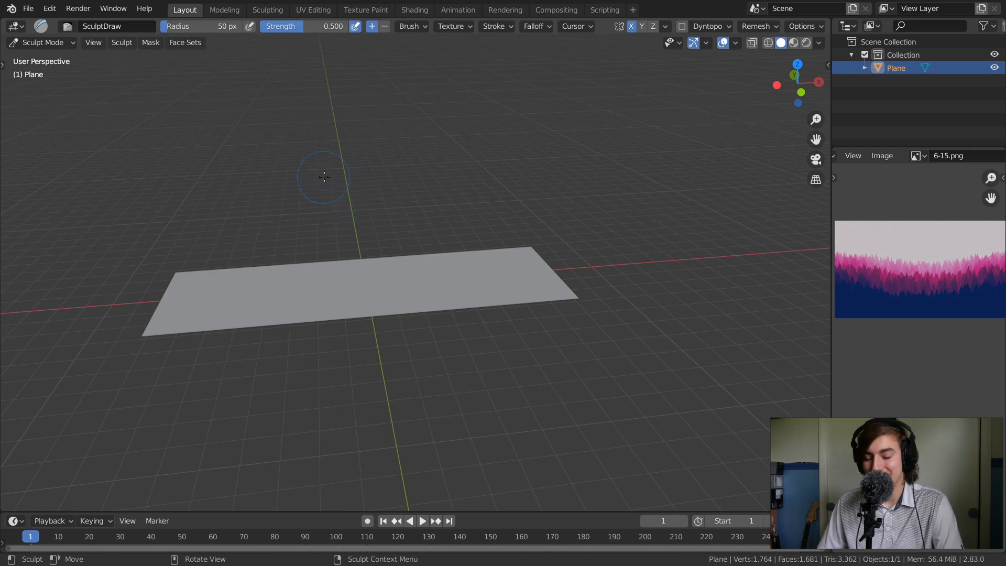
# - Show the sculpting tools and choose the Grab brush
pyautogui.press('t')
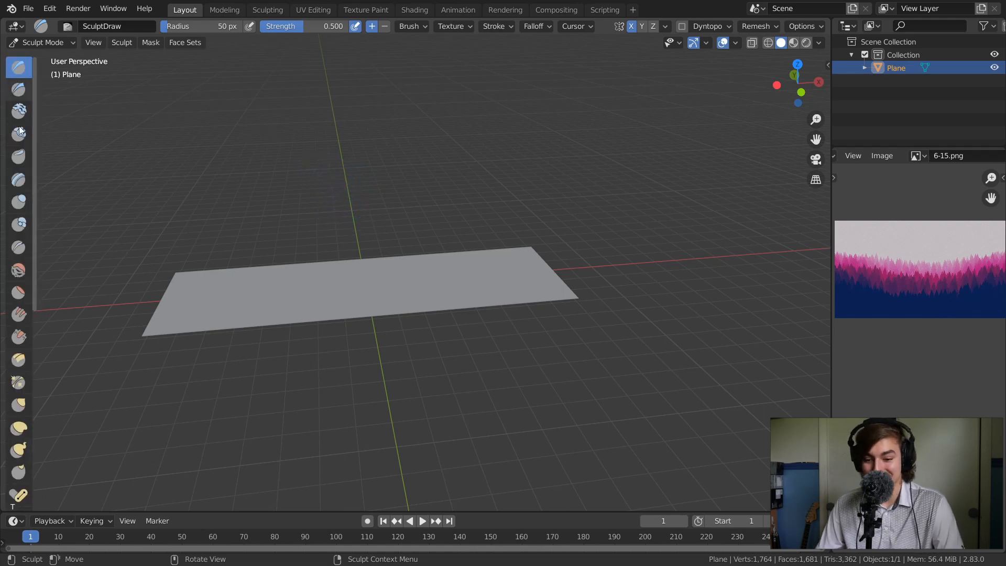
pyautogui.moveTo(21, 258); pyautogui.dragTo(2, 146, button='middle')
pyautogui.scroll(-4, 23, 135)
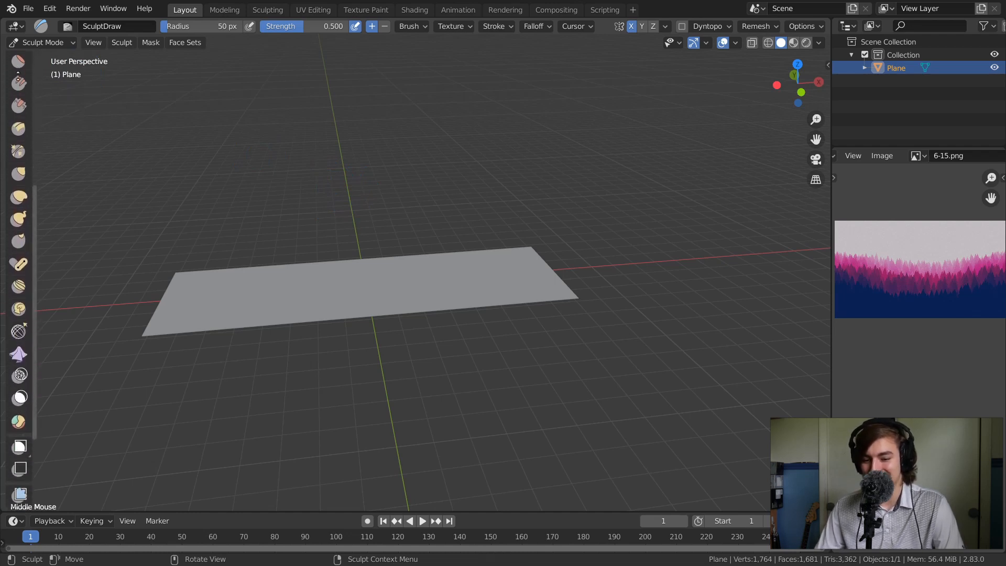
pyautogui.moveTo(27, 155); pyautogui.dragTo(27, 112, button='middle')
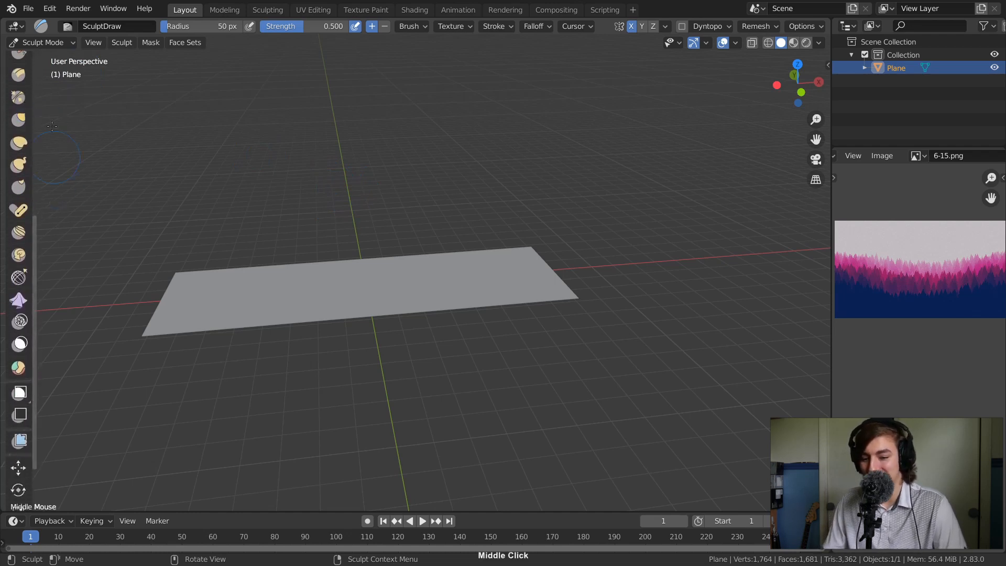
pyautogui.click(18, 123)
pyautogui.moveTo(540, 215); pyautogui.dragTo(518, 233, button='middle')
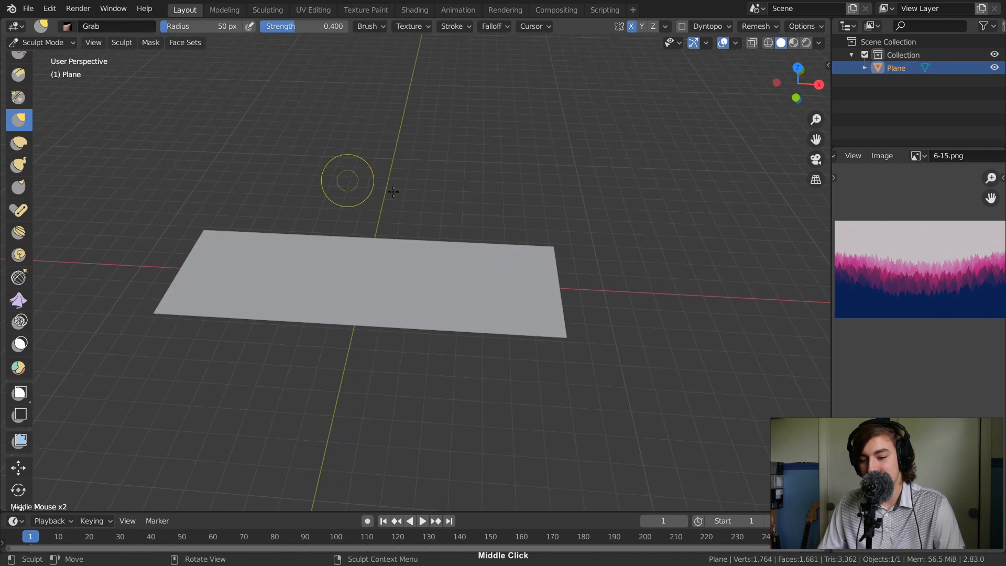
# - Try pulling mirrored peaks out of the plane with the 50 px Grab brush and undo them
pyautogui.moveTo(504, 291)
pyautogui.mouseDown()
pyautogui.moveTo(511, 120)
pyautogui.moveTo(494, 316)
pyautogui.moveTo(515, 189)
pyautogui.moveTo(505, 328)
pyautogui.moveTo(492, 294)
pyautogui.moveTo(524, 236)
pyautogui.moveTo(518, 161)
pyautogui.moveTo(492, 321)
pyautogui.moveTo(515, 195)
pyautogui.mouseUp()
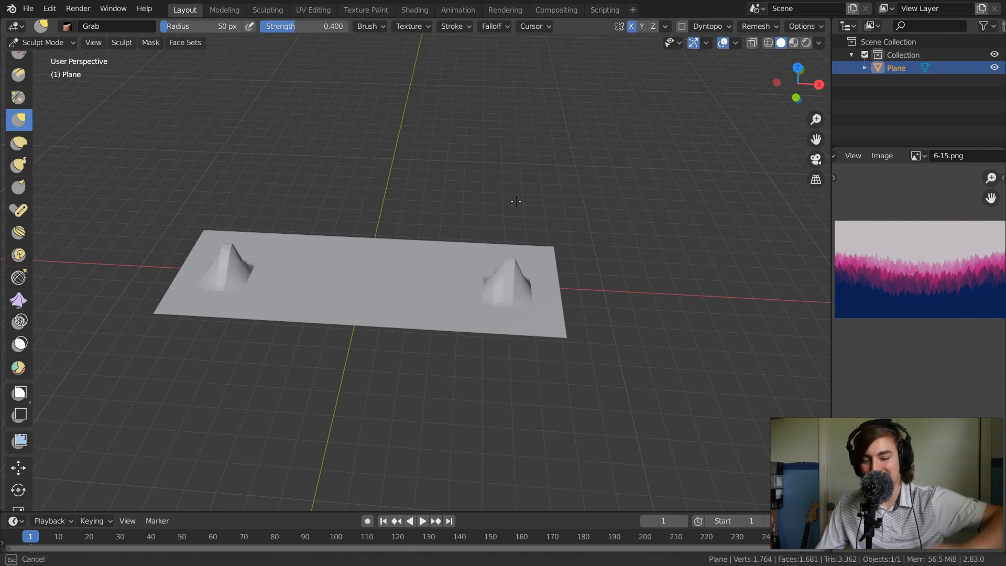
pyautogui.moveTo(516, 201); pyautogui.dragTo(503, 194)
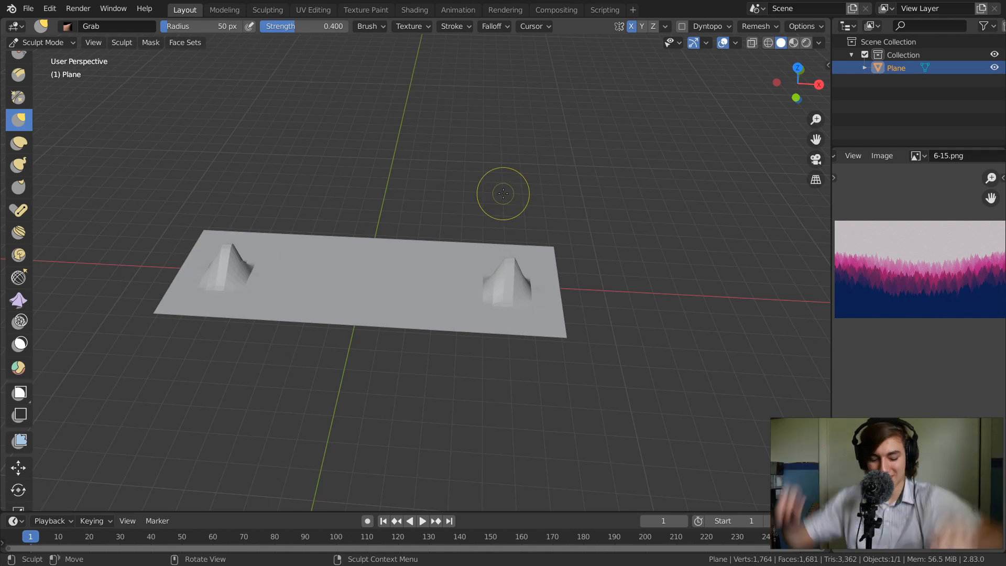
pyautogui.hotkey('ctrl', 'z')
pyautogui.moveTo(578, 239)
pyautogui.mouseDown(button='middle')
pyautogui.moveTo(588, 234)
pyautogui.moveTo(584, 242)
pyautogui.mouseUp(button='middle')
pyautogui.moveTo(485, 267); pyautogui.dragTo(494, 196)
pyautogui.moveTo(491, 288)
pyautogui.mouseDown()
pyautogui.moveTo(498, 245)
pyautogui.moveTo(480, 213)
pyautogui.mouseUp()
pyautogui.hotkey('ctrl', 'z')
pyautogui.hotkey('ctrl', 'z')
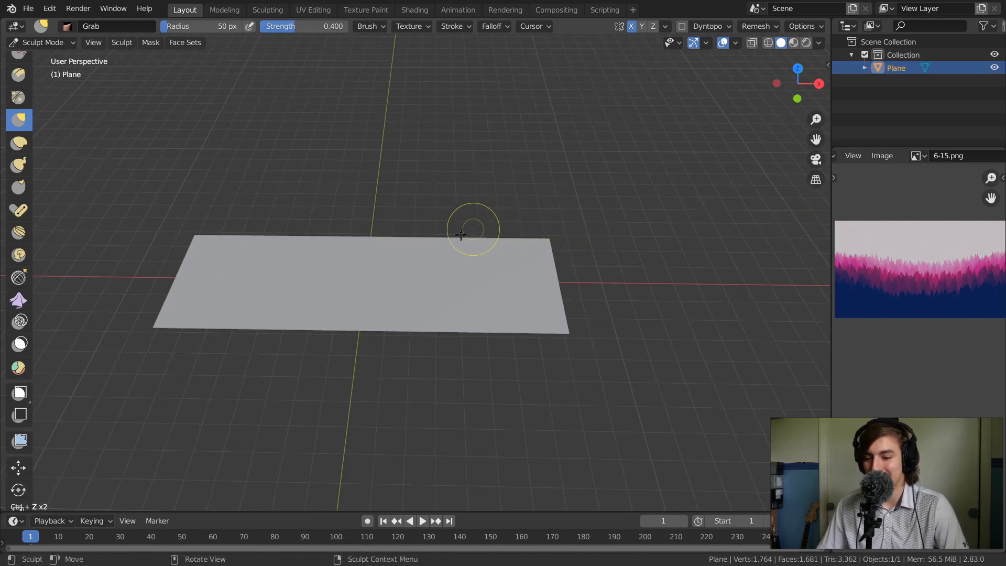
# - Set the Grab brush radius to 158 px and undo a test pull near the plane's end
pyautogui.press('f')
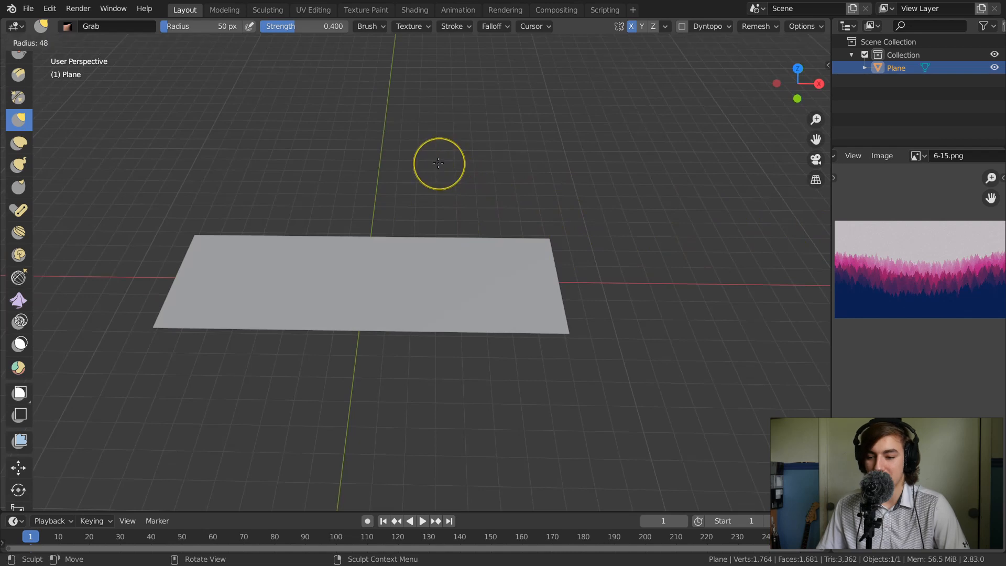
pyautogui.click(496, 166)
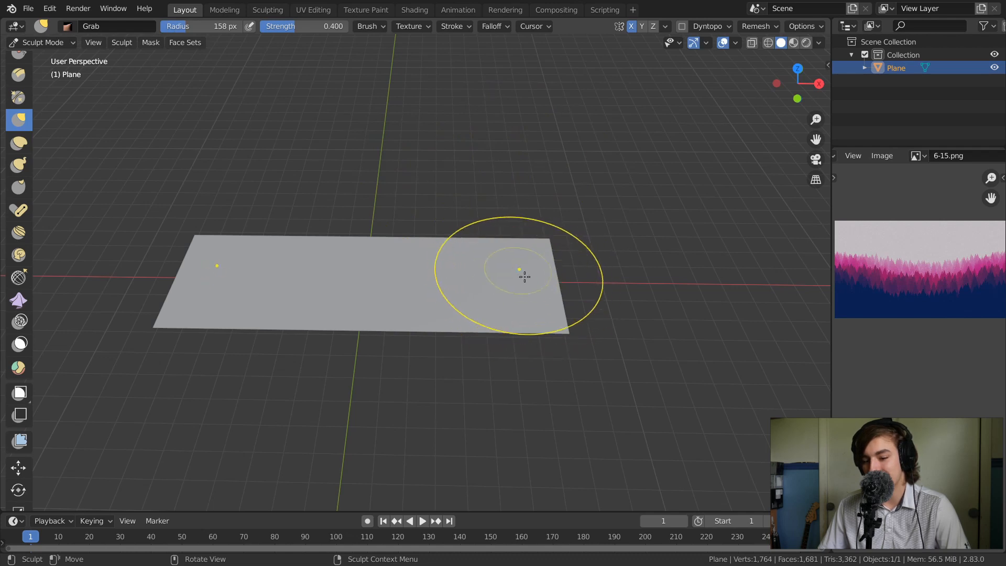
pyautogui.moveTo(535, 278)
pyautogui.mouseDown()
pyautogui.moveTo(532, 227)
pyautogui.moveTo(555, 259)
pyautogui.moveTo(571, 241)
pyautogui.mouseUp()
pyautogui.moveTo(547, 265); pyautogui.dragTo(547, 257, button='middle')
pyautogui.hotkey('ctrl', 'z')
pyautogui.click(547, 257)
# - Pull the plane's two outer ends upward with the mirrored Grab brush to form raised slopes
pyautogui.moveTo(529, 262)
pyautogui.mouseDown()
pyautogui.moveTo(524, 253)
pyautogui.moveTo(455, 249)
pyautogui.mouseUp()
pyautogui.moveTo(449, 251); pyautogui.dragTo(448, 234)
pyautogui.moveTo(449, 247); pyautogui.dragTo(449, 233)
pyautogui.moveTo(470, 228); pyautogui.dragTo(474, 220)
# - Shape the plane's ends and long edges into uneven curves with Grab, working from an end-on view
pyautogui.moveTo(482, 221)
pyautogui.mouseDown(button='middle')
pyautogui.moveTo(595, 225)
pyautogui.moveTo(536, 236)
pyautogui.moveTo(497, 277)
pyautogui.moveTo(471, 284)
pyautogui.mouseUp(button='middle')
pyautogui.moveTo(459, 307); pyautogui.dragTo(421, 295)
pyautogui.moveTo(413, 299); pyautogui.dragTo(409, 288)
pyautogui.moveTo(379, 303)
pyautogui.mouseDown()
pyautogui.moveTo(313, 288)
pyautogui.moveTo(313, 277)
pyautogui.mouseUp()
pyautogui.moveTo(313, 297); pyautogui.dragTo(312, 287)
pyautogui.moveTo(316, 295); pyautogui.dragTo(316, 285)
pyautogui.moveTo(356, 297); pyautogui.dragTo(375, 284)
pyautogui.moveTo(373, 293); pyautogui.dragTo(384, 285)
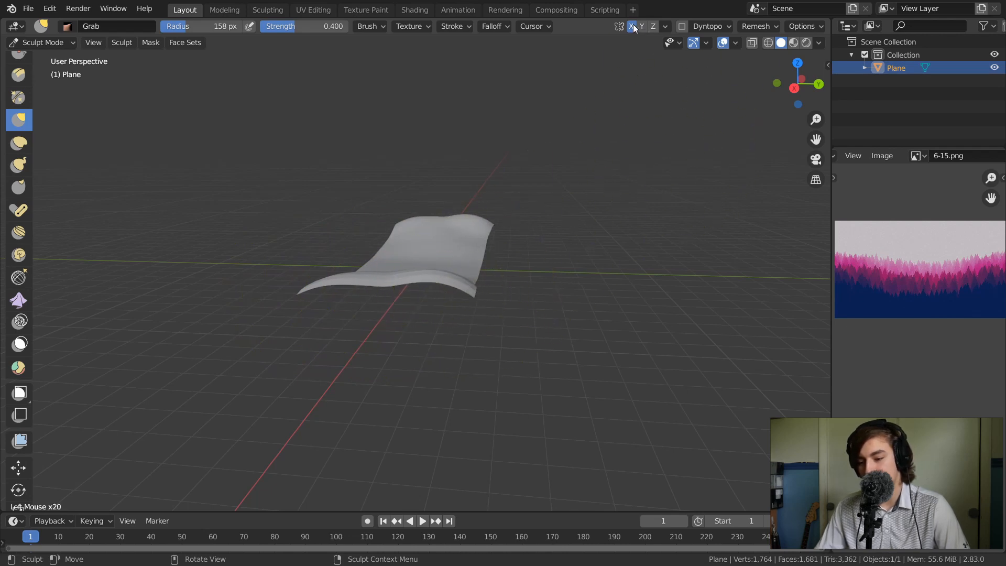
# - Raise the inner slopes between the end hills and the low centre with the Grab brush
pyautogui.moveTo(478, 121); pyautogui.dragTo(573, 162, button='middle')
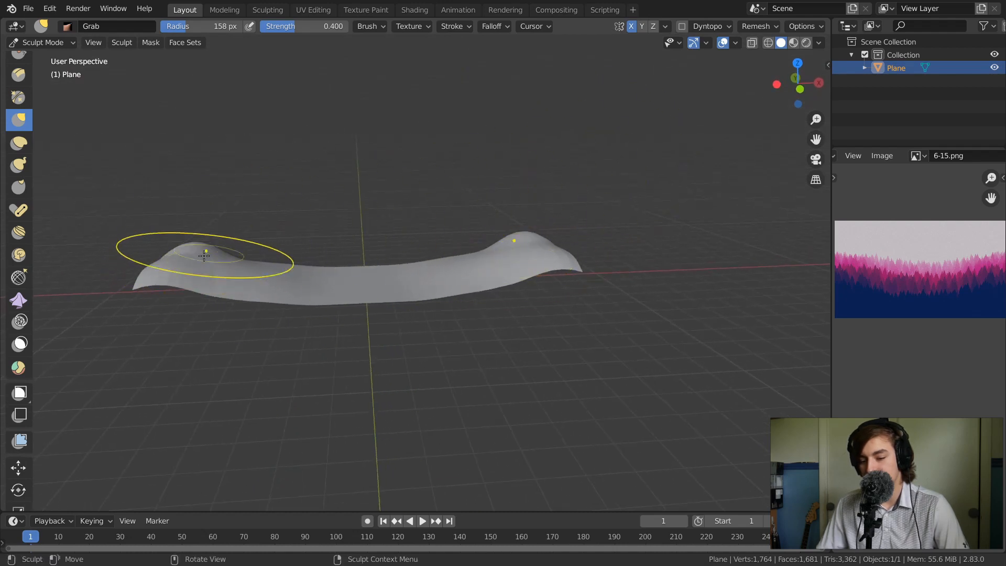
pyautogui.moveTo(574, 260); pyautogui.dragTo(554, 272, button='middle')
pyautogui.moveTo(552, 279)
pyautogui.mouseDown()
pyautogui.moveTo(534, 270)
pyautogui.moveTo(578, 281)
pyautogui.moveTo(572, 271)
pyautogui.mouseUp()
pyautogui.moveTo(475, 273); pyautogui.dragTo(472, 258)
pyautogui.moveTo(463, 296); pyautogui.dragTo(483, 241)
pyautogui.moveTo(481, 260); pyautogui.dragTo(483, 277, button='middle')
pyautogui.moveTo(487, 285)
pyautogui.mouseDown(button='middle')
pyautogui.moveTo(503, 306)
pyautogui.moveTo(374, 277)
pyautogui.moveTo(357, 286)
pyautogui.mouseUp(button='middle')
pyautogui.moveTo(436, 307); pyautogui.dragTo(452, 287)
pyautogui.moveTo(459, 289)
pyautogui.mouseDown()
pyautogui.moveTo(461, 281)
pyautogui.moveTo(448, 294)
pyautogui.mouseUp()
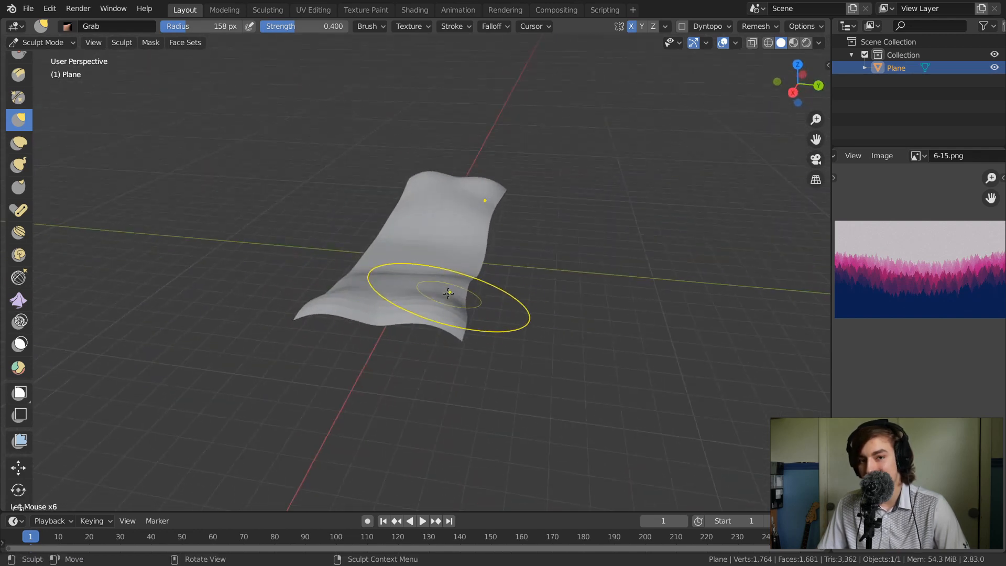
# - Adjust the valley near the plane's centre and its adjoining slopes from a low front view
pyautogui.moveTo(436, 258)
pyautogui.mouseDown(button='middle')
pyautogui.moveTo(611, 234)
pyautogui.moveTo(539, 241)
pyautogui.moveTo(516, 256)
pyautogui.mouseUp(button='middle')
pyautogui.click(392, 270)
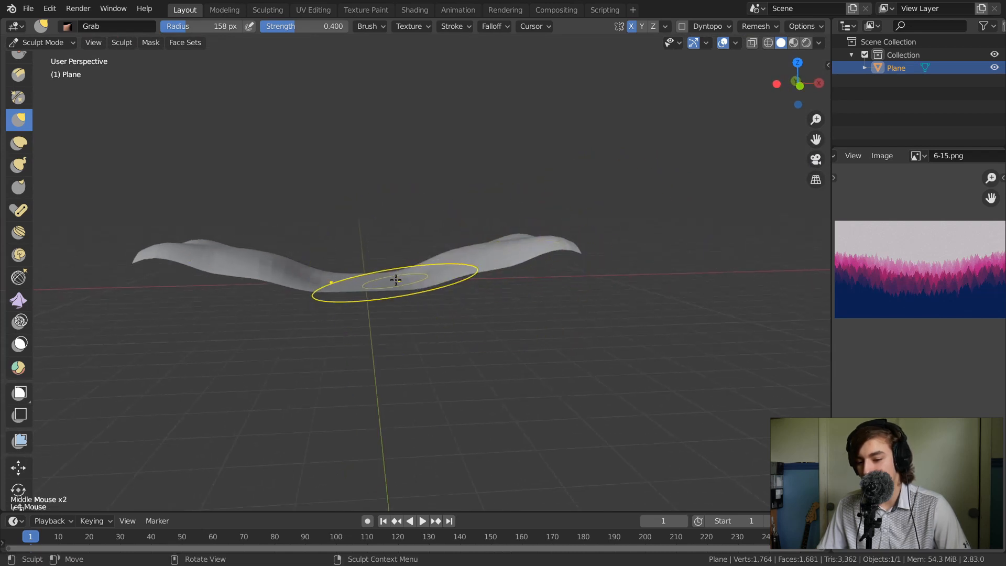
pyautogui.moveTo(406, 277); pyautogui.dragTo(471, 255)
pyautogui.moveTo(472, 259); pyautogui.dragTo(468, 275, button='middle')
pyautogui.moveTo(468, 254); pyautogui.dragTo(463, 249)
pyautogui.moveTo(441, 244); pyautogui.dragTo(448, 252)
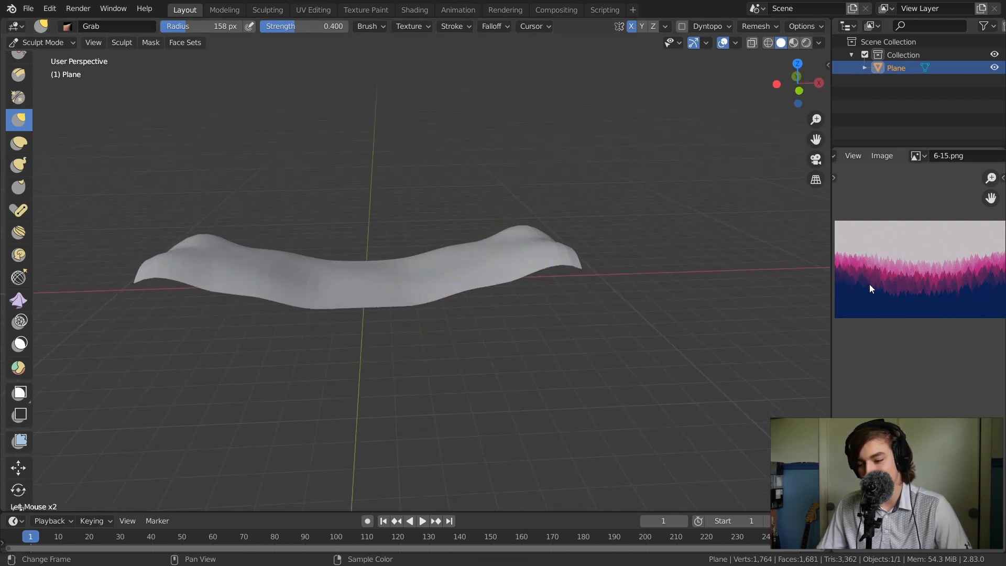
# - Refine the mirrored hillsides with short Grab pulls to follow the reference image's valley curve
pyautogui.moveTo(501, 229); pyautogui.dragTo(532, 247, button='middle')
pyautogui.moveTo(533, 247); pyautogui.dragTo(541, 249)
pyautogui.moveTo(532, 235)
pyautogui.mouseDown(button='middle')
pyautogui.moveTo(442, 211)
pyautogui.moveTo(428, 197)
pyautogui.mouseUp(button='middle')
pyautogui.moveTo(474, 280); pyautogui.dragTo(474, 270)
pyautogui.moveTo(389, 268); pyautogui.dragTo(388, 262)
pyautogui.moveTo(416, 243); pyautogui.dragTo(461, 262, button='middle')
pyautogui.moveTo(473, 265)
pyautogui.mouseDown()
pyautogui.moveTo(486, 262)
pyautogui.moveTo(477, 261)
pyautogui.mouseUp()
# - Set the Grab brush radius to 82 px and add small lifts along the inner slopes
pyautogui.press('f')
pyautogui.click(523, 266)
pyautogui.moveTo(478, 265); pyautogui.dragTo(478, 263)
pyautogui.moveTo(530, 198); pyautogui.dragTo(380, 269, button='middle')
pyautogui.moveTo(344, 275); pyautogui.dragTo(346, 267)
pyautogui.moveTo(354, 273); pyautogui.dragTo(353, 265)
pyautogui.click(426, 286)
# - Lift small bumps near the slope's back edge with the 82 px Grab brush and undo the last pulls
pyautogui.moveTo(427, 288)
pyautogui.mouseDown(button='middle')
pyautogui.moveTo(598, 230)
pyautogui.moveTo(451, 281)
pyautogui.moveTo(488, 217)
pyautogui.moveTo(542, 168)
pyautogui.moveTo(603, 172)
pyautogui.mouseUp(button='middle')
pyautogui.moveTo(413, 259); pyautogui.dragTo(413, 255)
pyautogui.moveTo(414, 259); pyautogui.dragTo(415, 255)
pyautogui.moveTo(415, 260); pyautogui.dragTo(416, 254)
pyautogui.moveTo(443, 269); pyautogui.dragTo(443, 265)
pyautogui.moveTo(480, 278)
pyautogui.mouseDown(button='middle')
pyautogui.moveTo(490, 262)
pyautogui.moveTo(438, 298)
pyautogui.mouseUp(button='middle')
pyautogui.hotkey('ctrl', 'z')
pyautogui.hotkey('ctrl', 'z')
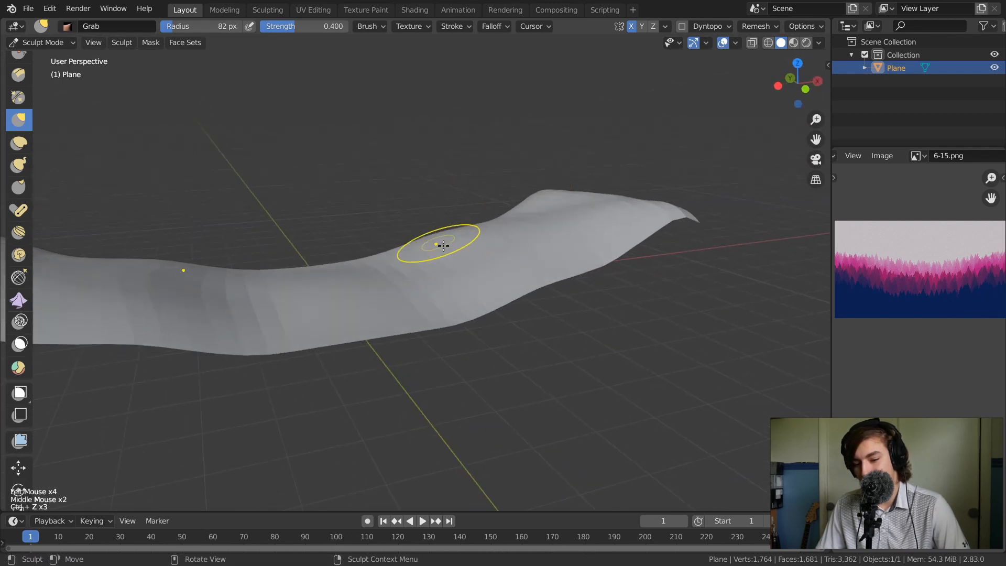
# - Set the Grab brush radius to 162 px and reshape the slopes, edges and outer hills with broad pulls
pyautogui.press('f')
pyautogui.click(498, 249)
pyautogui.moveTo(430, 255)
pyautogui.mouseDown()
pyautogui.moveTo(448, 255)
pyautogui.moveTo(430, 263)
pyautogui.mouseUp()
pyautogui.moveTo(435, 307); pyautogui.dragTo(452, 301)
pyautogui.moveTo(512, 291); pyautogui.dragTo(515, 362, button='middle')
pyautogui.moveTo(479, 261); pyautogui.dragTo(489, 251)
pyautogui.moveTo(346, 199); pyautogui.dragTo(359, 198)
pyautogui.moveTo(417, 210)
pyautogui.mouseDown(button='middle')
pyautogui.moveTo(316, 188)
pyautogui.moveTo(269, 209)
pyautogui.mouseUp(button='middle')
pyautogui.moveTo(545, 253); pyautogui.dragTo(563, 256)
pyautogui.moveTo(566, 258); pyautogui.dragTo(575, 257)
pyautogui.moveTo(580, 257)
pyautogui.mouseDown()
pyautogui.moveTo(597, 257)
pyautogui.moveTo(576, 244)
pyautogui.mouseUp()
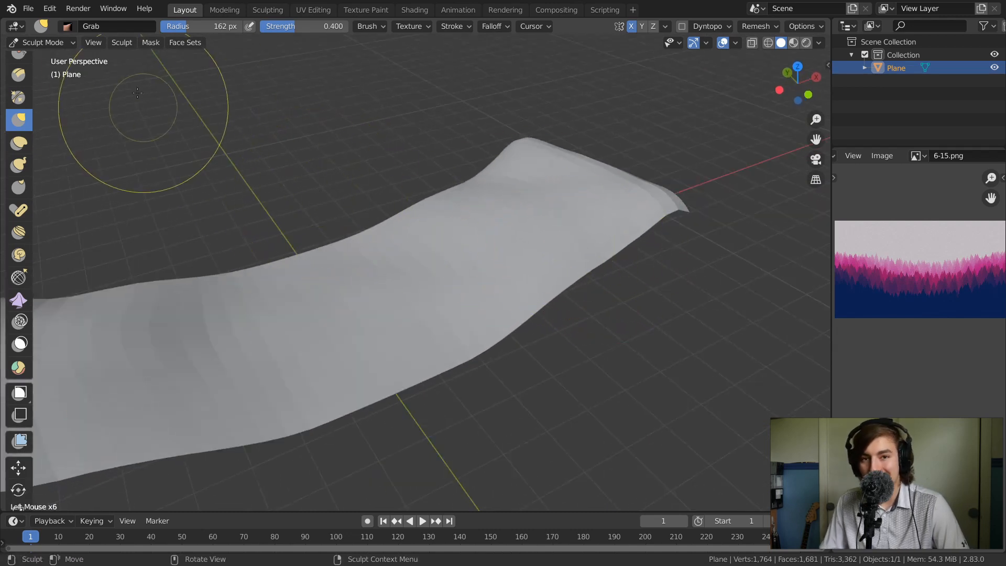
# - Return the sculpted plane to Object Mode and bring the whole terrain into view
pyautogui.click(40, 41)
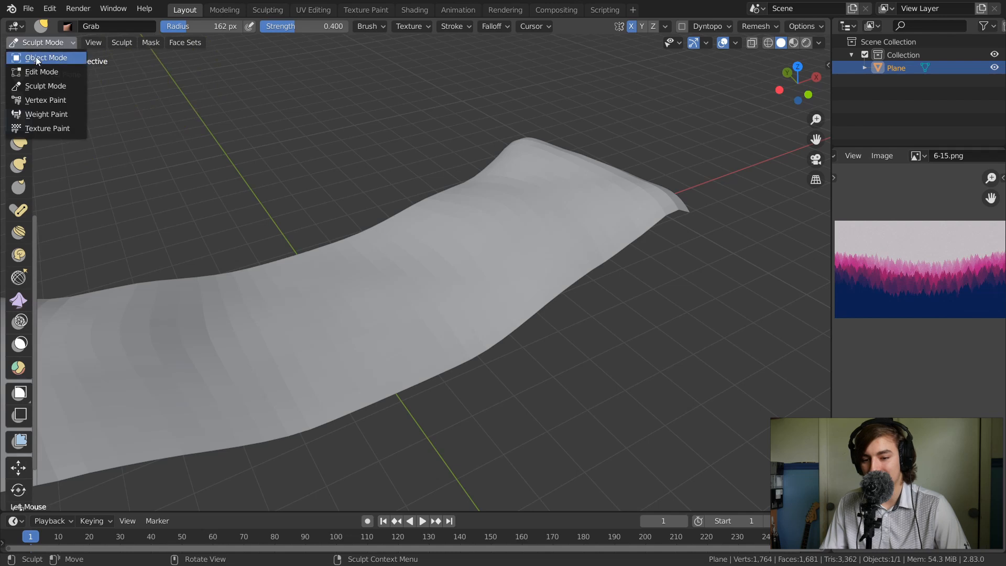
pyautogui.click(36, 56)
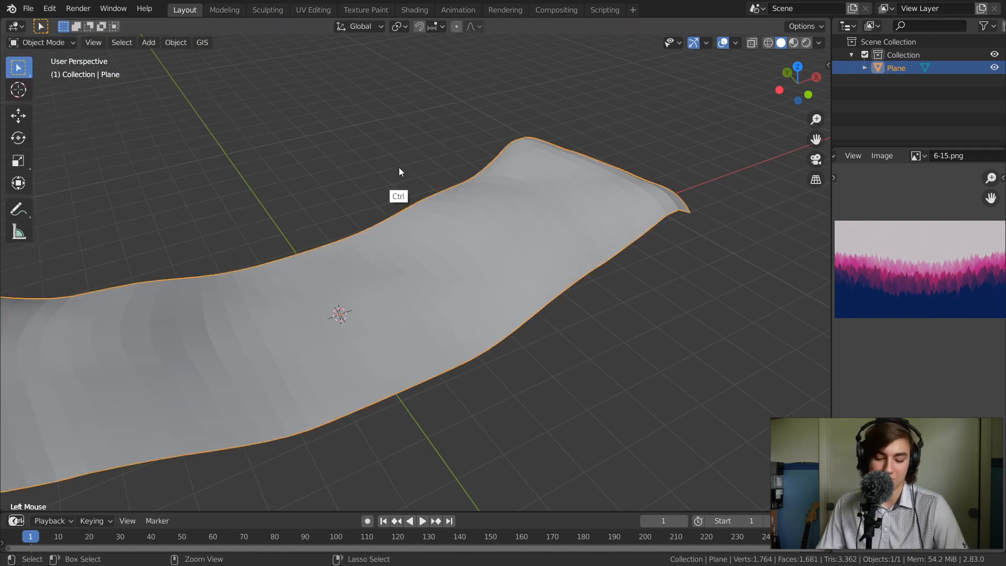
pyautogui.hotkey('ctrl', 'Tab')
pyautogui.keyDown('ctrl'); pyautogui.moveTo(481, 131); pyautogui.dragTo(390, 229, button='middle'); pyautogui.keyUp('ctrl')
pyautogui.moveTo(445, 244); pyautogui.dragTo(419, 244, button='middle')
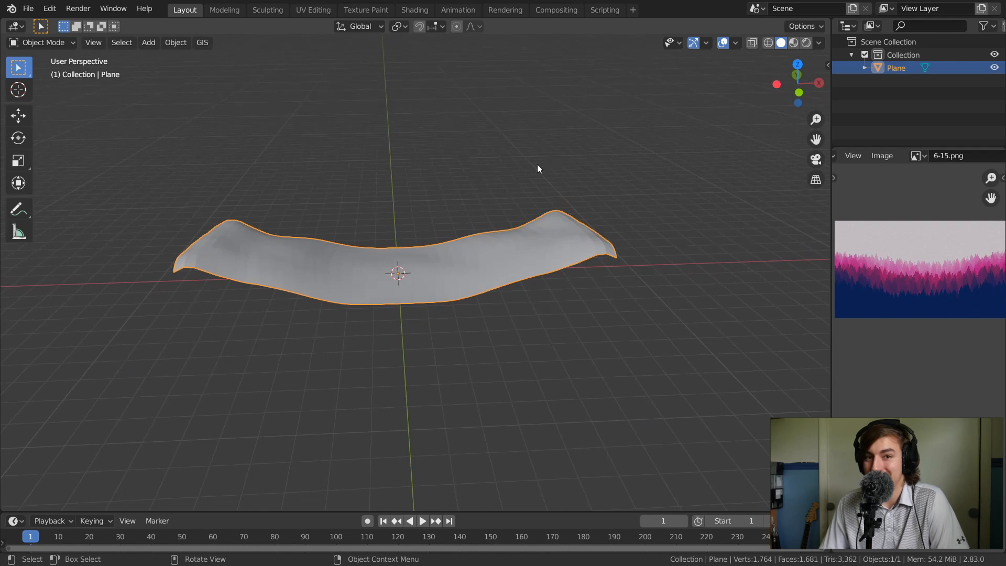
pyautogui.moveTo(475, 181); pyautogui.dragTo(481, 209, button='middle')
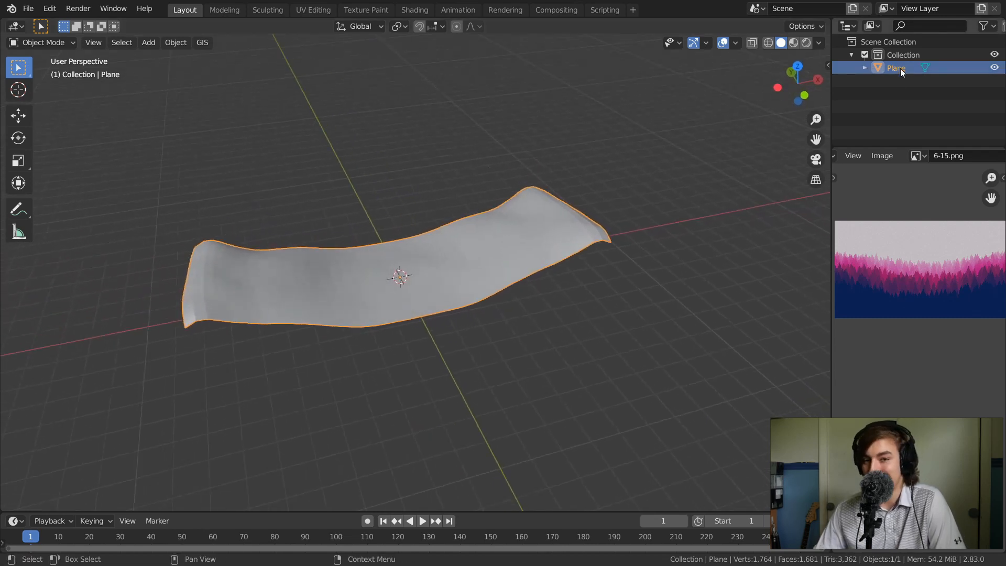
# - Add a camera to the scene at the terrain's centre
pyautogui.hotkey('shift', 'a')
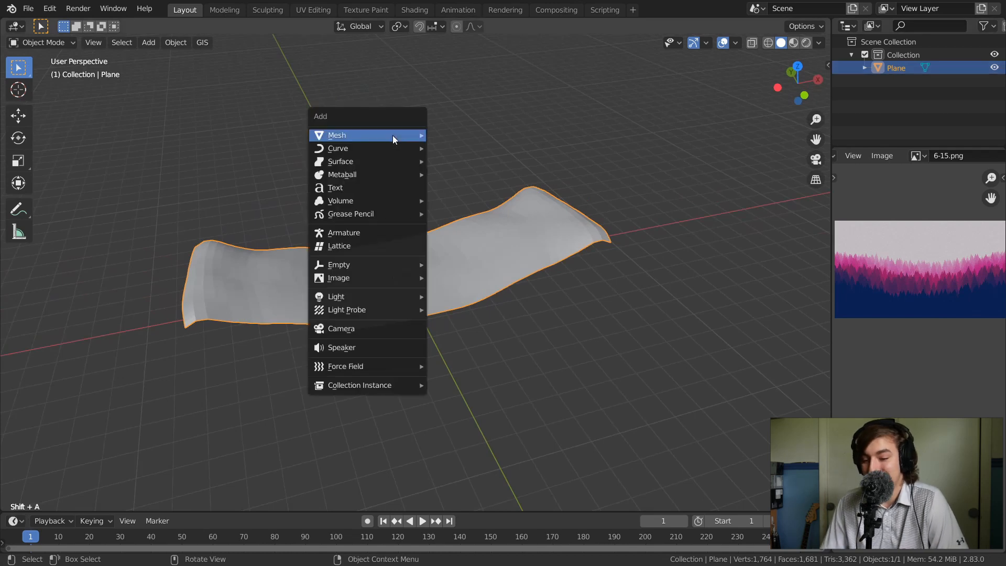
pyautogui.moveTo(388, 134)
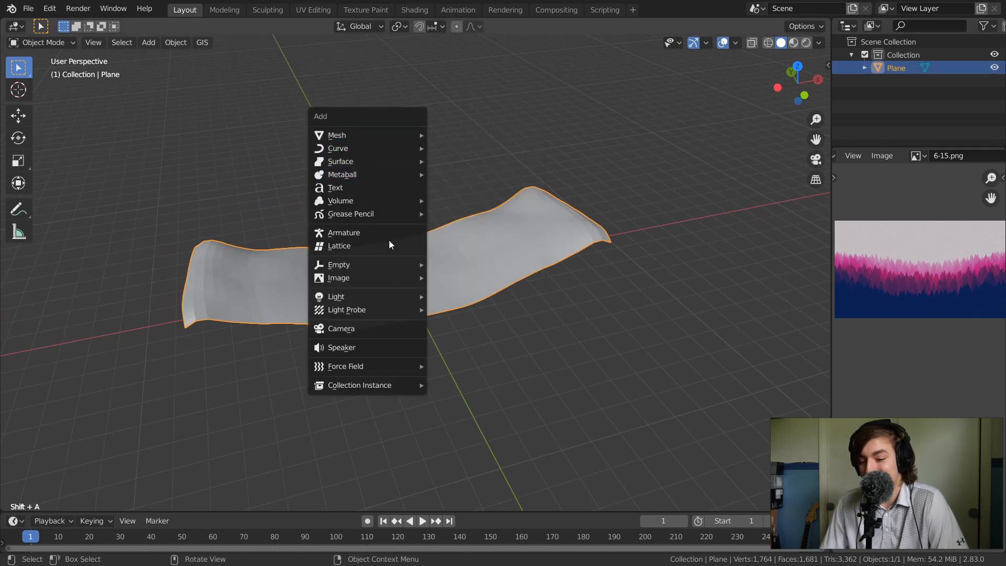
pyautogui.click(347, 330)
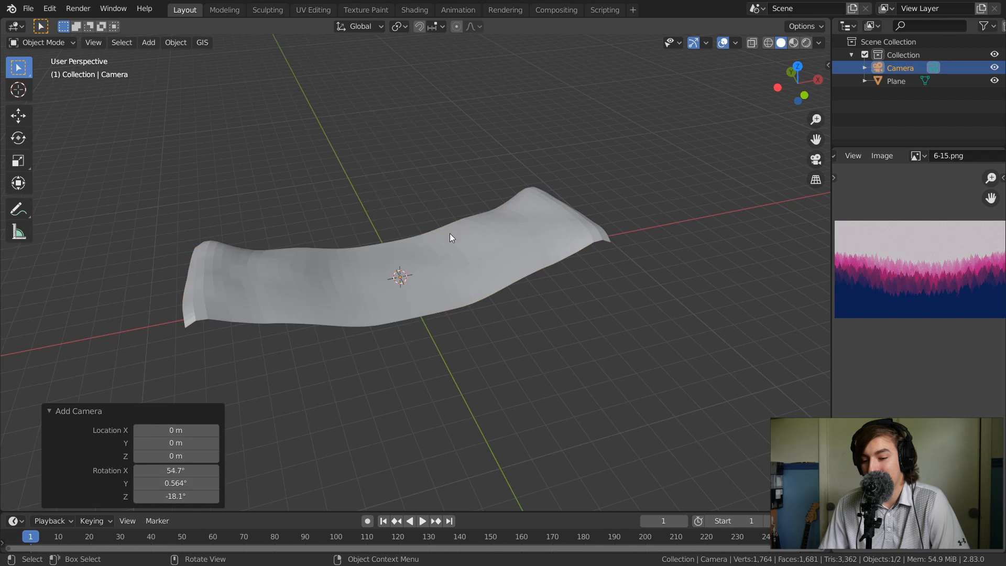
pyautogui.moveTo(477, 221)
pyautogui.mouseDown(button='middle')
pyautogui.moveTo(490, 197)
pyautogui.moveTo(486, 151)
pyautogui.moveTo(508, 189)
pyautogui.moveTo(563, 167)
pyautogui.moveTo(385, 258)
pyautogui.moveTo(416, 253)
pyautogui.moveTo(407, 266)
pyautogui.moveTo(463, 233)
pyautogui.mouseUp(button='middle')
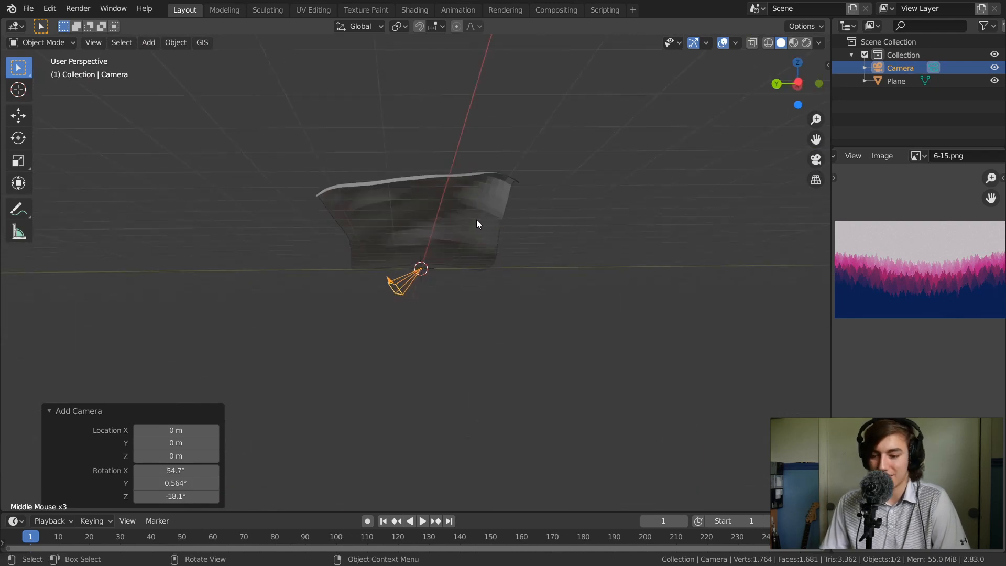
# - Clear the new camera's location and rotation
pyautogui.press('alt')
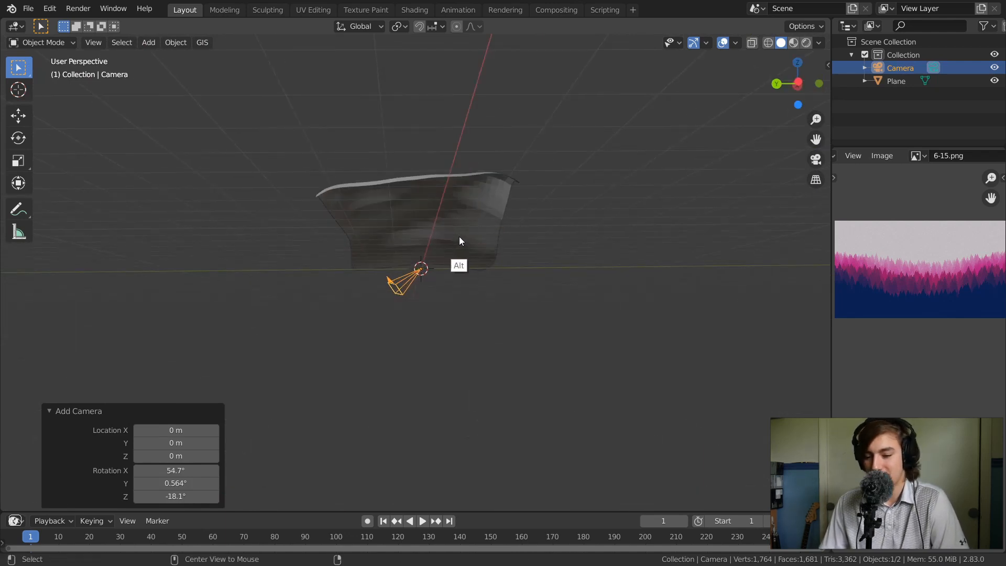
pyautogui.hotkey('alt', 'g')
pyautogui.hotkey('alt', 'r')
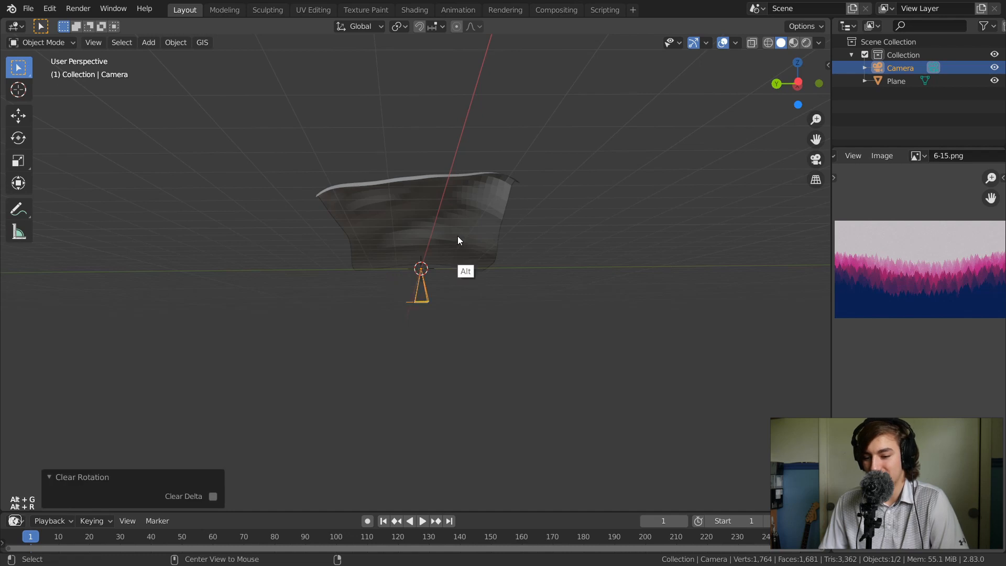
# - Select the terrain plane and hide it from the viewport
pyautogui.moveTo(457, 240); pyautogui.dragTo(471, 220, button='middle')
pyautogui.moveTo(421, 244)
pyautogui.mouseDown(button='middle')
pyautogui.moveTo(466, 229)
pyautogui.moveTo(442, 256)
pyautogui.moveTo(461, 238)
pyautogui.moveTo(442, 234)
pyautogui.moveTo(403, 259)
pyautogui.moveTo(429, 234)
pyautogui.moveTo(429, 243)
pyautogui.mouseUp(button='middle')
pyautogui.click(469, 234)
pyautogui.press('h')
# - Select the camera and rotate it 90° about the global X axis
pyautogui.click(403, 260)
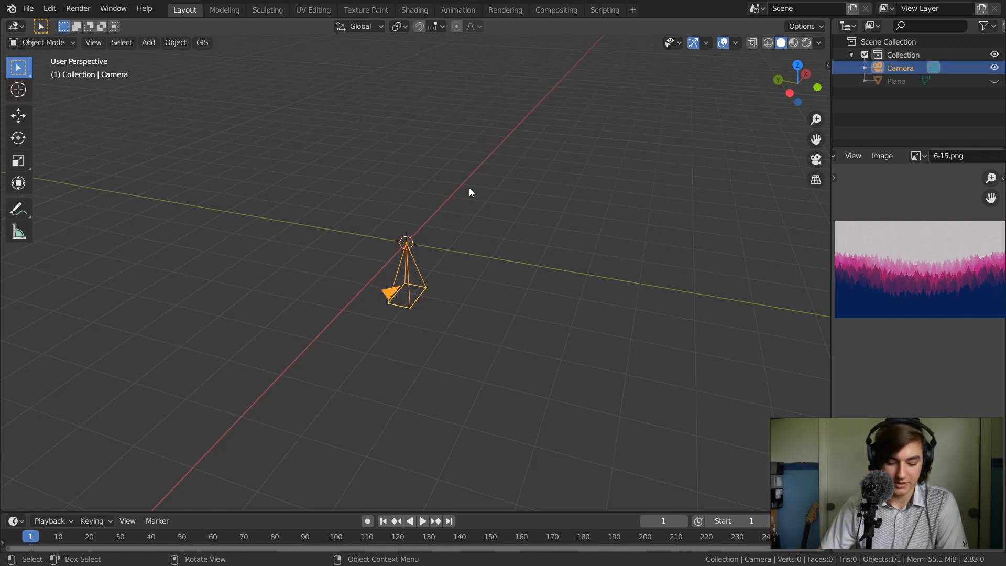
pyautogui.press('r')
pyautogui.write('x')
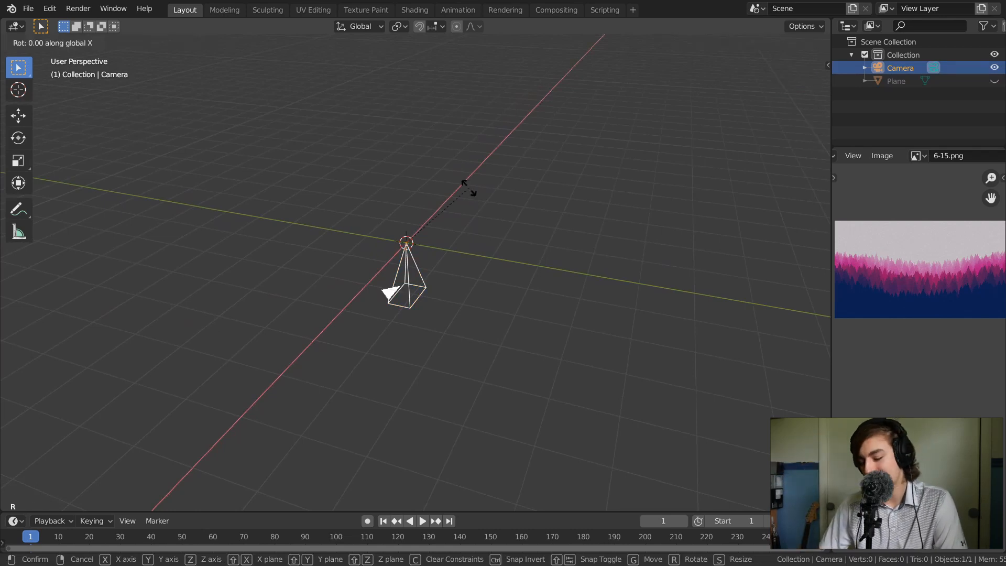
pyautogui.write('90')
pyautogui.press('Return')
# - Move the camera back along the negative global Y axis to about -16.5 m
pyautogui.keyDown('ctrl'); pyautogui.moveTo(464, 224); pyautogui.dragTo(428, 241, button='middle'); pyautogui.keyUp('ctrl')
pyautogui.press('g')
pyautogui.press('y')
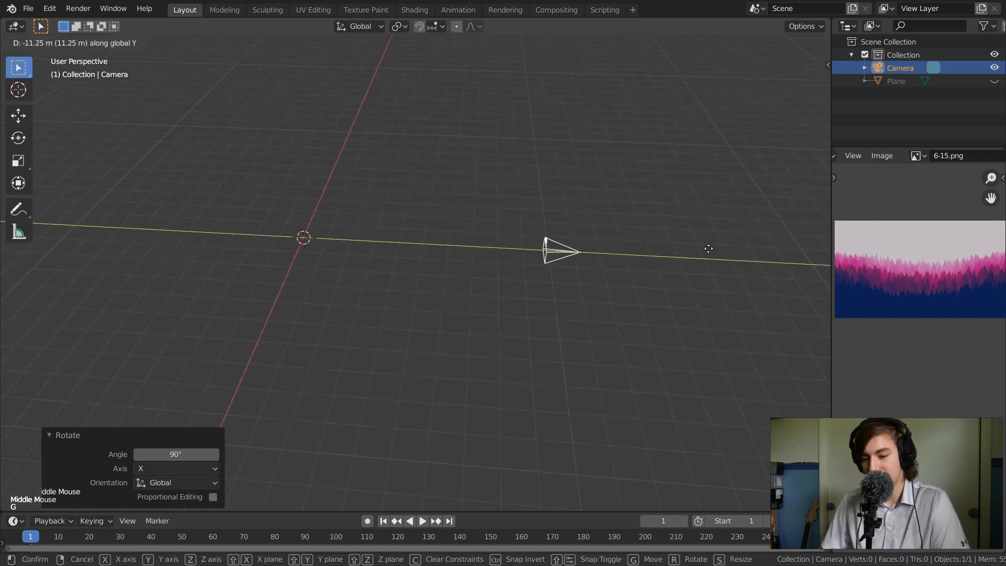
pyautogui.click(762, 235)
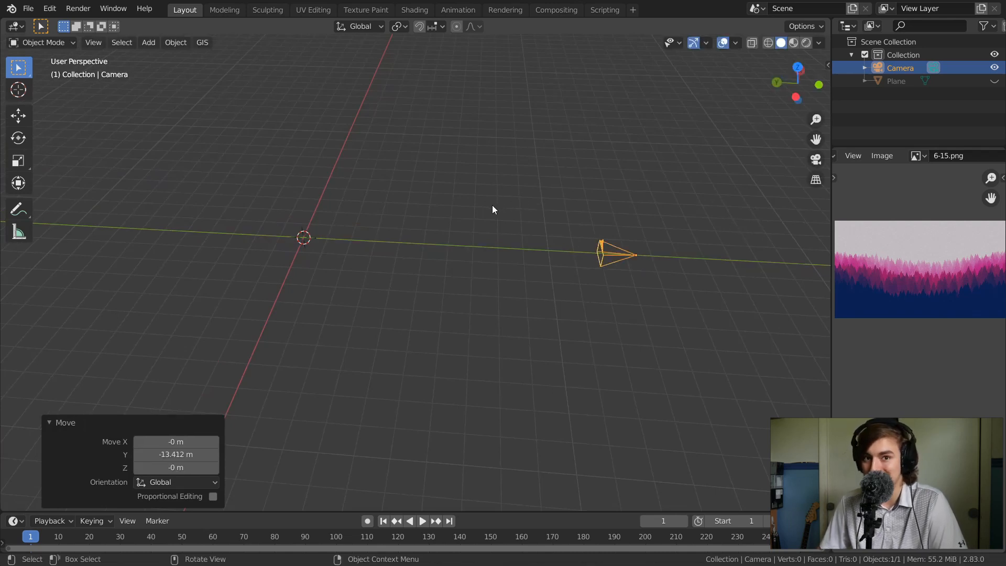
pyautogui.moveTo(570, 207); pyautogui.dragTo(466, 210, button='middle')
pyautogui.moveTo(588, 216); pyautogui.dragTo(593, 241, button='middle')
pyautogui.moveTo(524, 220); pyautogui.dragTo(87, 414, button='middle')
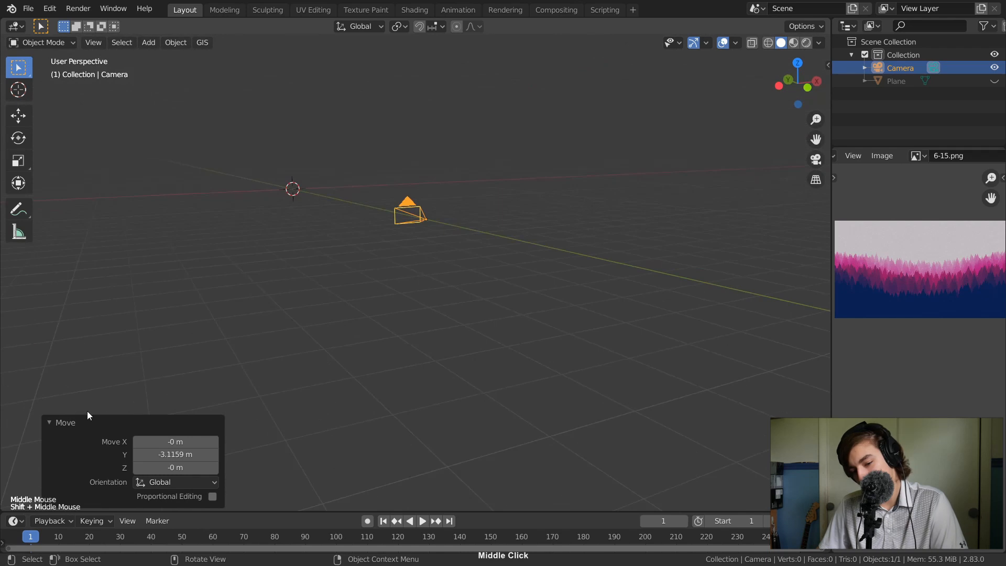
pyautogui.click(56, 417)
# - Switch to the camera view and make the hidden terrain plane visible again
pyautogui.moveTo(130, 328); pyautogui.dragTo(341, 205, button='middle')
pyautogui.moveTo(346, 204); pyautogui.dragTo(379, 199, button='middle')
pyautogui.keyDown('shift'); pyautogui.moveTo(380, 198); pyautogui.dragTo(493, 272, button='middle'); pyautogui.keyUp('shift')
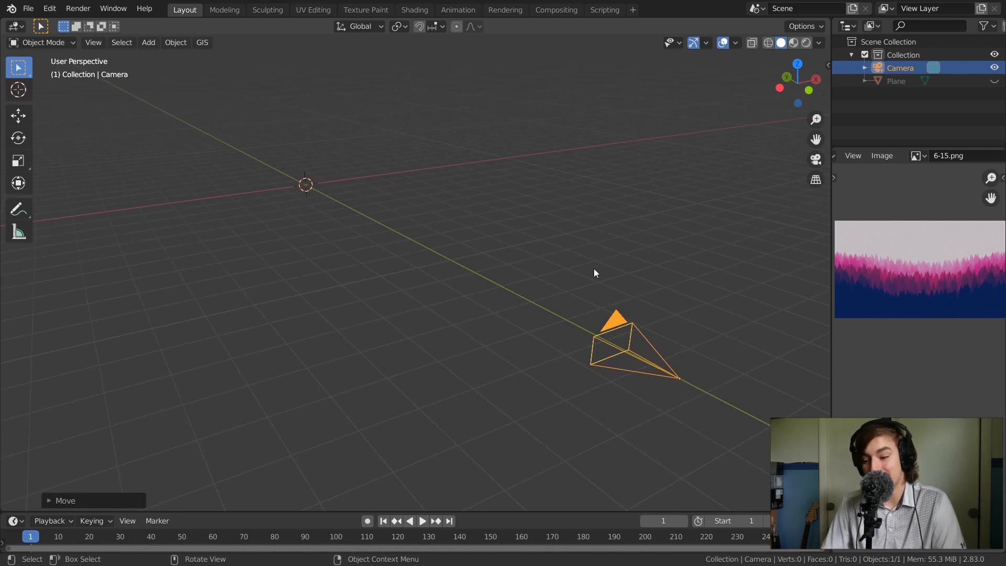
pyautogui.press('KP_0')
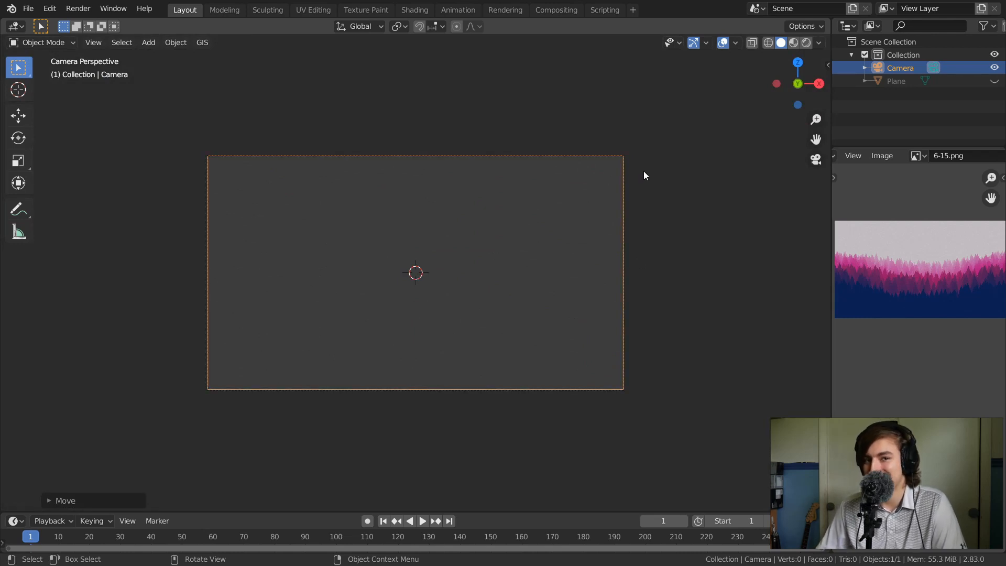
pyautogui.click(994, 82)
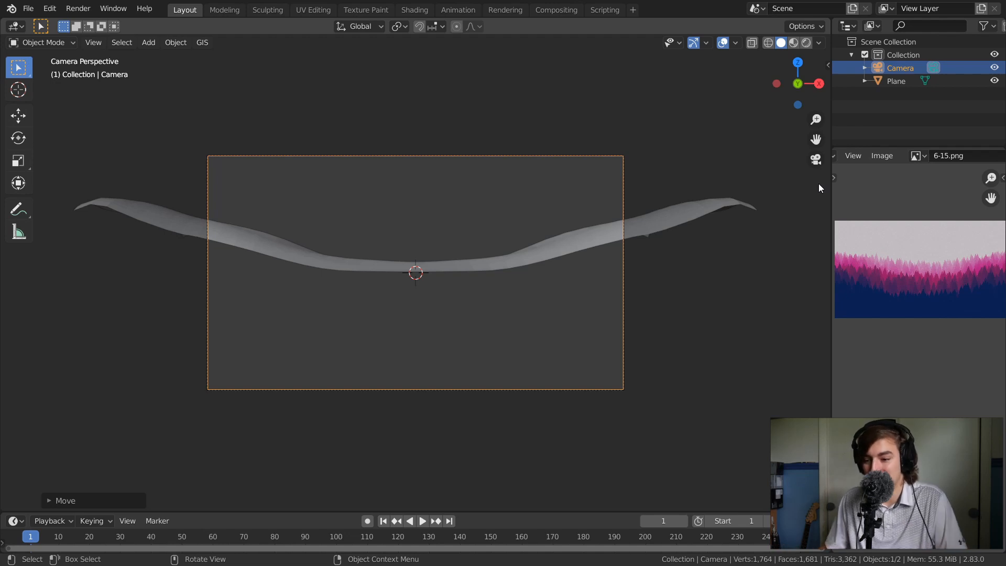
# - Split the reference image editor horizontally into two stacked areas and reposition the image in the upper one
pyautogui.click(893, 158)
pyautogui.moveTo(869, 148); pyautogui.dragTo(856, 149, button='middle')
pyautogui.click(853, 156)
pyautogui.click(842, 155)
pyautogui.click(846, 156)
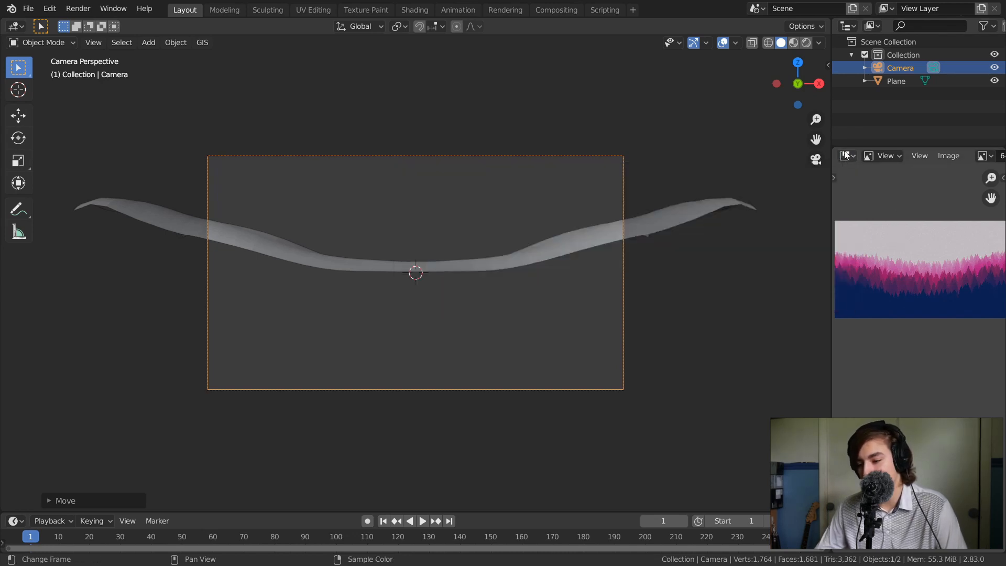
pyautogui.moveTo(1002, 547); pyautogui.dragTo(974, 298)
pyautogui.moveTo(896, 207); pyautogui.dragTo(910, 290, button='middle')
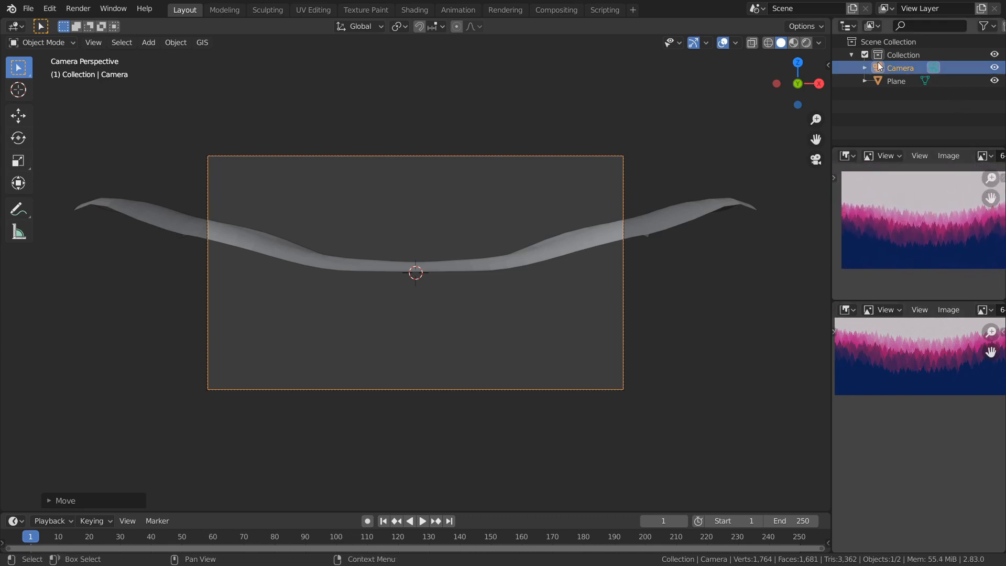
# - Turn the lower duplicate image area into a Properties editor and make it taller
pyautogui.click(846, 311)
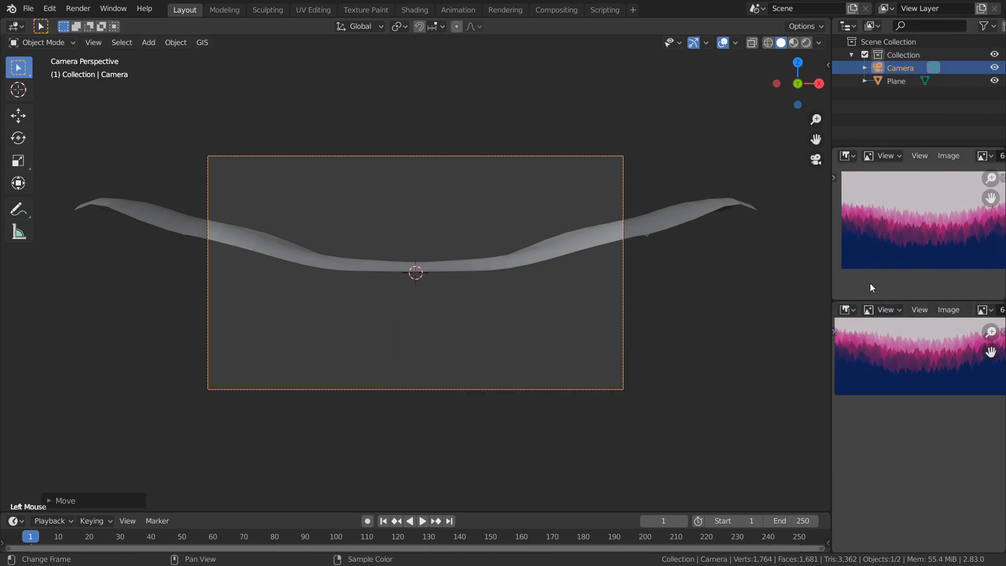
pyautogui.click(849, 26)
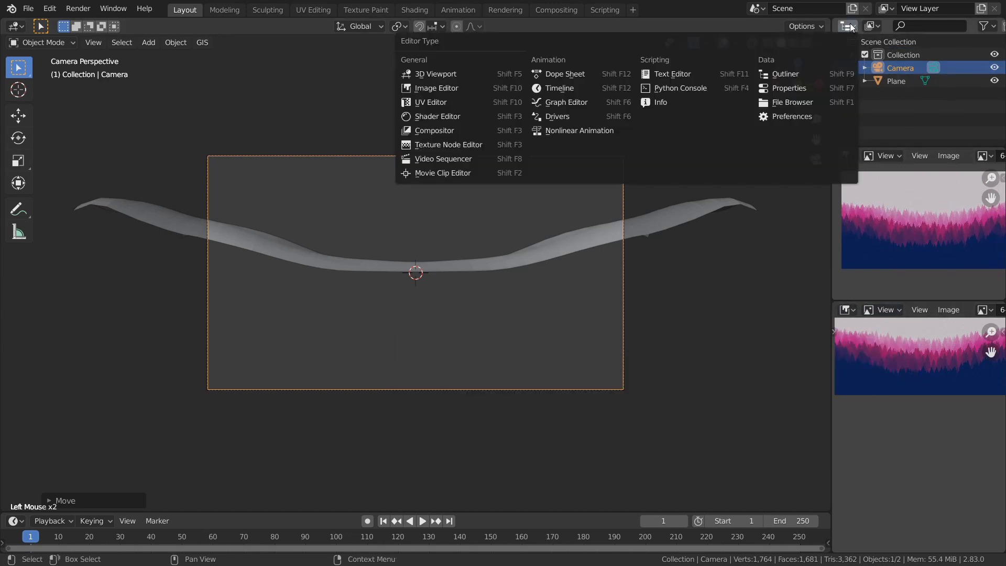
pyautogui.click(845, 310)
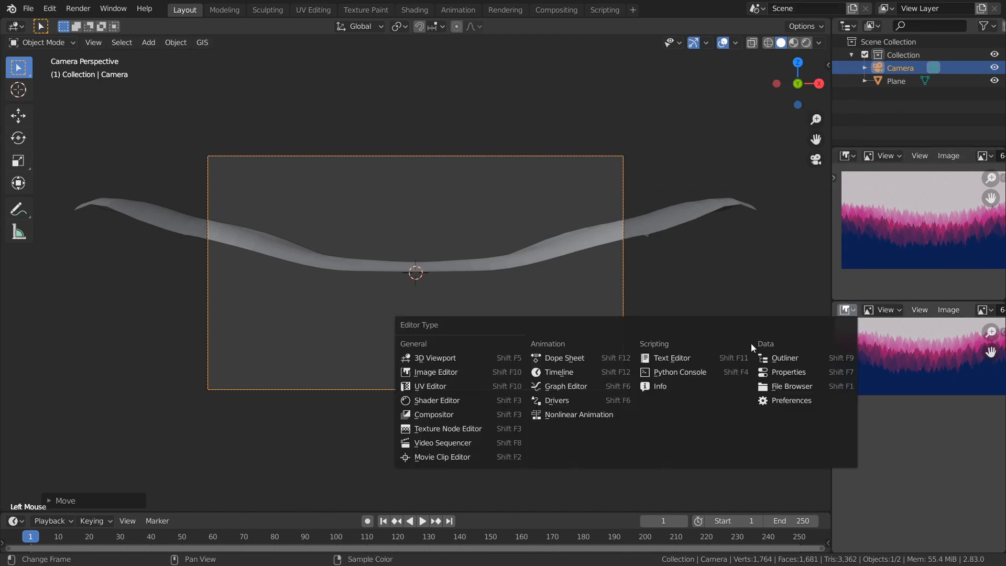
pyautogui.click(786, 372)
pyautogui.moveTo(921, 301); pyautogui.dragTo(920, 277)
pyautogui.middleClick(911, 222)
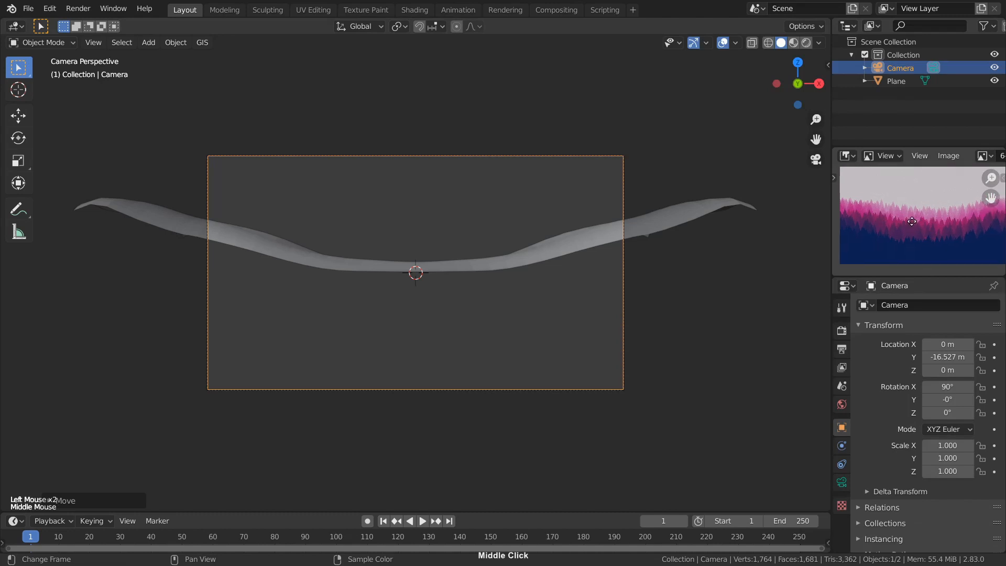
pyautogui.scroll(-2, 864, 346)
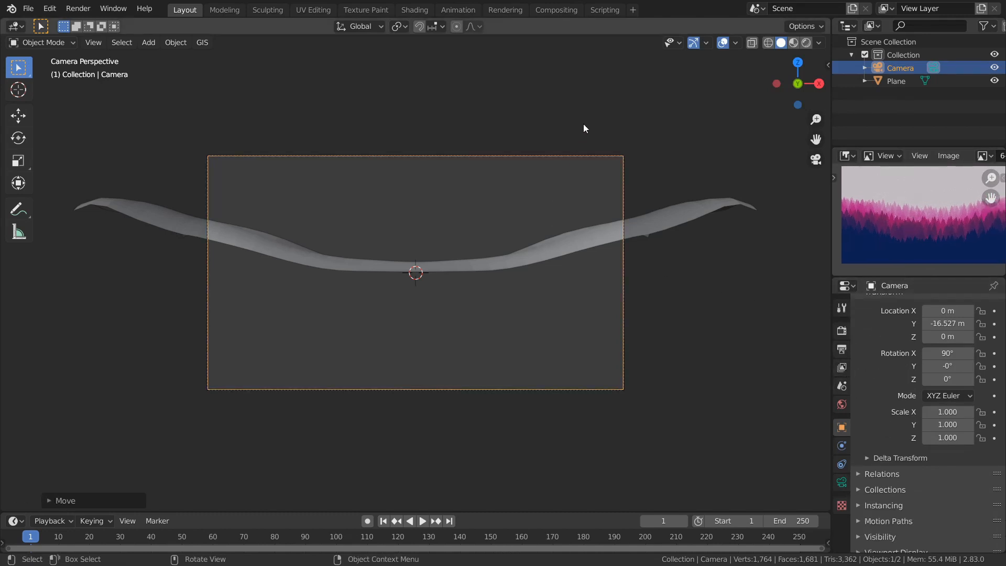
# - Select the camera by its frame and bring up its lens settings
pyautogui.click(748, 215)
pyautogui.click(717, 210)
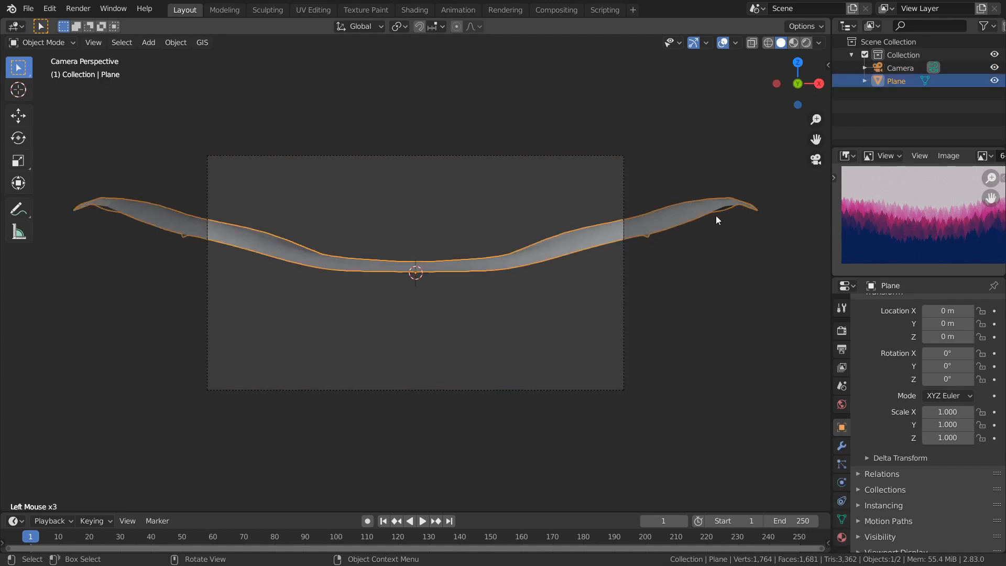
pyautogui.middleClick(839, 406)
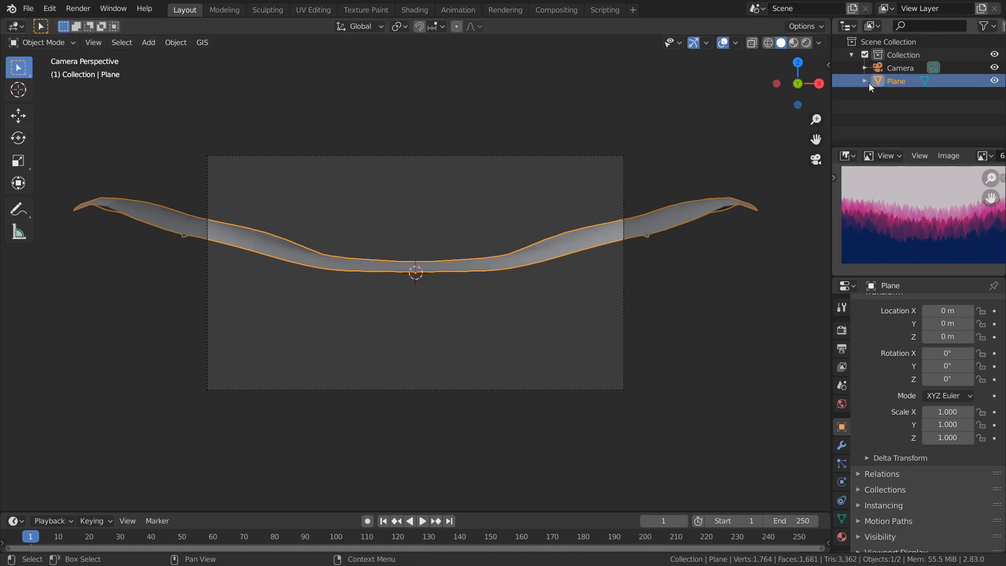
pyautogui.click(897, 68)
pyautogui.click(676, 103)
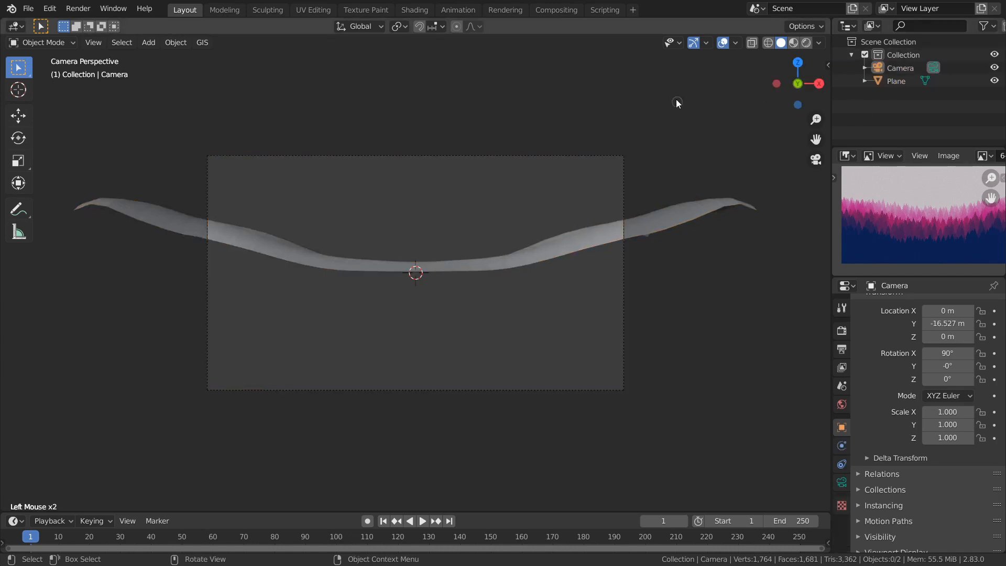
pyautogui.click(511, 155)
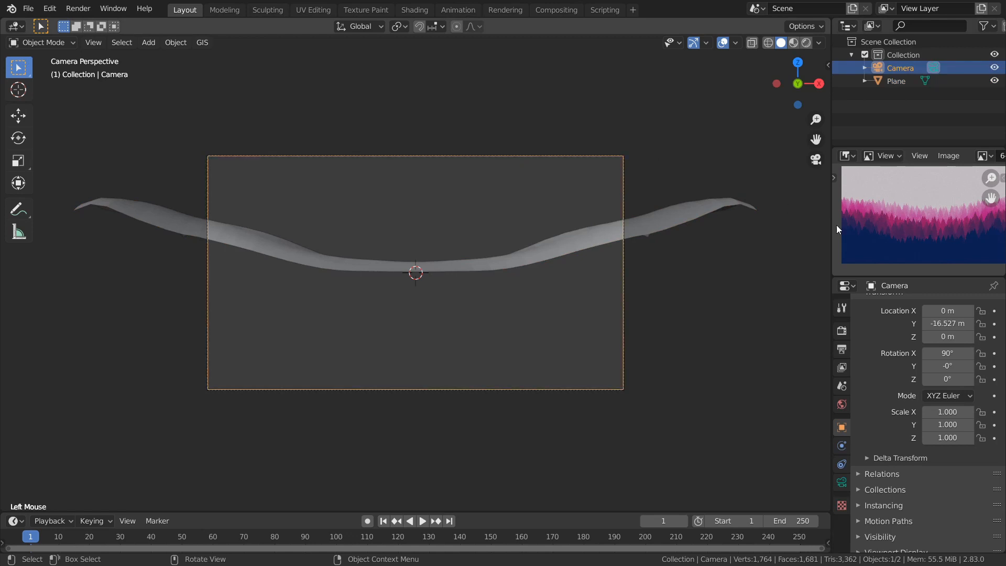
pyautogui.click(842, 482)
pyautogui.moveTo(924, 340); pyautogui.dragTo(949, 310, button='middle')
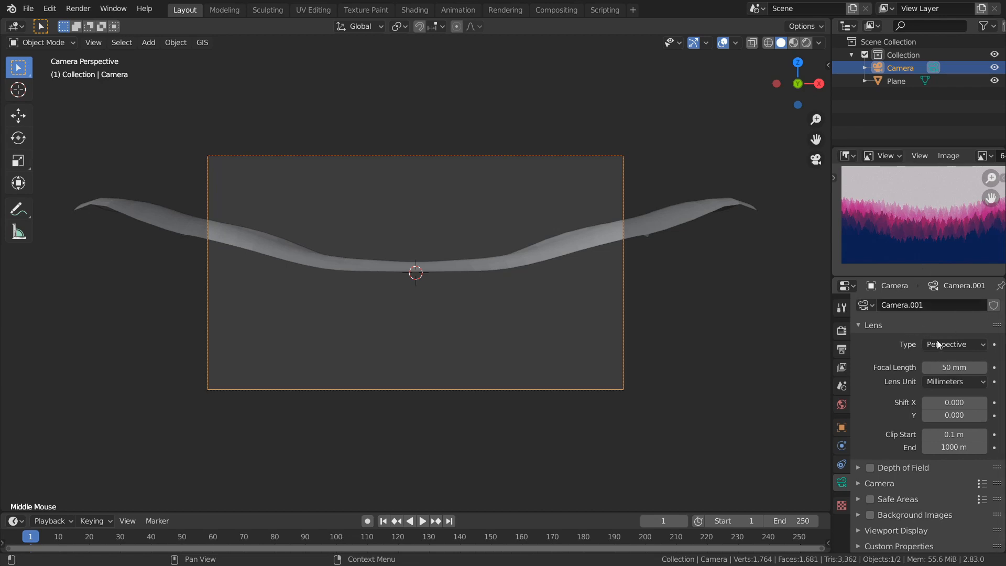
# - Set the camera's focal length to 200 mm
pyautogui.moveTo(945, 367); pyautogui.dragTo(988, 379)
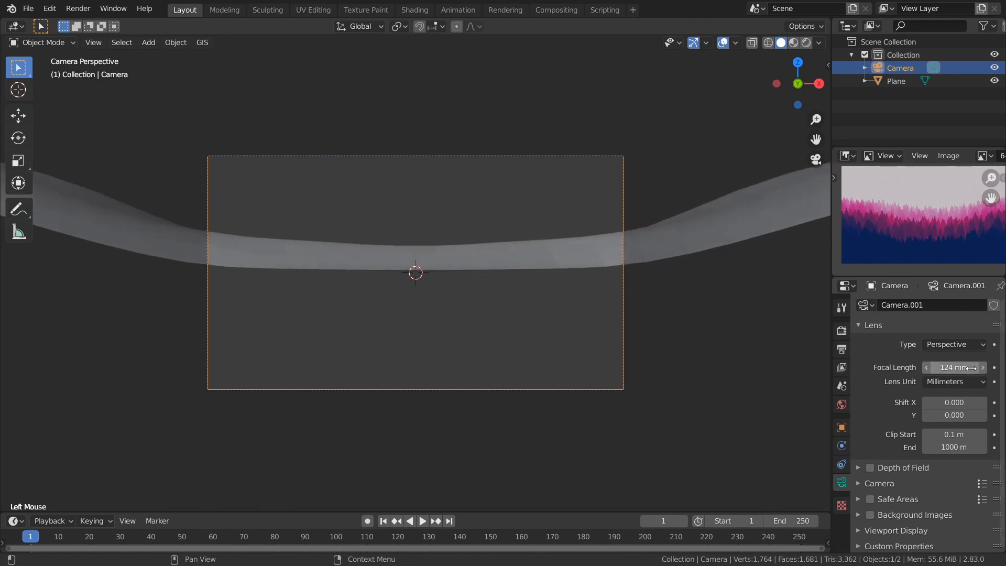
pyautogui.doubleClick(973, 368)
pyautogui.write('200')
pyautogui.press('Return')
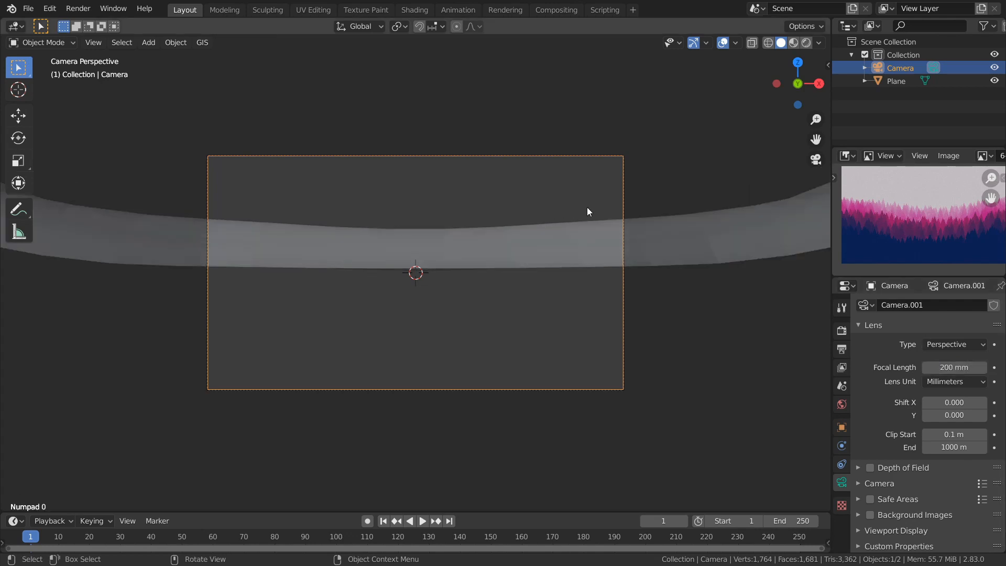
# - Move the camera farther back along the Y axis to about -39.2 m and look through it again
pyautogui.click(594, 203)
pyautogui.moveTo(696, 165); pyautogui.dragTo(550, 327, button='middle')
pyautogui.keyDown('shift'); pyautogui.moveTo(576, 266); pyautogui.dragTo(307, 216, button='middle'); pyautogui.keyUp('shift')
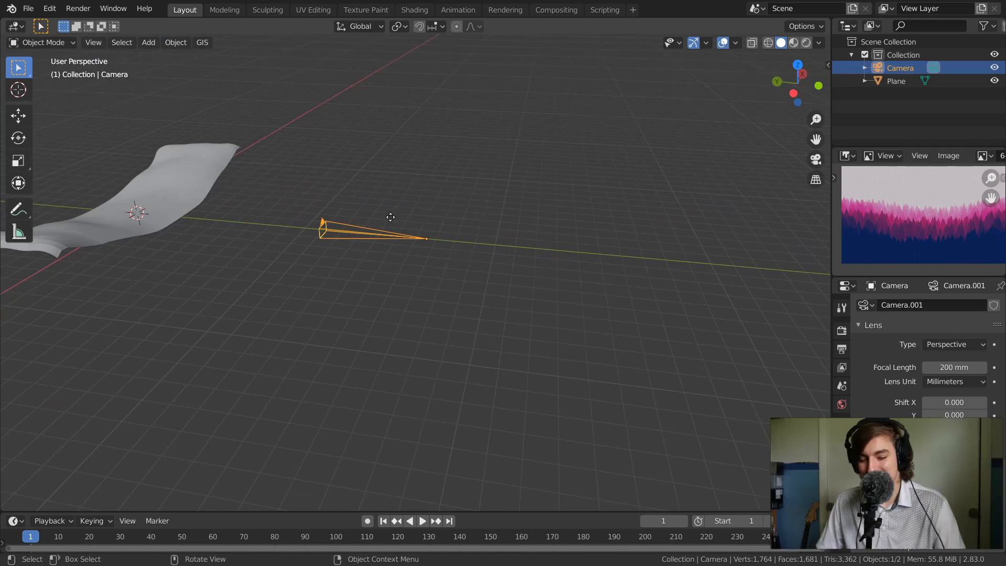
pyautogui.press('g')
pyautogui.press('y')
pyautogui.click(738, 244)
pyautogui.keyDown('ctrl'); pyautogui.moveTo(579, 283); pyautogui.dragTo(541, 287, button='middle'); pyautogui.keyUp('ctrl')
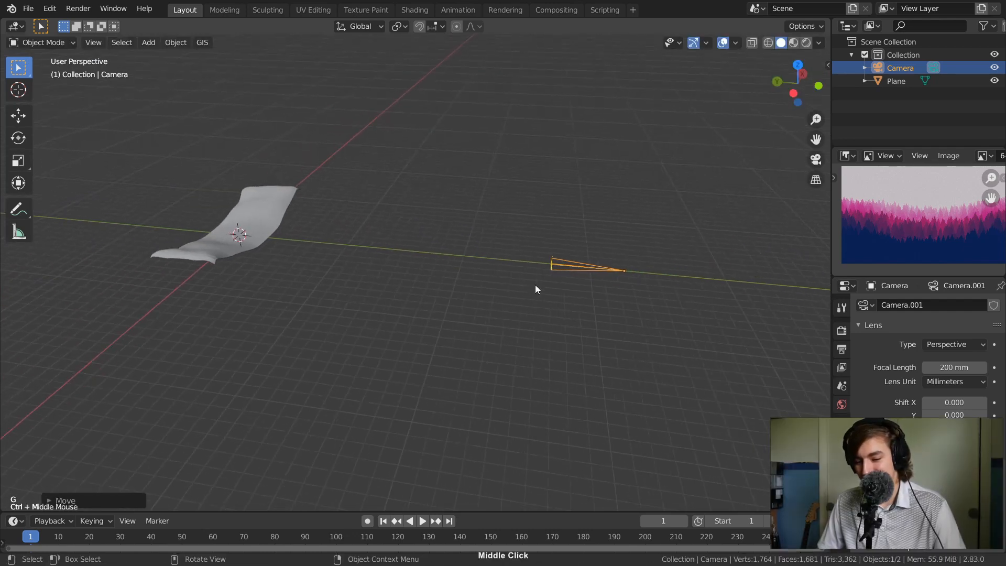
pyautogui.press('g')
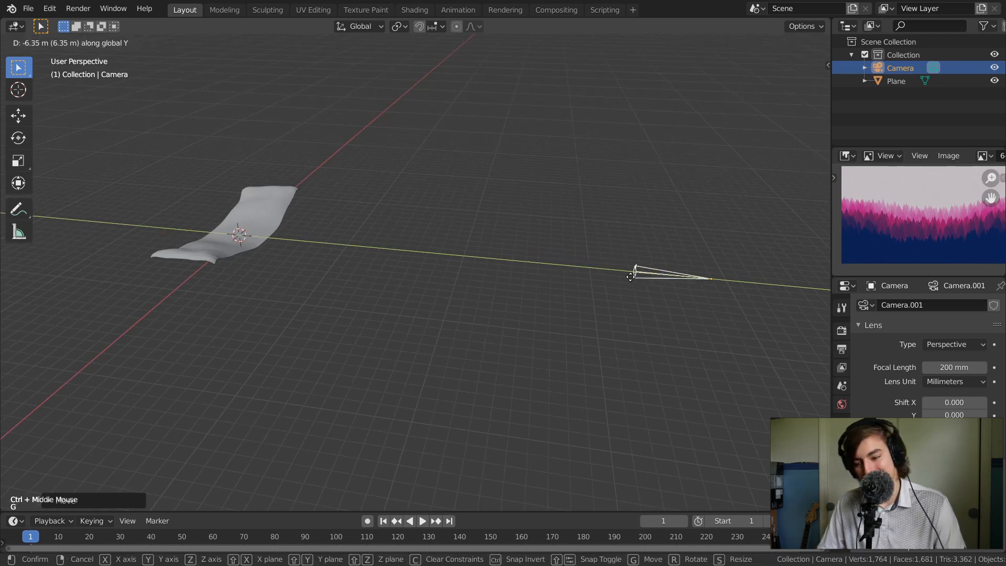
pyautogui.click(694, 274)
pyautogui.press('KP_0')
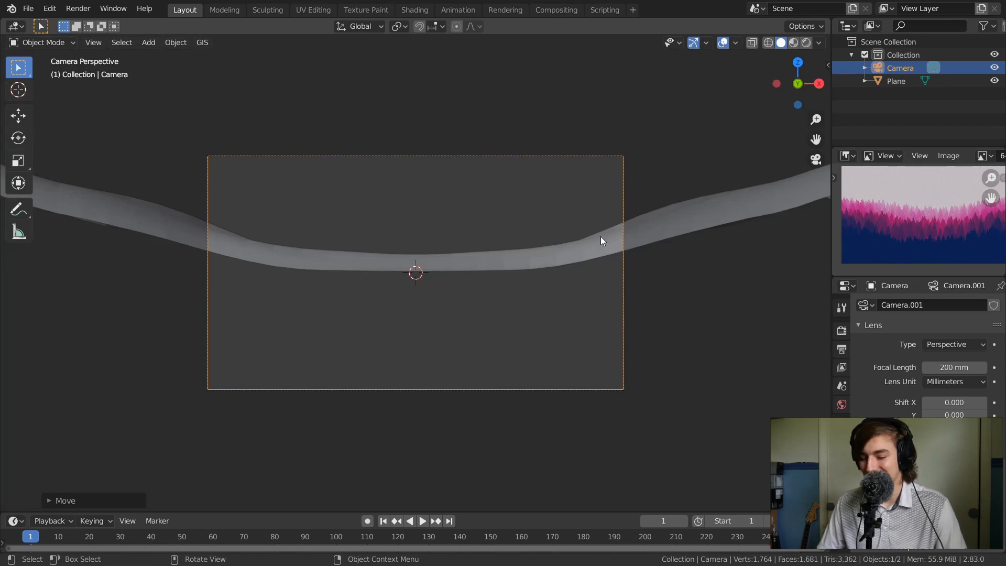
pyautogui.click(606, 237)
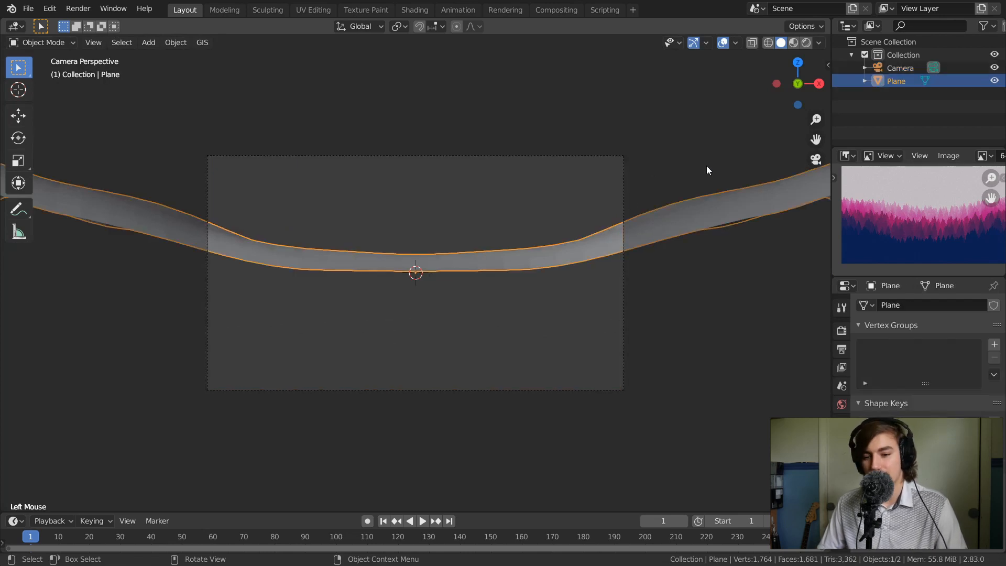
pyautogui.press('s')
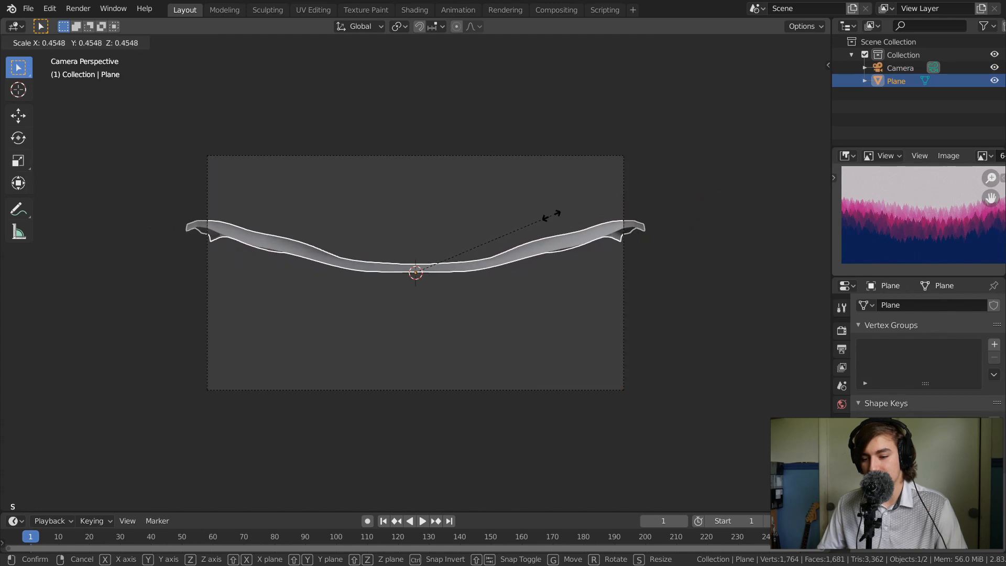
pyautogui.click(677, 190)
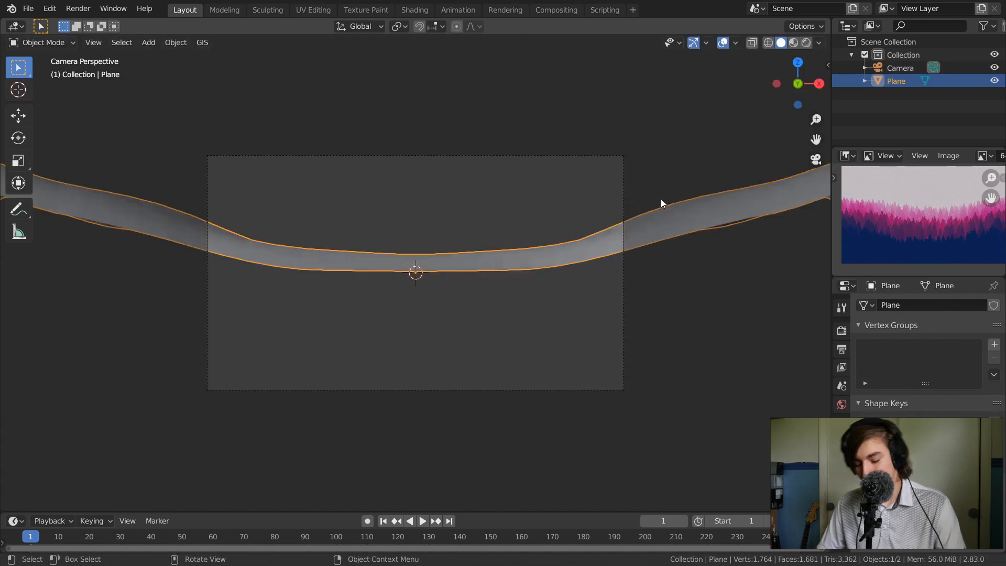
# - Show the terrain plane's transform values and dimensions in the viewport sidebar
pyautogui.press('n')
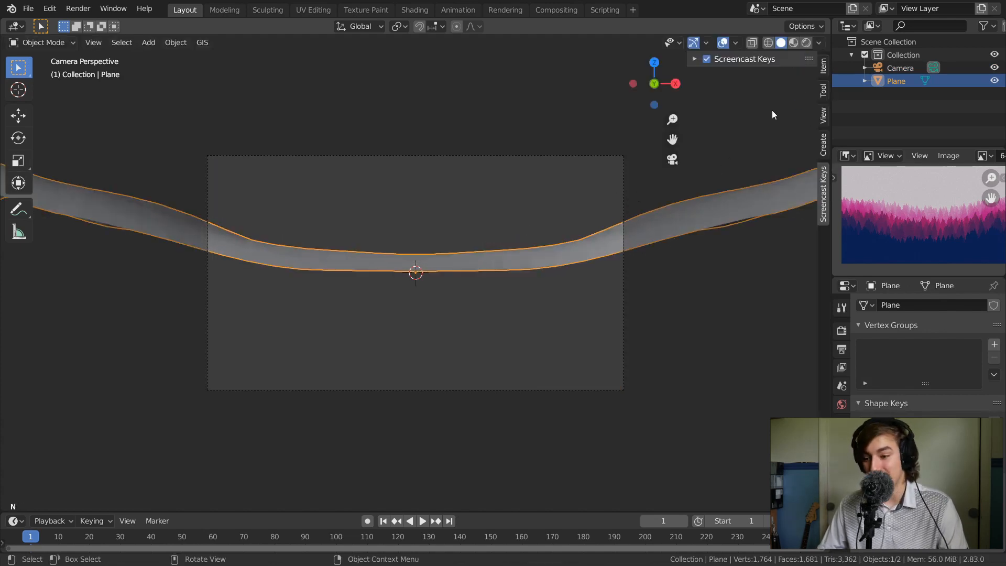
pyautogui.click(823, 67)
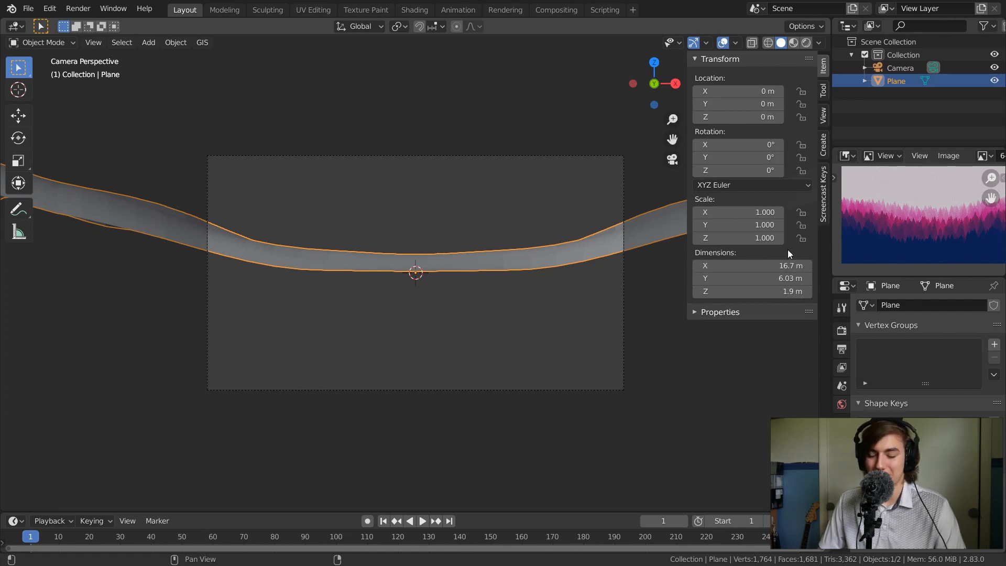
# - Move the camera farther back along the Y axis to about -76.3 m and look through it
pyautogui.moveTo(444, 217); pyautogui.dragTo(502, 221, button='middle')
pyautogui.click(529, 258)
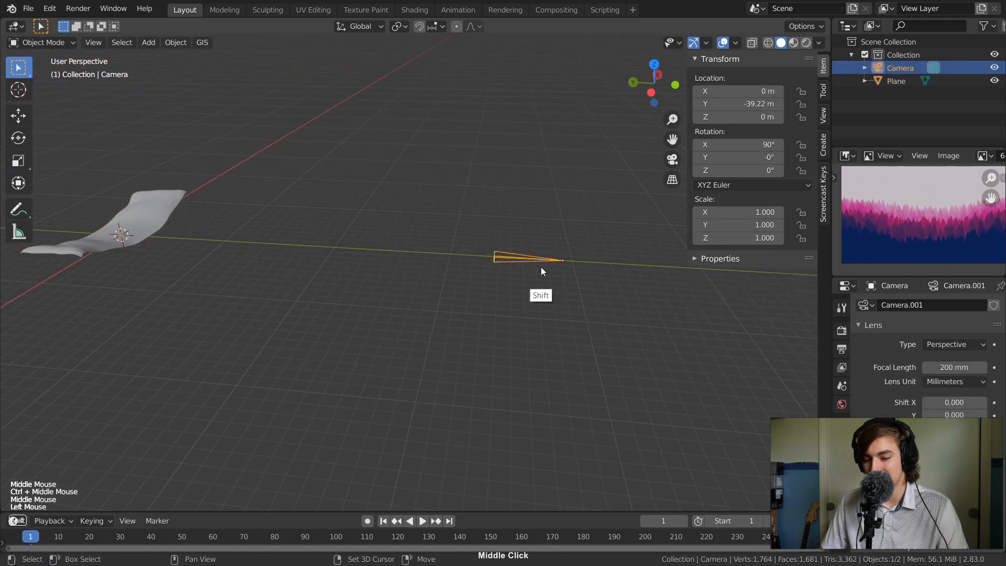
pyautogui.keyDown('shift'); pyautogui.moveTo(541, 266); pyautogui.dragTo(423, 250, button='middle'); pyautogui.keyUp('shift')
pyautogui.press('g')
pyautogui.press('y')
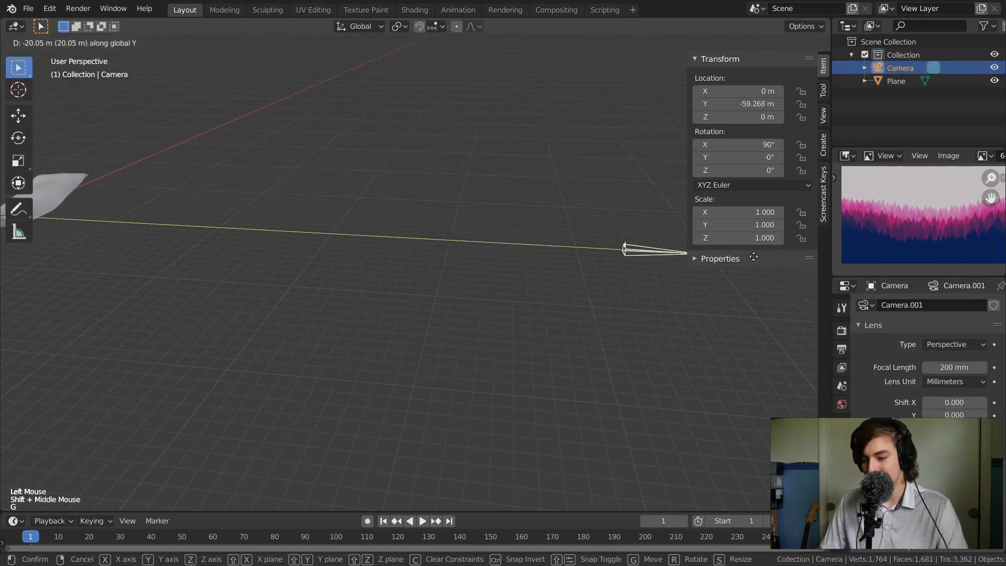
pyautogui.click(758, 259)
pyautogui.keyDown('ctrl'); pyautogui.moveTo(614, 259); pyautogui.dragTo(573, 262, button='middle'); pyautogui.keyUp('ctrl')
pyautogui.press('g')
pyautogui.press('y')
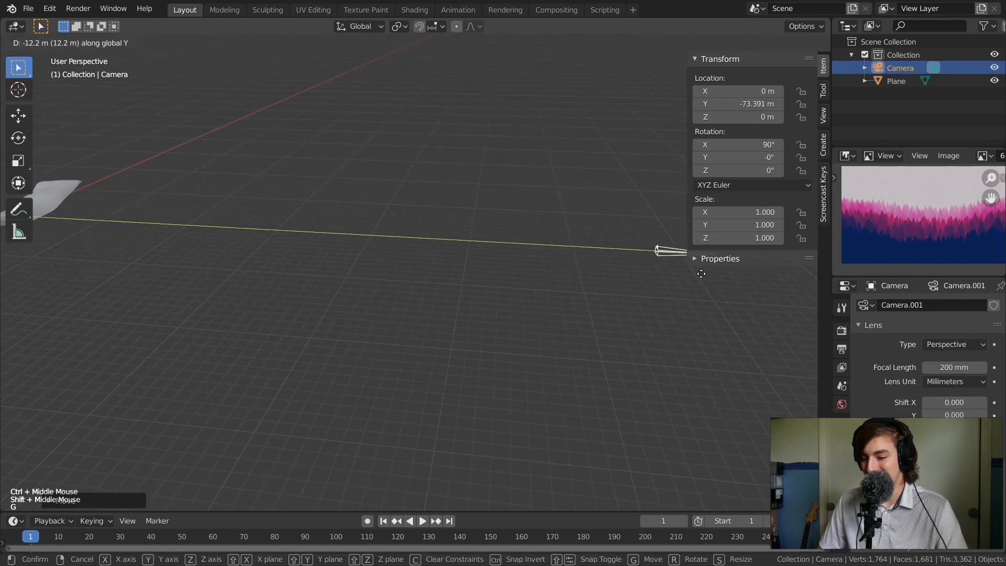
pyautogui.click(721, 278)
pyautogui.moveTo(616, 256); pyautogui.dragTo(566, 250, button='middle')
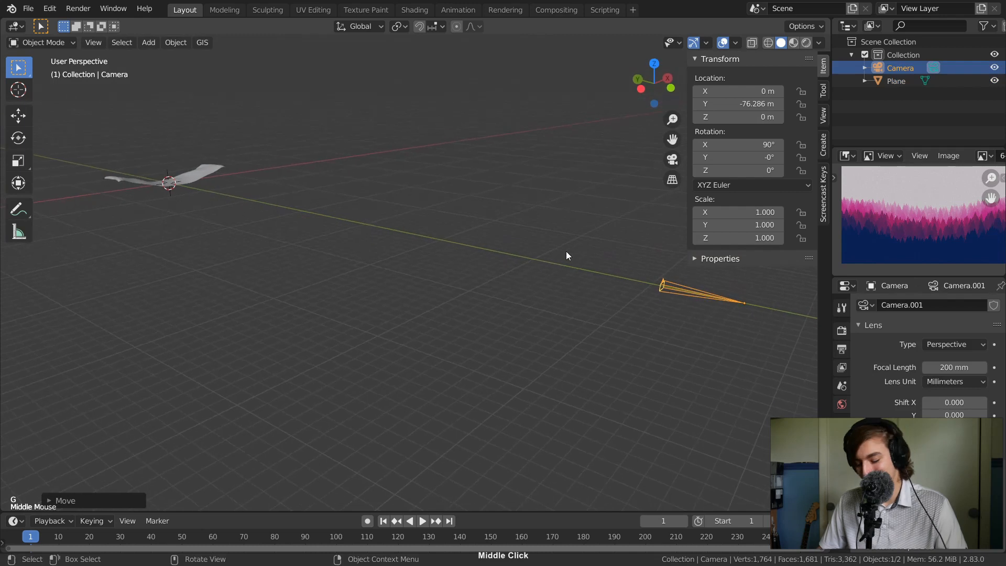
pyautogui.press('KP_0')
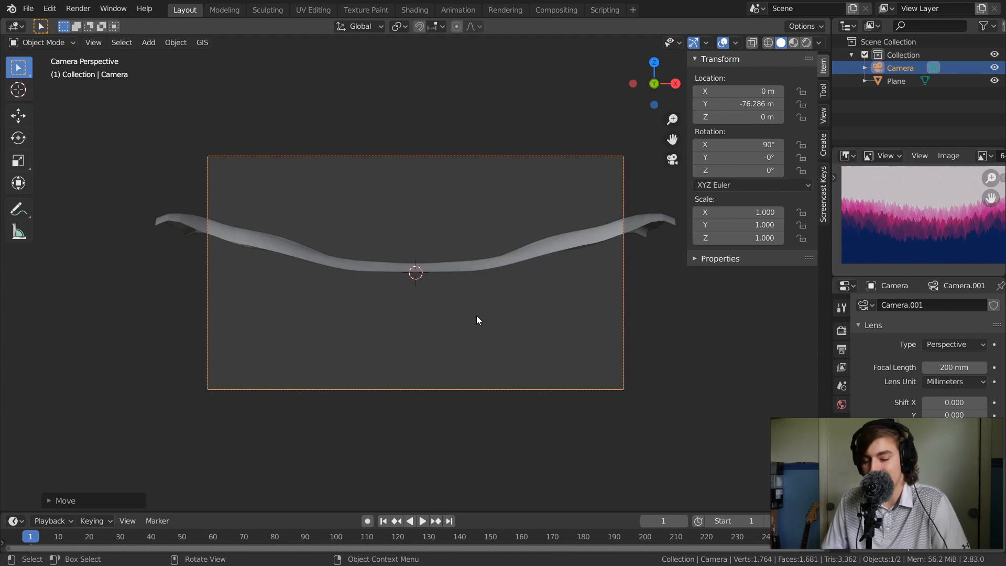
# - Raise the camera along the Z axis to about 2.38 m so the terrain sits lower in the frame
pyautogui.press('g')
pyautogui.press('z')
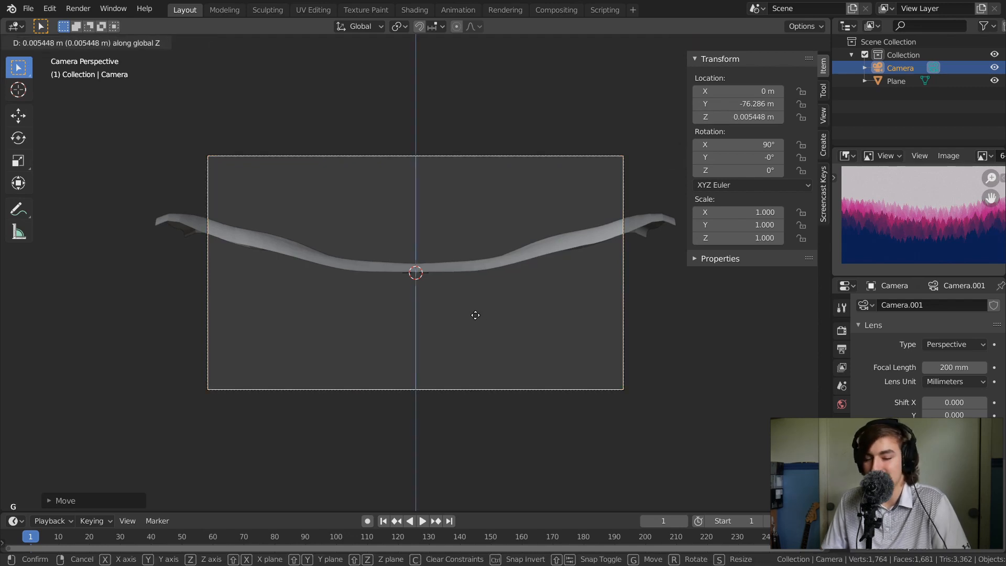
pyautogui.click(440, 74)
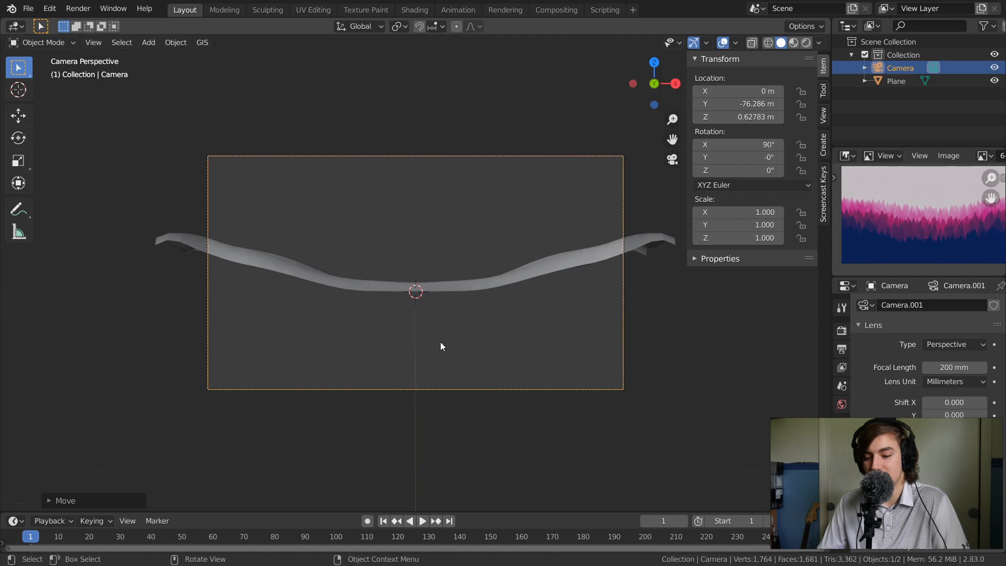
pyautogui.press('g')
pyautogui.press('z')
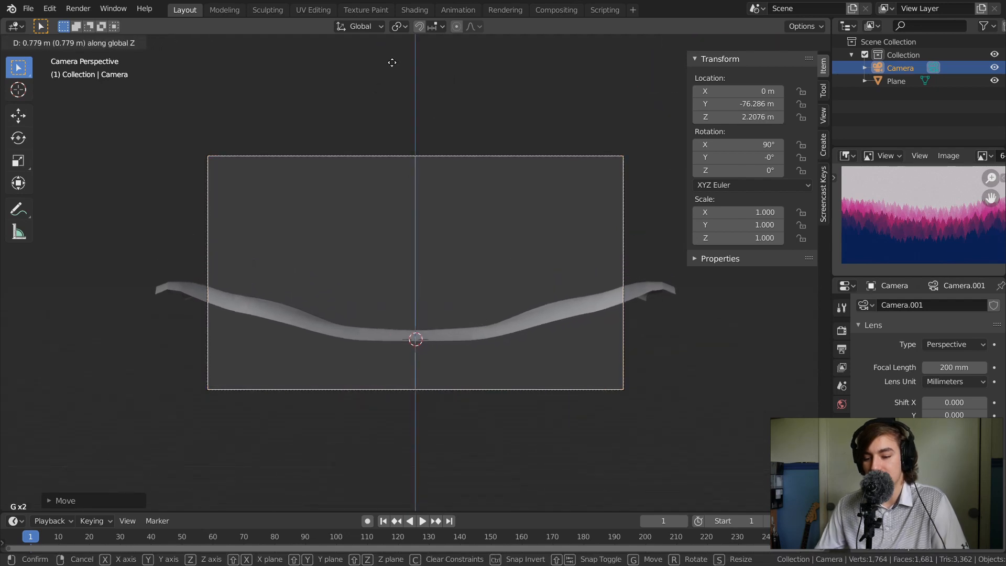
pyautogui.click(390, 84)
pyautogui.press('g')
pyautogui.press('z')
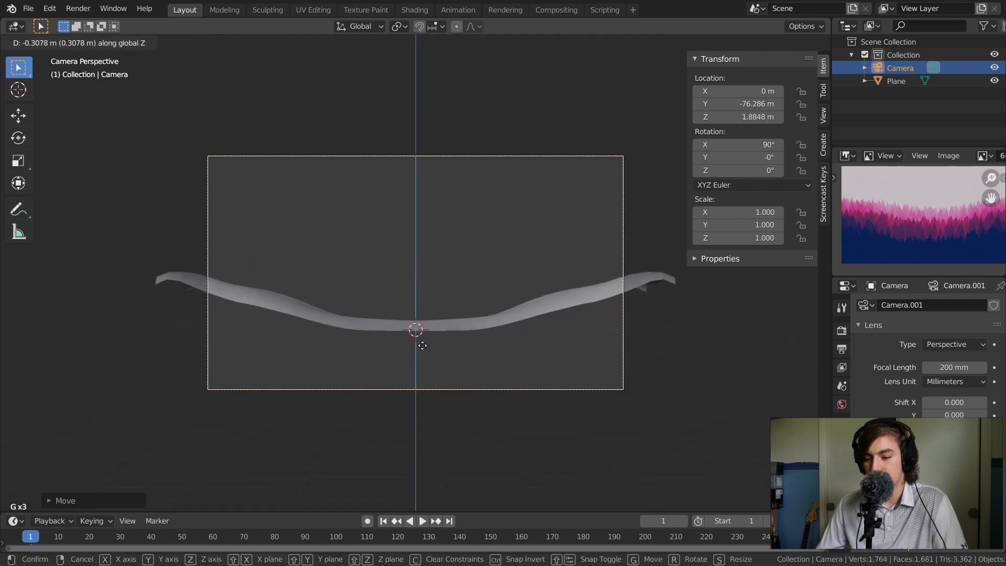
pyautogui.click(585, 231)
pyautogui.press('g')
pyautogui.press('z')
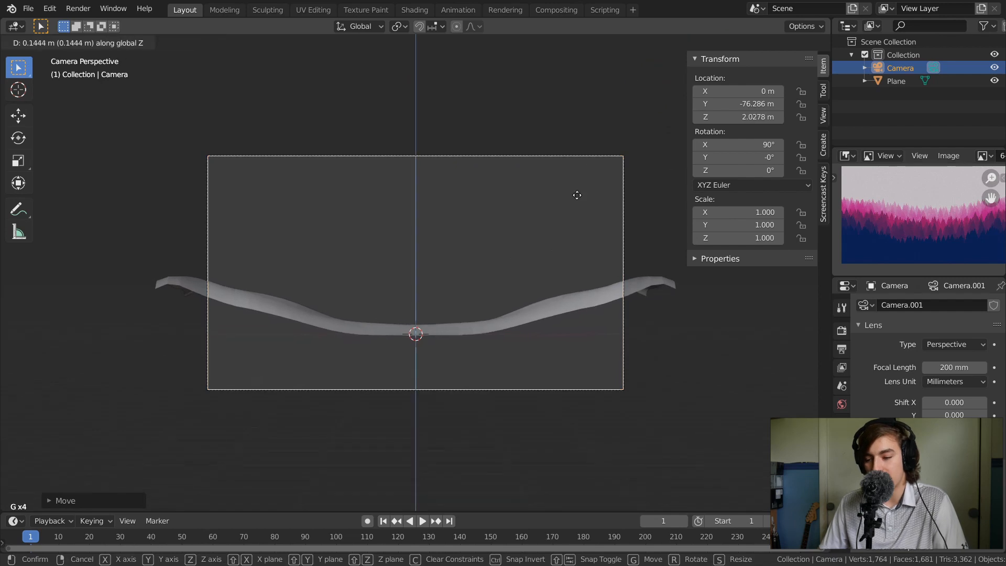
pyautogui.click(559, 85)
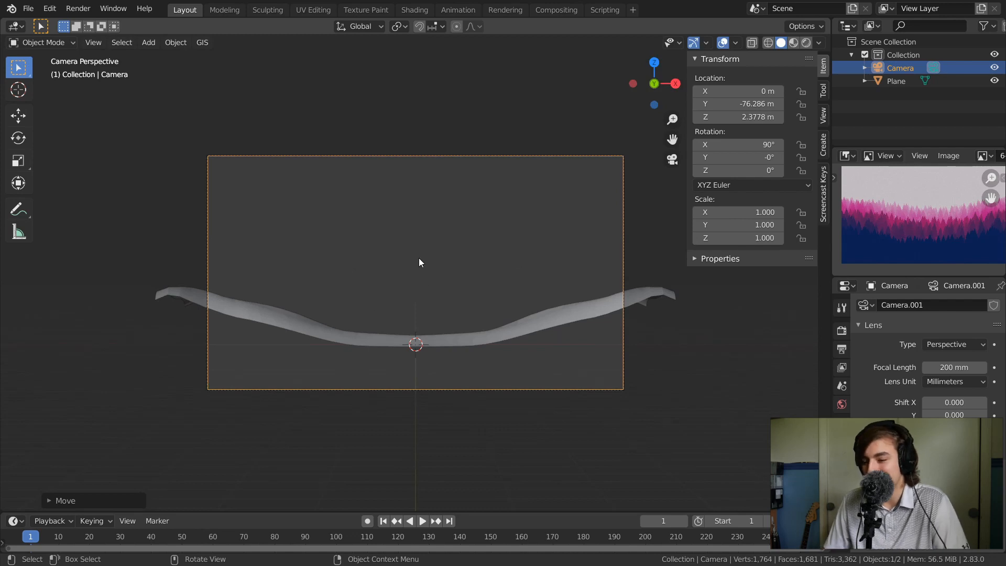
# - Duplicate the terrain plane and place the copy behind it along Y, at about 6.64 m
pyautogui.moveTo(427, 249); pyautogui.dragTo(134, 241, button='middle')
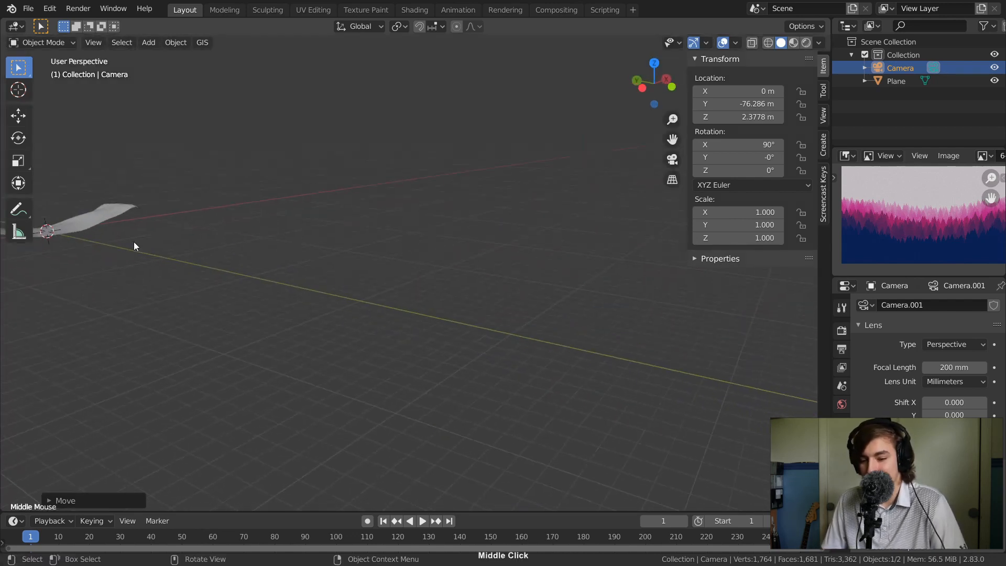
pyautogui.click(99, 218)
pyautogui.moveTo(389, 234); pyautogui.dragTo(411, 300, button='middle')
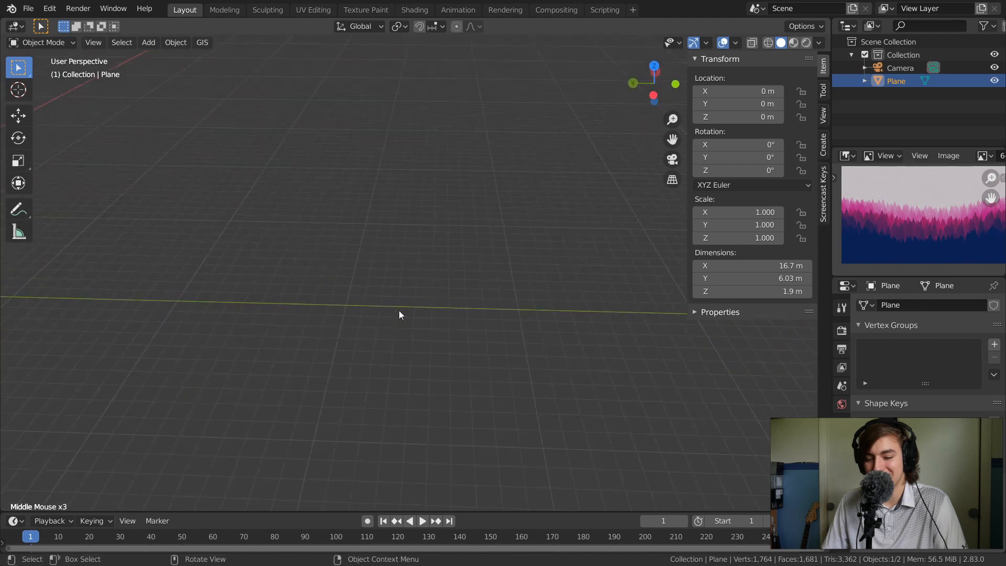
pyautogui.keyDown('shift'); pyautogui.moveTo(316, 231); pyautogui.dragTo(363, 221, button='middle'); pyautogui.keyUp('shift')
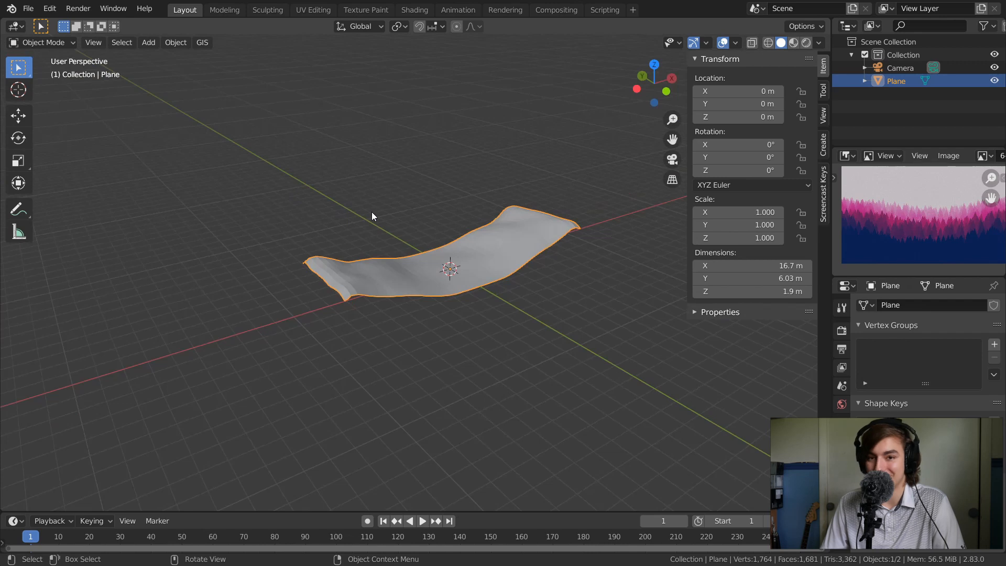
pyautogui.press('KP_Decimal')
pyautogui.moveTo(566, 215); pyautogui.dragTo(465, 260, button='middle')
pyautogui.keyDown('shift'); pyautogui.moveTo(466, 222); pyautogui.dragTo(332, 209, button='middle'); pyautogui.keyUp('shift')
pyautogui.click(358, 239)
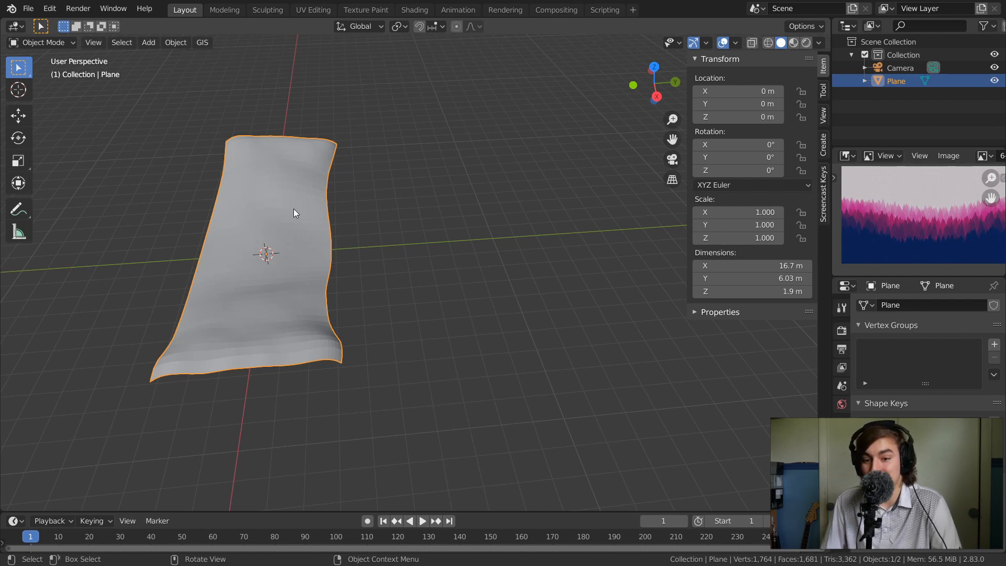
pyautogui.hotkey('shift', 'd')
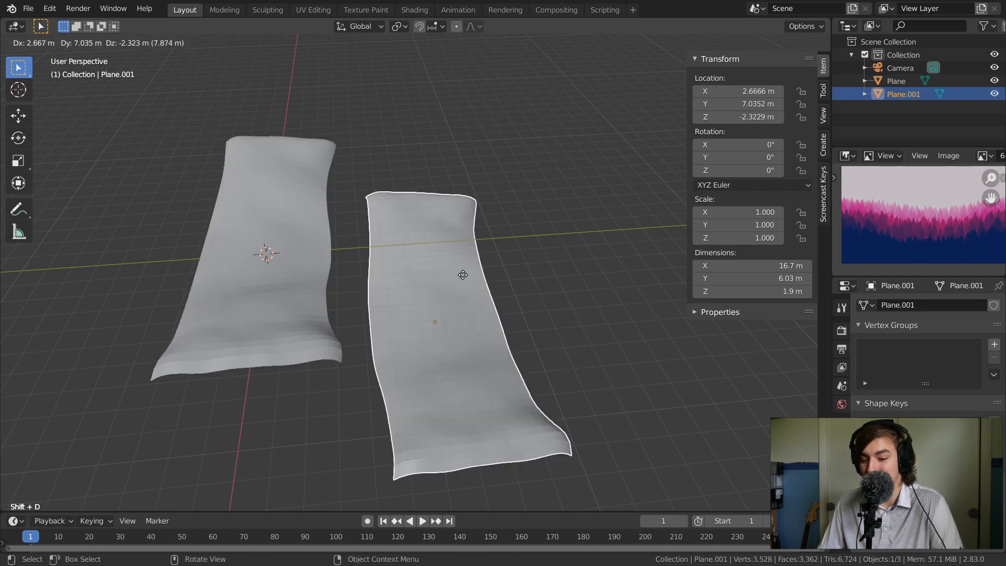
pyautogui.press('y')
pyautogui.click(445, 204)
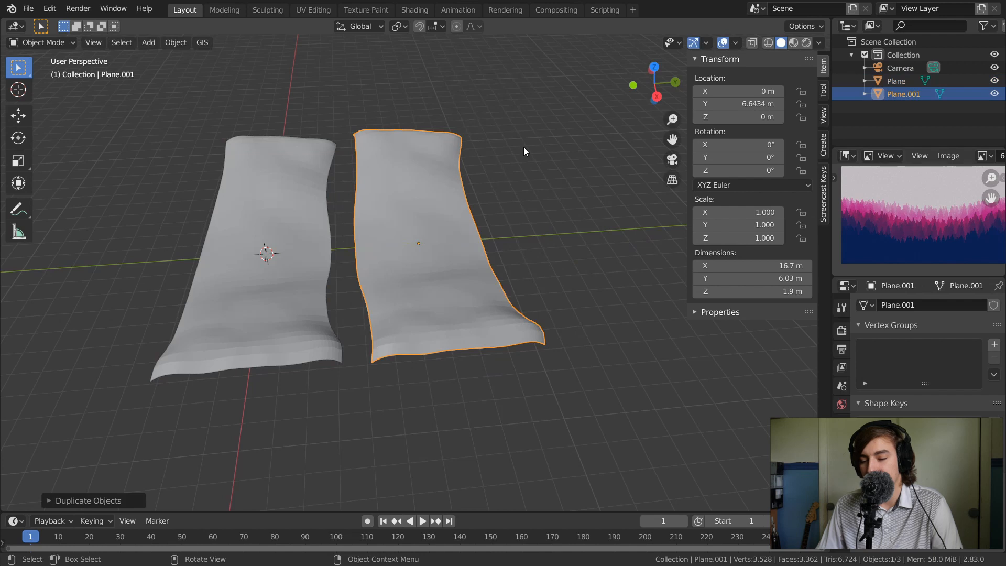
# - Scale the duplicated terrain strip up uniformly to about 1.144
pyautogui.moveTo(515, 172); pyautogui.dragTo(418, 186, button='middle')
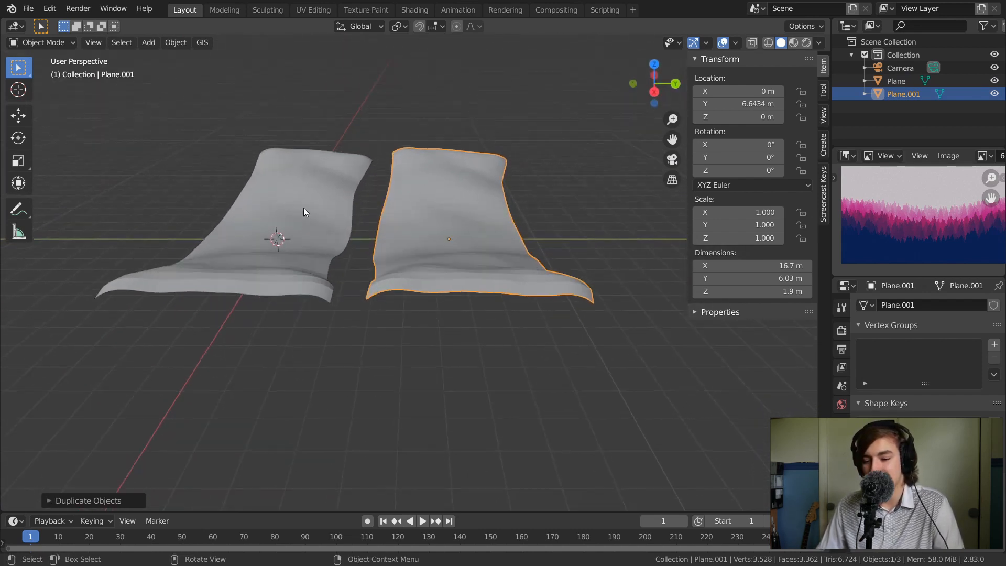
pyautogui.moveTo(515, 186); pyautogui.dragTo(643, 171, button='middle')
pyautogui.press('s')
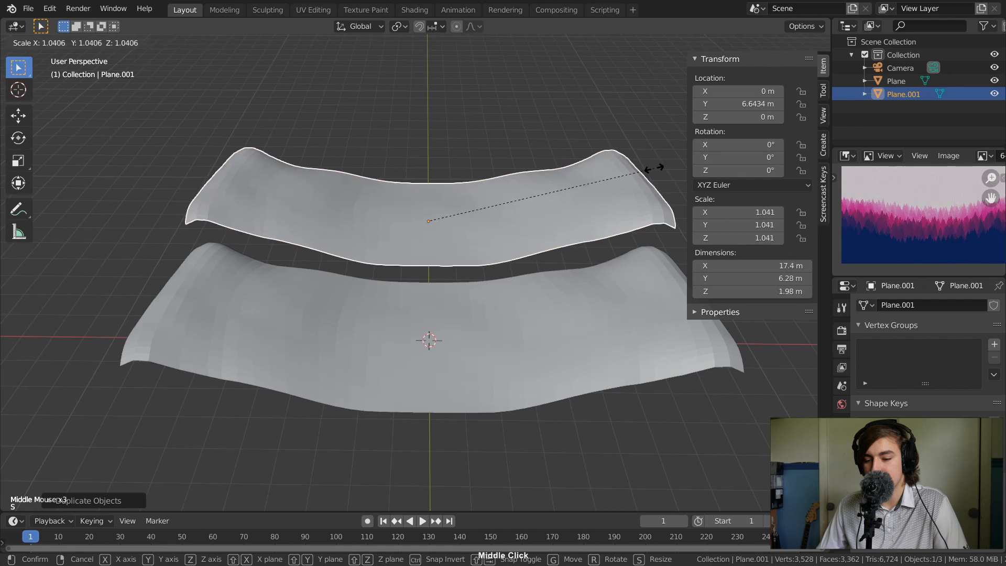
pyautogui.click(677, 166)
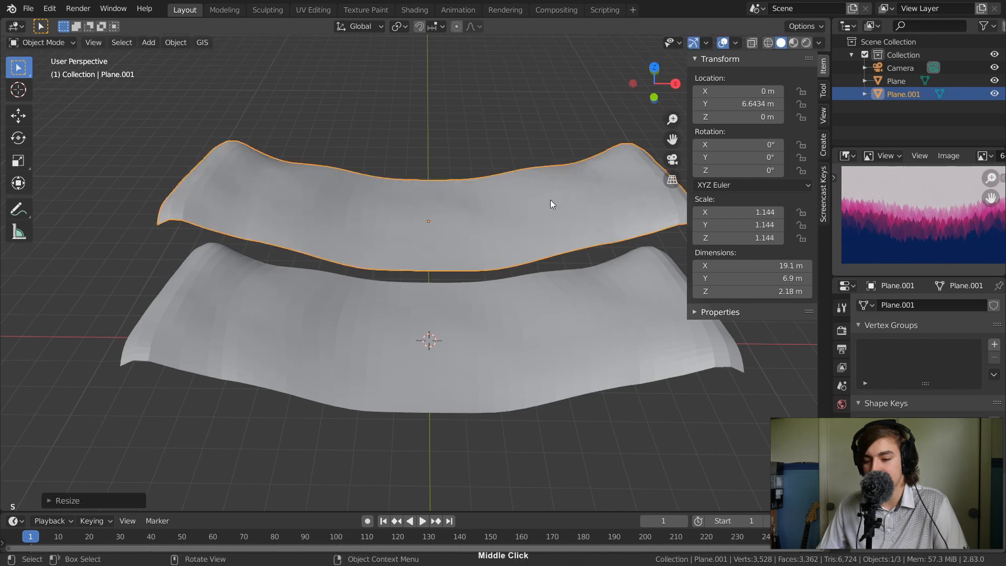
# - Raise the second terrain strip along Z to about 0.8 m, checking it through the camera, and deselect it
pyautogui.moveTo(550, 199); pyautogui.dragTo(535, 177, button='middle')
pyautogui.press('g')
pyautogui.press('z')
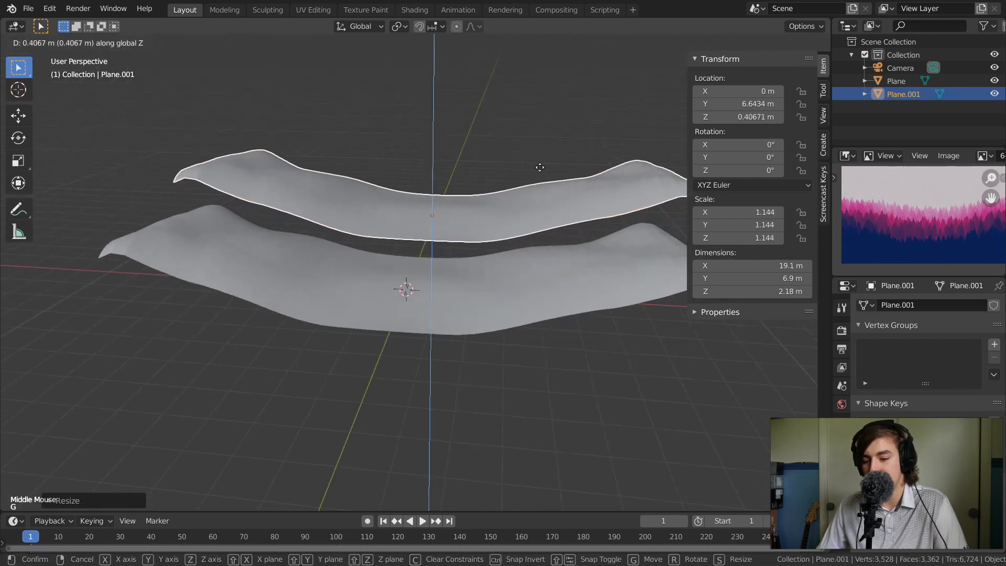
pyautogui.click(534, 163)
pyautogui.press('KP_0')
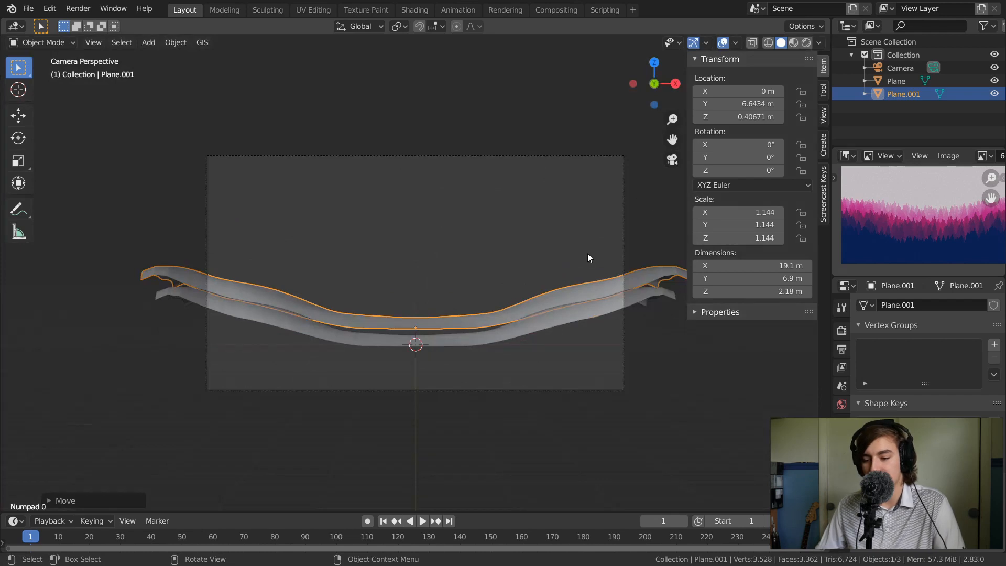
pyautogui.press('g')
pyautogui.press('z')
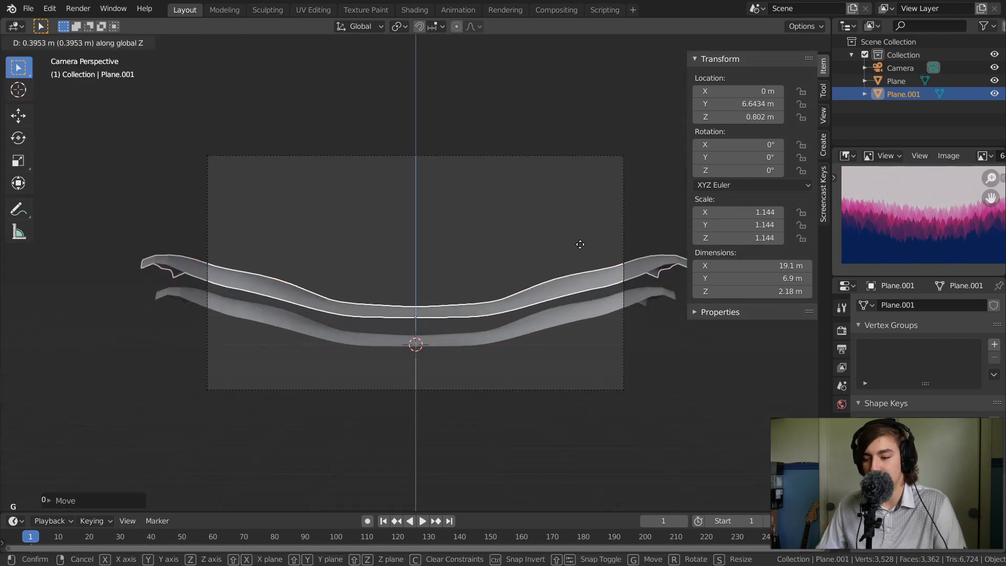
pyautogui.click(537, 265)
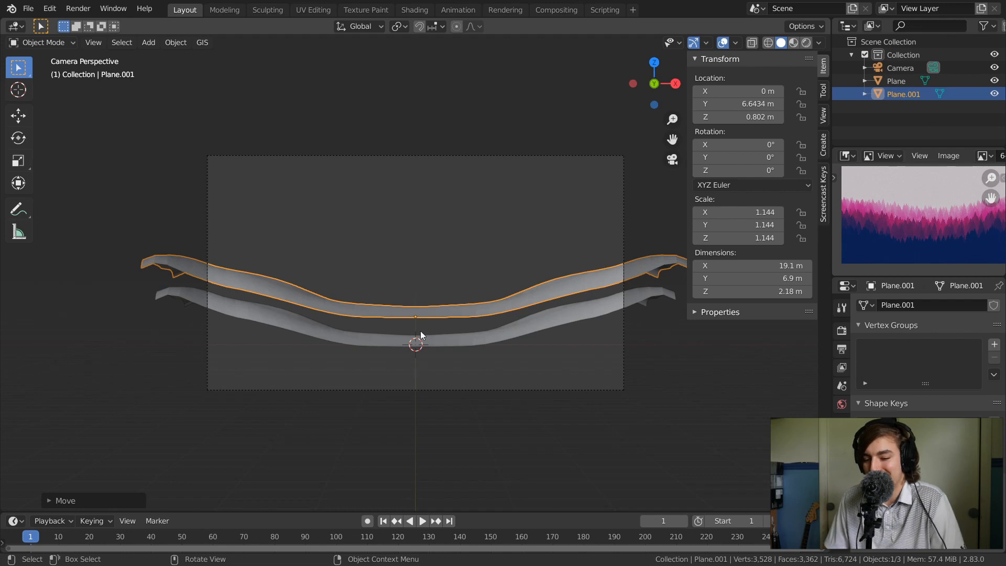
pyautogui.click(491, 272)
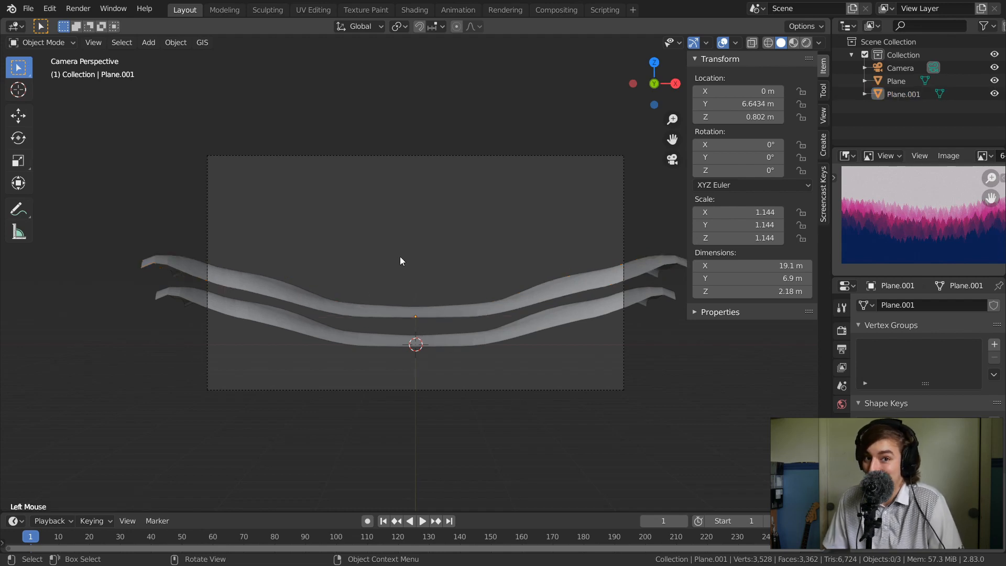
# - Duplicate the second terrain strip and place the copy behind it along Y, at about 14.82 m
pyautogui.click(441, 317)
pyautogui.moveTo(412, 268); pyautogui.dragTo(303, 312, button='middle')
pyautogui.keyDown('ctrl'); pyautogui.moveTo(431, 262); pyautogui.dragTo(426, 240, button='middle'); pyautogui.keyUp('ctrl')
pyautogui.hotkey('shift', 'd')
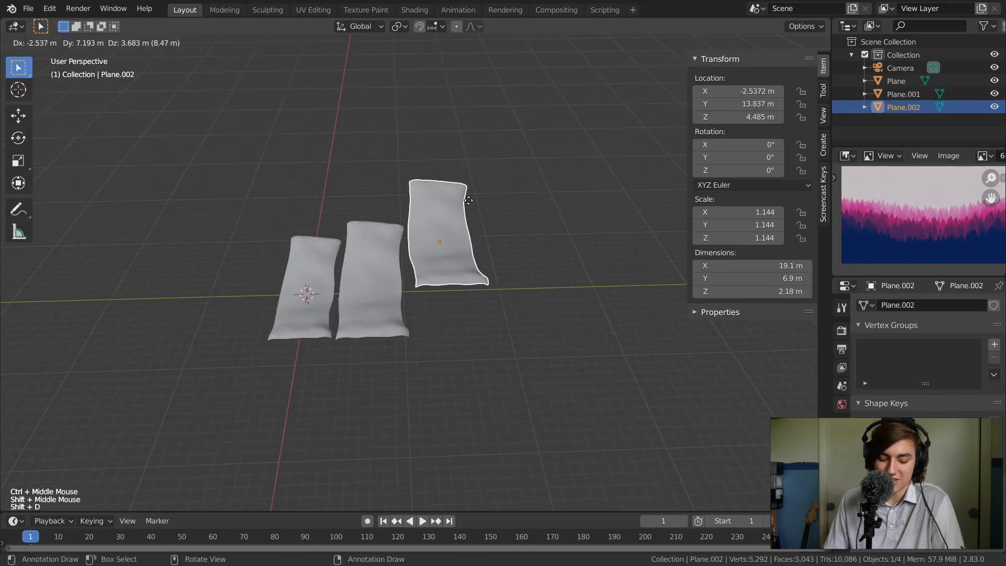
pyautogui.press('y')
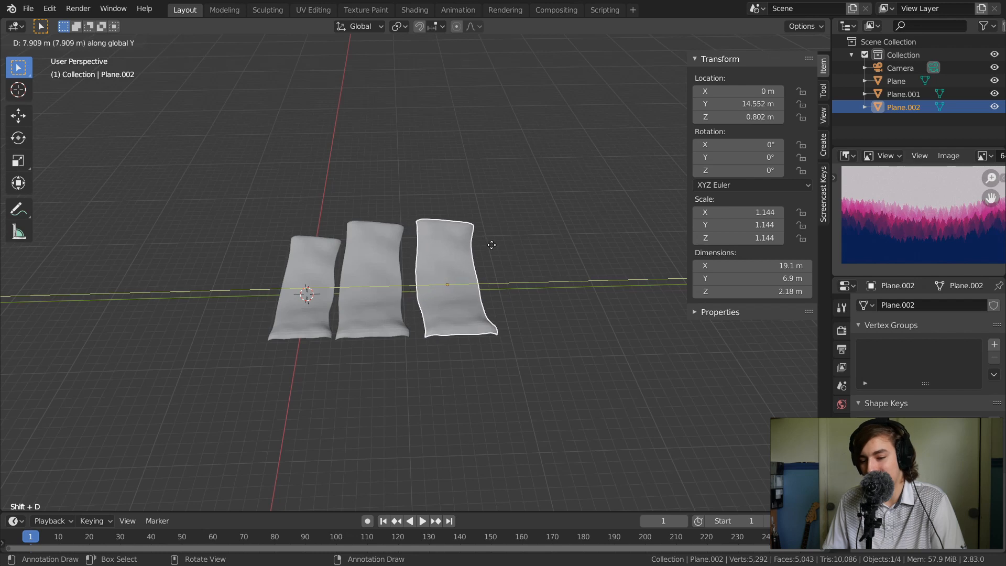
pyautogui.click(492, 242)
# - Scale the third terrain strip up uniformly to about 1.316, and widen it along X to a scale of about 1.456
pyautogui.press('s')
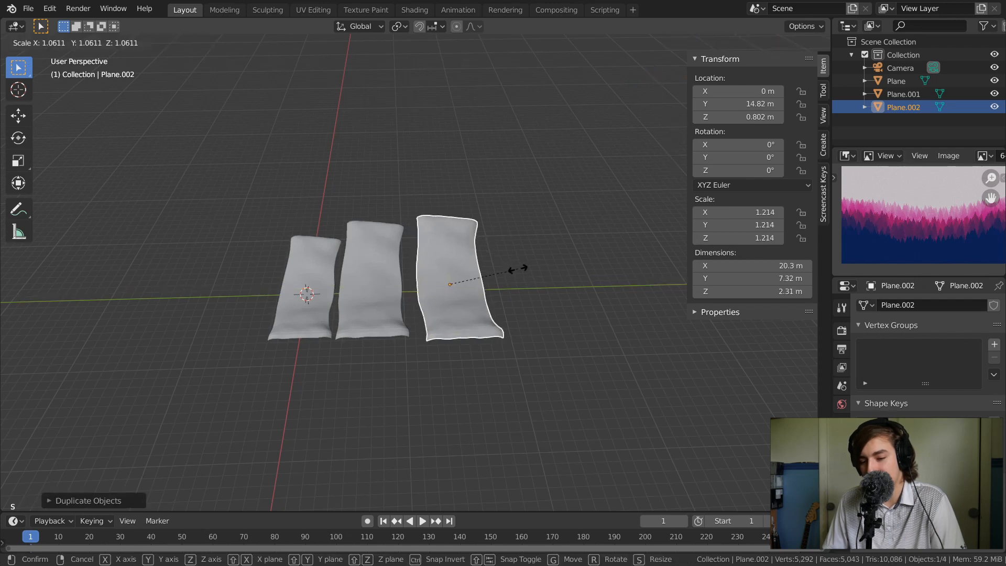
pyautogui.click(524, 279)
pyautogui.moveTo(524, 278); pyautogui.dragTo(595, 256, button='middle')
pyautogui.press('s')
pyautogui.press('x')
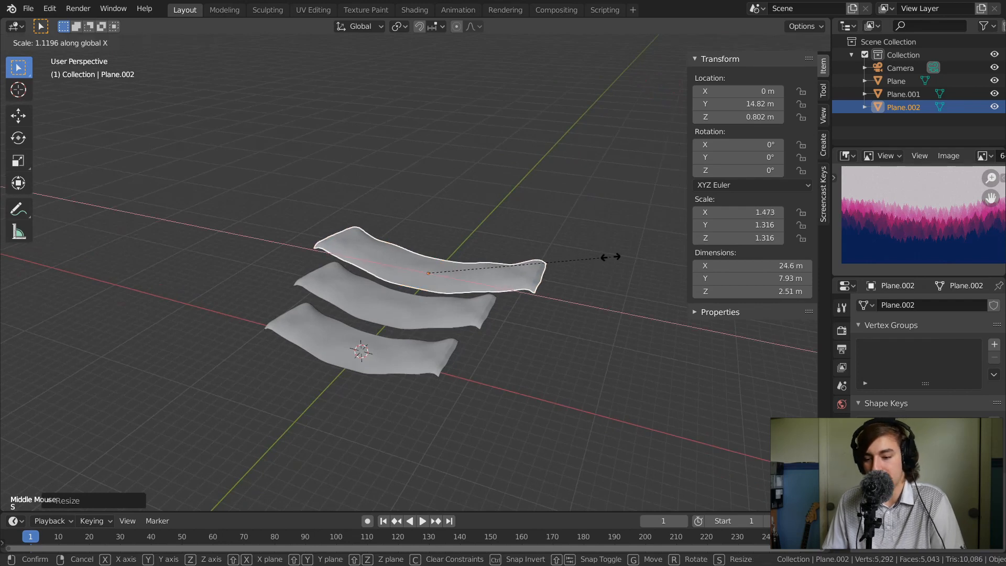
pyautogui.click(606, 257)
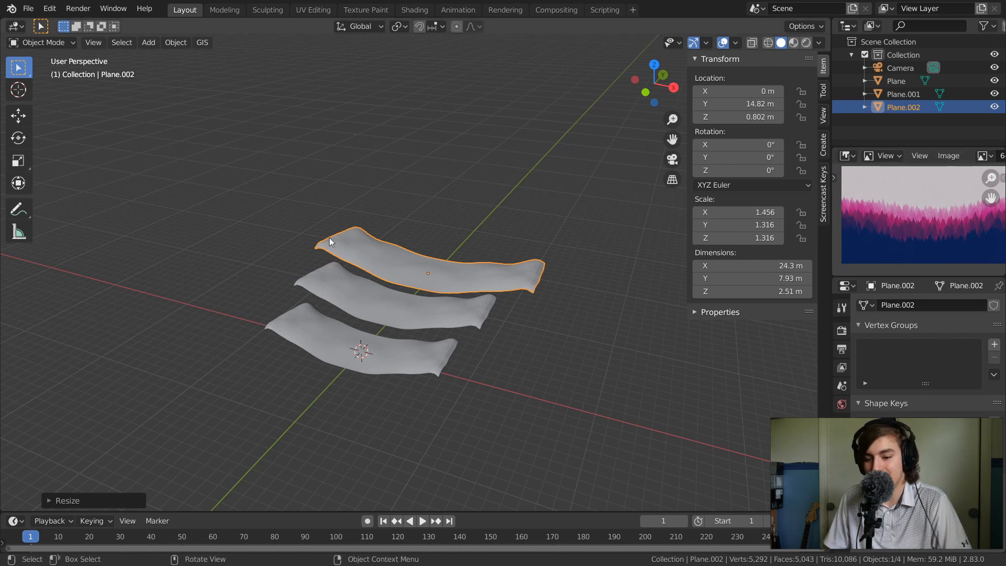
# - Widen the middle terrain strip along X to a scale of about 1.26
pyautogui.moveTo(534, 218); pyautogui.dragTo(470, 285, button='middle')
pyautogui.doubleClick(478, 285)
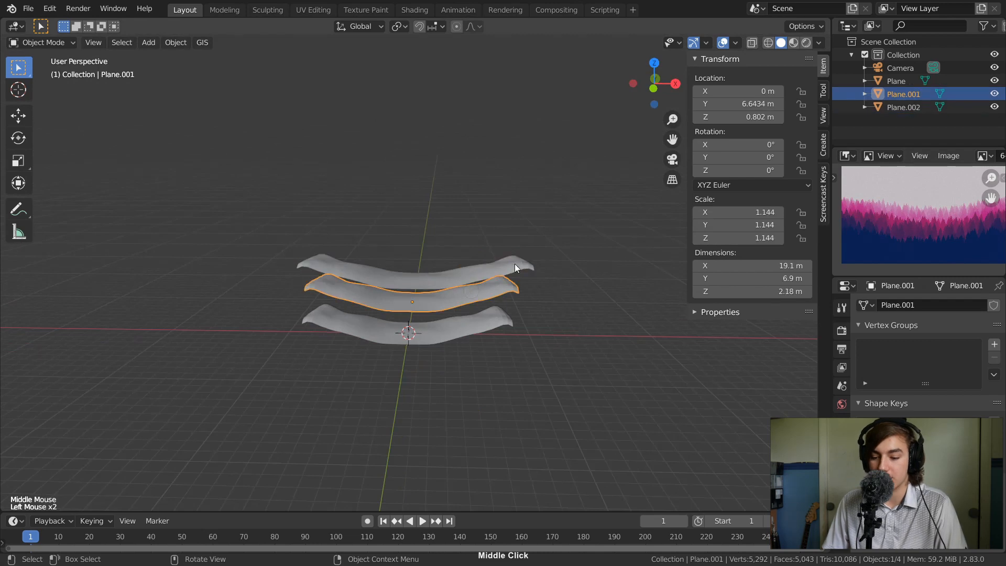
pyautogui.press('s')
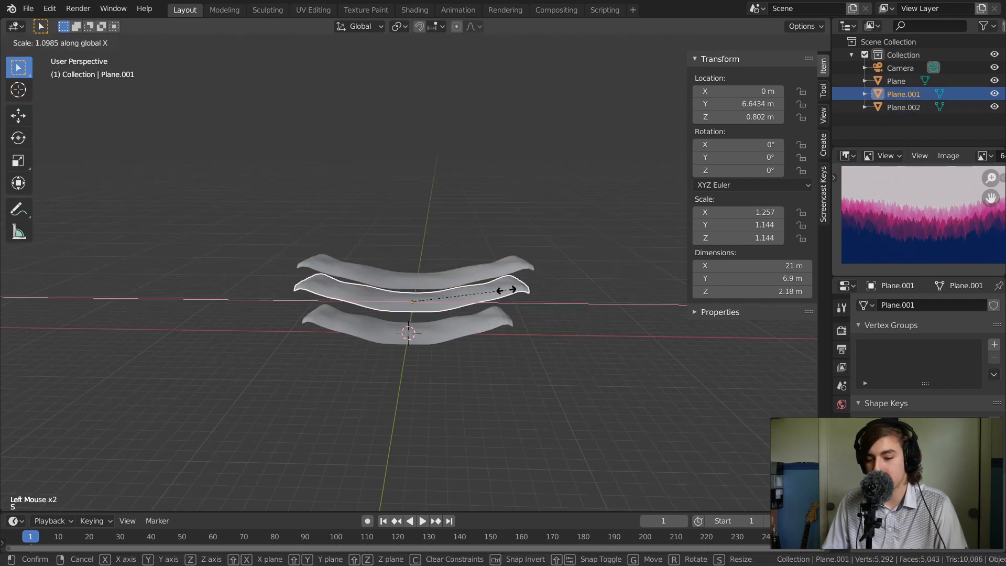
pyautogui.click(519, 286)
# - Widen the rearmost terrain strip along X to a scale of about 1.55
pyautogui.click(463, 278)
pyautogui.press('s')
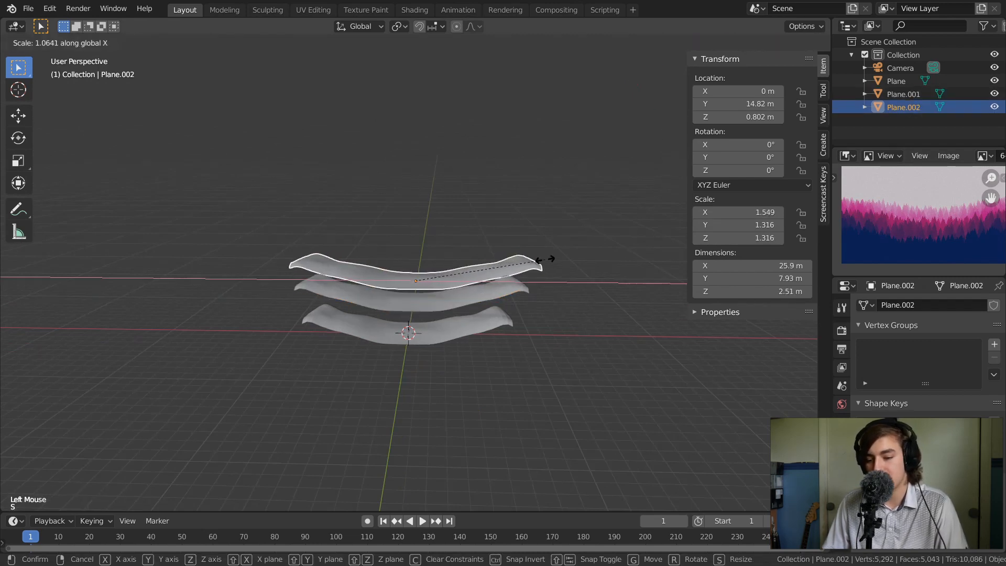
pyautogui.click(545, 259)
# - Look through the camera and raise the rearmost terrain strip along Z to about 1.65 m
pyautogui.press('KP_0')
pyautogui.press('g')
pyautogui.press('z')
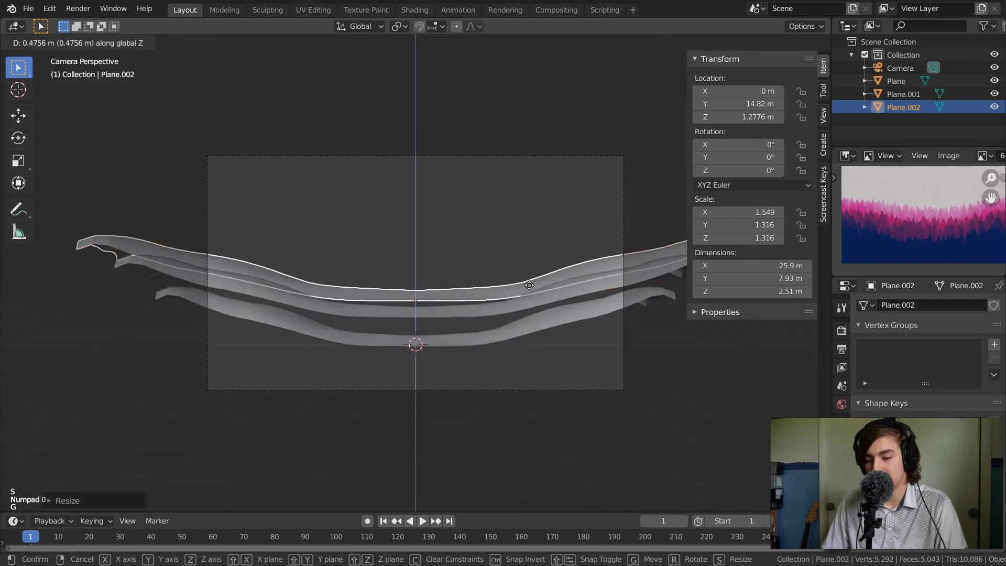
pyautogui.click(533, 277)
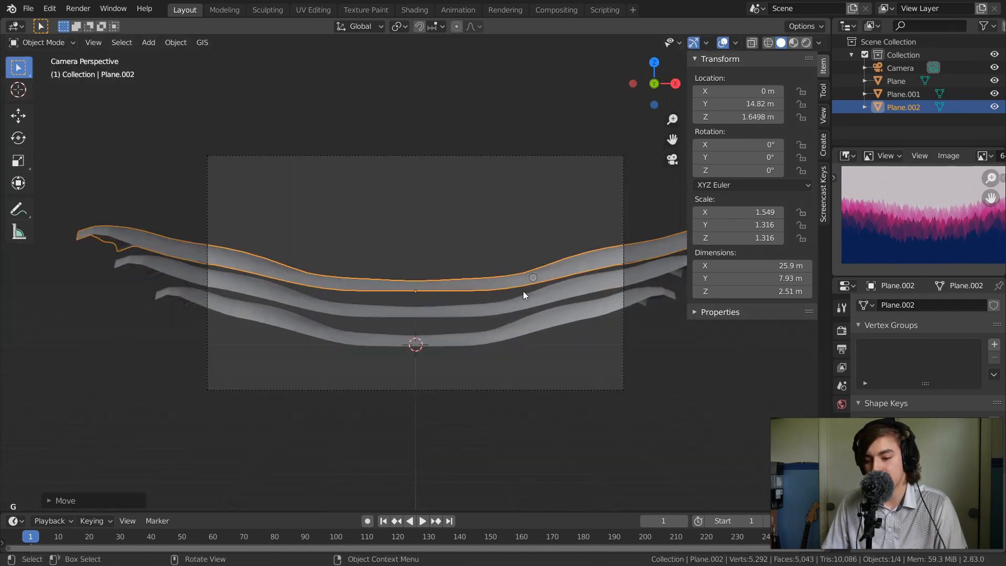
# - Lower all three terrain strips together along Z by about 0.4 m
pyautogui.moveTo(514, 247); pyautogui.dragTo(456, 333)
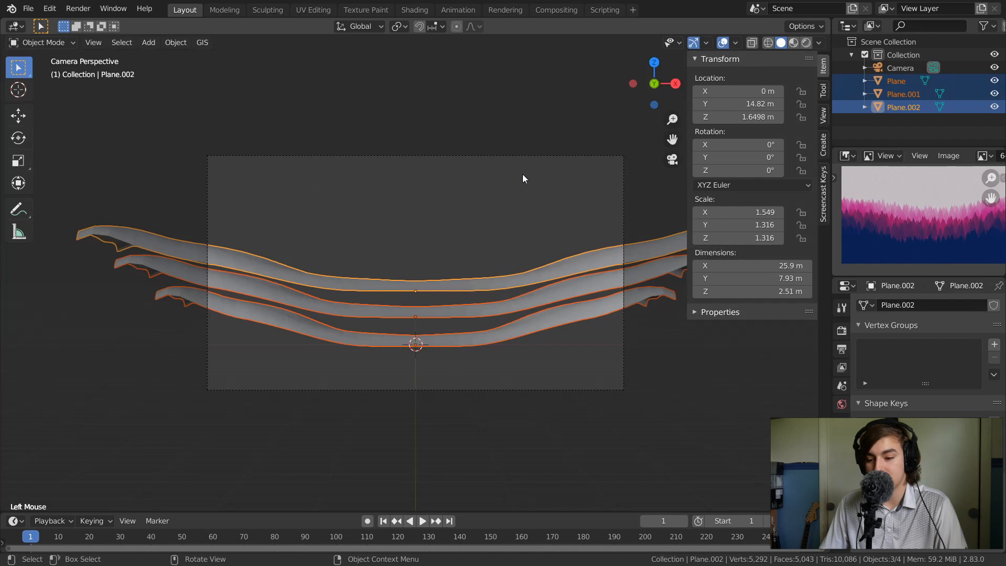
pyautogui.press('z')
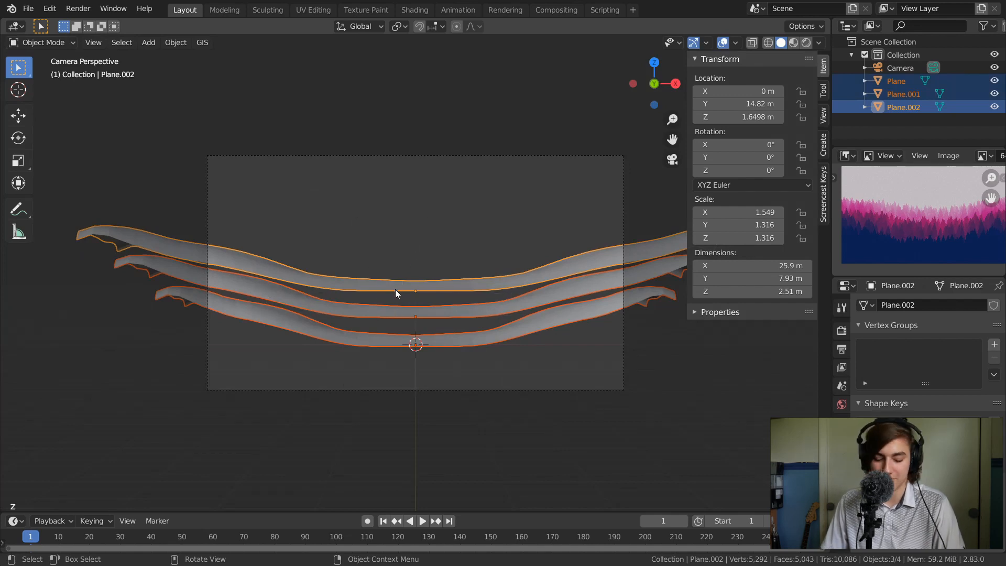
pyautogui.press('g')
pyautogui.press('z')
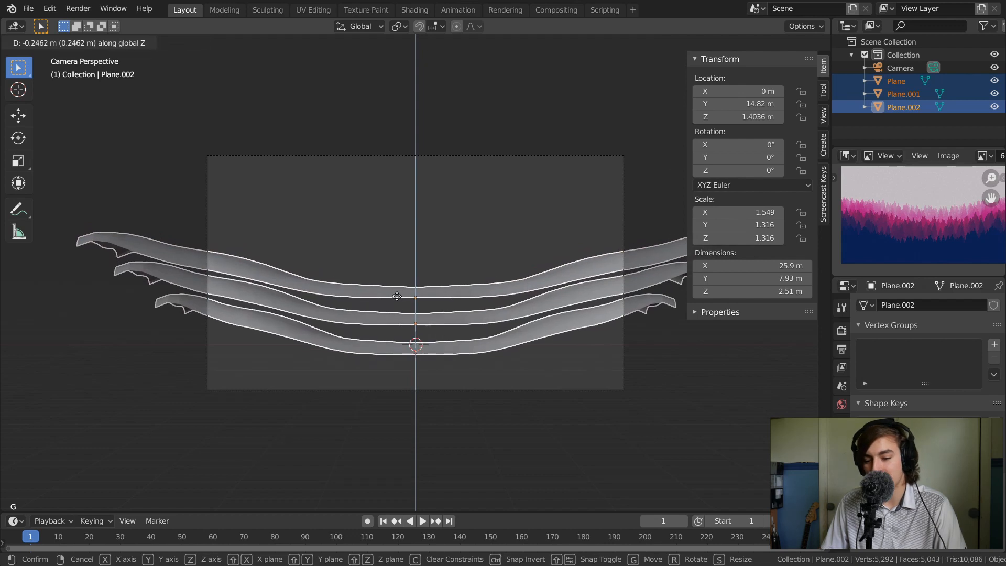
pyautogui.click(454, 252)
pyautogui.click(445, 260)
pyautogui.moveTo(444, 261); pyautogui.dragTo(520, 319, button='middle')
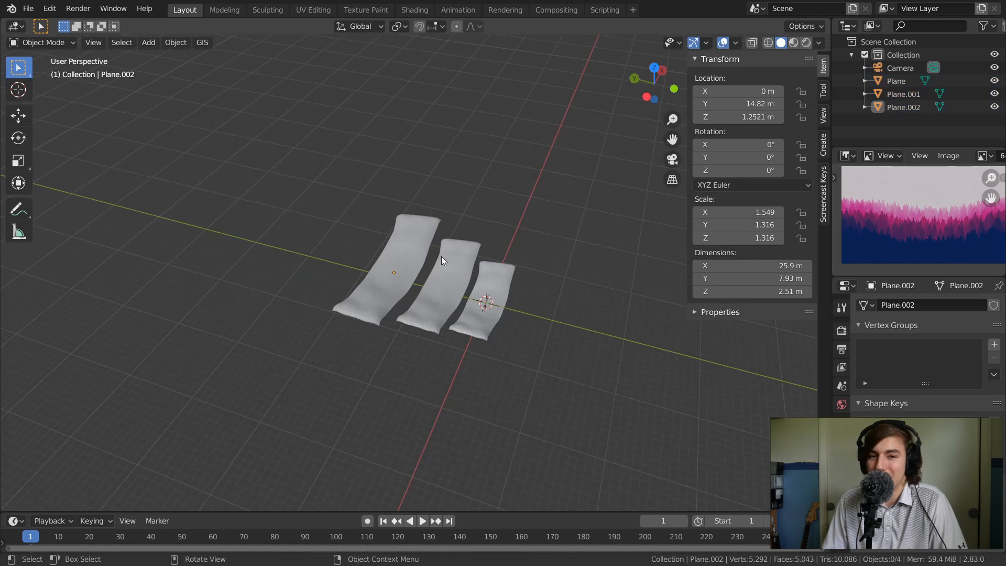
# - Save the project as treeeees.blend in The Tube folder
pyautogui.hotkey('ctrl', 's')
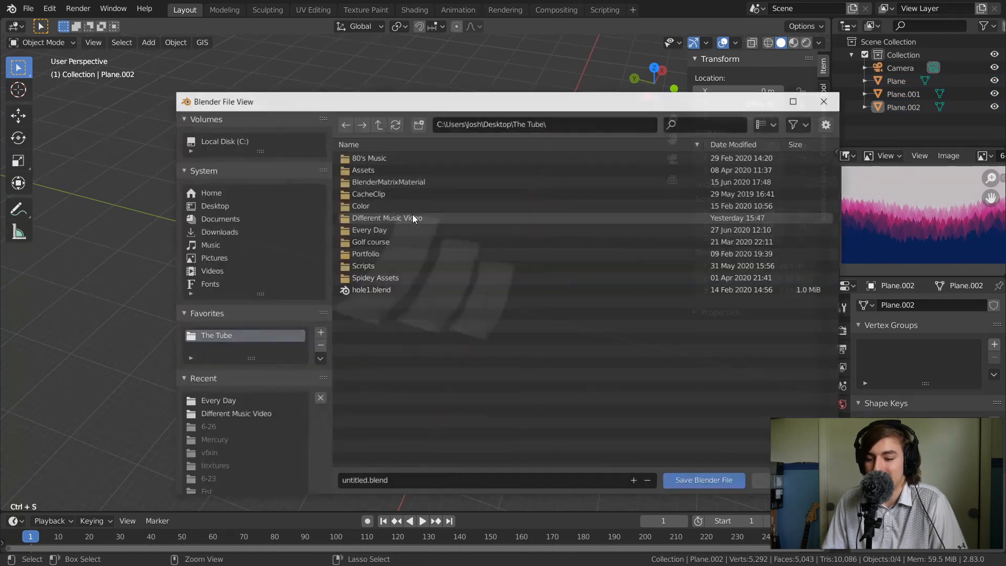
pyautogui.click(354, 484)
pyautogui.click(356, 482)
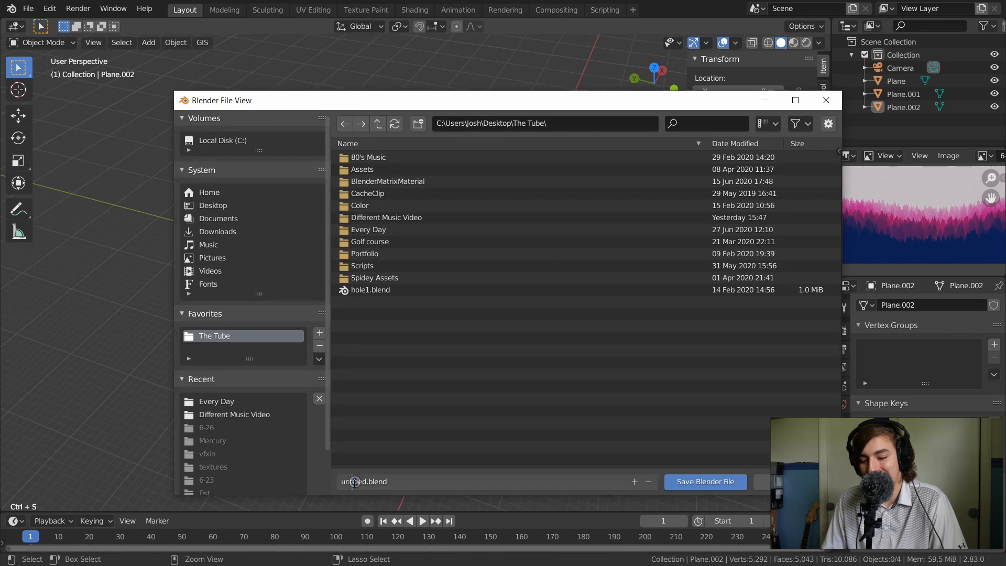
pyautogui.press('Delete')
pyautogui.press('BackSpace')
pyautogui.press('BackSpace')
pyautogui.press('BackSpace')
pyautogui.press('BackSpace')
pyautogui.press('BackSpace')
pyautogui.press('BackSpace')
pyautogui.press('BackSpace')
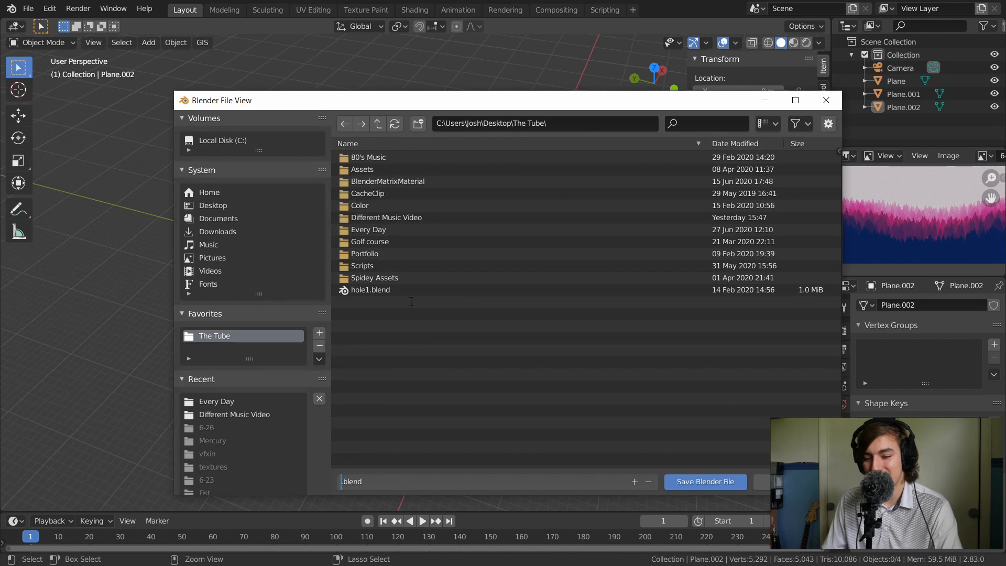
pyautogui.click(405, 332)
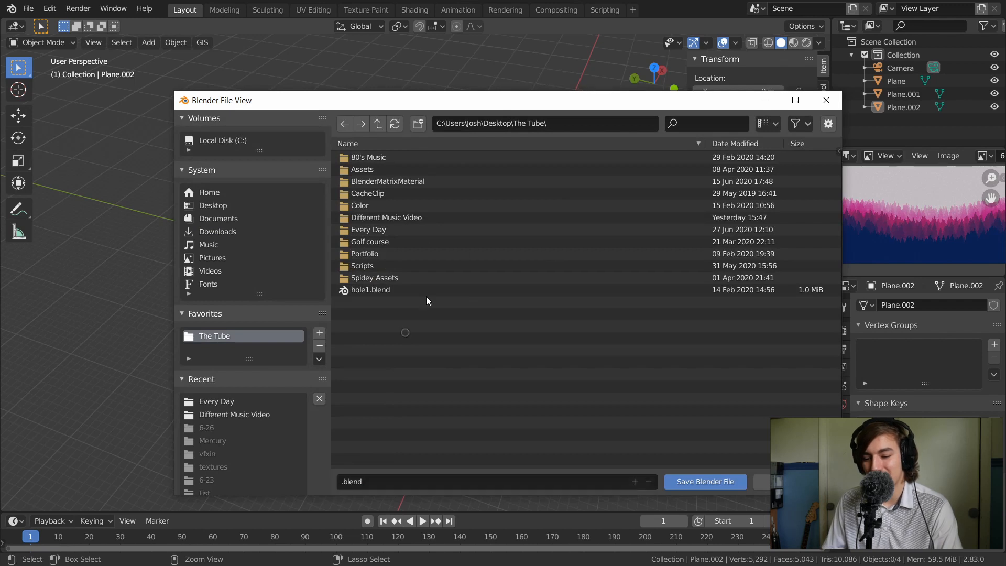
pyautogui.click(342, 479)
pyautogui.click(342, 480)
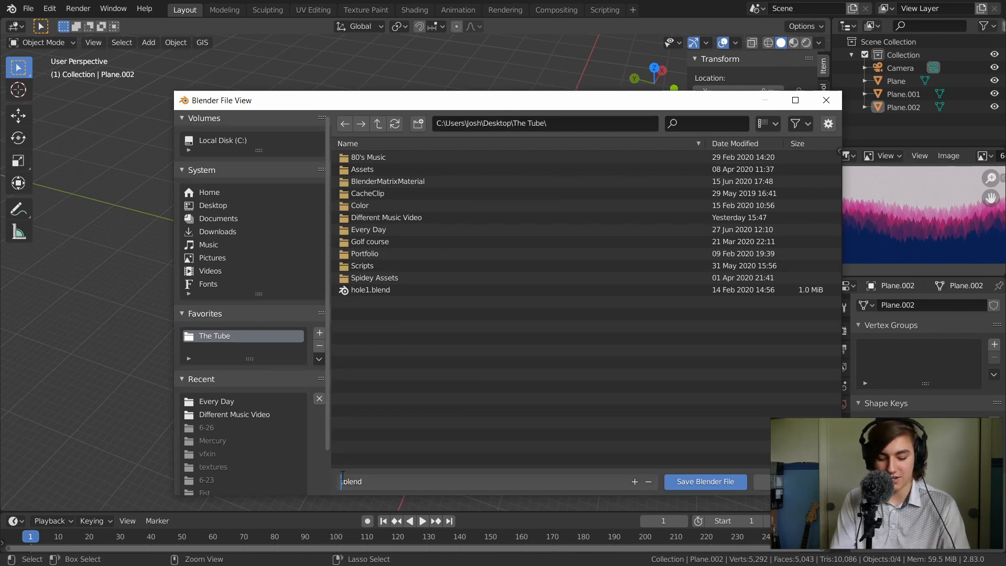
pyautogui.write('eeeees')
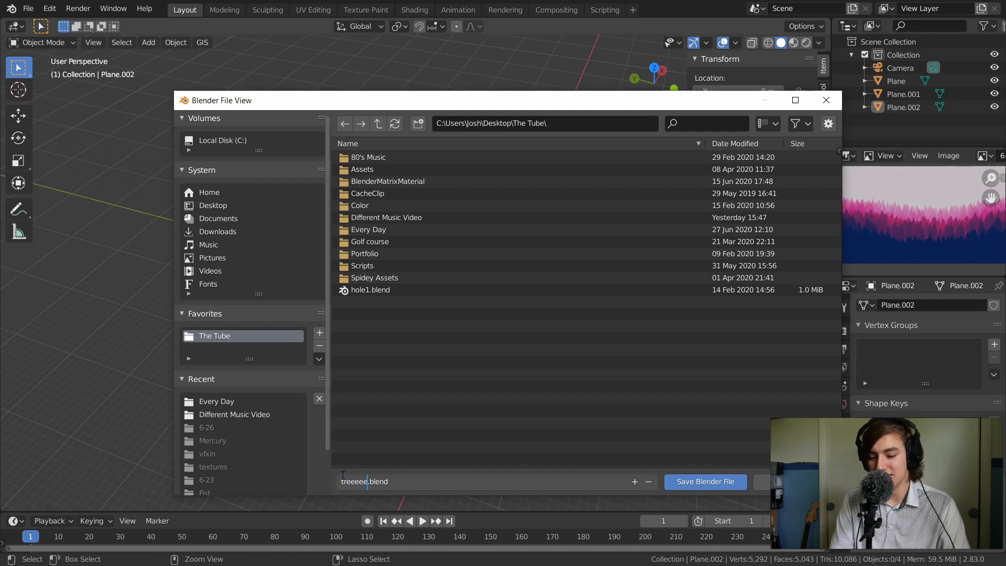
pyautogui.press('Return')
pyautogui.click(692, 481)
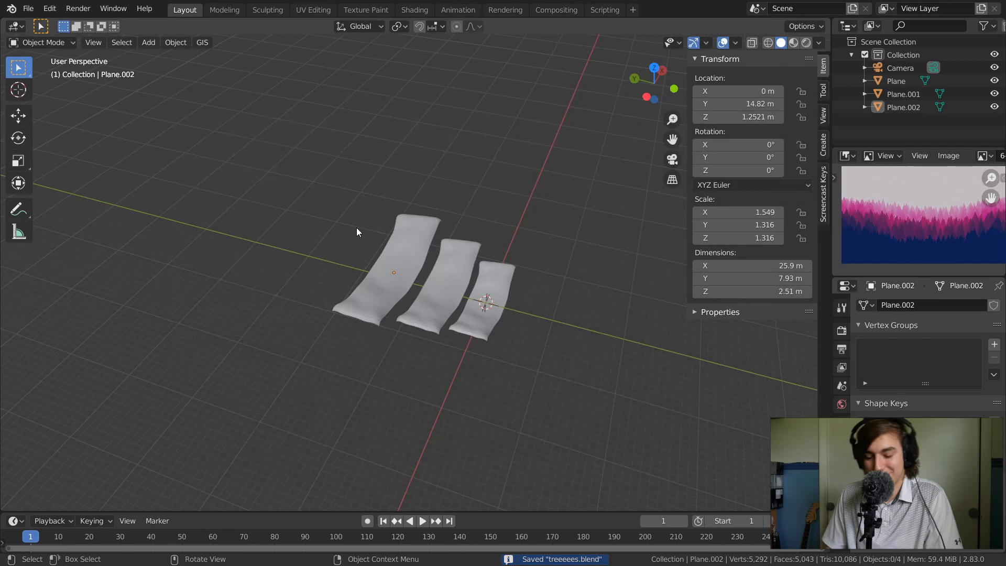
# - Collapse the collection holding the strips and camera, and hide the viewport's sidebar and toolbar
pyautogui.moveTo(428, 204); pyautogui.dragTo(426, 174, button='middle')
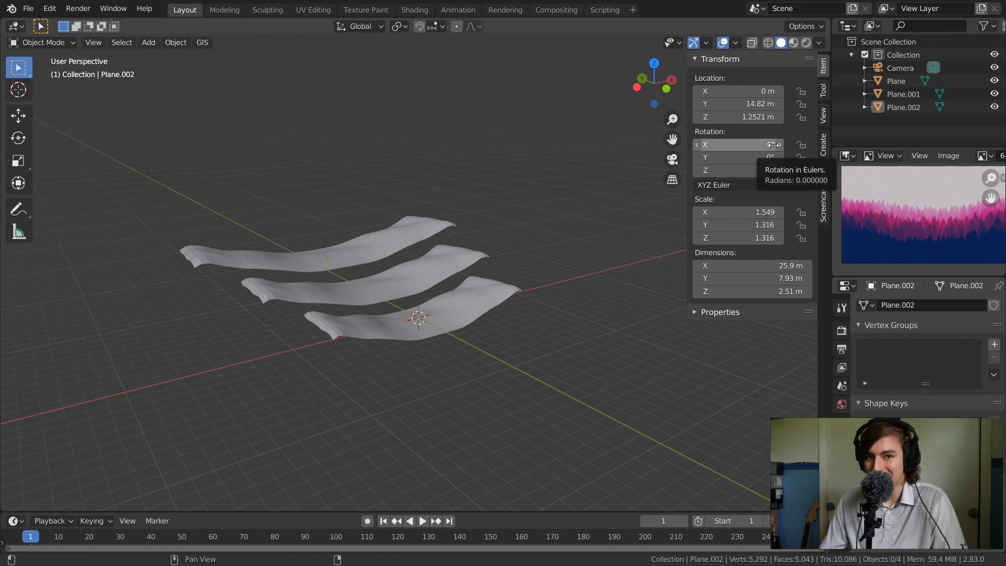
pyautogui.click(851, 56)
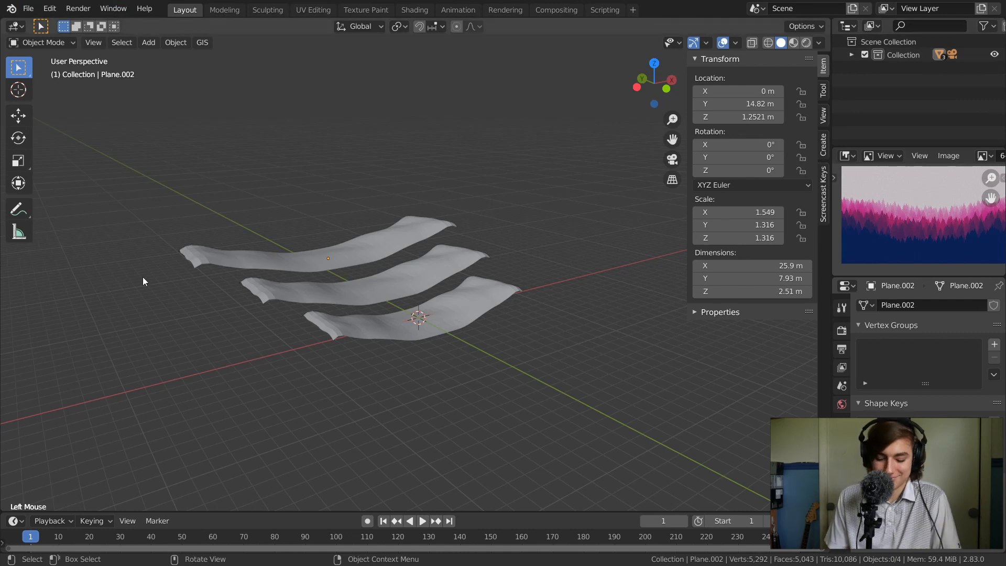
pyautogui.press('n')
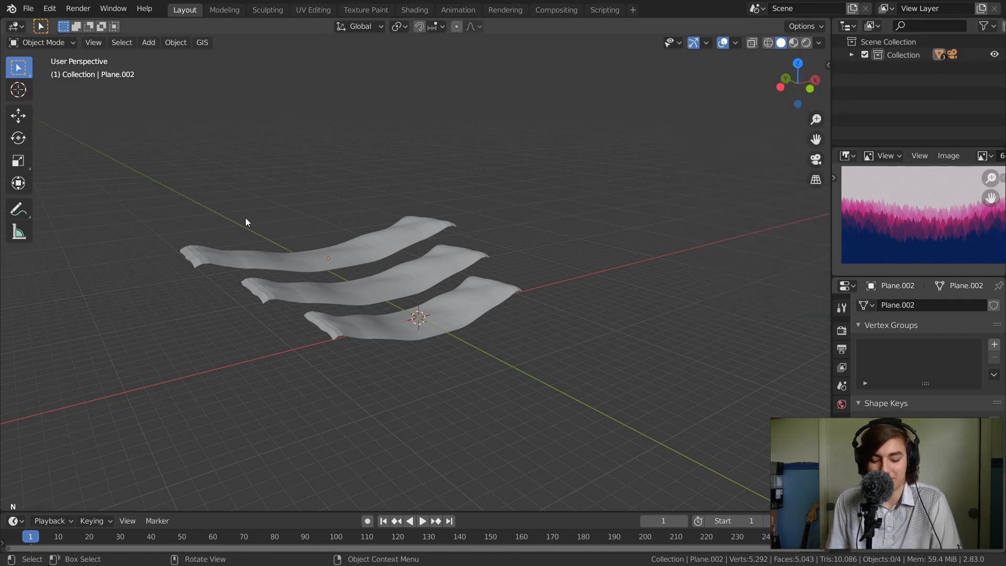
pyautogui.press('t')
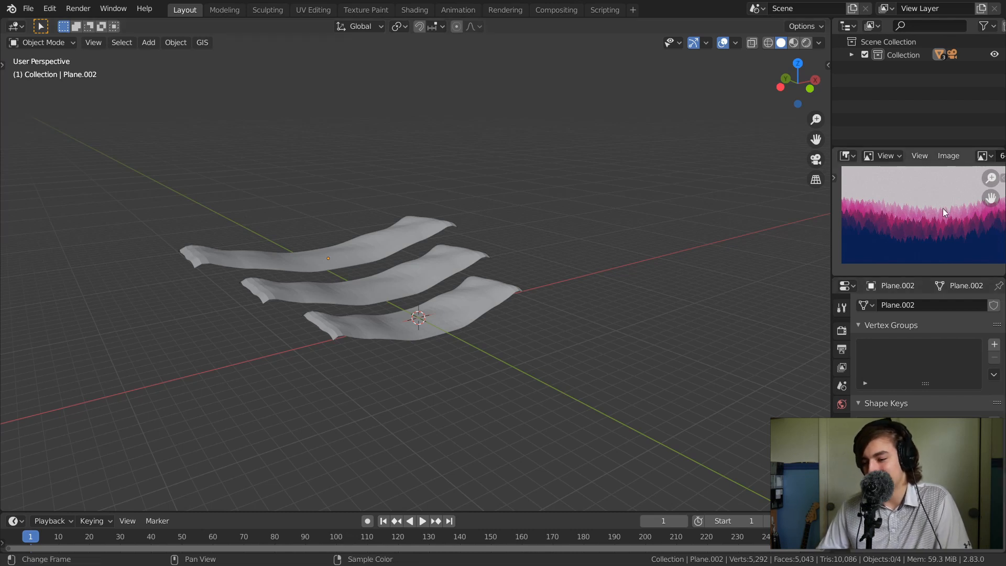
# - Examine the tree shapes and colour layers in the enlarged 6-15.png reference image
pyautogui.hotkey('ctrl', 'space')
pyautogui.keyDown('ctrl'); pyautogui.moveTo(518, 280); pyautogui.dragTo(547, 78, button='middle'); pyautogui.keyUp('ctrl')
pyautogui.keyDown('ctrl'); pyautogui.moveTo(474, 226); pyautogui.dragTo(525, 217, button='middle'); pyautogui.keyUp('ctrl')
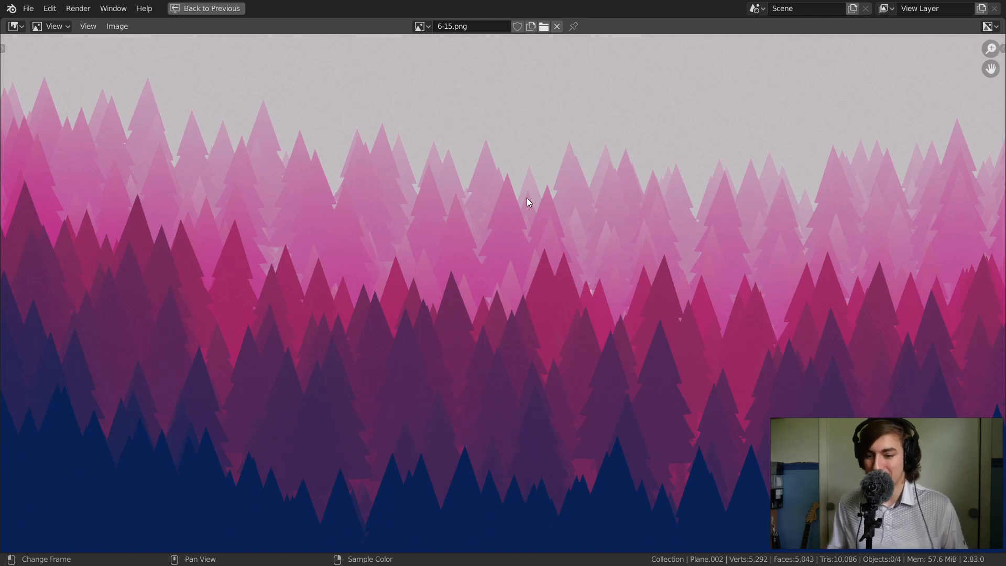
pyautogui.keyDown('ctrl'); pyautogui.moveTo(616, 123); pyautogui.dragTo(550, 268, button='middle'); pyautogui.keyUp('ctrl')
pyautogui.hotkey('ctrl', 'space')
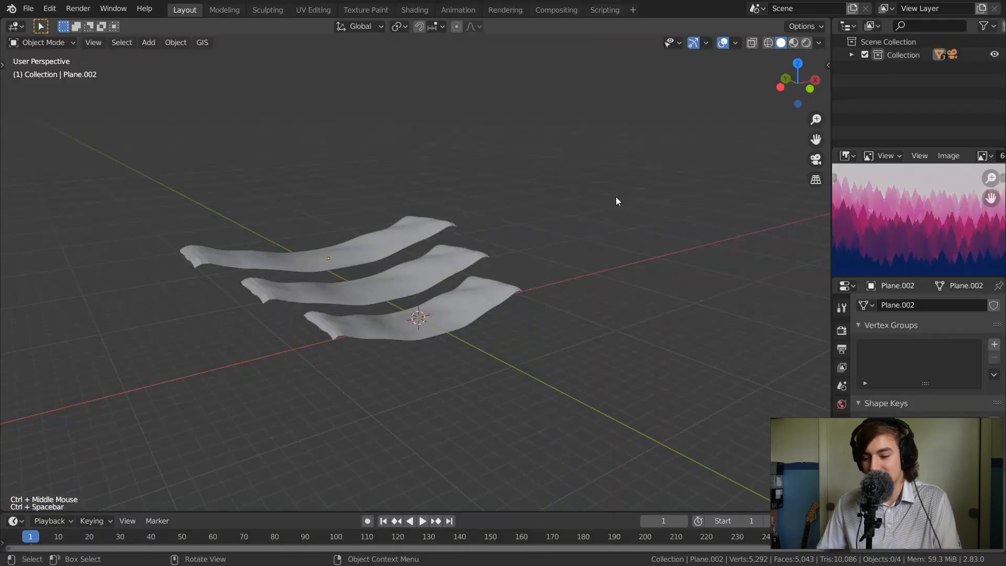
pyautogui.keyDown('ctrl'); pyautogui.moveTo(891, 193); pyautogui.dragTo(771, 246, button='middle'); pyautogui.keyUp('ctrl')
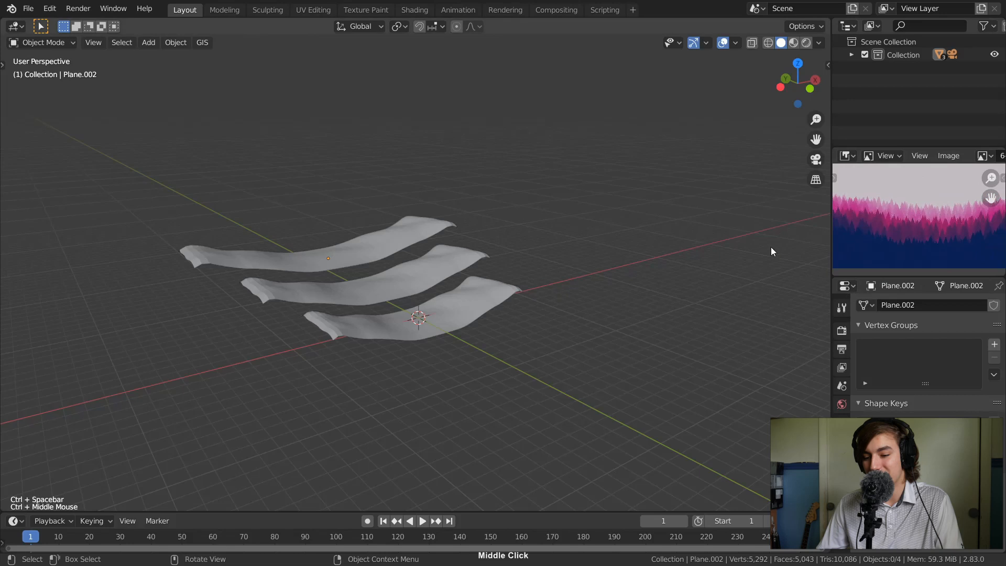
# - Create a new collection directly under the Scene Collection and name it Trees
pyautogui.moveTo(364, 226); pyautogui.dragTo(489, 252, button='middle')
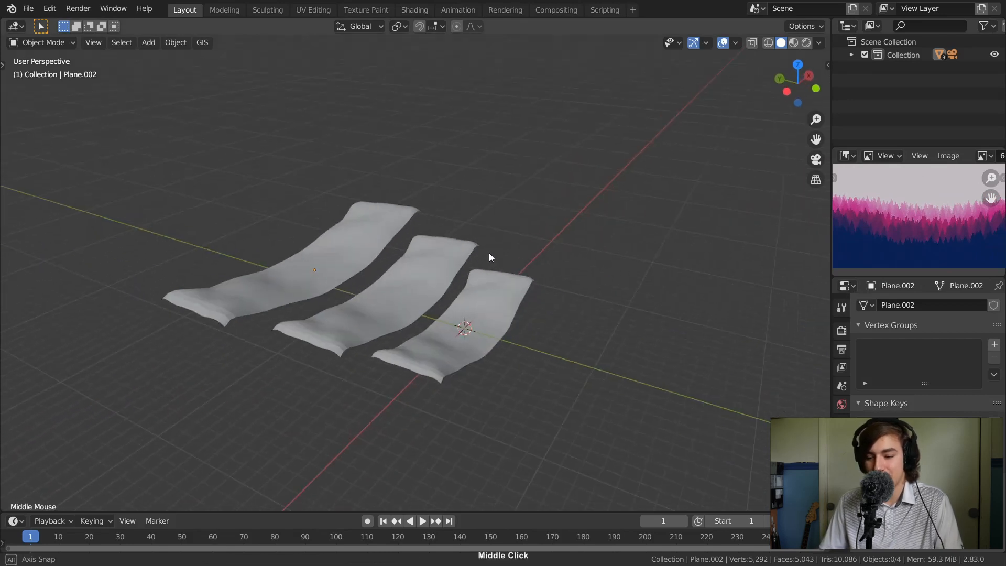
pyautogui.click(882, 42)
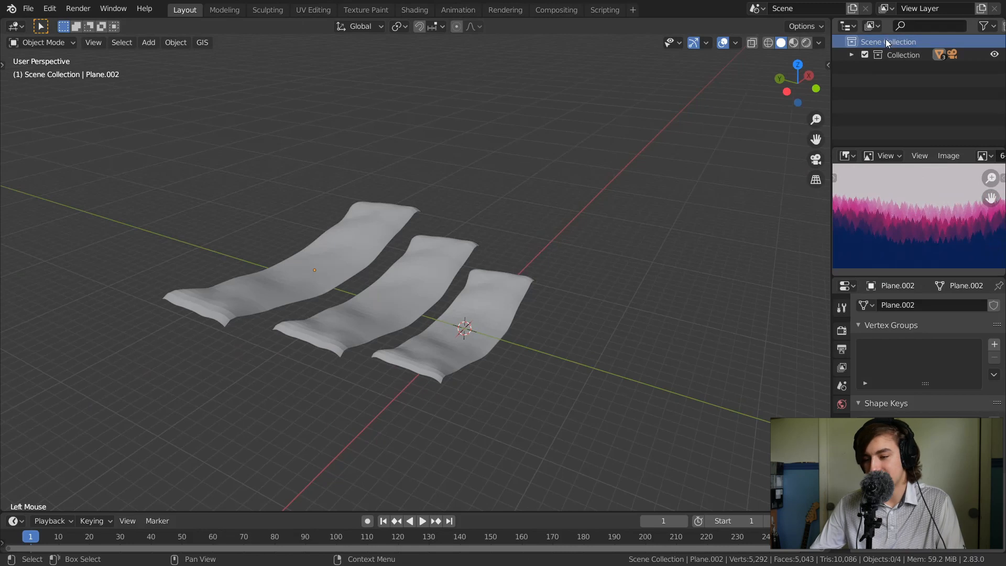
pyautogui.rightClick(887, 39)
pyautogui.click(844, 40)
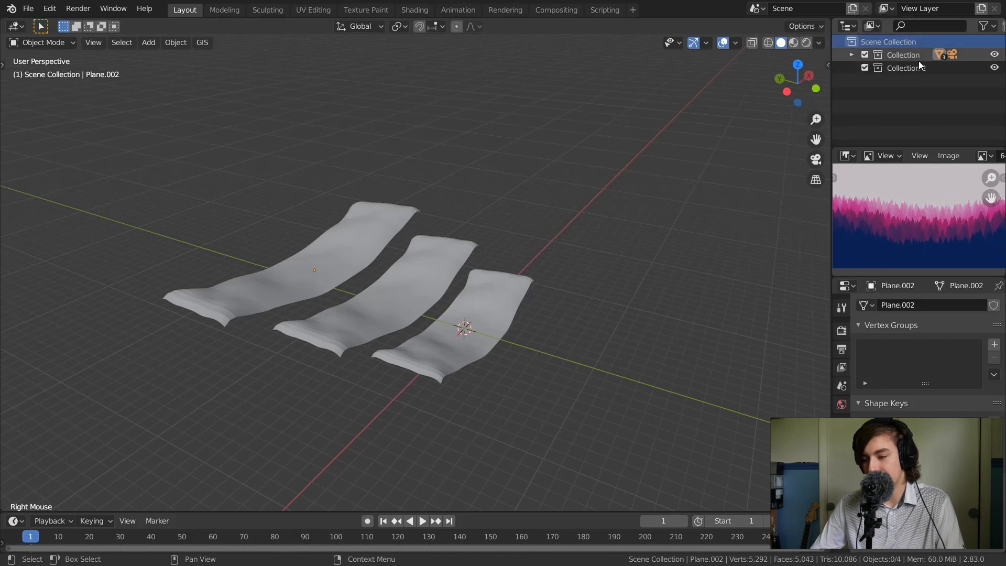
pyautogui.doubleClick(907, 67)
pyautogui.write('T')
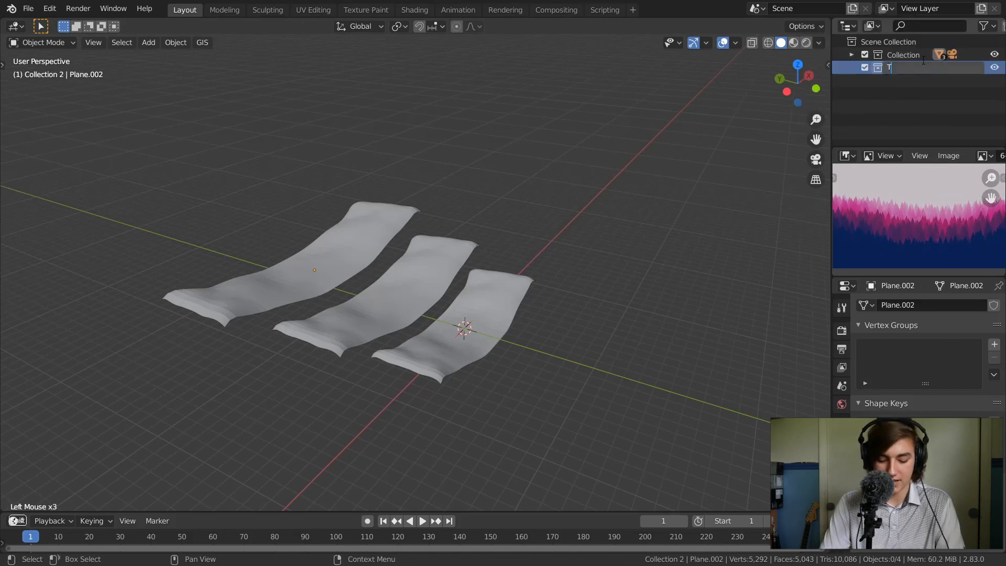
pyautogui.write('reee')
pyautogui.press('BackSpace')
pyautogui.write('s')
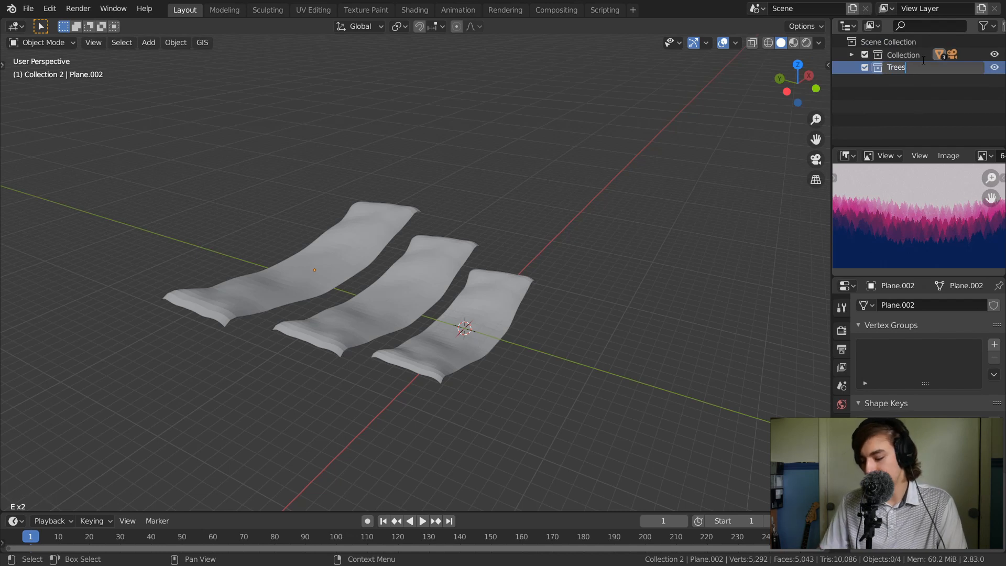
pyautogui.press('Return')
# - Rename the original collection containing the strips and camera as Scene Settings
pyautogui.click(902, 54)
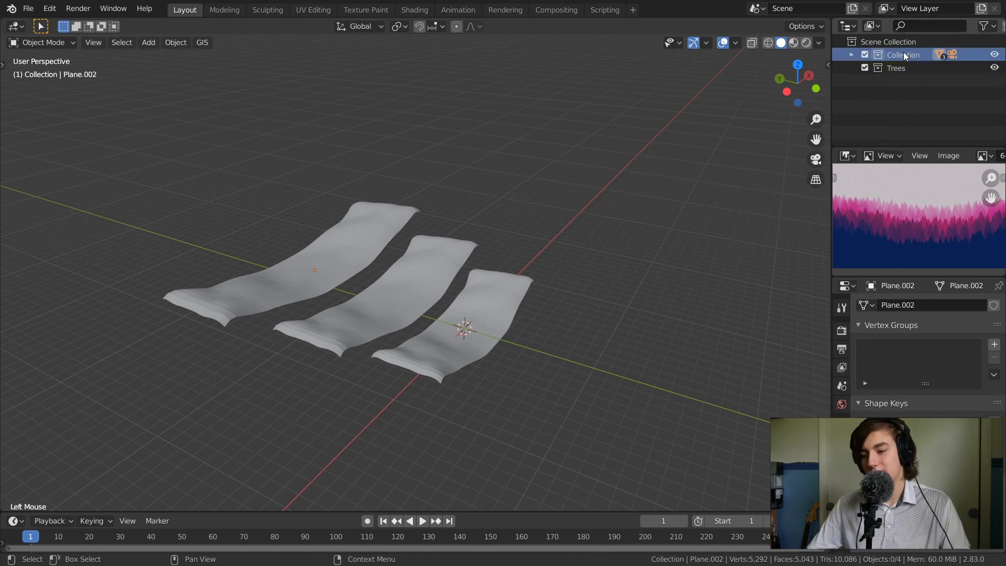
pyautogui.rightClick(903, 51)
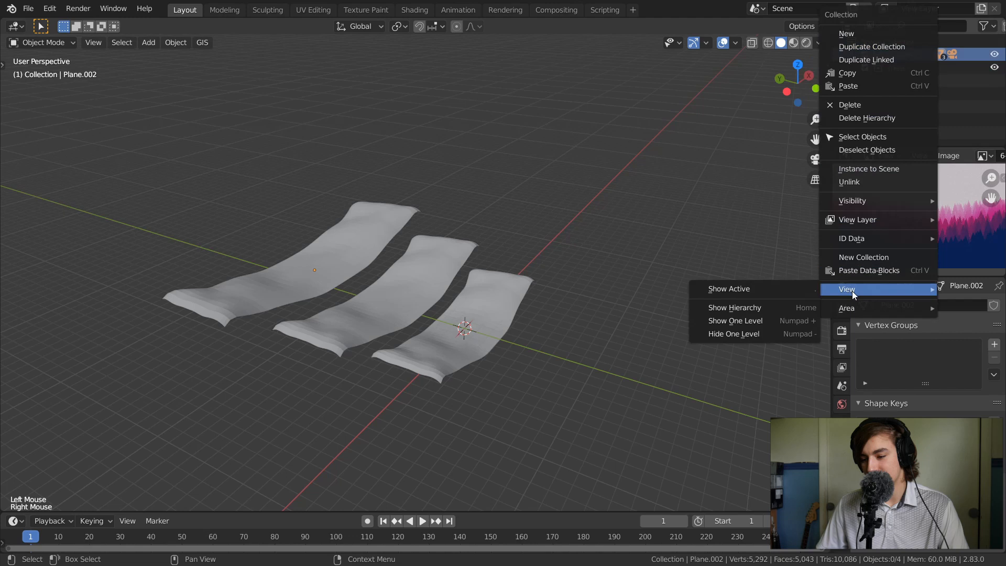
pyautogui.doubleClick(902, 54)
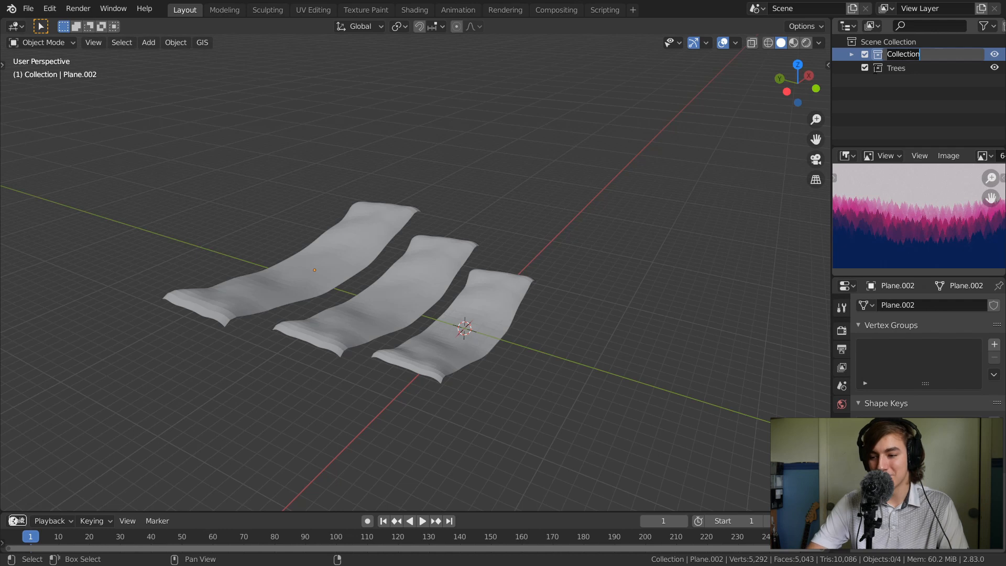
pyautogui.write('Sce')
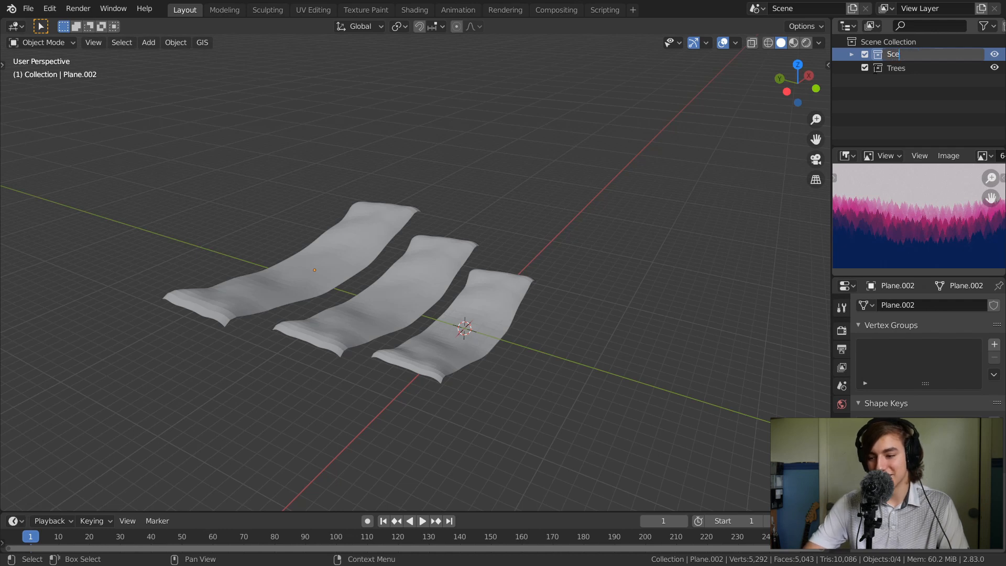
pyautogui.write('ne Se')
pyautogui.press('Return')
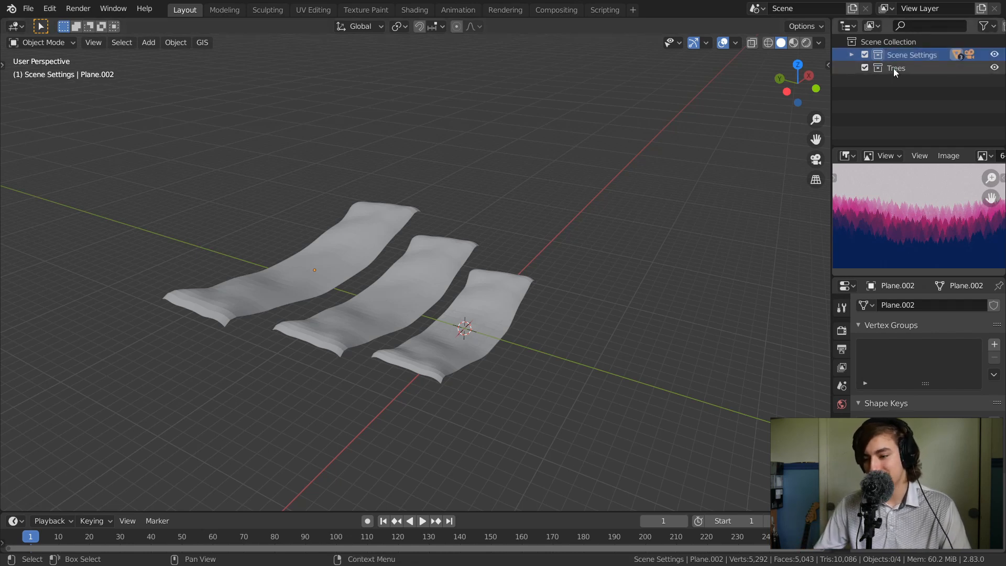
# - Make the Trees collection active and exclude the Scene Settings collection from the view layer
pyautogui.click(897, 68)
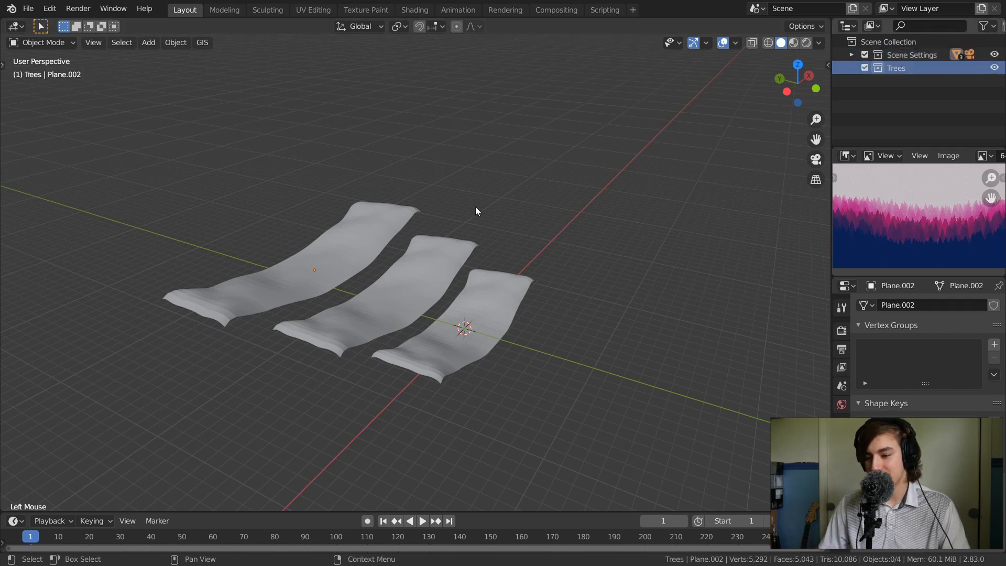
pyautogui.click(865, 55)
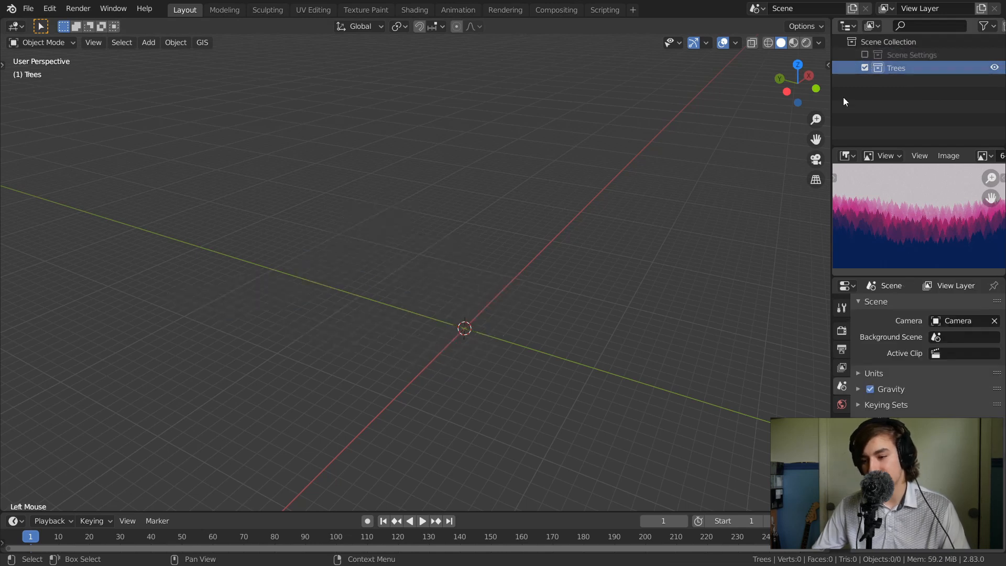
pyautogui.moveTo(592, 255); pyautogui.dragTo(498, 219, button='middle')
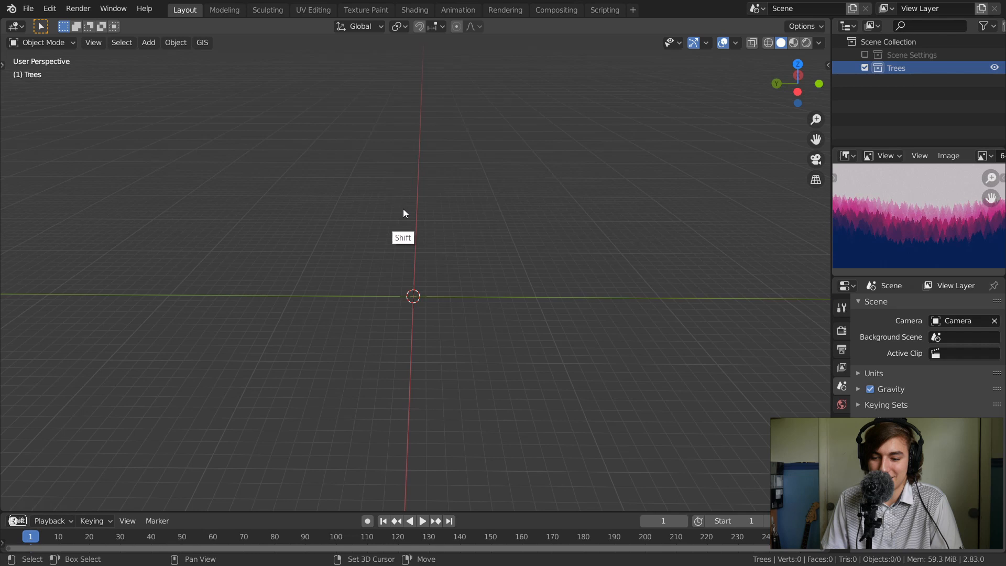
# - Add a cone mesh to the Trees collection and set its vertex count to 500
pyautogui.hotkey('shift', 'a')
pyautogui.moveTo(389, 36)
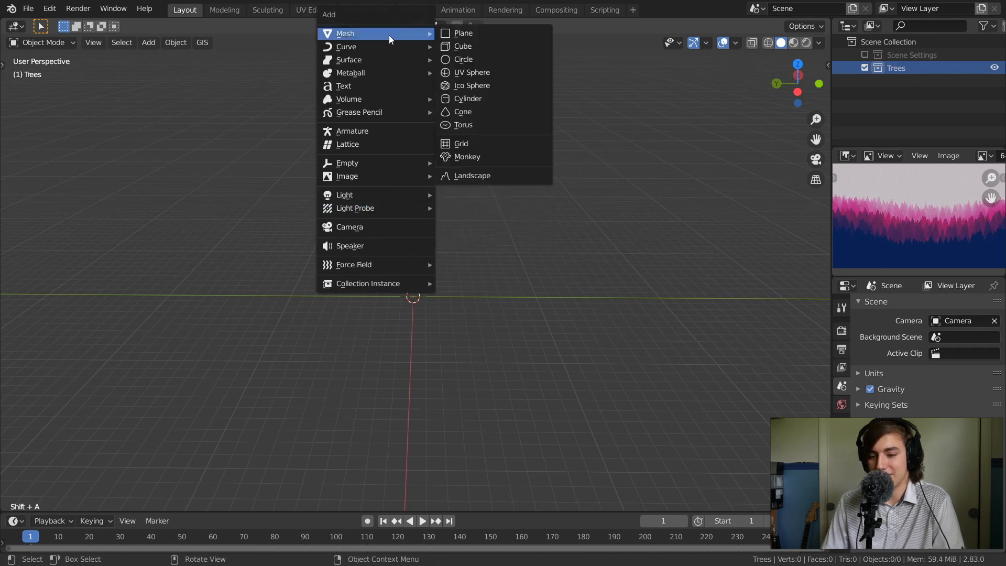
pyautogui.click(472, 111)
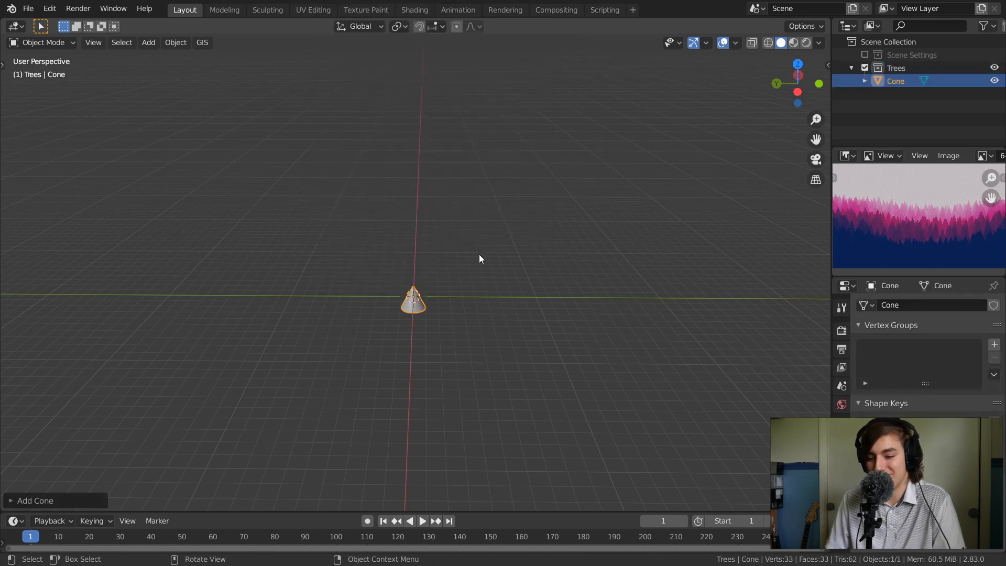
pyautogui.click(11, 504)
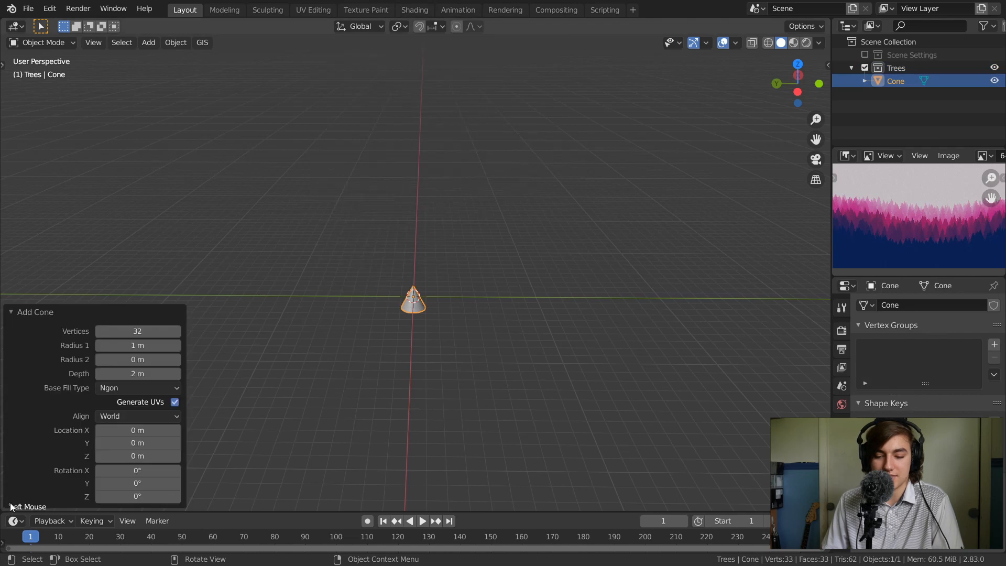
pyautogui.moveTo(131, 331); pyautogui.dragTo(529, 333)
pyautogui.keyDown('ctrl'); pyautogui.moveTo(406, 320); pyautogui.dragTo(534, 225, button='middle'); pyautogui.keyUp('ctrl')
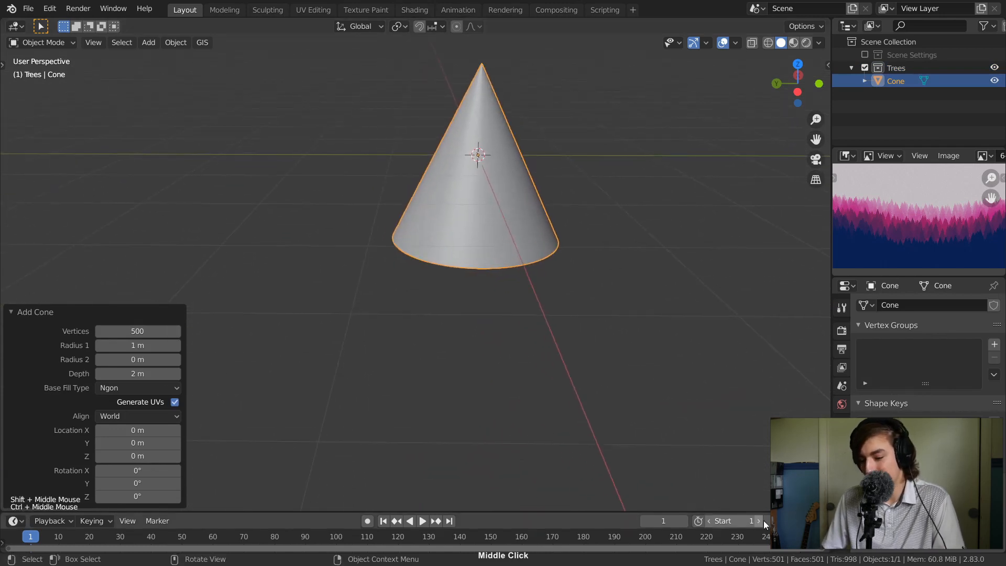
# - Set the new cone's vertex count to 32
pyautogui.click(139, 331)
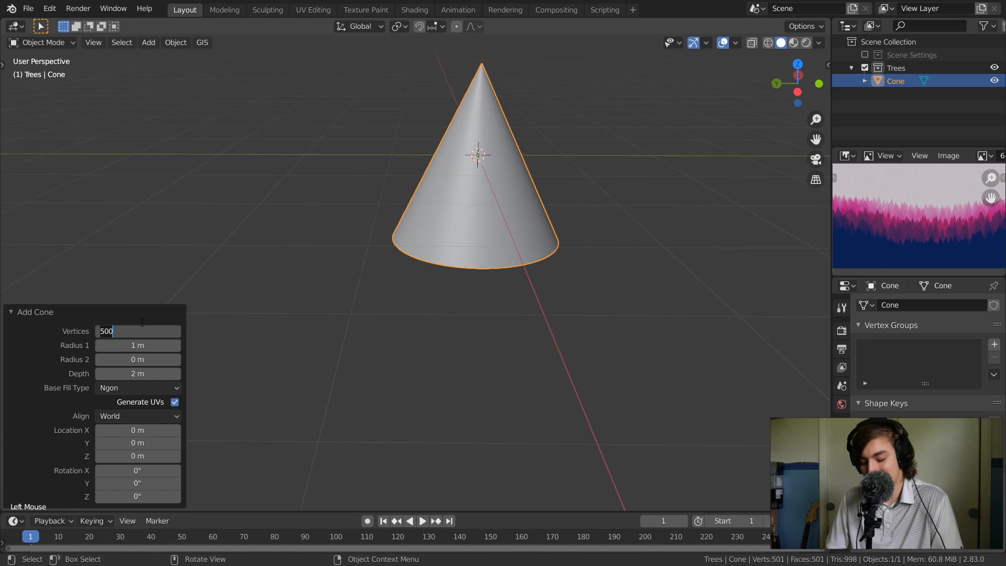
pyautogui.write('32')
pyautogui.press('Return')
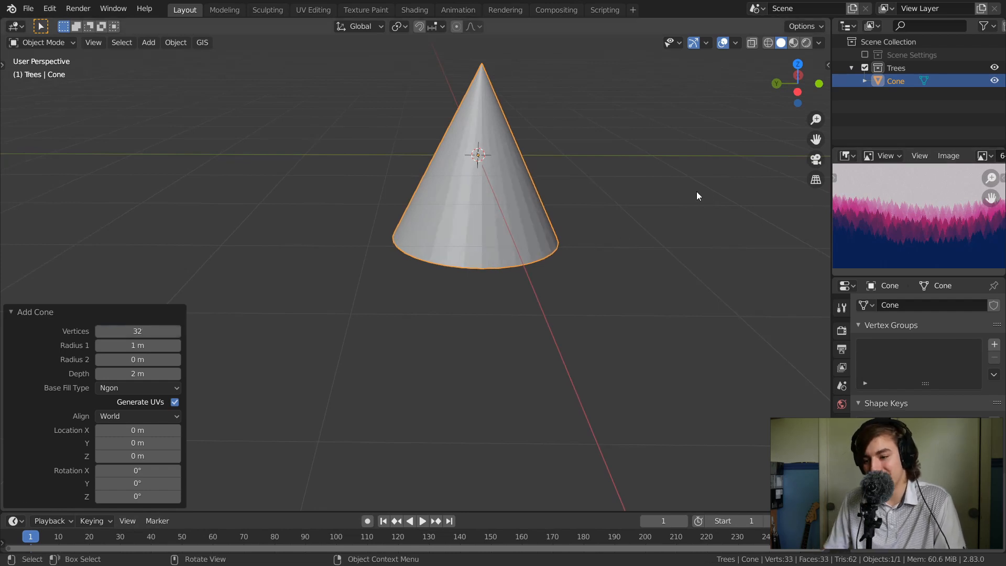
pyautogui.moveTo(543, 187); pyautogui.dragTo(461, 210, button='middle')
pyautogui.press('KP_Decimal')
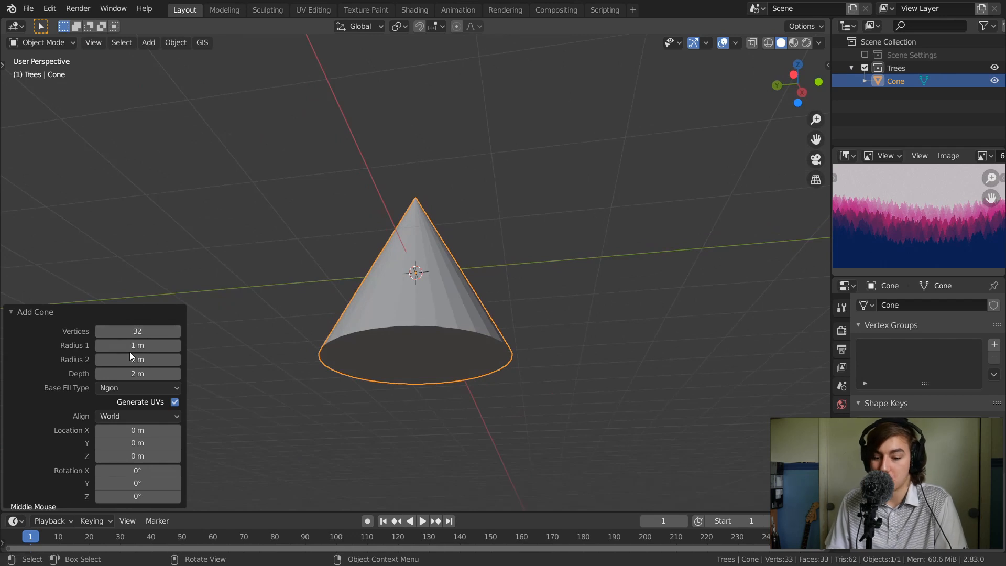
pyautogui.moveTo(132, 359); pyautogui.dragTo(99, 338)
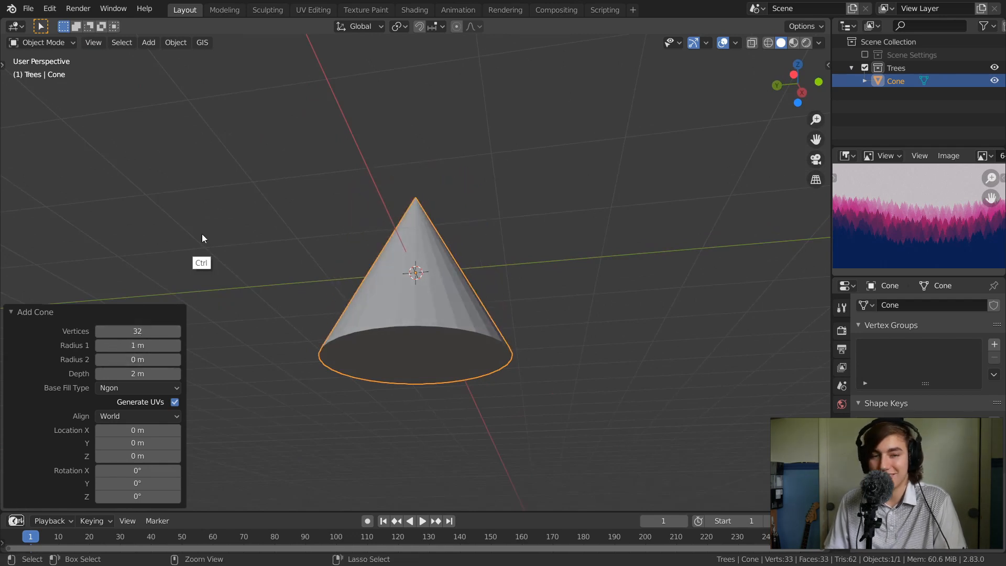
# - Rename the Cone object in the Trees collection as tree
pyautogui.doubleClick(431, 247)
pyautogui.moveTo(431, 247); pyautogui.dragTo(524, 272, button='middle')
pyautogui.doubleClick(898, 83)
pyautogui.write('tree')
pyautogui.press('Return')
pyautogui.keyDown('ctrl'); pyautogui.moveTo(404, 284); pyautogui.dragTo(397, 326, button='middle'); pyautogui.keyUp('ctrl')
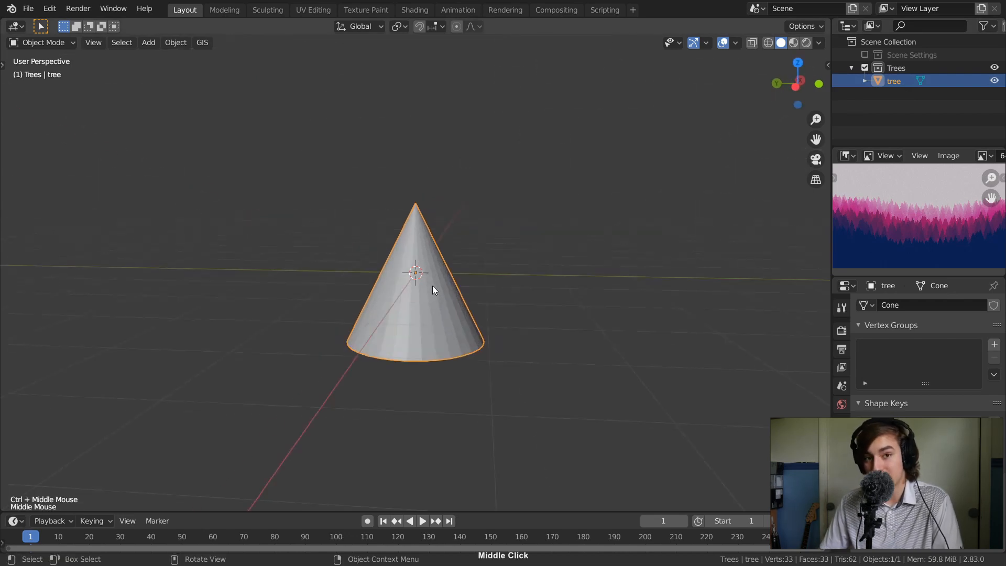
# - Move the tree straight up along the Z axis in several passes, well above the world origin
pyautogui.press('Tab')
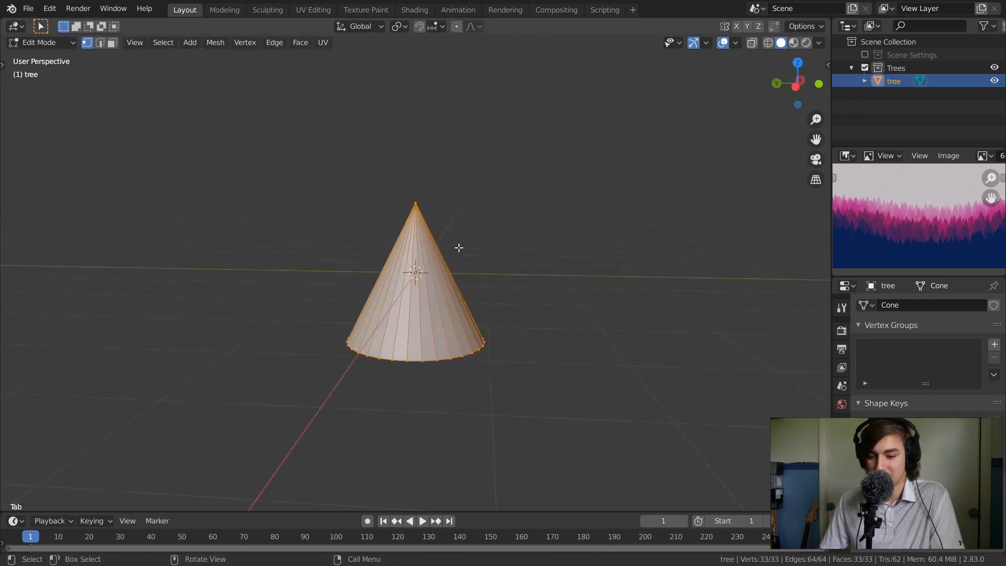
pyautogui.press('Tab')
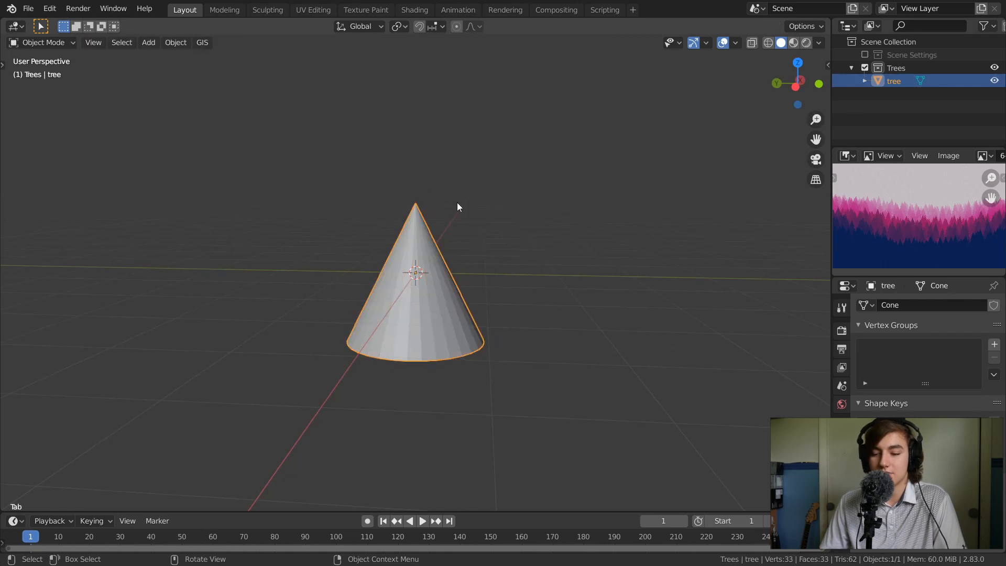
pyautogui.press('g')
pyautogui.press('z')
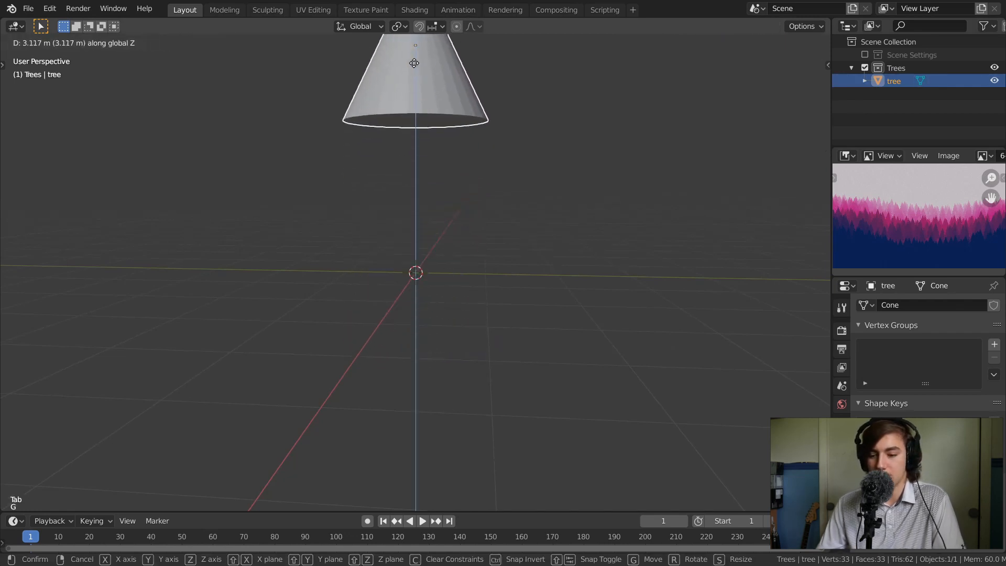
pyautogui.click(390, 218)
pyautogui.press('g')
pyautogui.press('z')
pyautogui.click(388, 92)
pyautogui.keyDown('ctrl'); pyautogui.moveTo(395, 127); pyautogui.dragTo(391, 217, button='middle'); pyautogui.keyUp('ctrl')
pyautogui.press('g')
pyautogui.press('z')
pyautogui.click(406, 119)
pyautogui.moveTo(409, 123)
pyautogui.keyDown('ctrl'); pyautogui.mouseDown(button='middle')
pyautogui.moveTo(399, 171)
pyautogui.moveTo(418, 123)
pyautogui.mouseUp(button='middle'); pyautogui.keyUp('ctrl')
pyautogui.press('g')
pyautogui.press('z')
pyautogui.click(439, 111)
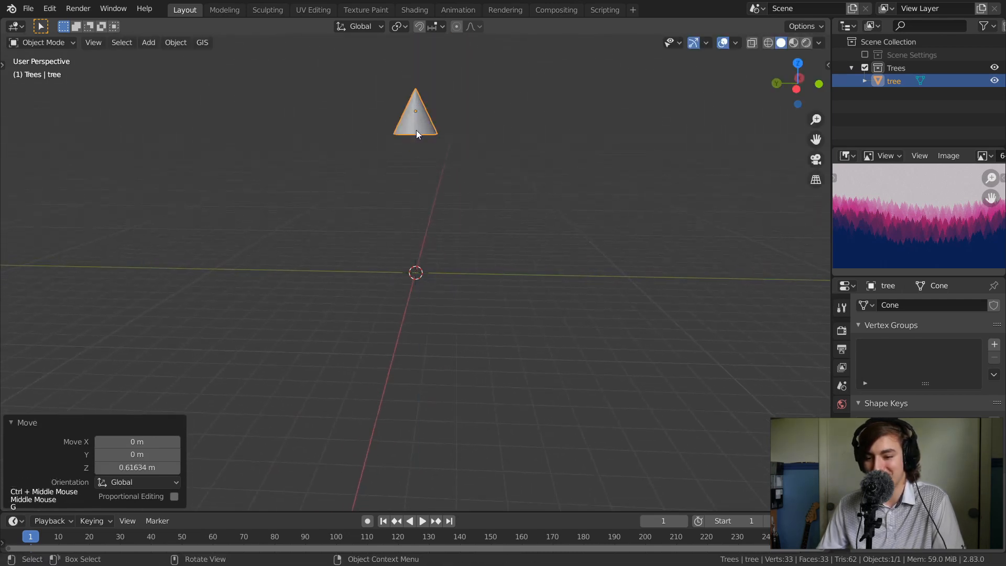
# - Enter Edit Mode on the tree and try to move a single vertex of the cone's base
pyautogui.press('Tab')
pyautogui.keyDown('ctrl'); pyautogui.moveTo(478, 128); pyautogui.dragTo(416, 106, button='middle'); pyautogui.keyUp('ctrl')
pyautogui.click(391, 121)
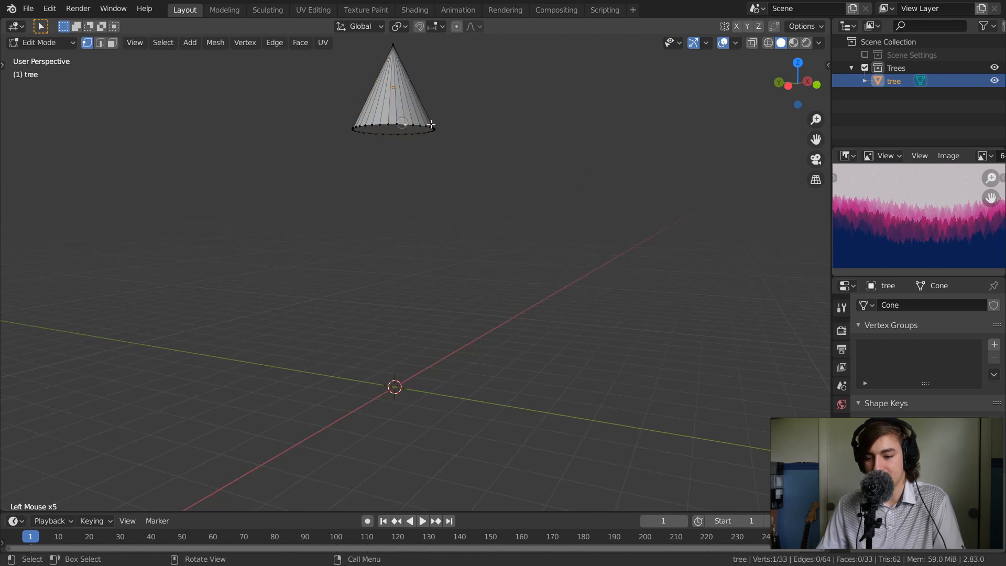
pyautogui.press('g')
pyautogui.rightClick(431, 98)
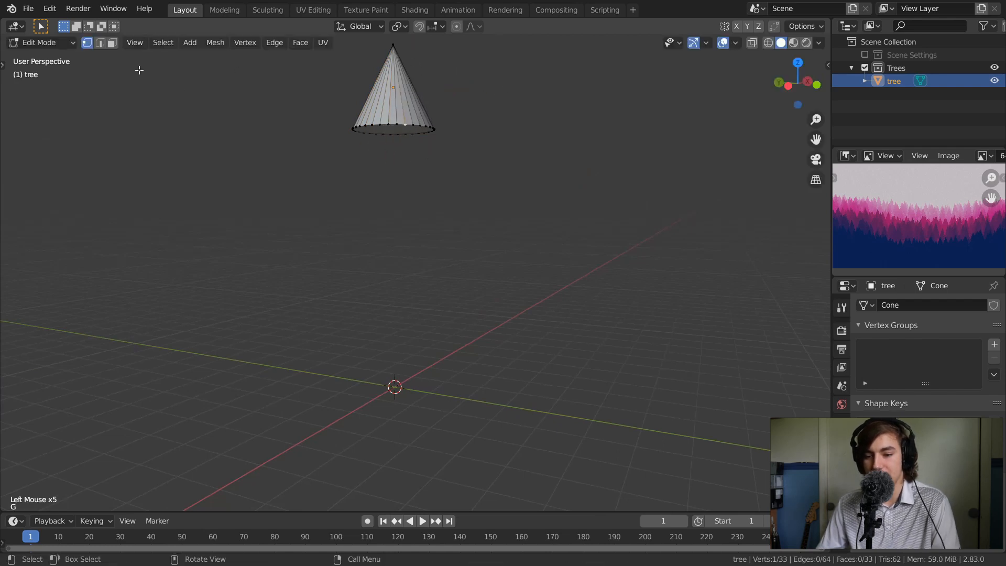
# - Switch to face selection, select the cone's base face and lower it about 0.74 m along Z
pyautogui.moveTo(360, 70); pyautogui.dragTo(380, 50, button='middle')
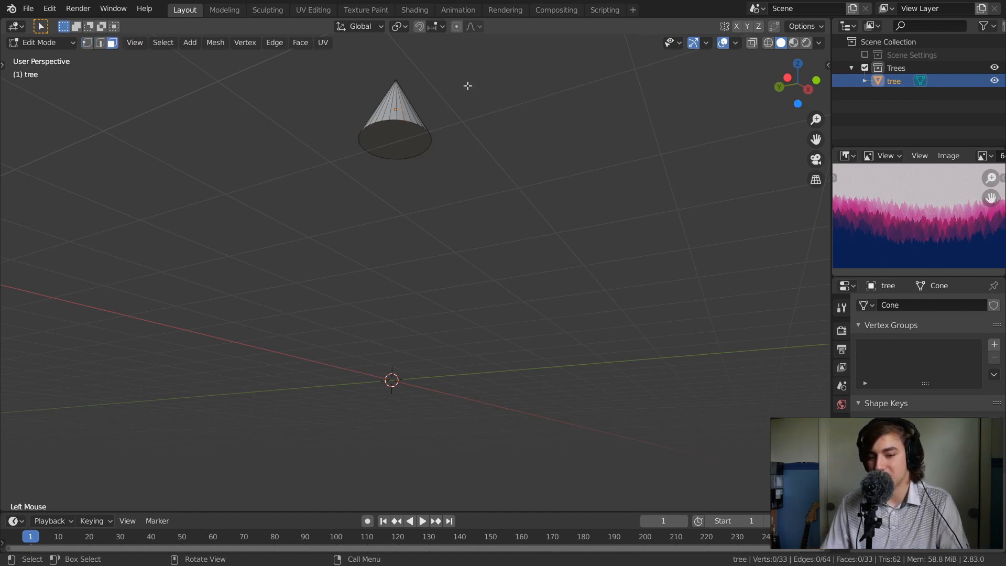
pyautogui.click(389, 141)
pyautogui.moveTo(476, 205); pyautogui.dragTo(572, 289, button='middle')
pyautogui.keyDown('ctrl'); pyautogui.moveTo(444, 161); pyautogui.dragTo(490, 152, button='middle'); pyautogui.keyUp('ctrl')
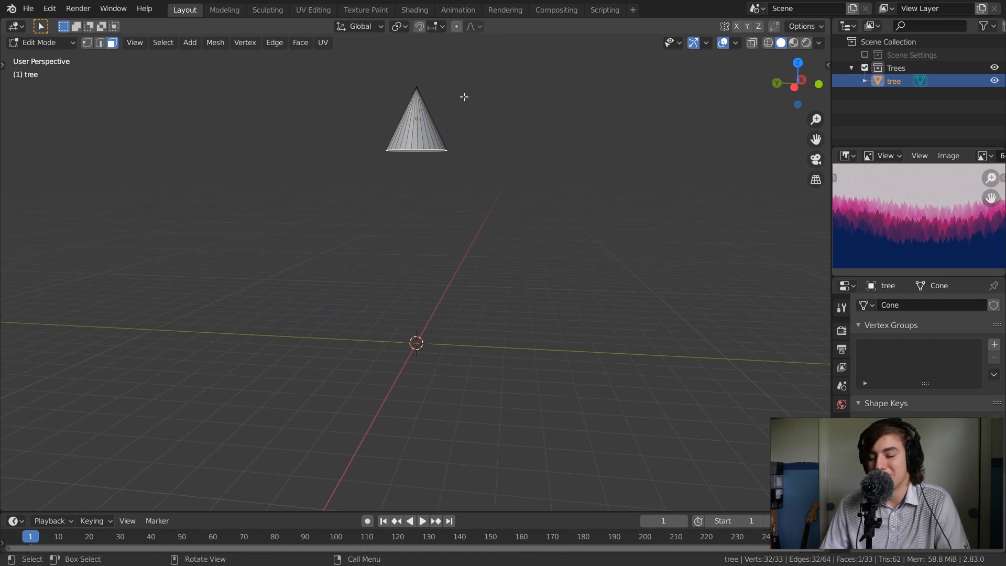
pyautogui.press('g')
pyautogui.press('z')
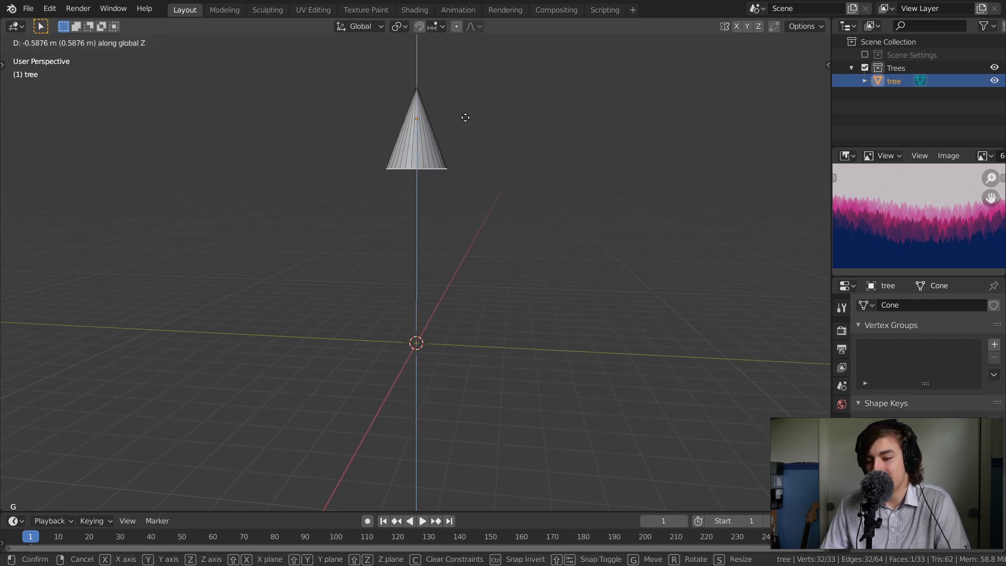
pyautogui.click(464, 119)
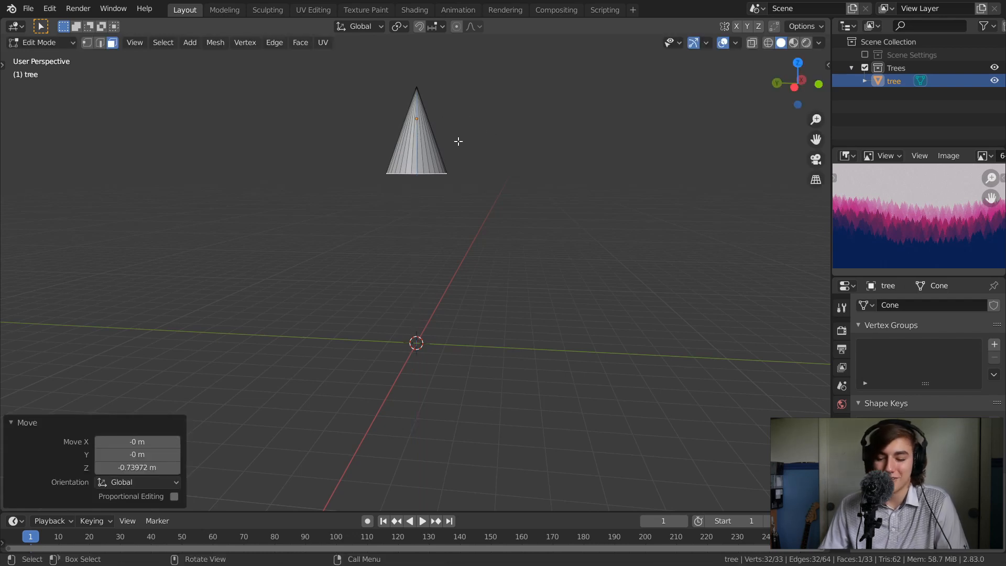
pyautogui.moveTo(464, 135); pyautogui.dragTo(464, 182, button='middle')
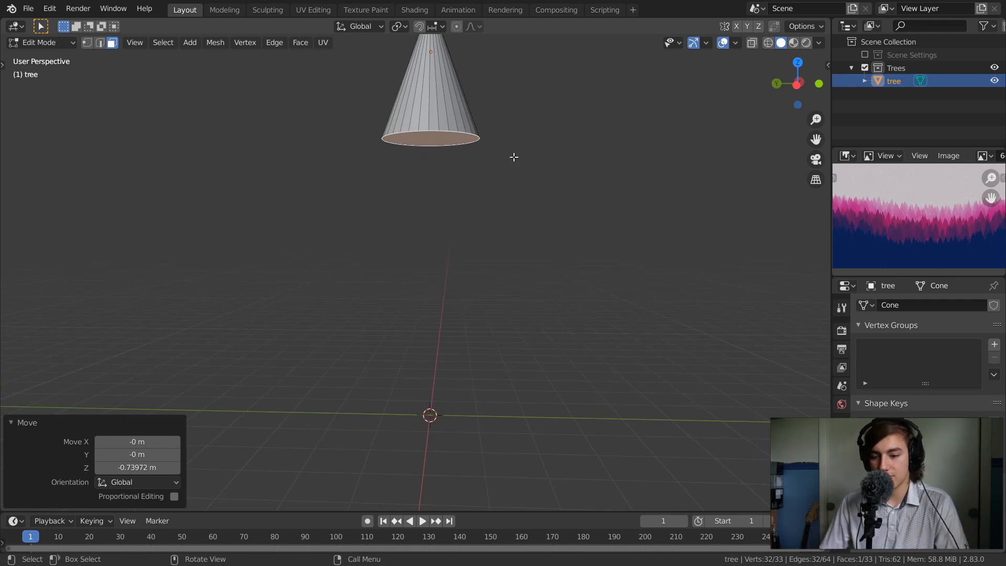
pyautogui.press('s')
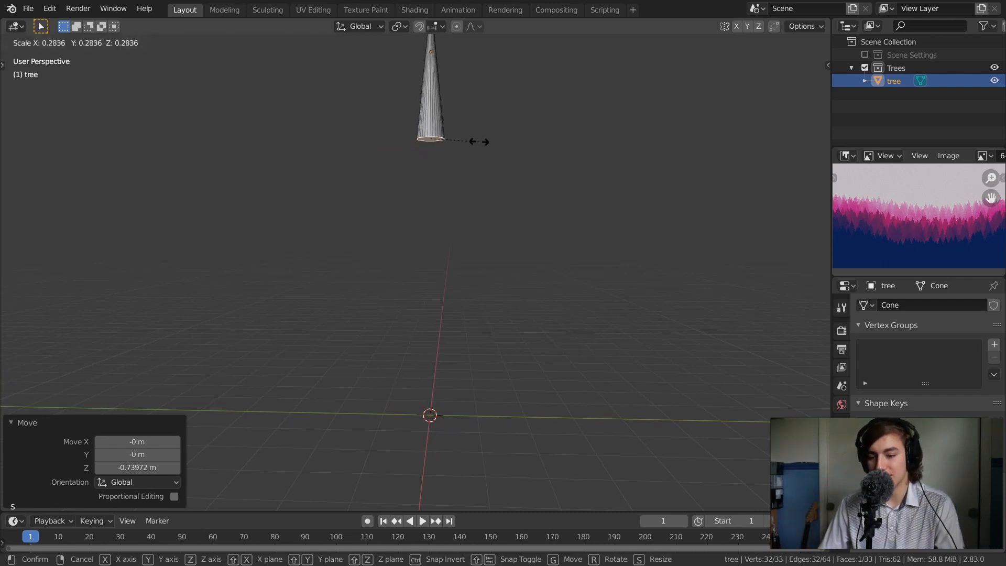
pyautogui.click(521, 129)
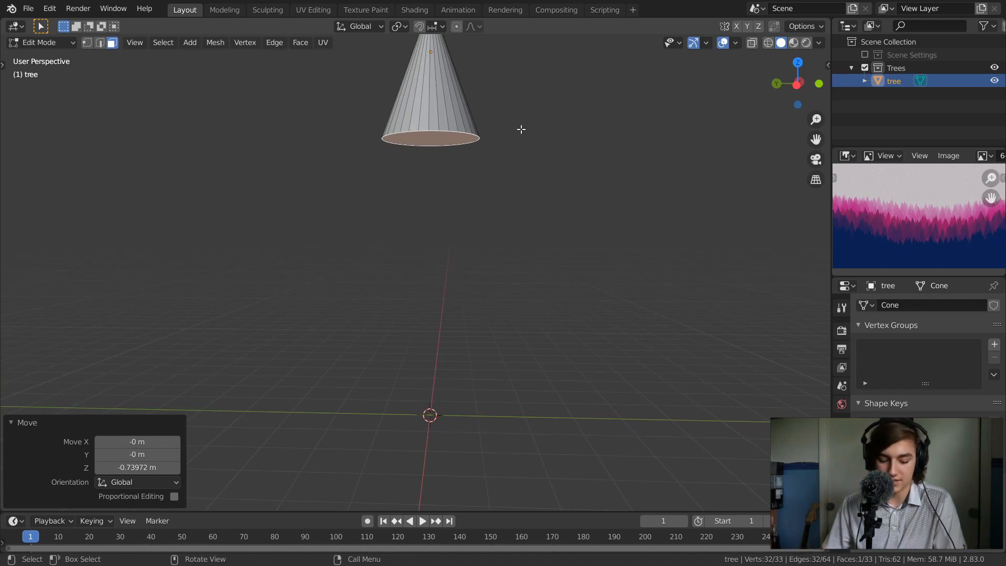
# - Inset the cone's base face with a thickness of about 0.34 m
pyautogui.press('t')
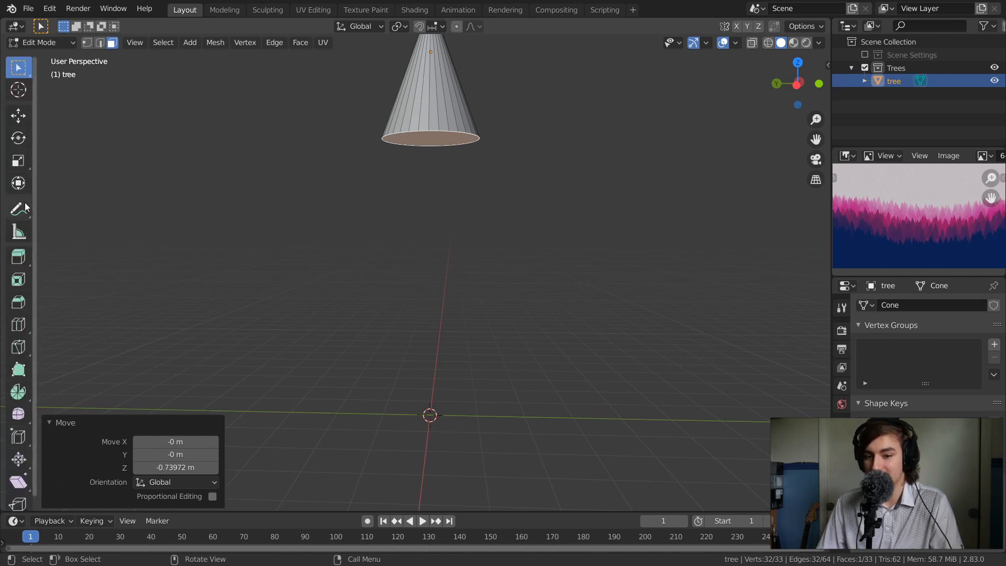
pyautogui.moveTo(24, 211); pyautogui.dragTo(24, 203, button='middle')
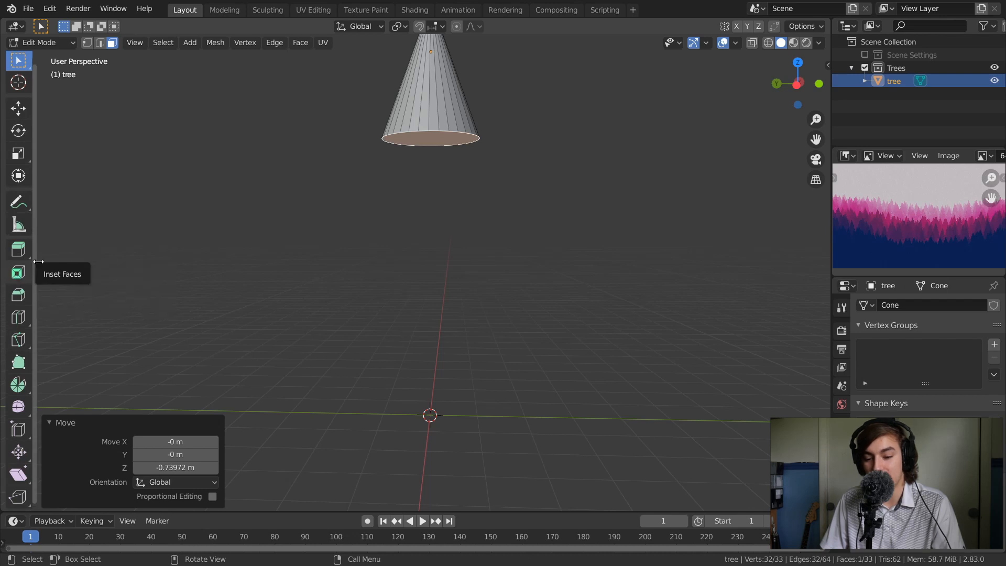
pyautogui.press('t')
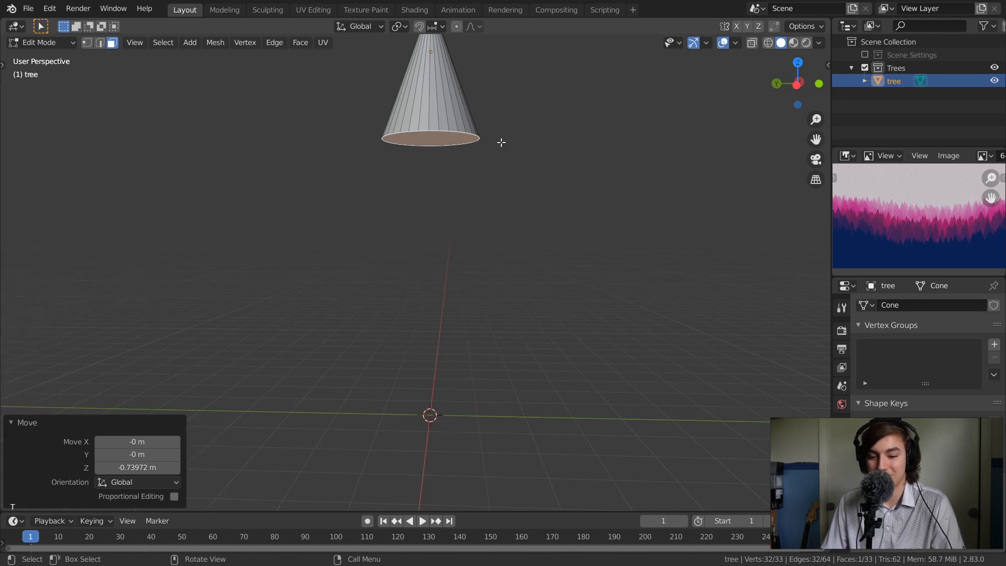
pyautogui.press('t')
pyautogui.press('t')
pyautogui.press('t')
pyautogui.press('t')
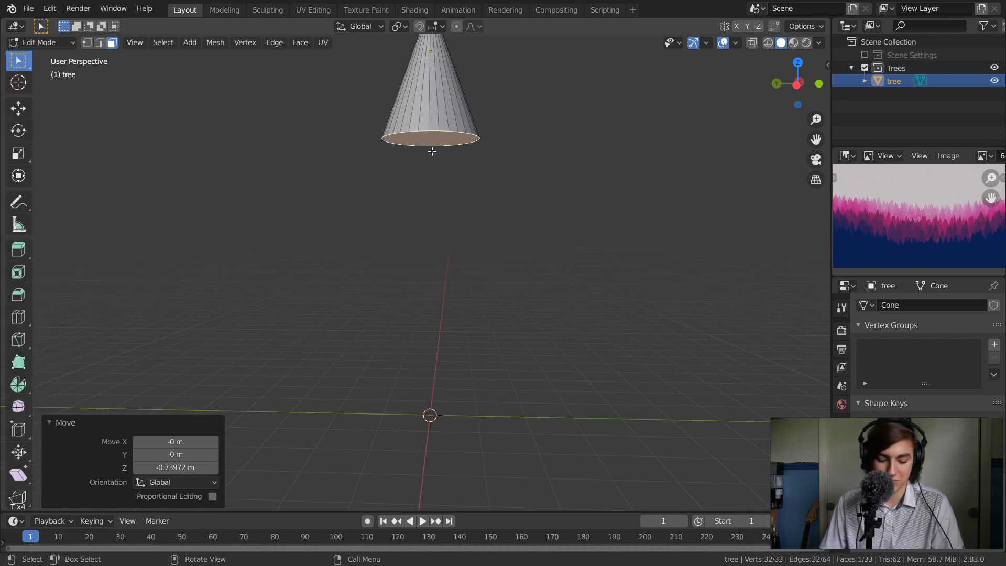
pyautogui.press('i')
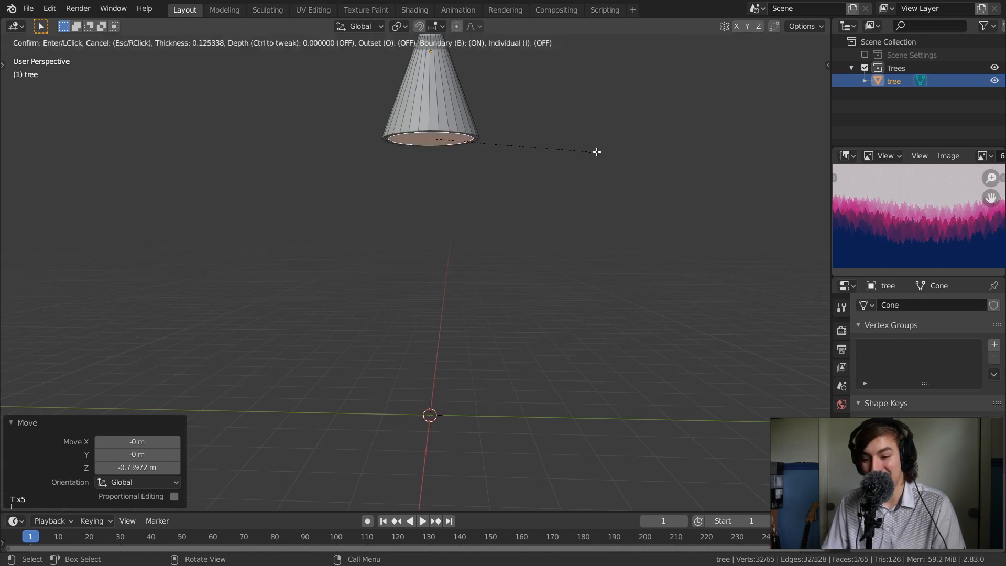
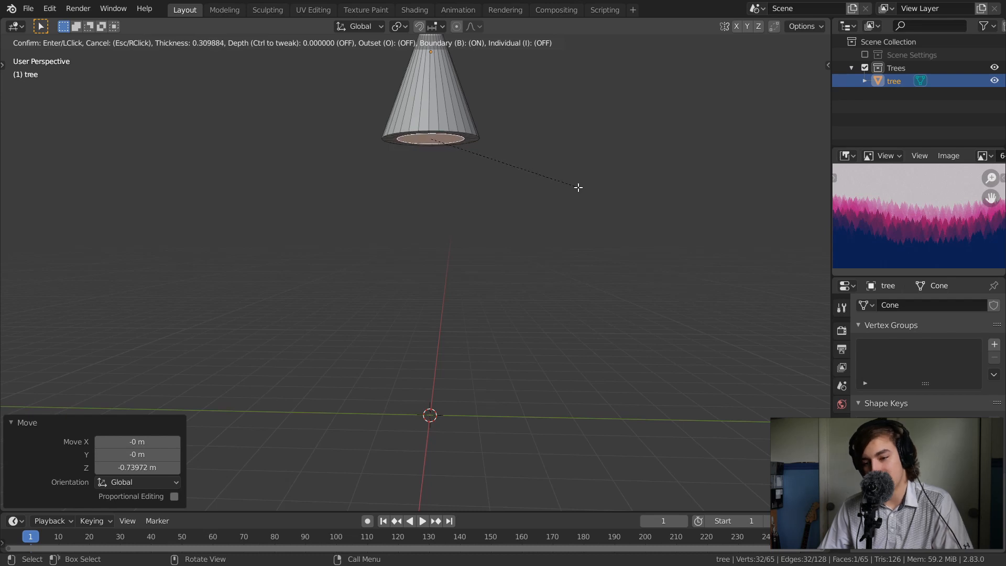
pyautogui.click(577, 187)
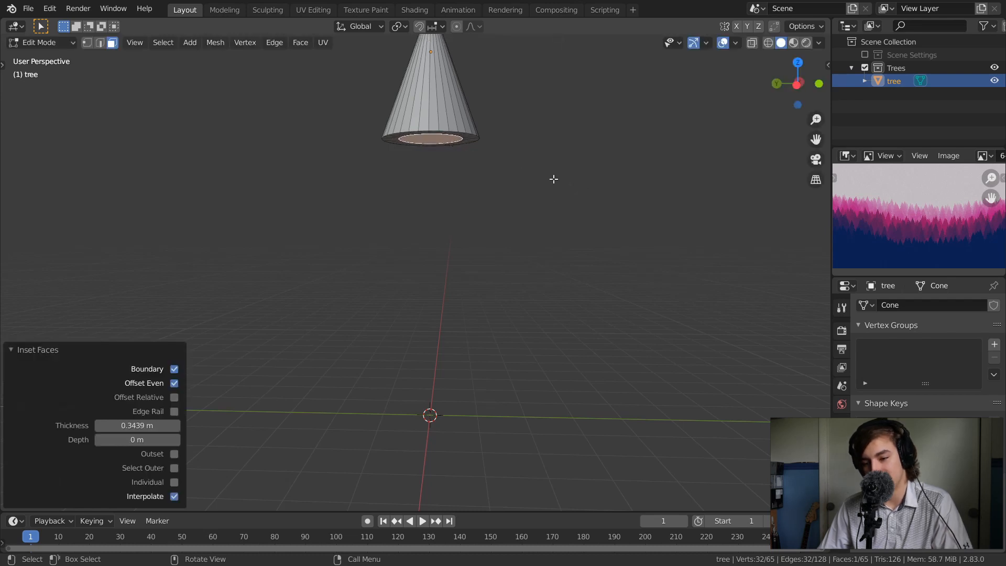
pyautogui.moveTo(504, 113); pyautogui.dragTo(500, 232, button='middle')
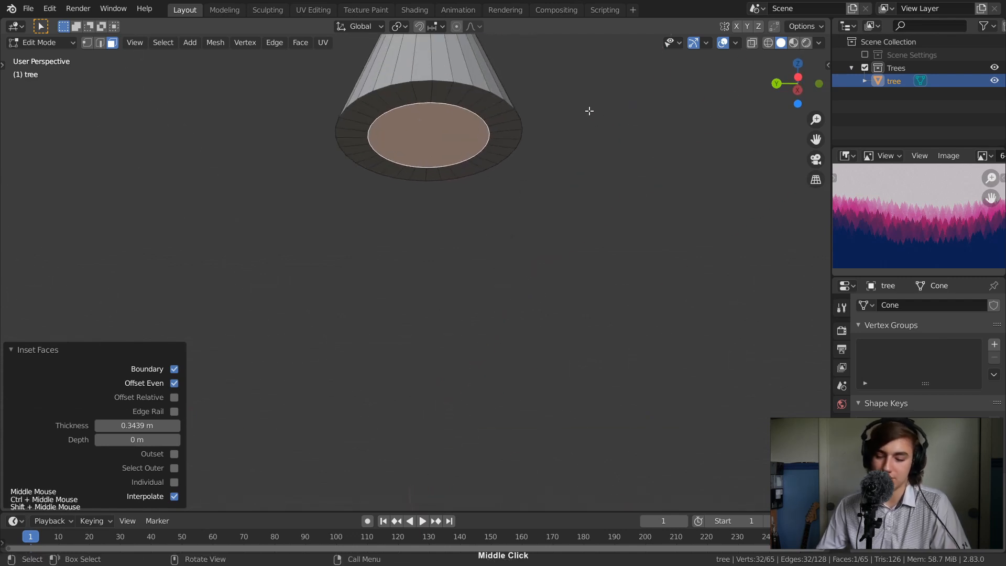
pyautogui.press('s')
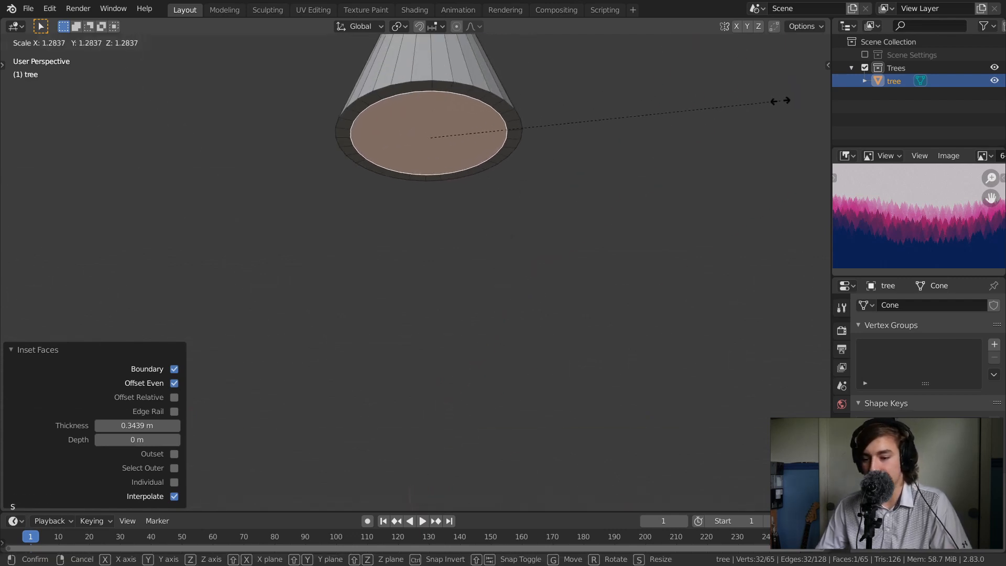
pyautogui.click(674, 101)
# - Scale the inset base face up uniformly by a factor of about 1.106
pyautogui.moveTo(674, 102); pyautogui.dragTo(600, 156, button='middle')
pyautogui.moveTo(532, 141)
pyautogui.mouseDown(button='middle')
pyautogui.moveTo(545, 137)
pyautogui.moveTo(526, 145)
pyautogui.moveTo(535, 148)
pyautogui.mouseUp(button='middle')
pyautogui.keyDown('ctrl'); pyautogui.moveTo(928, 220); pyautogui.dragTo(945, 159, button='middle'); pyautogui.keyUp('ctrl')
pyautogui.keyDown('ctrl'); pyautogui.moveTo(914, 254); pyautogui.dragTo(941, 214, button='middle'); pyautogui.keyUp('ctrl')
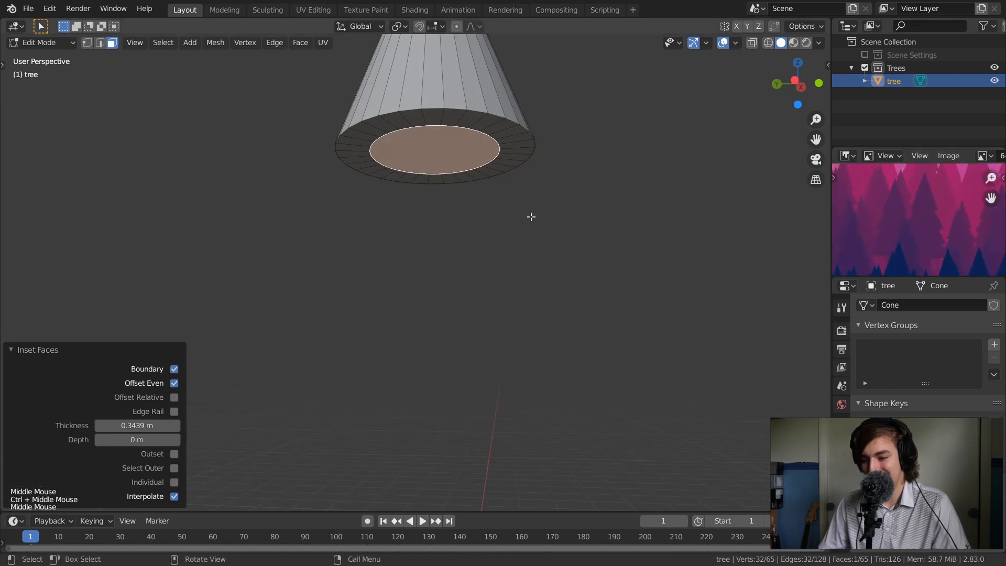
pyautogui.moveTo(529, 216); pyautogui.dragTo(530, 260, button='middle')
pyautogui.press('s')
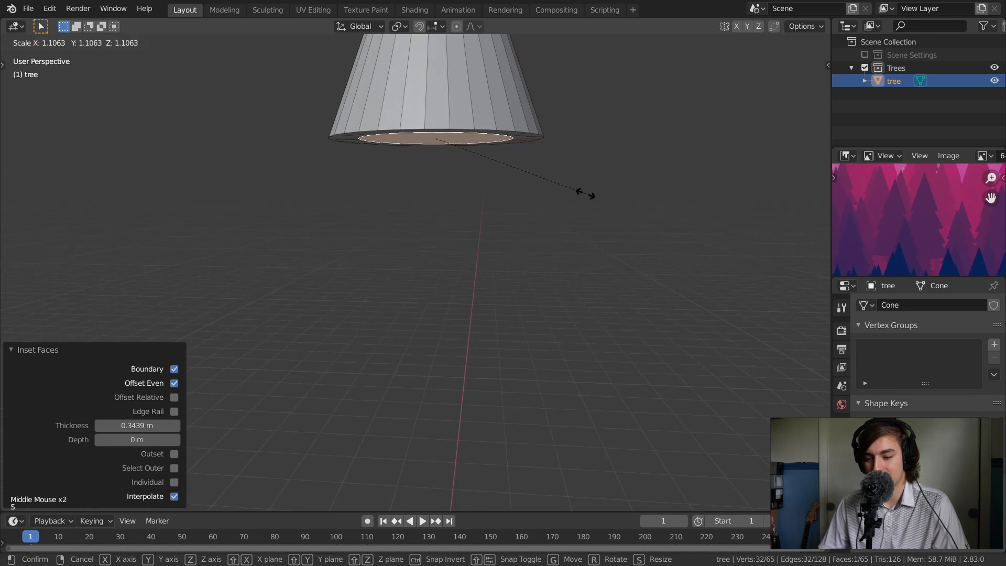
pyautogui.click(573, 192)
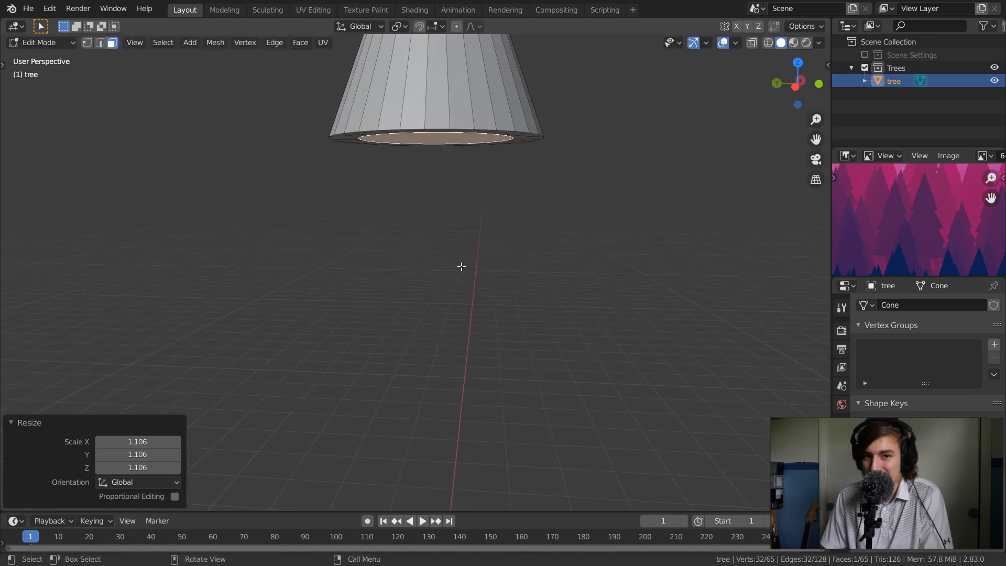
# - Extrude the inset base face about 1.58 m downward to begin the tree's second tier
pyautogui.moveTo(612, 216); pyautogui.dragTo(586, 213, button='middle')
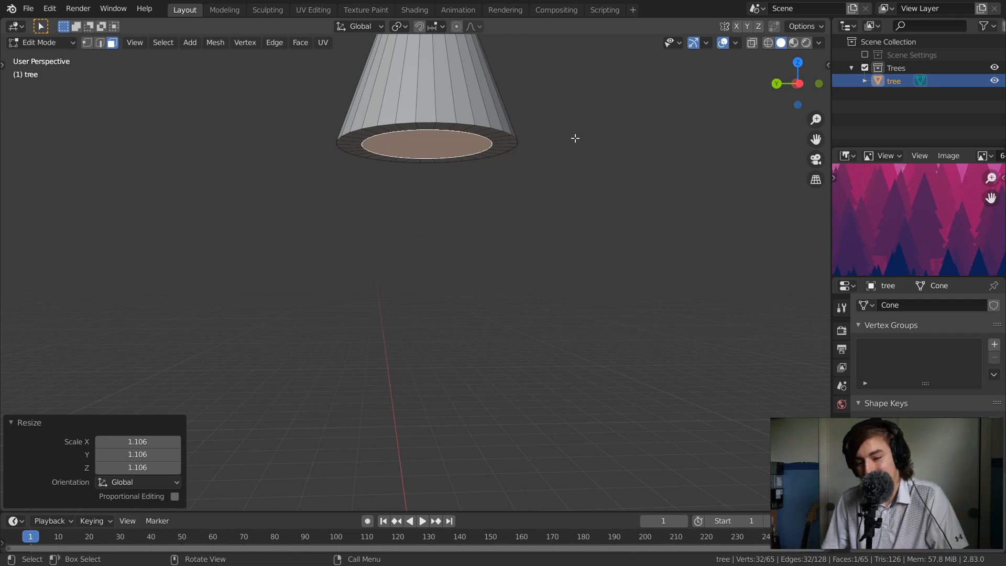
pyautogui.press('t')
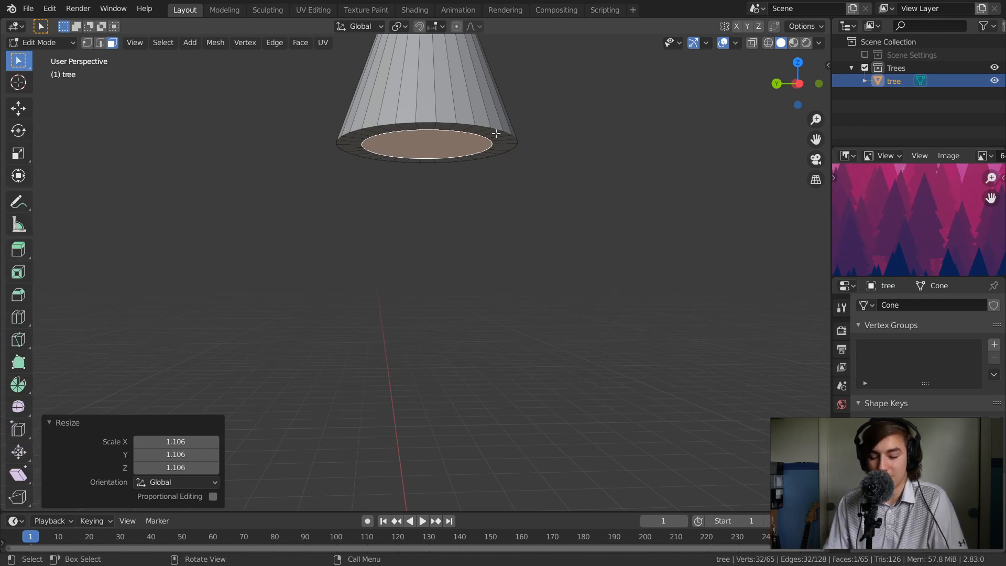
pyautogui.press('e')
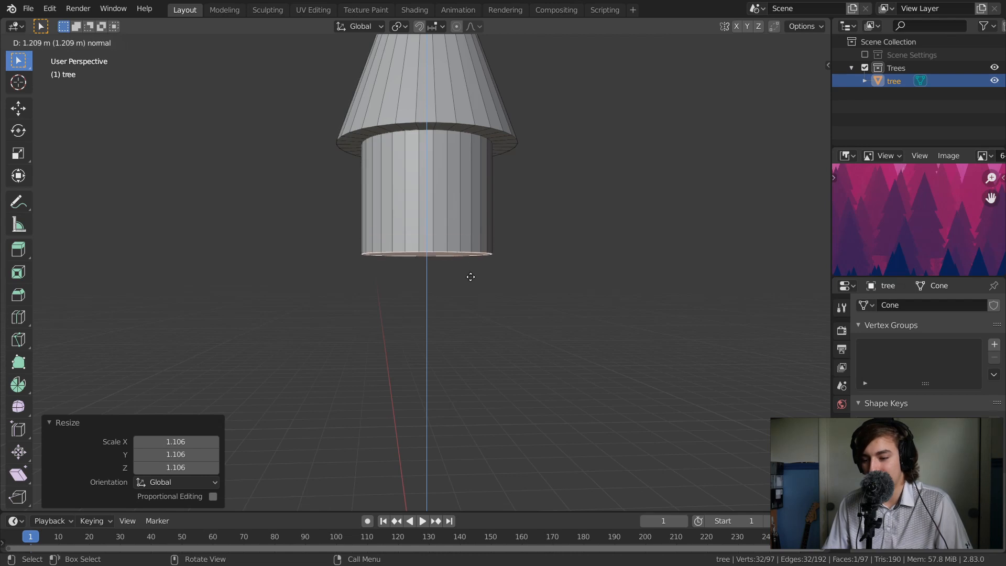
pyautogui.click(468, 306)
# - Flare the second tier by scaling its bottom face up about 1.96, then refine it by factors of 0.924 and 1.081
pyautogui.moveTo(517, 213); pyautogui.dragTo(559, 227, button='middle')
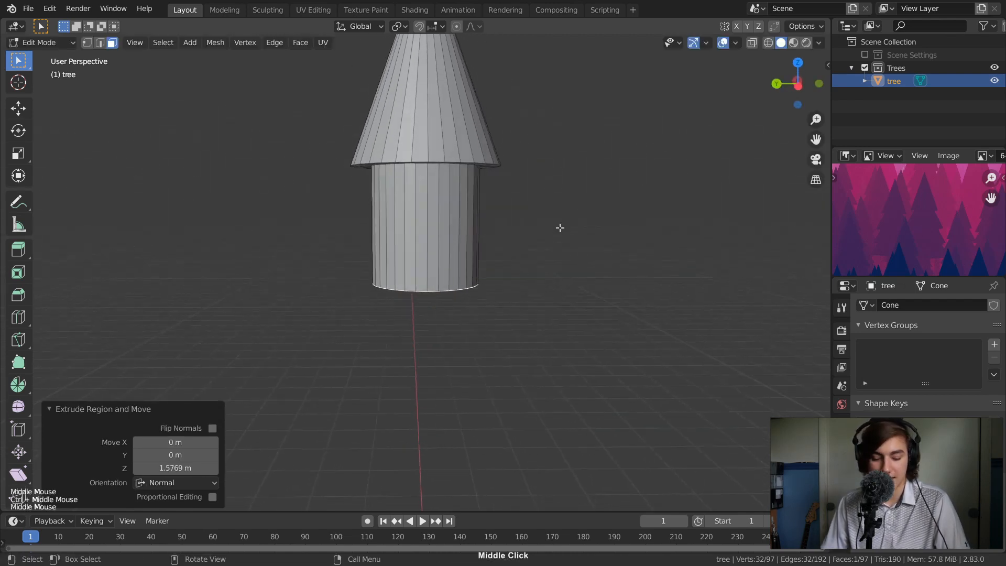
pyautogui.press('s')
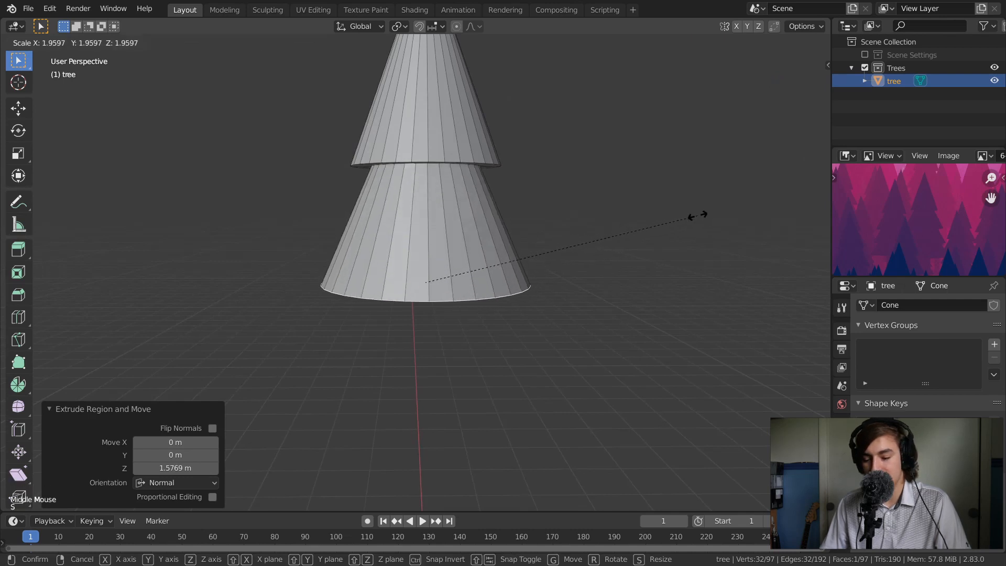
pyautogui.click(696, 213)
pyautogui.moveTo(637, 231); pyautogui.dragTo(634, 253, button='middle')
pyautogui.press('s')
pyautogui.click(665, 258)
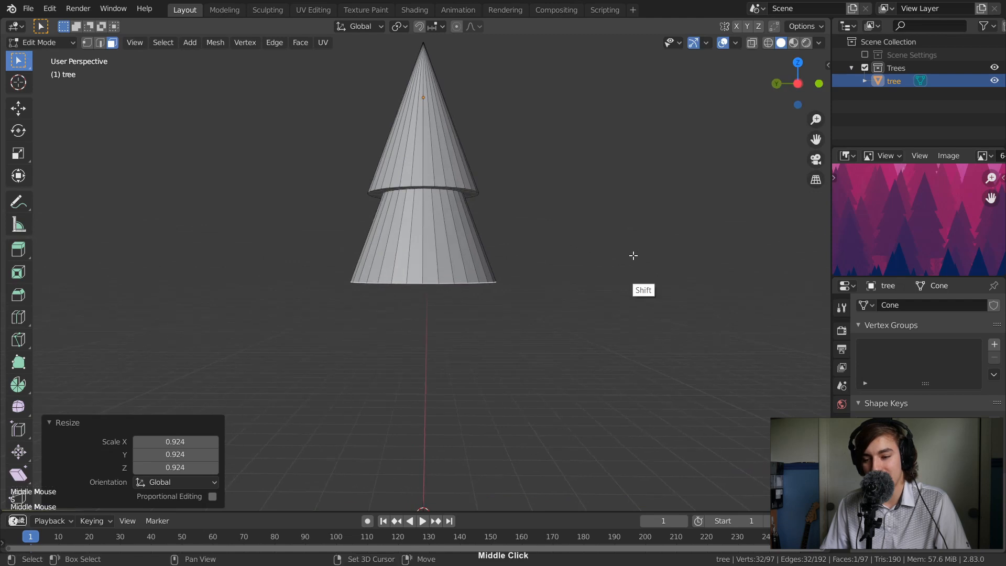
pyautogui.press('s')
pyautogui.click(645, 253)
# - Inset the second tier's bottom face by about 0.58 m and extrude it downward for the third tier
pyautogui.moveTo(633, 244); pyautogui.dragTo(653, 176, button='middle')
pyautogui.press('i')
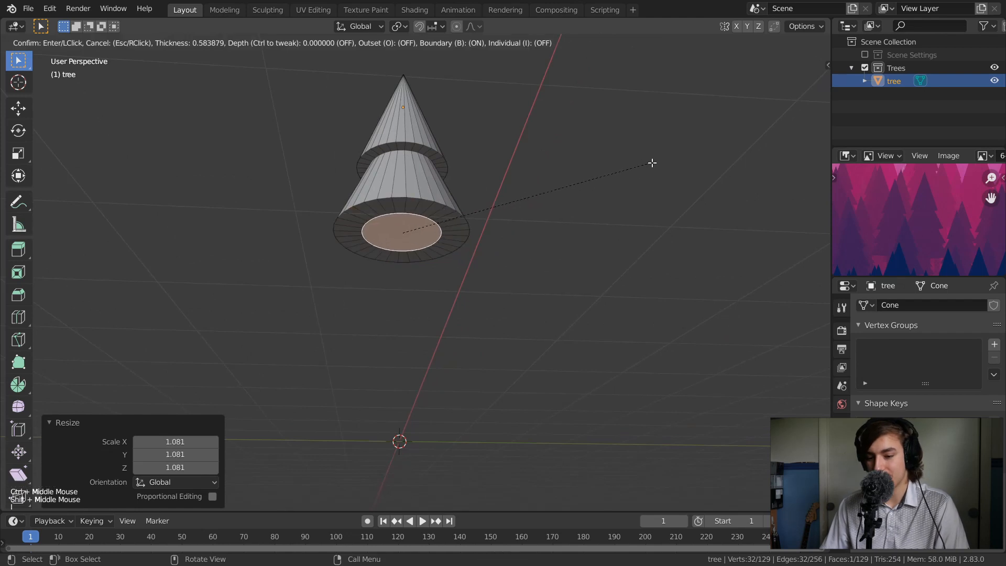
pyautogui.click(657, 161)
pyautogui.moveTo(593, 171); pyautogui.dragTo(537, 292, button='middle')
pyautogui.press('e')
pyautogui.click(534, 305)
# - Select only the third tier's bottom face and scale it up uniformly by about 1.577
pyautogui.press('a')
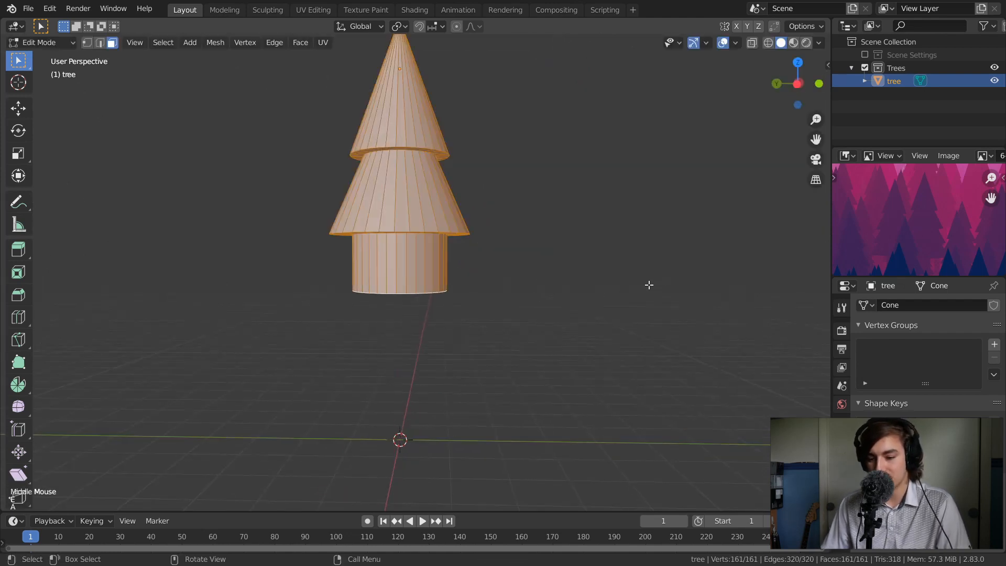
pyautogui.moveTo(582, 241); pyautogui.dragTo(398, 273, button='middle')
pyautogui.click(399, 273)
pyautogui.moveTo(511, 211); pyautogui.dragTo(488, 278, button='middle')
pyautogui.press('s')
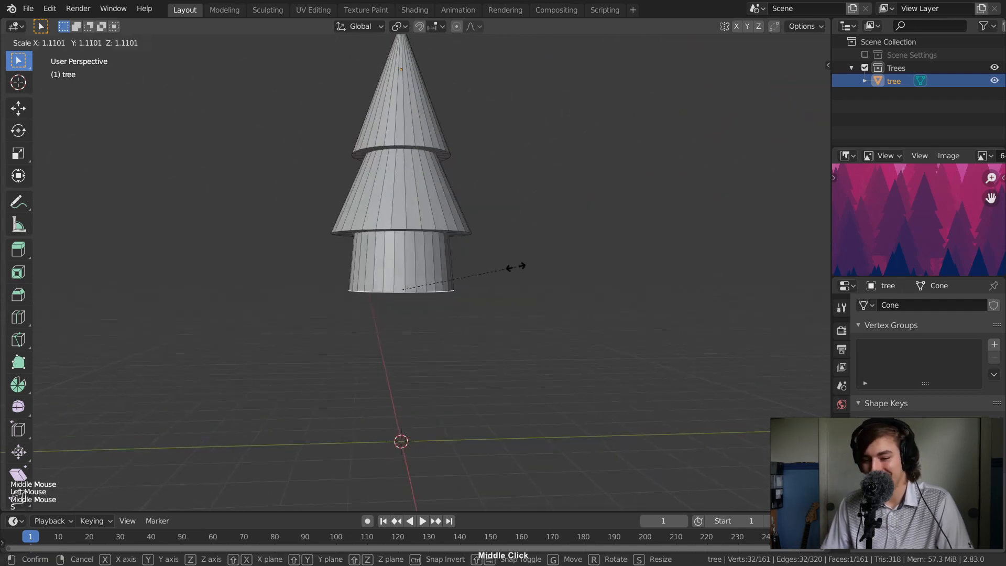
pyautogui.click(561, 251)
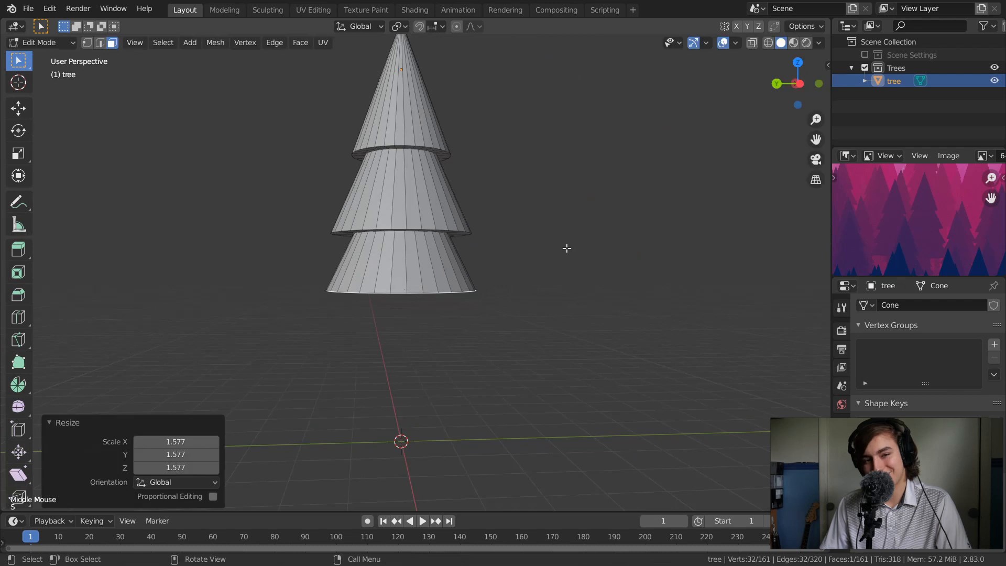
# - Inset the third tier's bottom face by about 0.62 m and extrude it about 0.63 m downward
pyautogui.moveTo(476, 281); pyautogui.dragTo(622, 200, button='middle')
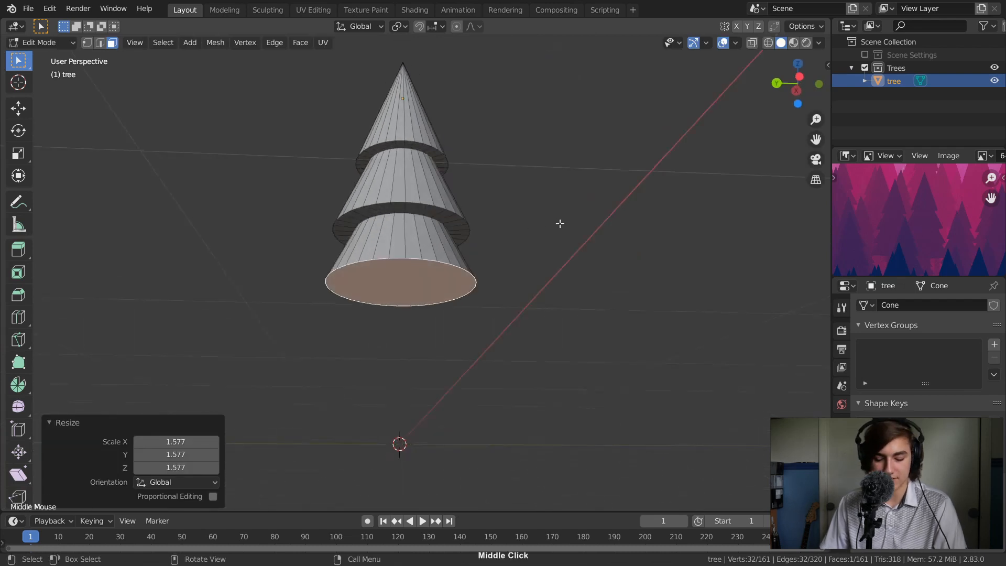
pyautogui.press('i')
pyautogui.click(524, 235)
pyautogui.press('e')
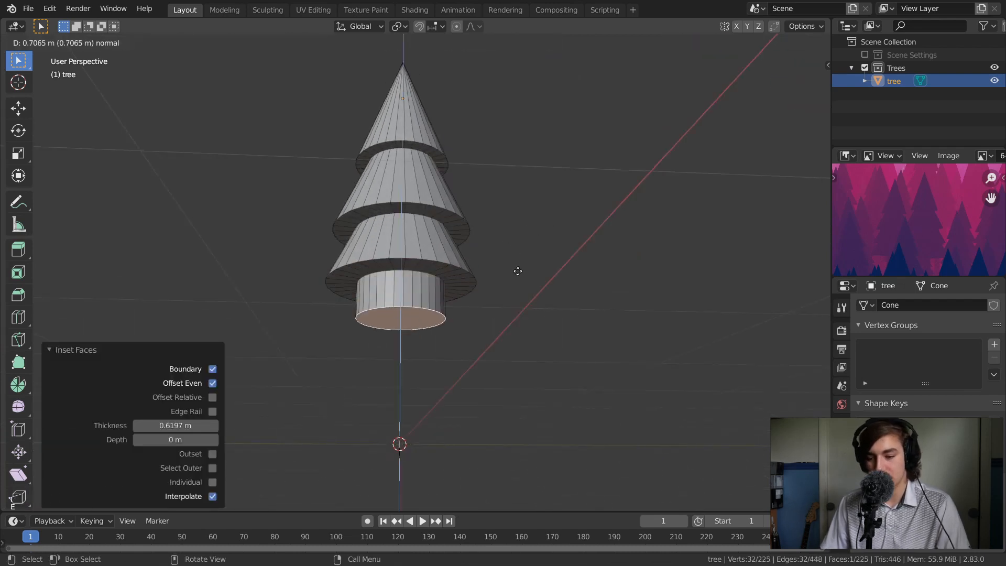
pyautogui.click(518, 272)
# - Scale the fourth tier's bottom face up by about 1.68 and lower it along Z by about 0.40 m plus 0.16 m
pyautogui.press('s')
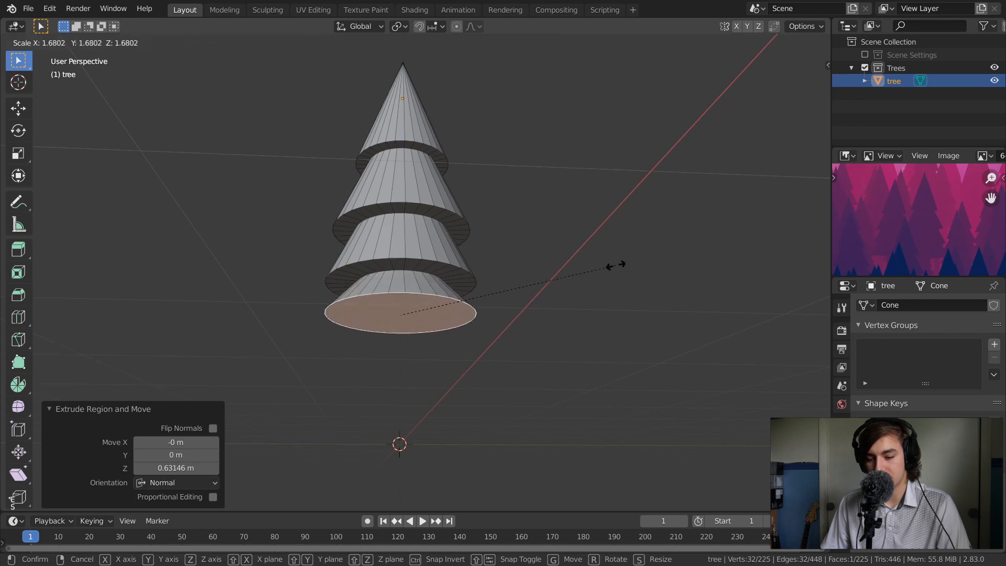
pyautogui.click(608, 268)
pyautogui.press('g')
pyautogui.press('z')
pyautogui.click(605, 282)
pyautogui.moveTo(605, 282); pyautogui.dragTo(536, 297, button='middle')
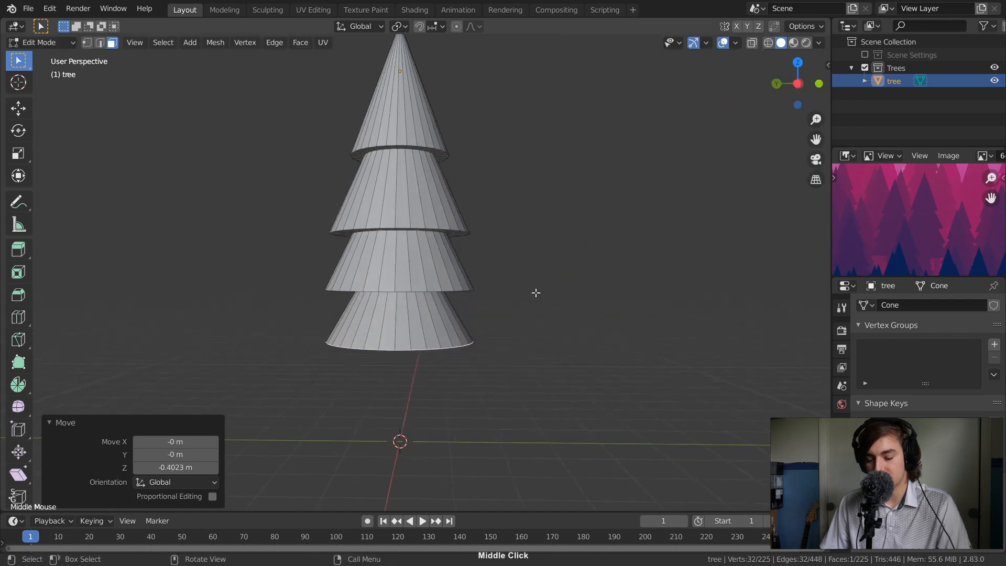
pyautogui.press('g')
pyautogui.press('z')
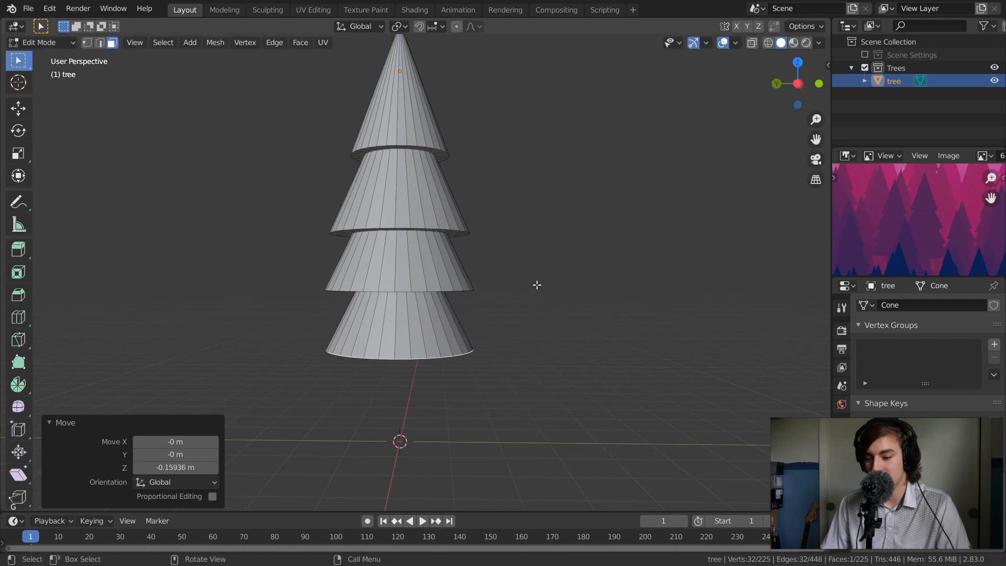
# - Enlarge the fourth tier's bottom face by 1.152, raise it slightly along Z and refine its size, finishing with a 0.963 scale
pyautogui.keyDown('shift'); pyautogui.moveTo(540, 285); pyautogui.dragTo(566, 241, button='middle'); pyautogui.keyUp('shift')
pyautogui.press('s')
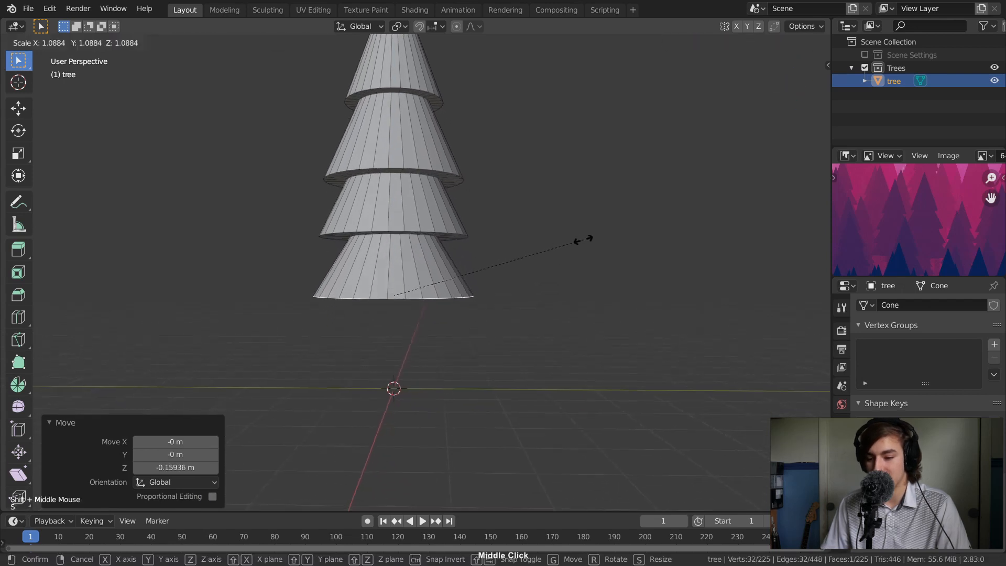
pyautogui.click(592, 235)
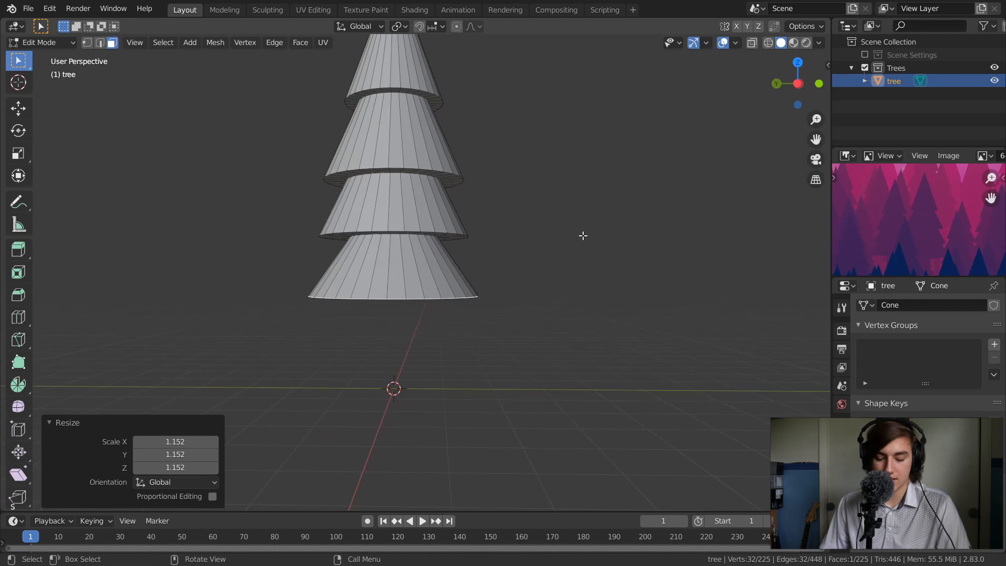
pyautogui.press('g')
pyautogui.press('z')
pyautogui.click(584, 223)
pyautogui.press('s')
pyautogui.click(581, 229)
pyautogui.press('s')
pyautogui.click(568, 224)
pyautogui.moveTo(568, 225); pyautogui.dragTo(586, 155, button='middle')
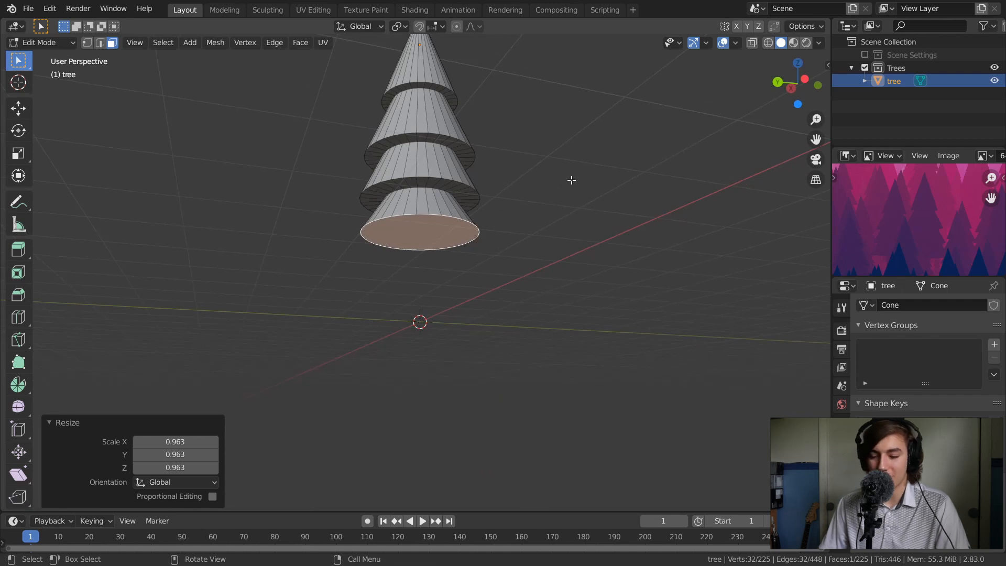
pyautogui.press('s')
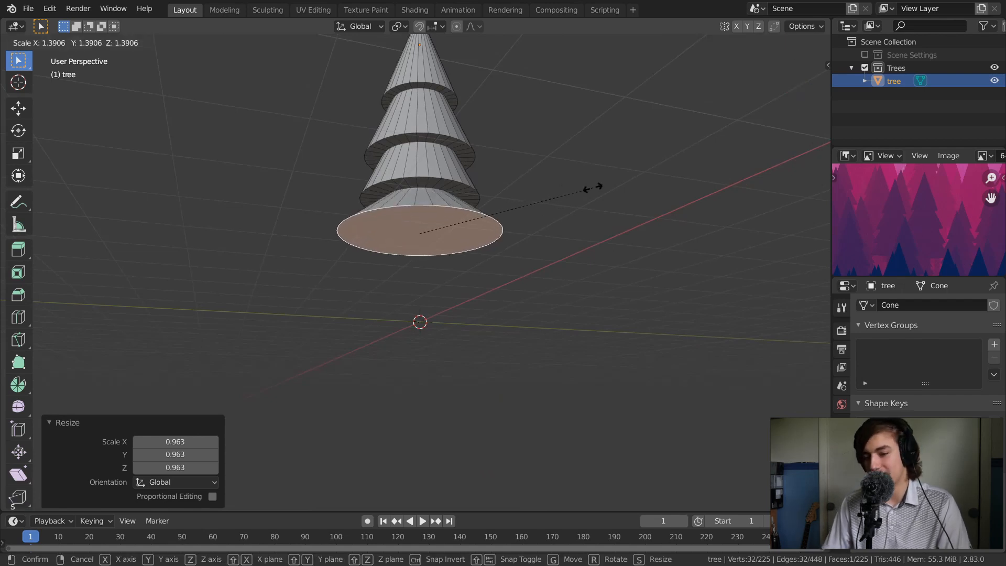
pyautogui.write('20')
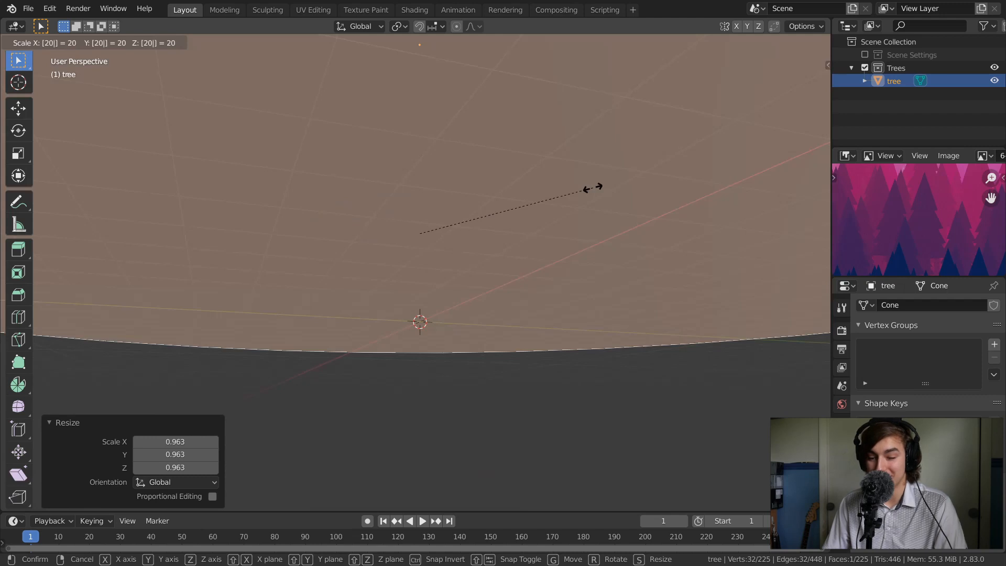
pyautogui.press('Escape')
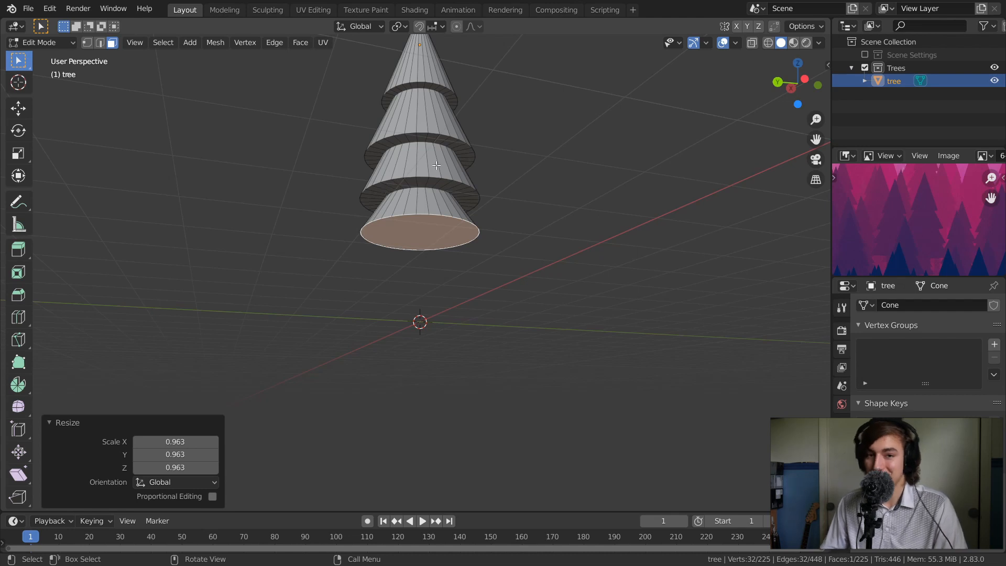
# - Inset the lowest tier's bottom face by about 0.86 m and extrude it about 3.04 m downward as the trunk
pyautogui.moveTo(510, 173); pyautogui.dragTo(528, 156, button='middle')
pyautogui.press('i')
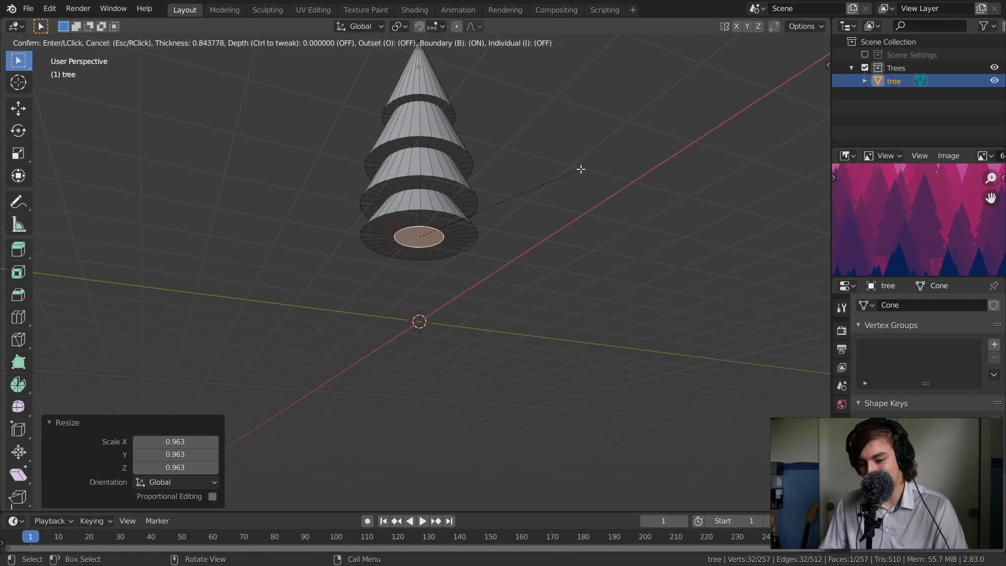
pyautogui.click(581, 169)
pyautogui.moveTo(580, 169); pyautogui.dragTo(419, 144, button='middle')
pyautogui.moveTo(448, 204); pyautogui.dragTo(447, 151, button='middle')
pyautogui.press('e')
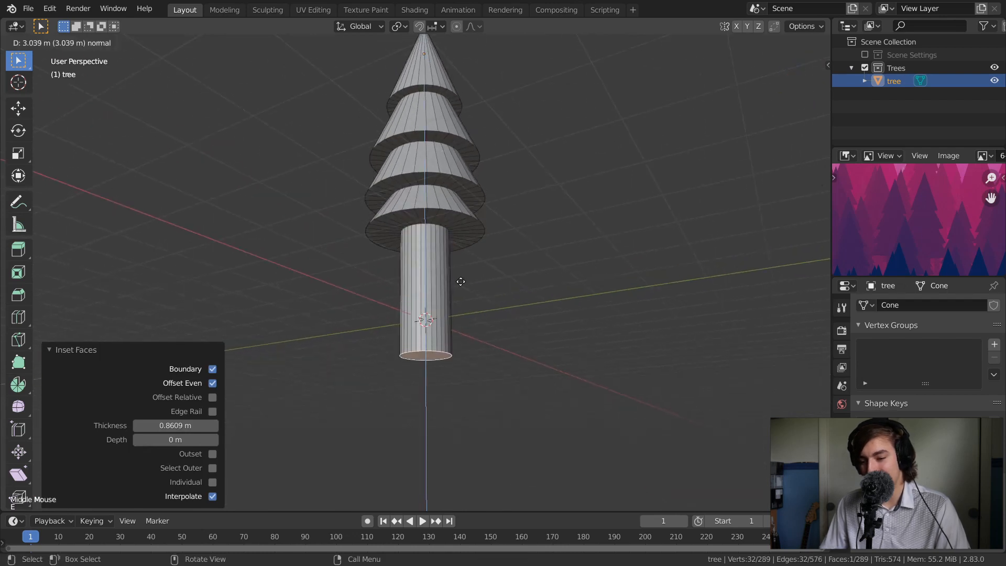
pyautogui.click(461, 281)
# - Raise the trunk's bottom face about 0.24 m along Z to shorten the trunk
pyautogui.moveTo(484, 240); pyautogui.dragTo(503, 266, button='middle')
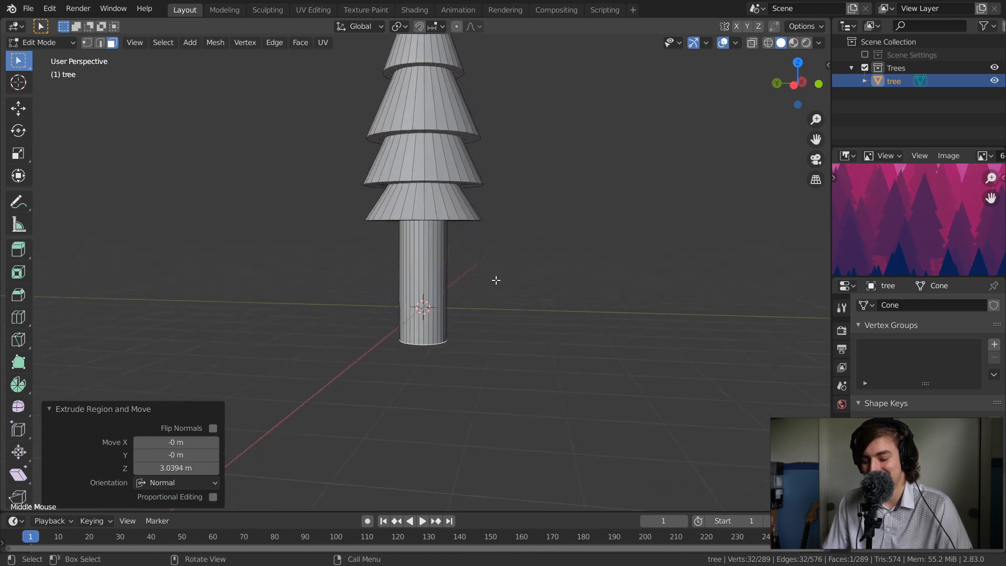
pyautogui.press('g')
pyautogui.press('z')
pyautogui.click(499, 269)
pyautogui.moveTo(479, 278)
pyautogui.mouseDown(button='middle')
pyautogui.moveTo(505, 269)
pyautogui.moveTo(494, 247)
pyautogui.moveTo(503, 262)
pyautogui.moveTo(469, 278)
pyautogui.mouseUp(button='middle')
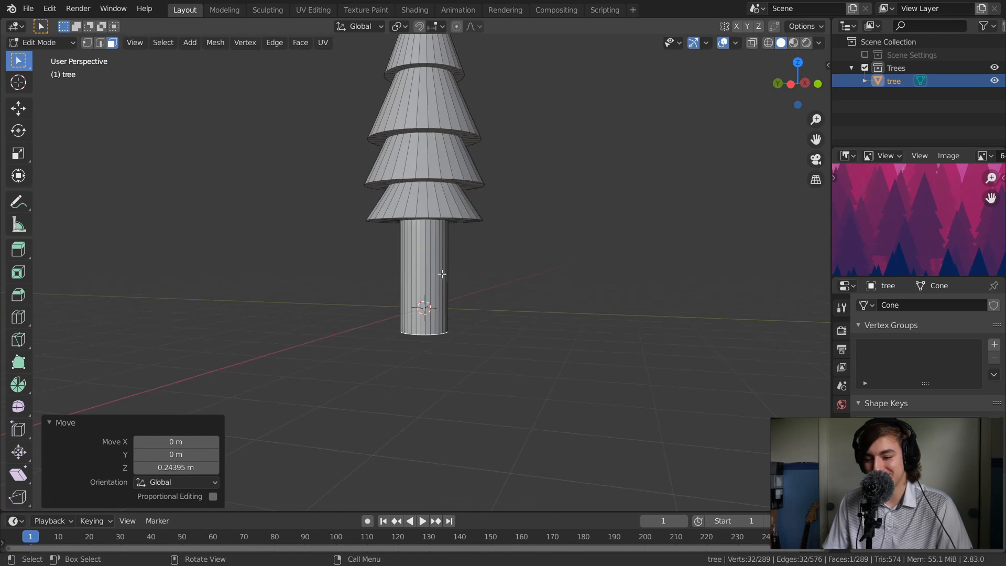
pyautogui.moveTo(455, 277)
pyautogui.mouseDown(button='middle')
pyautogui.moveTo(492, 247)
pyautogui.moveTo(437, 272)
pyautogui.mouseUp(button='middle')
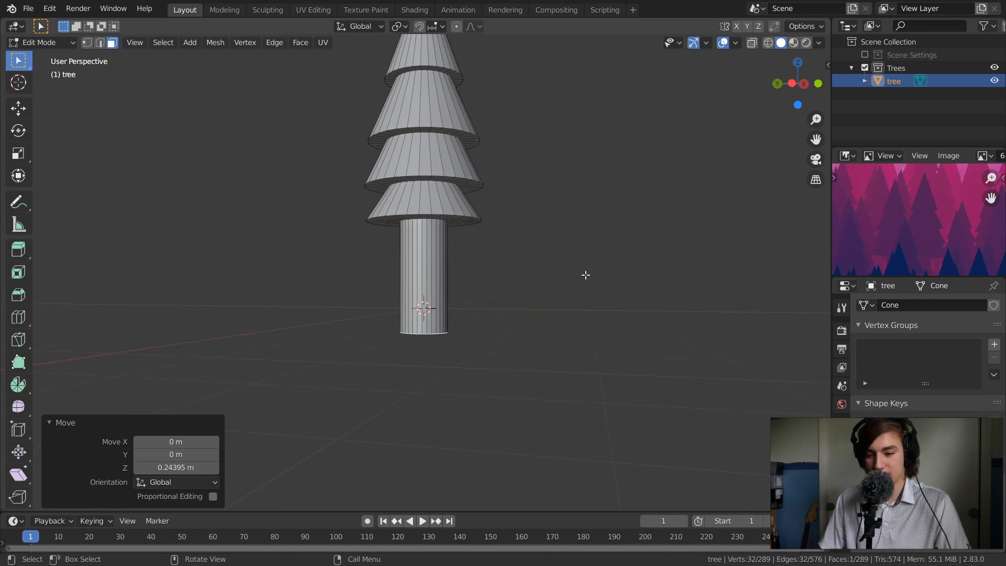
pyautogui.press('s')
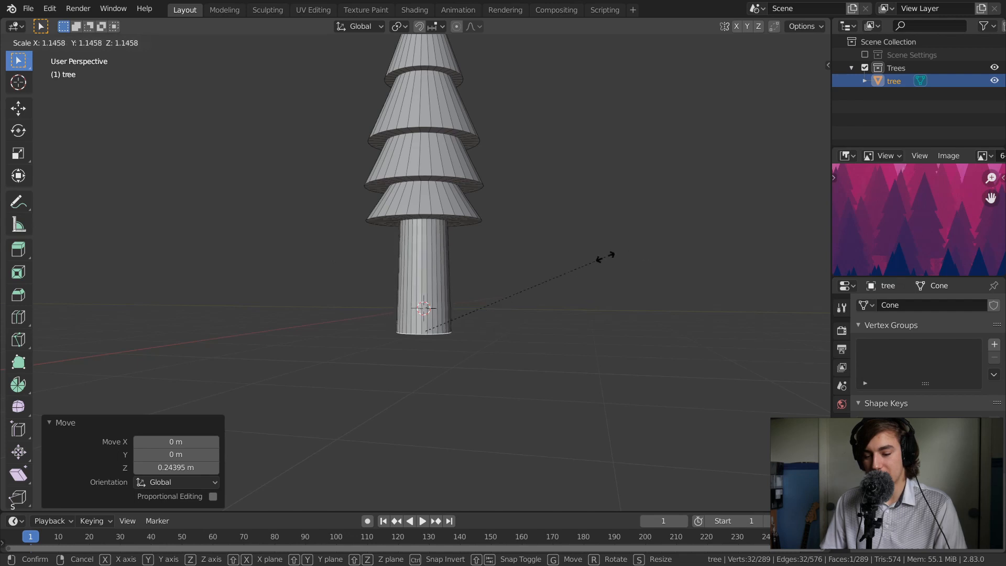
pyautogui.press('Escape')
pyautogui.moveTo(454, 254); pyautogui.dragTo(423, 263, button='middle')
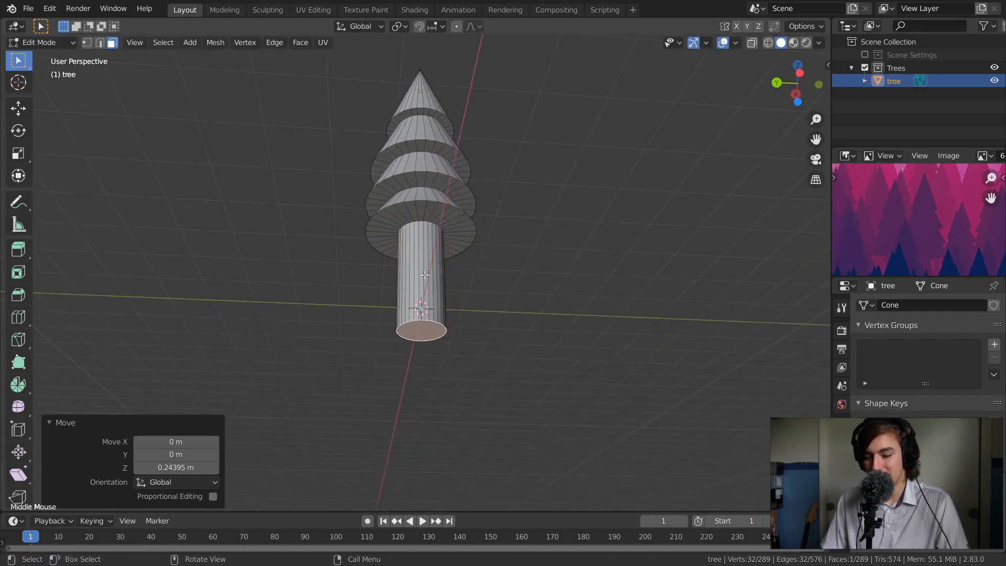
pyautogui.moveTo(459, 210); pyautogui.dragTo(521, 199, button='middle')
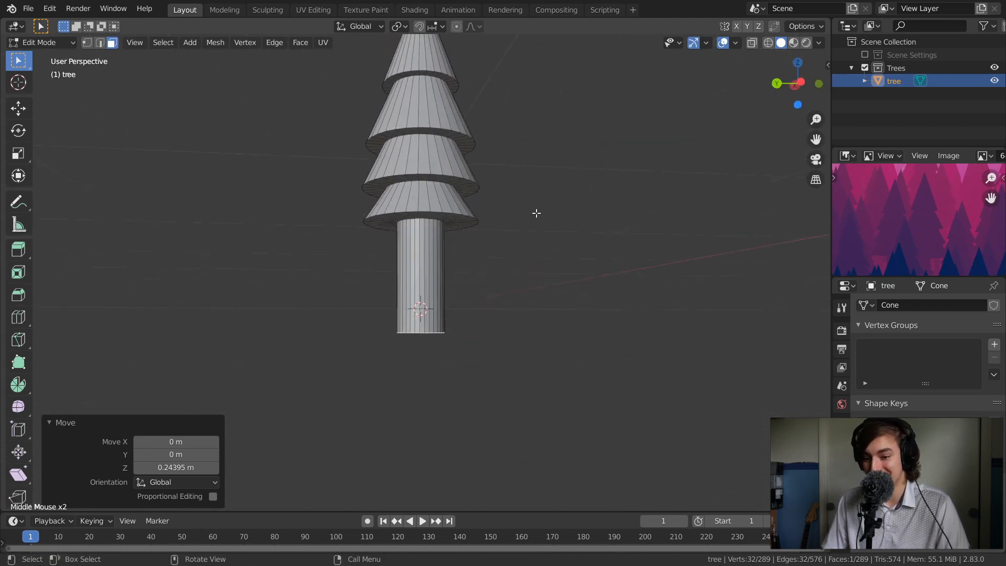
# - With X-ray enabled, box-select the whole trunk and try to move it, then clear the selection and disable X-ray
pyautogui.click(752, 44)
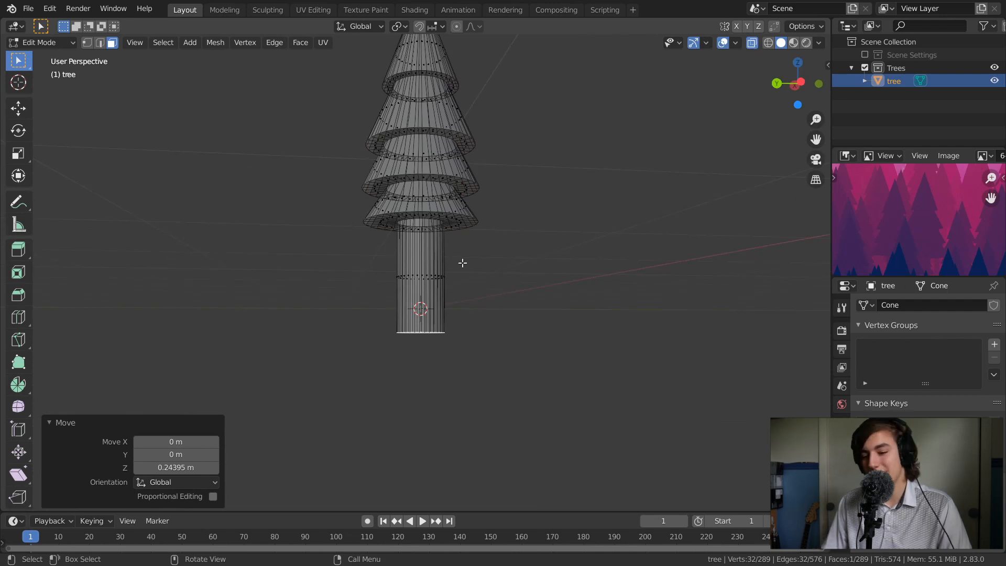
pyautogui.moveTo(473, 261); pyautogui.dragTo(289, 363)
pyautogui.moveTo(493, 304); pyautogui.dragTo(486, 330, button='middle')
pyautogui.press('g')
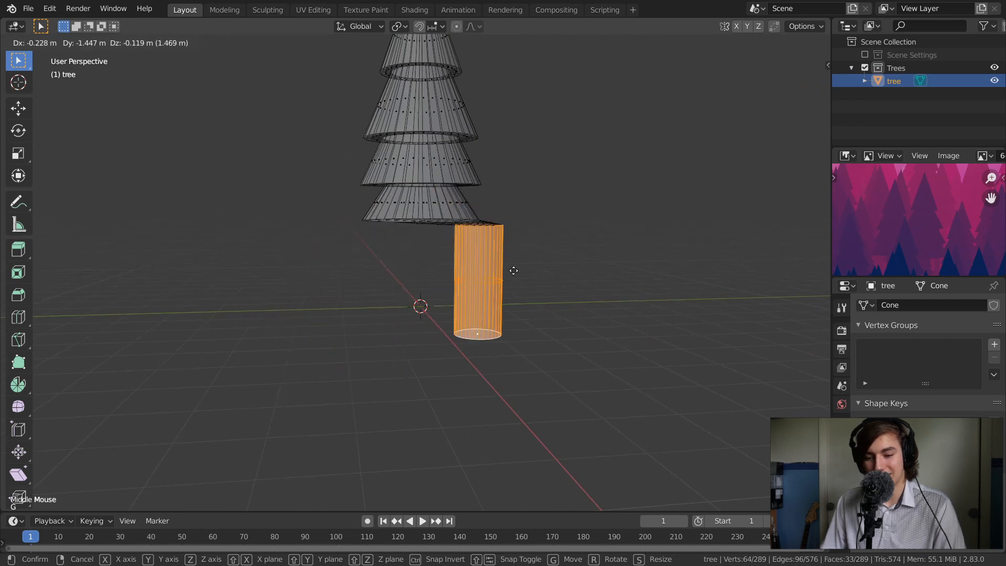
pyautogui.rightClick(581, 241)
pyautogui.moveTo(543, 259); pyautogui.dragTo(639, 177, button='middle')
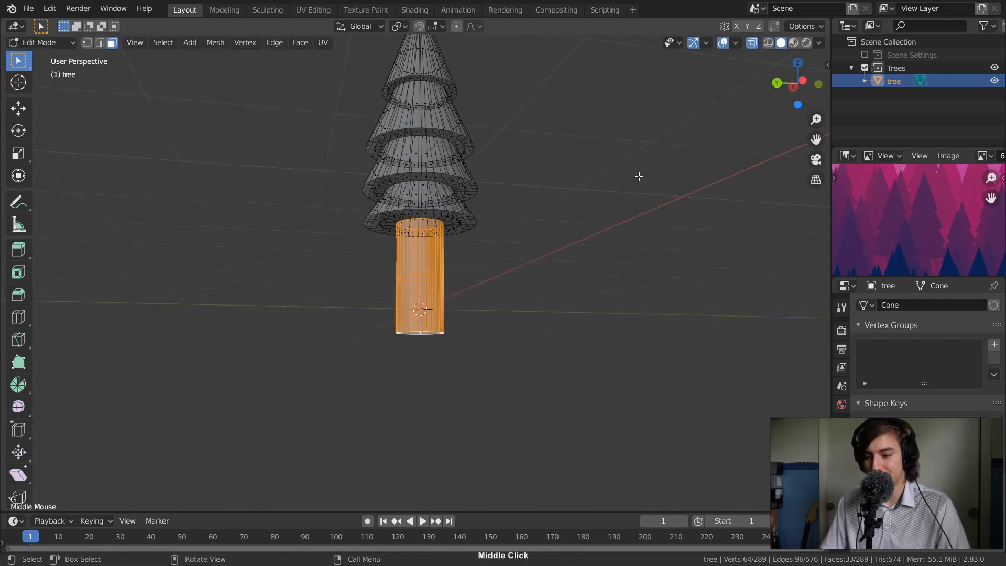
pyautogui.click(729, 64)
pyautogui.click(754, 46)
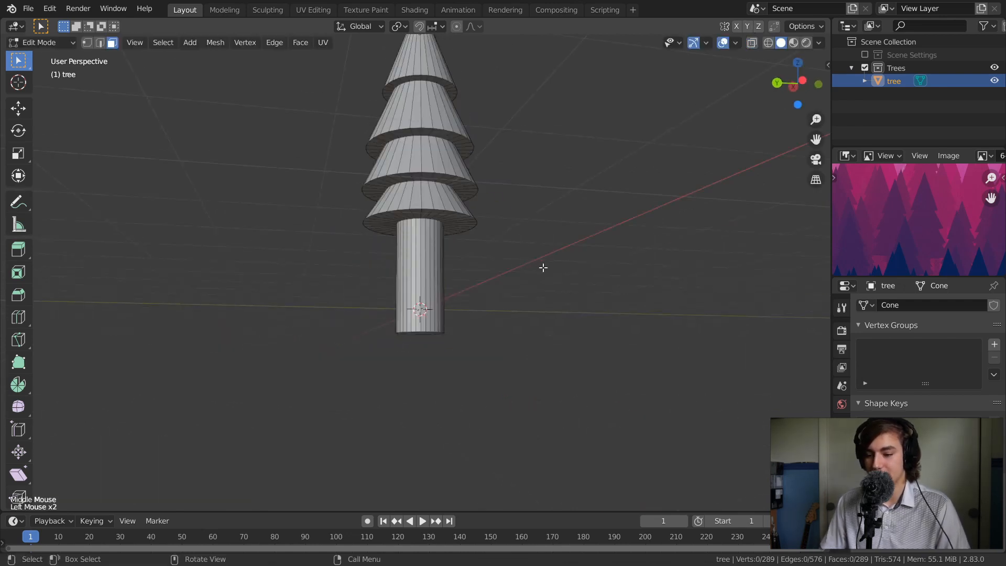
# - With X-ray off, box-select the trunk's visible faces from different sides, extending the last selection with the faces facing the opposite view
pyautogui.moveTo(479, 274); pyautogui.dragTo(492, 265, button='middle')
pyautogui.moveTo(491, 262); pyautogui.dragTo(356, 350)
pyautogui.moveTo(443, 312); pyautogui.dragTo(754, 316, button='middle')
pyautogui.moveTo(562, 264); pyautogui.dragTo(356, 346)
pyautogui.moveTo(561, 295); pyautogui.dragTo(366, 301, button='middle')
pyautogui.moveTo(455, 287); pyautogui.dragTo(316, 346)
pyautogui.moveTo(524, 270); pyautogui.dragTo(342, 267, button='middle')
pyautogui.keyDown('shift'); pyautogui.moveTo(494, 273); pyautogui.dragTo(524, 238, button='middle'); pyautogui.keyUp('shift')
pyautogui.keyDown('ctrl'); pyautogui.moveTo(451, 243); pyautogui.dragTo(472, 231, button='middle'); pyautogui.keyUp('ctrl')
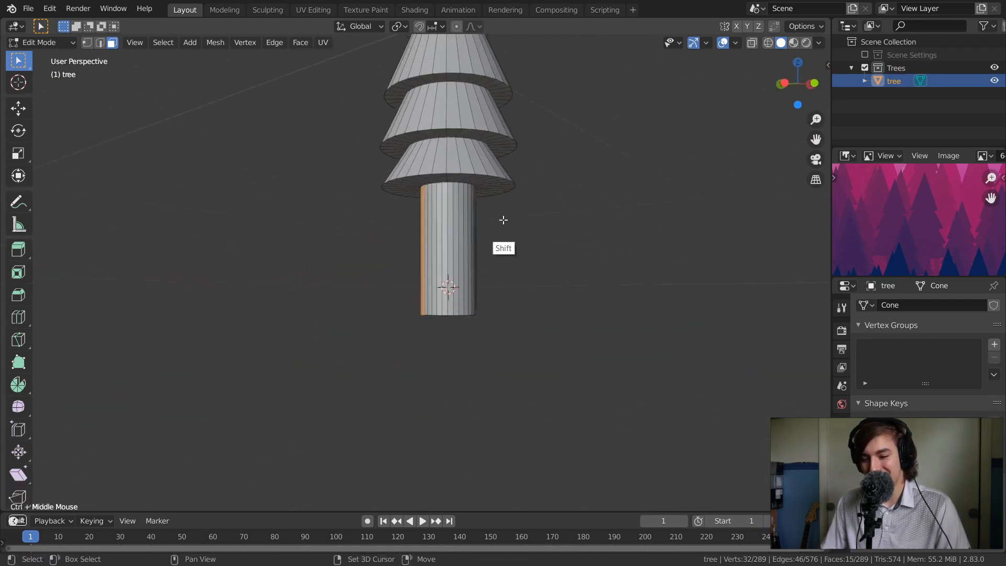
pyautogui.keyDown('shift'); pyautogui.moveTo(494, 231); pyautogui.dragTo(286, 391); pyautogui.keyUp('shift')
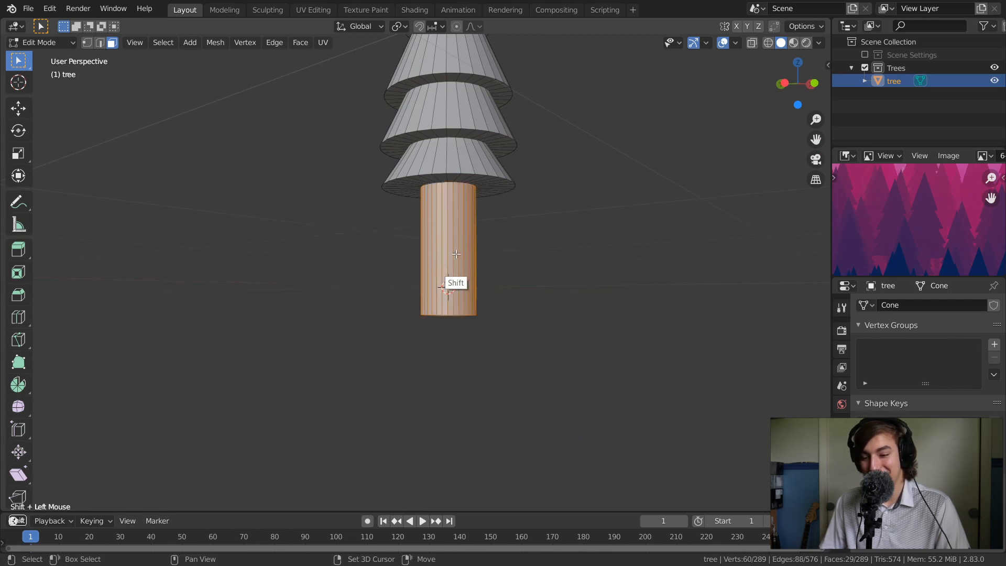
# - Extend the selection with the trunk's remaining side faces so that only the complete trunk is selected
pyautogui.moveTo(537, 221); pyautogui.dragTo(485, 244, button='middle')
pyautogui.keyDown('shift'); pyautogui.moveTo(486, 244); pyautogui.dragTo(377, 313); pyautogui.keyUp('shift')
pyautogui.moveTo(474, 234); pyautogui.dragTo(459, 276, button='middle')
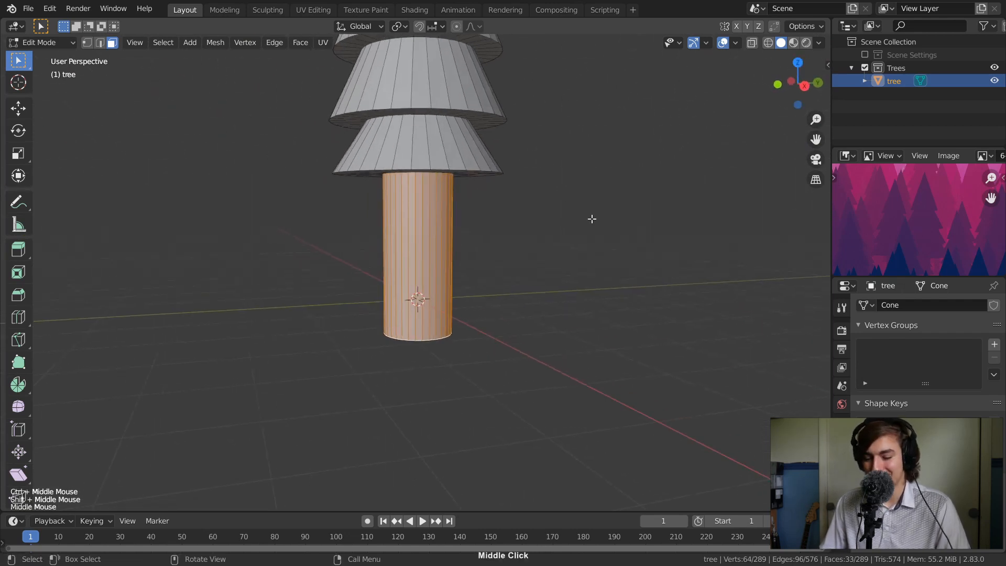
pyautogui.press('a')
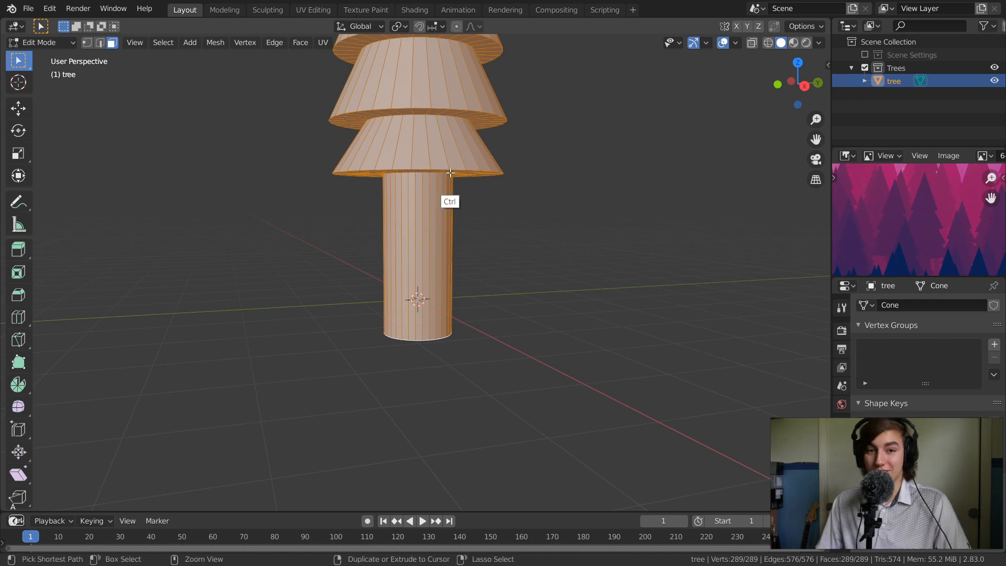
pyautogui.hotkey('ctrl', 'z')
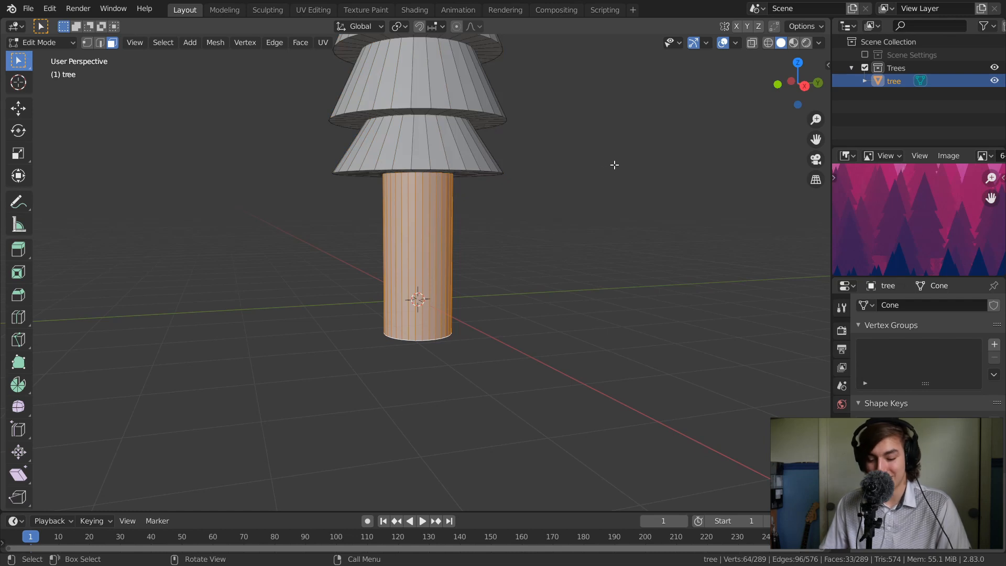
pyautogui.press('s')
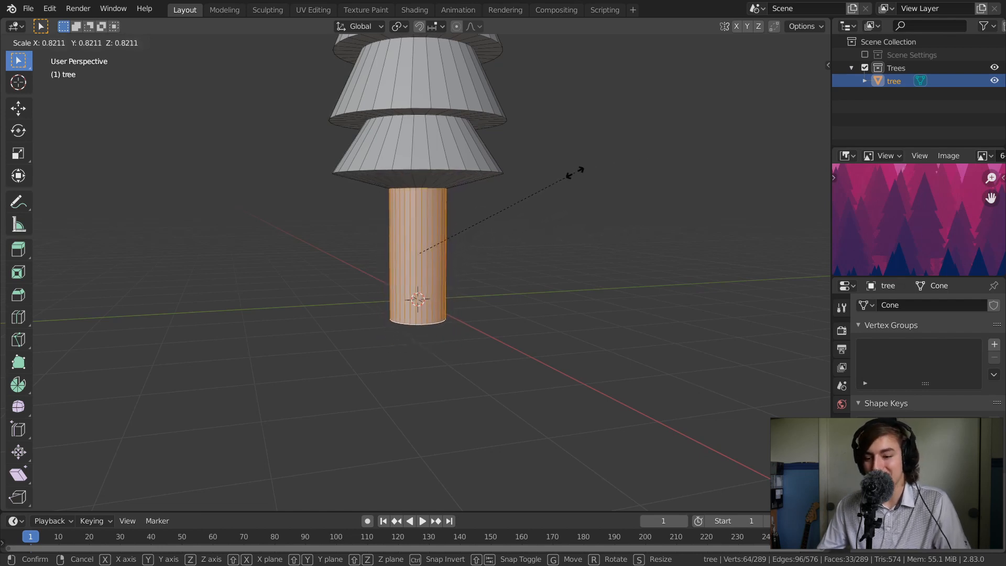
pyautogui.press('x')
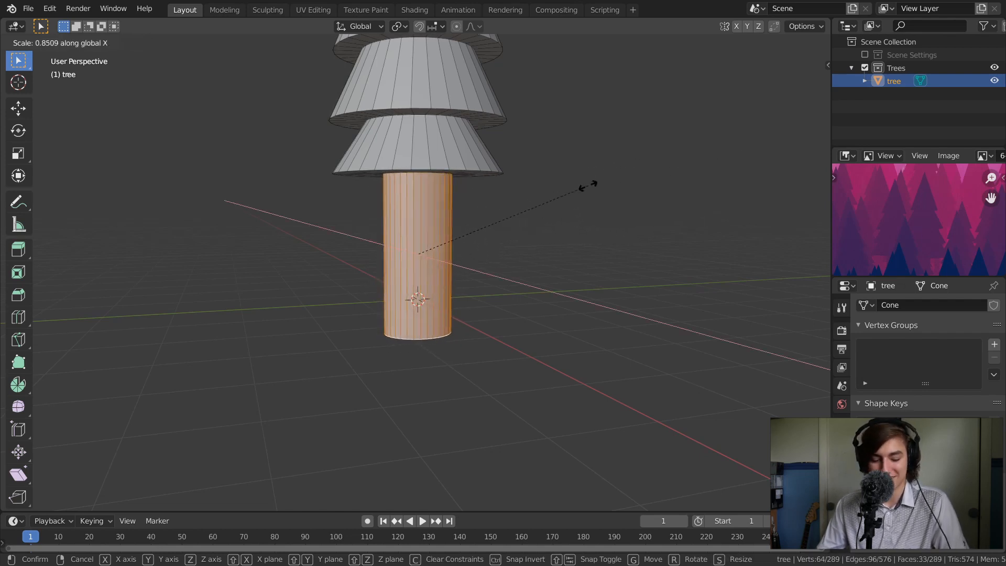
pyautogui.press('y')
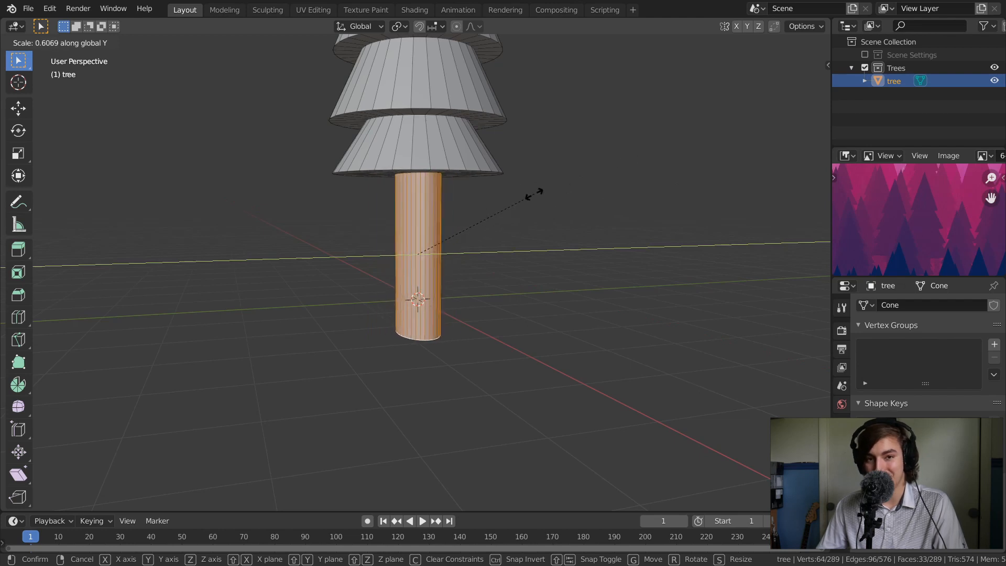
pyautogui.press('z')
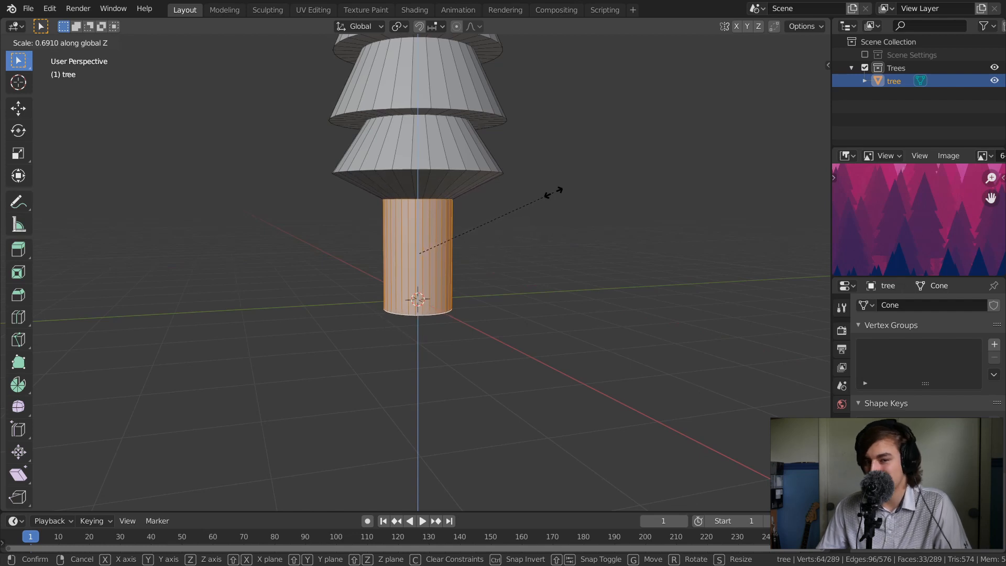
pyautogui.click(610, 155)
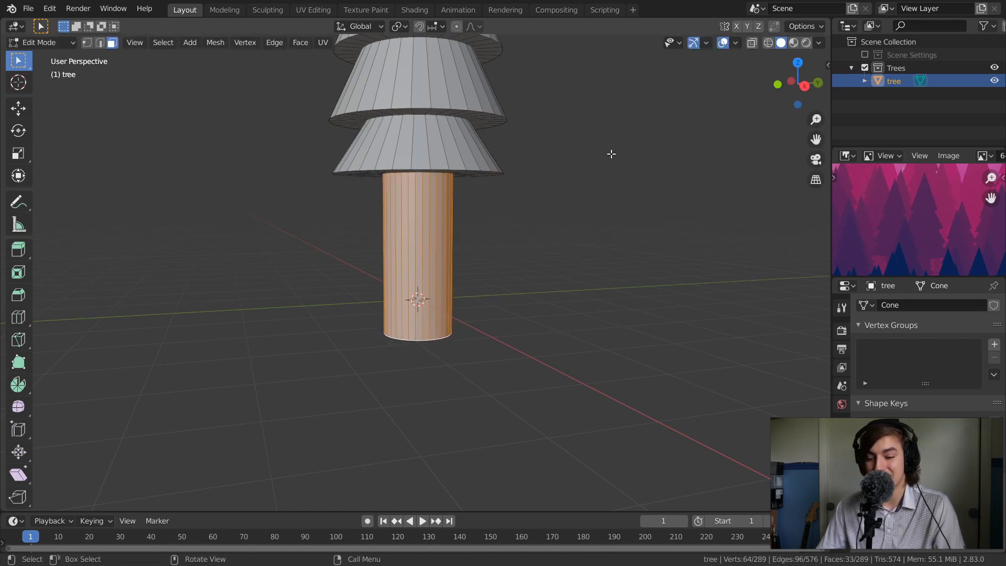
# - Scale the selected trunk to about 0.77 in X and Y with Z locked, and return to Object Mode
pyautogui.moveTo(580, 163); pyautogui.dragTo(558, 178, button='middle')
pyautogui.press('s')
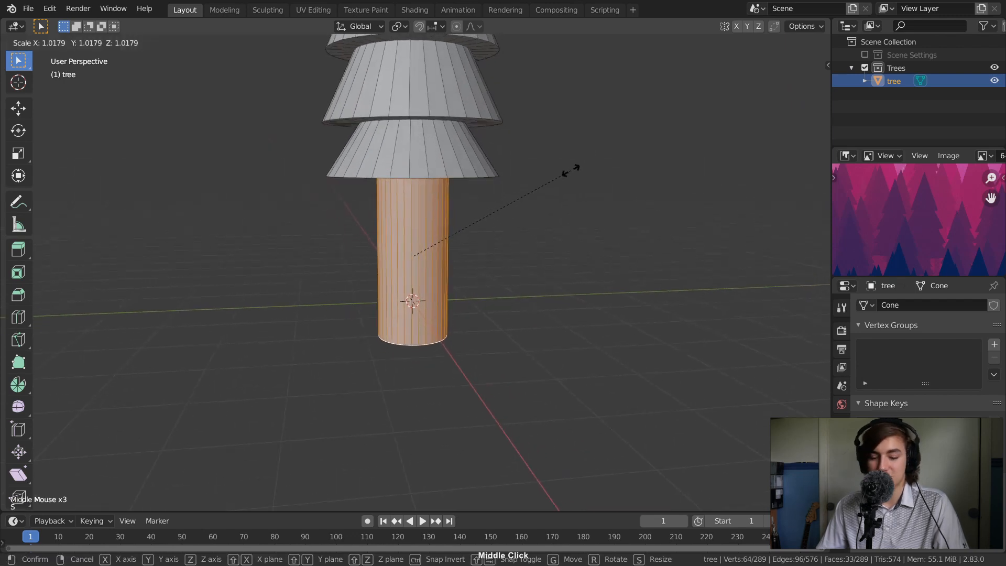
pyautogui.hotkey('shift', 'z')
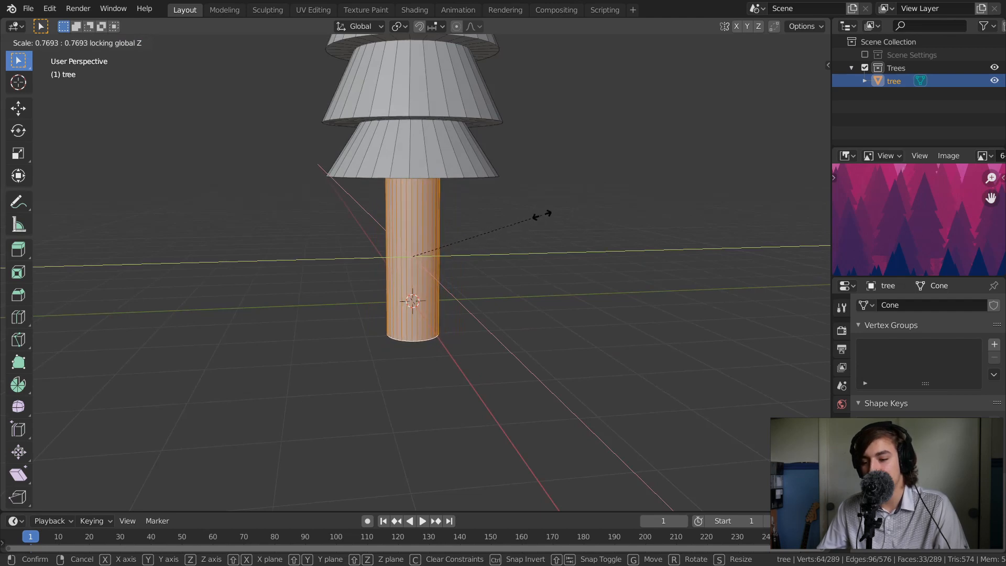
pyautogui.click(537, 218)
pyautogui.moveTo(535, 173); pyautogui.dragTo(470, 221, button='middle')
pyautogui.press('Tab')
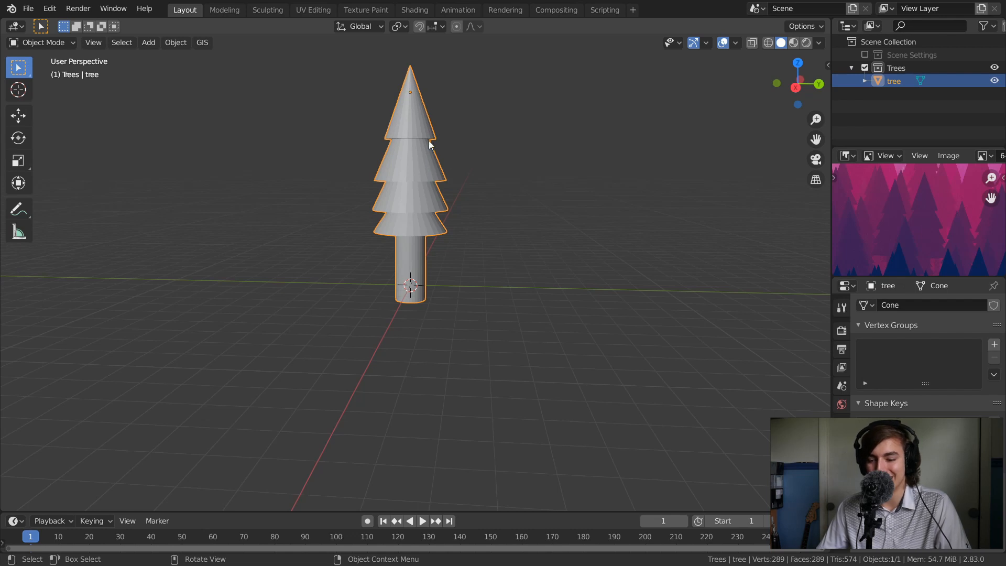
# - Lower the tree along Z by about 11.3 m and another 4.05 m, and re-enable the Scene Settings collection
pyautogui.press('g')
pyautogui.press('z')
pyautogui.click(372, 408)
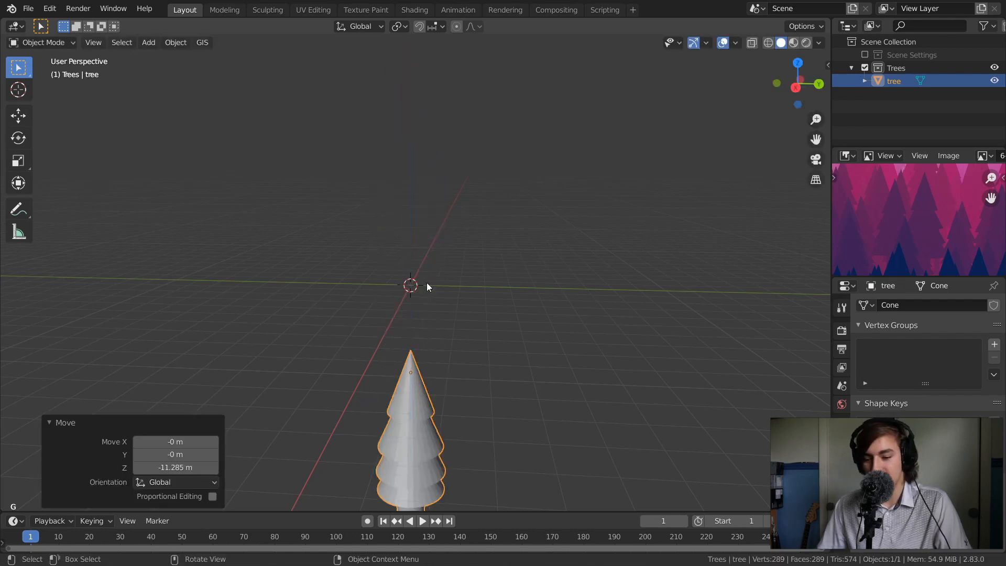
pyautogui.press('g')
pyautogui.press('z')
pyautogui.click(447, 317)
pyautogui.keyDown('ctrl'); pyautogui.moveTo(447, 318); pyautogui.dragTo(467, 304, button='middle'); pyautogui.keyUp('ctrl')
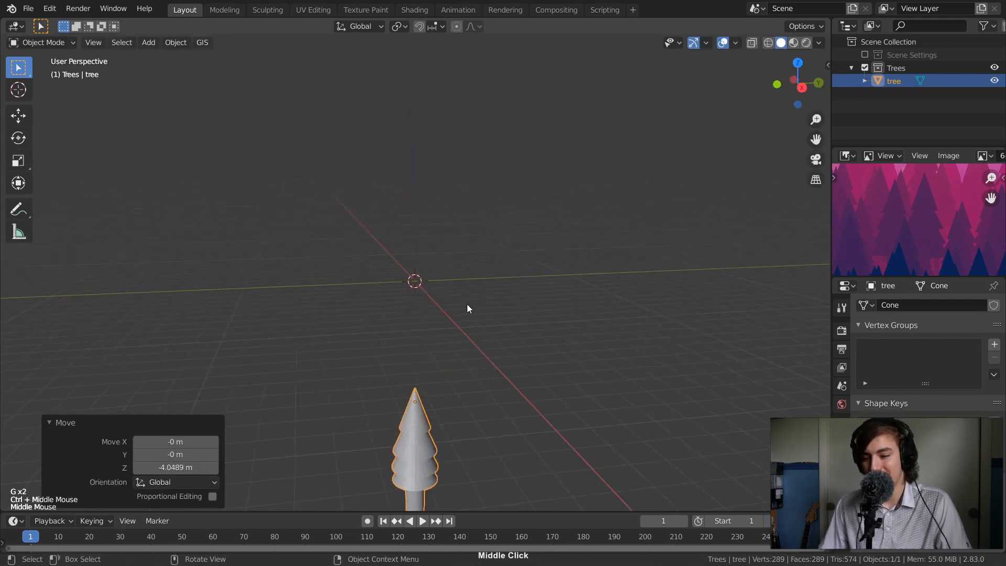
pyautogui.click(865, 54)
pyautogui.moveTo(519, 237); pyautogui.dragTo(498, 314, button='middle')
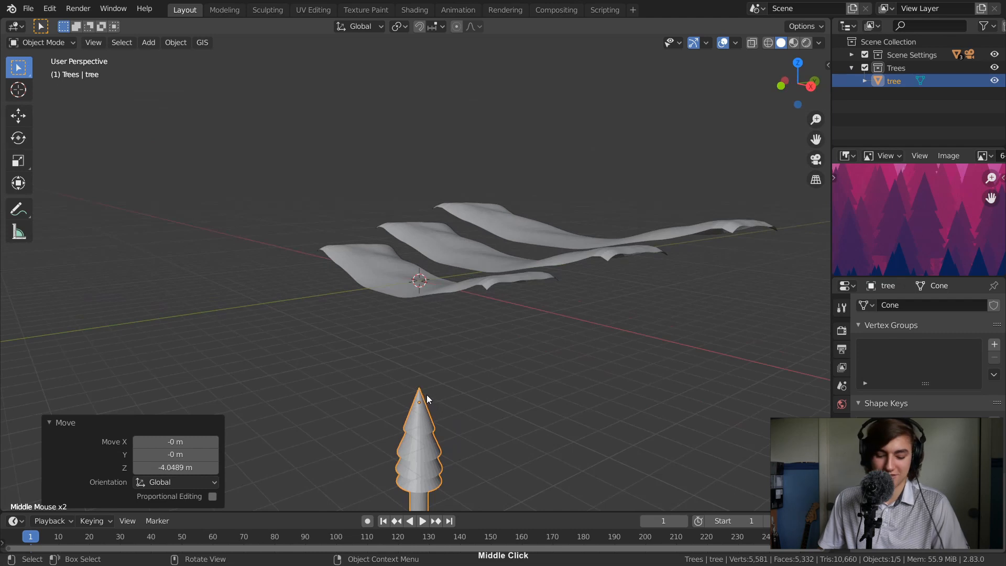
pyautogui.press('g')
pyautogui.press('z')
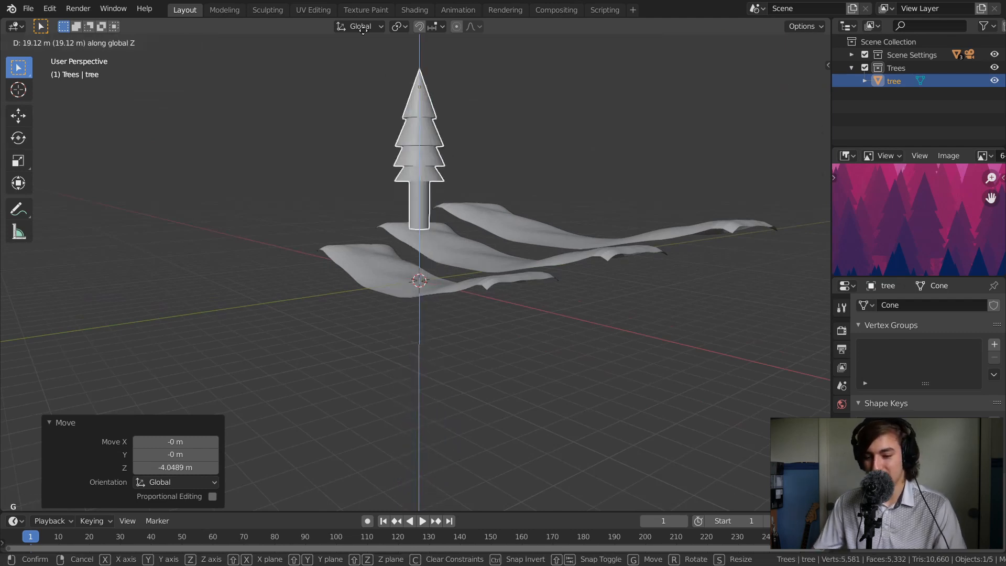
pyautogui.rightClick(357, 27)
# - Make the front terrain plane the active object
pyautogui.moveTo(391, 191); pyautogui.dragTo(476, 281, button='middle')
pyautogui.click(476, 281)
pyautogui.keyDown('ctrl'); pyautogui.moveTo(417, 291); pyautogui.dragTo(457, 225, button='middle'); pyautogui.keyUp('ctrl')
pyautogui.moveTo(469, 264); pyautogui.dragTo(471, 285, button='middle')
# - Enlarge the properties editor and add a particle system to the front terrain plane
pyautogui.doubleClick(883, 131)
pyautogui.moveTo(889, 147); pyautogui.dragTo(889, 98)
pyautogui.moveTo(903, 278); pyautogui.dragTo(904, 197)
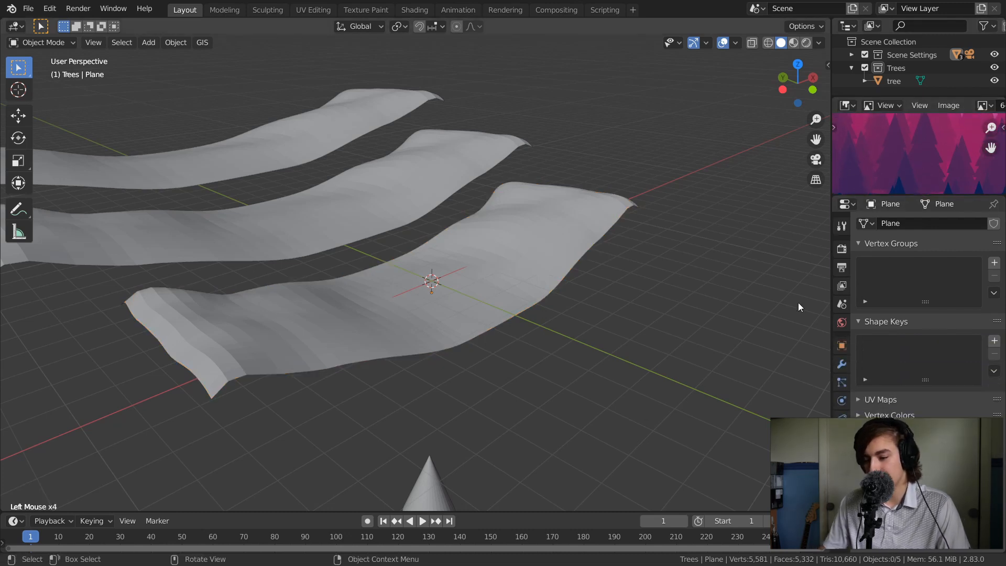
pyautogui.click(841, 382)
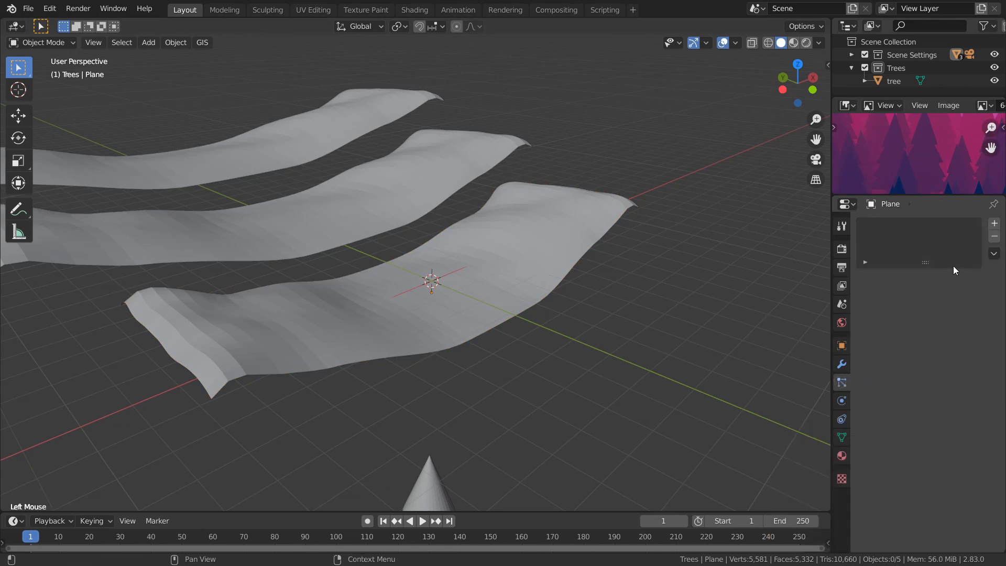
pyautogui.click(998, 225)
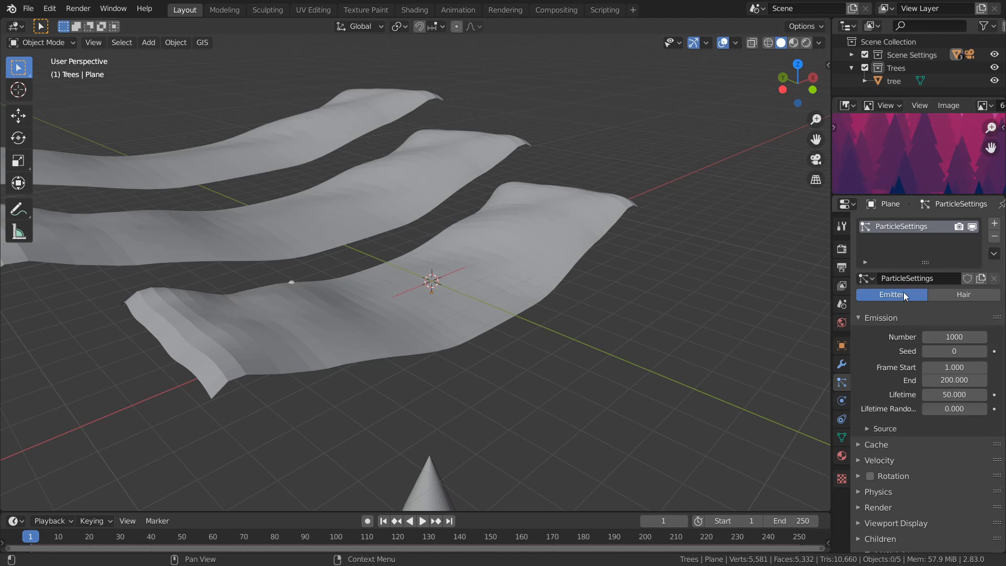
# - Play the animation to examine how the default emitter particles behave, and return to the first frame
pyautogui.moveTo(607, 272)
pyautogui.mouseDown(button='middle')
pyautogui.moveTo(614, 259)
pyautogui.moveTo(596, 268)
pyautogui.mouseUp(button='middle')
pyautogui.press('space')
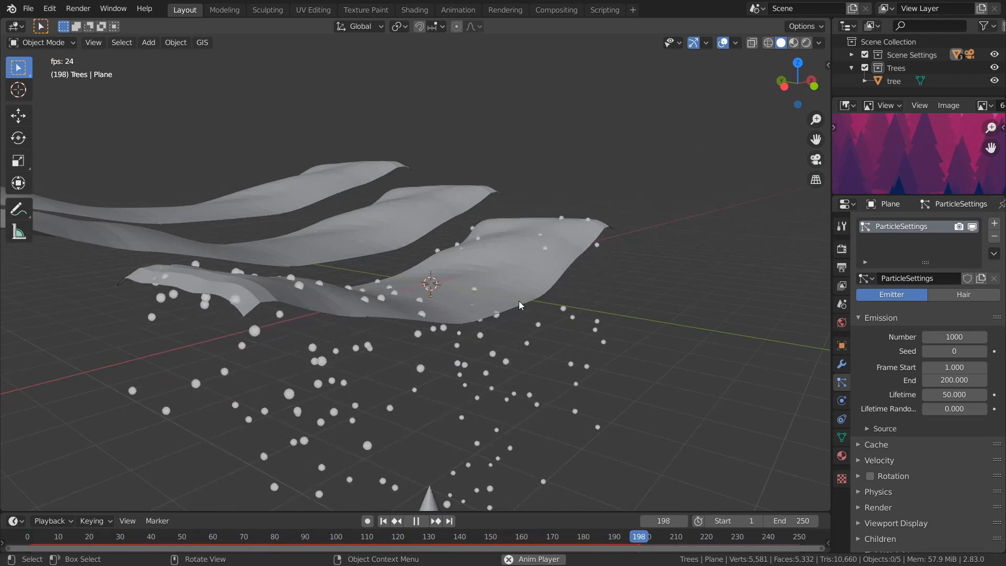
pyautogui.press('space')
pyautogui.hotkey('shift', 'Left')
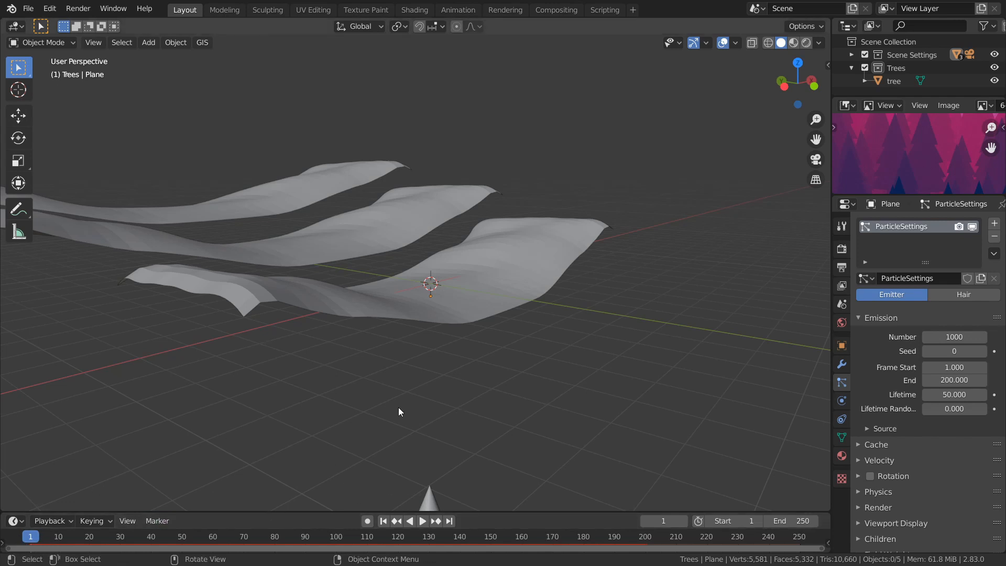
# - Select the front terrain plane, switch its particle system to Hair, and briefly preview it in playback from the first frame
pyautogui.click(530, 291)
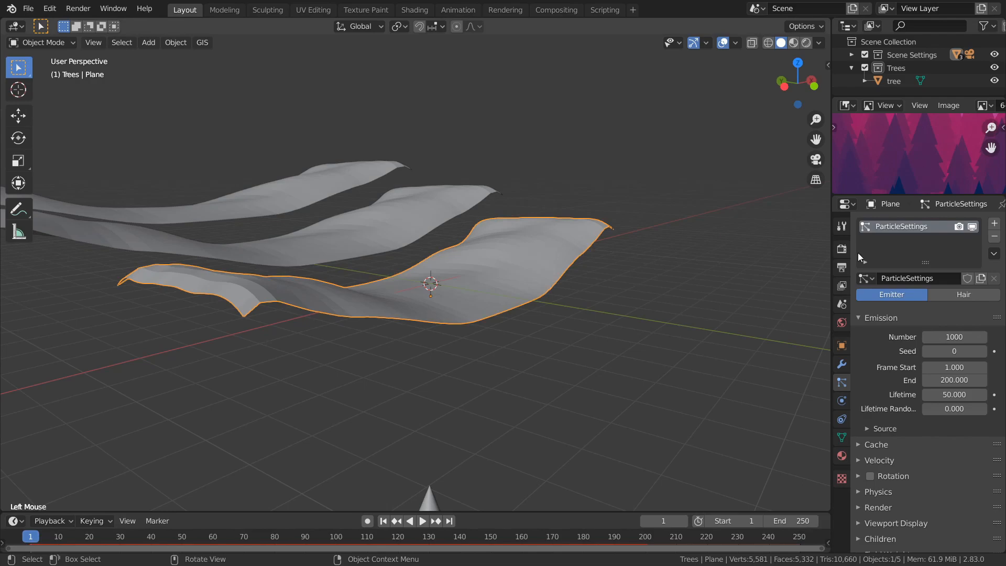
pyautogui.click(961, 294)
pyautogui.moveTo(499, 243); pyautogui.dragTo(436, 227, button='middle')
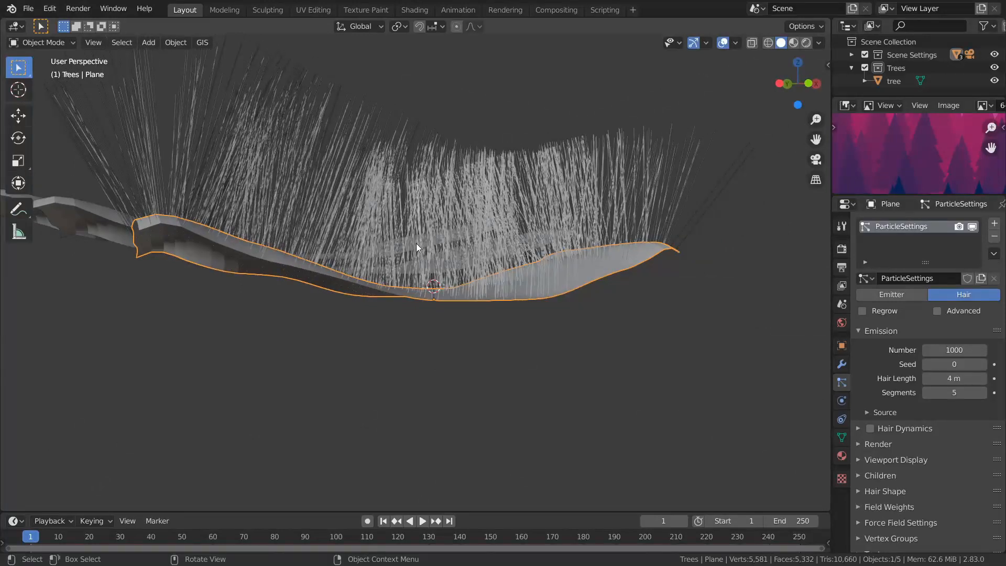
pyautogui.press('space')
pyautogui.press('space')
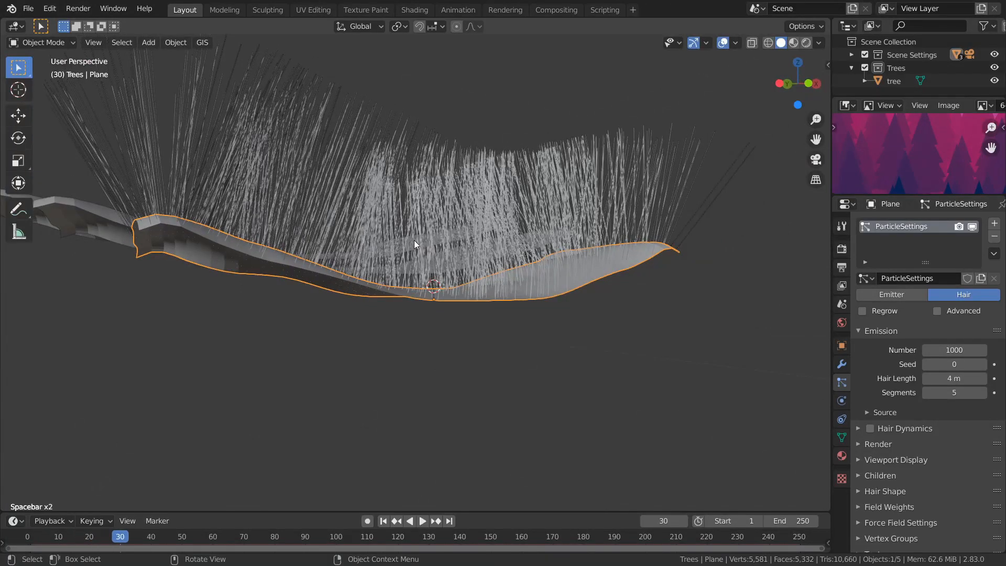
pyautogui.hotkey('shift', 'Left')
# - Enable the Advanced hair options and set the hair length to 2.86 m
pyautogui.moveTo(624, 206); pyautogui.dragTo(650, 241, button='middle')
pyautogui.click(936, 310)
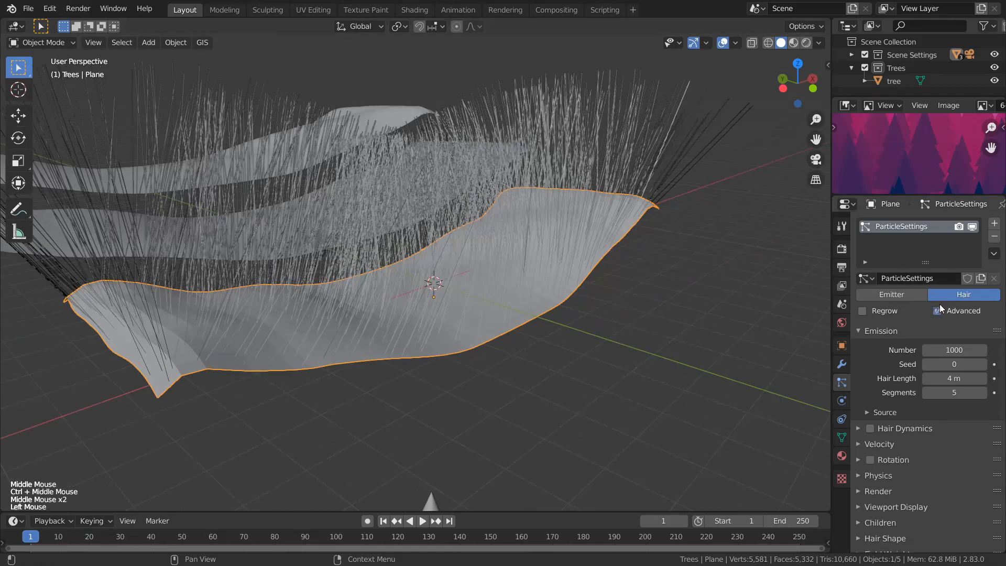
pyautogui.moveTo(936, 314); pyautogui.dragTo(945, 273, button='middle')
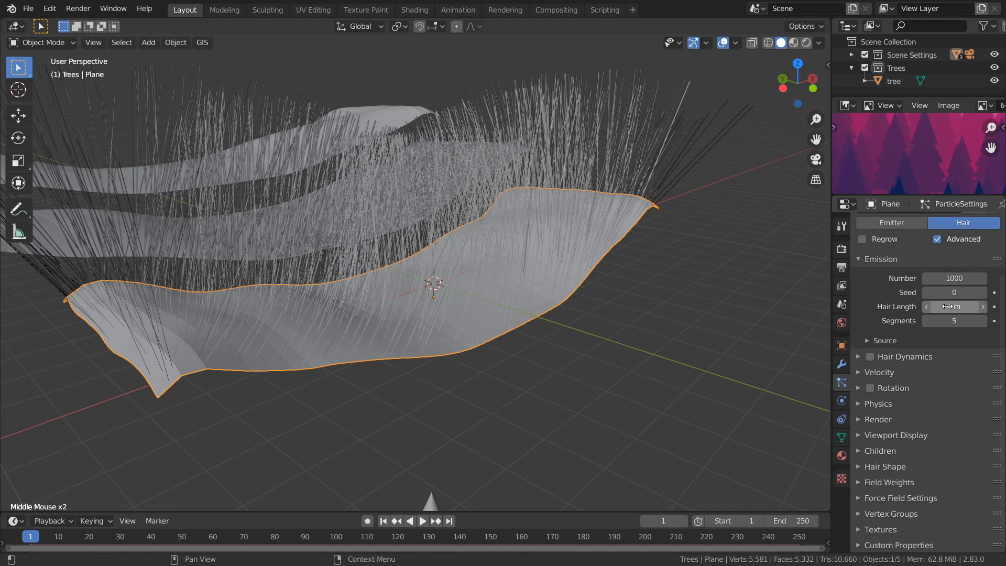
pyautogui.moveTo(964, 306); pyautogui.dragTo(890, 313)
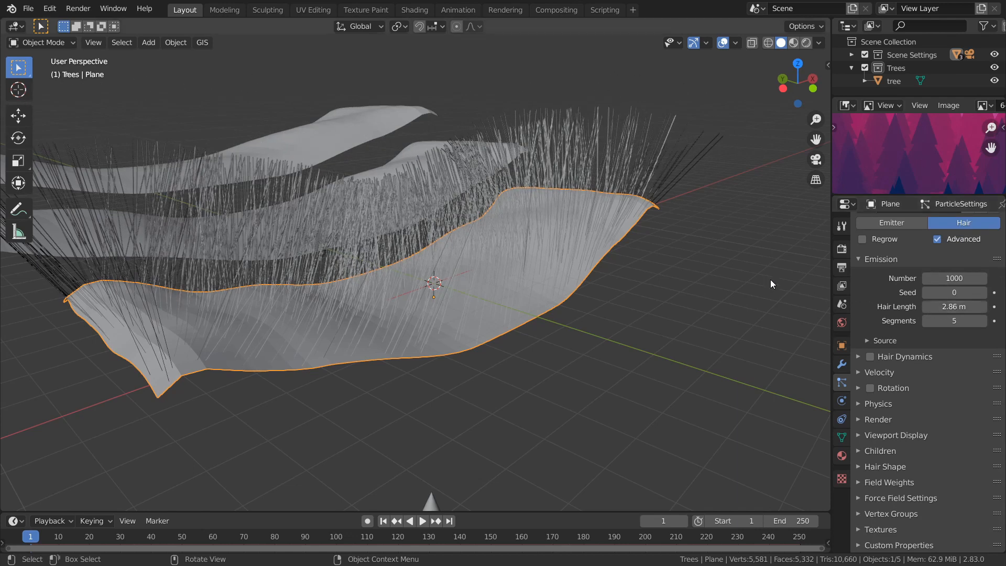
# - Set the hair particle system on the front terrain plane to render as Object
pyautogui.middleClick(938, 388)
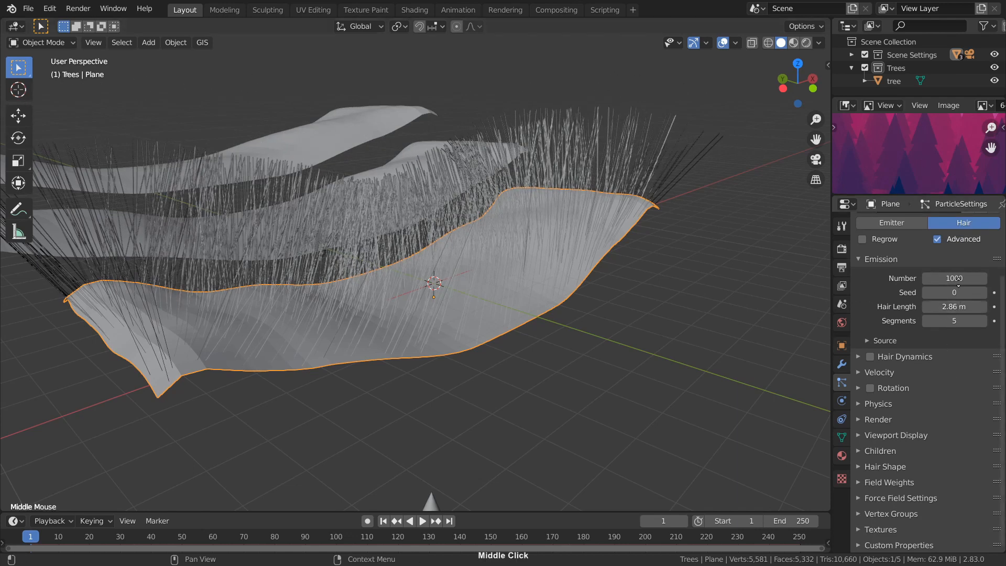
pyautogui.click(897, 437)
pyautogui.moveTo(944, 424); pyautogui.dragTo(951, 362, button='middle')
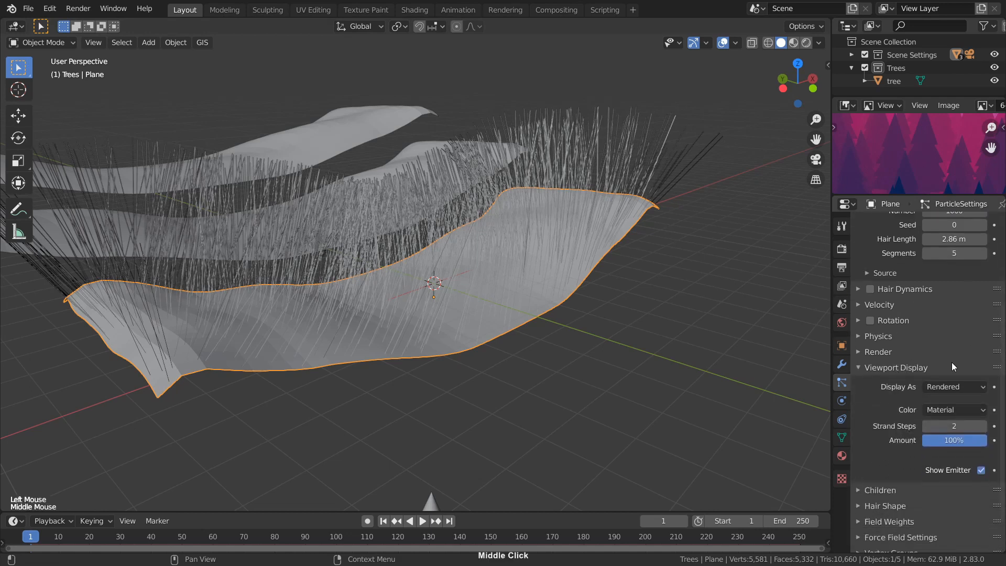
pyautogui.click(876, 369)
pyautogui.click(873, 416)
pyautogui.moveTo(884, 413); pyautogui.dragTo(976, 350, button='middle')
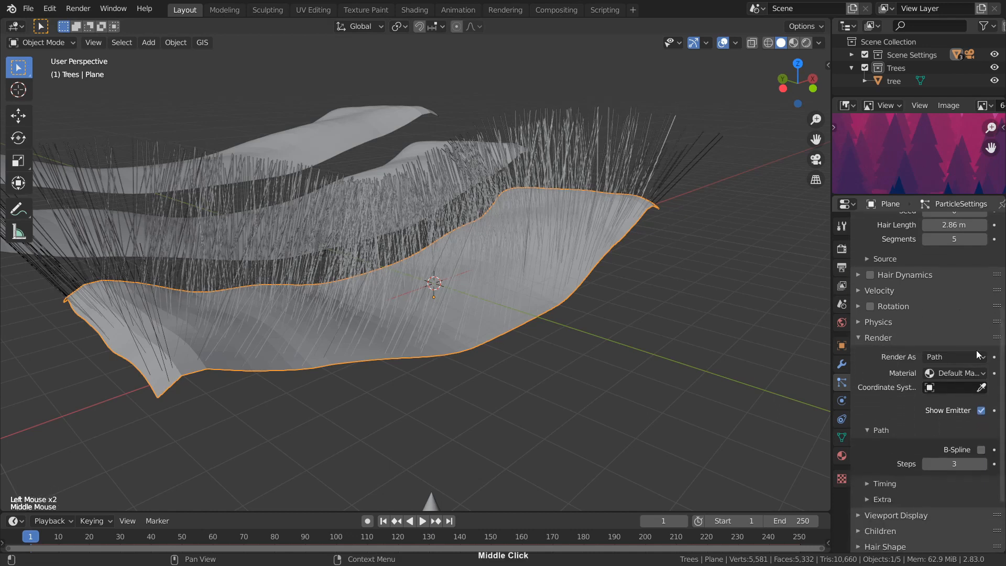
pyautogui.click(941, 356)
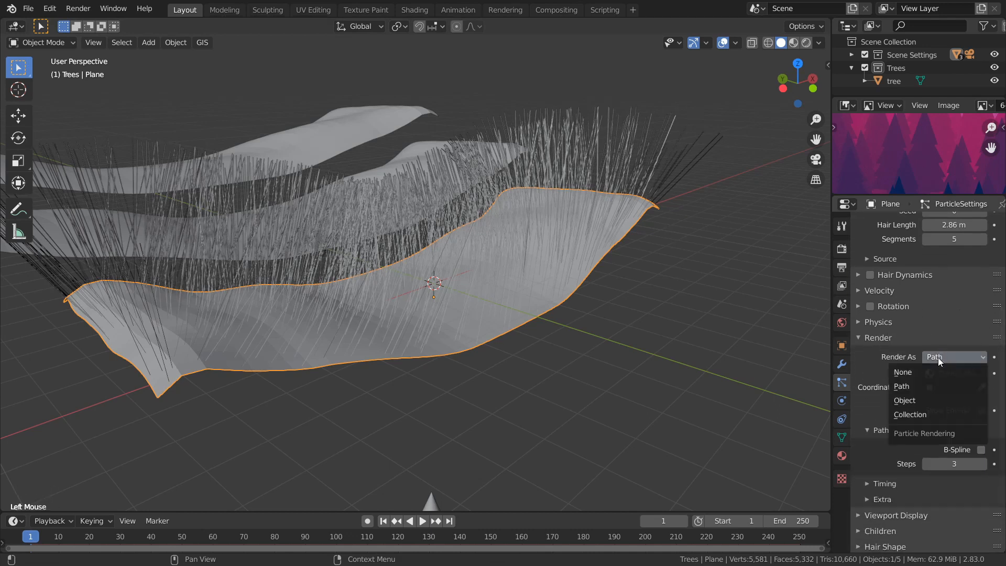
pyautogui.click(912, 401)
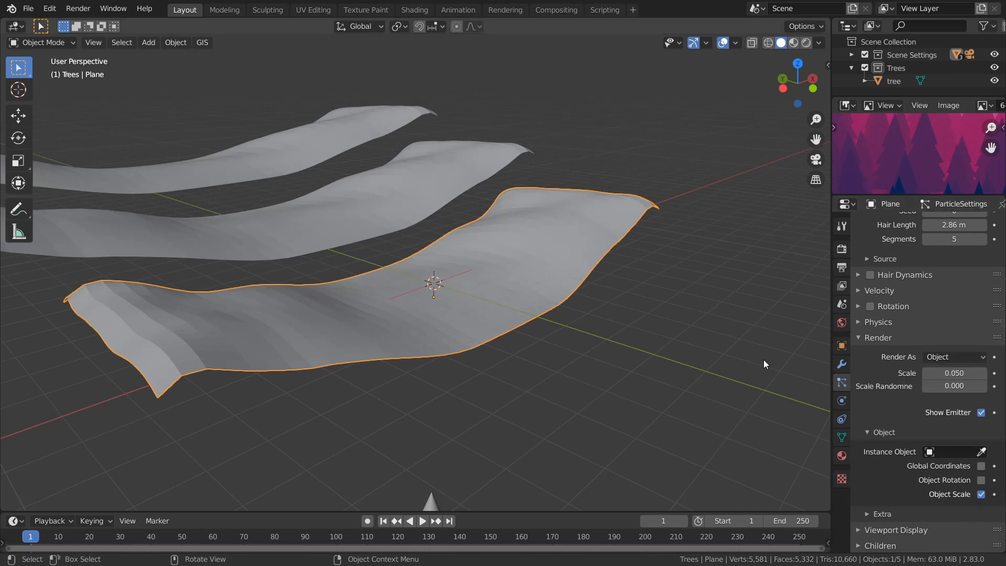
# - Assign the tree as the instance object of the front terrain plane's hair particles
pyautogui.moveTo(561, 297); pyautogui.dragTo(603, 241, button='middle')
pyautogui.click(932, 450)
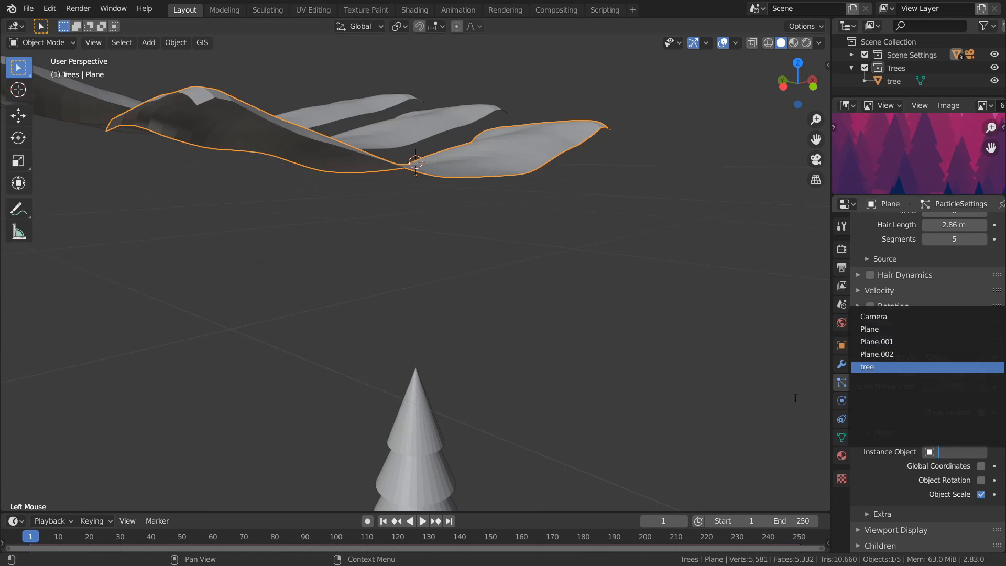
pyautogui.click(982, 451)
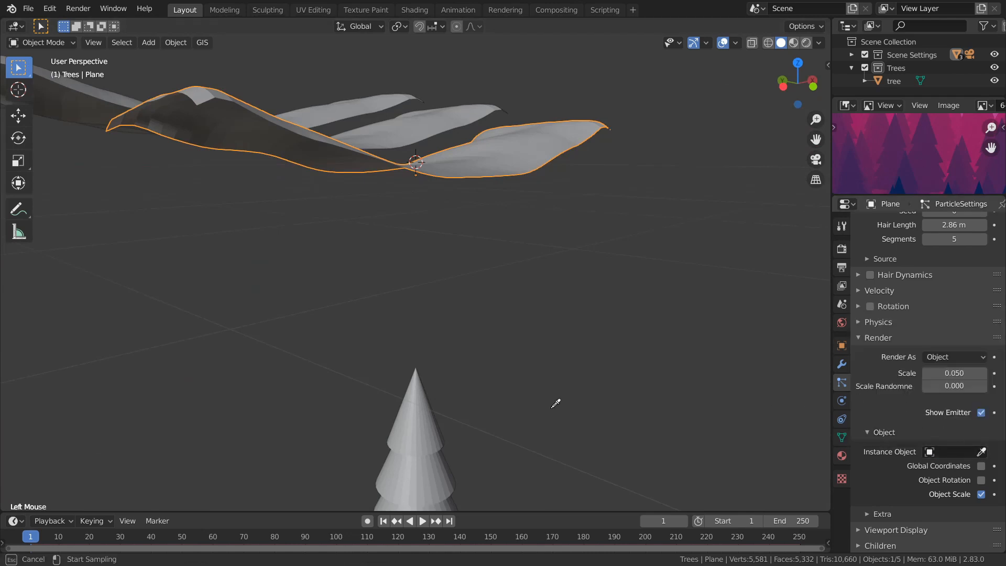
pyautogui.click(430, 401)
pyautogui.moveTo(569, 241); pyautogui.dragTo(566, 281, button='middle')
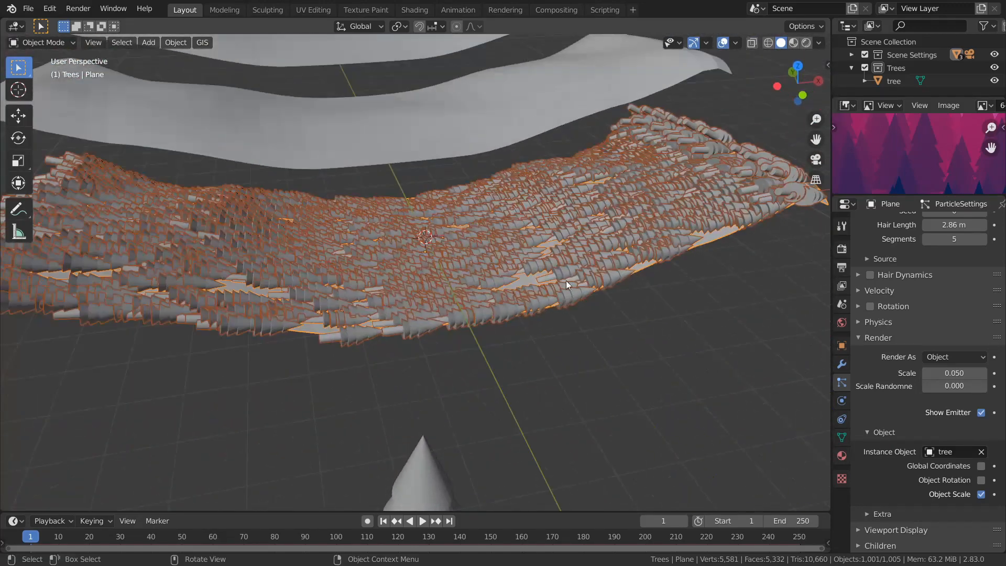
pyautogui.press('Tab')
pyautogui.press('Tab')
pyautogui.moveTo(558, 200); pyautogui.dragTo(591, 301, button='middle')
pyautogui.click(590, 317)
pyautogui.click(637, 231)
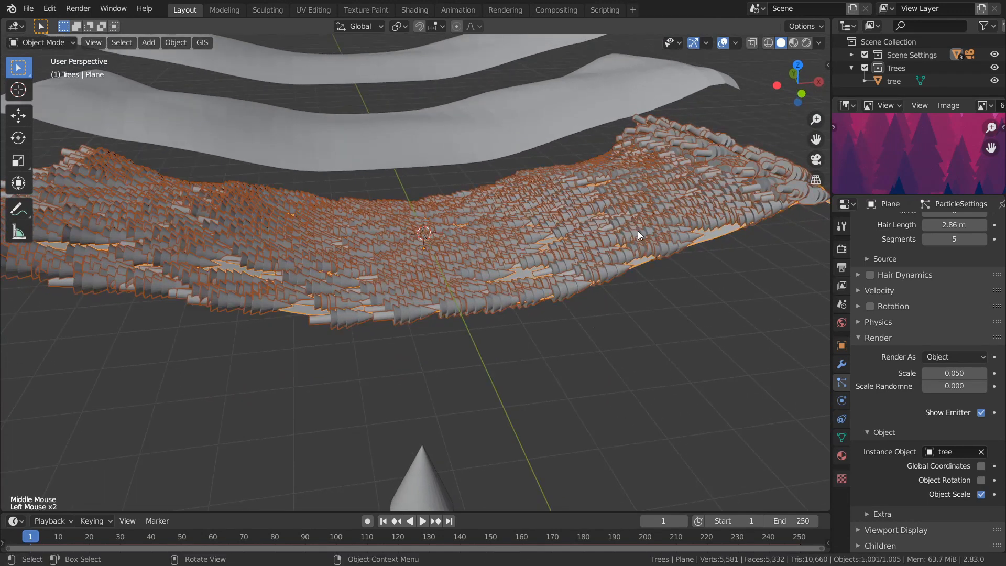
# - Enable Object Rotation for the front terrain plane's hair instances and try rotating the source tree freehand
pyautogui.click(981, 480)
pyautogui.keyDown('shift'); pyautogui.moveTo(541, 329); pyautogui.dragTo(519, 248, button='middle'); pyautogui.keyUp('shift')
pyautogui.click(414, 401)
pyautogui.moveTo(469, 330); pyautogui.dragTo(507, 325, button='middle')
pyautogui.press('r')
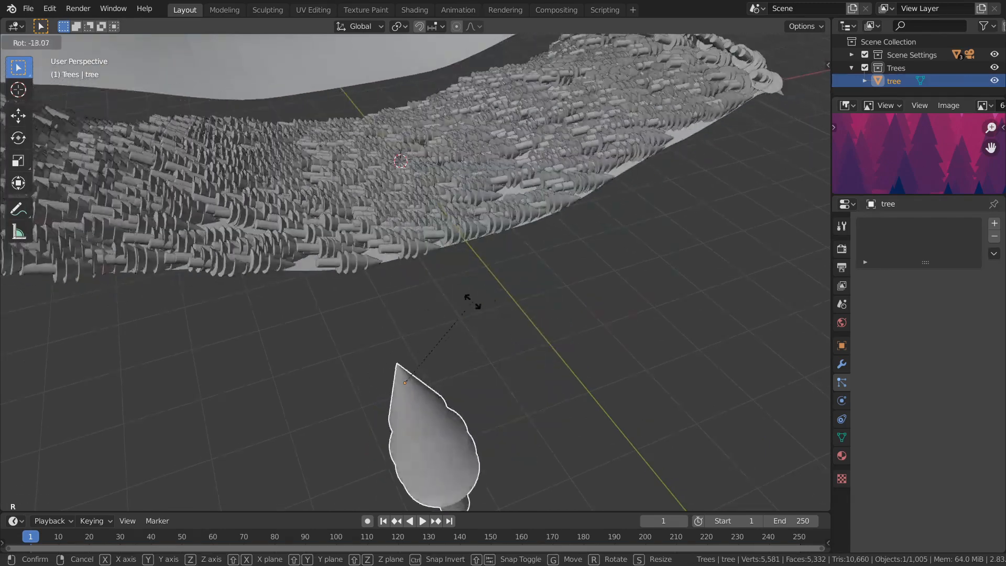
pyautogui.click(488, 315)
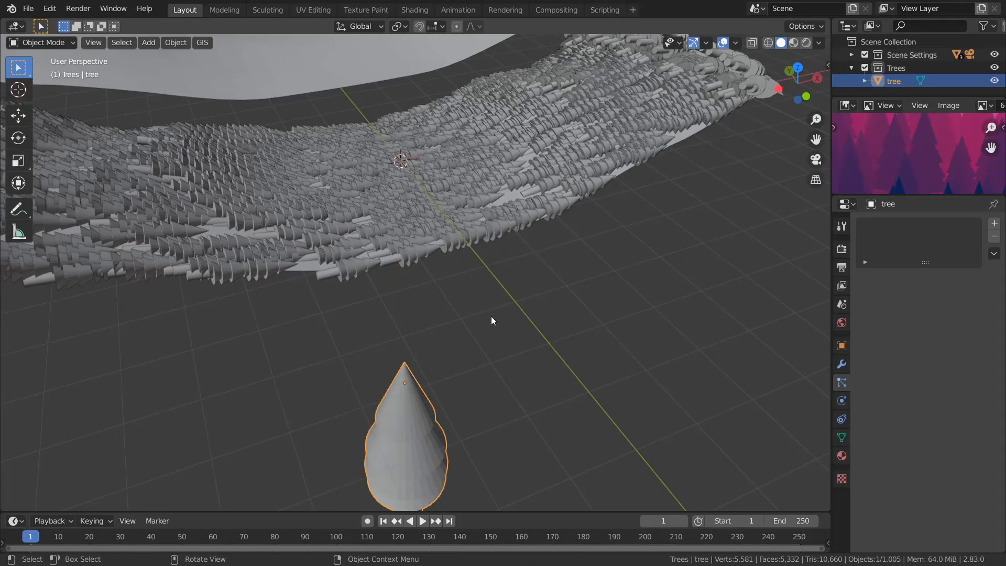
# - Select only the bottom face of the tree's trunk in Edit Mode and snap the 3D cursor to it
pyautogui.moveTo(521, 306); pyautogui.dragTo(438, 333, button='middle')
pyautogui.press('Tab')
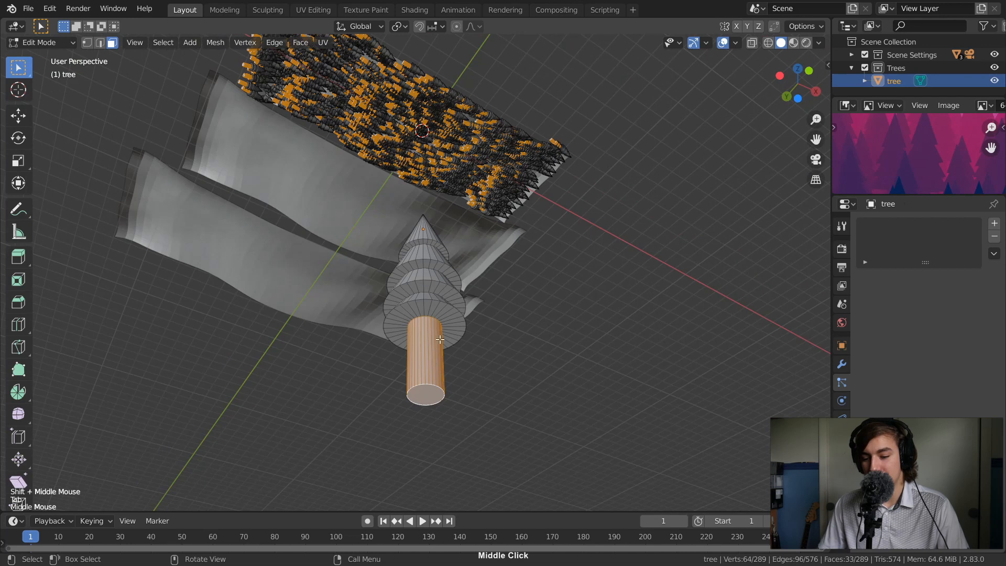
pyautogui.click(434, 394)
pyautogui.moveTo(434, 395); pyautogui.dragTo(413, 84, button='middle')
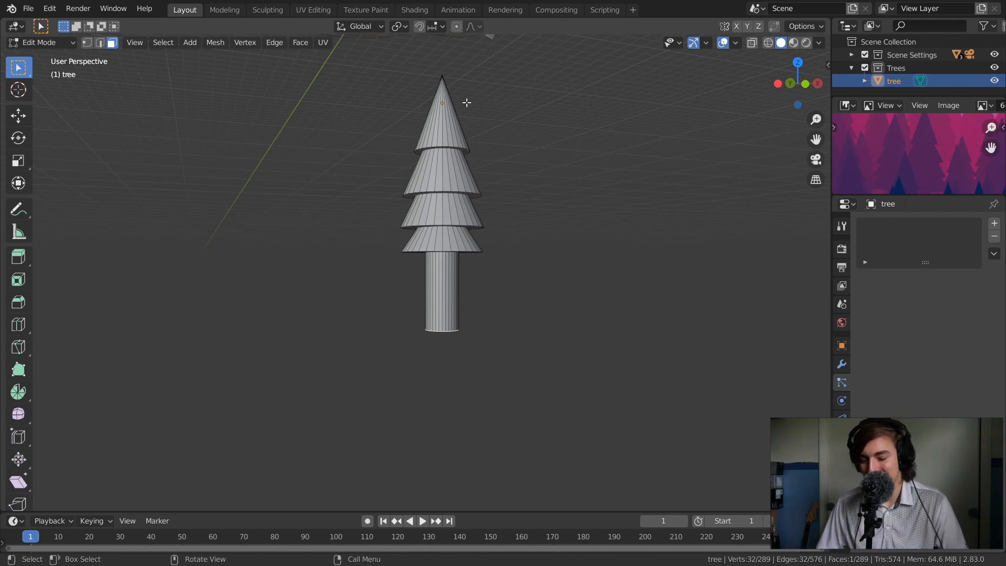
pyautogui.moveTo(498, 284); pyautogui.dragTo(445, 386, button='middle')
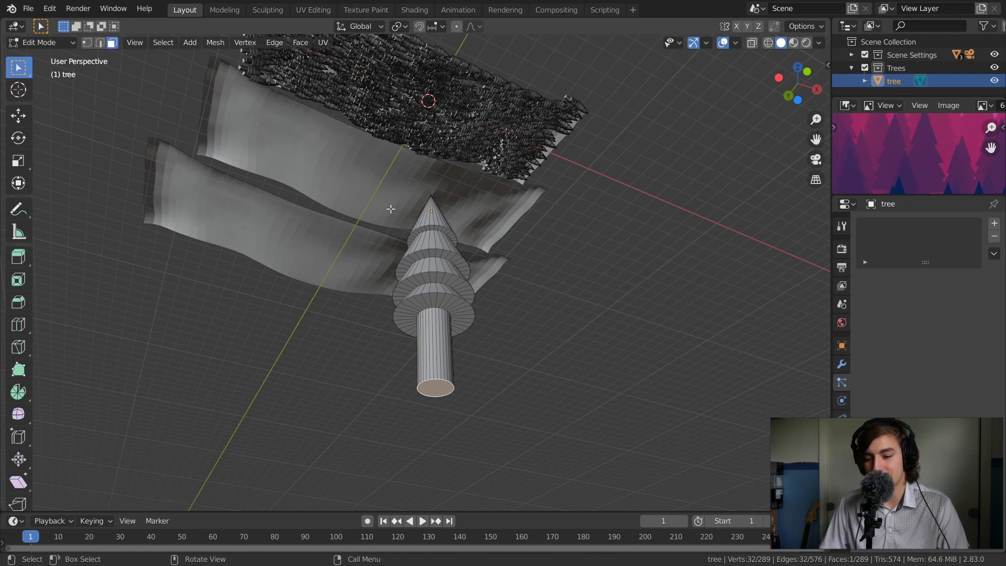
pyautogui.hotkey('shift', 's')
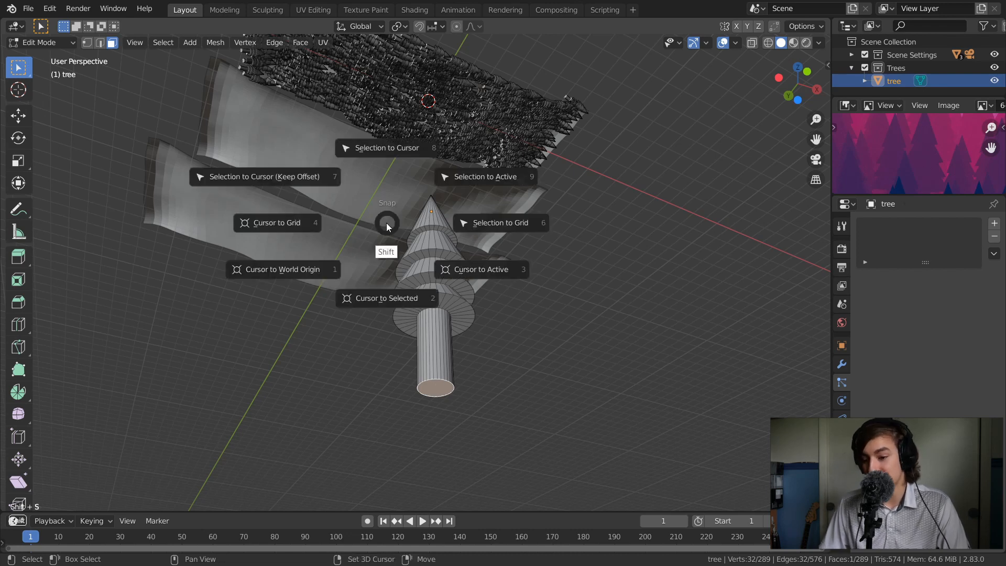
pyautogui.click(396, 300)
# - Return the tree to Object Mode and set its origin to the 3D cursor at the trunk's base
pyautogui.moveTo(503, 292); pyautogui.dragTo(467, 237, button='middle')
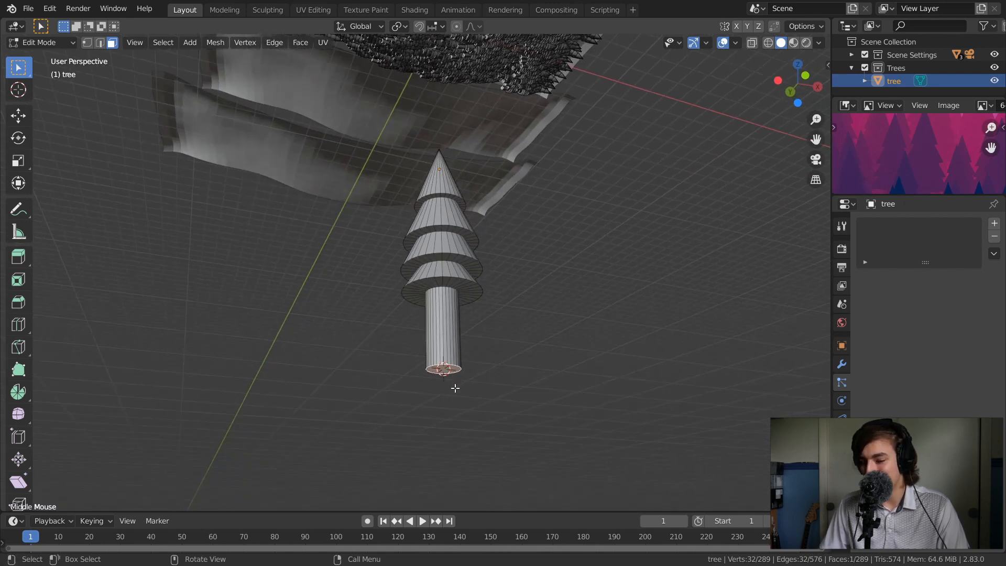
pyautogui.moveTo(454, 386); pyautogui.dragTo(449, 413, button='middle')
pyautogui.keyDown('ctrl'); pyautogui.moveTo(447, 354); pyautogui.dragTo(402, 244, button='middle'); pyautogui.keyUp('ctrl')
pyautogui.press('Tab')
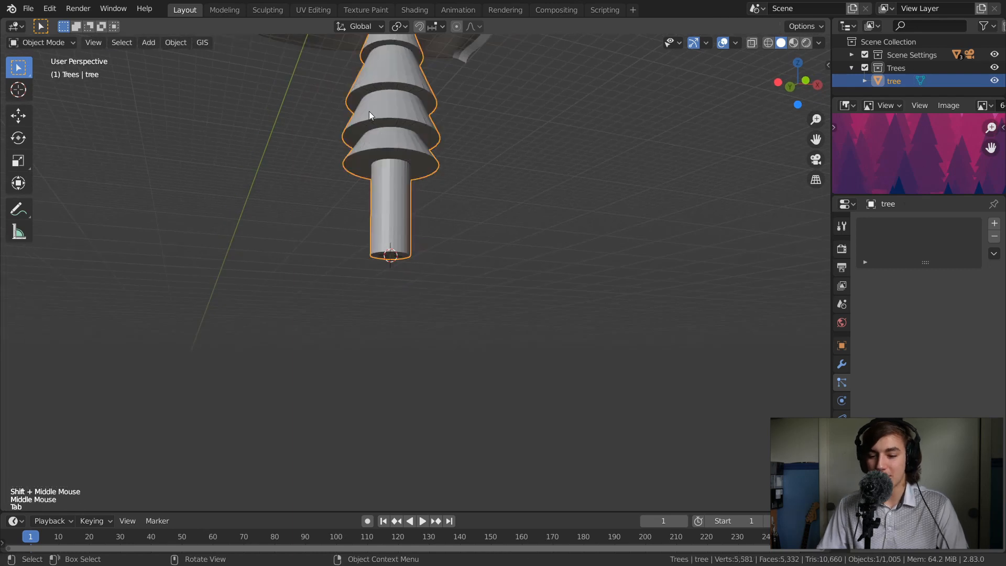
pyautogui.click(177, 46)
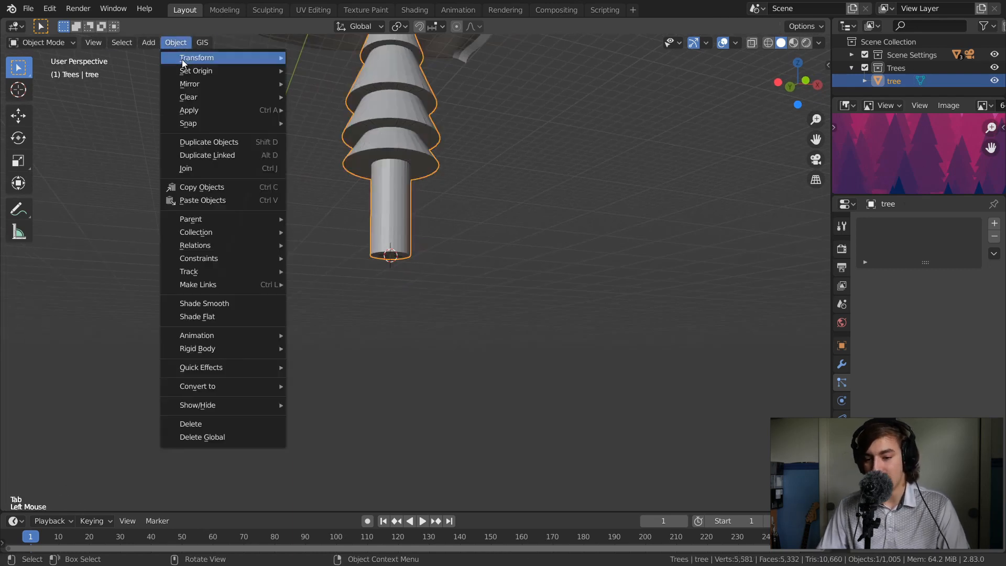
pyautogui.moveTo(193, 70)
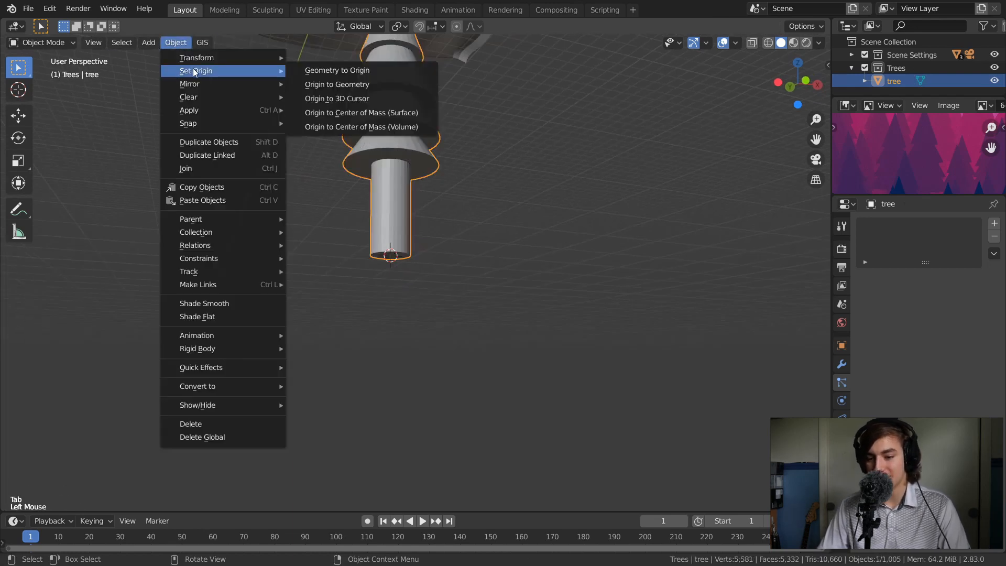
pyautogui.click(364, 98)
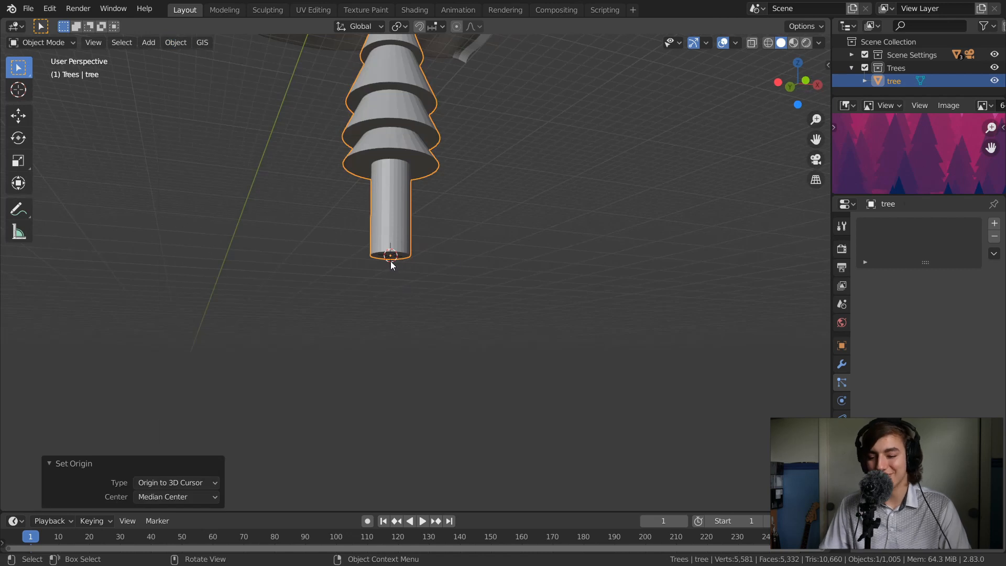
# - Try rotating the tree about its new base origin, check the scattered front terrain plane, and reselect the tree
pyautogui.press('r')
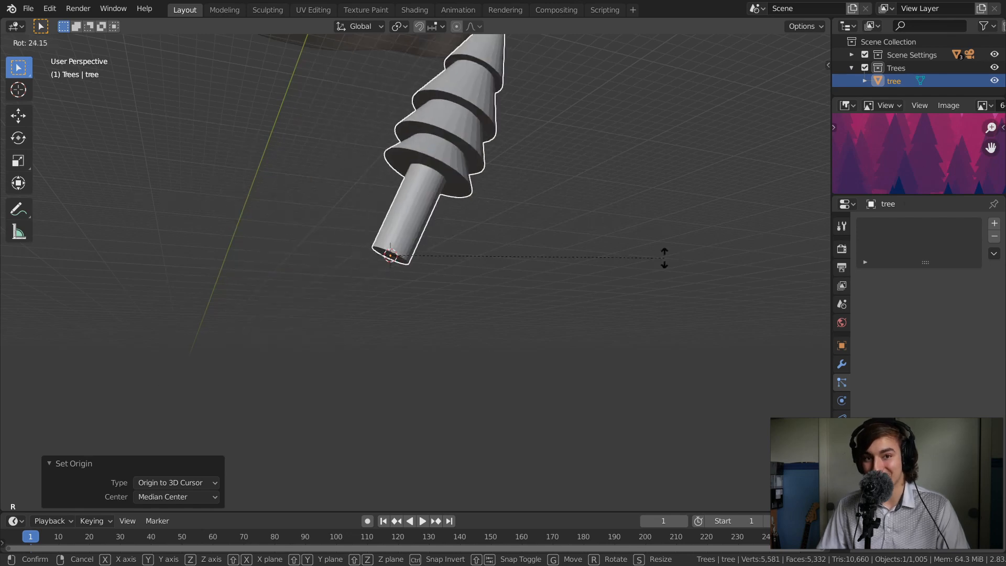
pyautogui.rightClick(741, 254)
pyautogui.moveTo(357, 167); pyautogui.dragTo(361, 202, button='middle')
pyautogui.keyDown('ctrl'); pyautogui.moveTo(362, 202); pyautogui.dragTo(354, 278, button='middle'); pyautogui.keyUp('ctrl')
pyautogui.keyDown('shift'); pyautogui.moveTo(367, 200); pyautogui.dragTo(371, 286, button='middle'); pyautogui.keyUp('shift')
pyautogui.click(396, 206)
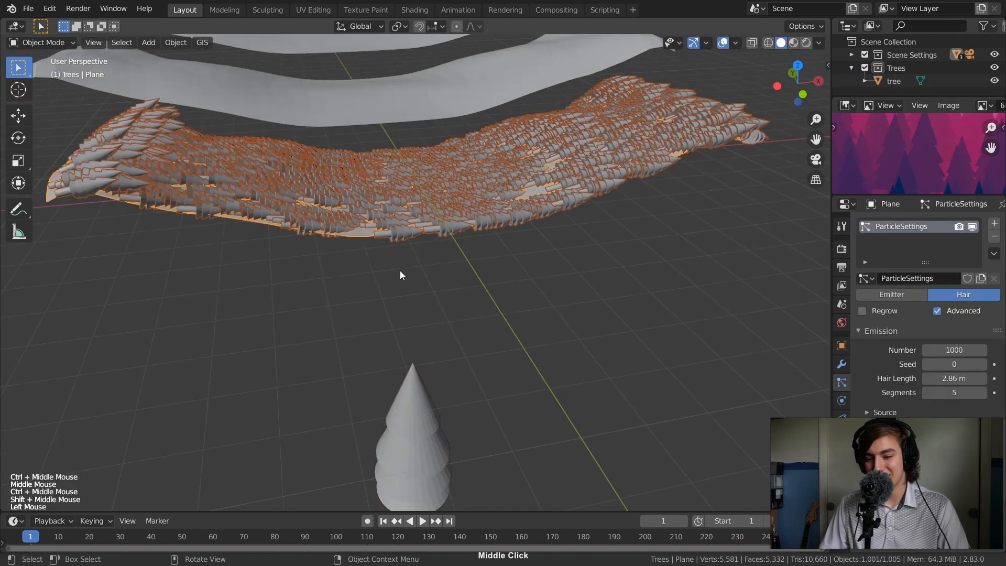
pyautogui.click(413, 394)
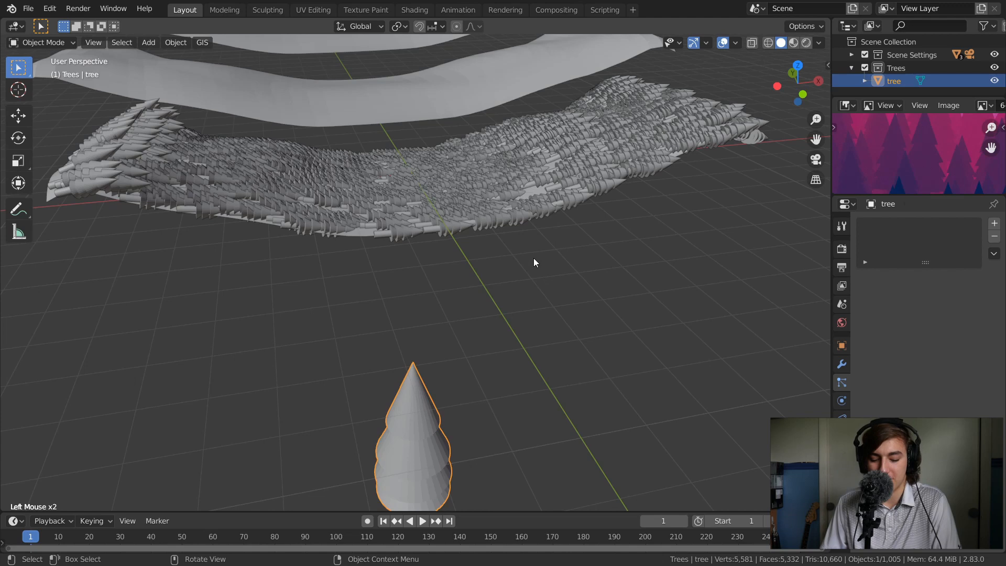
# - Rotate the tree object 90° about the global Y axis so the instanced trees stand upright on the front plane
pyautogui.press('r')
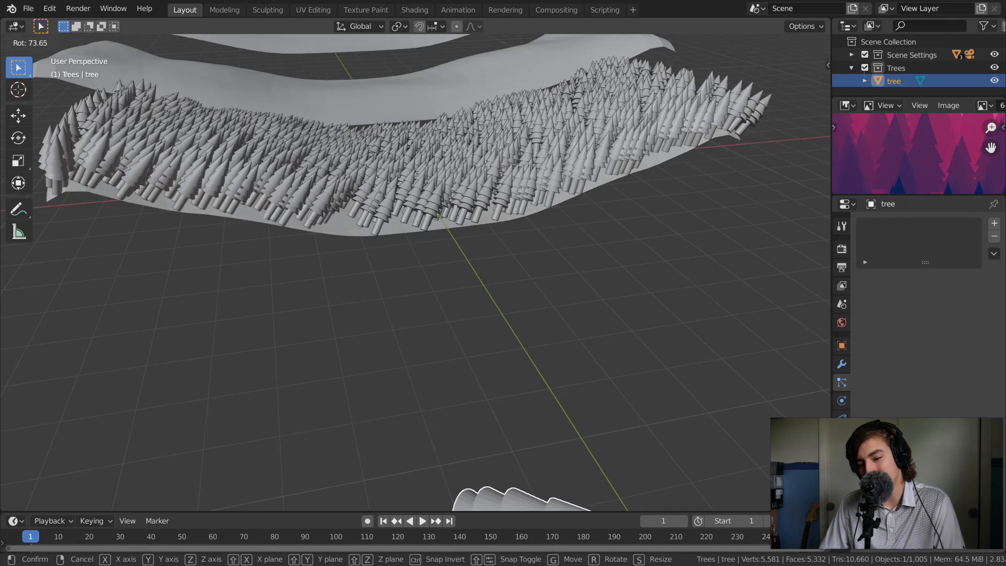
pyautogui.rightClick(438, 341)
pyautogui.moveTo(438, 342); pyautogui.dragTo(441, 414, button='middle')
pyautogui.press('e')
pyautogui.press('r')
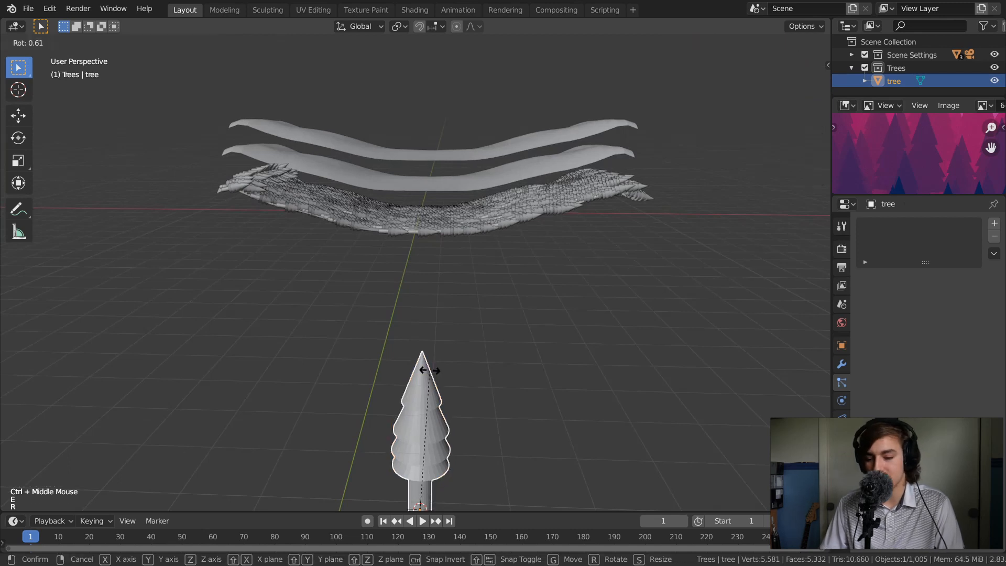
pyautogui.press('y')
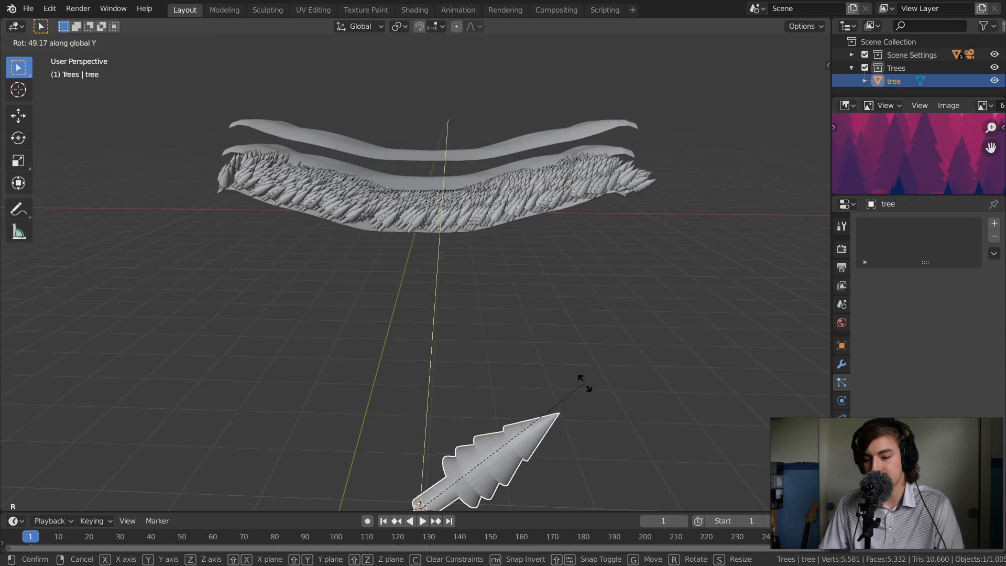
pyautogui.write('96')
pyautogui.press('BackSpace')
pyautogui.write('0')
pyautogui.press('Return')
pyautogui.moveTo(465, 128); pyautogui.dragTo(580, 132, button='middle')
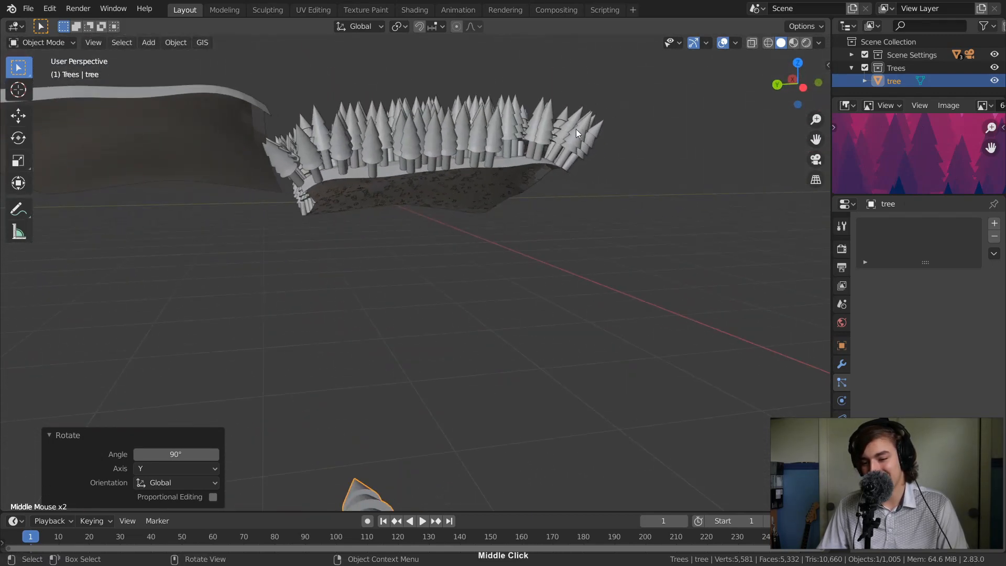
pyautogui.moveTo(537, 103); pyautogui.dragTo(394, 203, button='middle')
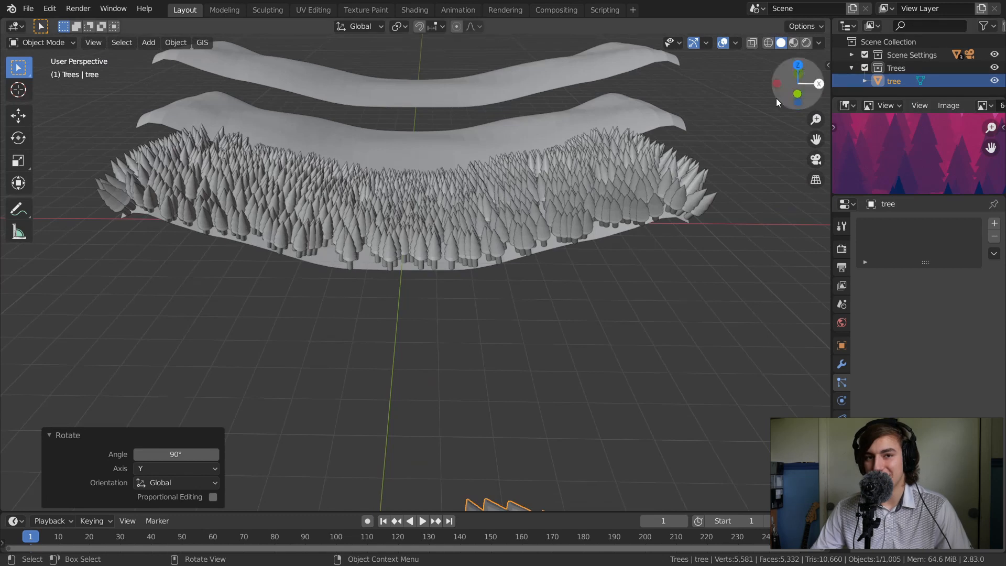
# - Set the rotation orientation axis of the front plane's particle system to Global Z
pyautogui.click(482, 250)
pyautogui.moveTo(967, 365); pyautogui.dragTo(967, 218, button='middle')
pyautogui.moveTo(897, 297); pyautogui.dragTo(890, 258, button='middle')
pyautogui.click(870, 273)
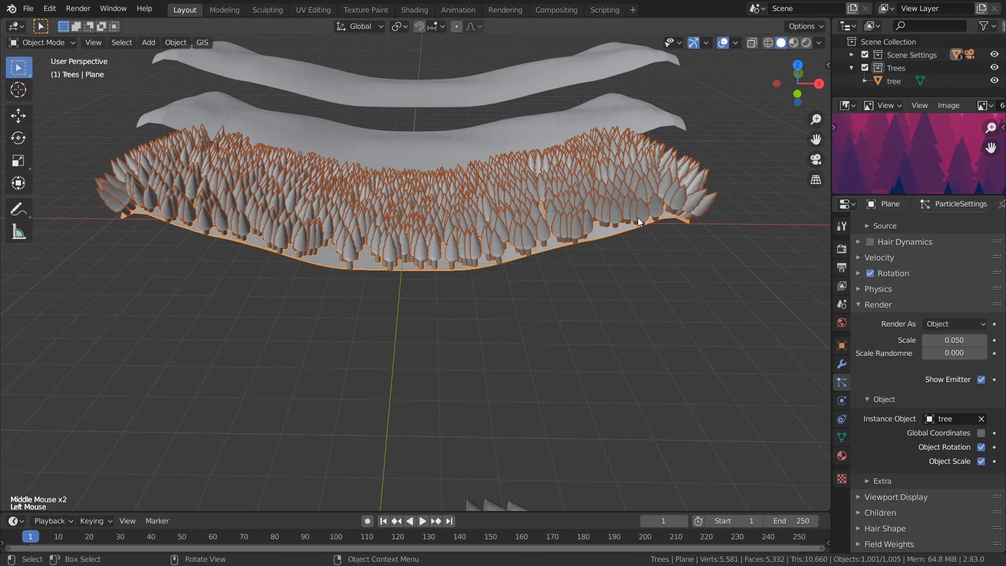
pyautogui.click(859, 273)
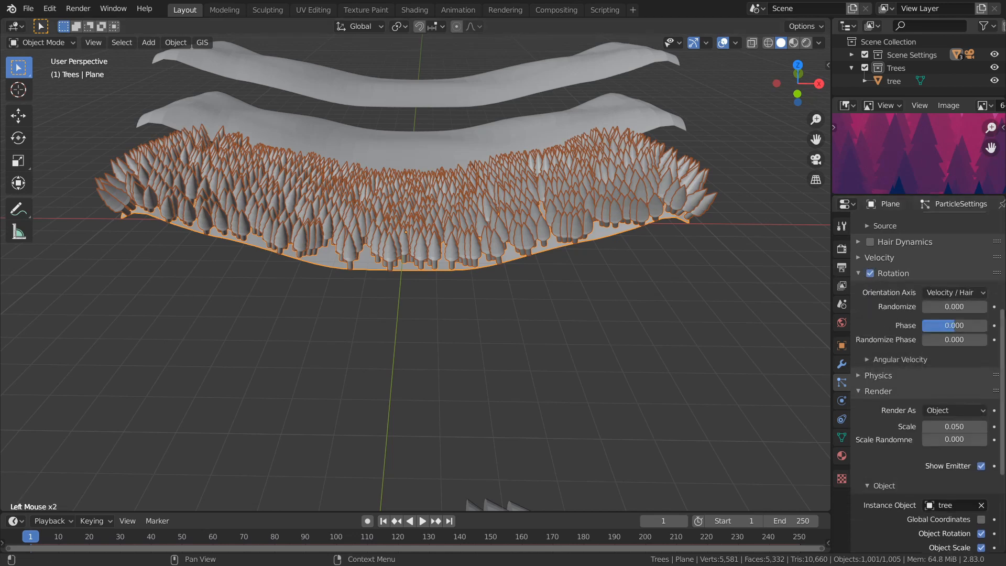
pyautogui.click(959, 293)
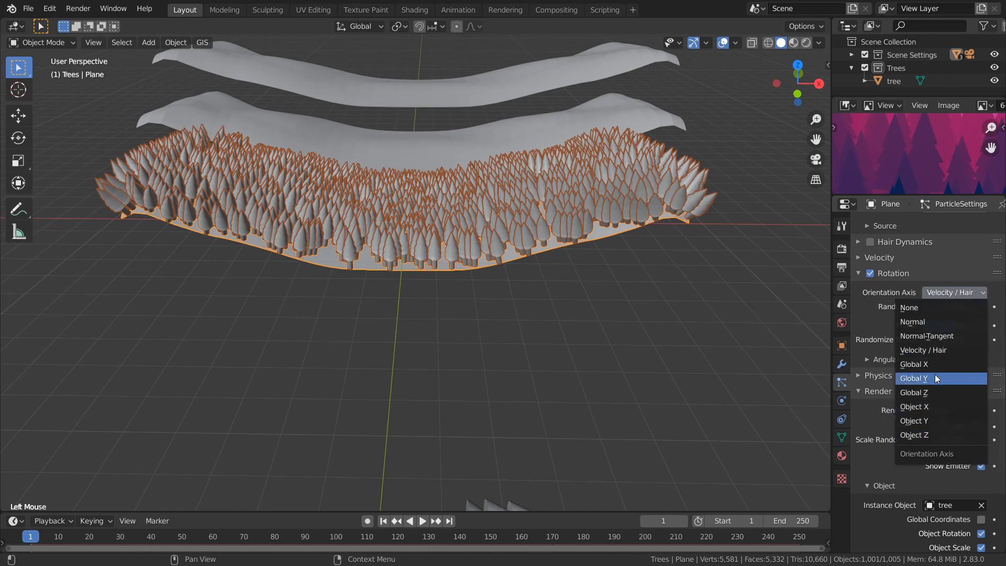
pyautogui.click(927, 392)
pyautogui.moveTo(437, 233); pyautogui.dragTo(415, 201, button='middle')
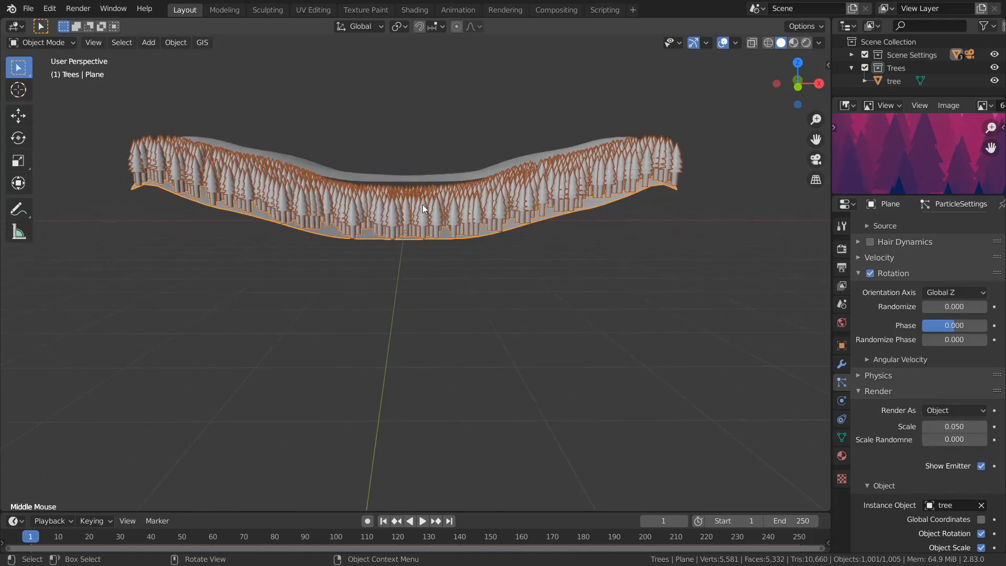
pyautogui.moveTo(261, 214); pyautogui.dragTo(287, 218, button='middle')
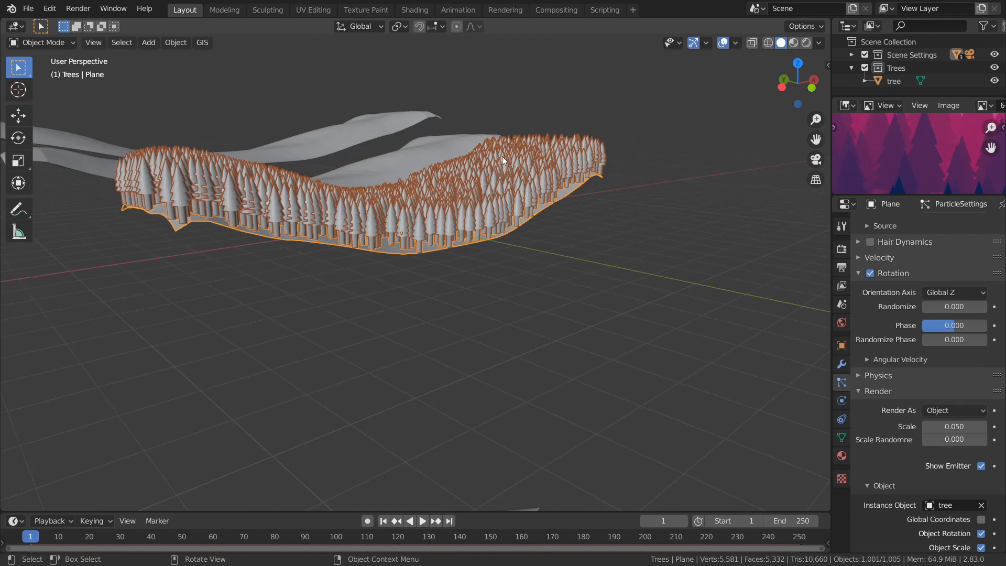
# - Set the rotation randomization of the front plane's particles to 0.048, judging the trees through the camera
pyautogui.press('KP_0')
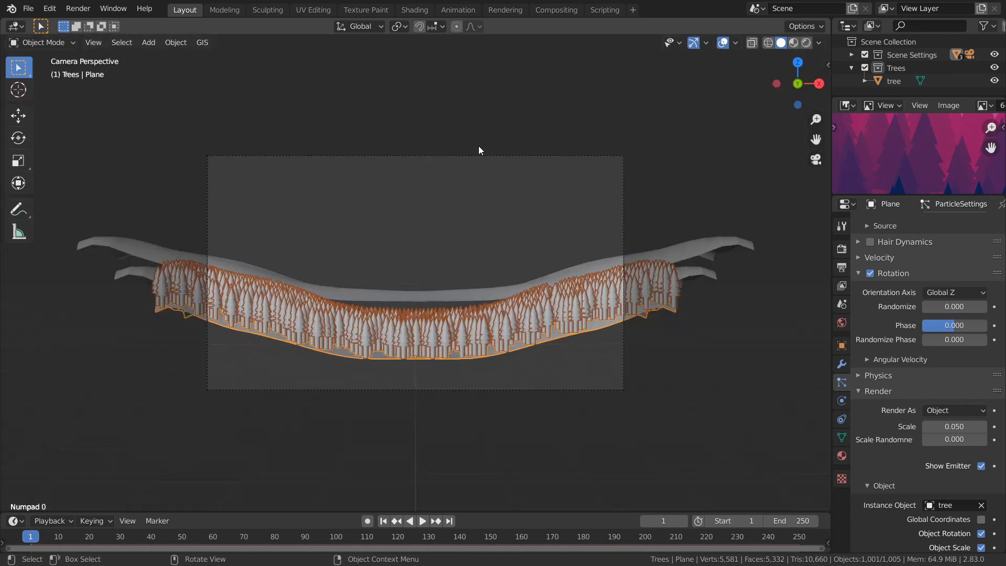
pyautogui.click(984, 309)
pyautogui.hotkey('ctrl', 'a')
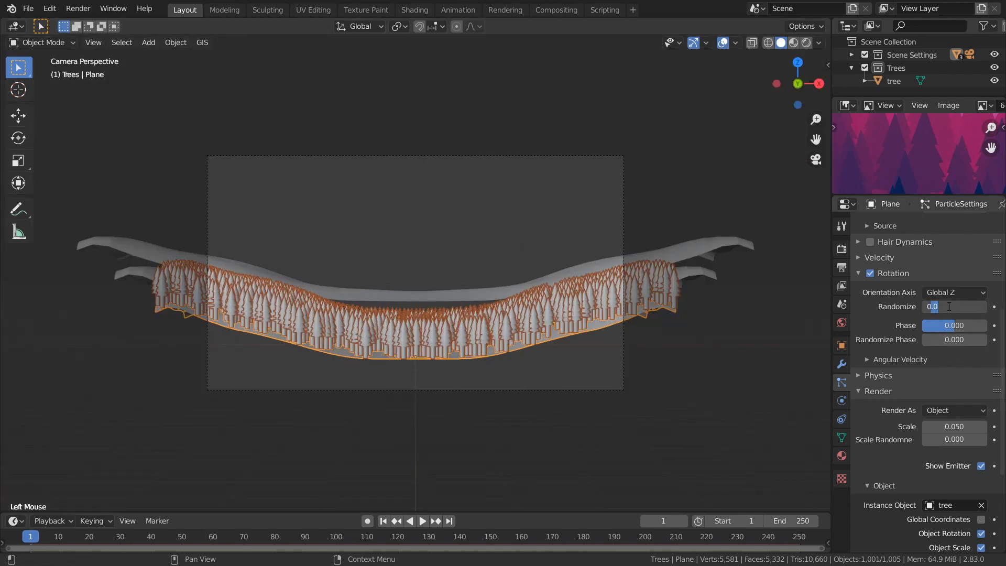
pyautogui.moveTo(983, 307); pyautogui.dragTo(992, 313)
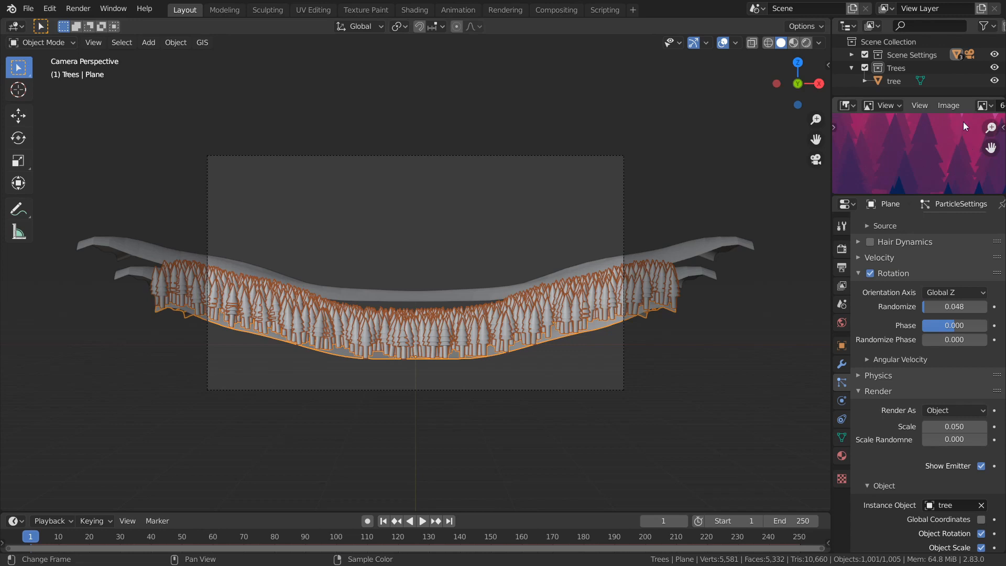
# - Try different emission seeds for the front plane's trees and settle on seed 2
pyautogui.moveTo(513, 270); pyautogui.dragTo(509, 216, button='middle')
pyautogui.moveTo(504, 280); pyautogui.dragTo(432, 331, button='middle')
pyautogui.moveTo(482, 310)
pyautogui.keyDown('ctrl'); pyautogui.mouseDown(button='middle')
pyautogui.moveTo(457, 197)
pyautogui.moveTo(476, 333)
pyautogui.moveTo(473, 281)
pyautogui.moveTo(489, 291)
pyautogui.mouseUp(button='middle'); pyautogui.keyUp('ctrl')
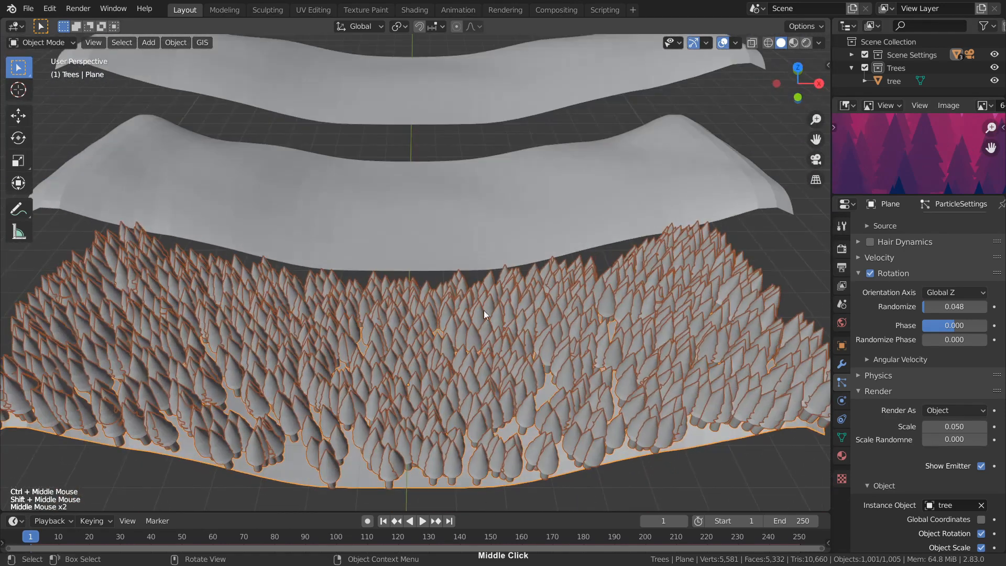
pyautogui.moveTo(947, 326); pyautogui.dragTo(947, 453, button='middle')
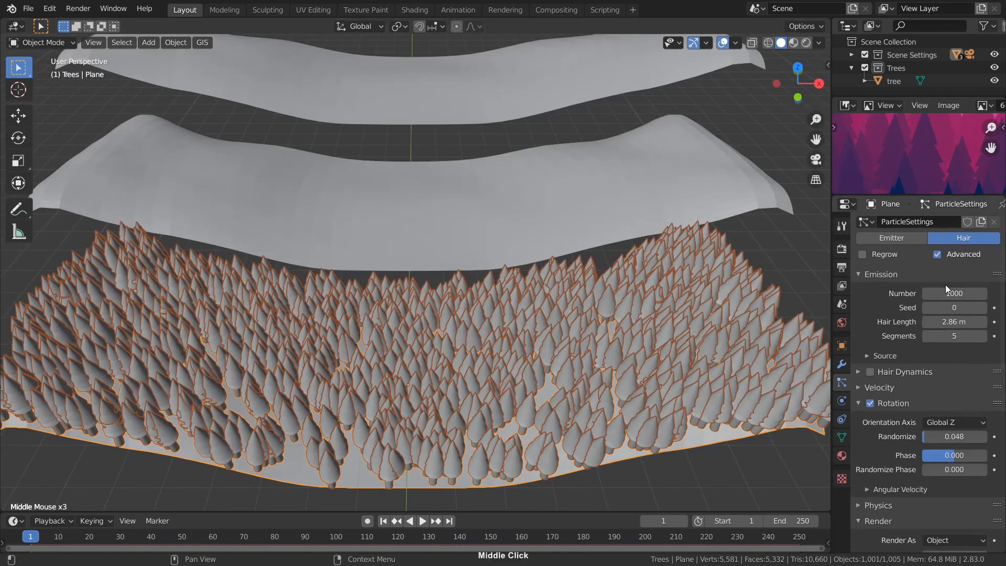
pyautogui.moveTo(947, 289); pyautogui.dragTo(949, 341, button='middle')
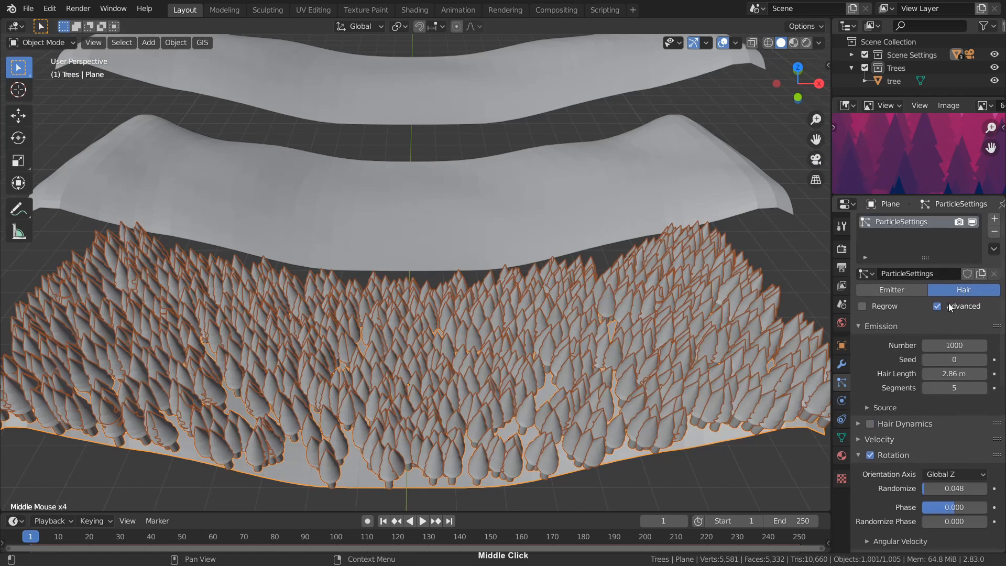
pyautogui.click(983, 361)
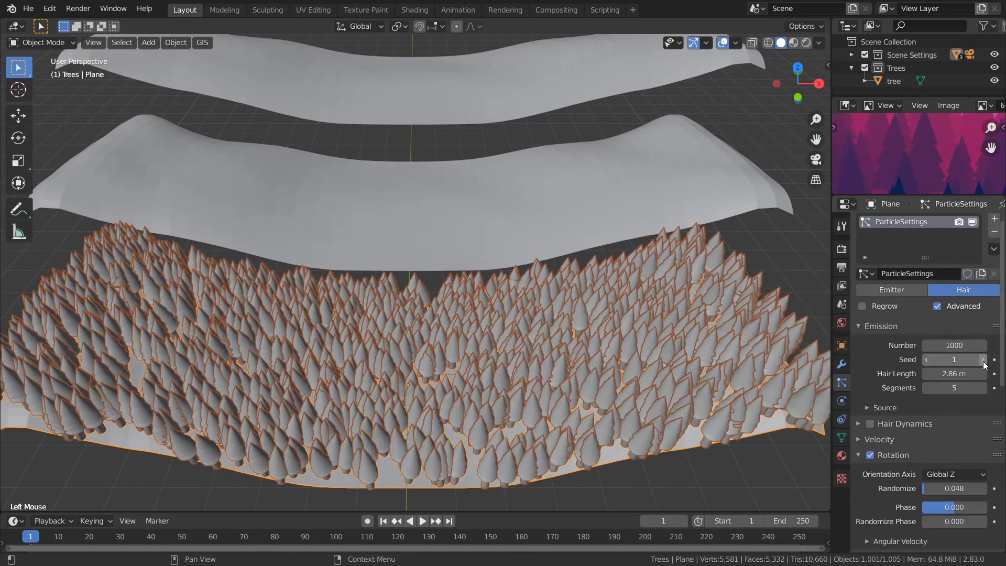
pyautogui.click(982, 361)
pyautogui.click(983, 361)
pyautogui.click(983, 360)
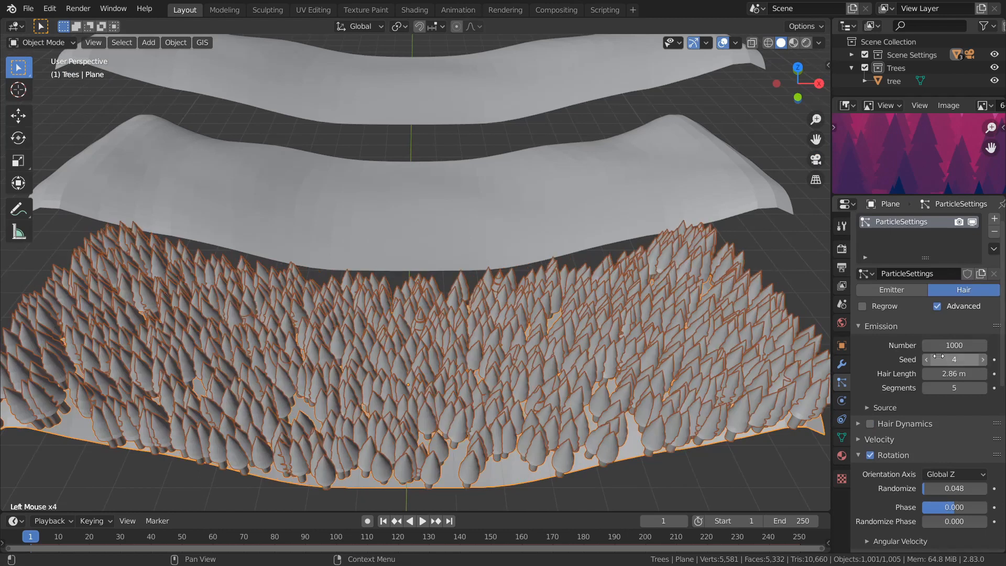
pyautogui.click(926, 359)
pyautogui.click(927, 360)
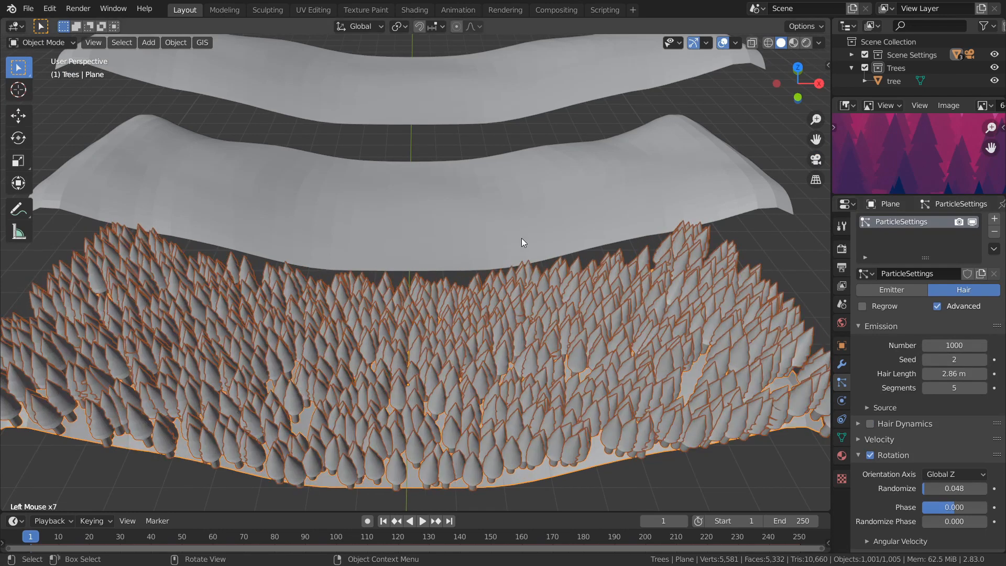
# - Add a particle system to the middle plane and assign it the existing ParticleSettings used by the front plane
pyautogui.press('KP_0')
pyautogui.keyDown('ctrl'); pyautogui.moveTo(483, 297); pyautogui.dragTo(521, 200, button='middle'); pyautogui.keyUp('ctrl')
pyautogui.moveTo(926, 154)
pyautogui.keyDown('ctrl'); pyautogui.mouseDown(button='middle')
pyautogui.moveTo(921, 231)
pyautogui.moveTo(925, 206)
pyautogui.moveTo(941, 208)
pyautogui.moveTo(934, 149)
pyautogui.moveTo(941, 156)
pyautogui.mouseUp(button='middle'); pyautogui.keyUp('ctrl')
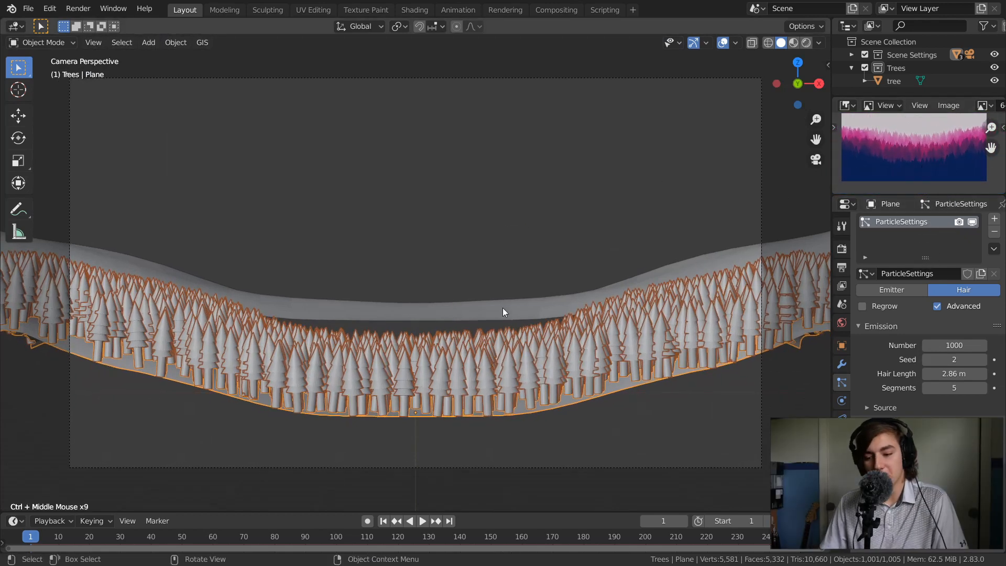
pyautogui.moveTo(492, 318); pyautogui.dragTo(511, 271, button='middle')
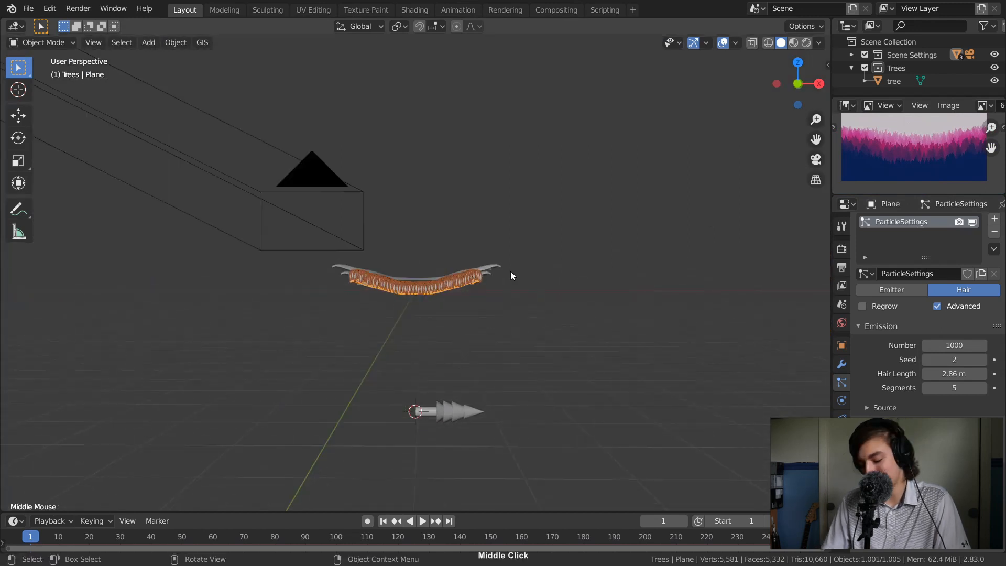
pyautogui.press('KP_0')
pyautogui.keyDown('ctrl'); pyautogui.moveTo(594, 239); pyautogui.dragTo(551, 190, button='middle'); pyautogui.keyUp('ctrl')
pyautogui.click(479, 206)
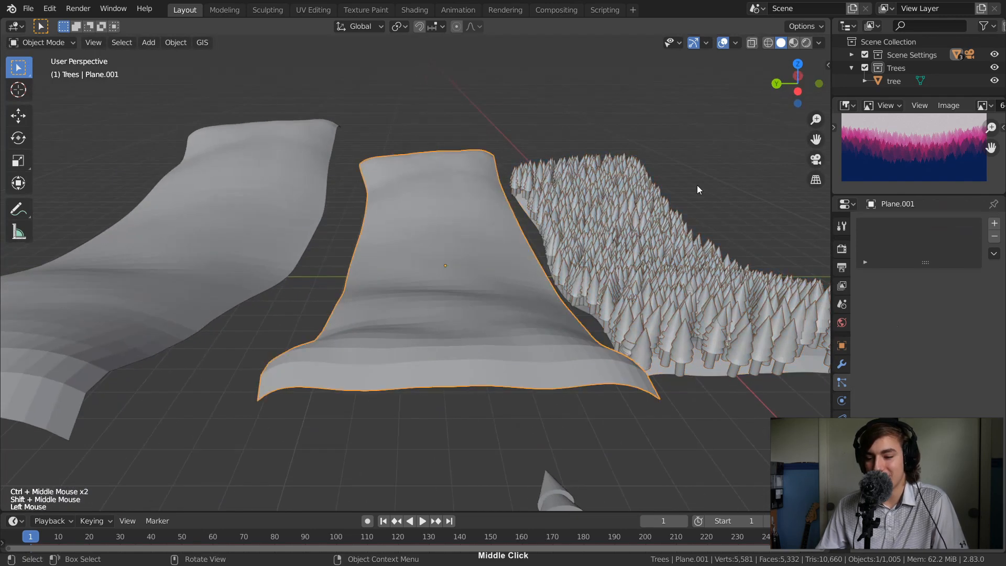
pyautogui.click(994, 226)
pyautogui.click(866, 279)
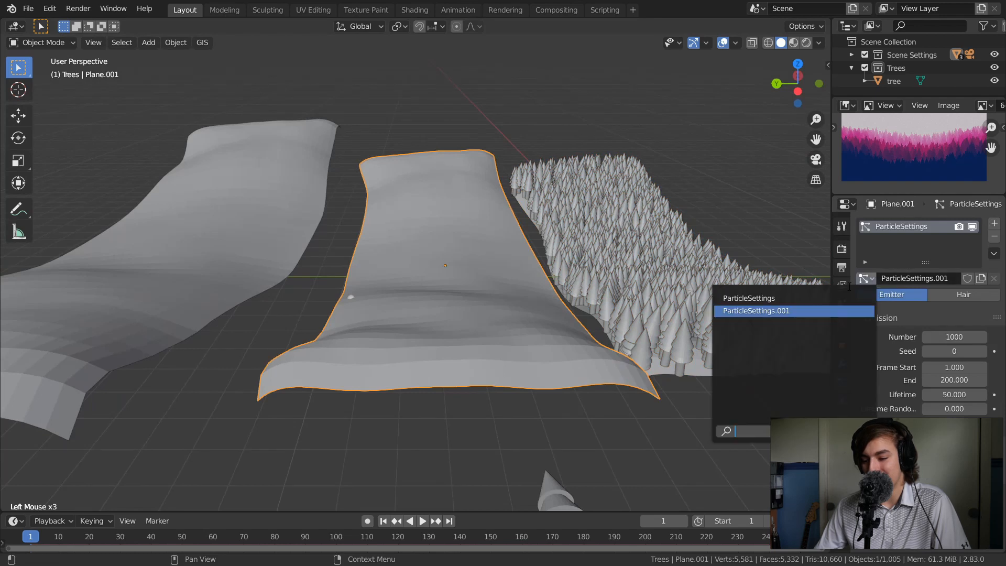
pyautogui.click(741, 299)
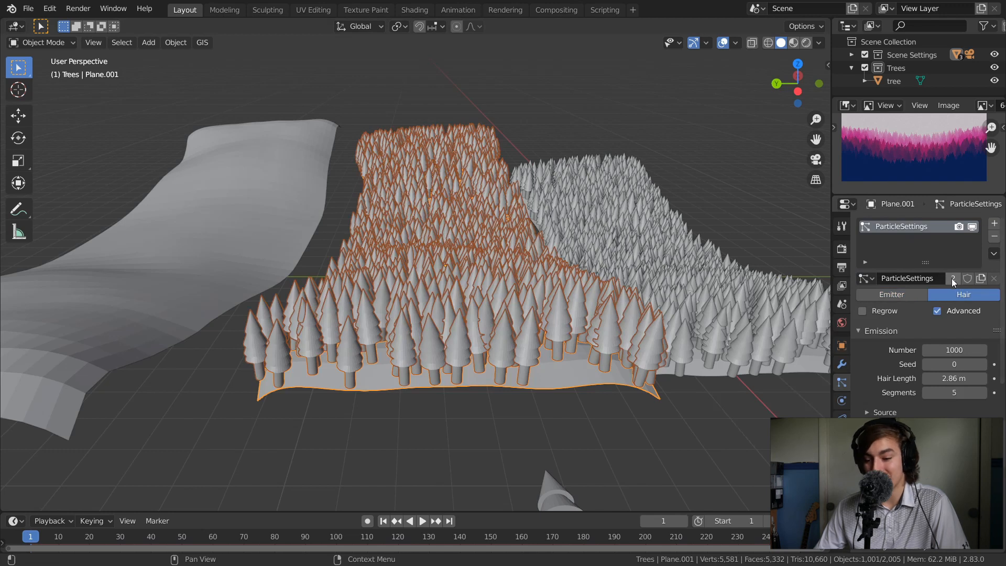
# - Add a particle system to the back plane and assign it the same shared ParticleSettings
pyautogui.click(241, 198)
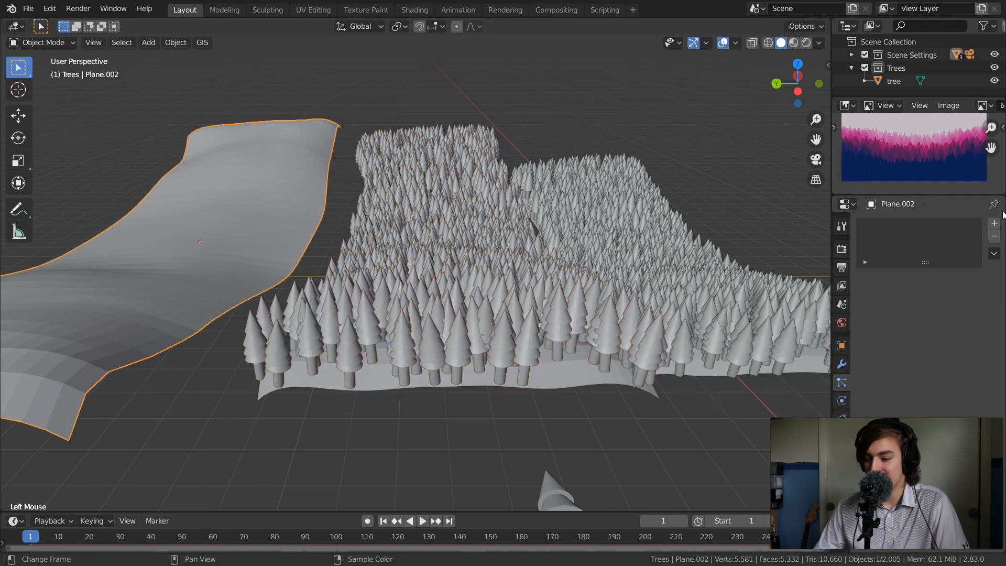
pyautogui.click(995, 226)
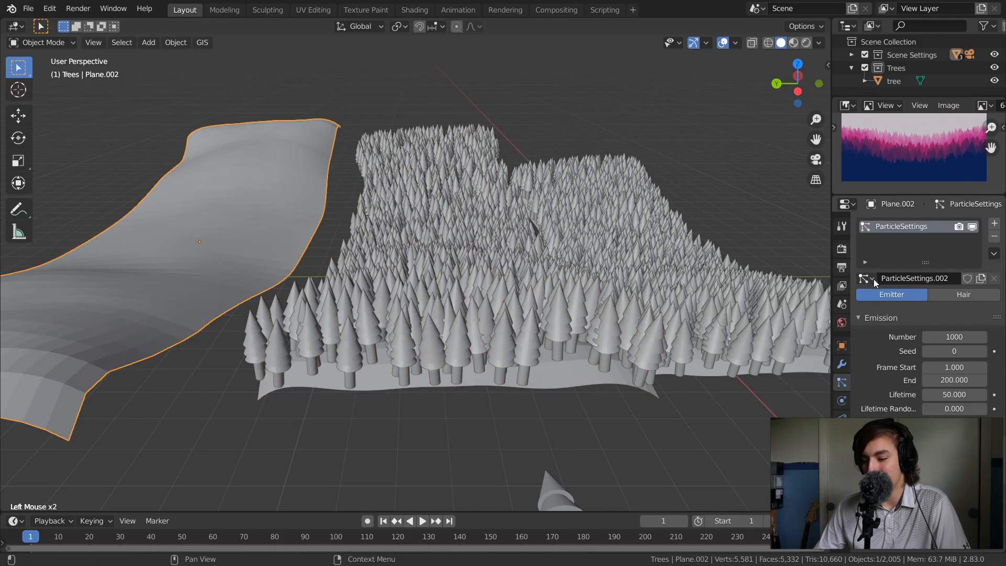
pyautogui.click(873, 280)
pyautogui.click(794, 298)
# - Set the emission seed of the middle plane's particle system to 3
pyautogui.moveTo(636, 231); pyautogui.dragTo(625, 284, button='middle')
pyautogui.click(544, 210)
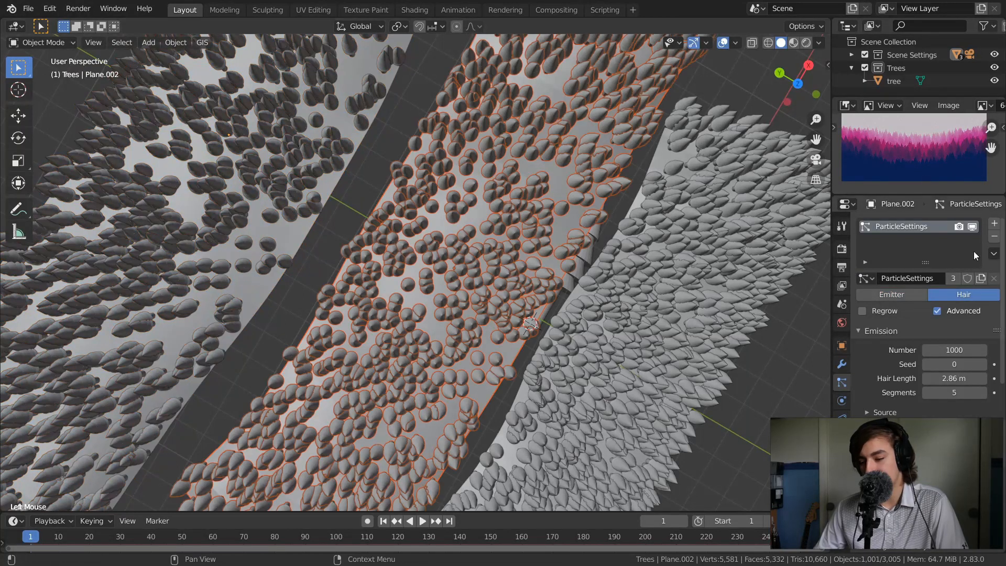
pyautogui.click(638, 276)
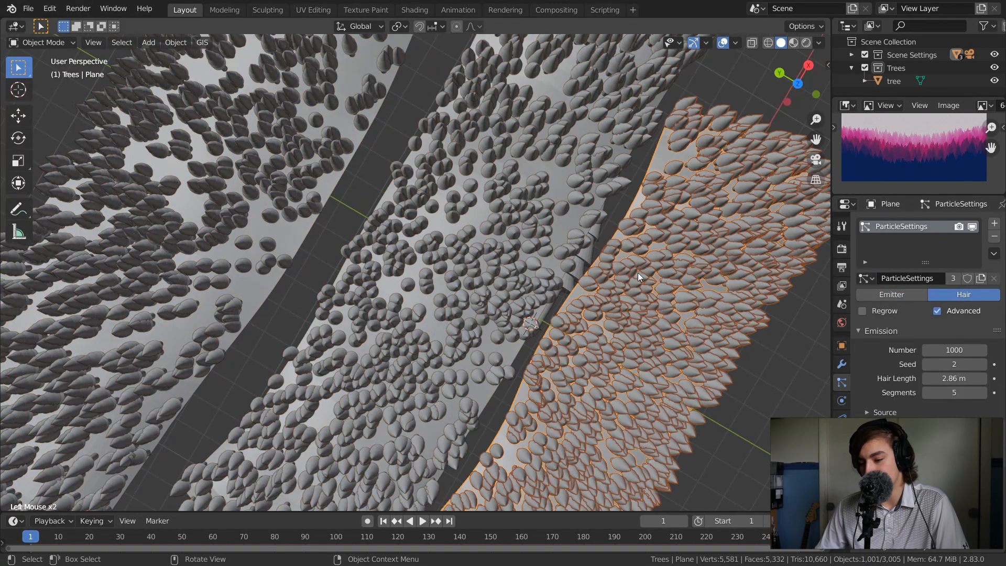
pyautogui.click(577, 223)
pyautogui.click(983, 364)
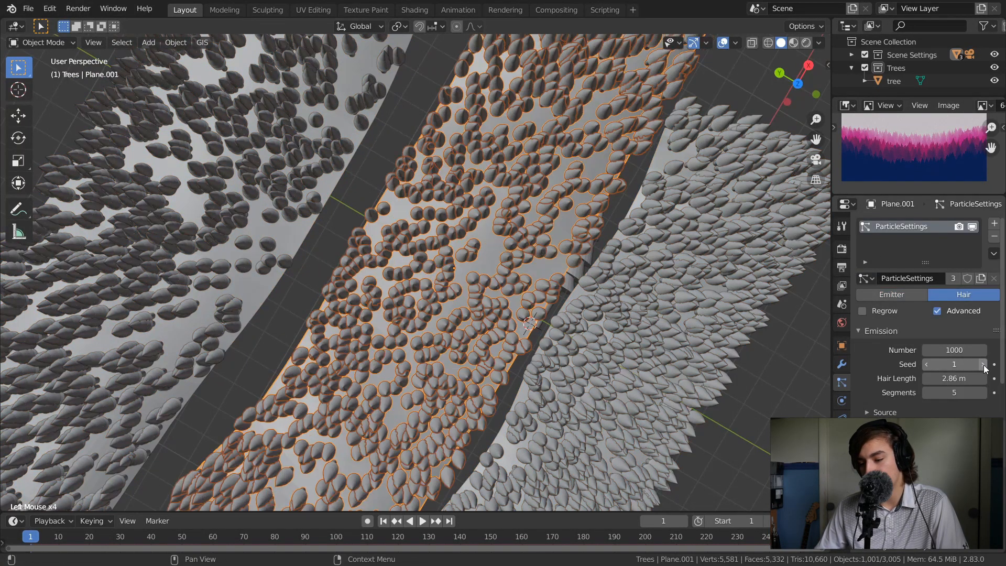
pyautogui.click(983, 365)
pyautogui.click(984, 365)
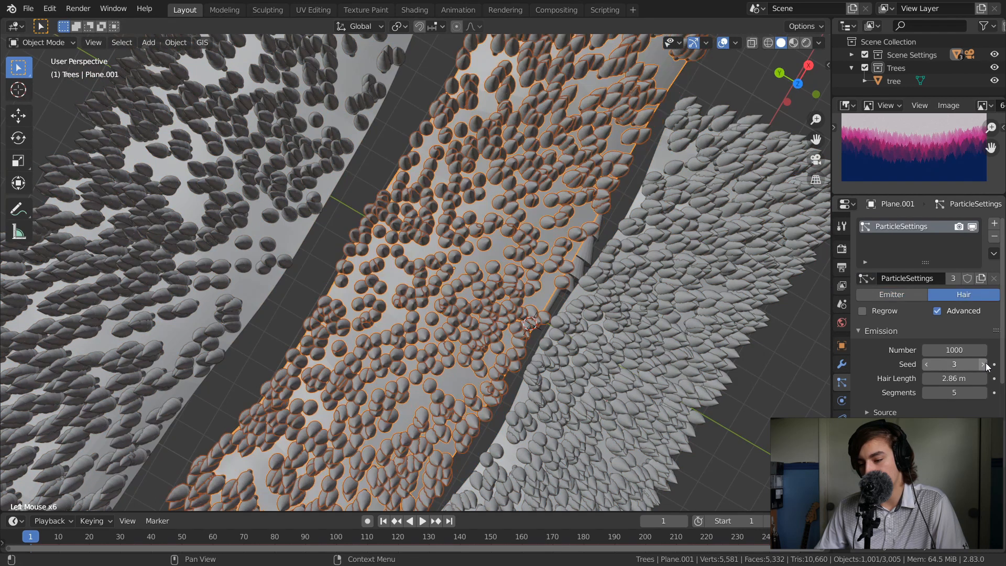
# - Set the emission seed of the back plane's particle system to 5
pyautogui.click(310, 192)
pyautogui.click(989, 365)
pyautogui.click(983, 365)
pyautogui.click(983, 364)
pyautogui.click(983, 364)
pyautogui.click(984, 364)
pyautogui.click(993, 365)
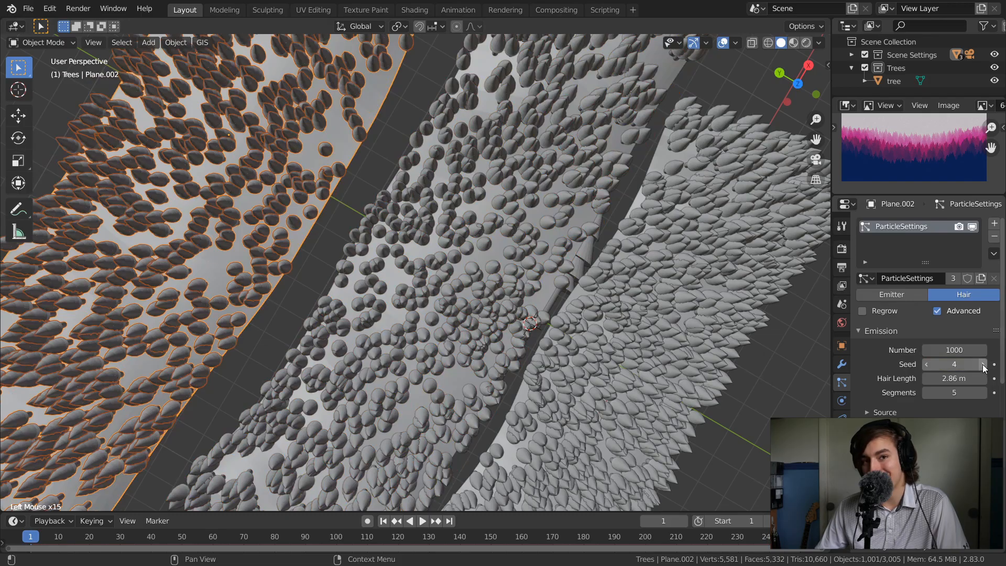
pyautogui.click(983, 364)
# - Increase the shared hair length of the trees on the front plane to about 3.72 m, judging it through the camera
pyautogui.moveTo(681, 241); pyautogui.dragTo(538, 99, button='middle')
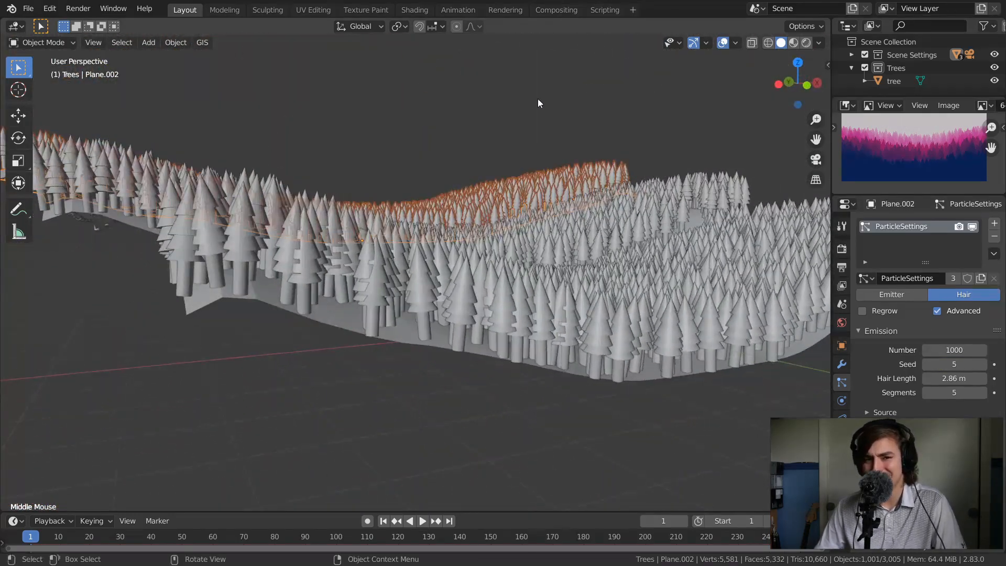
pyautogui.press('KP_0')
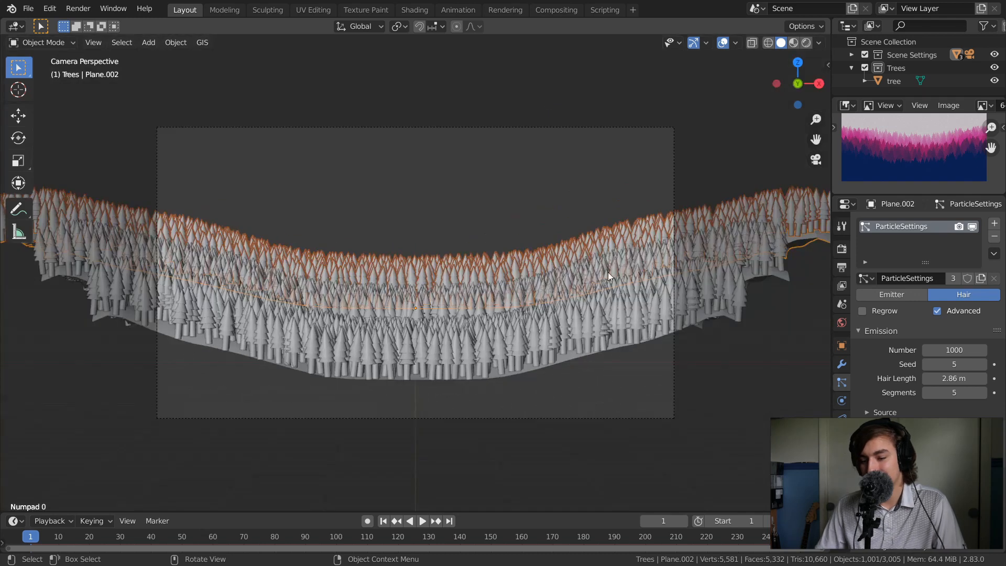
pyautogui.click(578, 309)
pyautogui.click(584, 312)
pyautogui.click(626, 185)
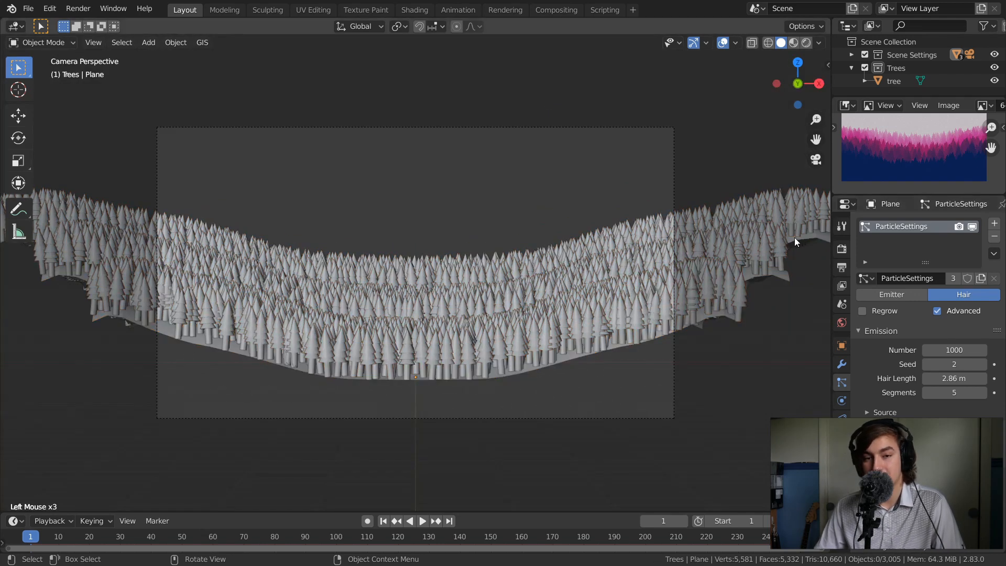
pyautogui.click(638, 307)
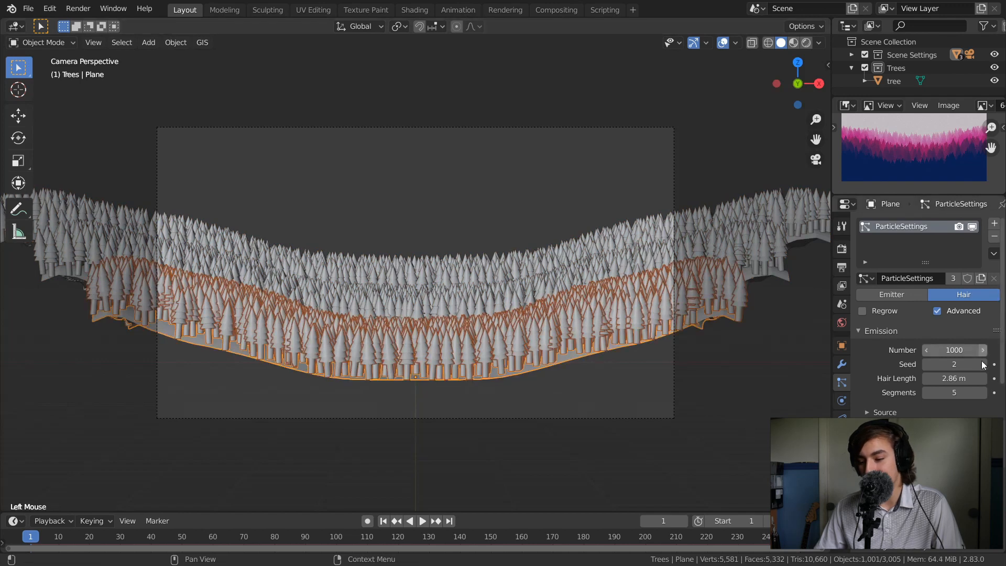
pyautogui.doubleClick(950, 378)
pyautogui.moveTo(952, 380); pyautogui.dragTo(994, 387)
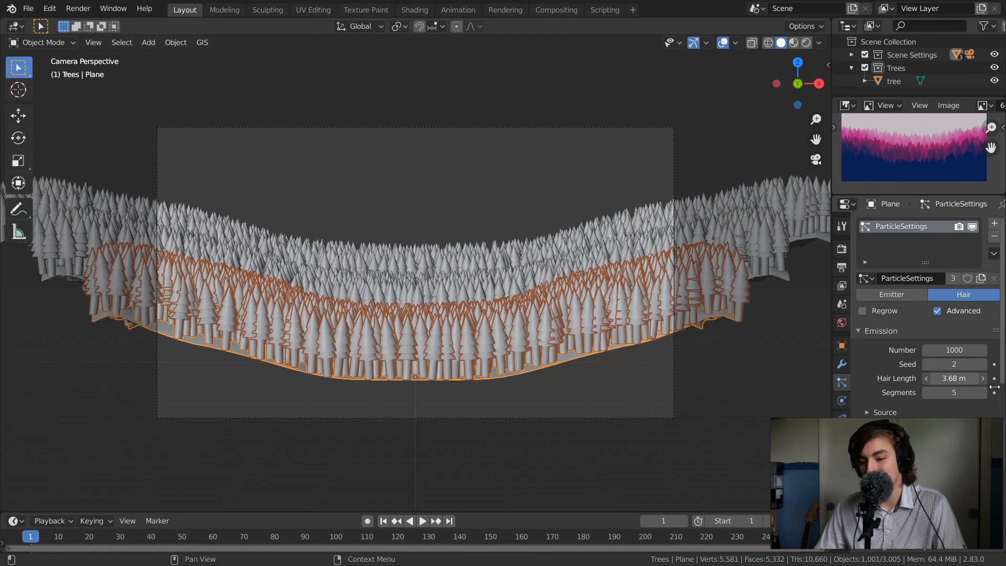
# - Rotate the front tree plane about 16.5° around the global X axis
pyautogui.moveTo(460, 220); pyautogui.dragTo(529, 210, button='middle')
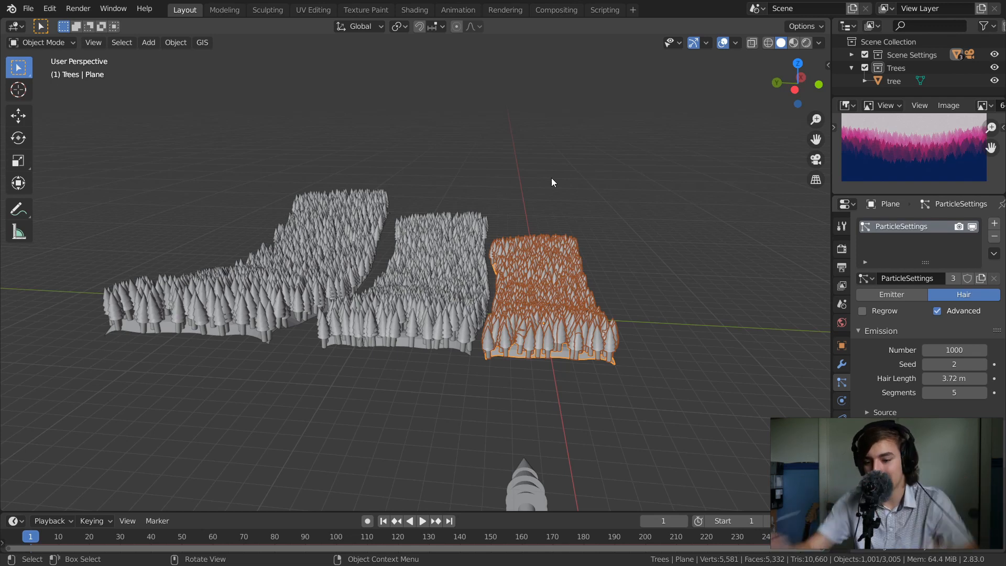
pyautogui.moveTo(697, 338); pyautogui.dragTo(593, 204, button='middle')
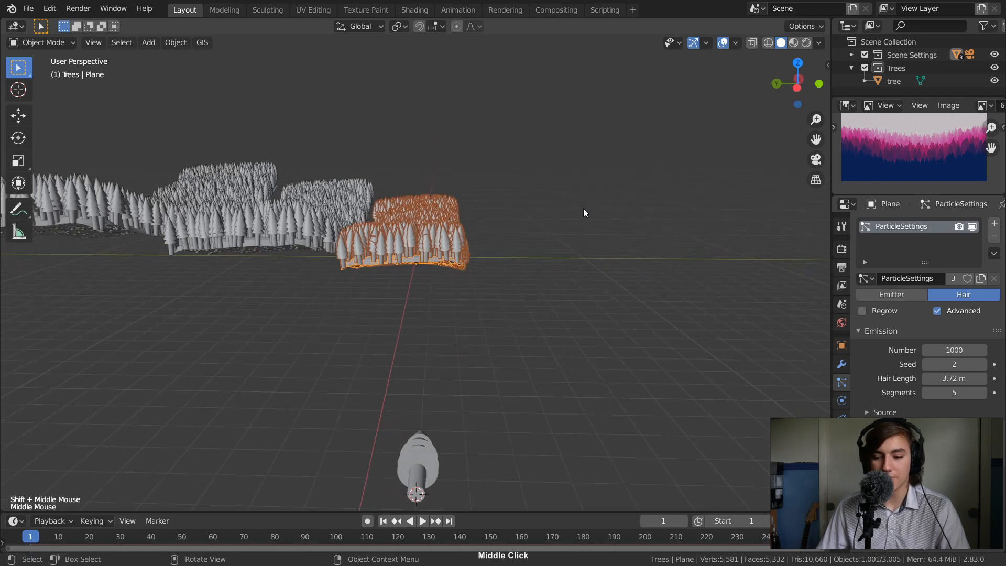
pyautogui.press('r')
pyautogui.press('x')
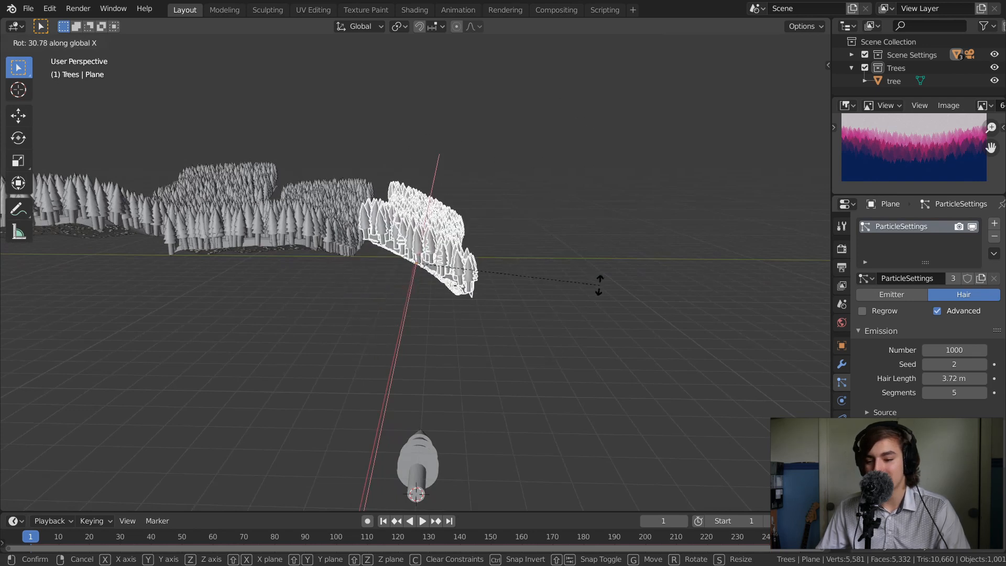
pyautogui.click(602, 232)
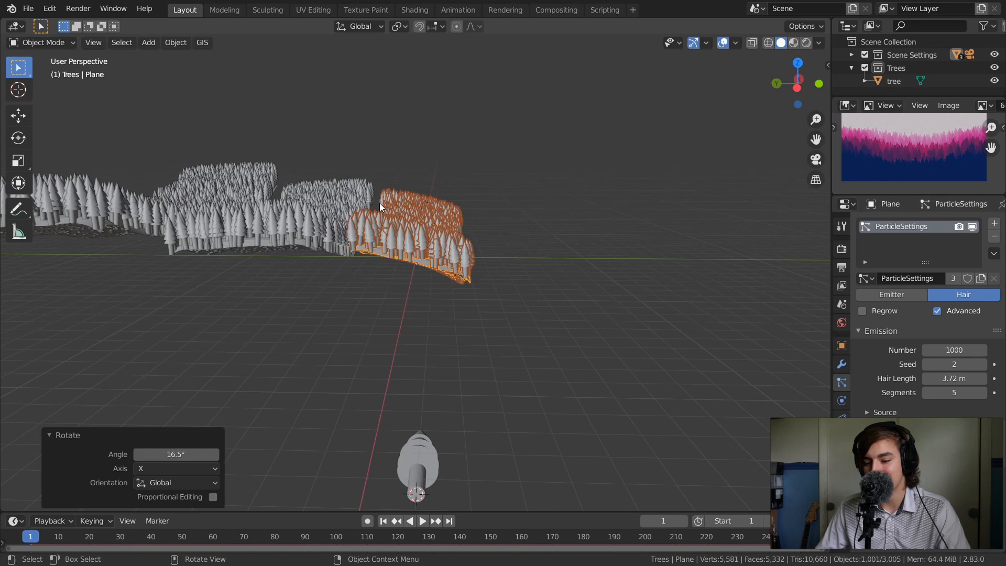
# - Rotate the middle tree plane about 7° around the global X axis
pyautogui.click(306, 212)
pyautogui.keyDown('ctrl'); pyautogui.moveTo(381, 192); pyautogui.dragTo(533, 204, button='middle'); pyautogui.keyUp('ctrl')
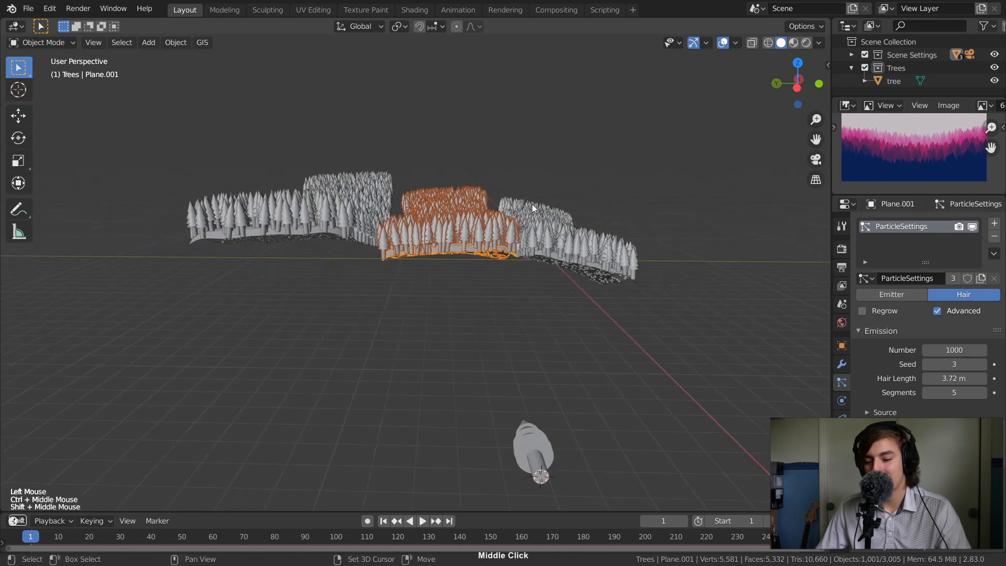
pyautogui.press('r')
pyautogui.press('x')
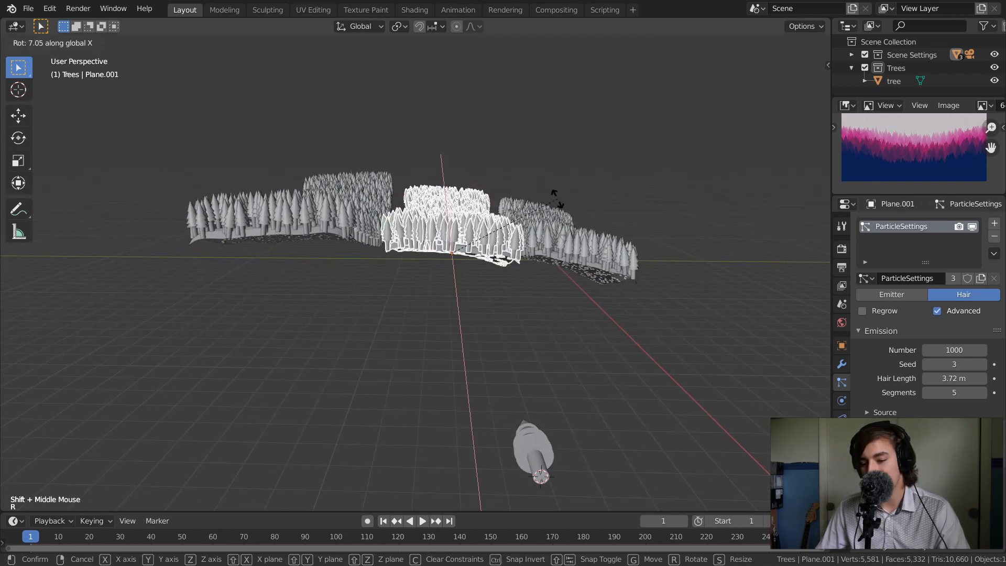
pyautogui.click(556, 198)
# - Rotate the back tree plane about 7.93° around the global X axis
pyautogui.click(344, 210)
pyautogui.press('r')
pyautogui.press('x')
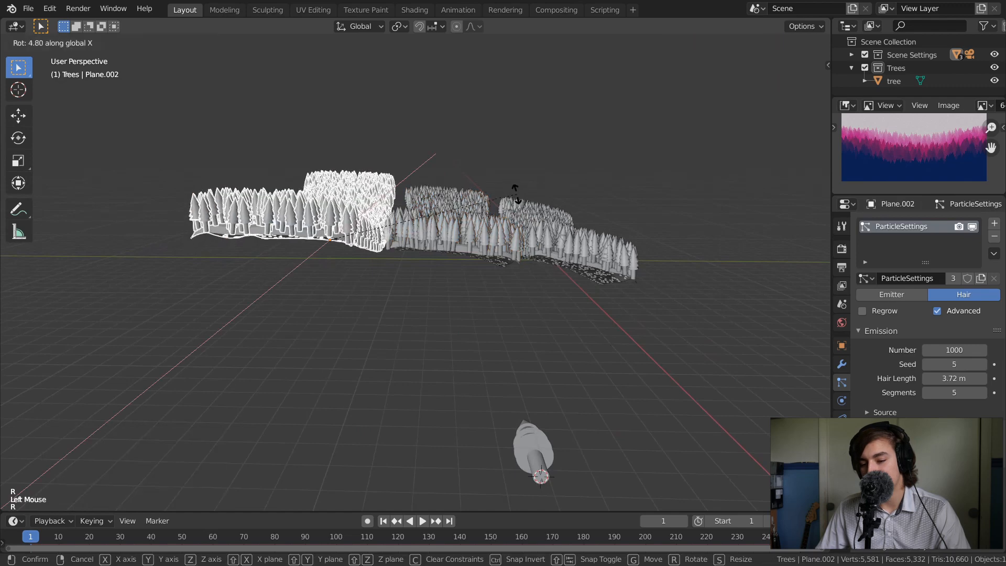
pyautogui.click(516, 198)
# - Increase the shared hair length of the trees to about 4.71 m, judging it in the camera view, and clear the selection
pyautogui.moveTo(516, 198); pyautogui.dragTo(499, 158, button='middle')
pyautogui.press('KP_0')
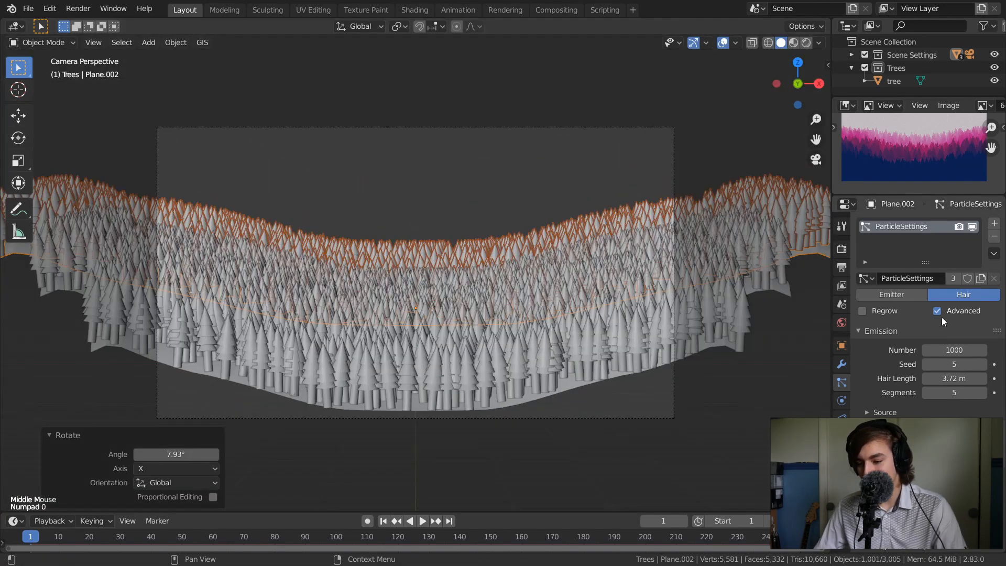
pyautogui.moveTo(959, 378); pyautogui.dragTo(988, 385)
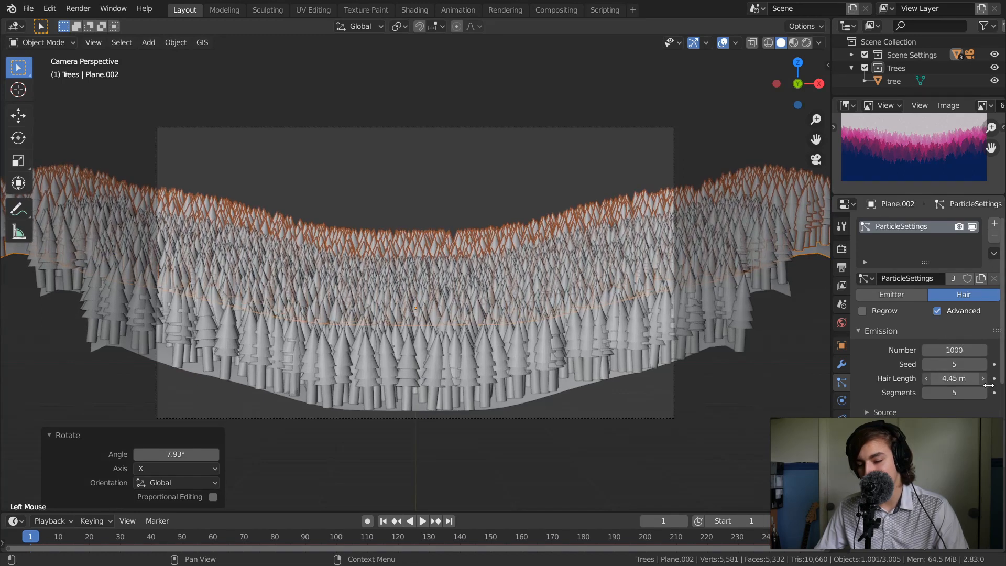
pyautogui.click(511, 127)
pyautogui.click(650, 171)
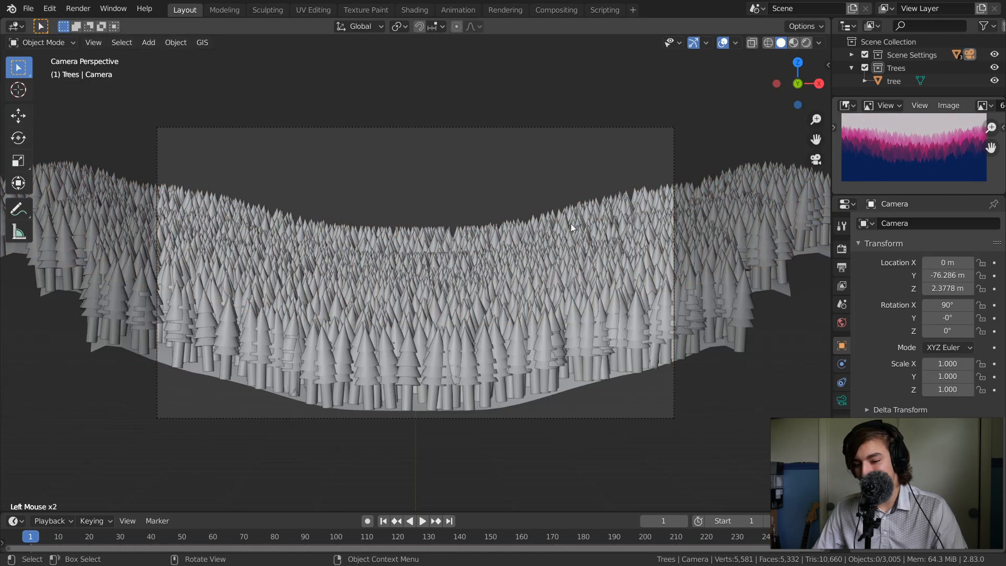
# - Render the current frame to examine the layered trees, and put the render window away
pyautogui.click(444, 228)
pyautogui.keyDown('ctrl'); pyautogui.moveTo(492, 212); pyautogui.dragTo(566, 165, button='middle'); pyautogui.keyUp('ctrl')
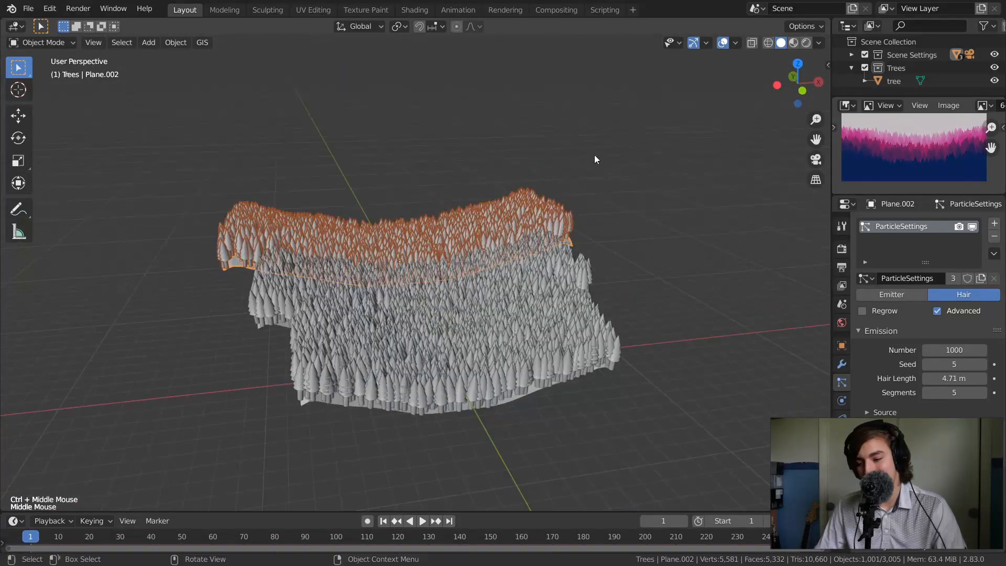
pyautogui.press('F12')
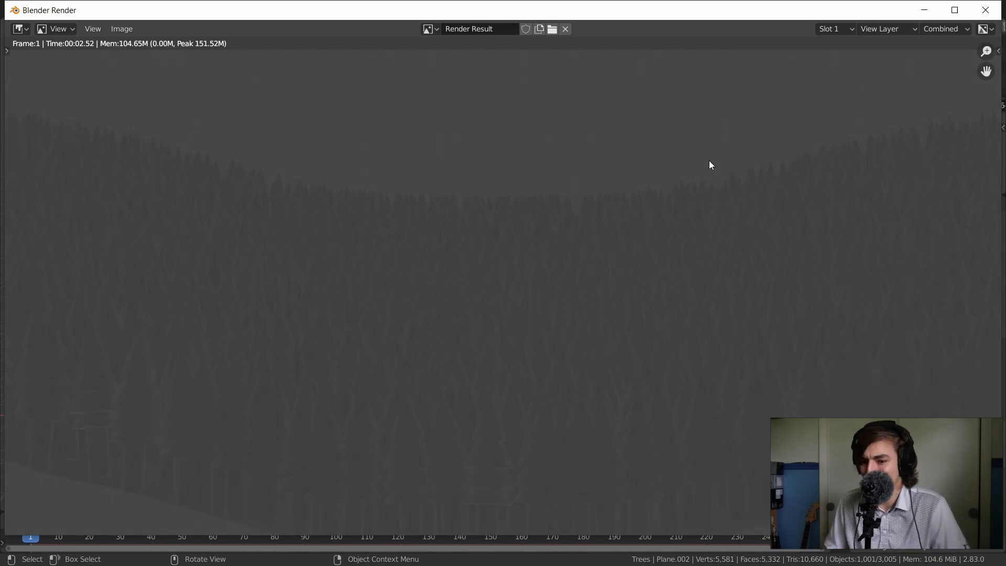
pyautogui.keyDown('ctrl'); pyautogui.moveTo(659, 228); pyautogui.dragTo(677, 264, button='middle'); pyautogui.keyUp('ctrl')
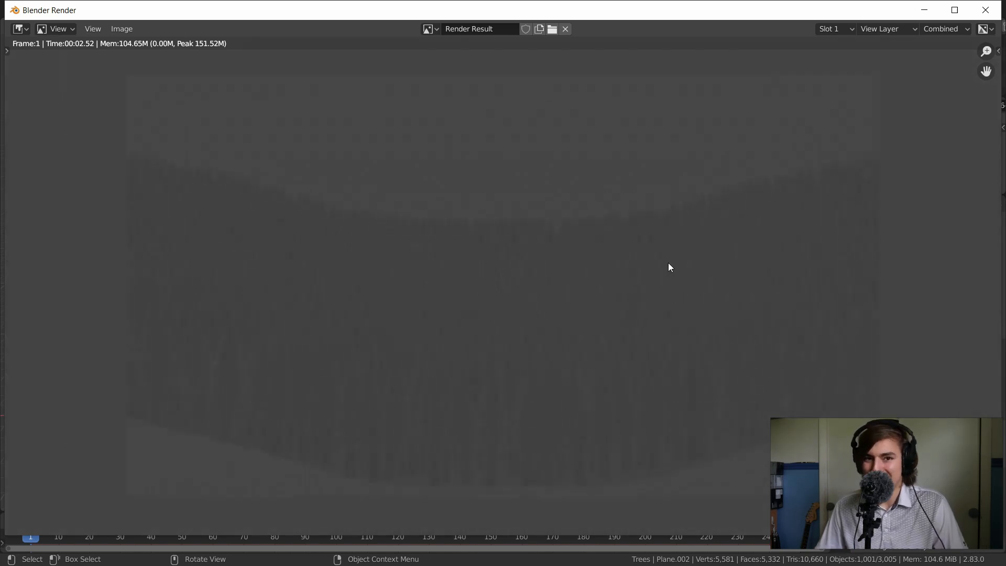
pyautogui.click(924, 11)
pyautogui.moveTo(536, 258); pyautogui.dragTo(703, 218, button='middle')
pyautogui.click(631, 261)
pyautogui.moveTo(648, 204); pyautogui.dragTo(497, 156, button='middle')
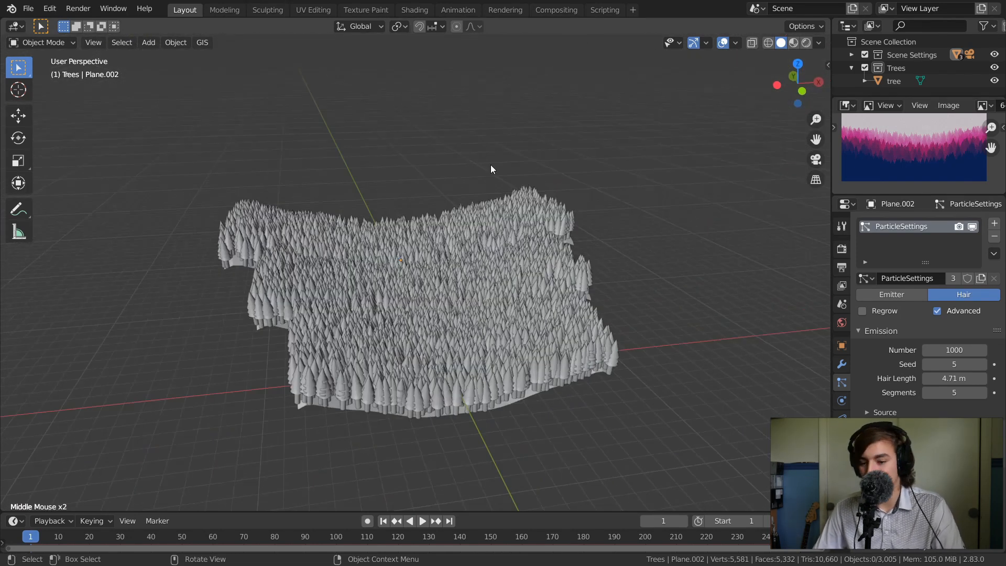
pyautogui.click(428, 229)
pyautogui.click(513, 150)
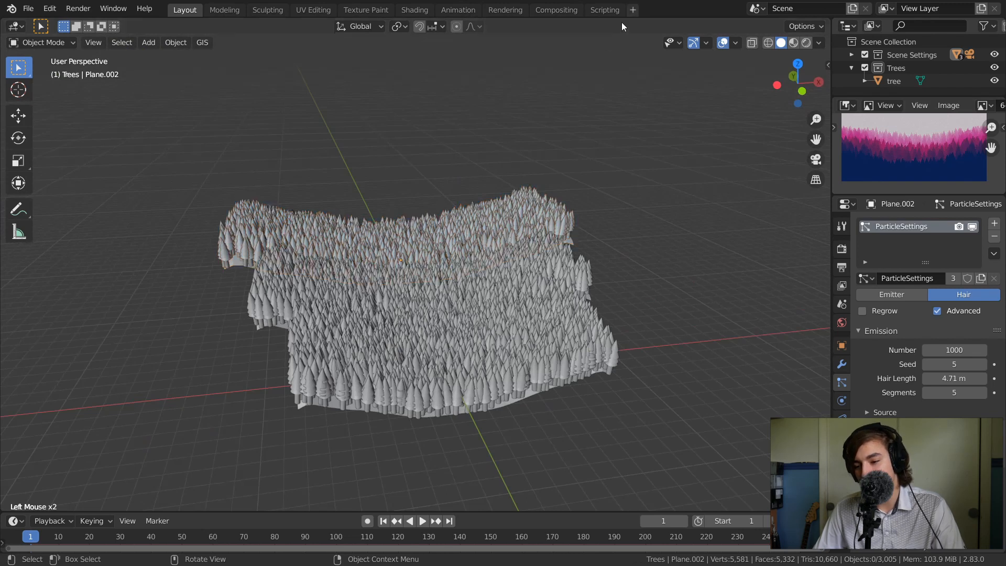
pyautogui.moveTo(912, 143)
pyautogui.keyDown('ctrl'); pyautogui.mouseDown(button='middle')
pyautogui.moveTo(938, 120)
pyautogui.moveTo(927, 122)
pyautogui.moveTo(928, 144)
pyautogui.mouseUp(button='middle'); pyautogui.keyUp('ctrl')
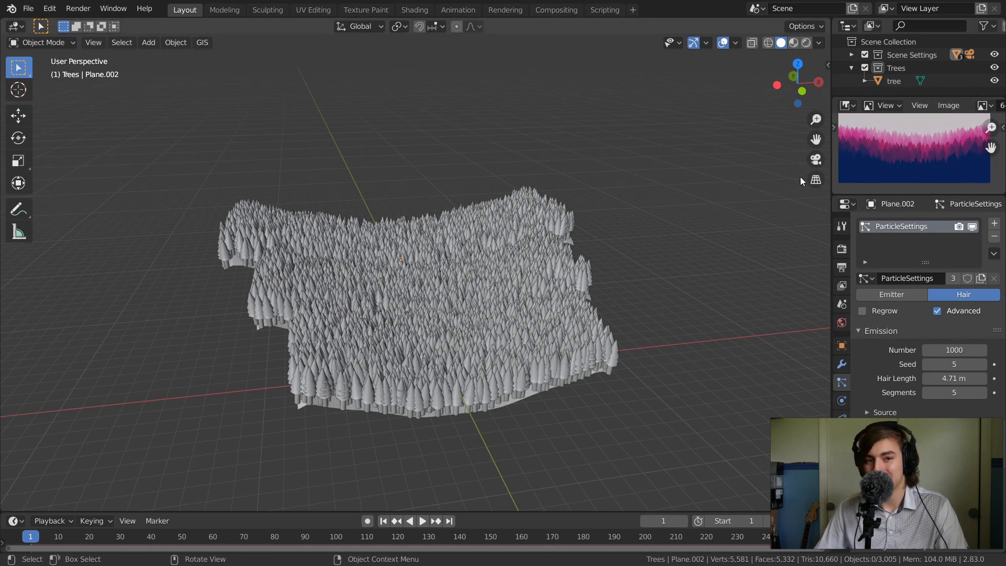
# - Switch the render engine to Cycles and set its device to GPU Compute
pyautogui.click(841, 266)
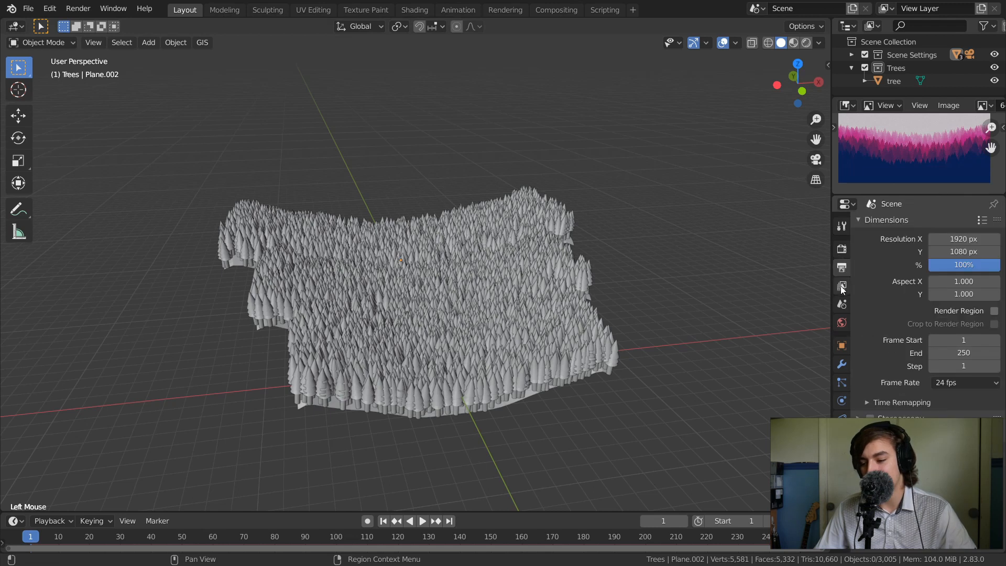
pyautogui.click(842, 286)
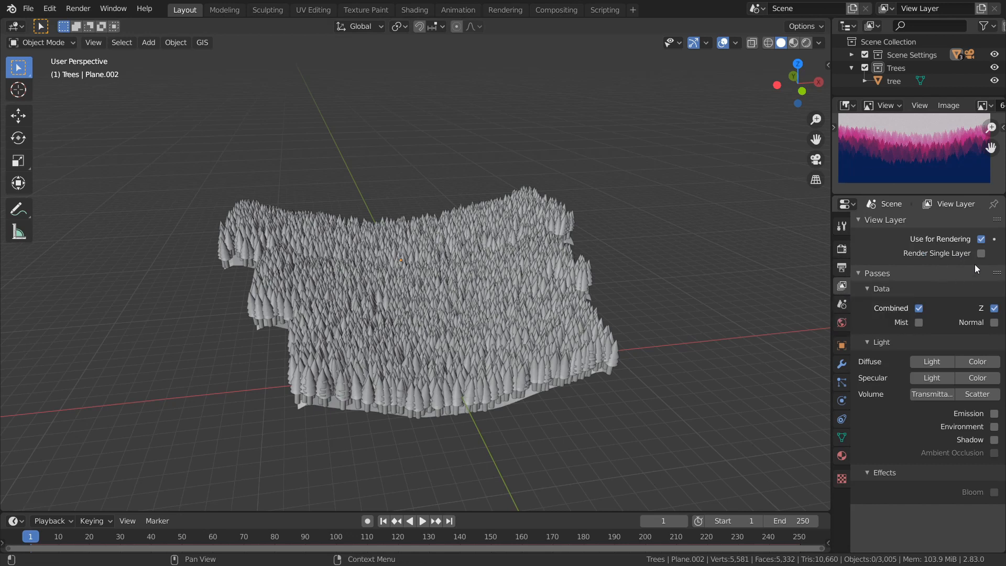
pyautogui.middleClick(930, 226)
pyautogui.click(947, 264)
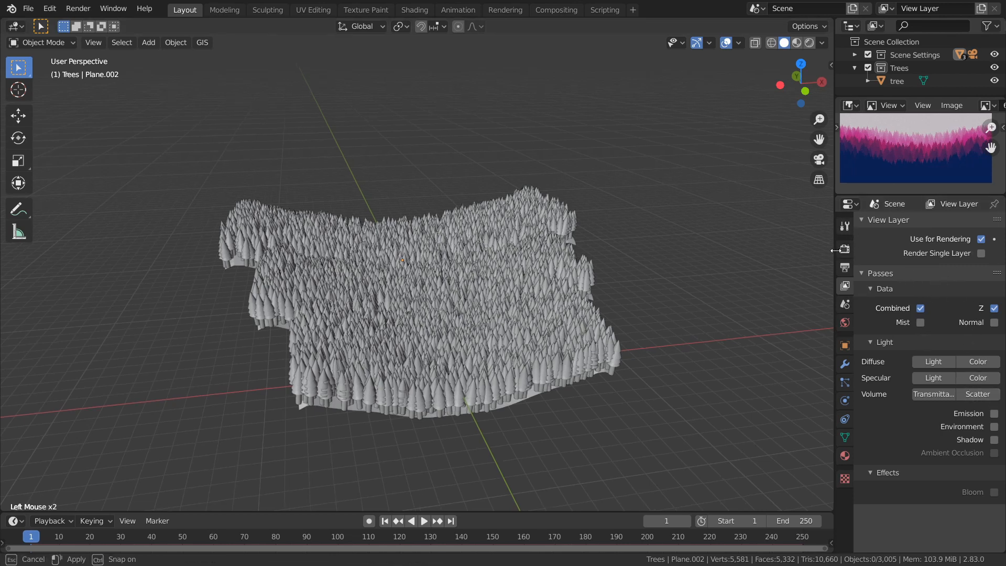
pyautogui.click(843, 250)
pyautogui.click(970, 226)
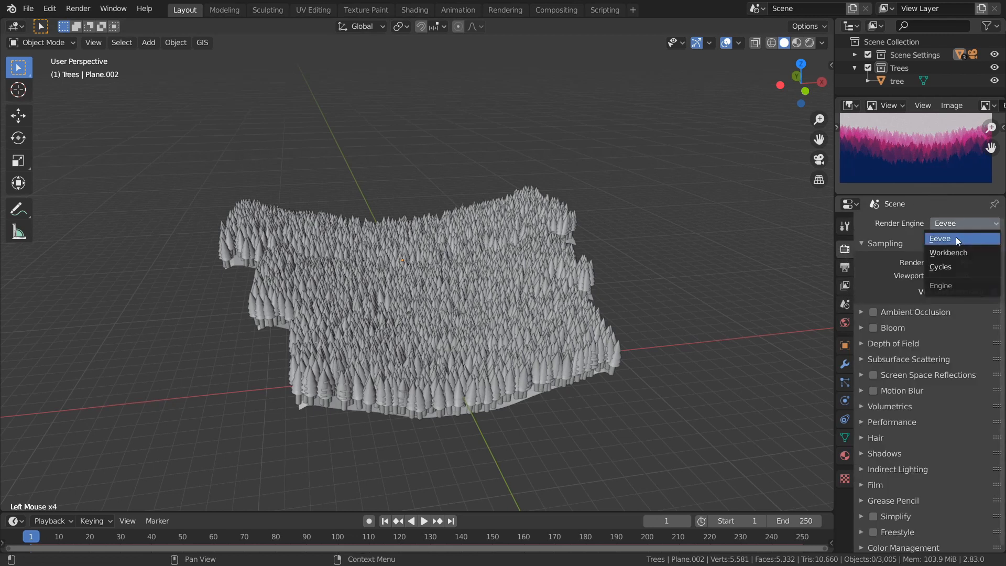
pyautogui.click(949, 267)
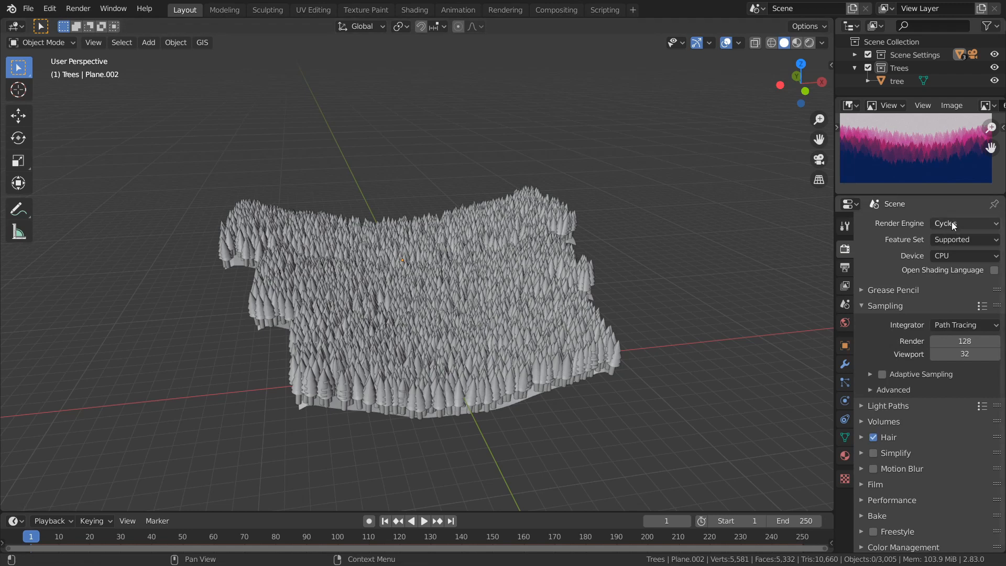
pyautogui.click(957, 256)
pyautogui.click(960, 285)
pyautogui.middleClick(983, 275)
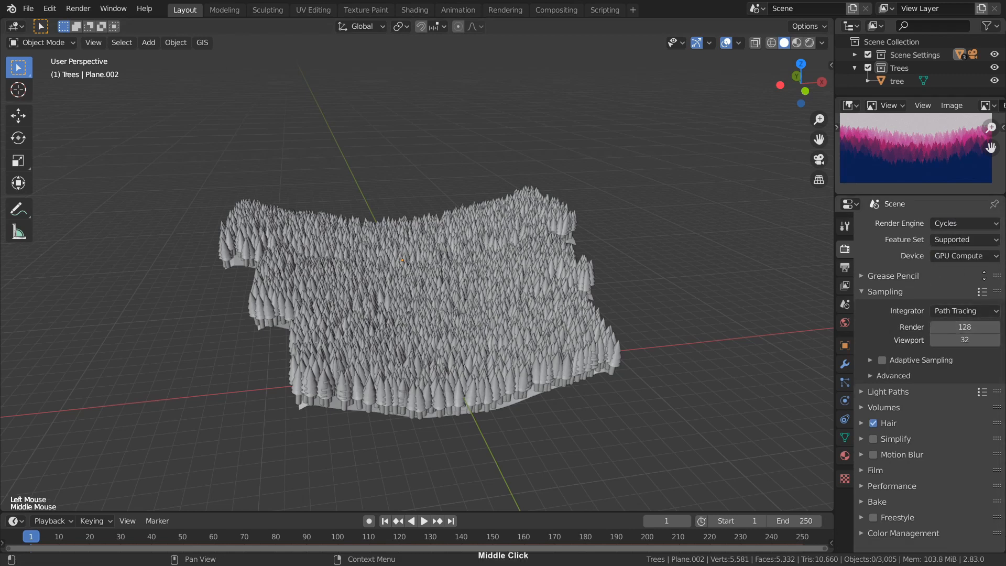
# - Set the render tile size to 256 by 256 px in the Cycles performance settings
pyautogui.click(903, 487)
pyautogui.moveTo(903, 487); pyautogui.dragTo(908, 289, button='middle')
pyautogui.click(951, 373)
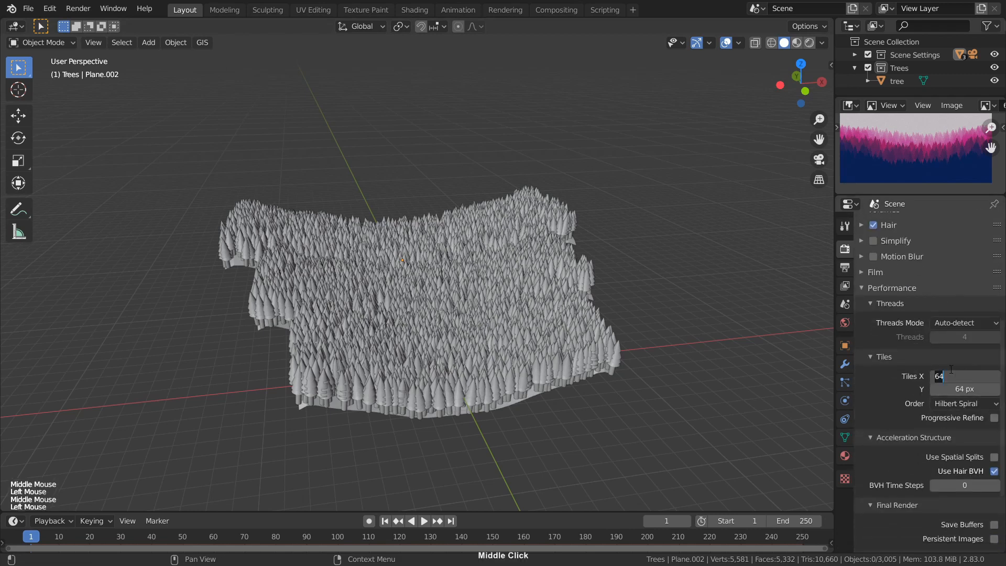
pyautogui.write('256')
pyautogui.press('Tab')
pyautogui.write('256')
pyautogui.press('Return')
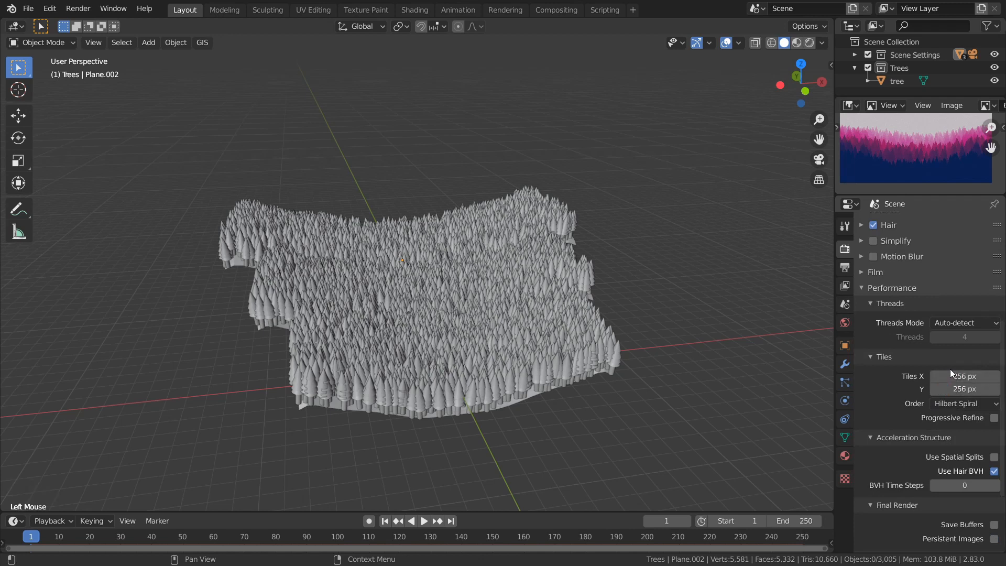
pyautogui.click(881, 289)
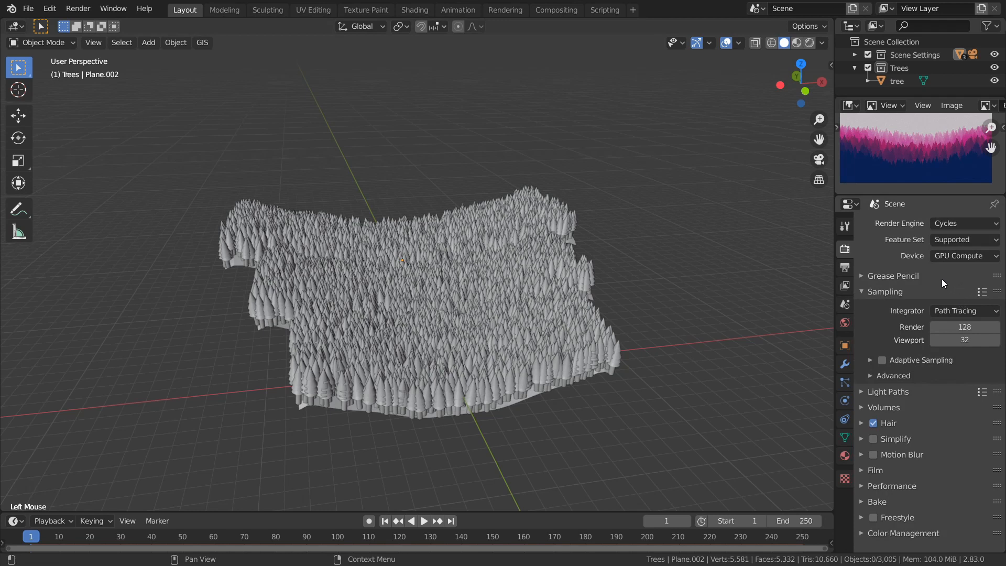
# - Set the Cycles render samples to 32 and save the file
pyautogui.middleClick(931, 289)
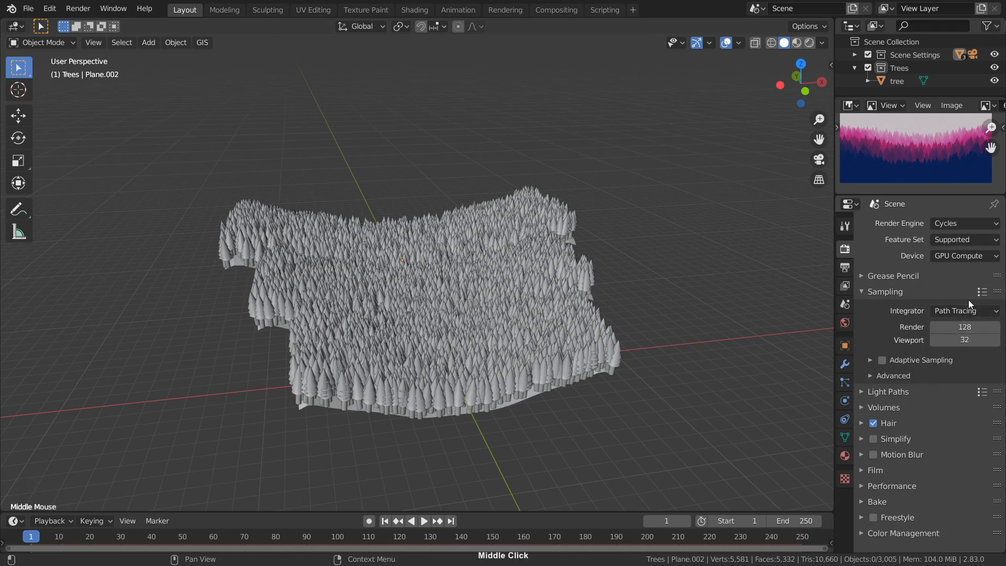
pyautogui.click(966, 326)
pyautogui.write('32')
pyautogui.press('Return')
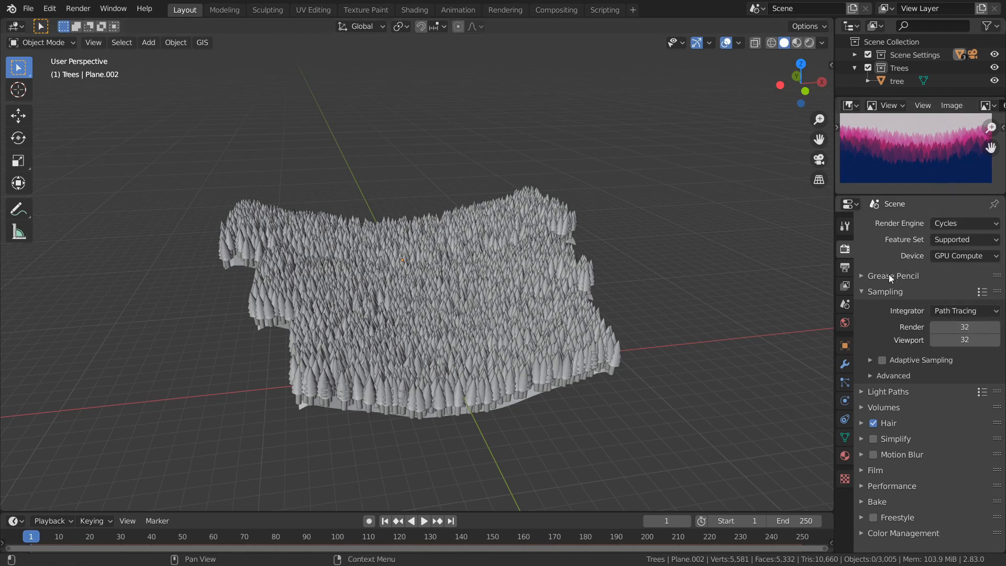
pyautogui.hotkey('ctrl', 's')
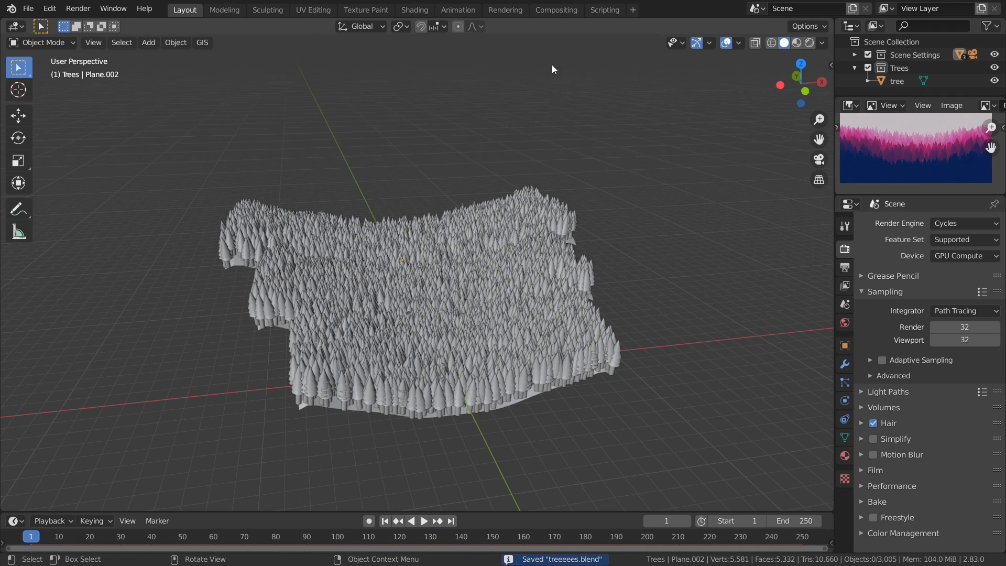
# - Examine the render passes available in the View Layer settings, including the Z data pass
pyautogui.click(844, 285)
pyautogui.moveTo(899, 344); pyautogui.dragTo(900, 297, button='middle')
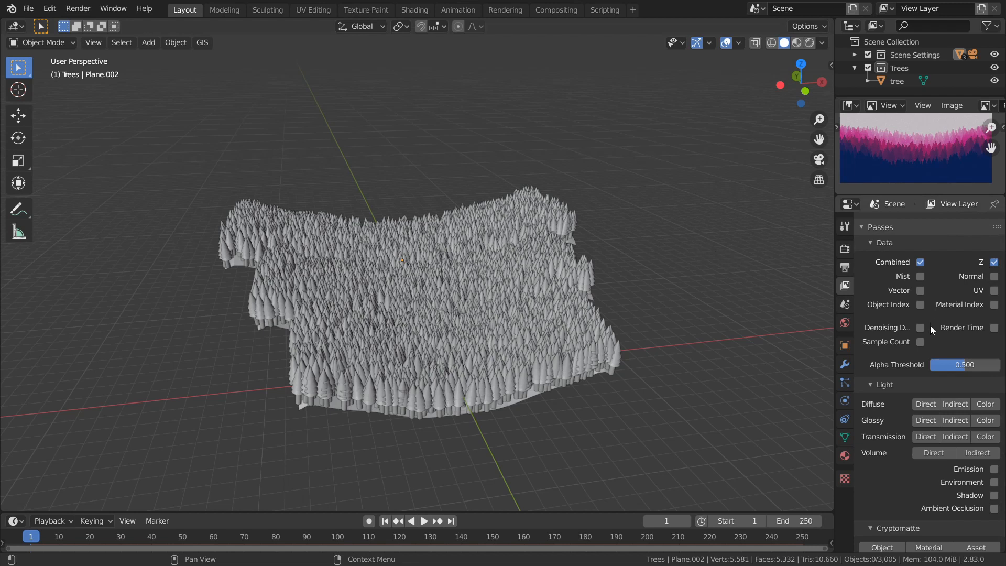
pyautogui.moveTo(931, 341); pyautogui.dragTo(945, 296, button='middle')
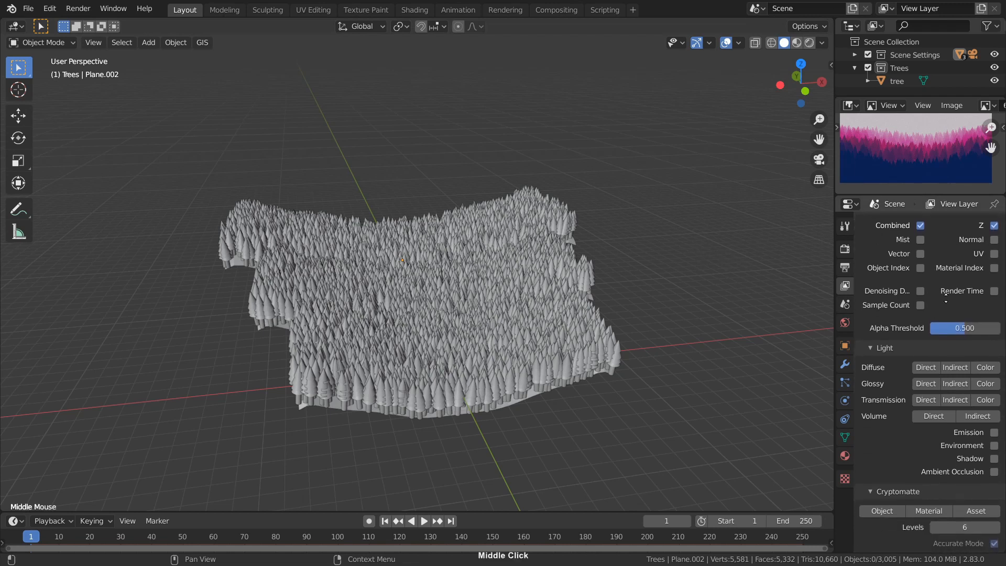
pyautogui.moveTo(944, 296); pyautogui.dragTo(932, 387, button='middle')
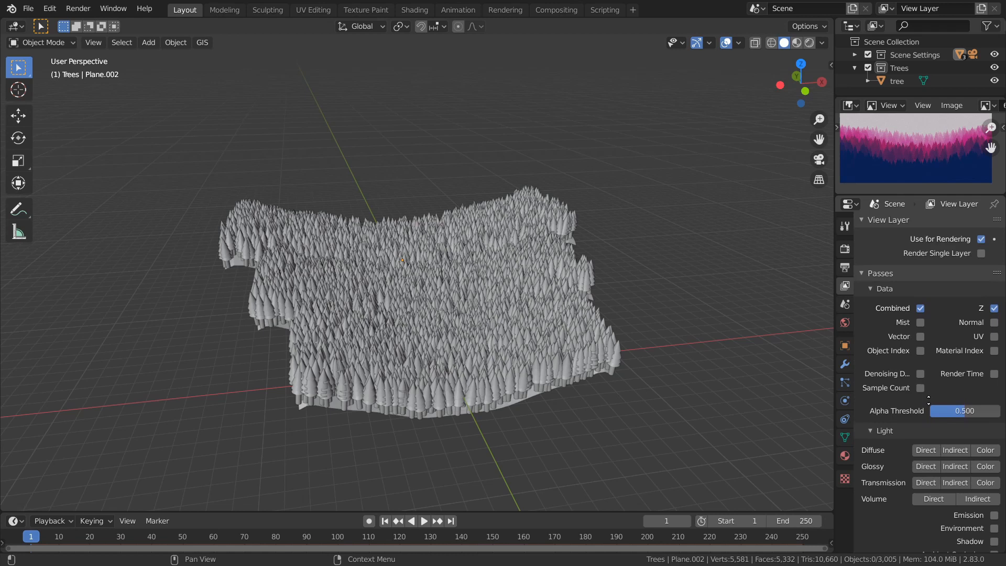
# - Enable nodes for compositing the scene and spread the Render Layers and Composite nodes far apart
pyautogui.click(555, 10)
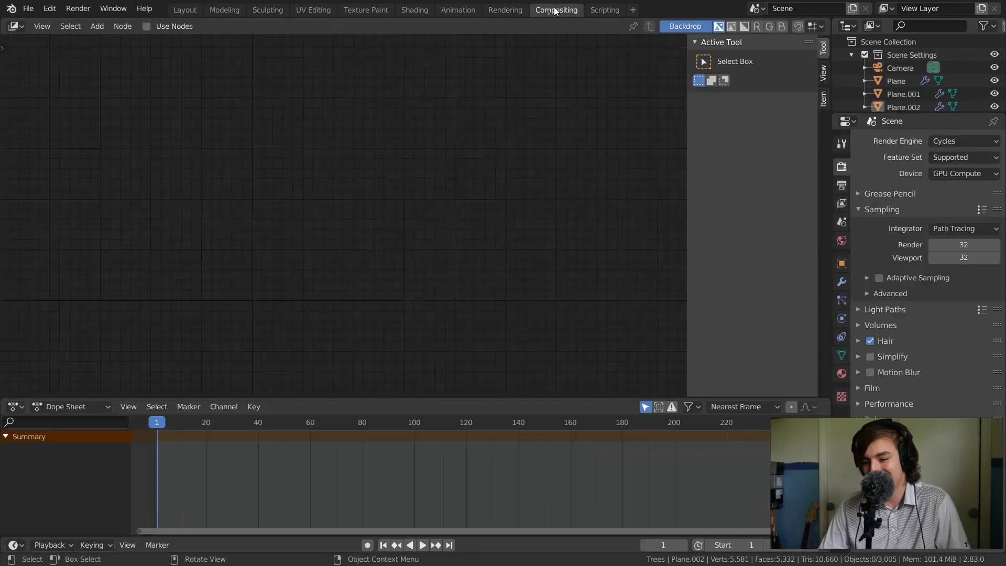
pyautogui.click(148, 26)
pyautogui.click(317, 78)
pyautogui.moveTo(313, 146); pyautogui.dragTo(81, 99)
pyautogui.moveTo(442, 142); pyautogui.dragTo(577, 149)
pyautogui.moveTo(318, 167); pyautogui.dragTo(321, 201, button='middle')
pyautogui.click(517, 140)
# - Add a Viewer node below the Composite node and feed the Render Layers Depth output into its Image input
pyautogui.hotkey('shift', 'a')
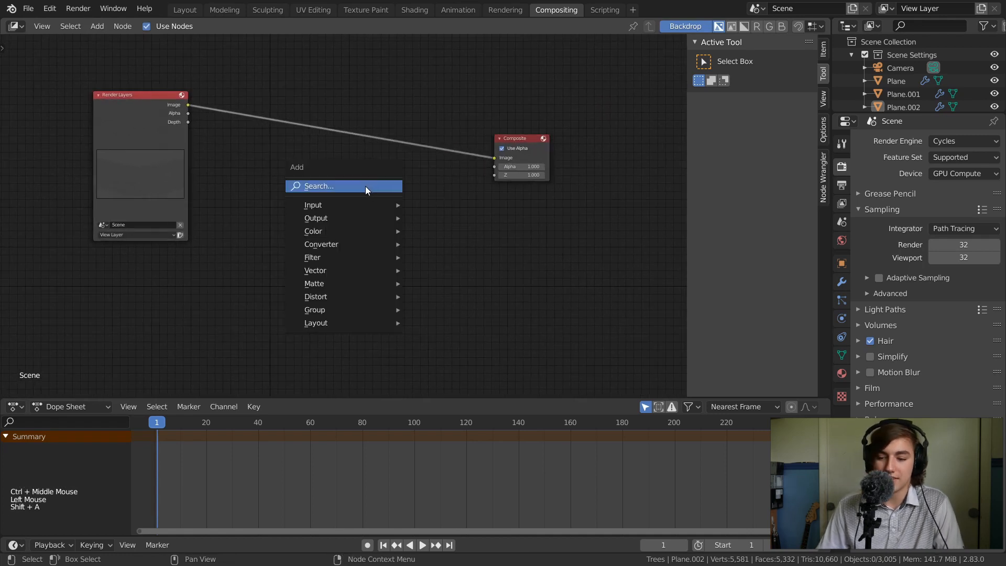
pyautogui.click(364, 187)
pyautogui.write('vi')
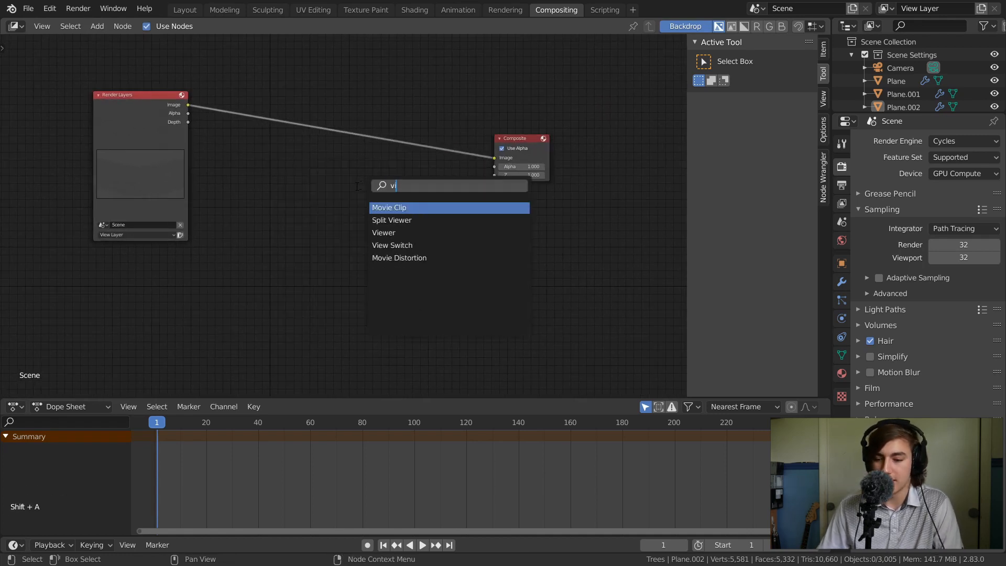
pyautogui.press('Down')
pyautogui.press('Down')
pyautogui.press('Return')
pyautogui.click(495, 216)
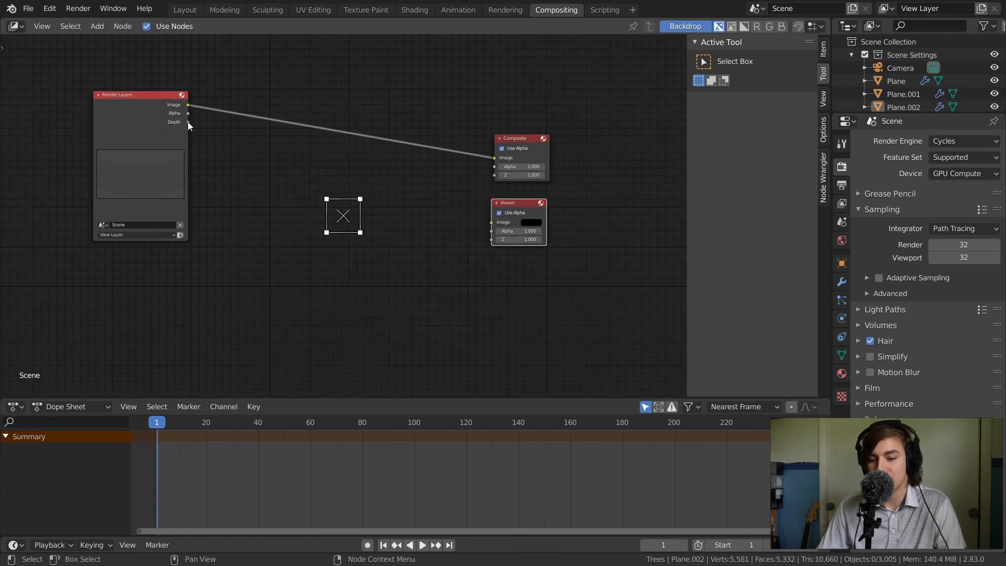
pyautogui.moveTo(187, 121); pyautogui.dragTo(492, 223)
pyautogui.keyDown('ctrl'); pyautogui.moveTo(337, 186); pyautogui.dragTo(372, 124, button='middle'); pyautogui.keyUp('ctrl')
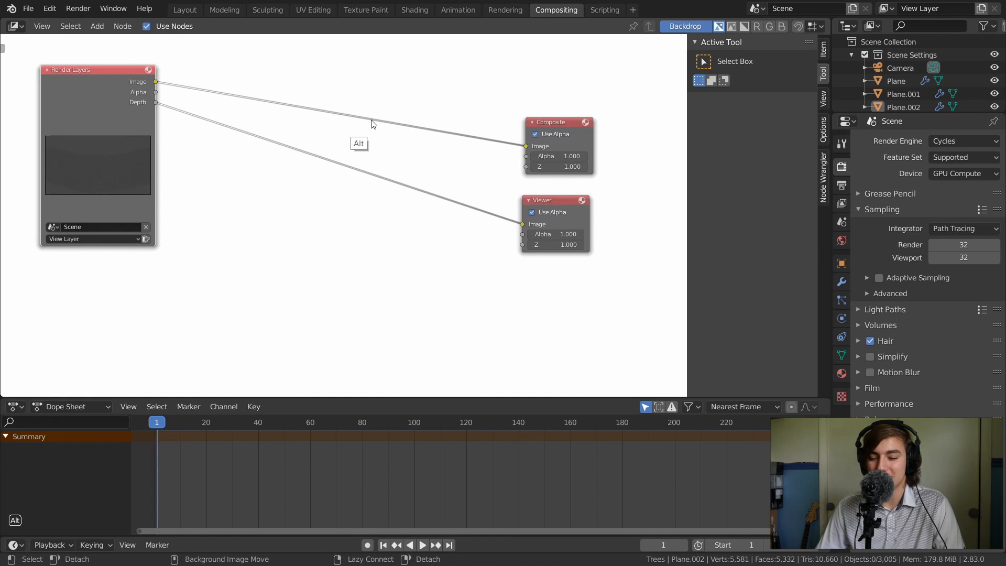
# - Render the current frame to supply the compositor with depth data, and dismiss the render window
pyautogui.press('F12')
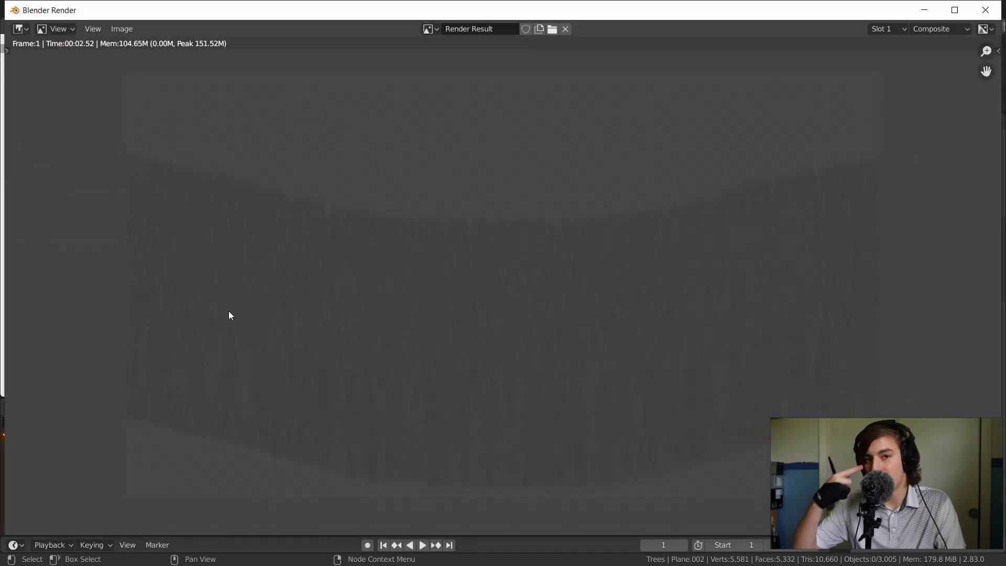
pyautogui.press('Escape')
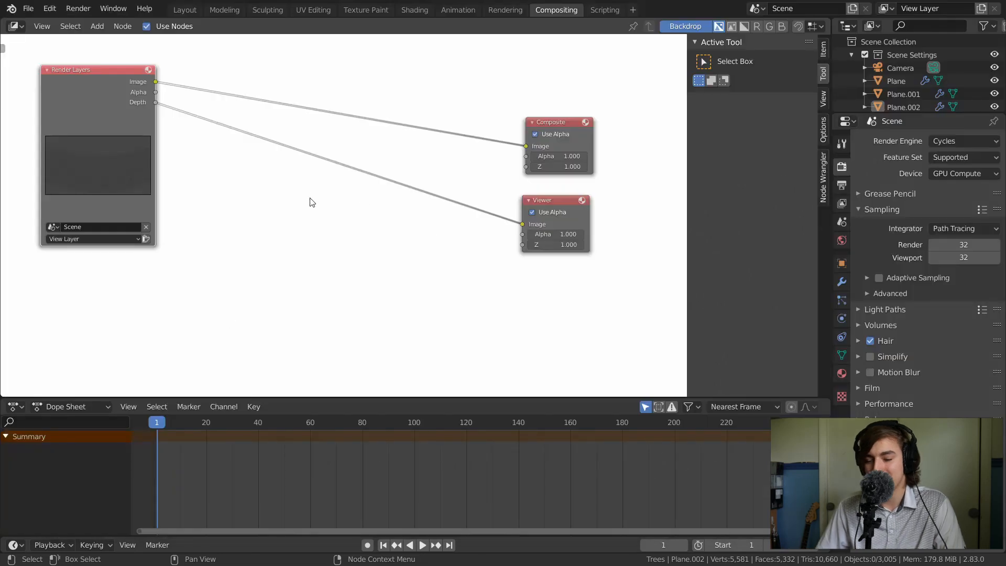
pyautogui.moveTo(312, 202)
pyautogui.mouseDown(button='middle')
pyautogui.moveTo(299, 262)
pyautogui.moveTo(309, 215)
pyautogui.mouseUp(button='middle')
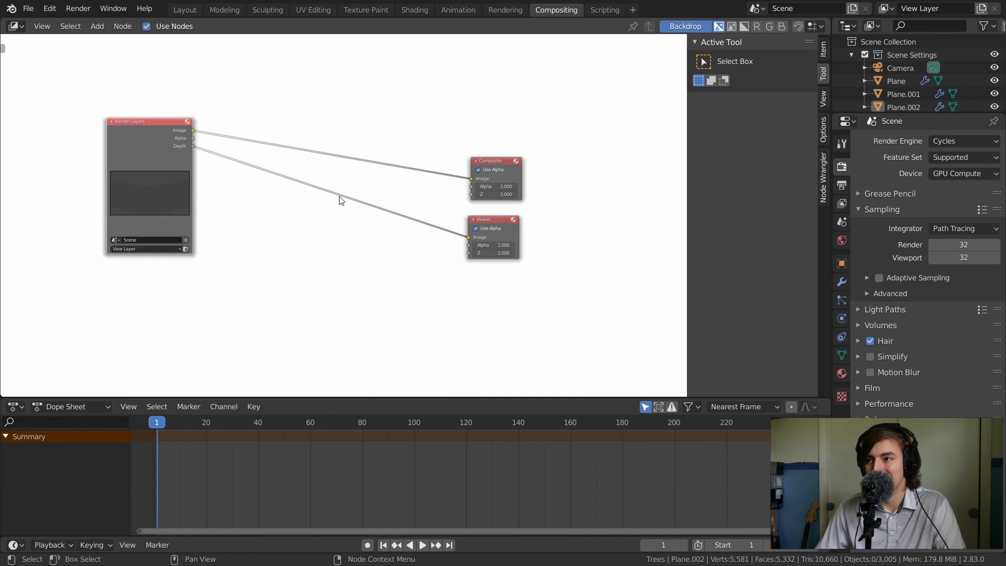
# - Insert a Math node into the link between Depth and the Viewer, and set its operation to Multiply
pyautogui.hotkey('shift', 'a')
pyautogui.click(330, 165)
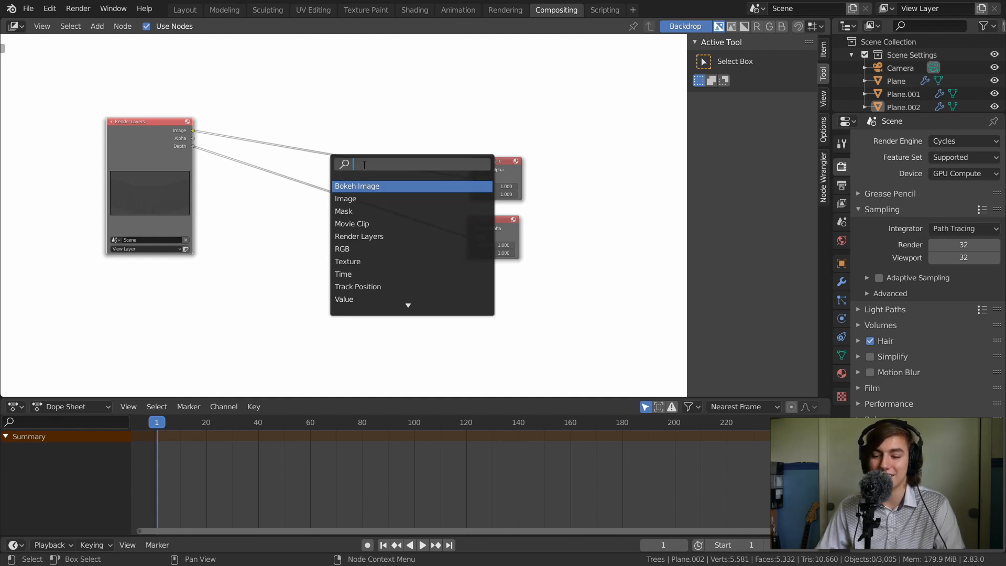
pyautogui.write('mu')
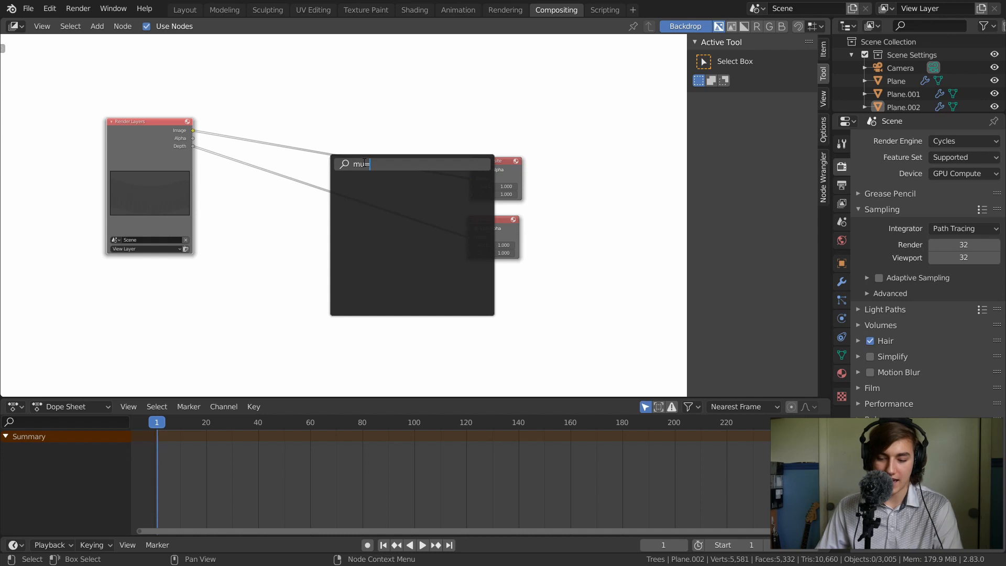
pyautogui.press('BackSpace')
pyautogui.press('BackSpace')
pyautogui.write('math')
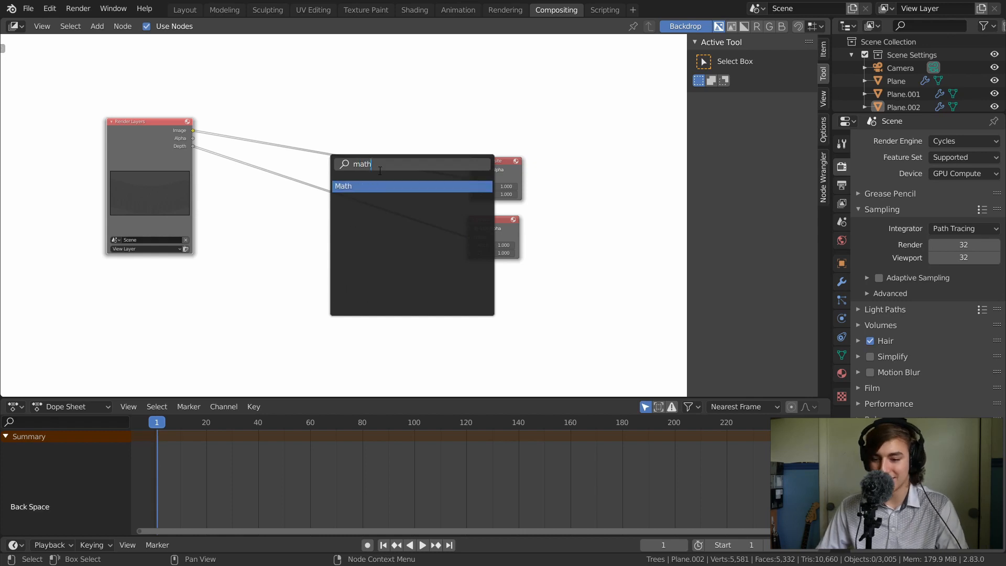
pyautogui.click(344, 186)
pyautogui.click(343, 195)
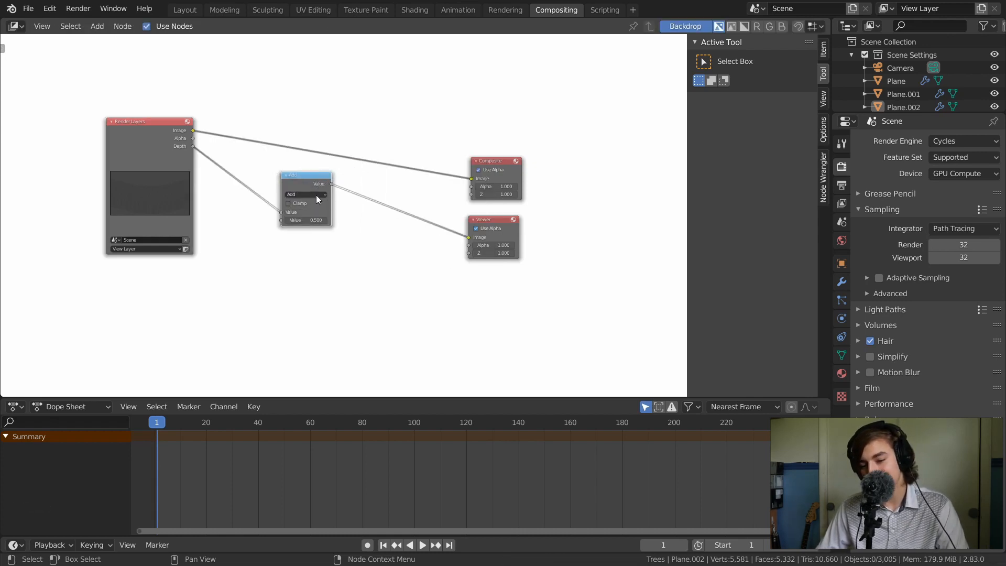
pyautogui.click(316, 195)
pyautogui.click(305, 237)
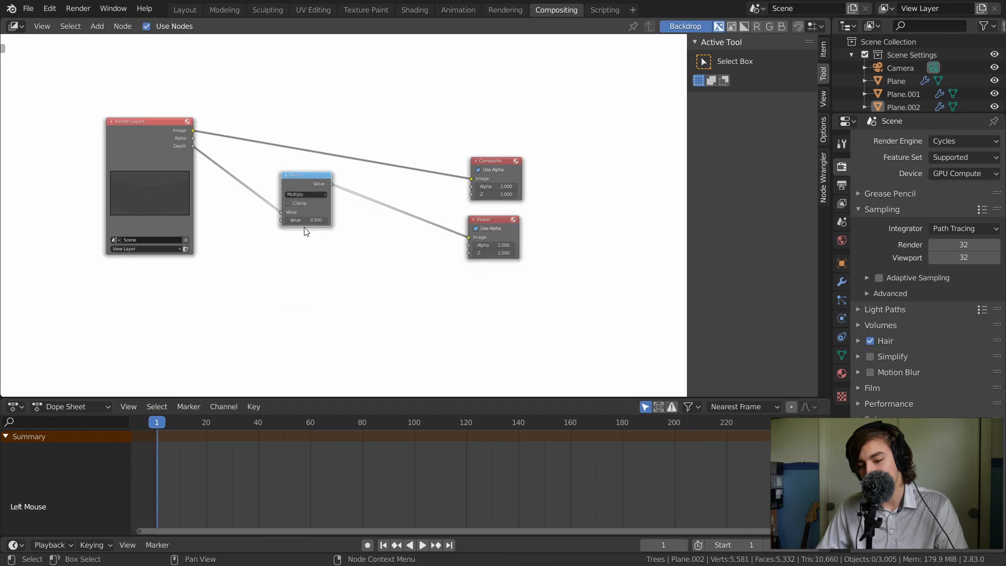
# - Try values of 0.1, 0.05 and 0.01 on the Multiply node to darken the depth backdrop
pyautogui.moveTo(303, 225)
pyautogui.keyDown('ctrl'); pyautogui.mouseDown(button='middle')
pyautogui.moveTo(325, 140)
pyautogui.moveTo(290, 215)
pyautogui.mouseUp(button='middle'); pyautogui.keyUp('ctrl')
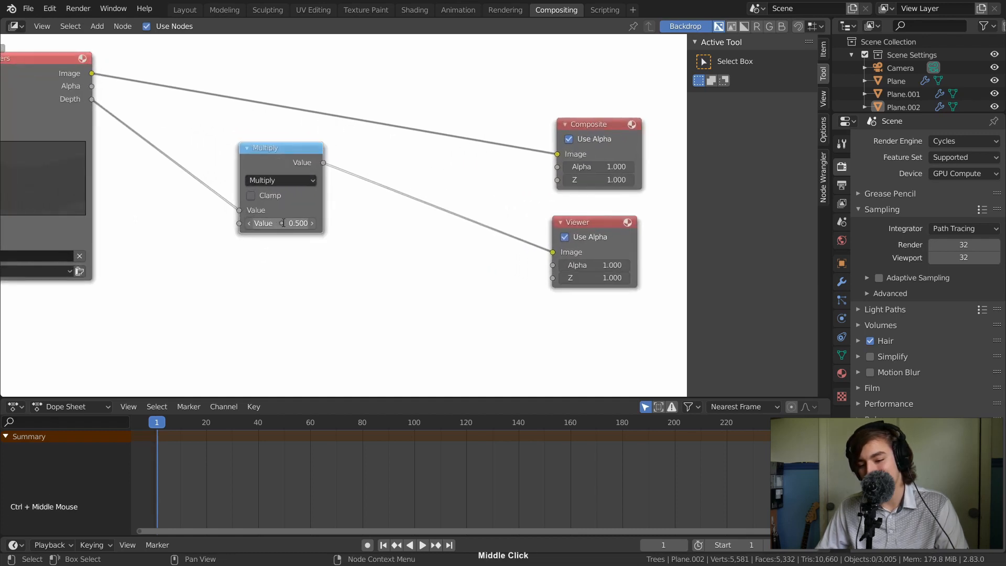
pyautogui.click(283, 223)
pyautogui.write('0.1')
pyautogui.press('Return')
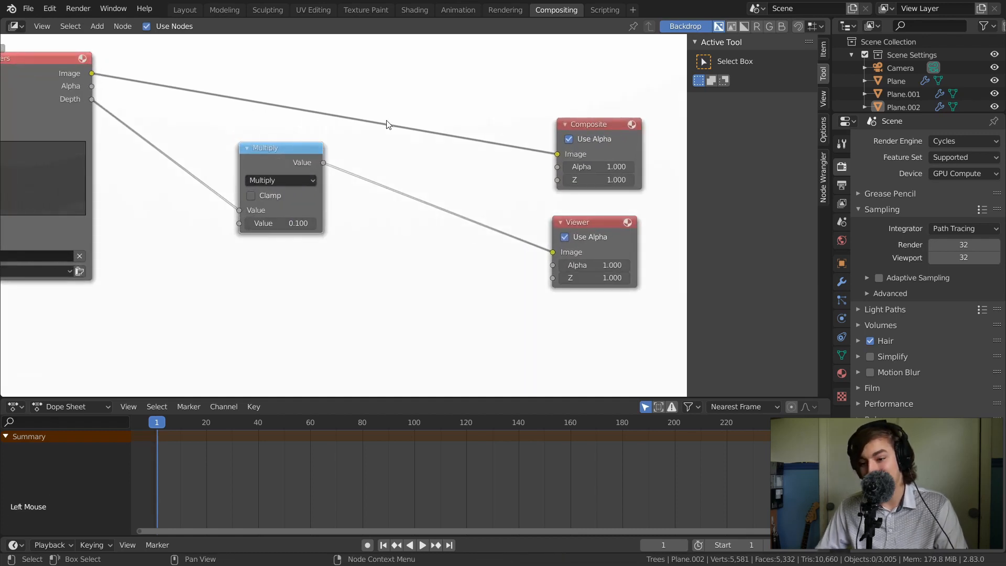
pyautogui.click(290, 219)
pyautogui.write('0.05')
pyautogui.press('Return')
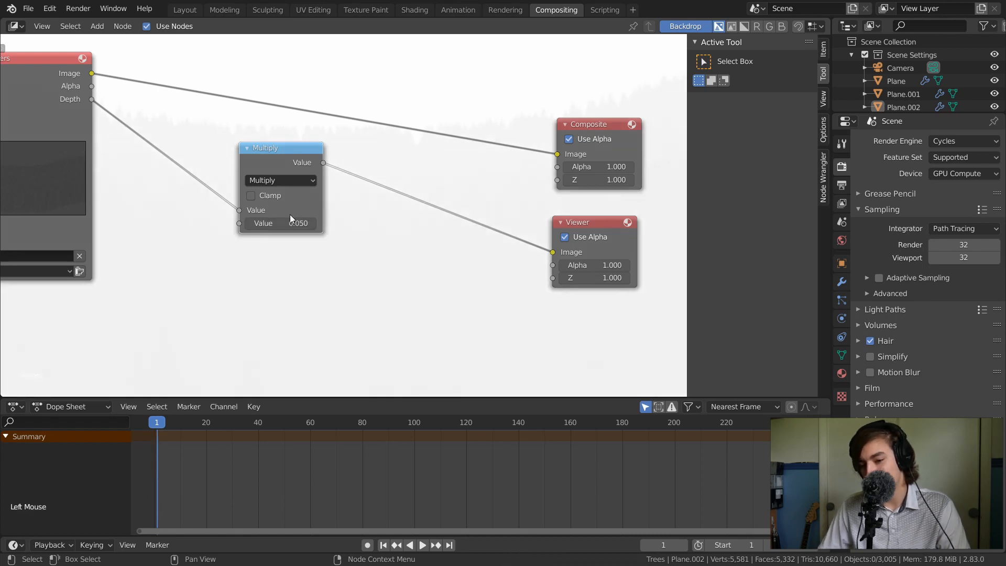
pyautogui.doubleClick(295, 223)
pyautogui.write('0.01')
pyautogui.press('Return')
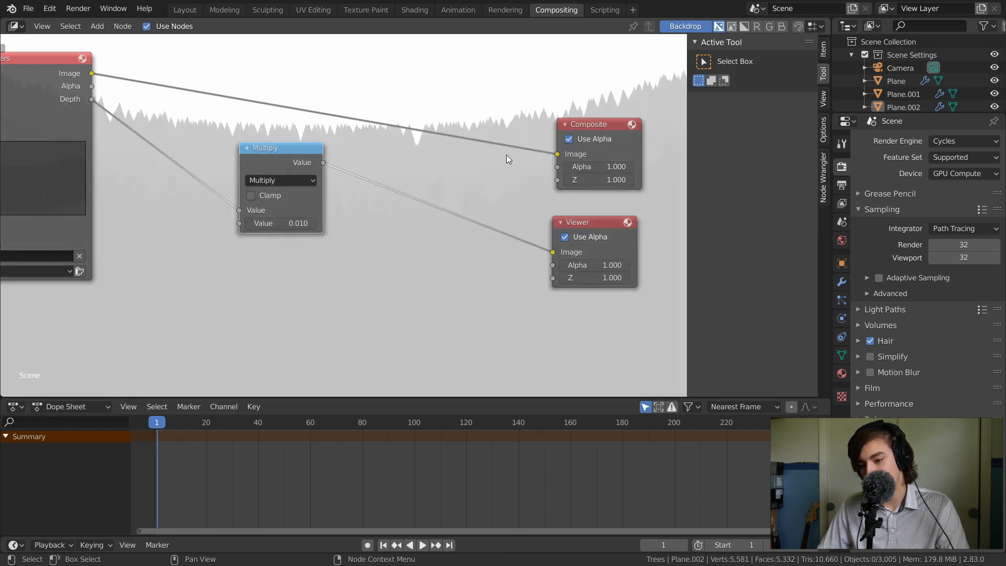
# - Try even lower Multiply values of 0.005 and 0.001 to increase the contrast of the depth pass
pyautogui.keyDown('ctrl'); pyautogui.moveTo(476, 194); pyautogui.dragTo(456, 278, button='middle'); pyautogui.keyUp('ctrl')
pyautogui.keyDown('ctrl'); pyautogui.moveTo(332, 157); pyautogui.dragTo(333, 94, button='middle'); pyautogui.keyUp('ctrl')
pyautogui.moveTo(304, 222); pyautogui.dragTo(307, 222)
pyautogui.click(303, 221)
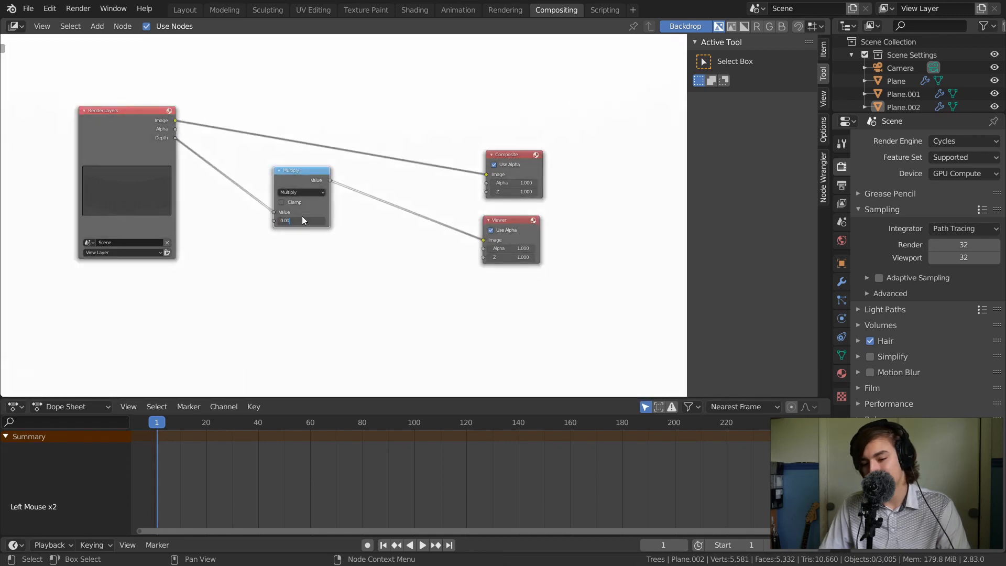
pyautogui.write('0.01')
pyautogui.press('Return')
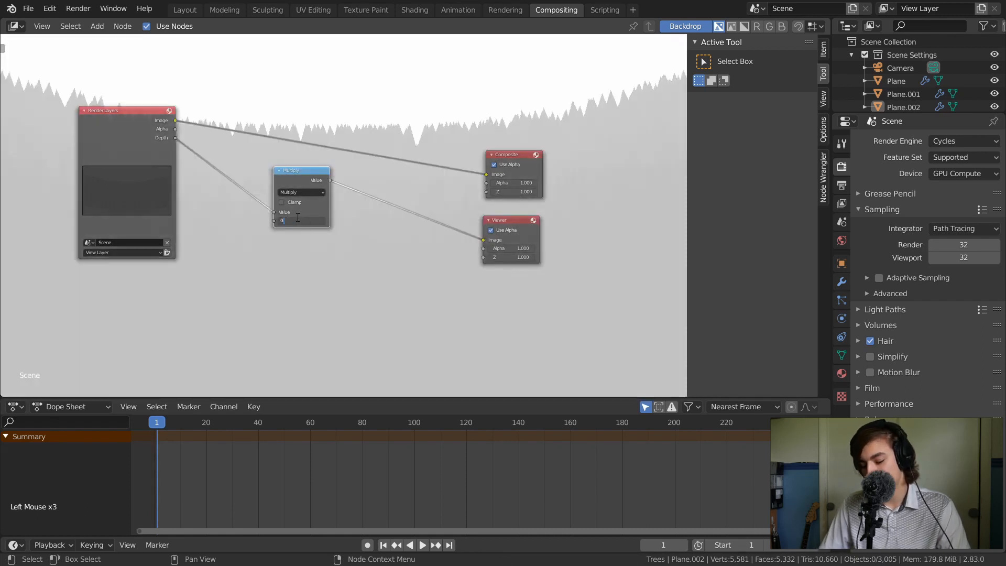
pyautogui.click(297, 217)
pyautogui.write('0.005')
pyautogui.press('Return')
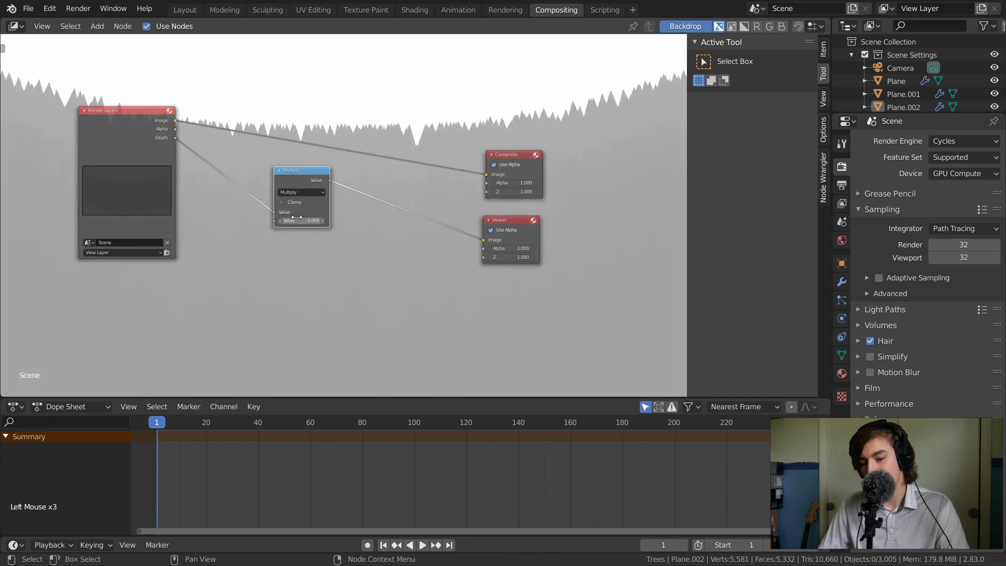
pyautogui.click(302, 221)
pyautogui.write('0.00')
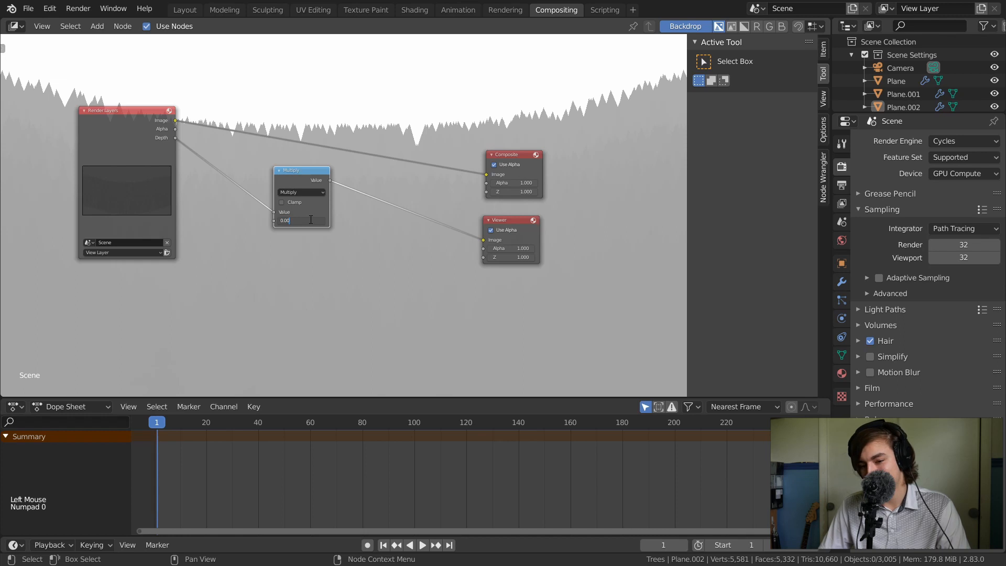
pyautogui.press('Return')
pyautogui.keyDown('ctrl'); pyautogui.moveTo(574, 197); pyautogui.dragTo(390, 184, button='middle'); pyautogui.keyUp('ctrl')
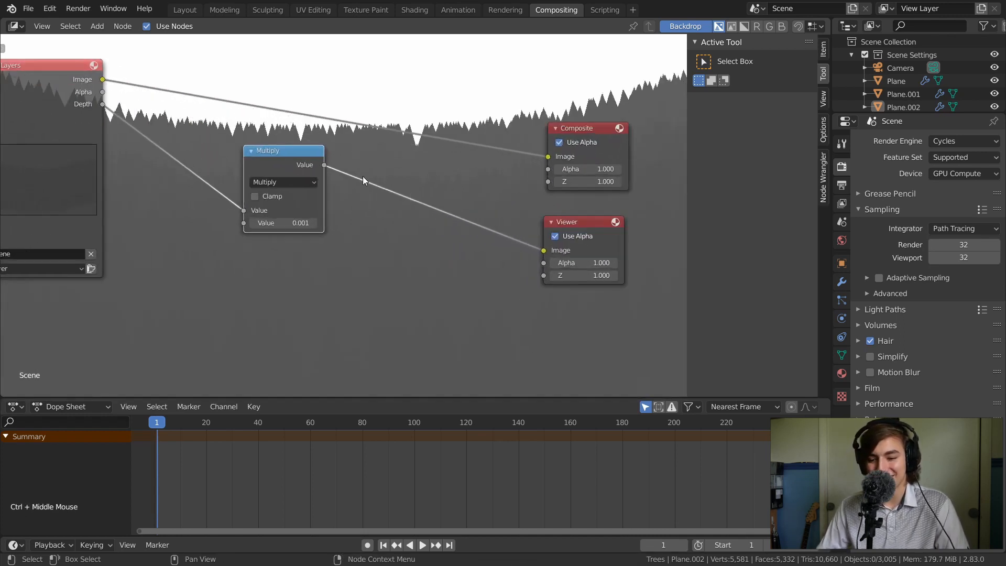
# - Move the Multiply node closer to Render Layers and insert a ColorRamp node between it and the Viewer
pyautogui.moveTo(265, 160); pyautogui.dragTo(191, 133)
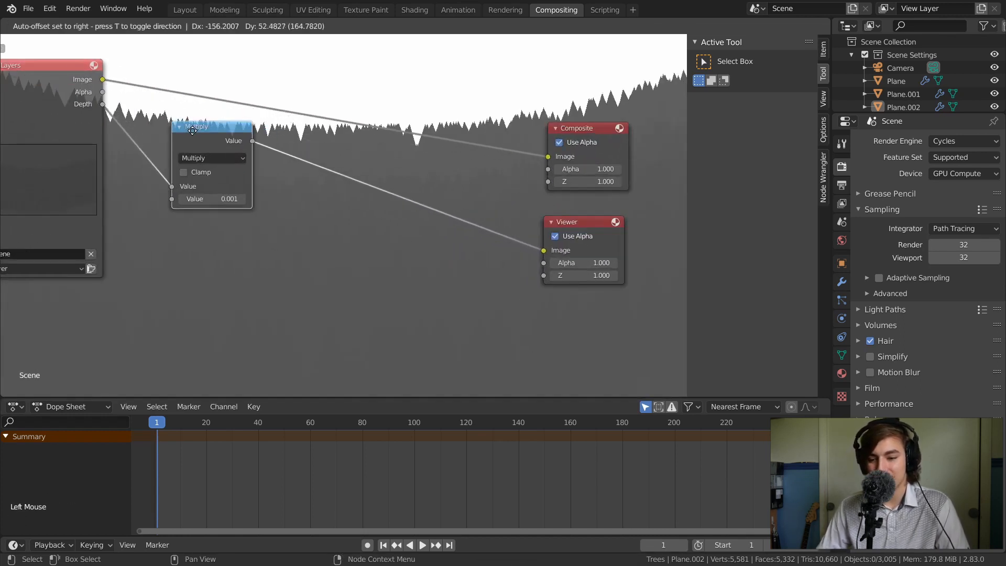
pyautogui.middleClick(298, 187)
pyautogui.hotkey('shift', 'a')
pyautogui.click(297, 182)
pyautogui.write('c')
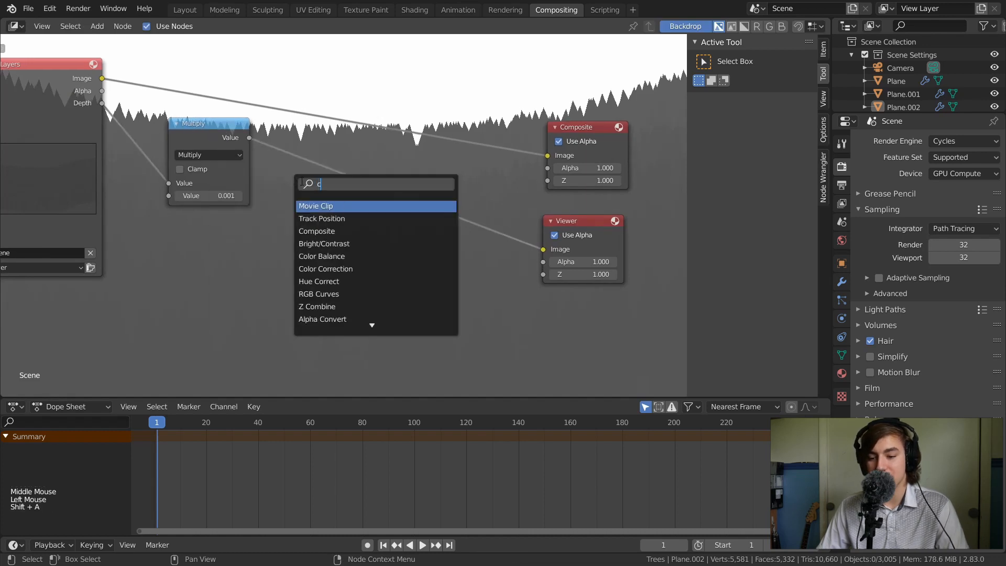
pyautogui.write('olo')
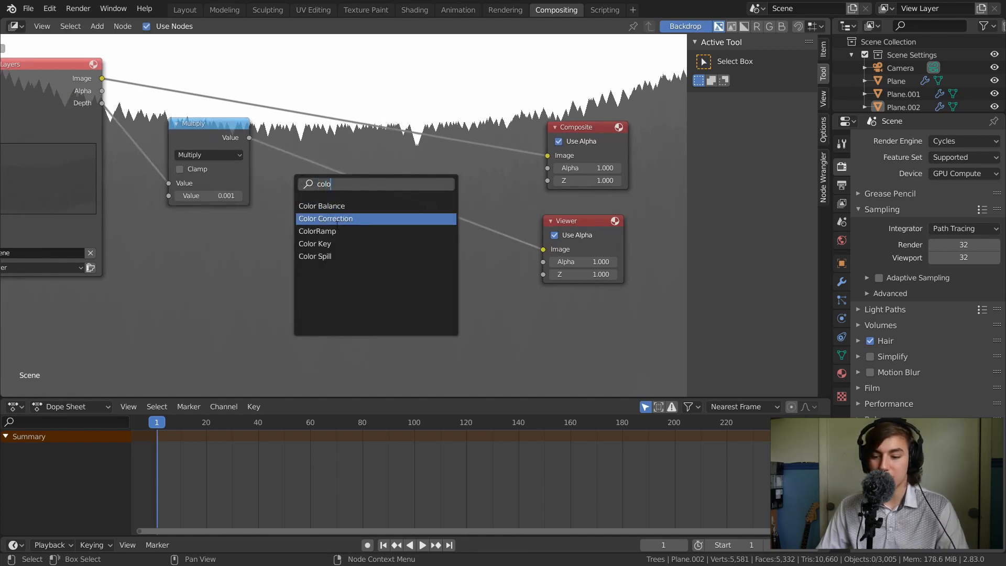
pyautogui.click(318, 231)
pyautogui.click(313, 214)
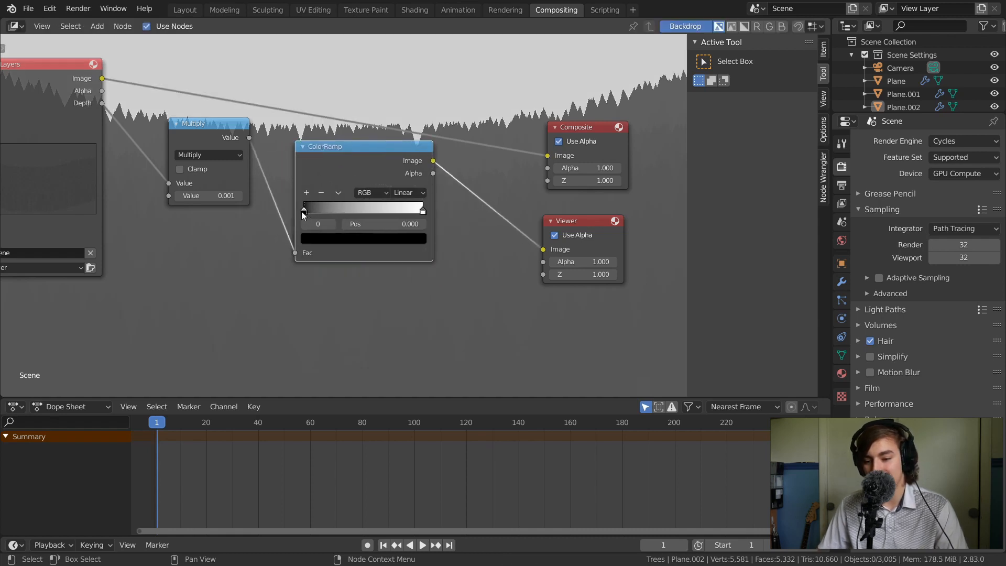
# - Try shifting the ColorRamp's stops to adjust the depth contrast, and return the white stop to position 1.000
pyautogui.moveTo(304, 211); pyautogui.dragTo(321, 210)
pyautogui.moveTo(388, 211); pyautogui.dragTo(302, 222)
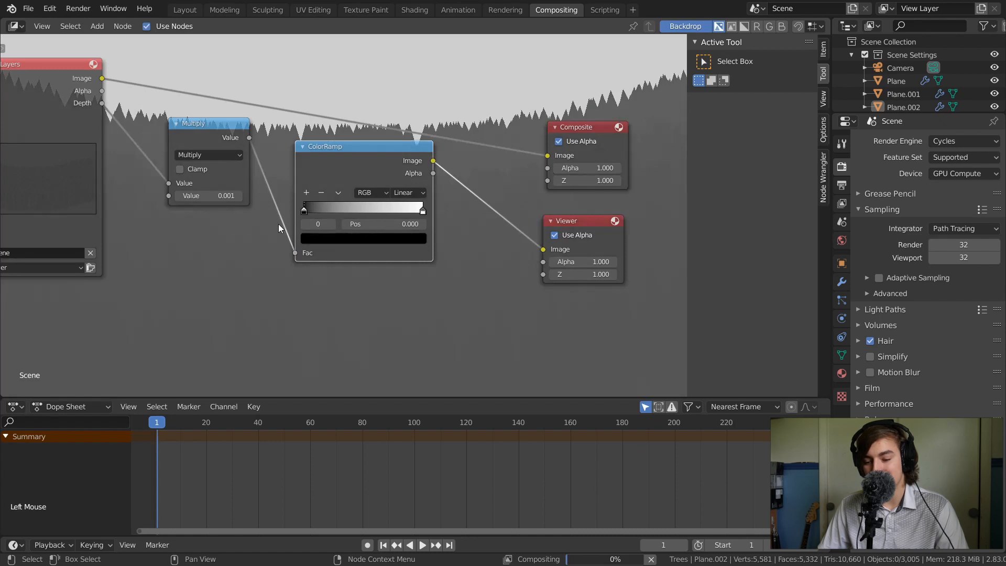
pyautogui.click(396, 210)
pyautogui.moveTo(397, 213); pyautogui.dragTo(296, 227)
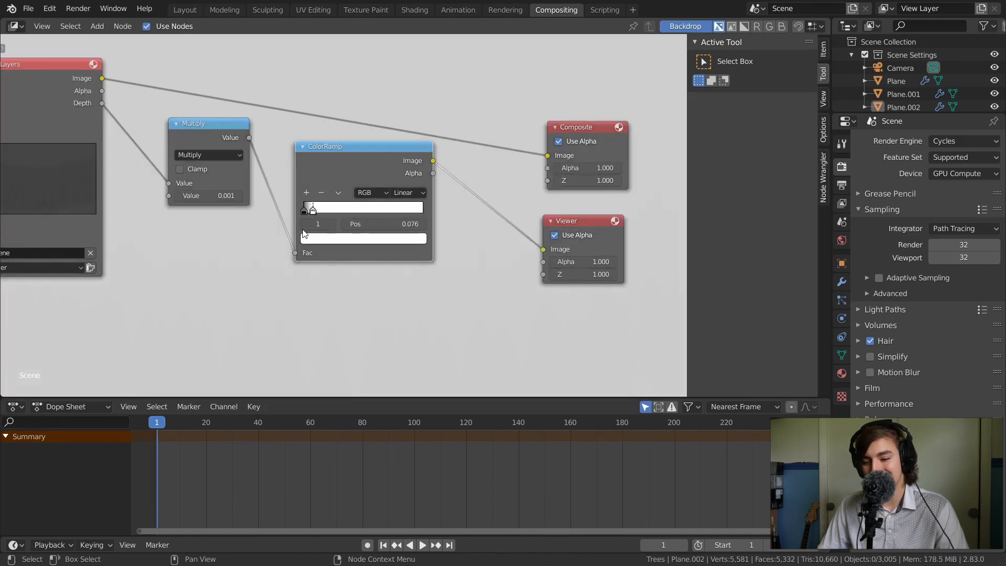
pyautogui.moveTo(308, 210); pyautogui.dragTo(471, 219)
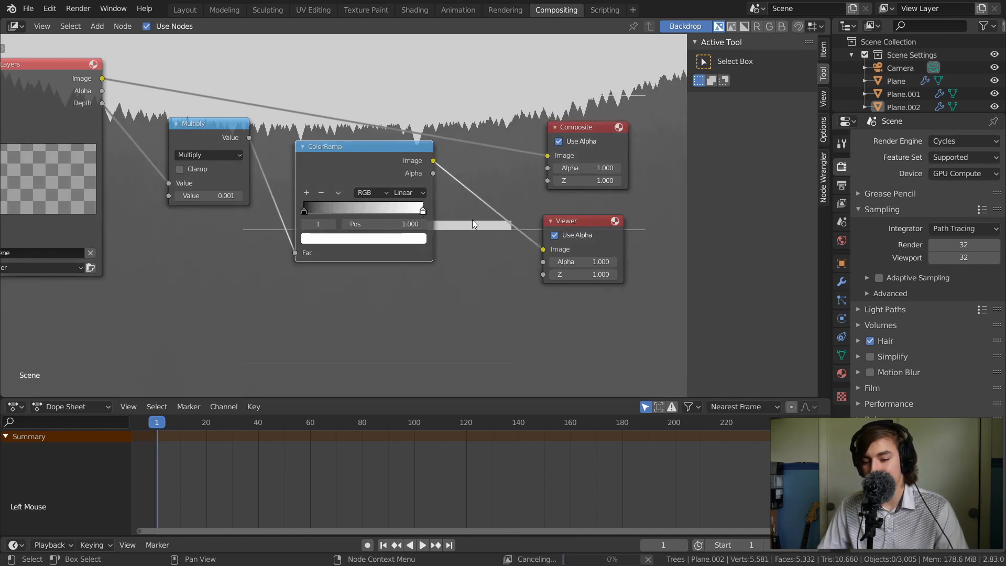
# - Set the Multiply value to 0.005 and move the ColorRamp's black stop to about 0.315
pyautogui.doubleClick(203, 196)
pyautogui.write('0.005')
pyautogui.press('Return')
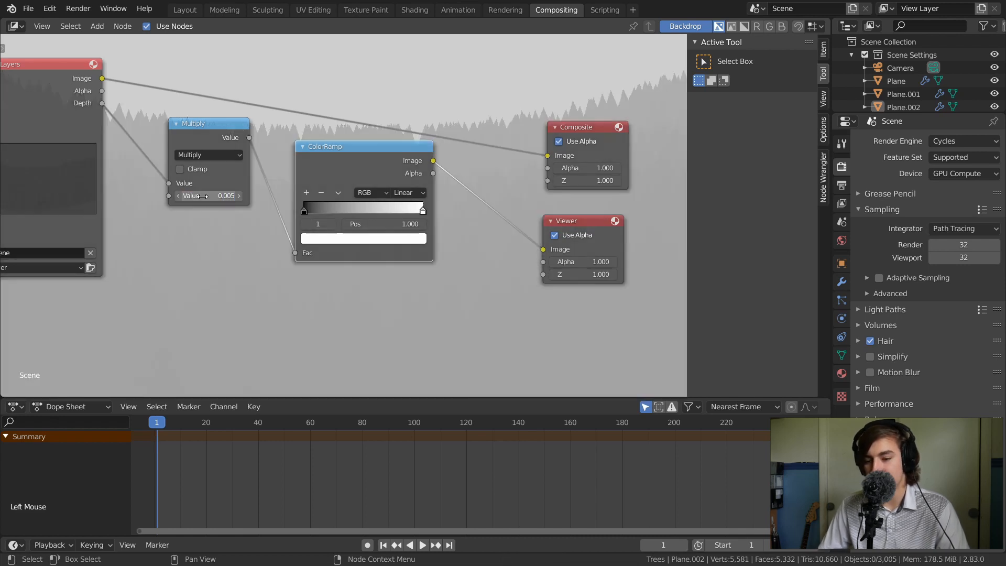
pyautogui.moveTo(303, 210); pyautogui.dragTo(347, 213)
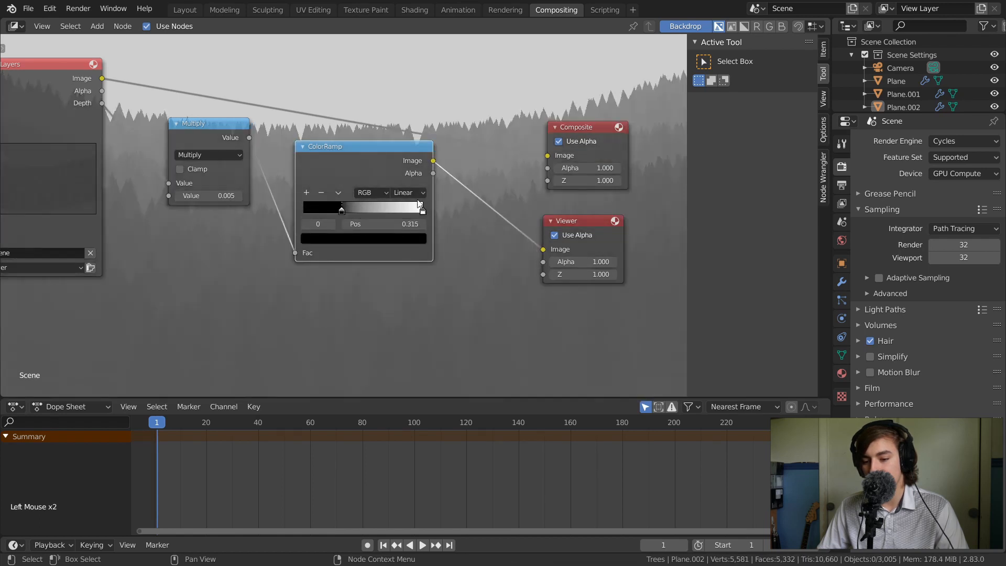
# - Connect the ColorRamp's Image output to the Composite node's Image input
pyautogui.keyDown('shift'); pyautogui.moveTo(538, 231); pyautogui.dragTo(401, 240, button='middle'); pyautogui.keyUp('shift')
pyautogui.moveTo(297, 167); pyautogui.dragTo(412, 149)
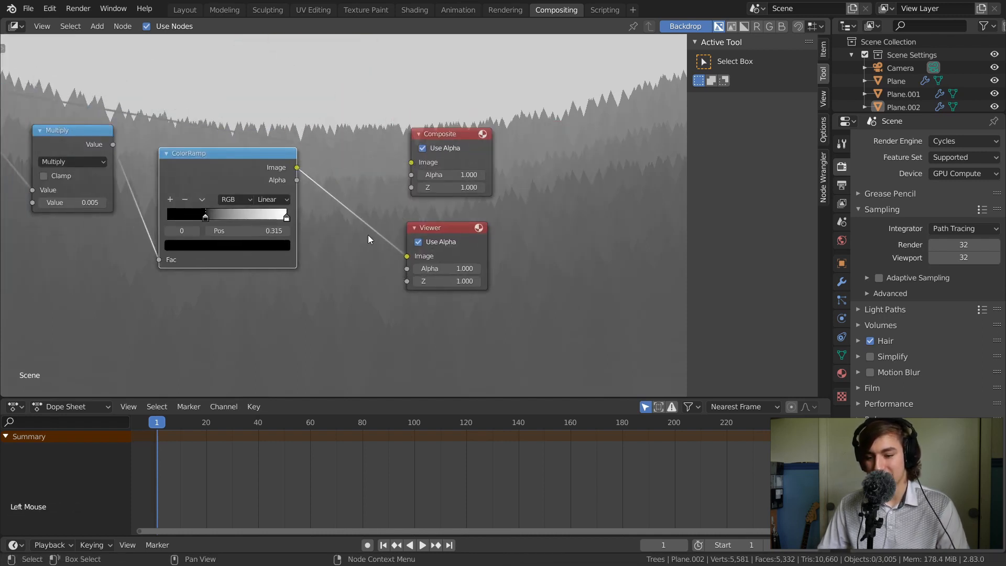
pyautogui.moveTo(298, 168); pyautogui.dragTo(417, 165)
pyautogui.moveTo(350, 202); pyautogui.dragTo(411, 236, button='middle')
pyautogui.hotkey('alt', 'Tab')
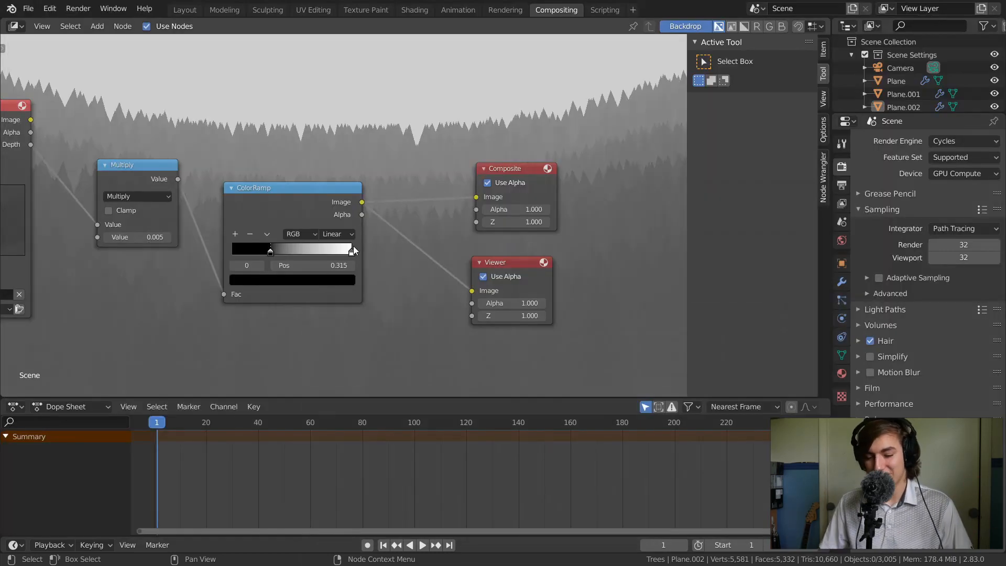
pyautogui.moveTo(505, 168); pyautogui.dragTo(556, 201, button='middle')
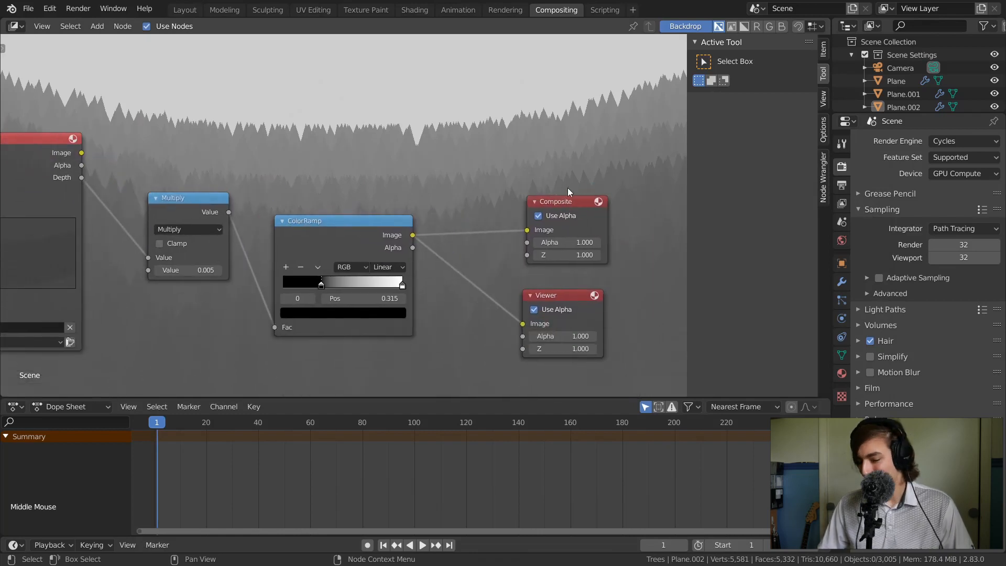
# - Move the ColorRamp's black stop to about 0.366 and select the Viewer node
pyautogui.moveTo(325, 288); pyautogui.dragTo(330, 287)
pyautogui.moveTo(463, 230); pyautogui.dragTo(434, 168, button='middle')
pyautogui.keyDown('ctrl'); pyautogui.moveTo(492, 233); pyautogui.dragTo(569, 153, button='middle'); pyautogui.keyUp('ctrl')
pyautogui.keyDown('ctrl'); pyautogui.moveTo(493, 186); pyautogui.dragTo(498, 239, button='middle'); pyautogui.keyUp('ctrl')
pyautogui.click(498, 240)
pyautogui.click(507, 242)
pyautogui.click(509, 233)
# - Reduce the compositor backdrop's zoom until the whole render fits behind the nodes
pyautogui.click(823, 98)
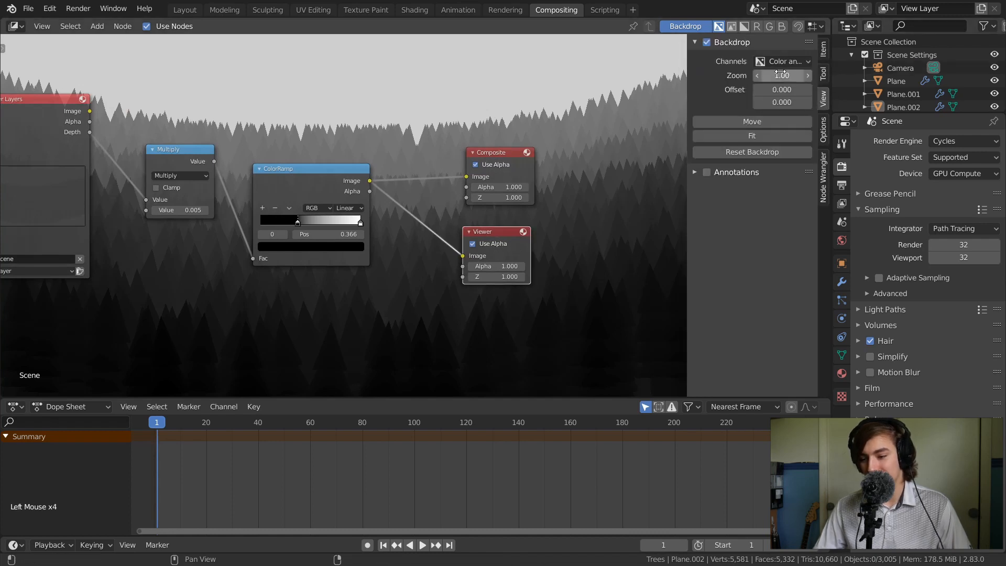
pyautogui.press('n')
pyautogui.press('n')
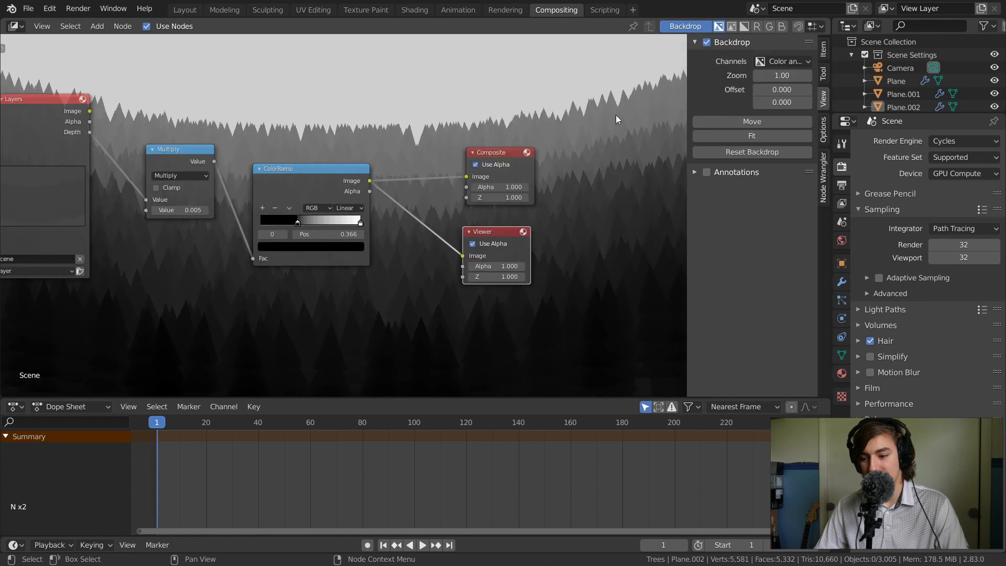
pyautogui.click(776, 76)
pyautogui.moveTo(777, 76); pyautogui.dragTo(761, 86)
pyautogui.press('n')
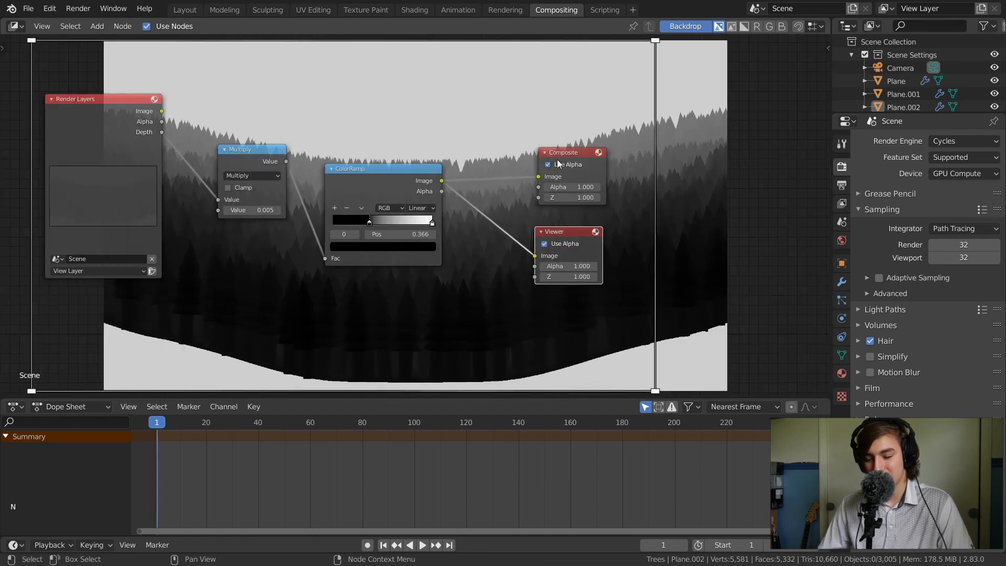
# - Move the Viewer node away to make room, duplicate the ColorRamp, and insert the copy between the first ColorRamp and the Viewer
pyautogui.keyDown('ctrl'); pyautogui.moveTo(548, 156); pyautogui.dragTo(350, 105, button='middle'); pyautogui.keyUp('ctrl')
pyautogui.keyDown('ctrl'); pyautogui.moveTo(279, 183); pyautogui.dragTo(313, 123, button='middle'); pyautogui.keyUp('ctrl')
pyautogui.moveTo(415, 203); pyautogui.dragTo(627, 207)
pyautogui.hotkey('shift', 'a')
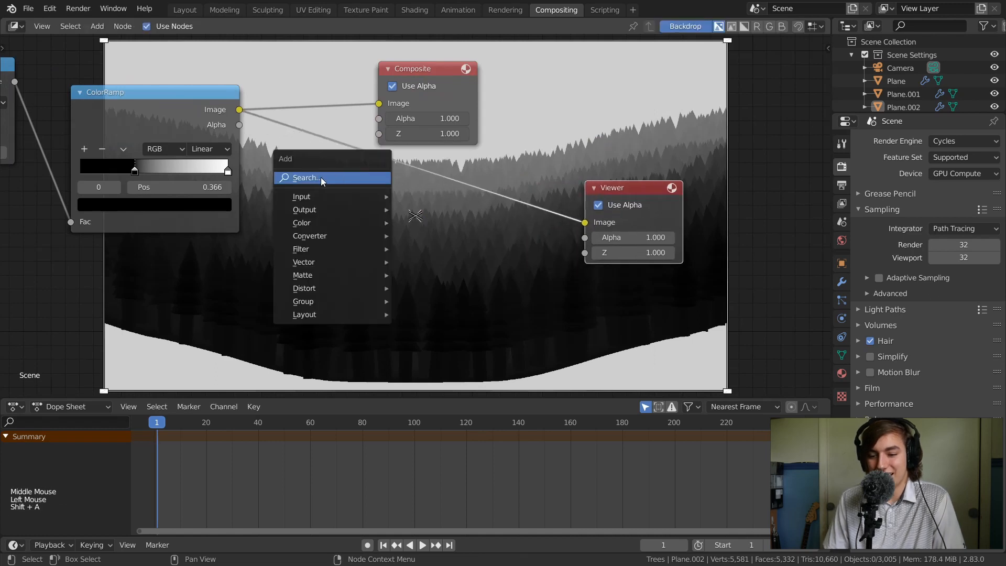
pyautogui.click(143, 122)
pyautogui.hotkey('shift', 'd')
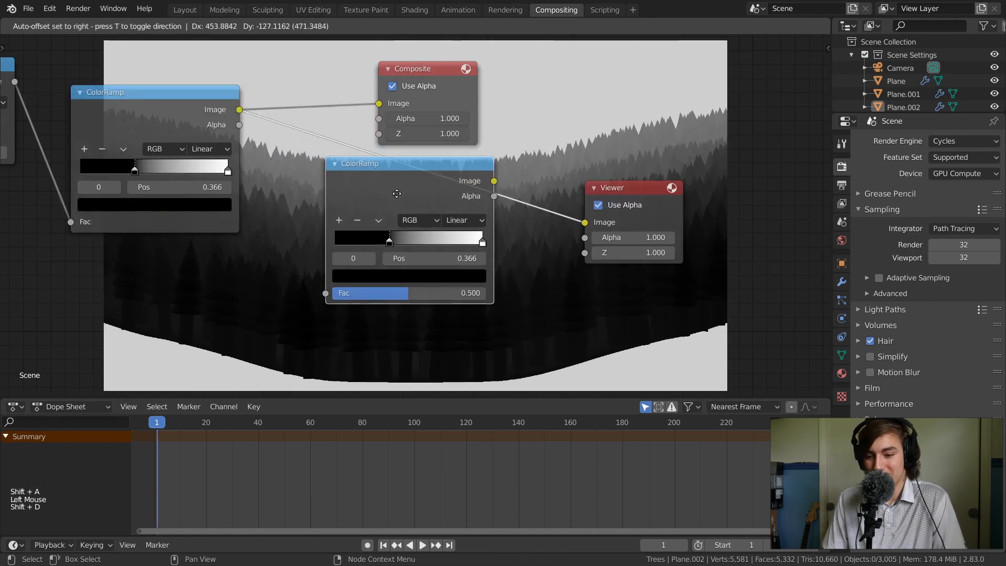
pyautogui.click(395, 174)
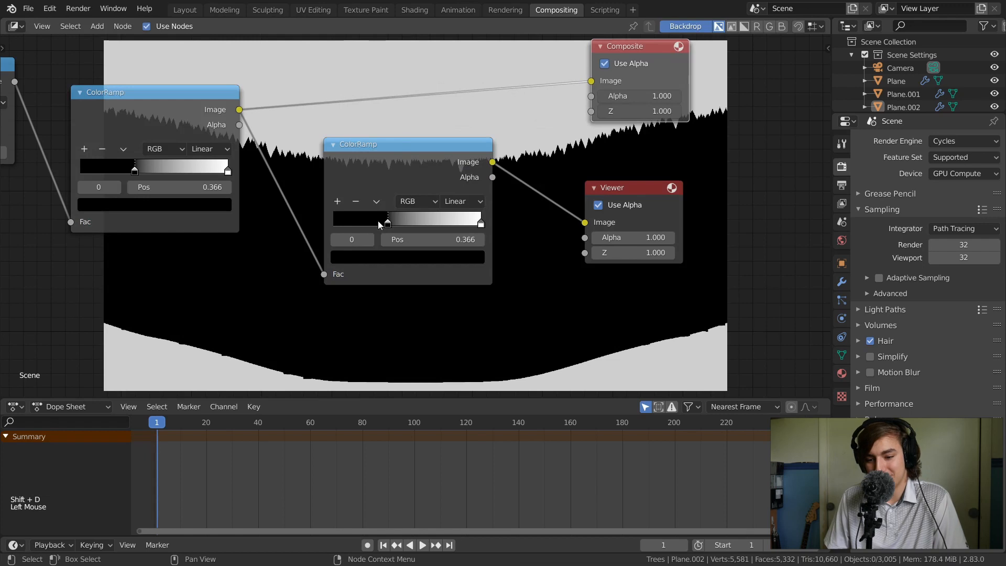
# - Move the second ColorRamp's black stop to position 0.000 and set its interpolation to Constant
pyautogui.moveTo(392, 226)
pyautogui.mouseDown()
pyautogui.moveTo(348, 230)
pyautogui.moveTo(396, 226)
pyautogui.mouseUp()
pyautogui.moveTo(387, 225); pyautogui.dragTo(316, 225)
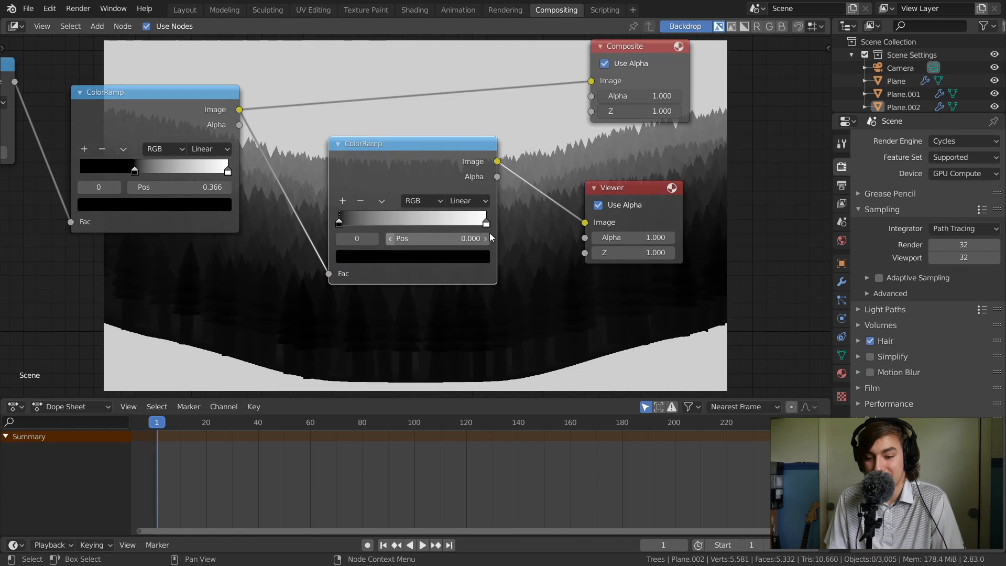
pyautogui.click(467, 202)
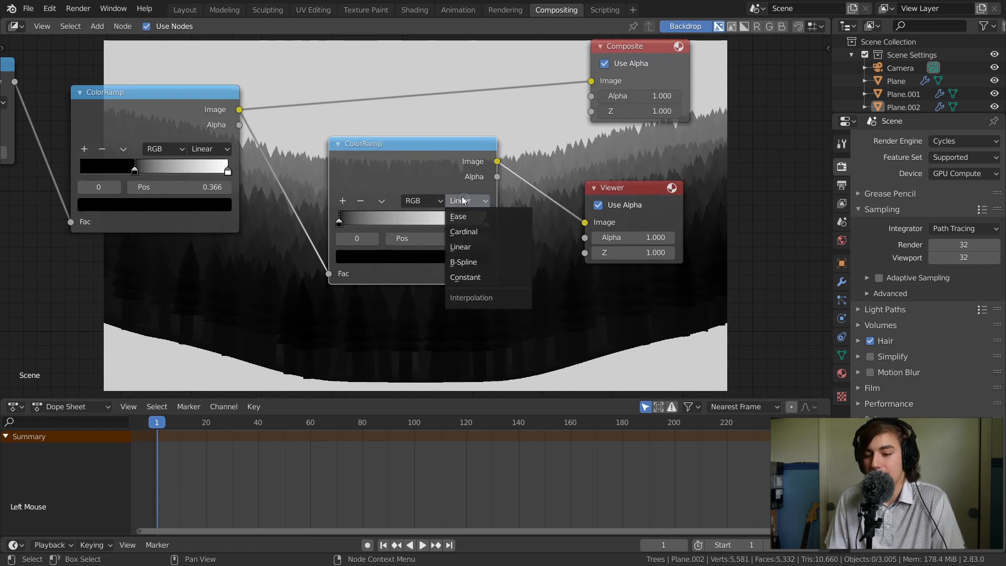
pyautogui.click(478, 278)
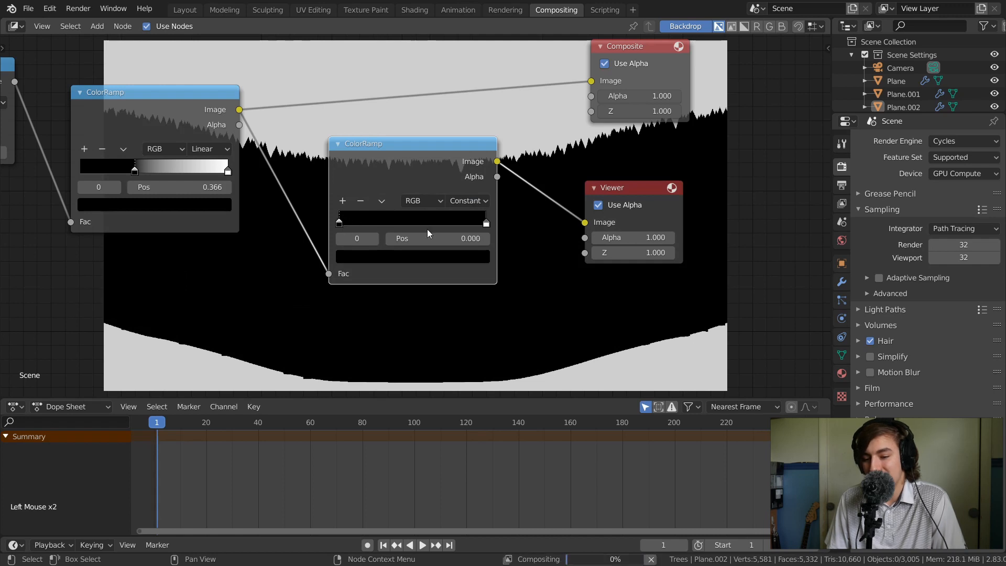
# - Try sliding the second ColorRamp's white stop along the constant ramp, ending at about 0.058, to test the layer cutoff
pyautogui.moveTo(486, 224); pyautogui.dragTo(350, 231)
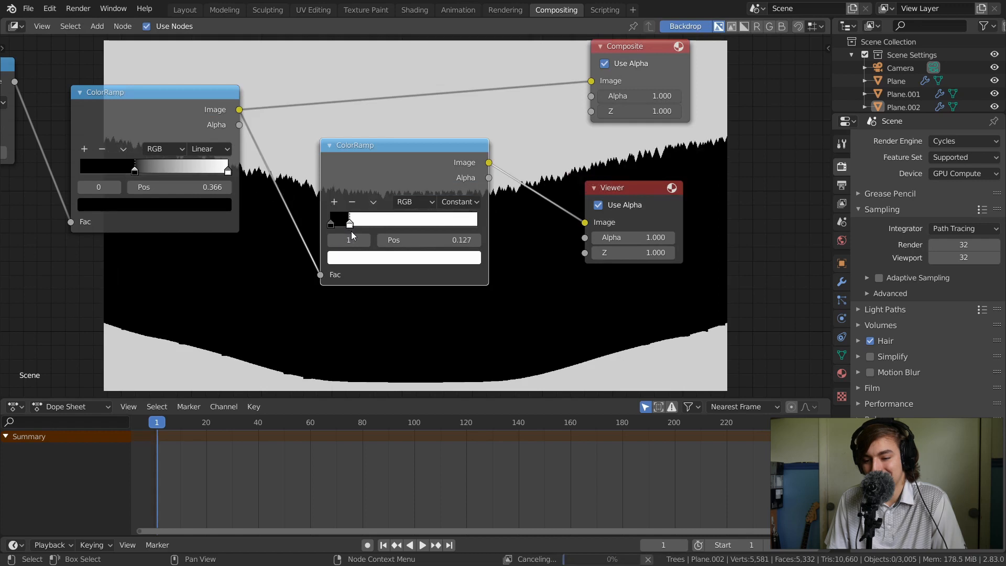
pyautogui.moveTo(385, 234); pyautogui.dragTo(385, 235)
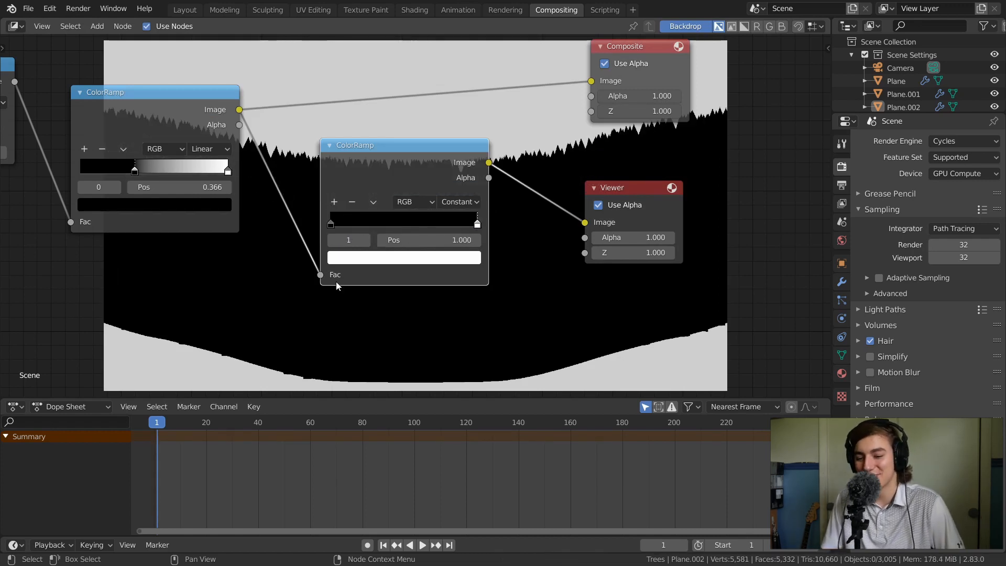
pyautogui.moveTo(437, 190); pyautogui.dragTo(466, 231, button='middle')
pyautogui.moveTo(508, 266); pyautogui.dragTo(367, 282)
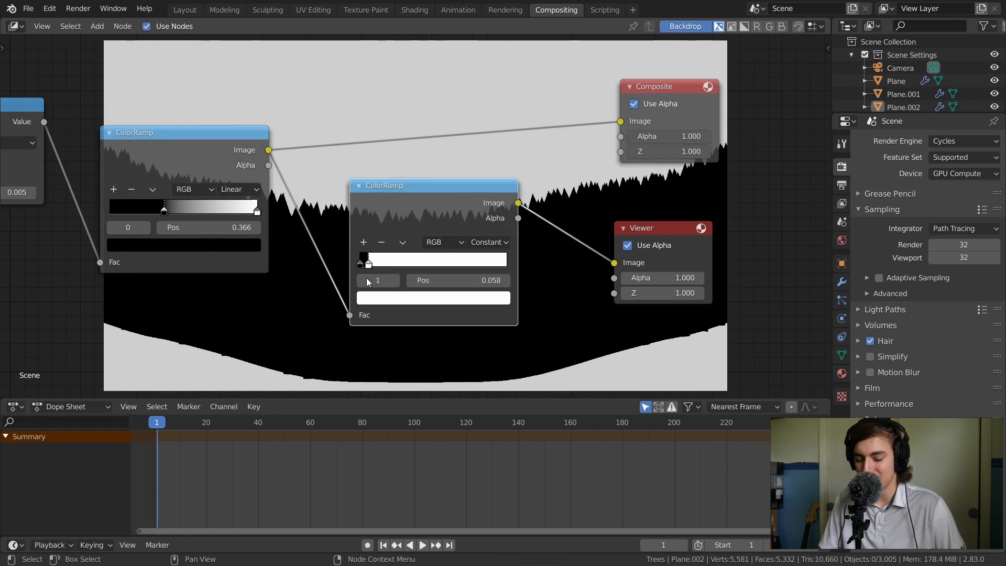
# - Switch the second ColorRamp's interpolation to Linear and return its white stop to about 0.996
pyautogui.click(498, 242)
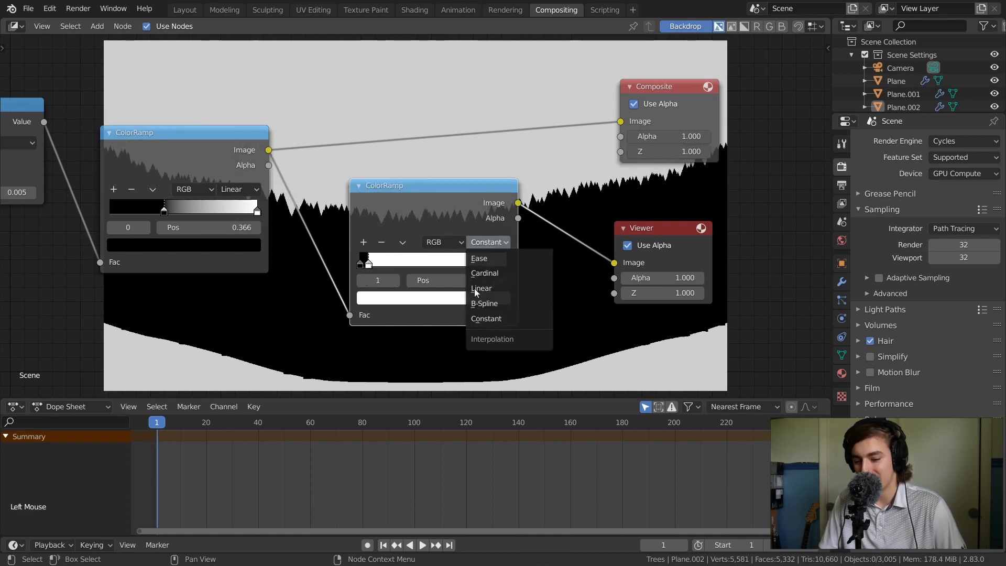
pyautogui.click(500, 319)
pyautogui.moveTo(373, 269)
pyautogui.mouseDown()
pyautogui.moveTo(504, 274)
pyautogui.moveTo(366, 264)
pyautogui.mouseUp()
pyautogui.click(483, 237)
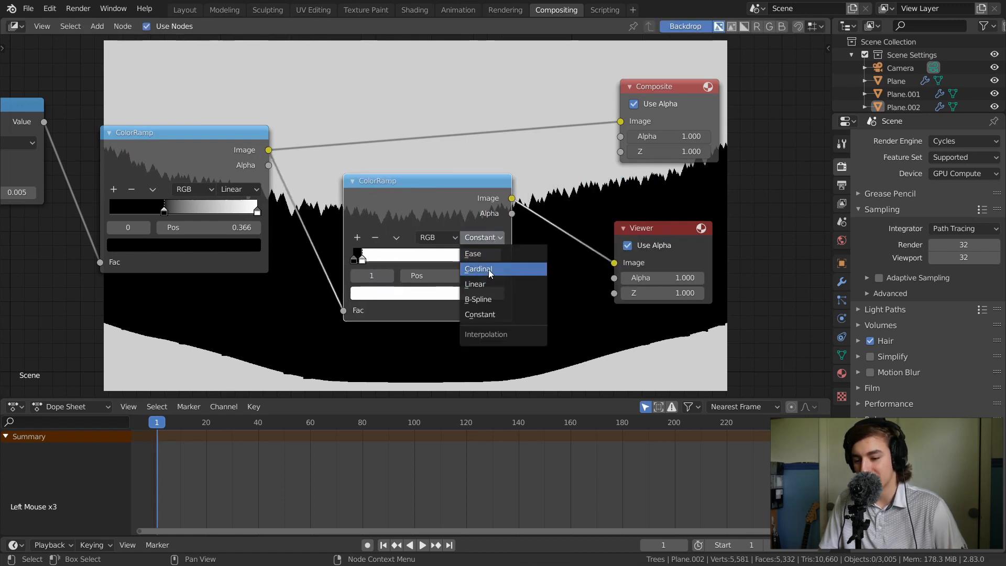
pyautogui.click(490, 238)
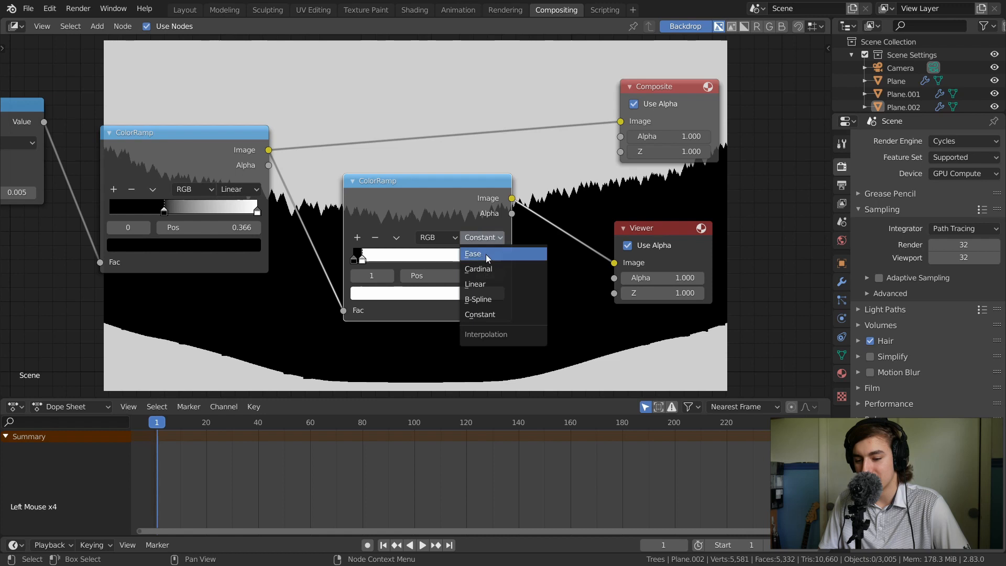
pyautogui.click(485, 285)
pyautogui.moveTo(372, 260); pyautogui.dragTo(512, 263)
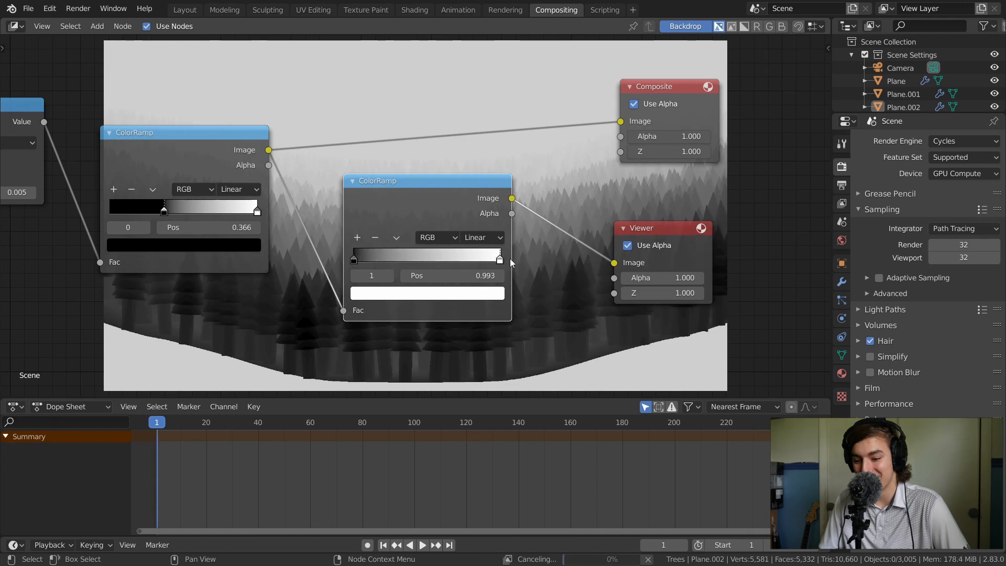
# - Move the first ColorRamp's black stop to about 0.373
pyautogui.moveTo(212, 209); pyautogui.dragTo(363, 138, button='middle')
pyautogui.moveTo(361, 166); pyautogui.dragTo(361, 171)
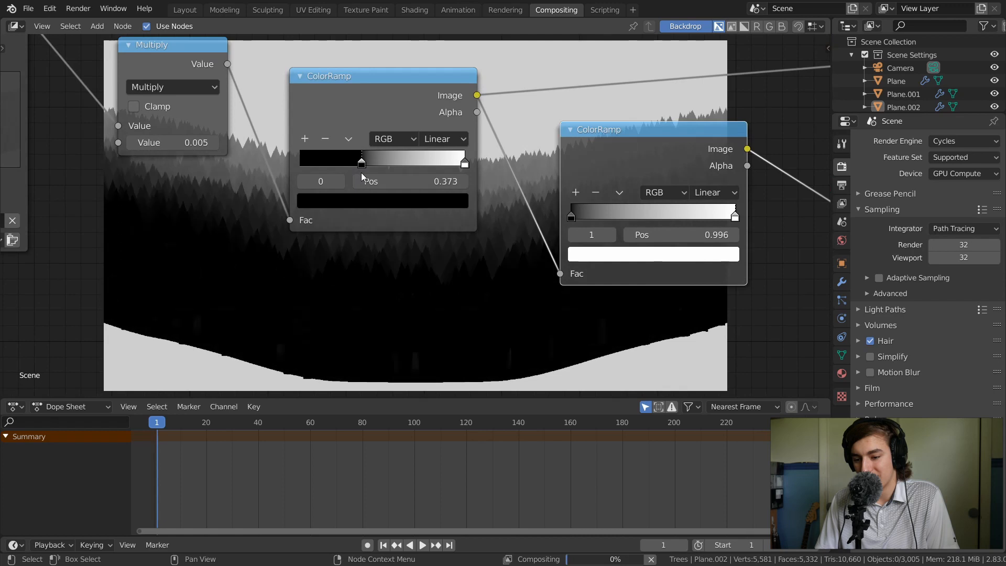
pyautogui.moveTo(362, 171); pyautogui.dragTo(167, 185, button='middle')
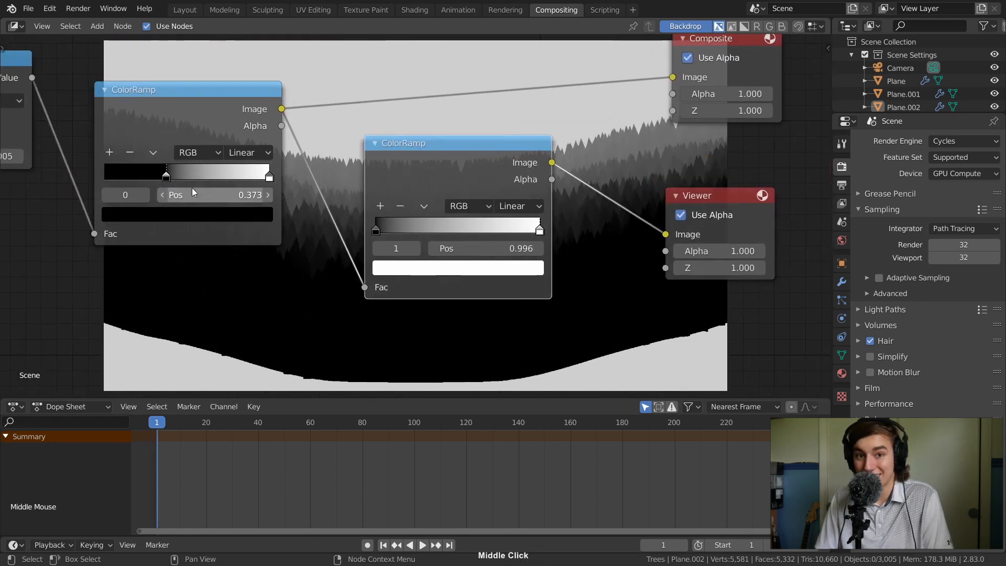
# - Try Constant interpolation on the second ColorRamp with its white stop at about 0.098
pyautogui.click(519, 206)
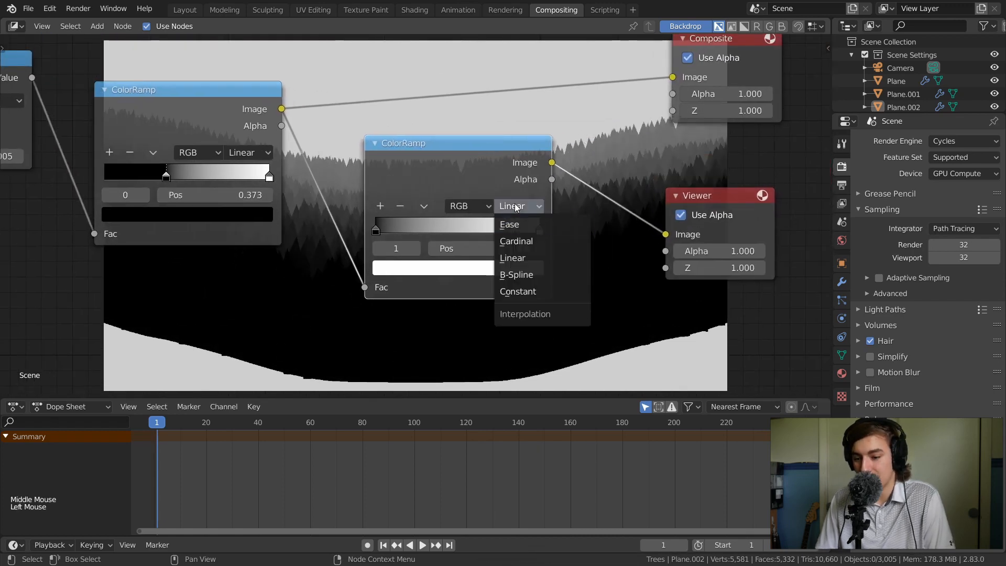
pyautogui.click(532, 289)
pyautogui.moveTo(531, 235); pyautogui.dragTo(381, 242)
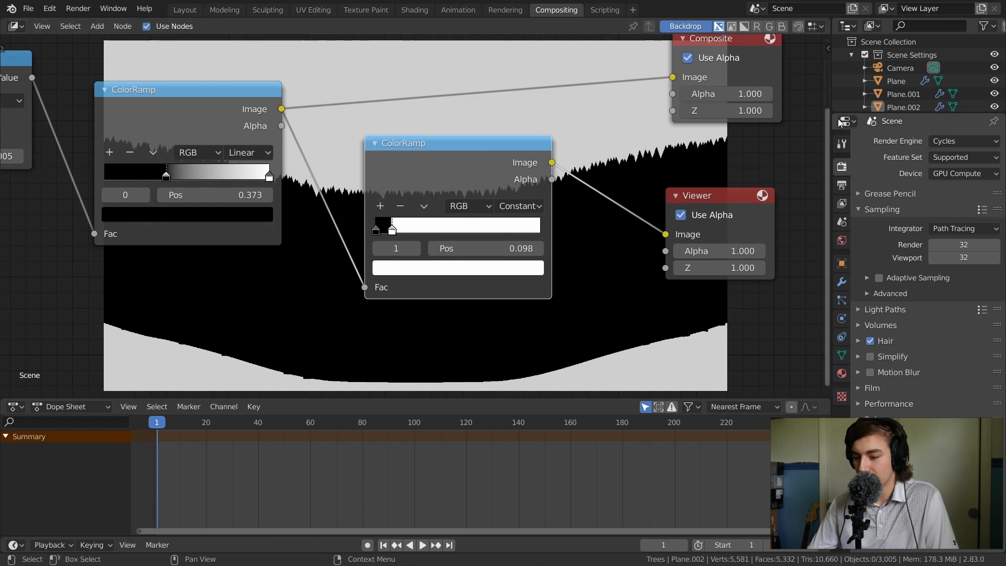
# - Close the Outliner by merging its area into the Properties editor
pyautogui.moveTo(836, 156); pyautogui.dragTo(946, 99)
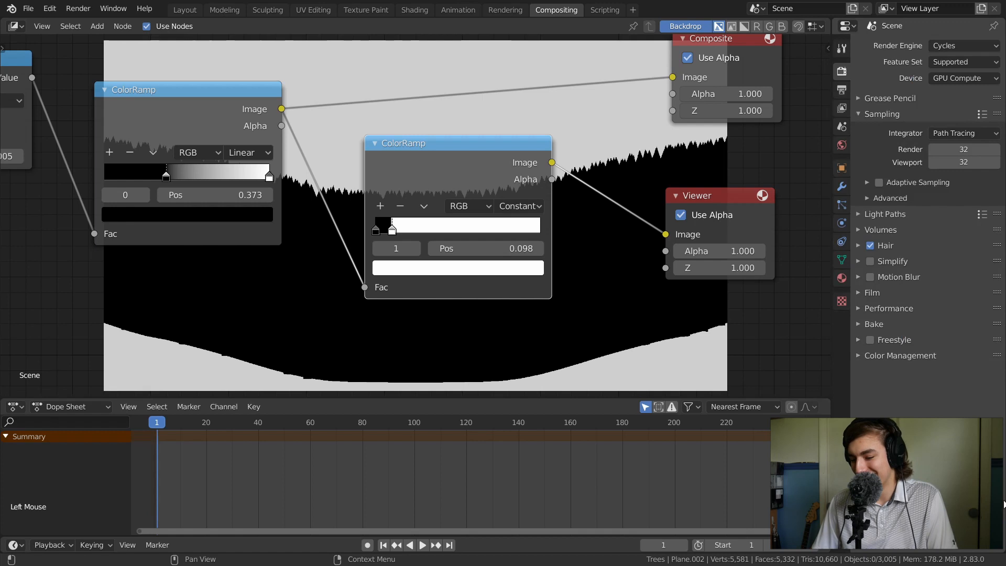
pyautogui.hotkey('ctrl', 'z')
pyautogui.hotkey('ctrl', 'shift', 'z')
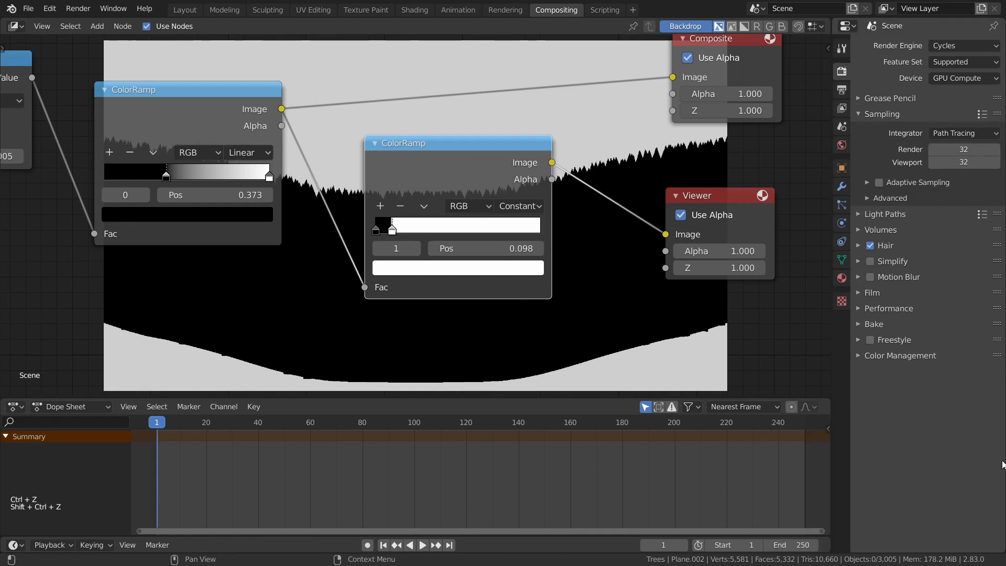
# - Split the Properties editor area in two and change the lower area to an Image Editor
pyautogui.moveTo(1001, 550); pyautogui.dragTo(858, 191)
pyautogui.click(855, 188)
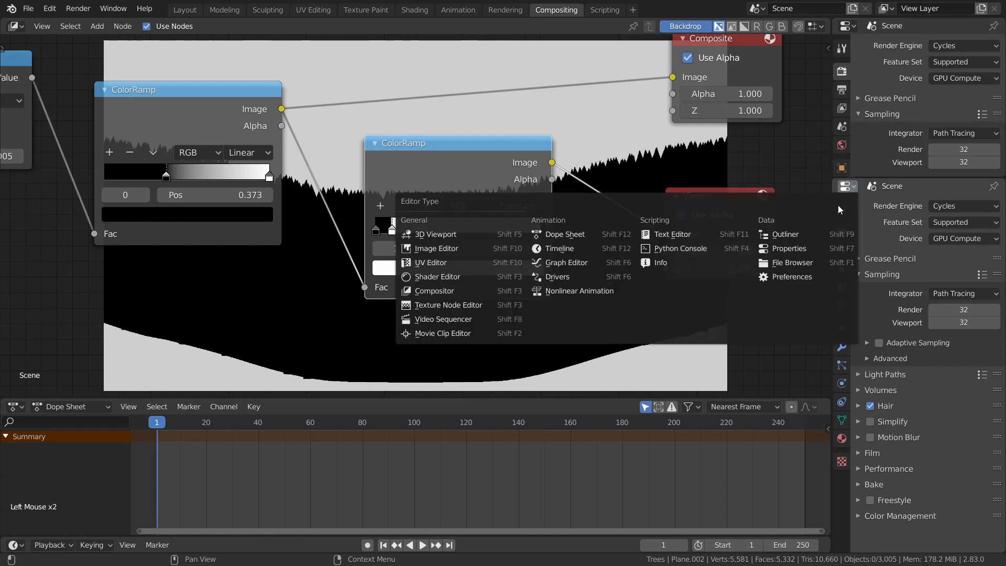
pyautogui.click(438, 265)
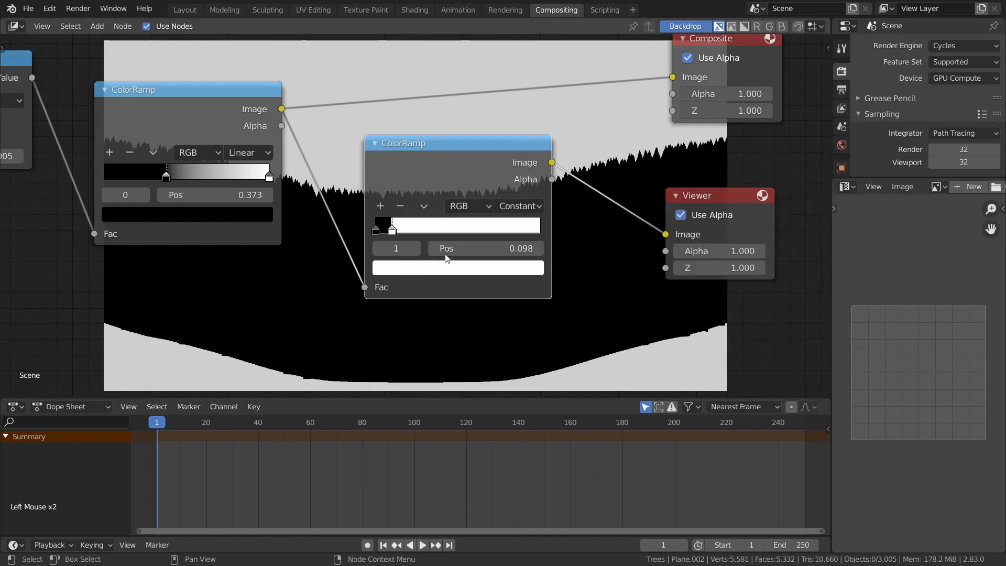
pyautogui.click(846, 186)
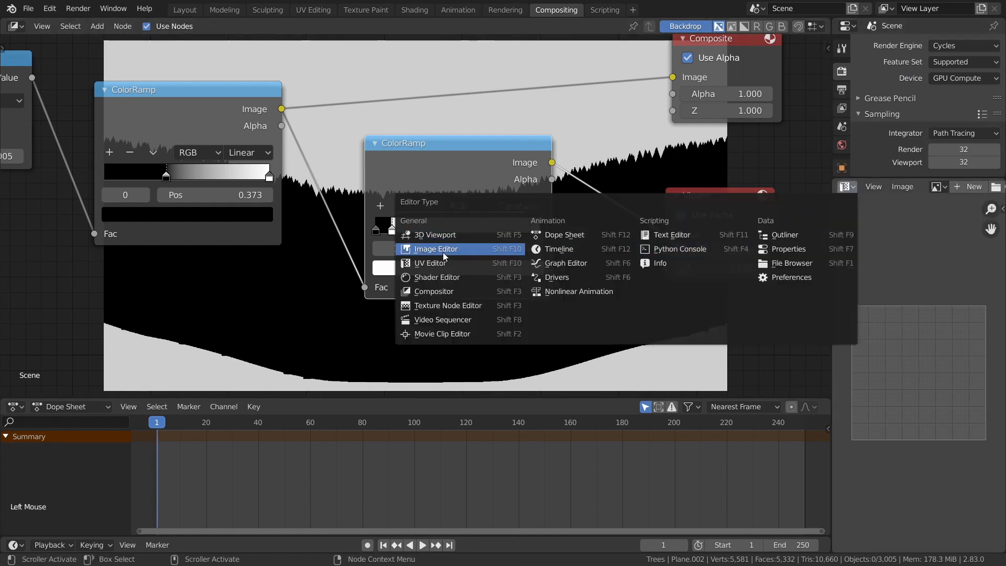
pyautogui.click(455, 250)
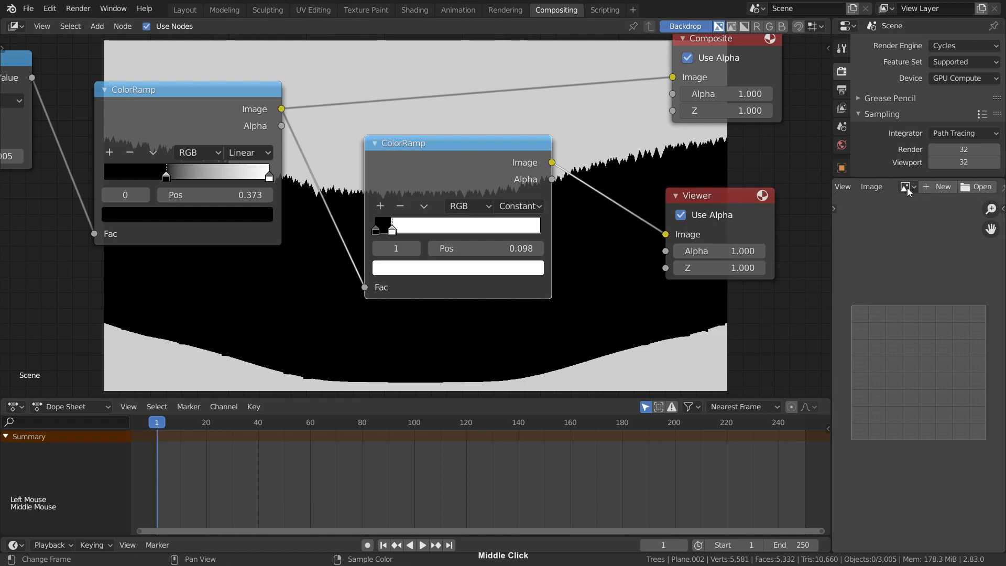
# - Display the reference image 6-15.png in the Image Editor and frame its colored forest layers
pyautogui.click(906, 188)
pyautogui.click(832, 206)
pyautogui.keyDown('ctrl'); pyautogui.moveTo(921, 270); pyautogui.dragTo(972, 315, button='middle'); pyautogui.keyUp('ctrl')
pyautogui.keyDown('ctrl'); pyautogui.moveTo(943, 325); pyautogui.dragTo(918, 363, button='middle'); pyautogui.keyUp('ctrl')
# - Set the second ColorRamp's interpolation to Linear and move its white stop to slightly before the ramp's middle
pyautogui.keyDown('ctrl'); pyautogui.moveTo(507, 241); pyautogui.dragTo(414, 181, button='middle'); pyautogui.keyUp('ctrl')
pyautogui.keyDown('ctrl'); pyautogui.moveTo(391, 228); pyautogui.dragTo(402, 143, button='middle'); pyautogui.keyUp('ctrl')
pyautogui.moveTo(384, 233); pyautogui.dragTo(408, 237)
pyautogui.click(546, 203)
pyautogui.click(545, 269)
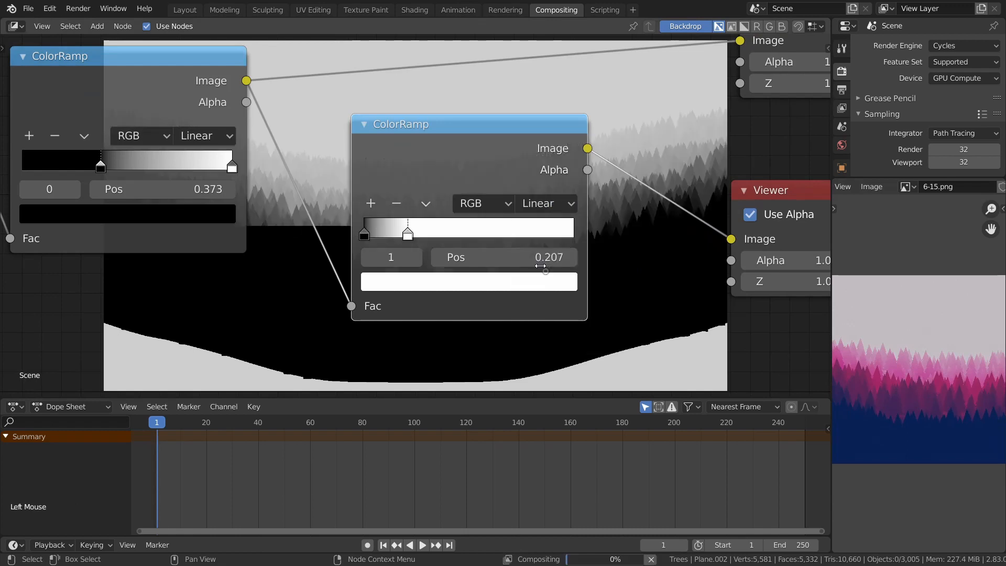
pyautogui.moveTo(400, 236); pyautogui.dragTo(430, 244)
# - Color the second ColorRamp's first stop with the dark blue sampled from the bottom of the reference image
pyautogui.click(364, 235)
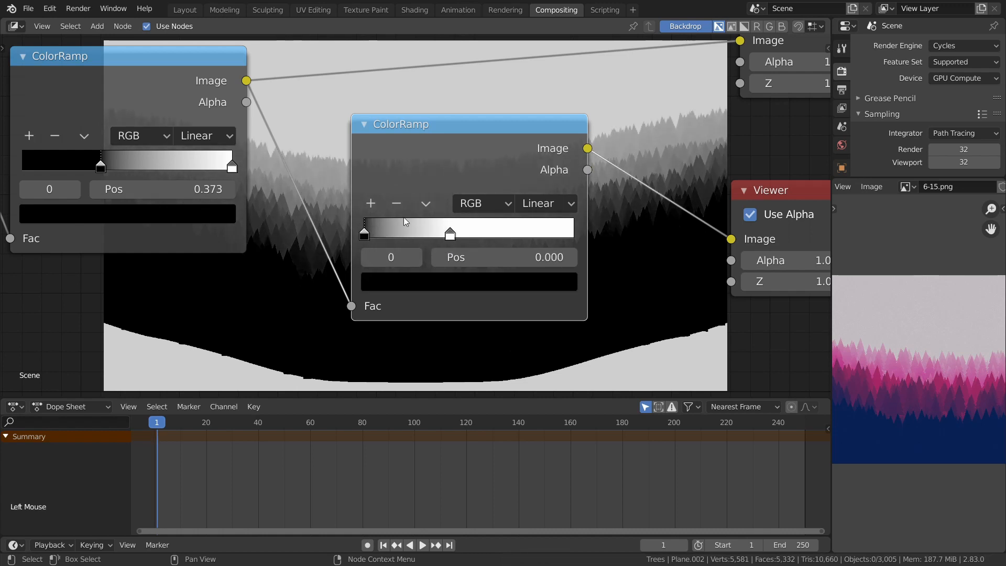
pyautogui.click(470, 278)
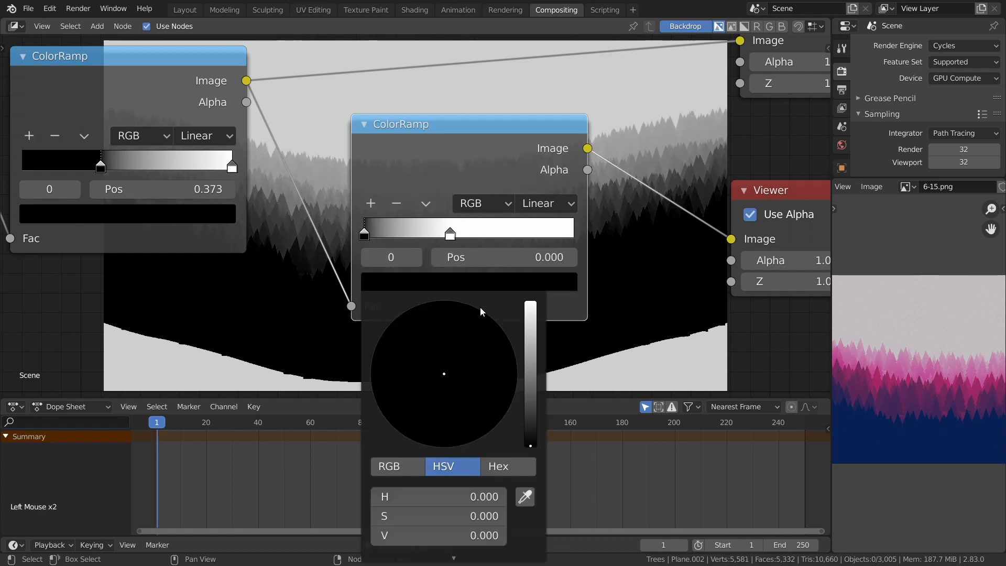
pyautogui.click(524, 496)
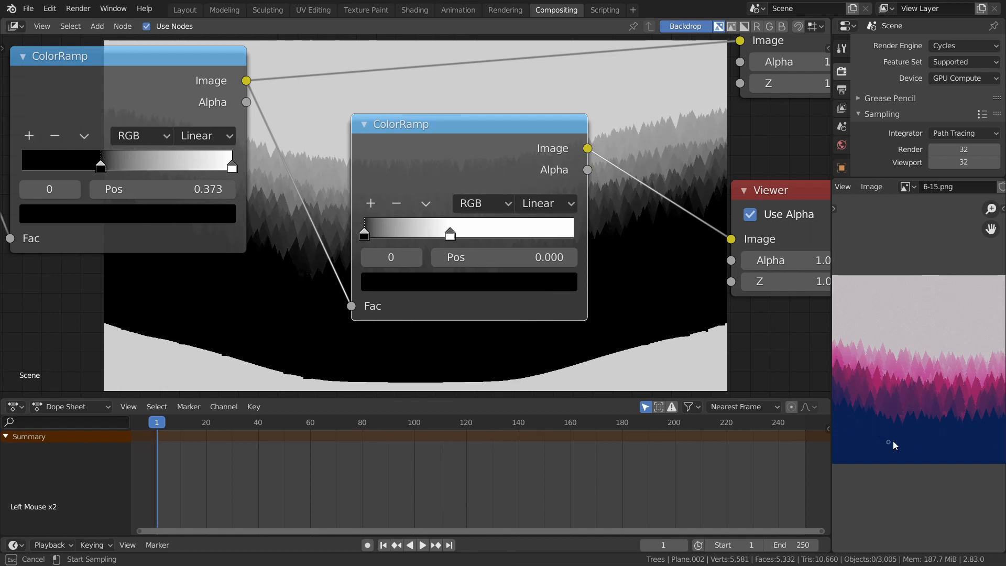
pyautogui.click(890, 442)
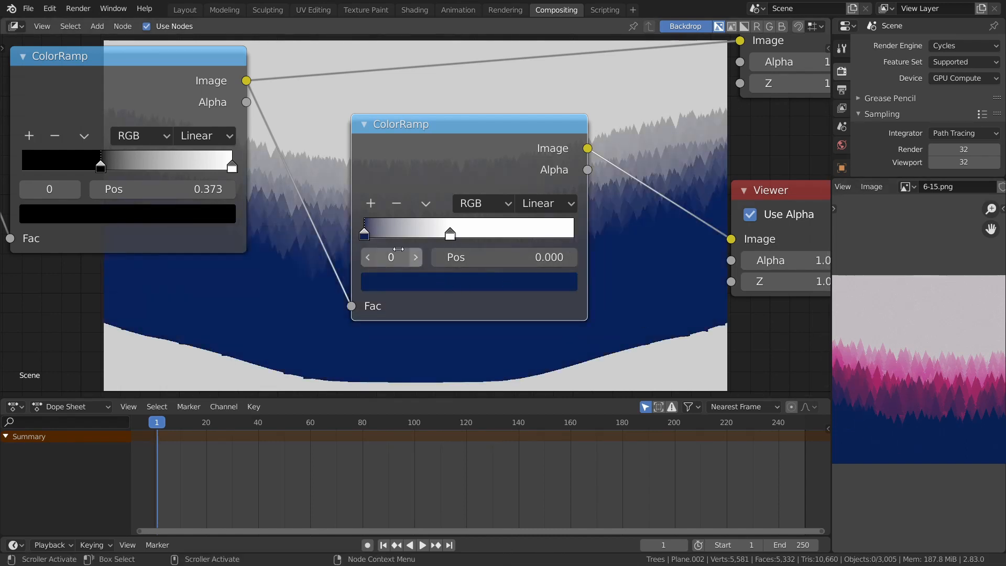
pyautogui.click(443, 287)
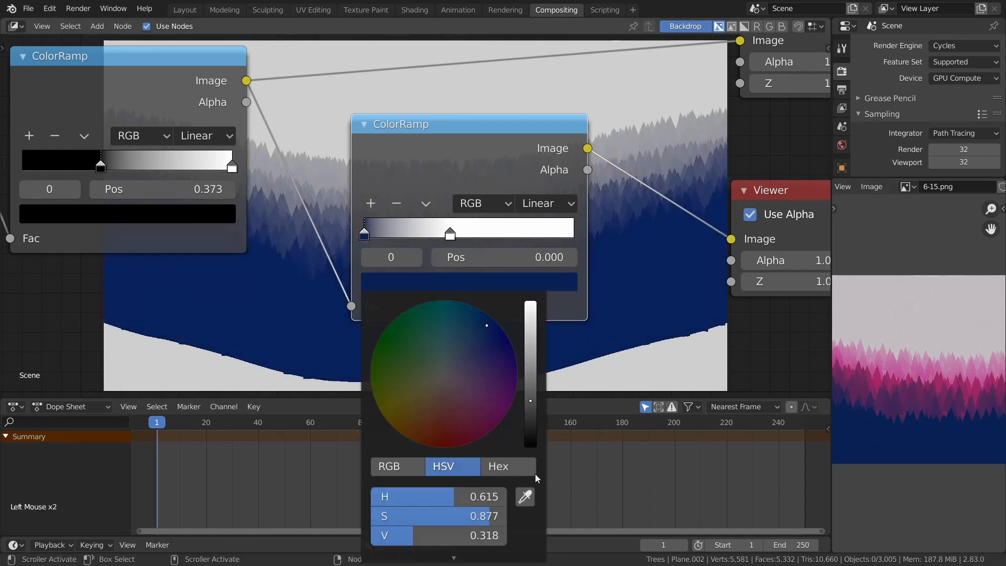
pyautogui.click(525, 497)
pyautogui.click(923, 443)
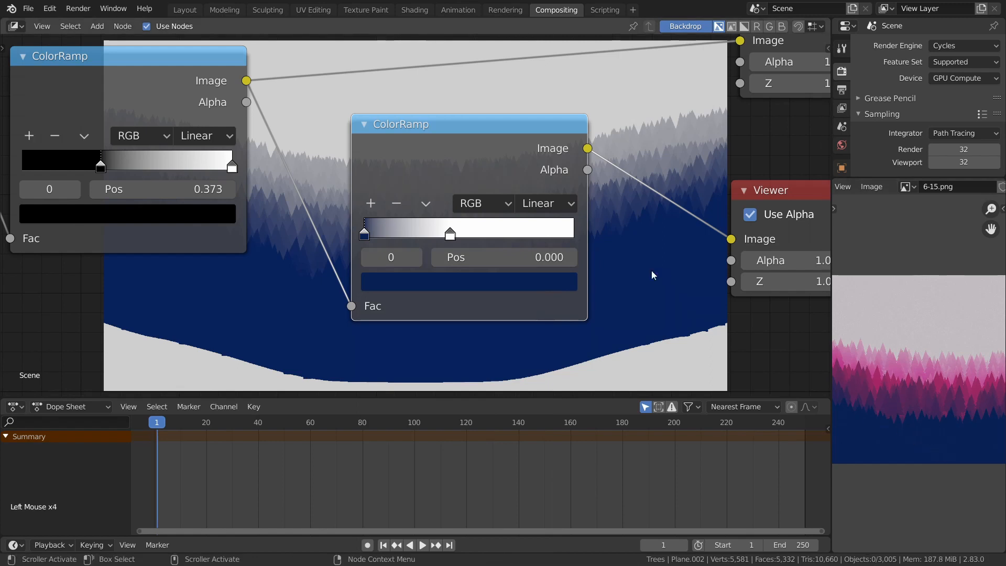
# - Move the second ColorRamp's white stop to about 0.217 and color it with the purple sampled from the reference forest
pyautogui.moveTo(450, 233)
pyautogui.mouseDown()
pyautogui.moveTo(423, 243)
pyautogui.moveTo(434, 239)
pyautogui.mouseUp()
pyautogui.click(436, 280)
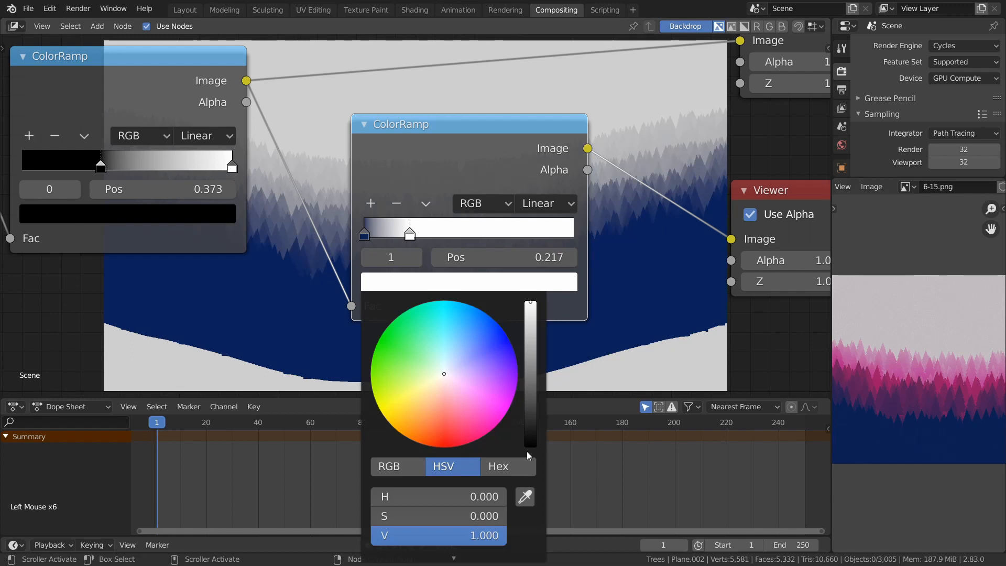
pyautogui.click(525, 496)
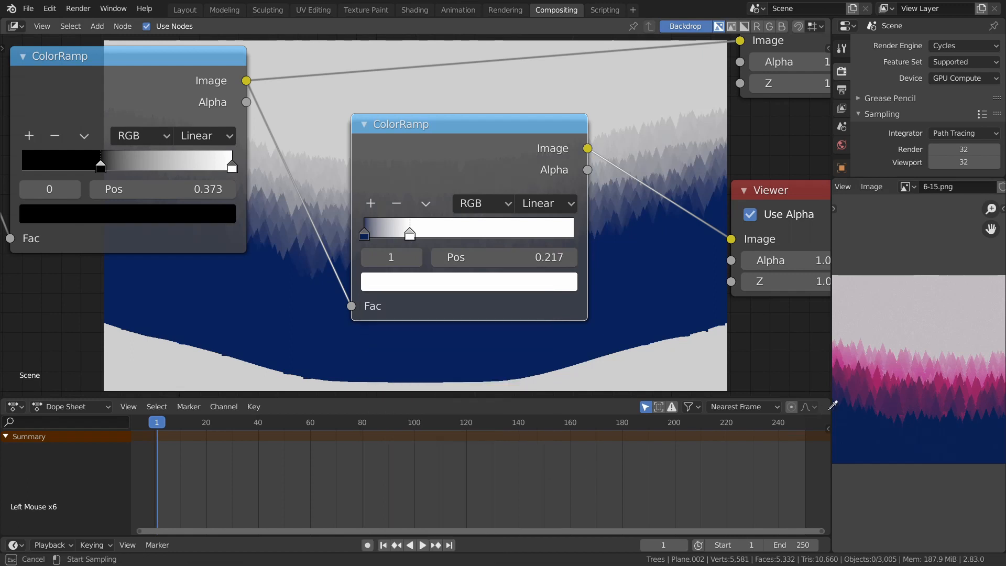
pyautogui.click(912, 395)
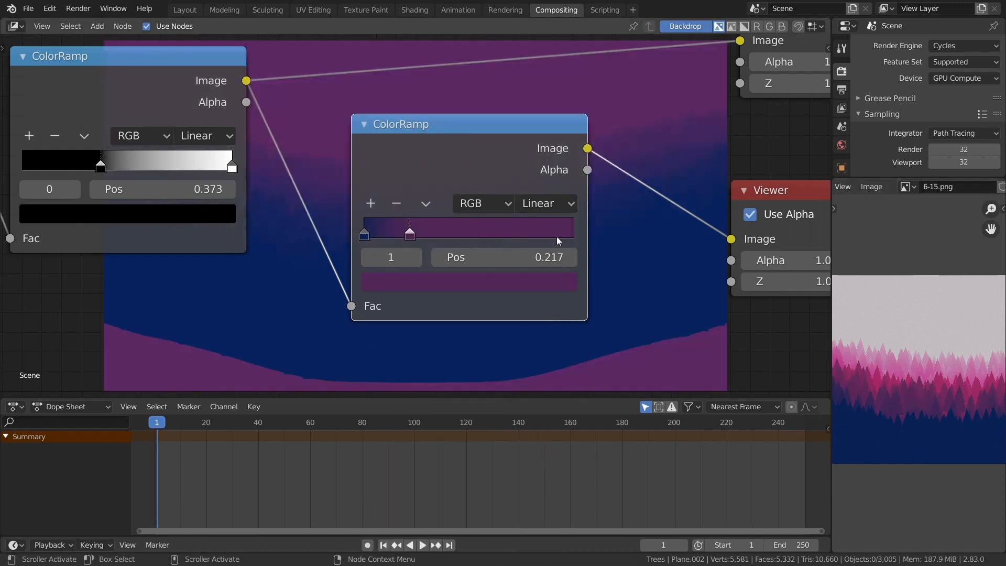
# - Recolor the stop at 0.217 with the magenta sampled from the reference image's middle tree layer
pyautogui.keyDown('ctrl'); pyautogui.moveTo(922, 358); pyautogui.dragTo(925, 268, button='middle'); pyautogui.keyUp('ctrl')
pyautogui.keyDown('ctrl'); pyautogui.moveTo(925, 342); pyautogui.dragTo(921, 269, button='middle'); pyautogui.keyUp('ctrl')
pyautogui.moveTo(935, 370); pyautogui.dragTo(877, 331, button='middle')
pyautogui.moveTo(933, 341)
pyautogui.keyDown('ctrl'); pyautogui.mouseDown(button='middle')
pyautogui.moveTo(938, 294)
pyautogui.moveTo(924, 336)
pyautogui.moveTo(894, 321)
pyautogui.moveTo(925, 358)
pyautogui.mouseUp(button='middle'); pyautogui.keyUp('ctrl')
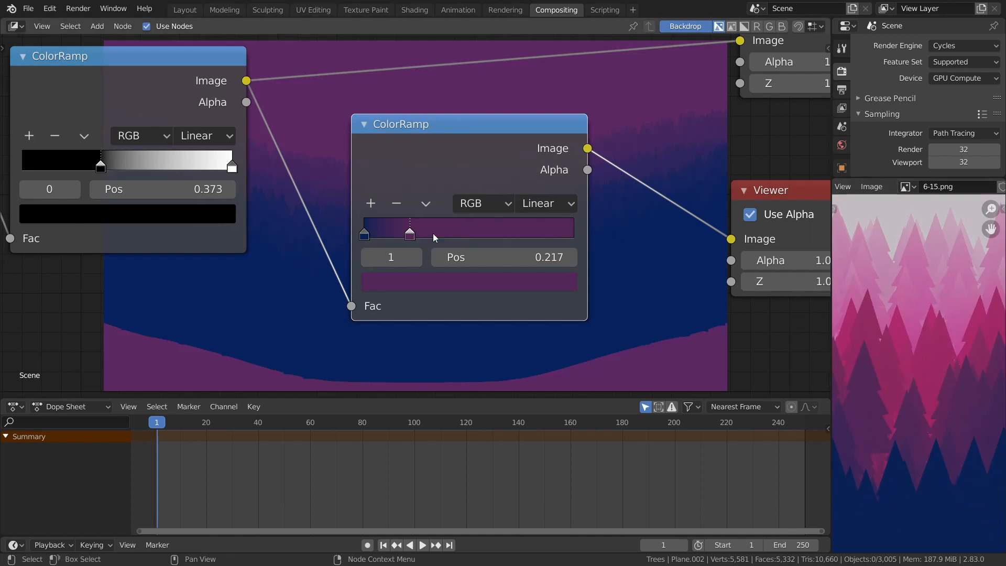
pyautogui.click(498, 301)
pyautogui.click(471, 282)
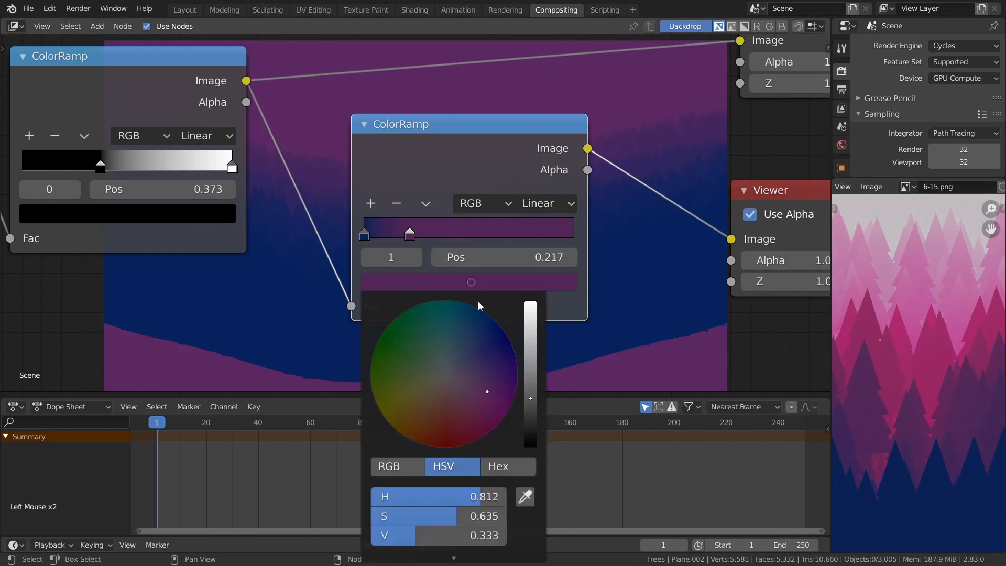
pyautogui.click(525, 496)
pyautogui.click(941, 346)
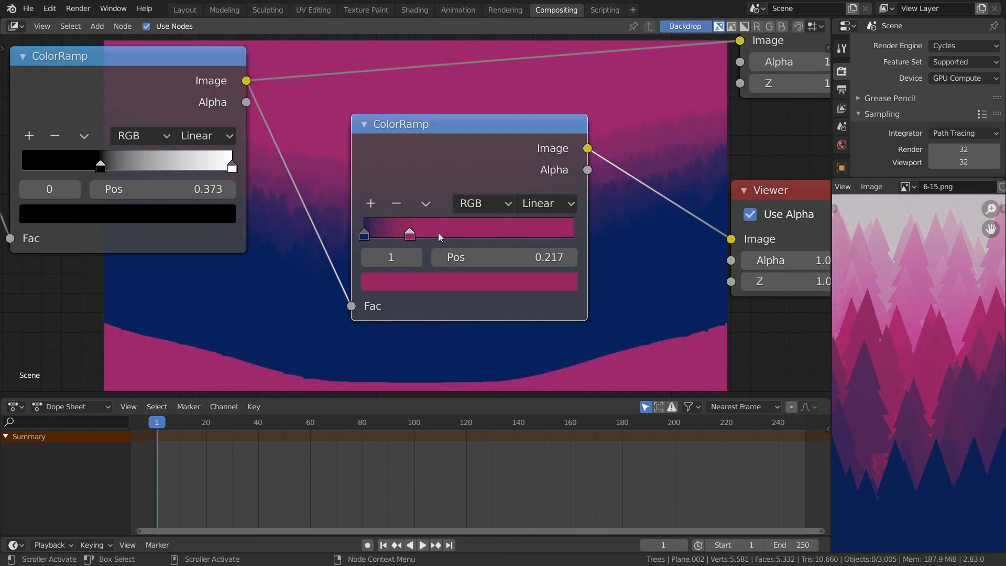
# - Add a third stop at about 0.417 and color it with the light pink sampled from the reference's distant trees
pyautogui.keyDown('ctrl'); pyautogui.click(451, 231); pyautogui.keyUp('ctrl')
pyautogui.click(458, 282)
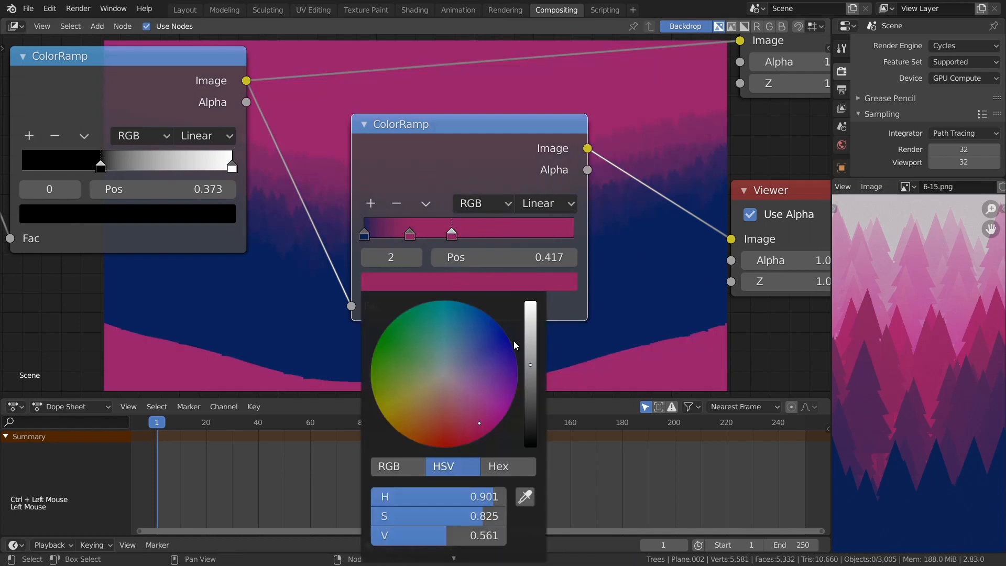
pyautogui.click(525, 497)
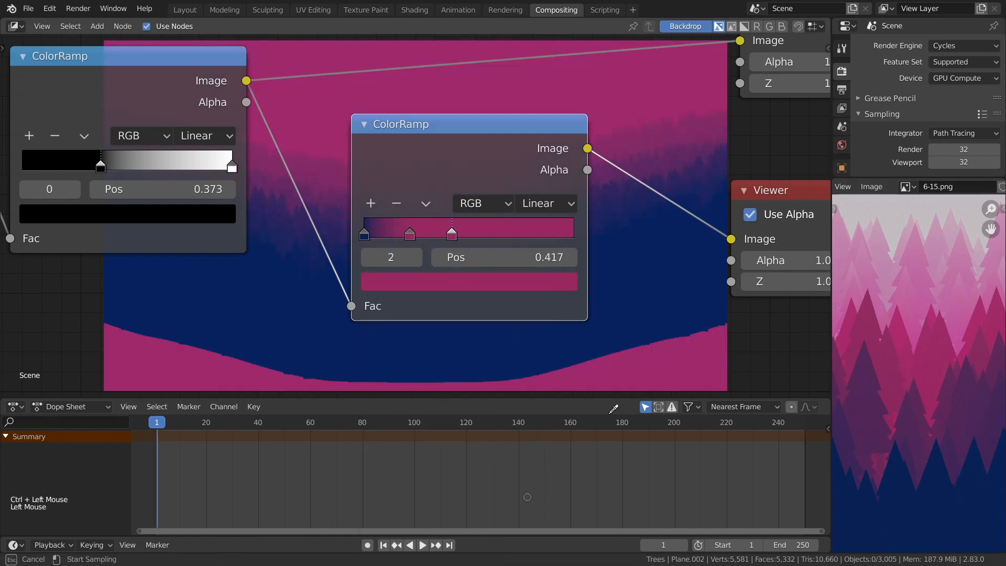
pyautogui.click(918, 260)
# - Add a fourth stop to the second ColorRamp and position it at about 0.6
pyautogui.keyDown('ctrl'); pyautogui.click(497, 233); pyautogui.keyUp('ctrl')
pyautogui.click(501, 283)
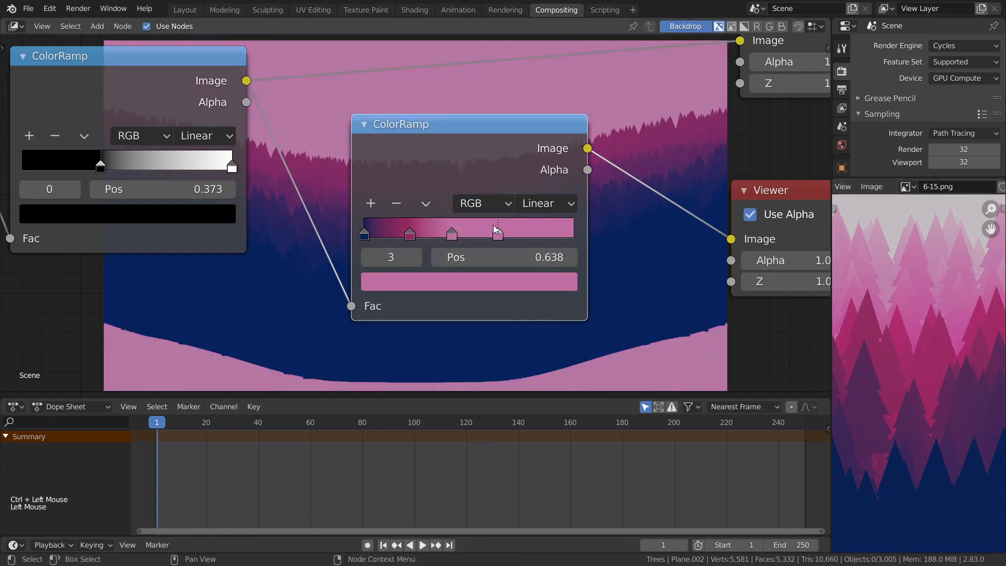
pyautogui.moveTo(518, 224); pyautogui.dragTo(511, 226)
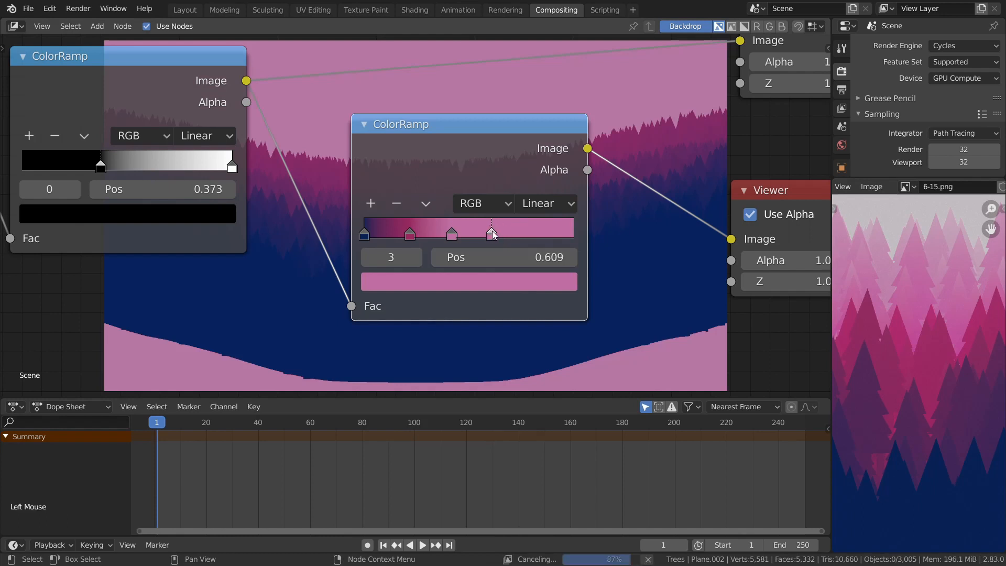
pyautogui.keyDown('ctrl'); pyautogui.click(552, 233); pyautogui.keyUp('ctrl')
pyautogui.keyDown('ctrl'); pyautogui.click(532, 234); pyautogui.keyUp('ctrl')
pyautogui.keyDown('ctrl'); pyautogui.click(511, 233); pyautogui.keyUp('ctrl')
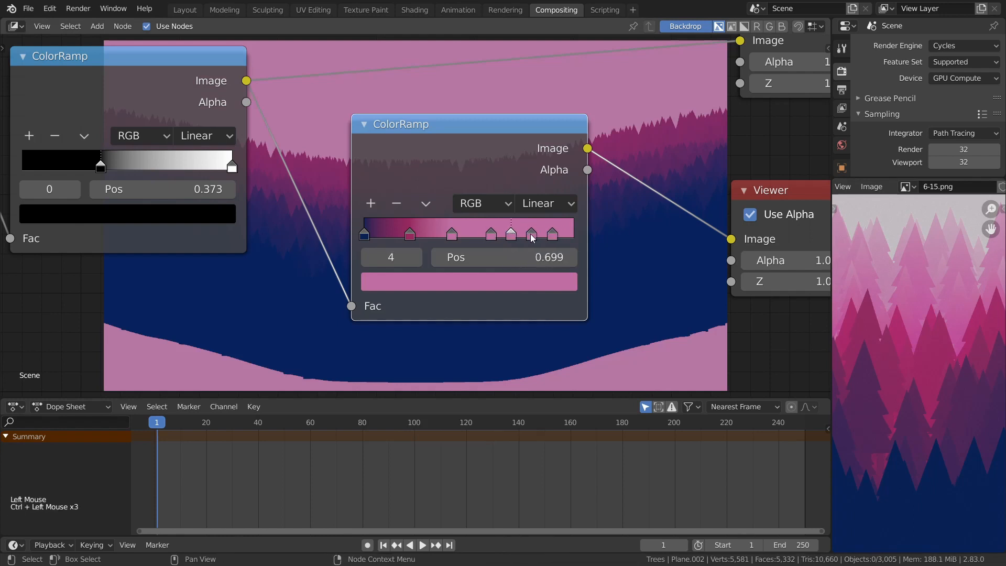
pyautogui.hotkey('ctrl', 'z')
pyautogui.hotkey('ctrl', 'z')
pyautogui.hotkey('ctrl', 'z')
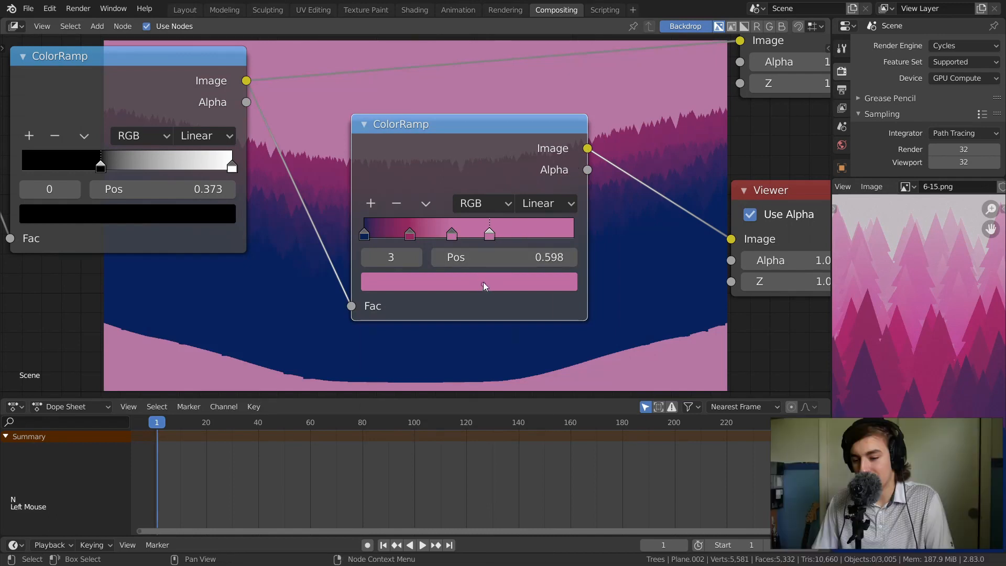
# - Make the fourth stop pure white by raising its value to full and reducing its saturation to zero
pyautogui.click(484, 281)
pyautogui.click(534, 283)
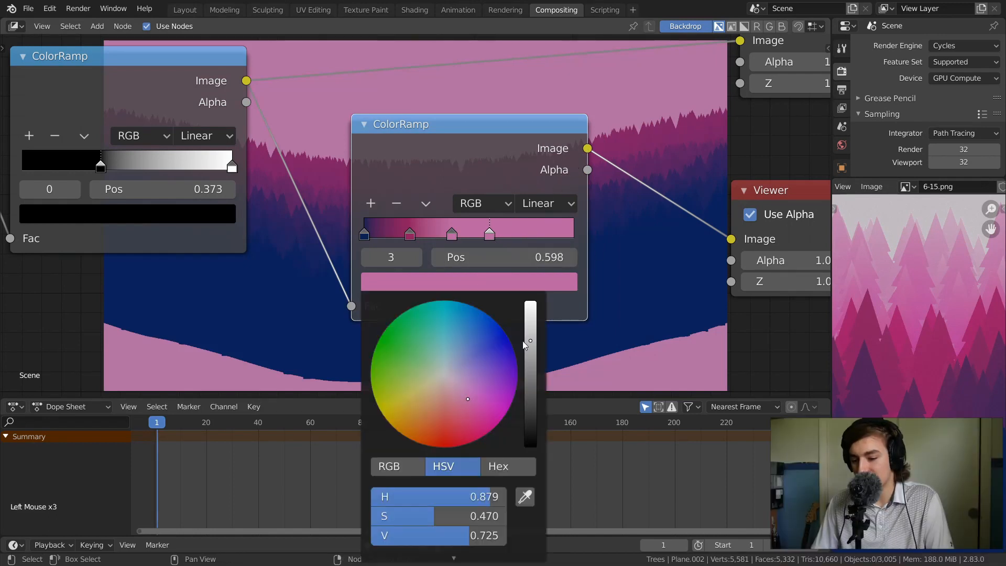
pyautogui.moveTo(533, 314); pyautogui.dragTo(531, 301)
pyautogui.moveTo(463, 517); pyautogui.dragTo(255, 522)
# - Shift the magenta stop to about 0.014, the pink stop close behind it and the white stop to about 0.236
pyautogui.keyDown('ctrl'); pyautogui.moveTo(582, 149); pyautogui.dragTo(540, 193, button='middle'); pyautogui.keyUp('ctrl')
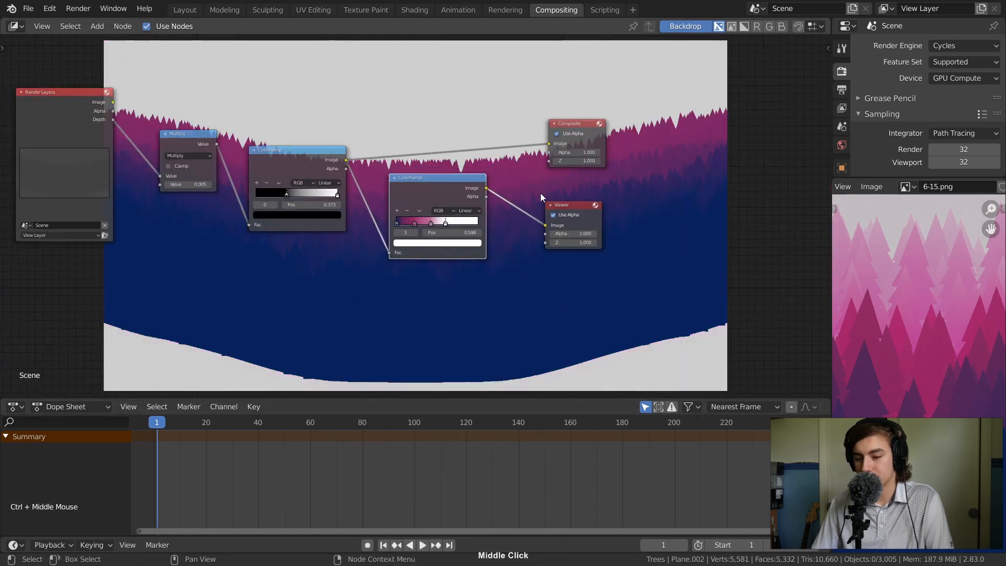
pyautogui.keyDown('ctrl'); pyautogui.moveTo(561, 143); pyautogui.dragTo(362, 148, button='middle'); pyautogui.keyUp('ctrl')
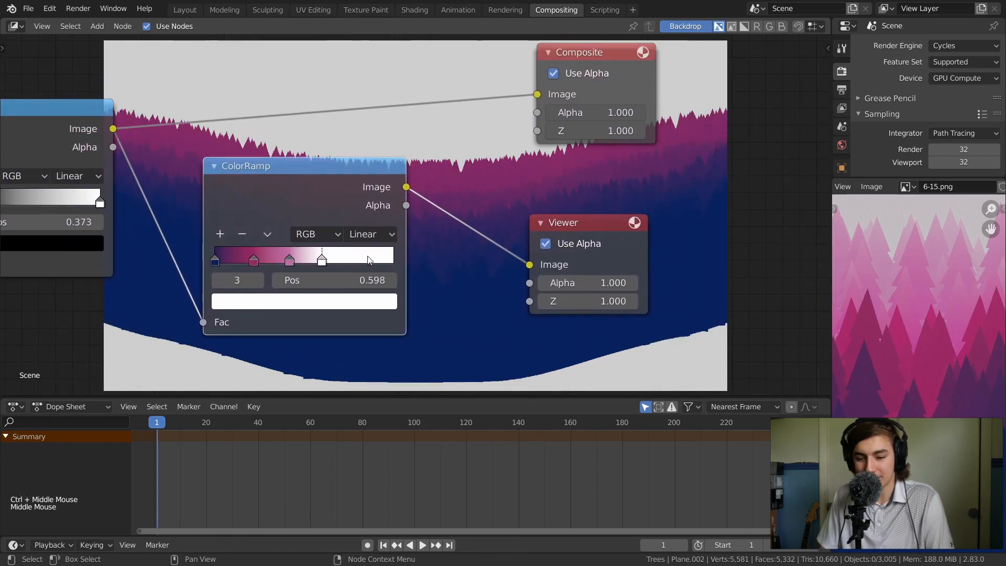
pyautogui.moveTo(250, 260); pyautogui.dragTo(215, 269)
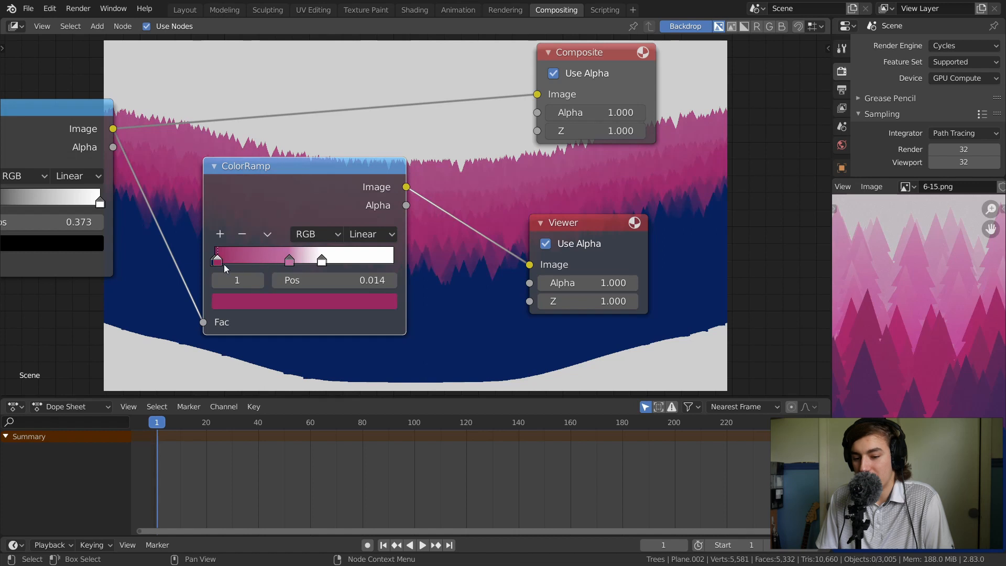
pyautogui.moveTo(279, 264); pyautogui.dragTo(212, 269)
pyautogui.moveTo(315, 257); pyautogui.dragTo(252, 266)
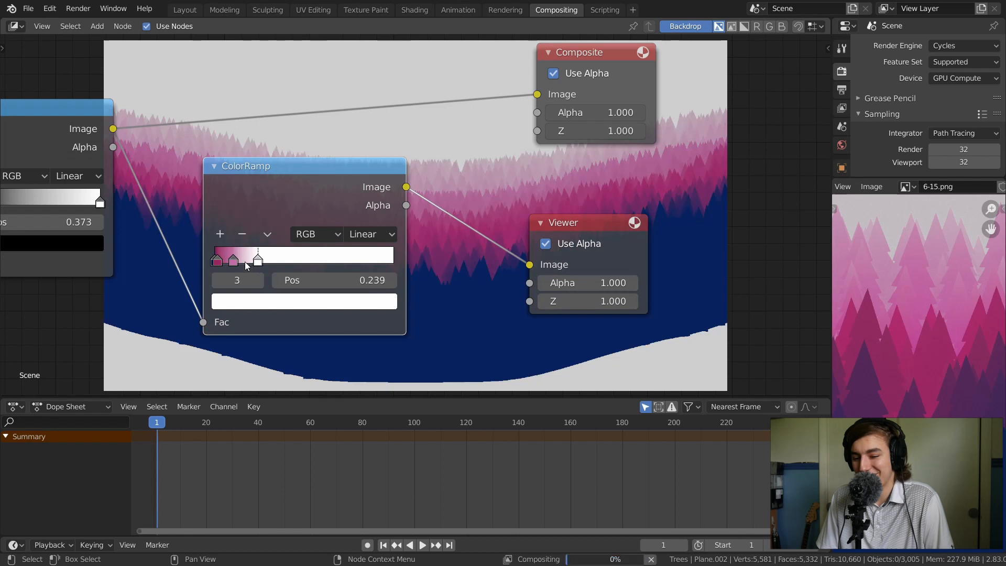
# - Set the second ColorRamp's interpolation to B-Spline and readjust its stops, with blue at about 0.007 and white at about 0.290
pyautogui.click(375, 235)
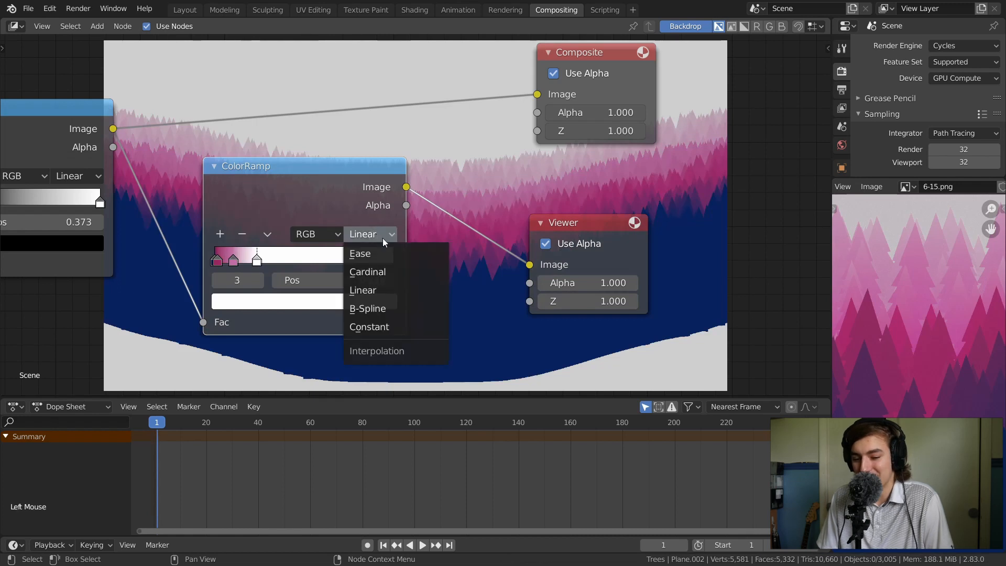
pyautogui.click(391, 307)
pyautogui.keyDown('ctrl'); pyautogui.moveTo(250, 266); pyautogui.dragTo(484, 199, button='middle'); pyautogui.keyUp('ctrl')
pyautogui.moveTo(427, 239); pyautogui.dragTo(436, 213, button='middle')
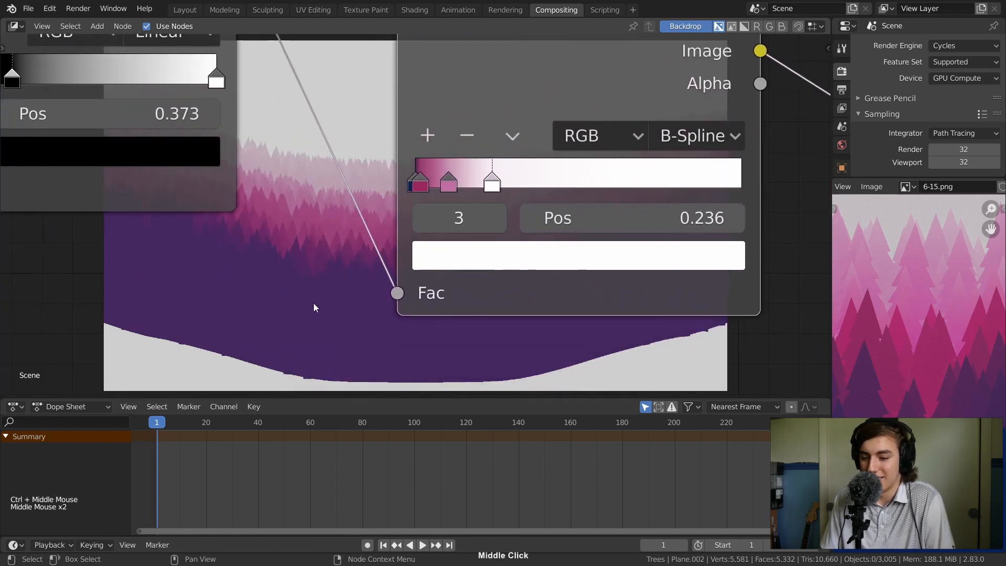
pyautogui.moveTo(422, 184)
pyautogui.mouseDown()
pyautogui.moveTo(424, 195)
pyautogui.moveTo(435, 190)
pyautogui.moveTo(421, 192)
pyautogui.mouseUp()
pyautogui.click(415, 186)
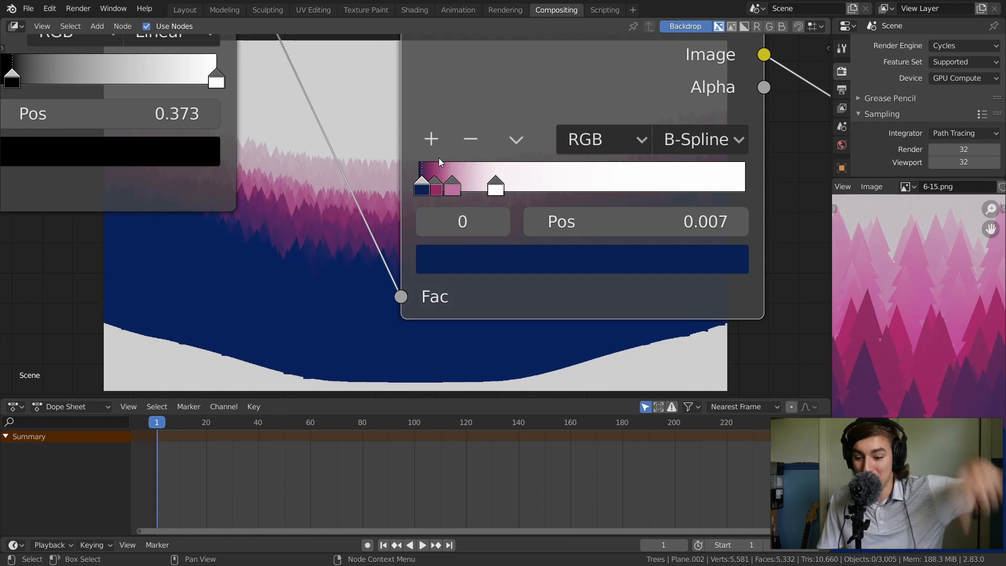
pyautogui.moveTo(436, 192); pyautogui.dragTo(509, 222)
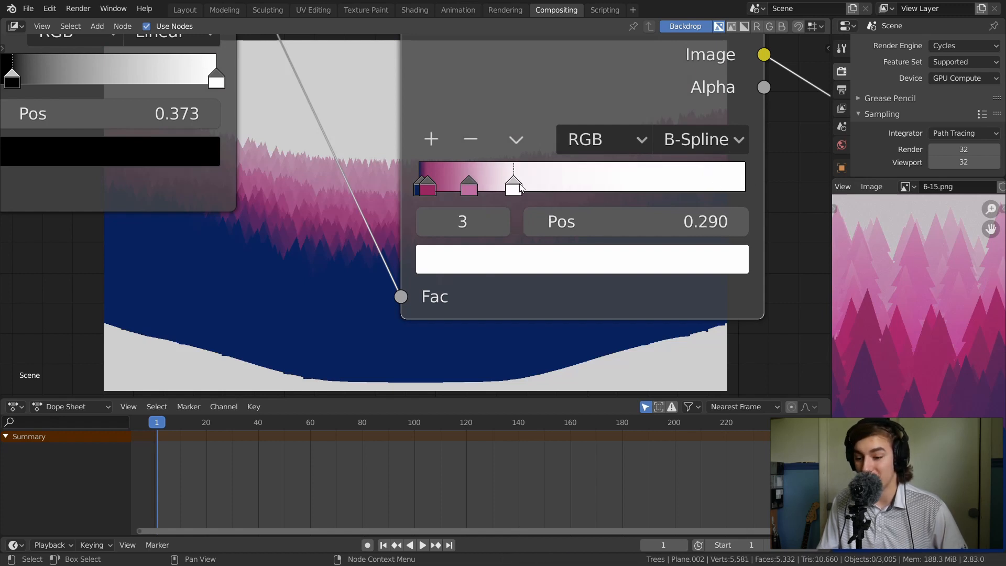
# - Switch to the Blender Render window to view the composite render result
pyautogui.keyDown('ctrl'); pyautogui.moveTo(526, 176); pyautogui.dragTo(491, 276, button='middle'); pyautogui.keyUp('ctrl')
pyautogui.moveTo(494, 194); pyautogui.dragTo(114, 94, button='middle')
pyautogui.hotkey('alt', 'Tab')
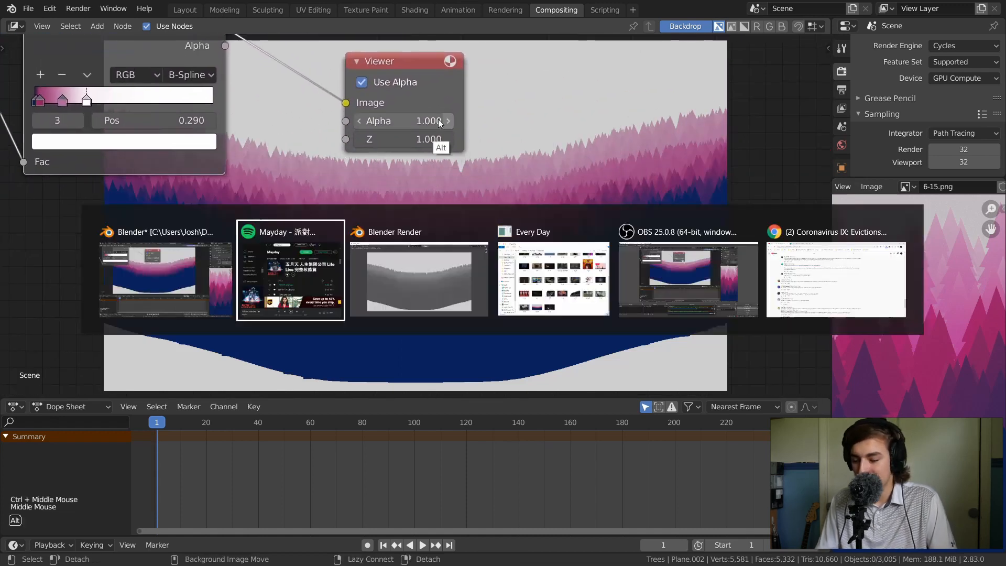
pyautogui.hotkey('alt', 'Tab')
pyautogui.hotkey('alt', 'Tab')
pyautogui.hotkey('alt', 'Tab')
pyautogui.hotkey('alt', 'Tab')
pyautogui.hotkey('alt', 'Tab')
pyautogui.hotkey('alt', 'Tab')
pyautogui.hotkey('alt', 'Tab')
pyautogui.hotkey('alt', 'Tab')
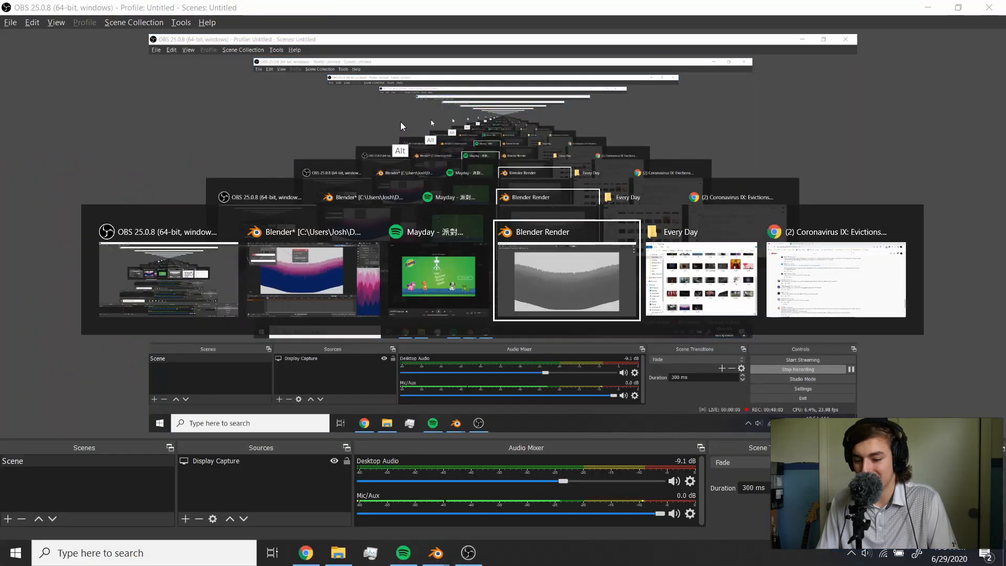
pyautogui.hotkey('alt', 'Tab')
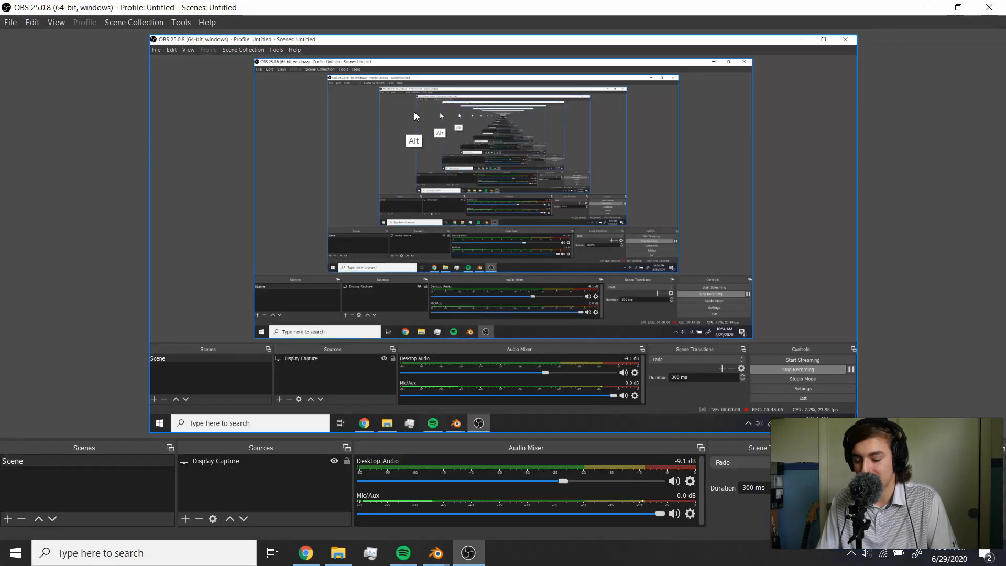
pyautogui.hotkey('alt', 'Tab')
pyautogui.hotkey('alt', 'Tab')
pyautogui.hotkey('alt', 'Tab')
pyautogui.hotkey('alt', 'Tab')
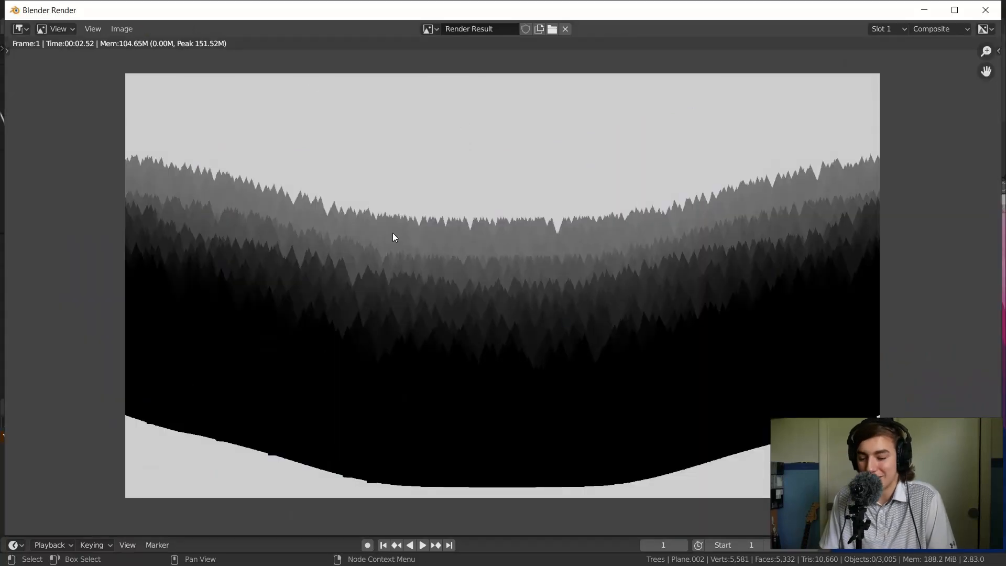
# - Connect the second ColorRamp's Image output to the Composite node's Image input and check the render result
pyautogui.hotkey('alt', 'Tab')
pyautogui.keyDown('ctrl'); pyautogui.moveTo(464, 146); pyautogui.dragTo(447, 243, button='middle'); pyautogui.keyUp('ctrl')
pyautogui.moveTo(343, 178); pyautogui.dragTo(423, 121)
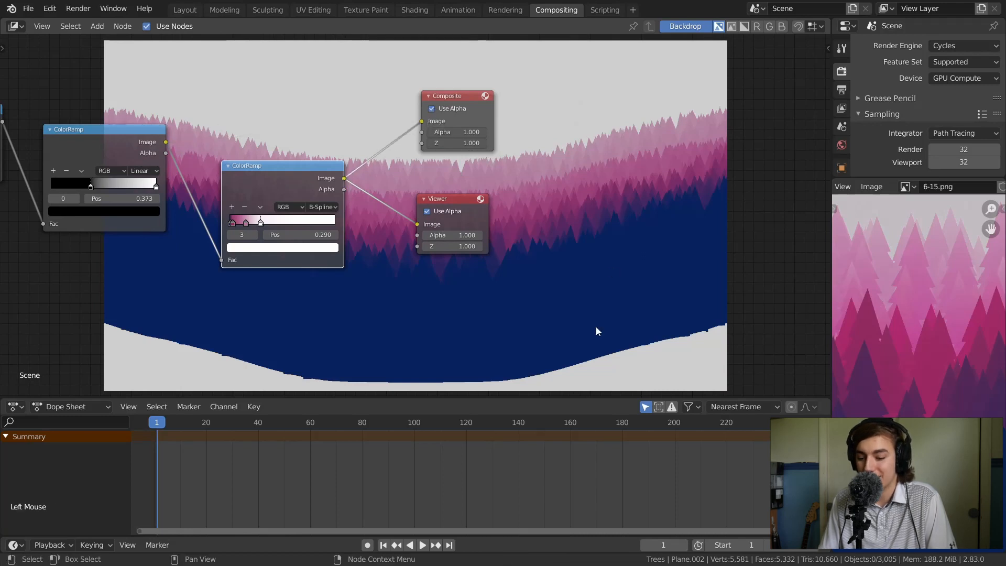
pyautogui.hotkey('alt', 'Tab')
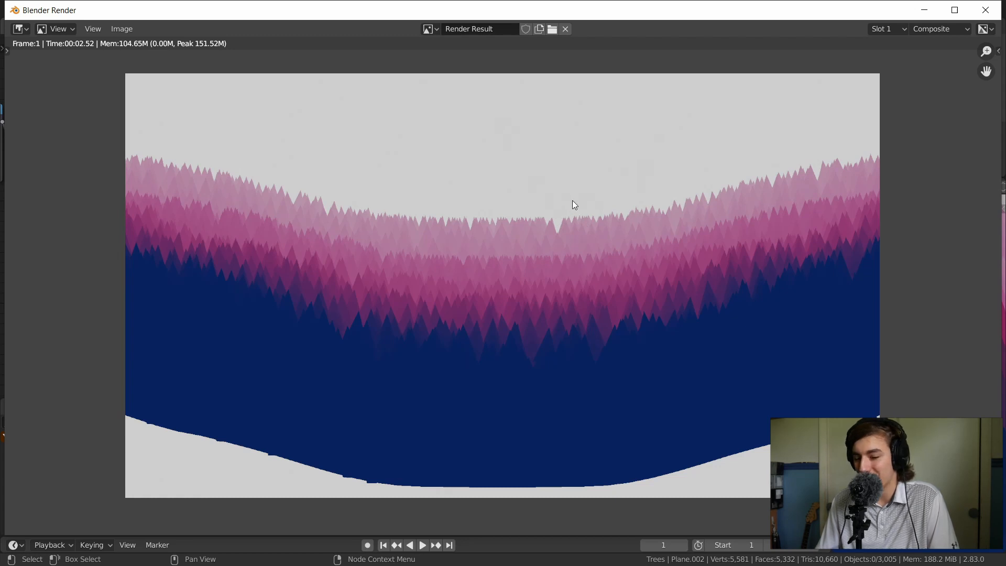
pyautogui.press('Escape')
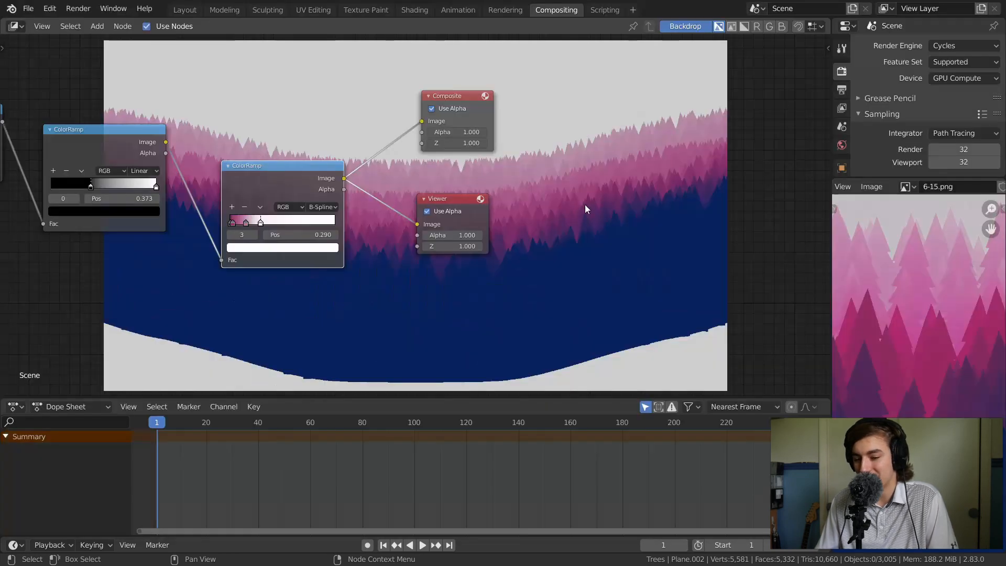
# - Return to the Layout workspace and select the front tree-covered plane
pyautogui.click(184, 9)
pyautogui.moveTo(364, 239); pyautogui.dragTo(507, 285, button='middle')
pyautogui.click(493, 285)
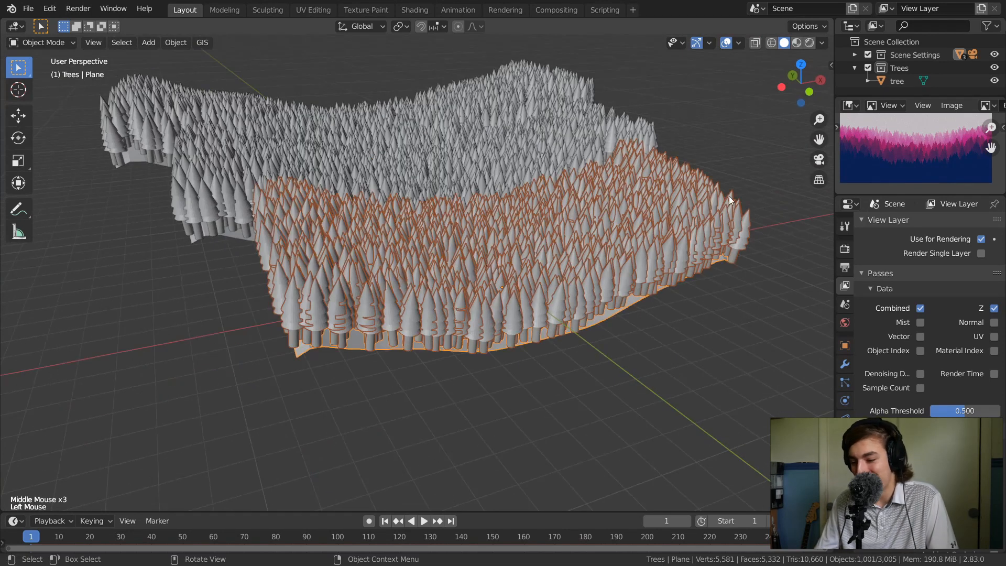
# - Set the front plane's tree particle hair length to 5.75 m and its particle number to 500
pyautogui.click(844, 382)
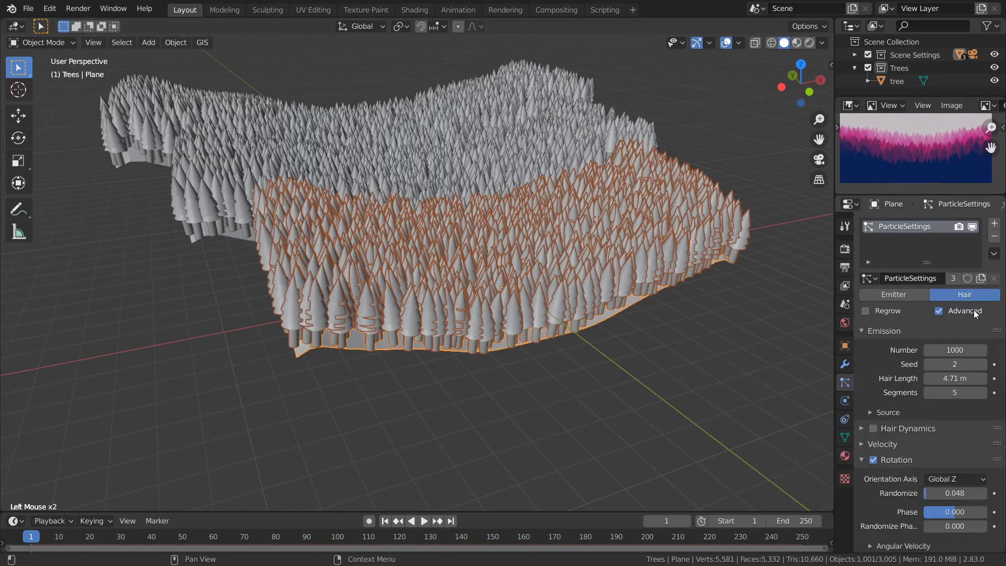
pyautogui.moveTo(960, 384); pyautogui.dragTo(976, 378)
pyautogui.doubleClick(953, 348)
pyautogui.write('500')
pyautogui.press('Return')
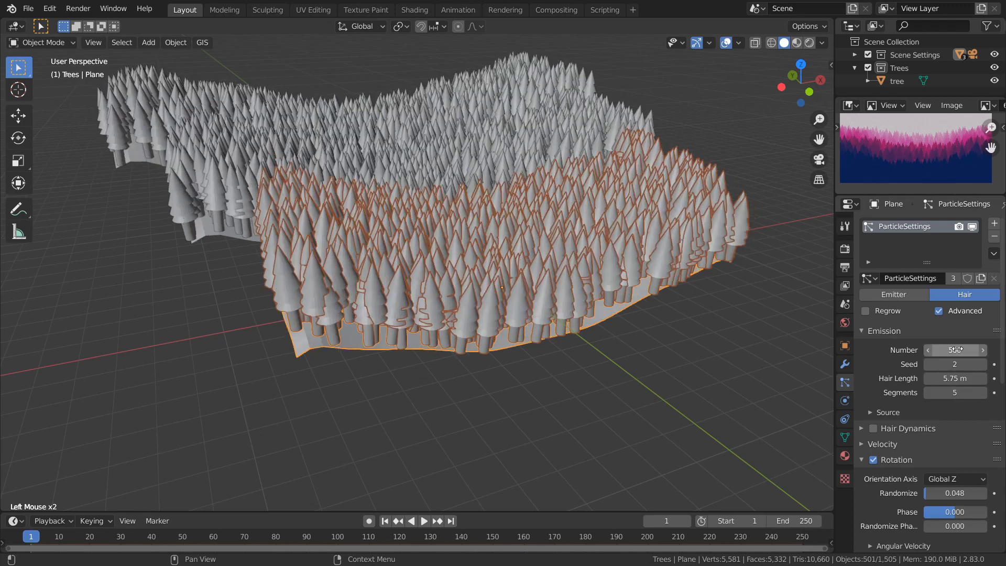
# - Render the scene and compare the composite result with the 6-15.png reference image
pyautogui.moveTo(541, 212); pyautogui.dragTo(535, 242, button='middle')
pyautogui.press('F12')
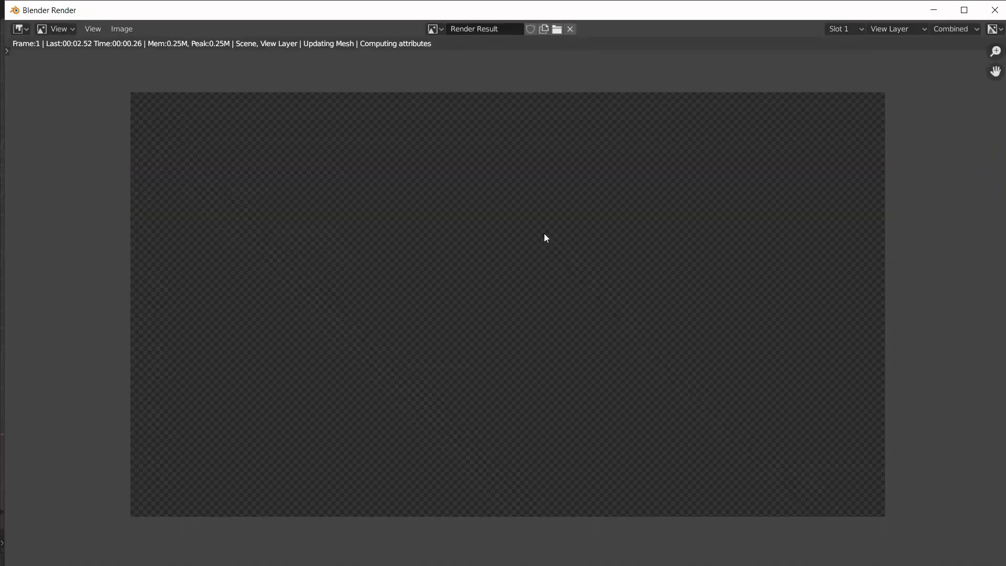
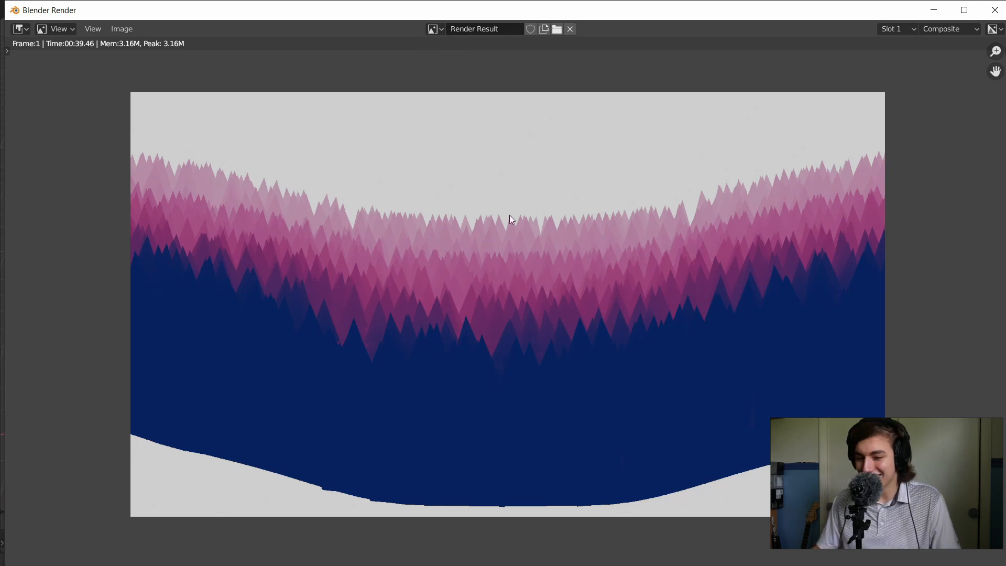
pyautogui.click(434, 29)
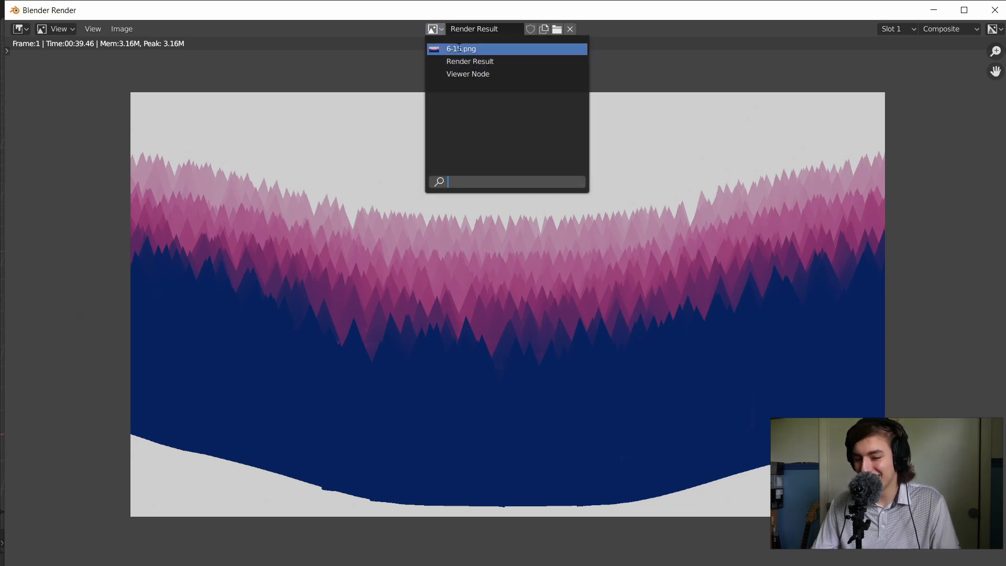
pyautogui.click(439, 45)
pyautogui.keyDown('ctrl'); pyautogui.moveTo(505, 184); pyautogui.dragTo(514, 257, button='middle'); pyautogui.keyUp('ctrl')
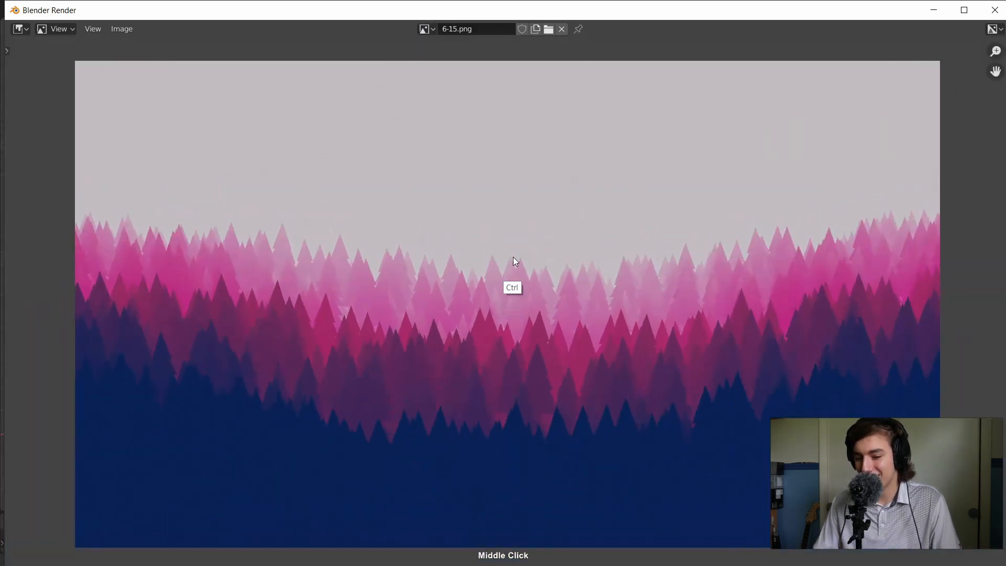
pyautogui.click(434, 30)
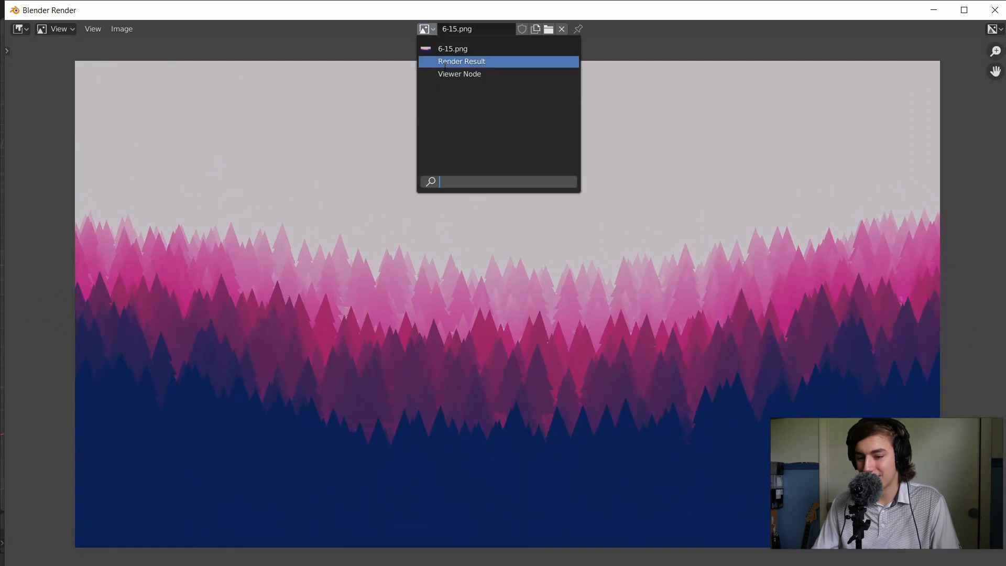
pyautogui.click(446, 60)
pyautogui.click(436, 29)
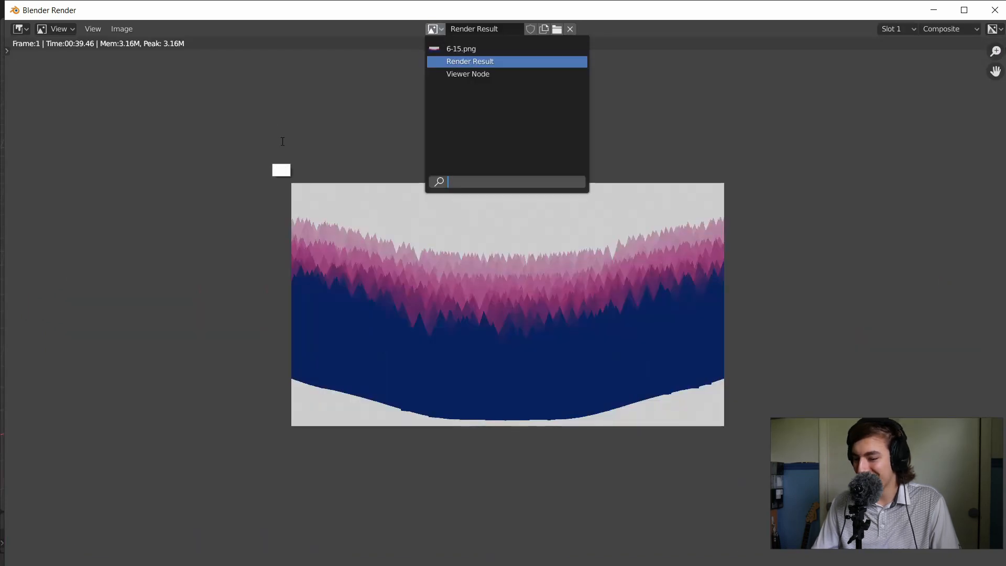
pyautogui.keyDown('ctrl'); pyautogui.moveTo(398, 210); pyautogui.dragTo(425, 108, button='middle'); pyautogui.keyUp('ctrl')
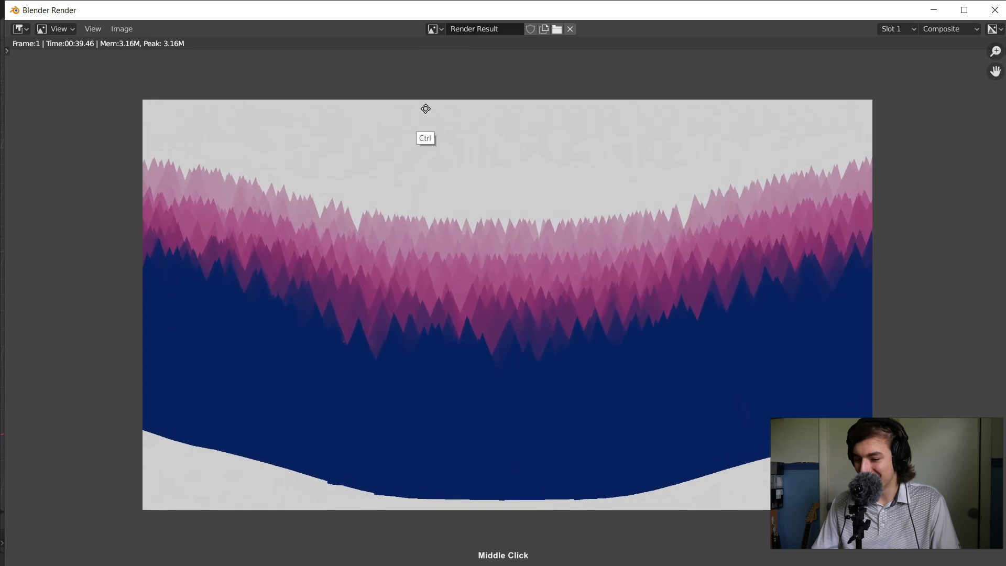
# - Examine the tree sizes and colors by alternating between 6-15.png and the Render Result
pyautogui.click(434, 29)
pyautogui.click(450, 46)
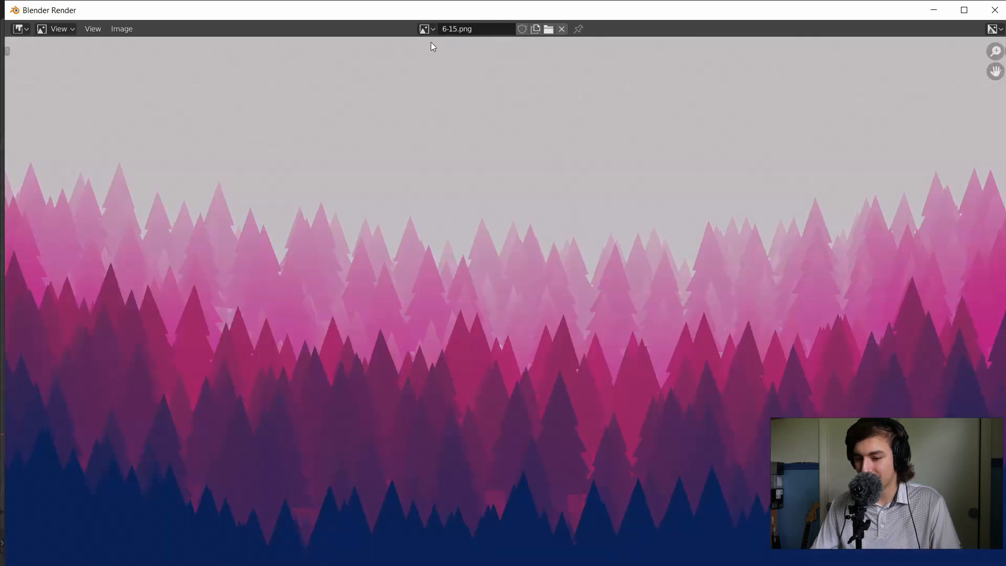
pyautogui.keyDown('ctrl'); pyautogui.moveTo(466, 86); pyautogui.dragTo(442, 171, button='middle'); pyautogui.keyUp('ctrl')
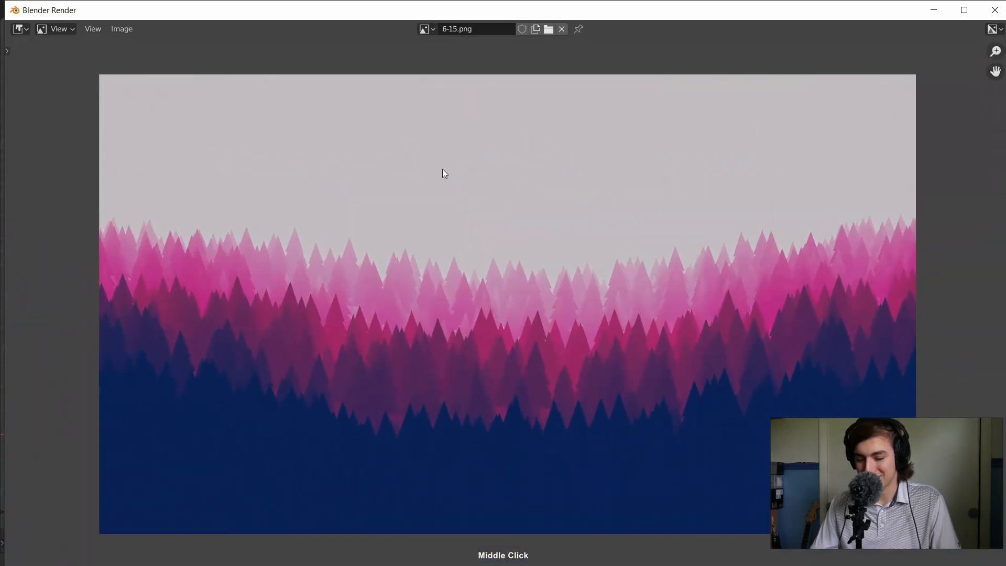
pyautogui.click(424, 31)
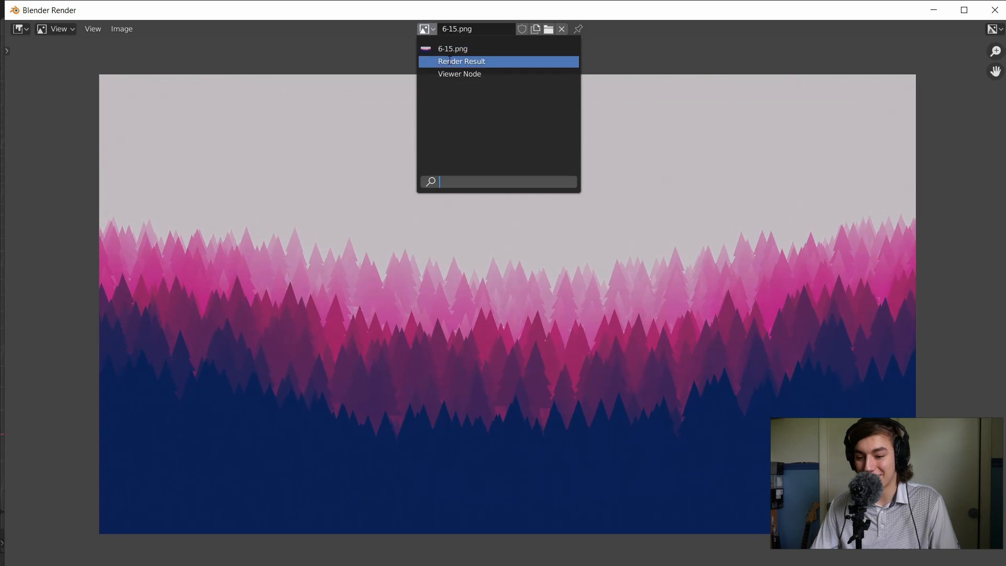
pyautogui.click(448, 59)
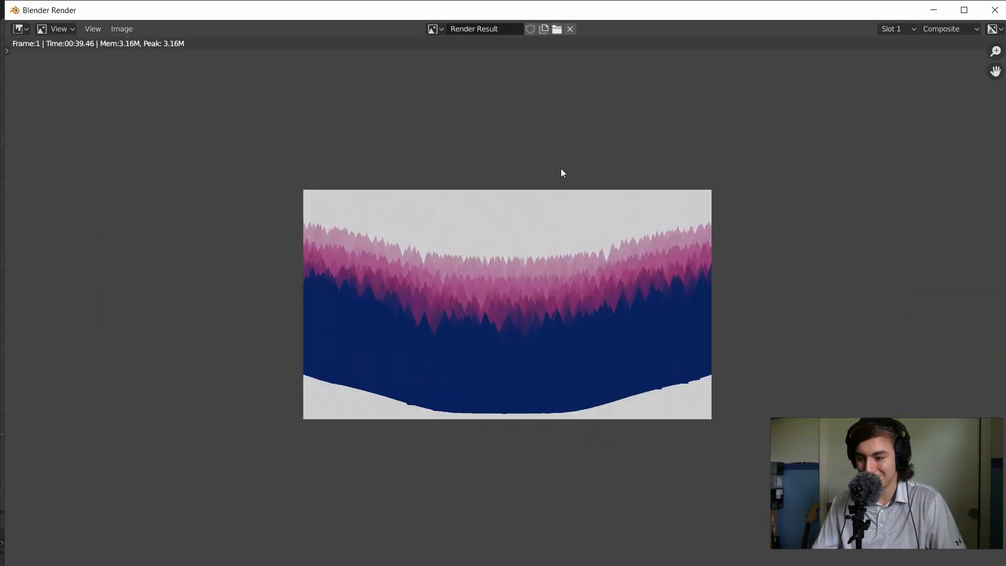
pyautogui.click(434, 29)
pyautogui.click(440, 45)
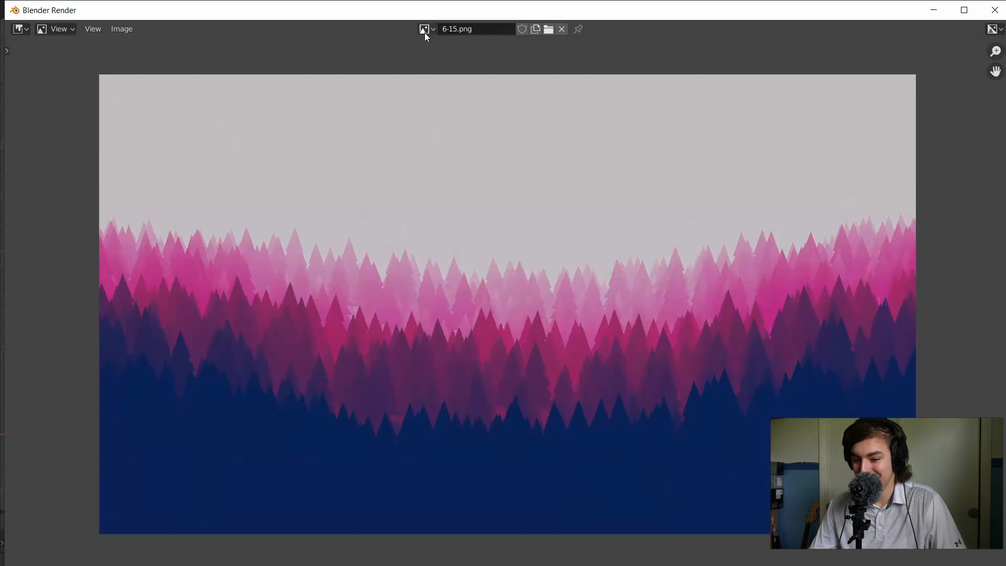
pyautogui.click(426, 30)
pyautogui.click(448, 62)
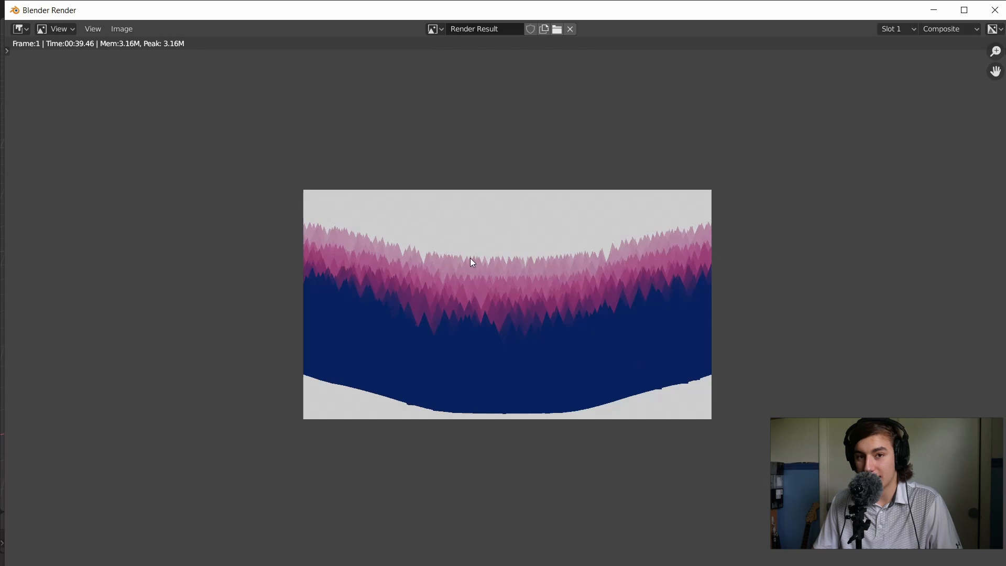
# - Return to the main window's Compositing workspace and make the second ColorRamp's light pink stop more saturated
pyautogui.hotkey('alt', 'Tab')
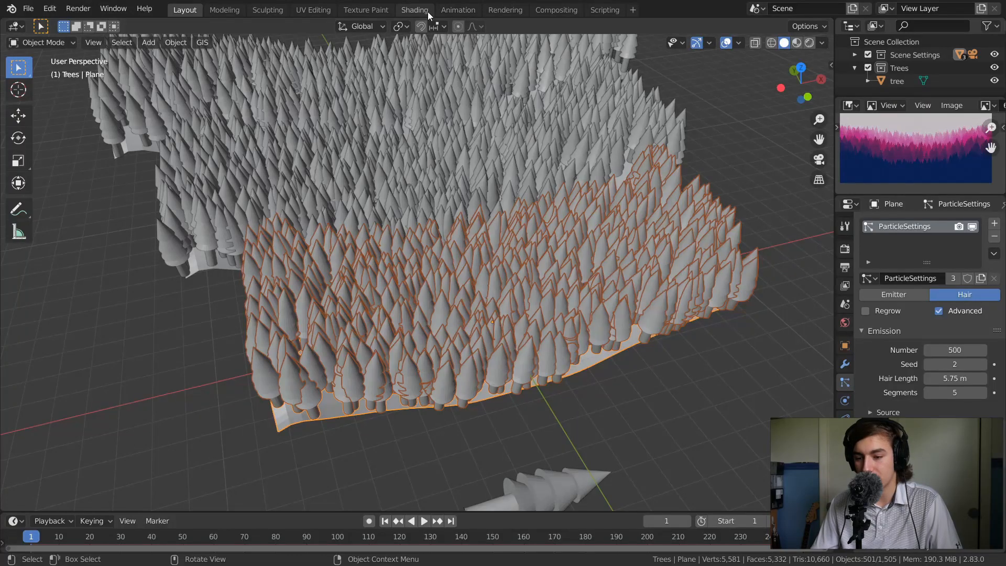
pyautogui.click(564, 10)
pyautogui.moveTo(285, 205); pyautogui.dragTo(408, 97, button='middle')
pyautogui.keyDown('ctrl'); pyautogui.moveTo(409, 183); pyautogui.dragTo(413, 207, button='middle'); pyautogui.keyUp('ctrl')
pyautogui.moveTo(391, 283); pyautogui.dragTo(397, 284)
pyautogui.click(404, 328)
pyautogui.moveTo(434, 262); pyautogui.dragTo(487, 281)
# - Brighten the second ColorRamp's magenta stop at 0.043 to HSV 0.901, 0.849, 0.699
pyautogui.moveTo(367, 285); pyautogui.dragTo(368, 285)
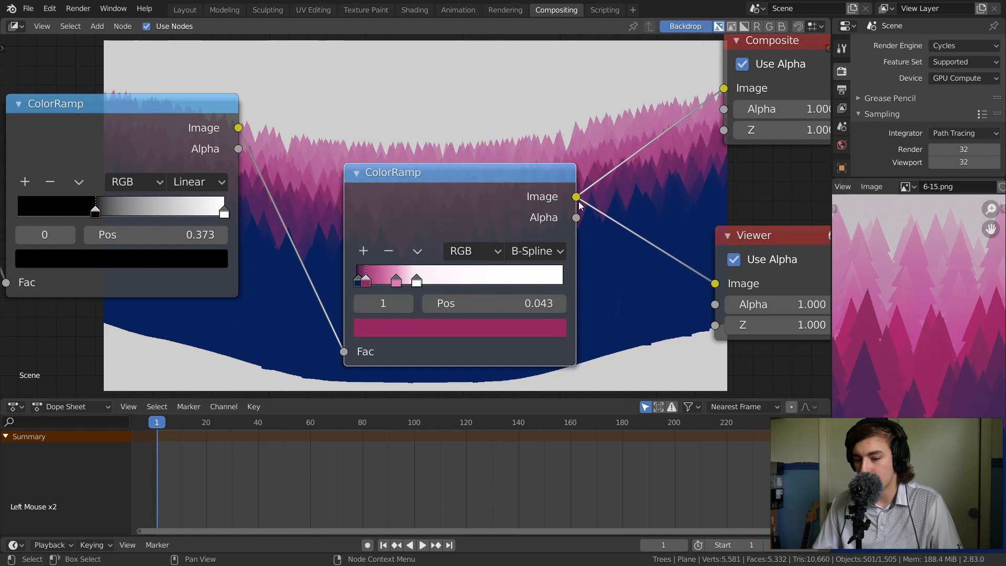
pyautogui.keyDown('ctrl'); pyautogui.moveTo(595, 238); pyautogui.dragTo(487, 247, button='middle'); pyautogui.keyUp('ctrl')
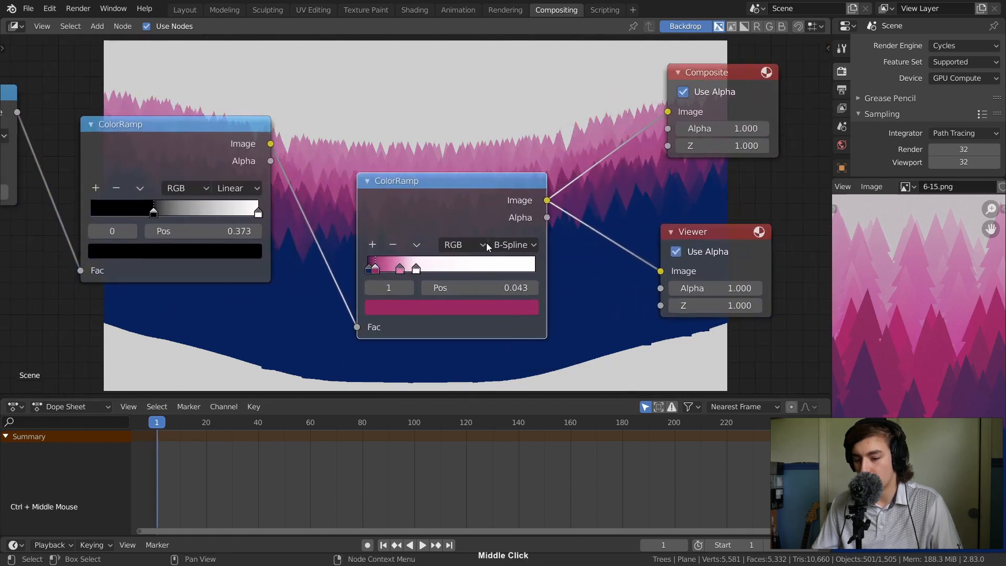
pyautogui.click(433, 307)
pyautogui.moveTo(433, 269); pyautogui.dragTo(455, 275)
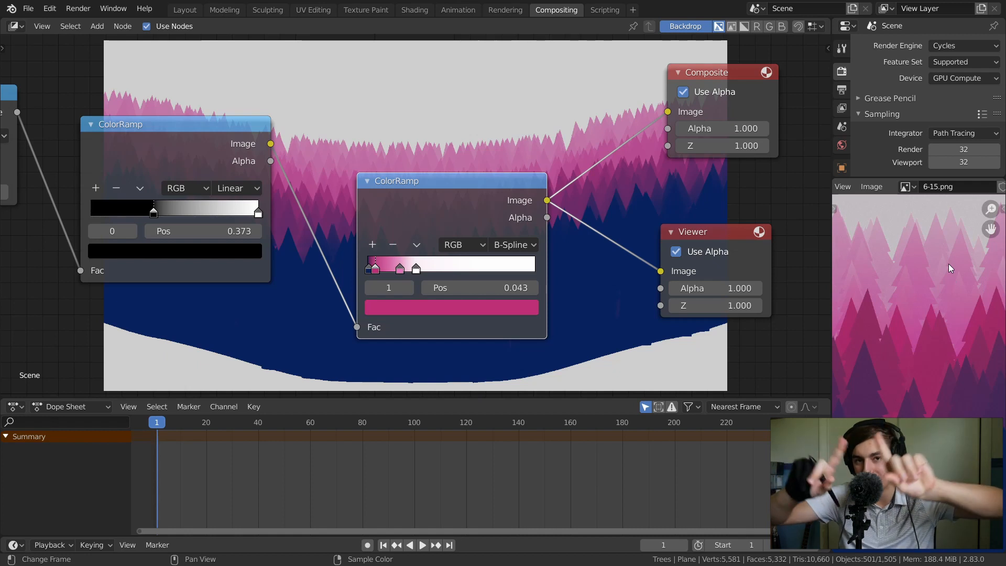
# - Try sampling a pink from the reference image for the second ColorRamp's stop at 0.043, and undo it
pyautogui.keyDown('ctrl'); pyautogui.moveTo(945, 243); pyautogui.dragTo(938, 346, button='middle'); pyautogui.keyUp('ctrl')
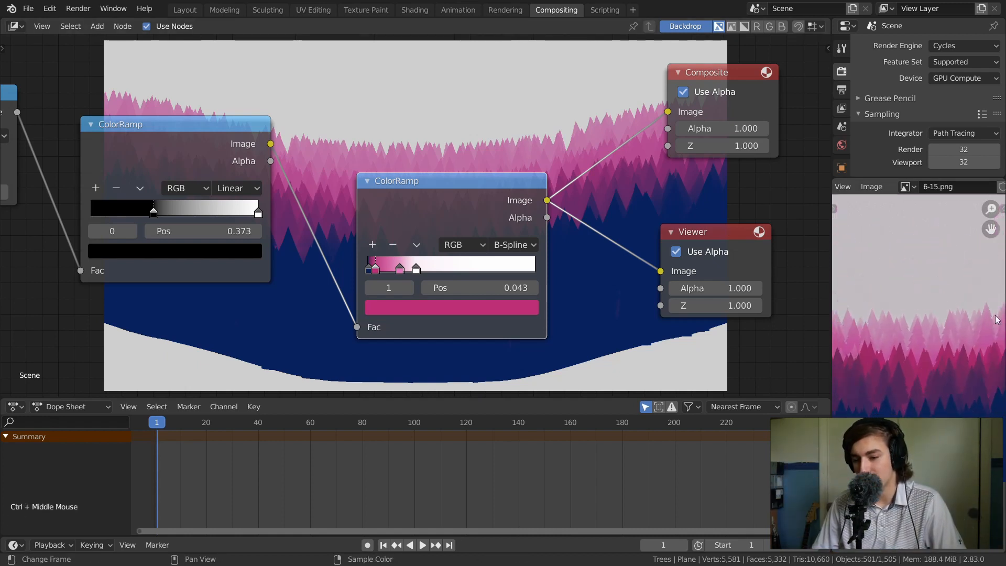
pyautogui.moveTo(537, 221); pyautogui.dragTo(493, 217, button='middle')
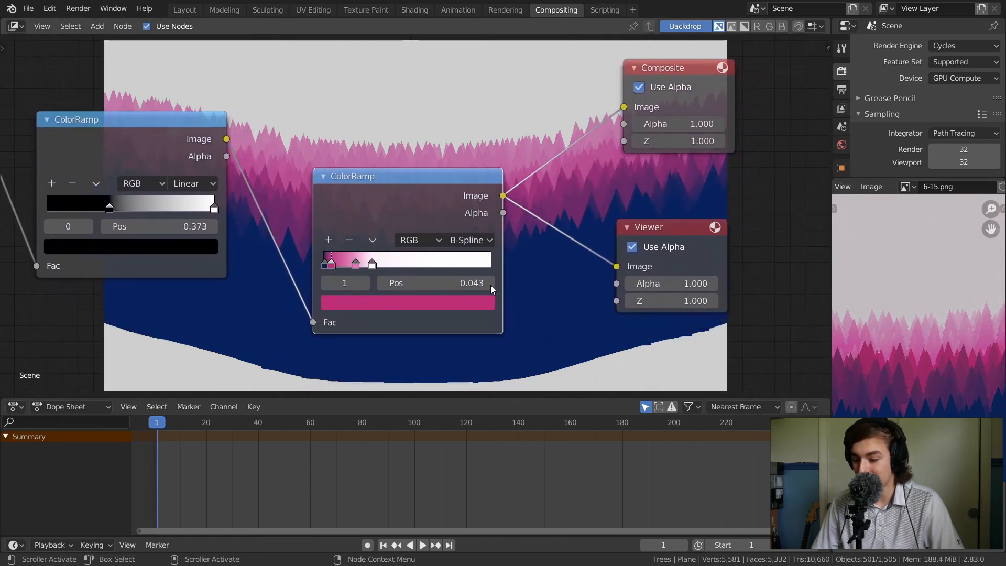
pyautogui.click(381, 302)
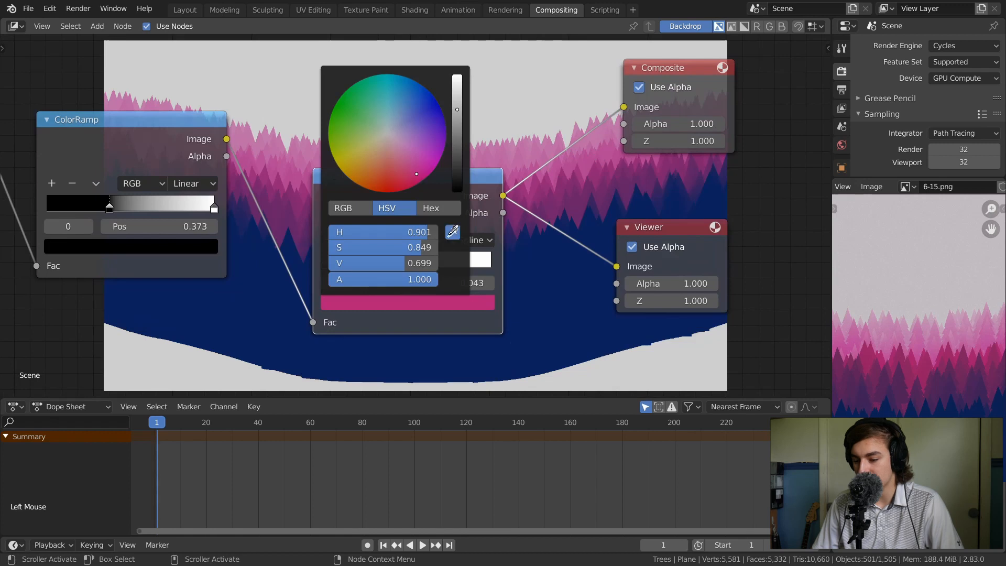
pyautogui.click(454, 231)
pyautogui.click(917, 363)
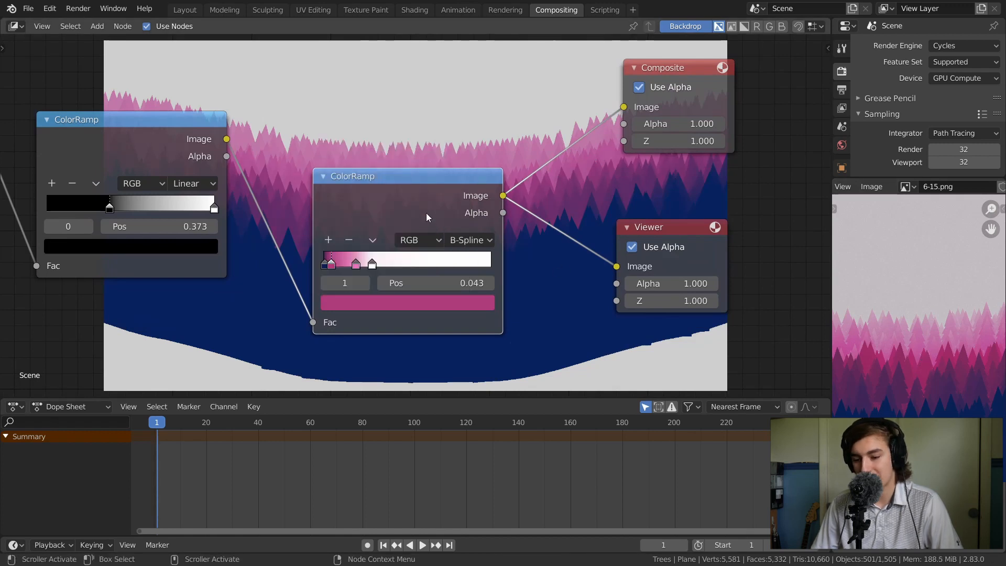
pyautogui.hotkey('ctrl', 'z')
# - Fine-tune the second ColorRamp's magenta stop at 0.043 to hue 0.897 and saturation 0.857
pyautogui.moveTo(422, 194); pyautogui.dragTo(446, 245, button='middle')
pyautogui.click(437, 352)
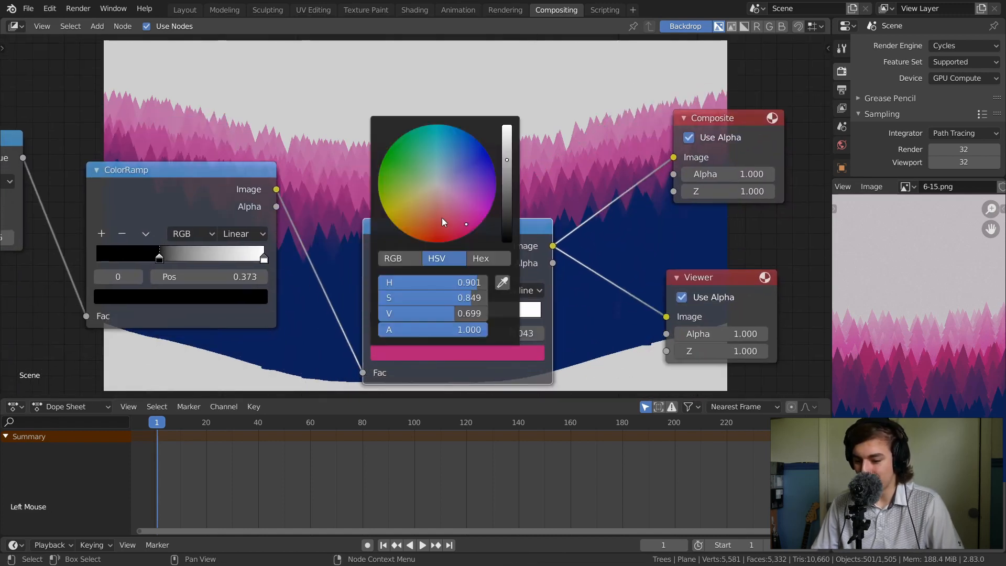
pyautogui.moveTo(463, 229); pyautogui.dragTo(454, 230)
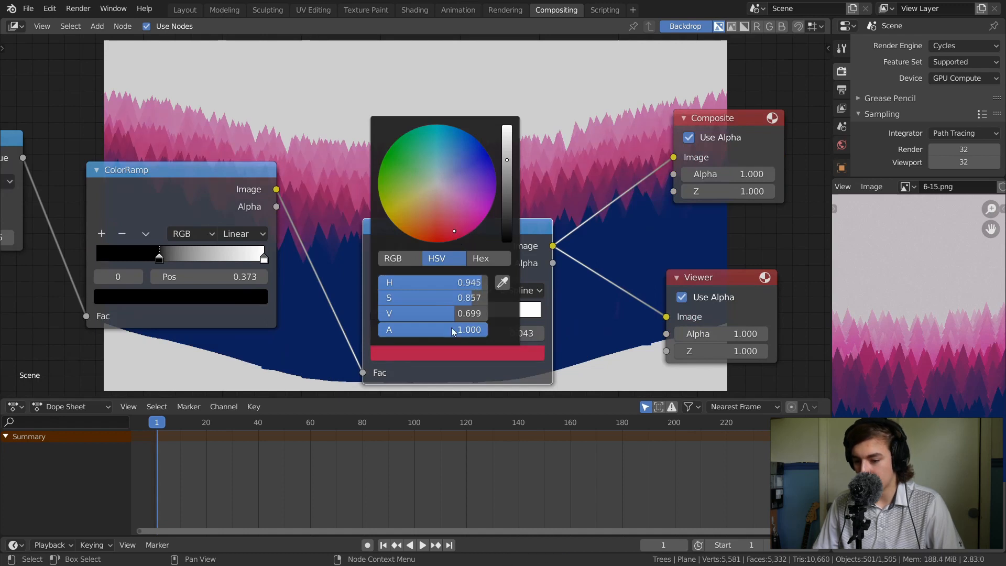
pyautogui.moveTo(466, 287); pyautogui.dragTo(459, 289)
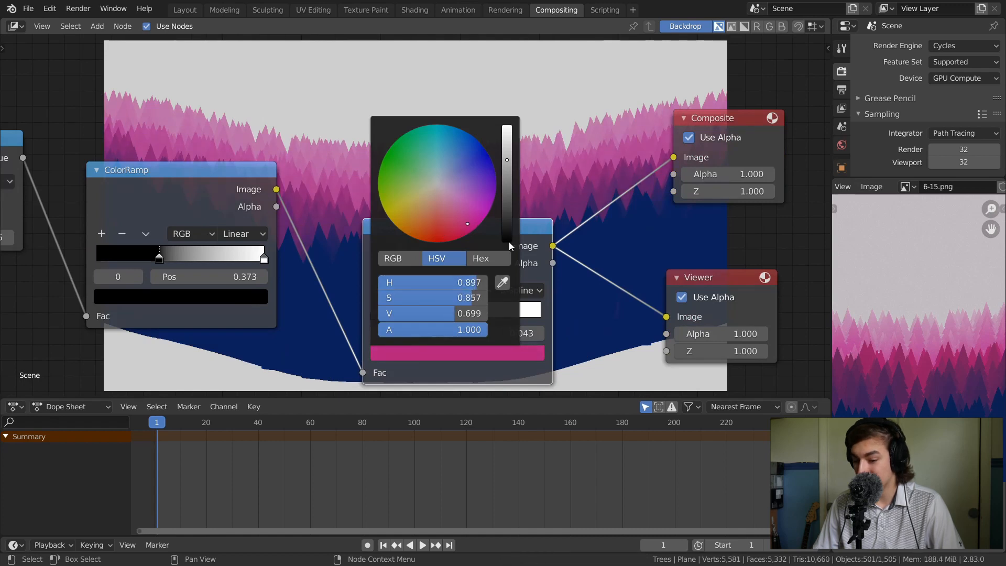
pyautogui.keyDown('ctrl'); pyautogui.moveTo(503, 174); pyautogui.dragTo(467, 179, button='middle'); pyautogui.keyUp('ctrl')
# - Compare the recolored render result with 6-15.png, then minimize the render window
pyautogui.press('F11')
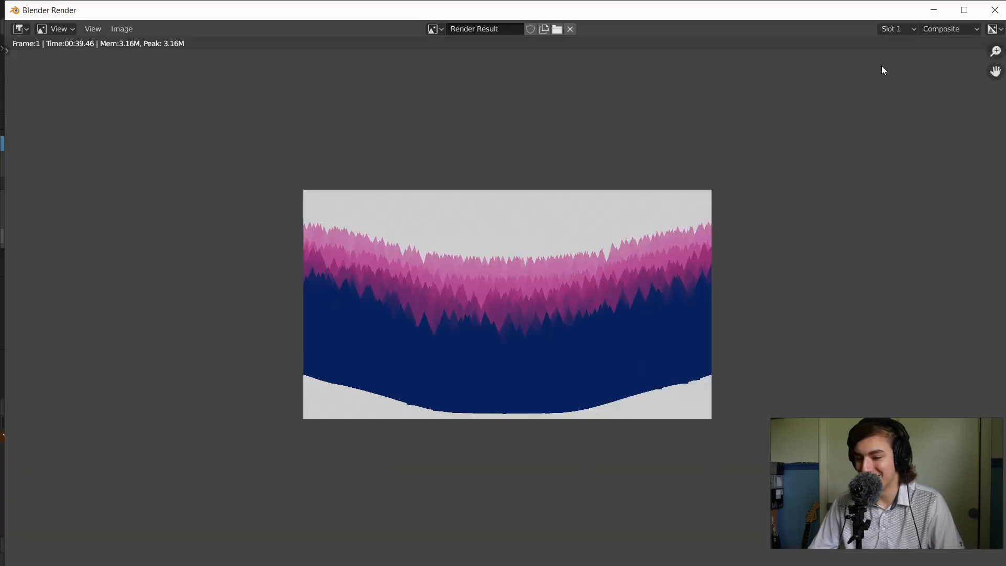
pyautogui.click(432, 29)
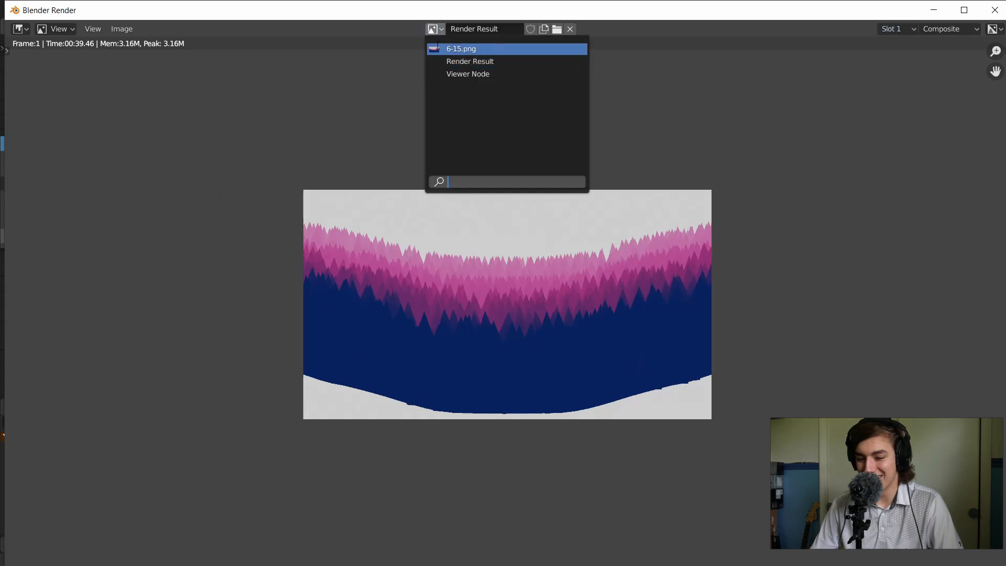
pyautogui.click(460, 47)
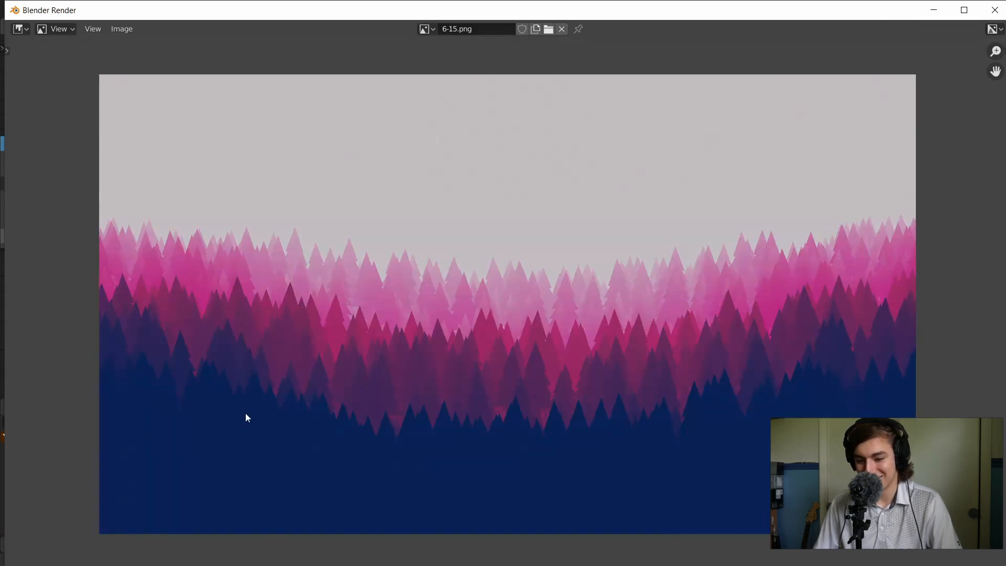
pyautogui.click(424, 29)
pyautogui.click(461, 61)
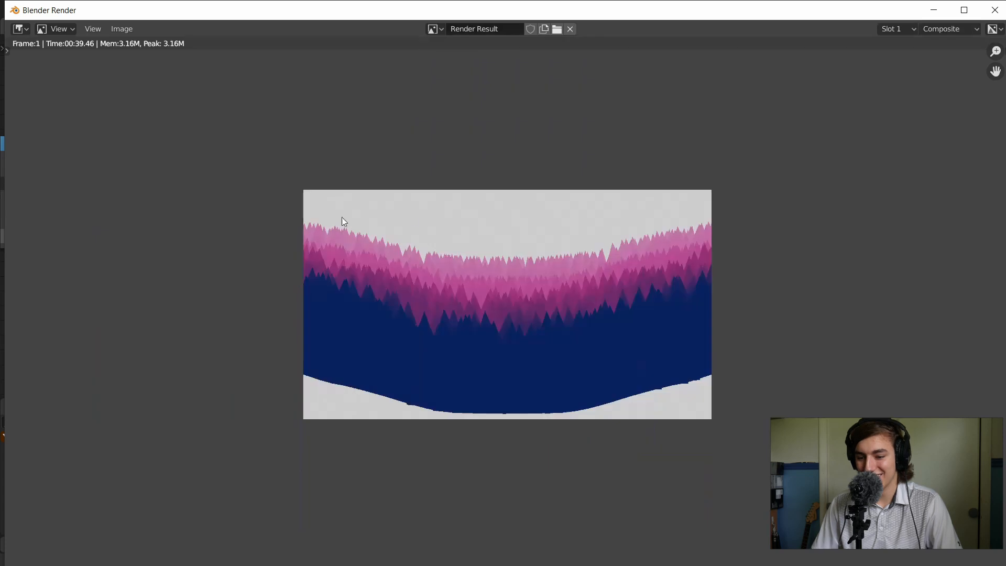
pyautogui.click(934, 11)
# - Darken the second ColorRamp's white stop at 0.290 to a slight off-white and check the render result
pyautogui.click(423, 308)
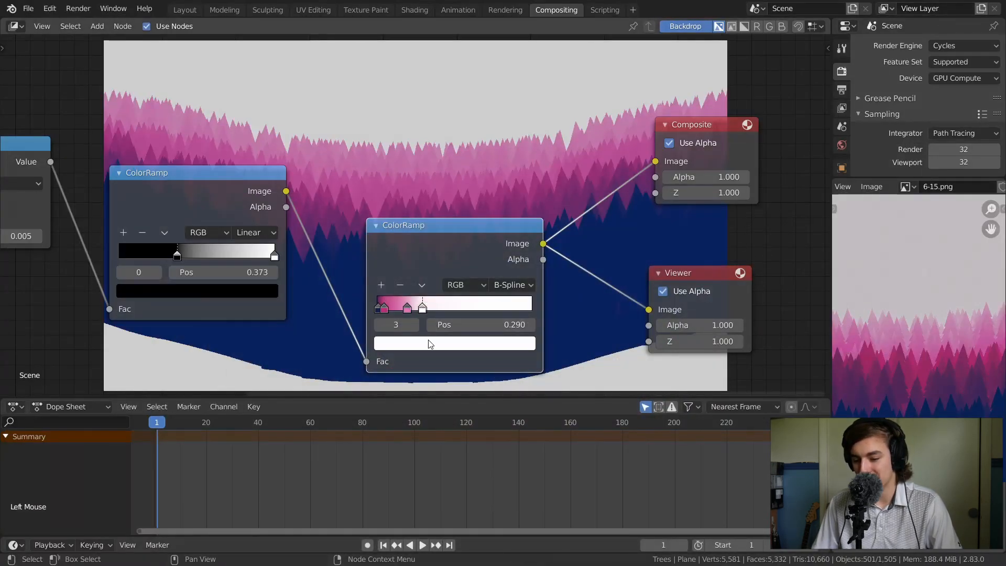
pyautogui.click(431, 344)
pyautogui.moveTo(503, 146)
pyautogui.mouseDown()
pyautogui.moveTo(509, 168)
pyautogui.moveTo(505, 137)
pyautogui.mouseUp()
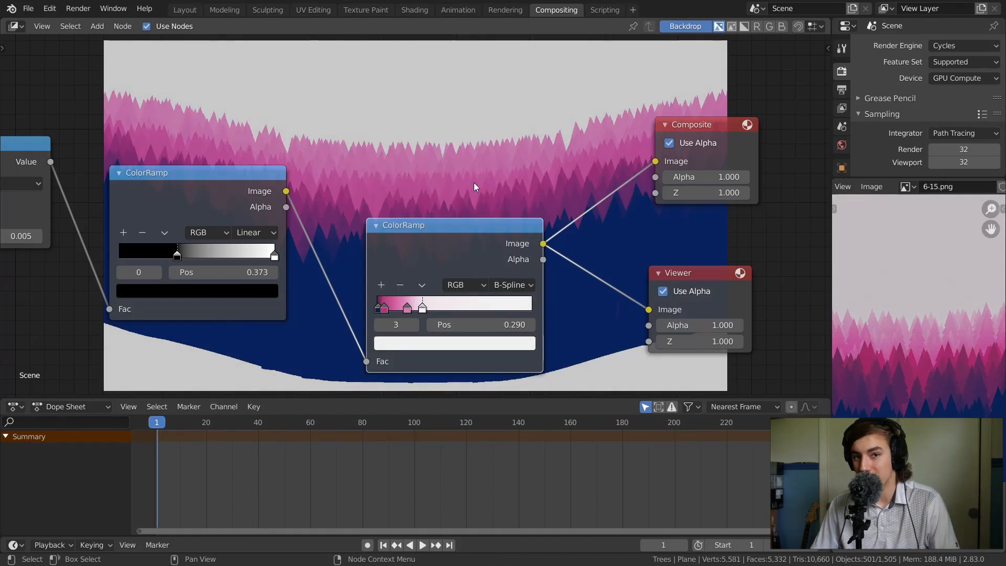
pyautogui.press('F11')
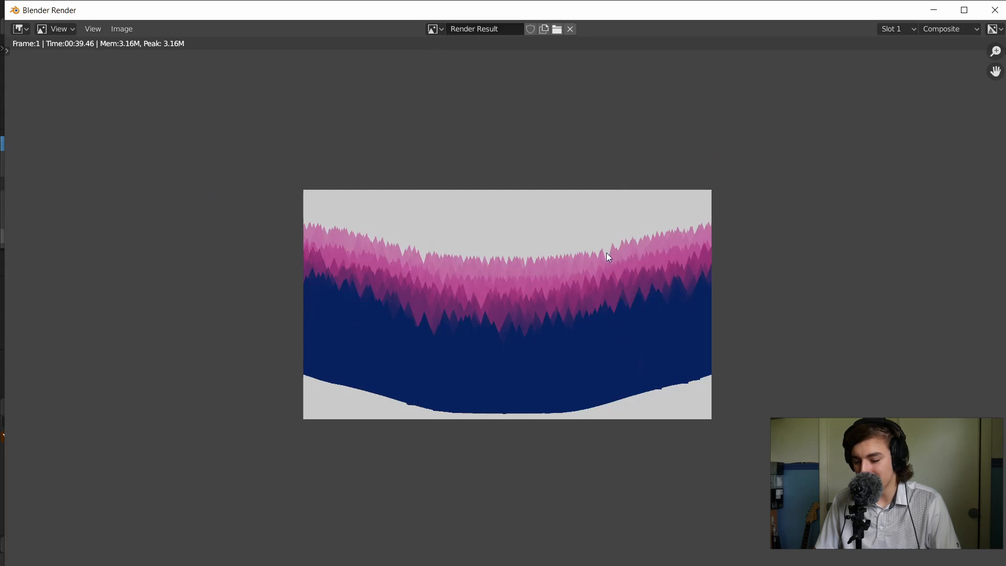
pyautogui.press('Escape')
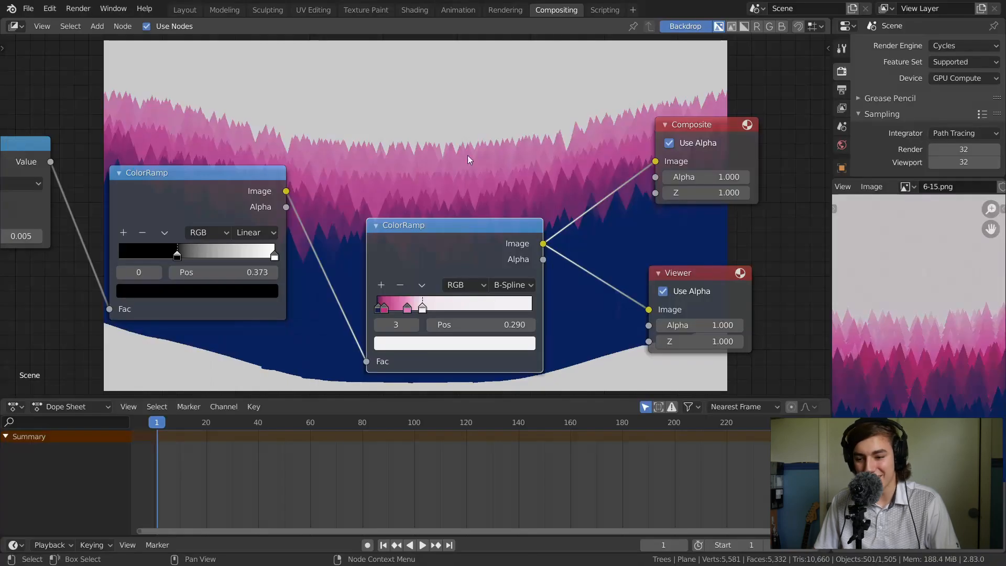
# - Return to the Layout workspace and select the rearmost tree-covered plane
pyautogui.click(174, 10)
pyautogui.click(367, 94)
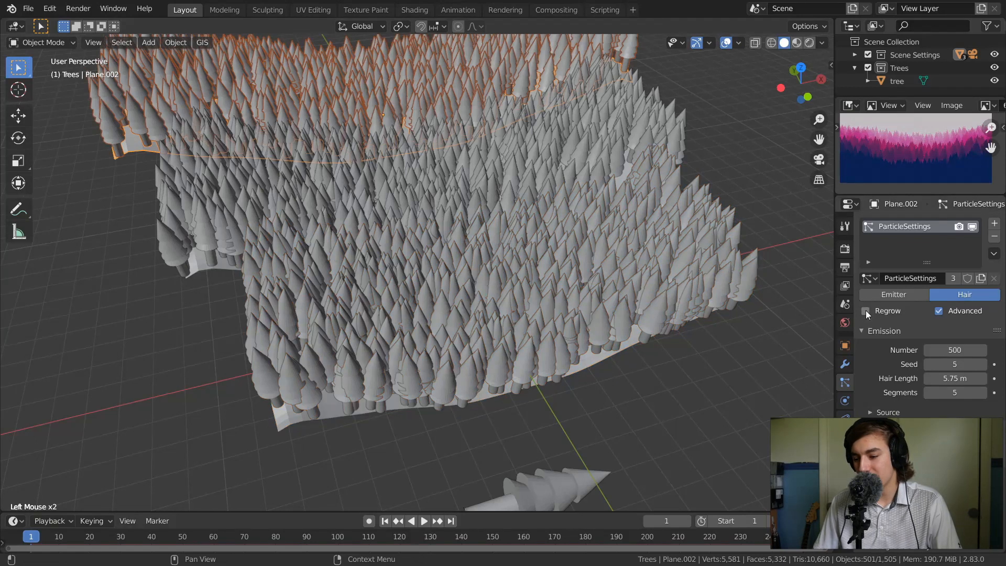
# - Set the rear plane's particle seed to 14 to rearrange its trees in the camera view
pyautogui.click(983, 366)
pyautogui.click(983, 366)
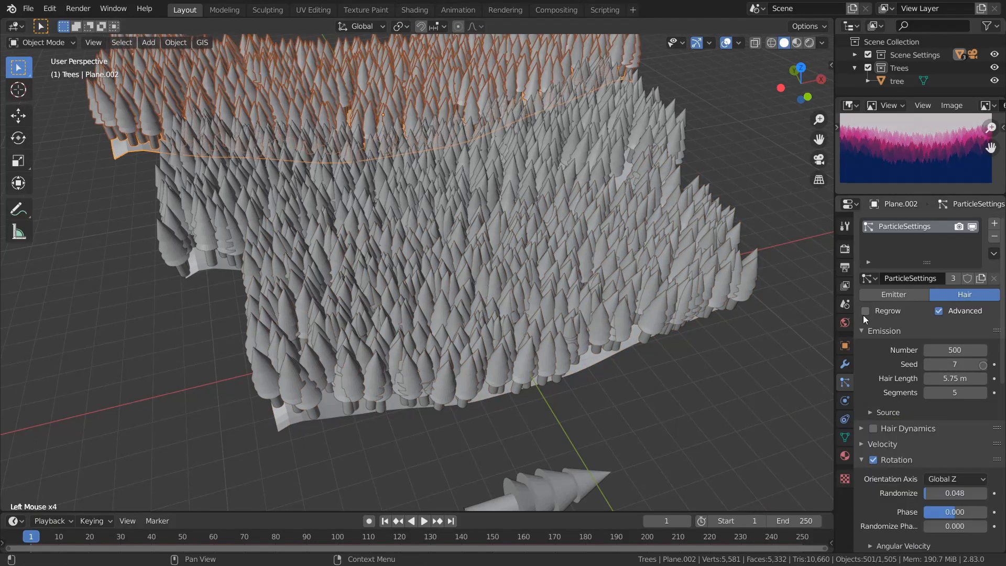
pyautogui.press('KP_0')
pyautogui.keyDown('ctrl'); pyautogui.moveTo(573, 195); pyautogui.dragTo(816, 269, button='middle'); pyautogui.keyUp('ctrl')
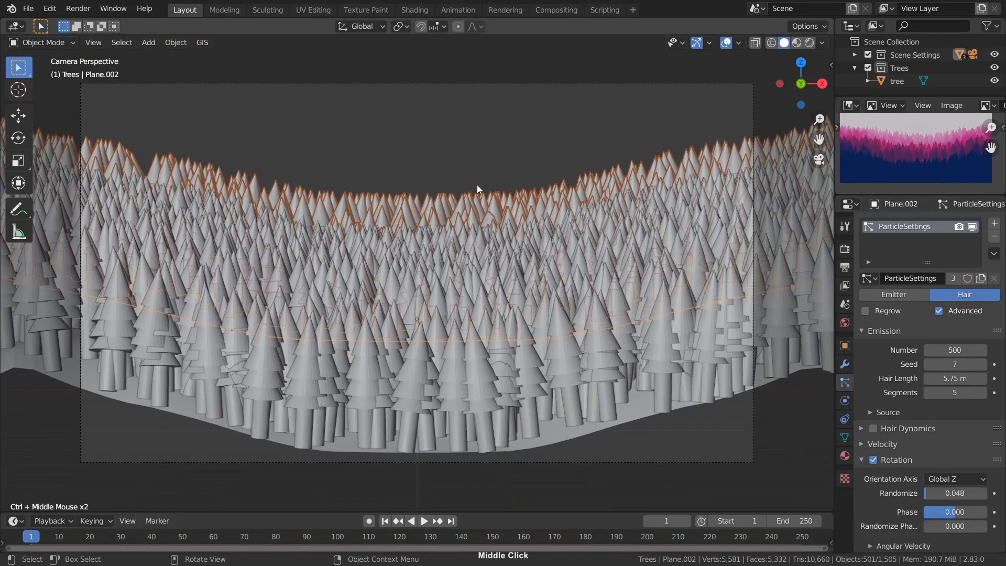
pyautogui.click(983, 365)
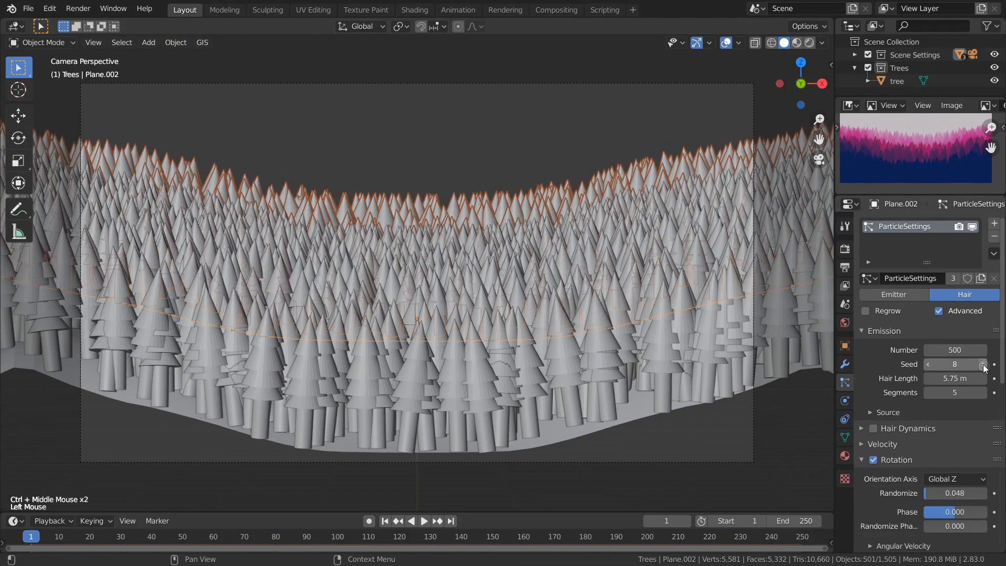
pyautogui.click(983, 365)
pyautogui.click(982, 365)
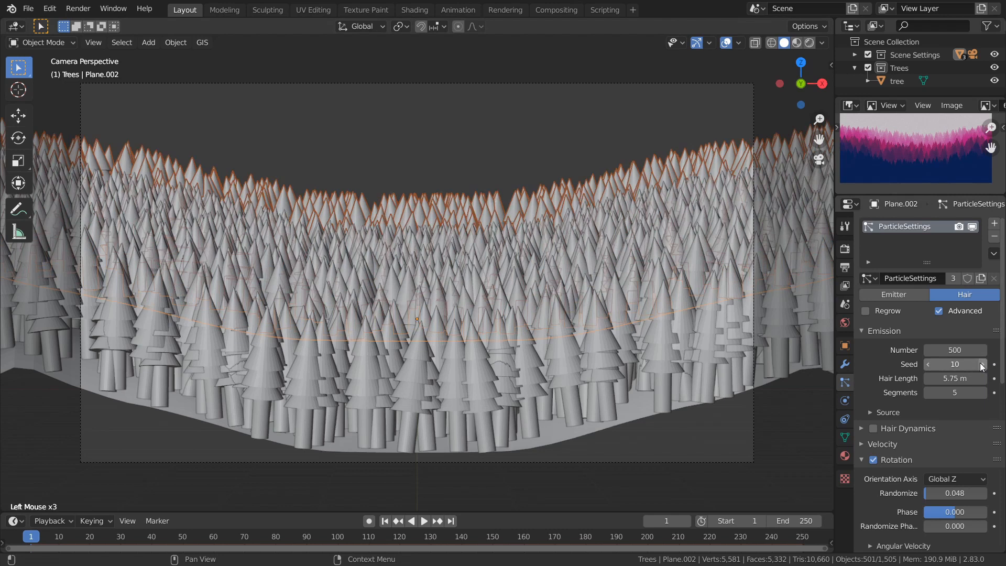
pyautogui.click(983, 365)
pyautogui.click(983, 365)
pyautogui.click(983, 365)
pyautogui.click(981, 365)
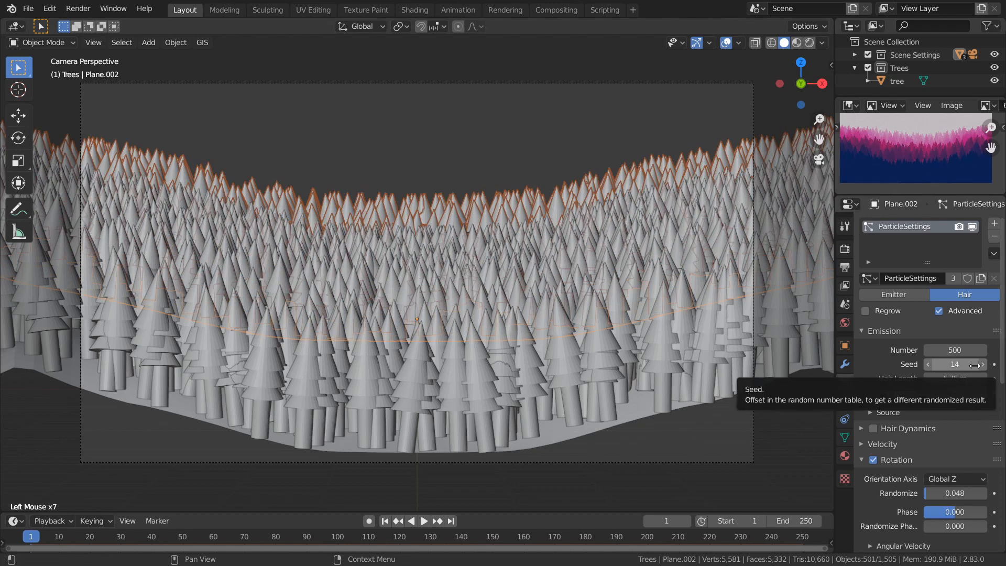
# - Stretch the rear tree plane slightly along Y and move it about 1.57 m along Y, away from the other layers
pyautogui.moveTo(545, 237); pyautogui.dragTo(463, 256, button='middle')
pyautogui.press('s')
pyautogui.press('y')
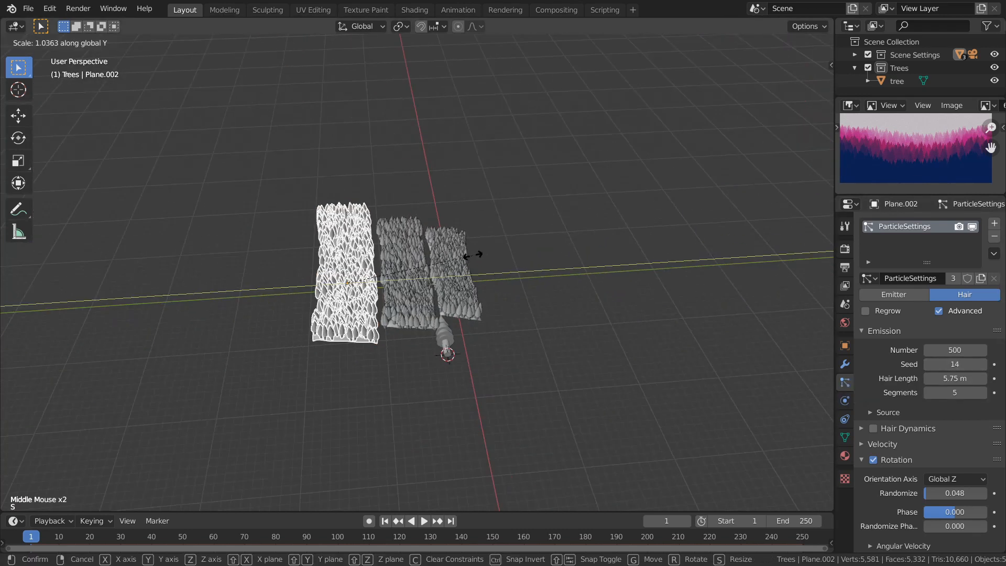
pyautogui.click(516, 248)
pyautogui.press('g')
pyautogui.press('y')
pyautogui.click(501, 255)
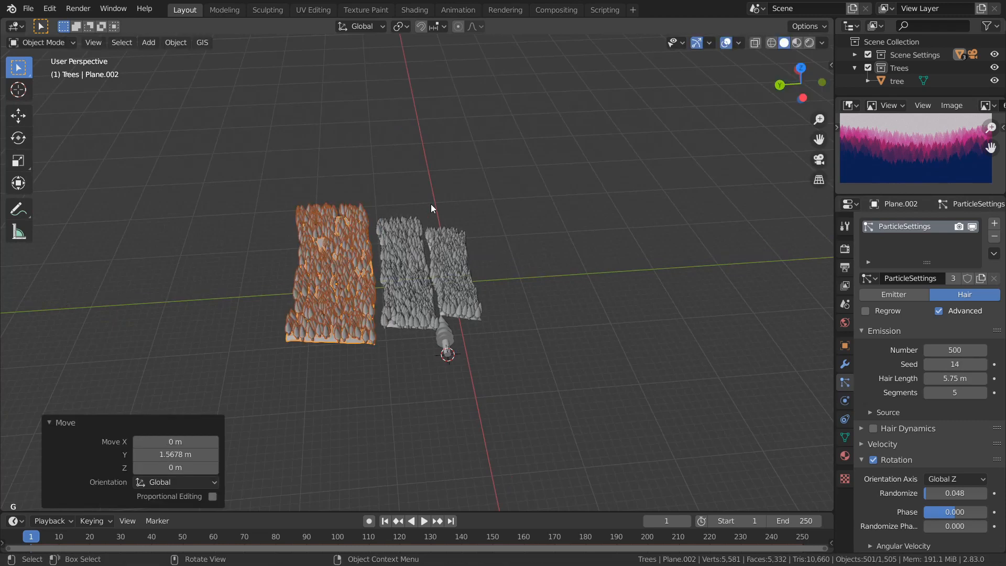
pyautogui.press('KP_0')
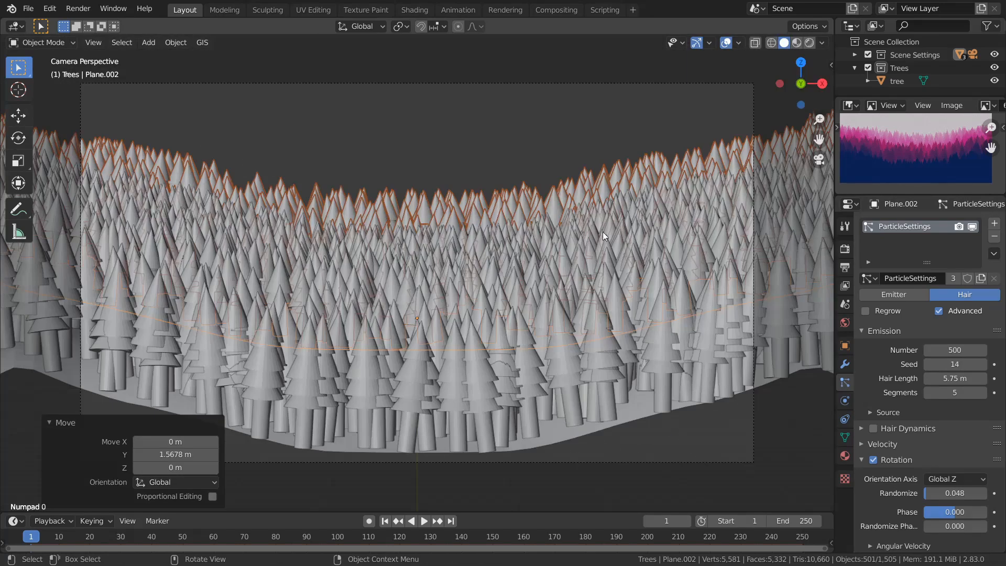
# - Make the rear plane's particle settings single-user and set its emission number to 600
pyautogui.click(955, 350)
pyautogui.click(953, 278)
pyautogui.click(953, 278)
pyautogui.click(954, 348)
pyautogui.write('600')
pyautogui.press('Return')
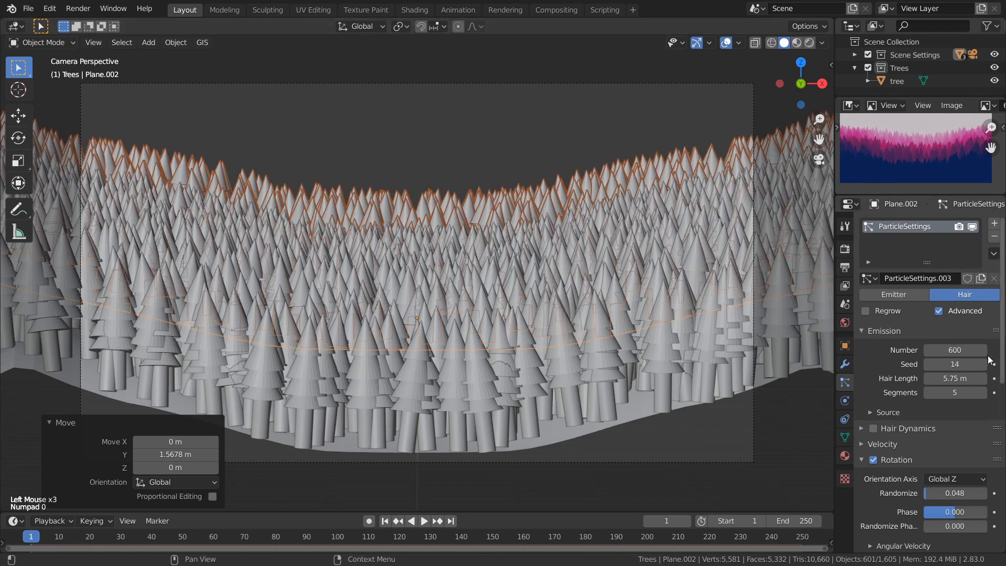
# - Raise the rear plane's emission number to 795 and set its particle seed to 17
pyautogui.moveTo(960, 348); pyautogui.dragTo(983, 355)
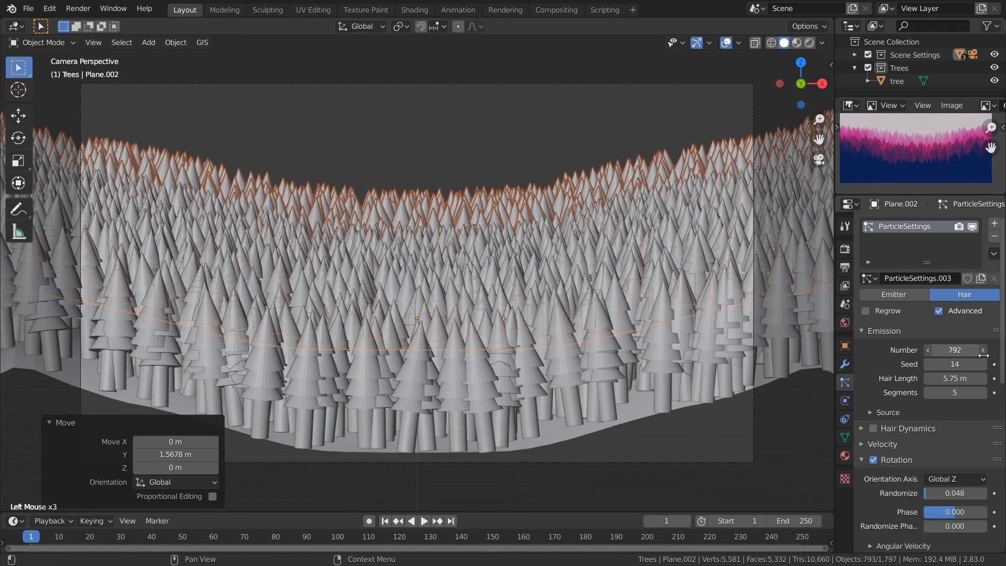
pyautogui.click(984, 364)
pyautogui.click(984, 364)
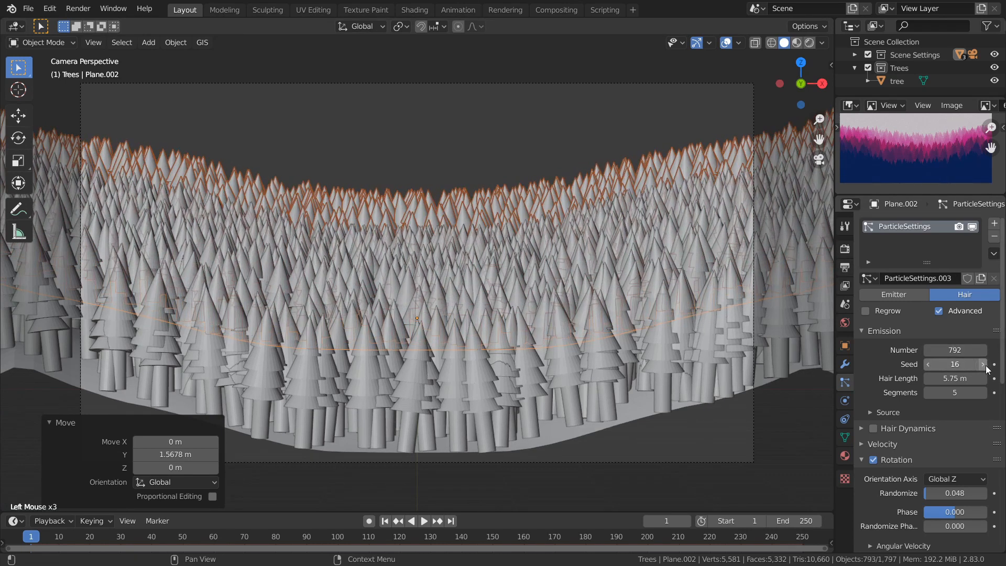
pyautogui.click(985, 366)
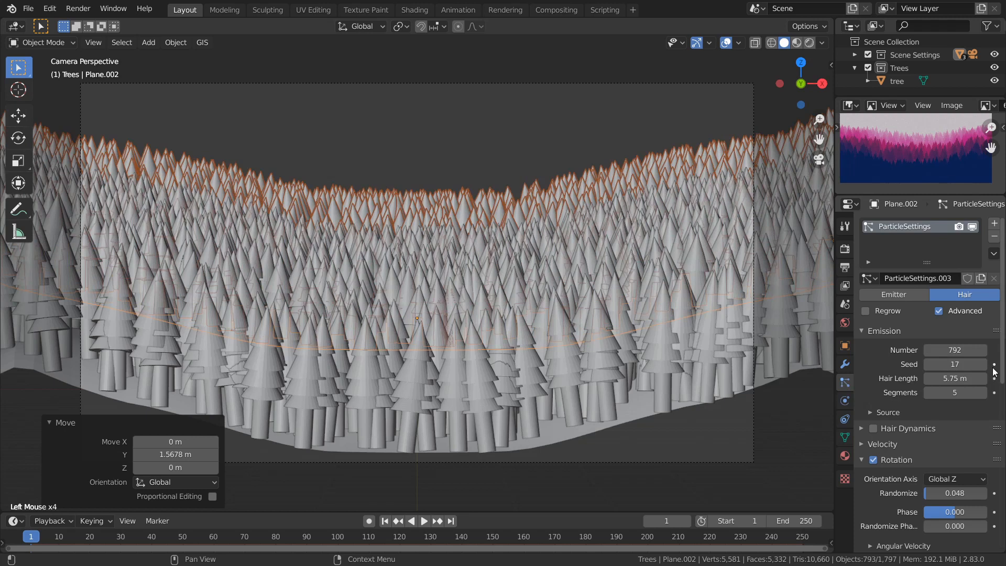
pyautogui.click(994, 365)
pyautogui.click(994, 365)
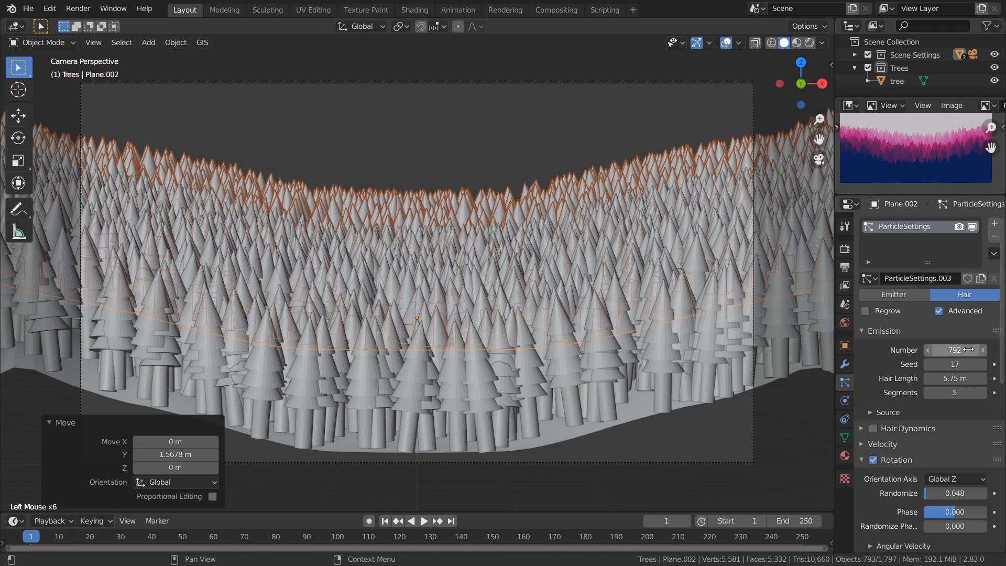
pyautogui.click(985, 351)
pyautogui.click(985, 350)
pyautogui.click(984, 350)
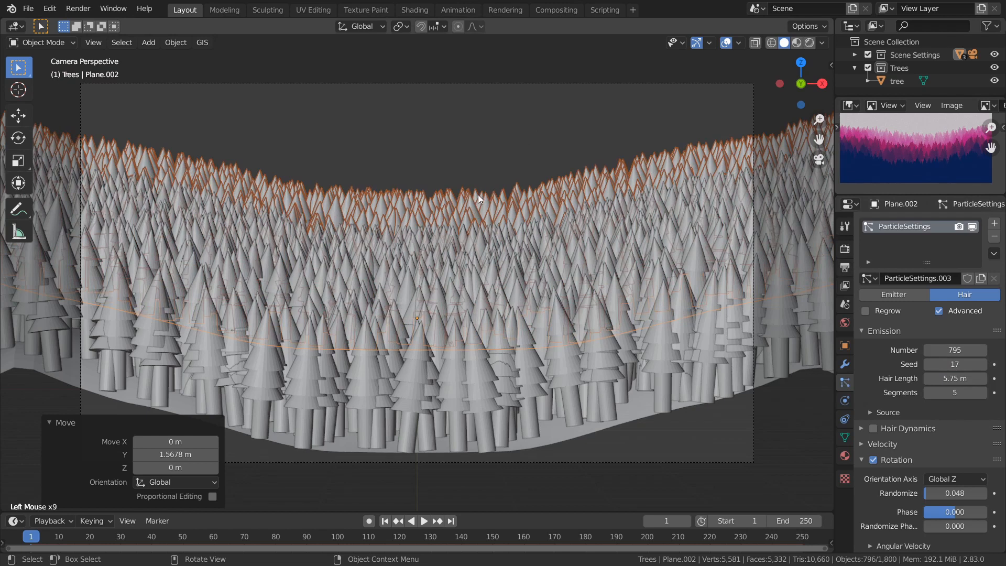
# - Save the file, deselect everything and render the scene
pyautogui.hotkey('ctrl', 's')
pyautogui.moveTo(476, 188)
pyautogui.mouseDown(button='middle')
pyautogui.moveTo(615, 253)
pyautogui.moveTo(573, 265)
pyautogui.moveTo(555, 216)
pyautogui.moveTo(483, 207)
pyautogui.mouseUp(button='middle')
pyautogui.click(573, 265)
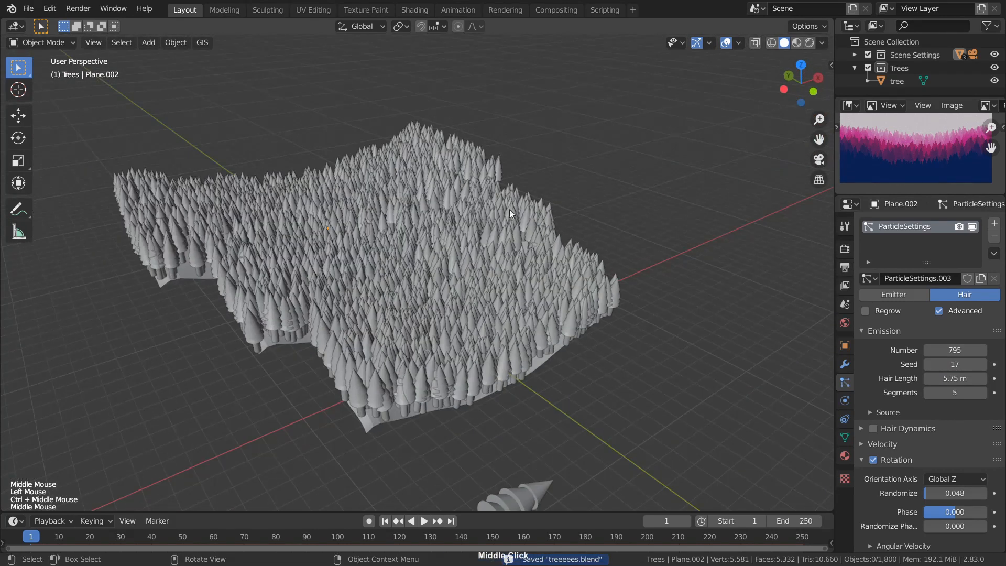
pyautogui.press('F12')
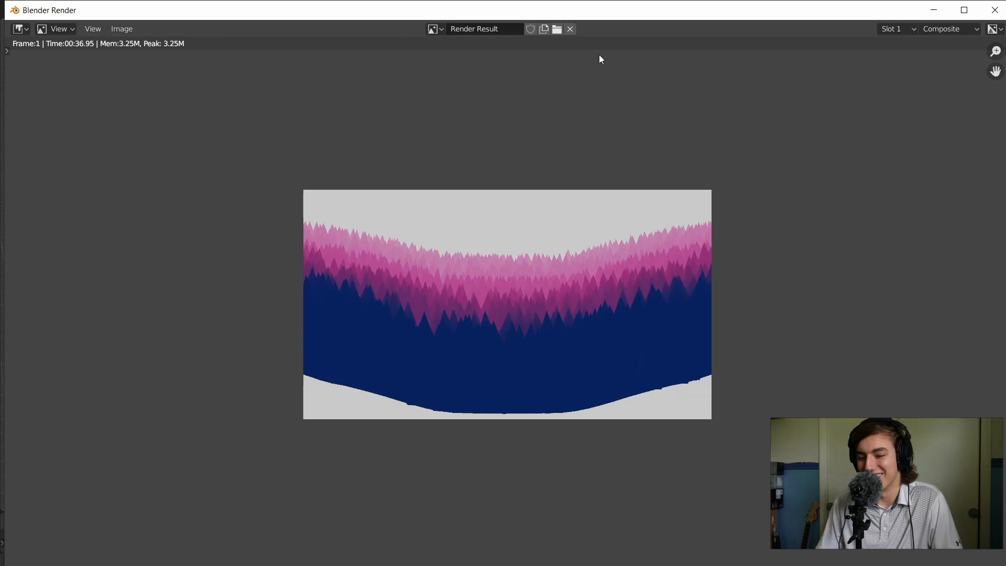
# - Compare the new render result with the 6-15.png reference, then close the render window
pyautogui.click(440, 30)
pyautogui.click(471, 48)
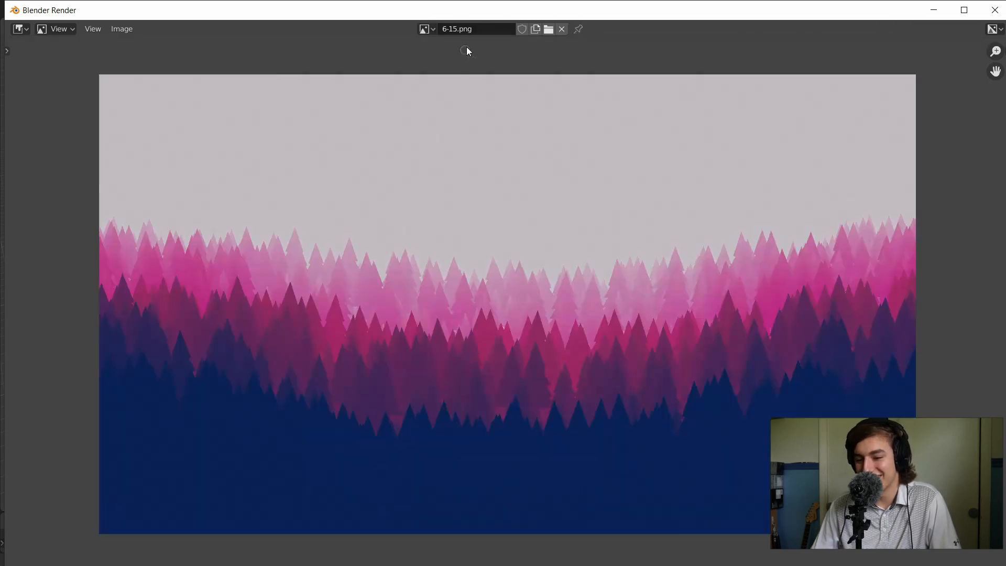
pyautogui.click(432, 30)
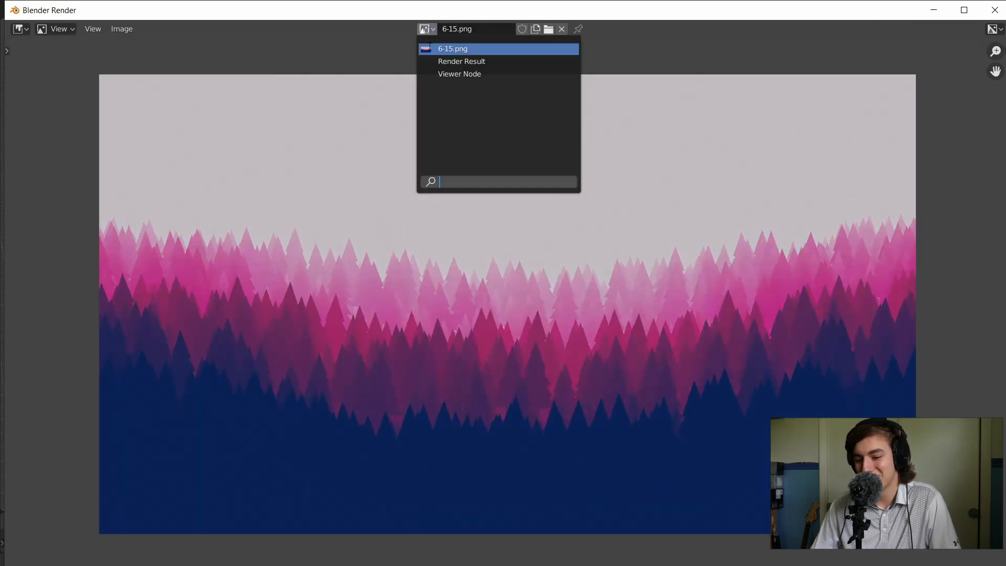
pyautogui.click(446, 62)
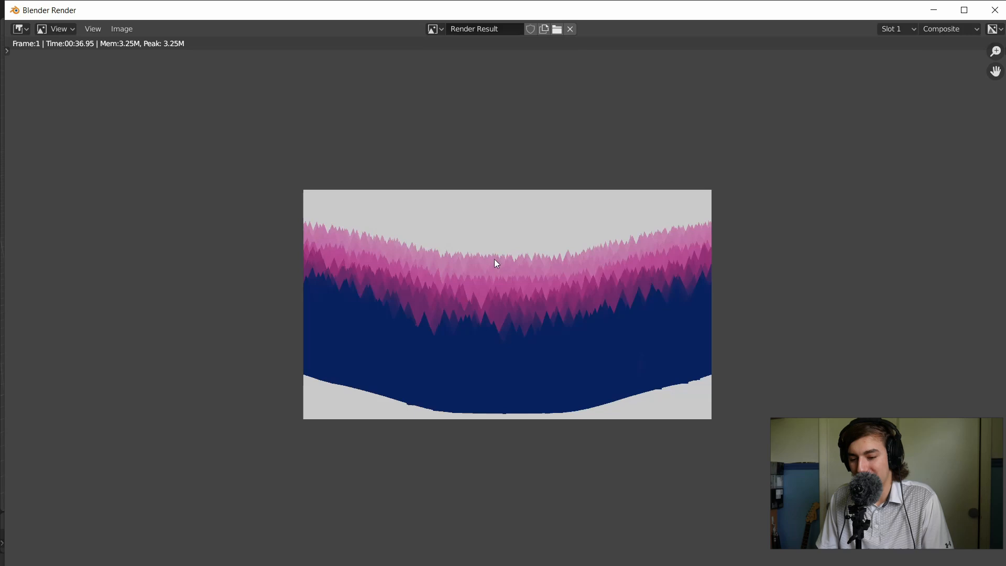
pyautogui.press('Escape')
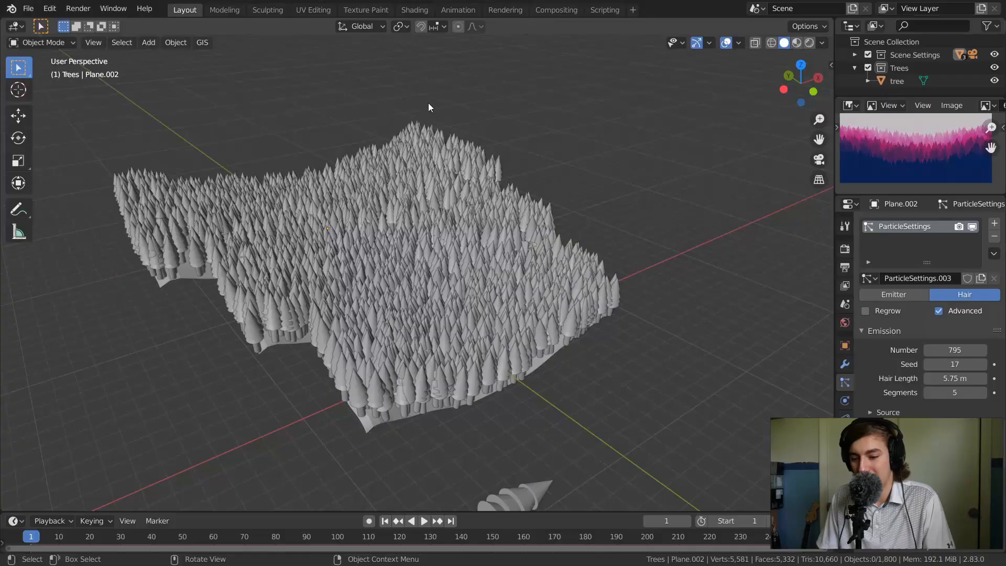
# - In the Compositing workspace, shift the second ColorRamp's pink stop at 0.192 to a warmer pink
pyautogui.click(408, 10)
pyautogui.click(540, 10)
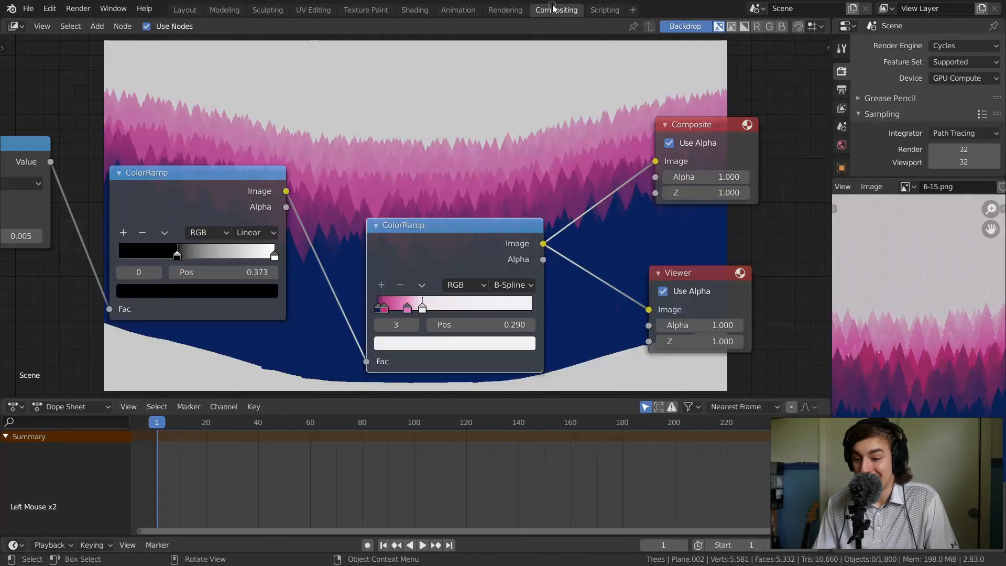
pyautogui.click(408, 308)
pyautogui.click(416, 343)
pyautogui.click(469, 341)
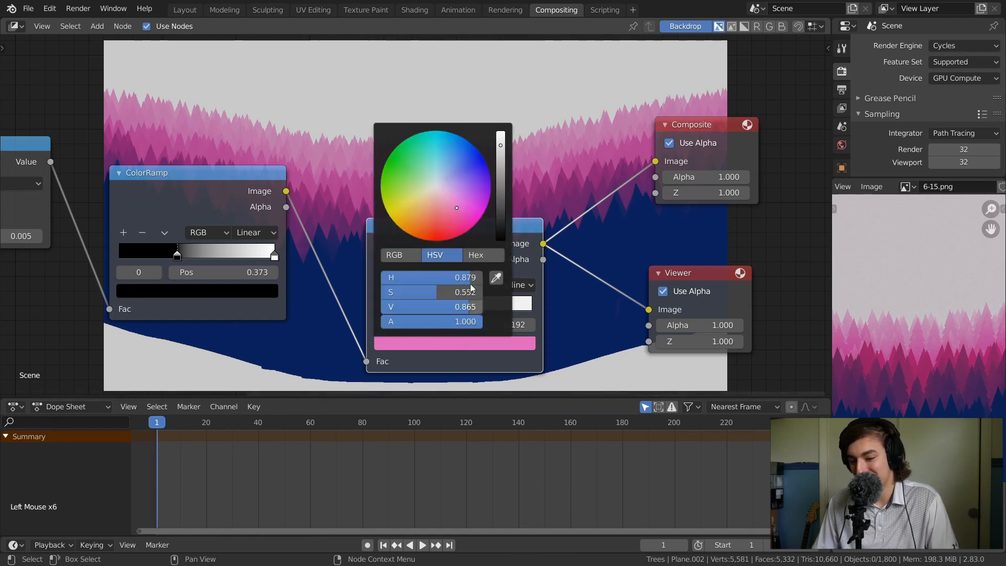
pyautogui.moveTo(451, 209); pyautogui.dragTo(451, 212)
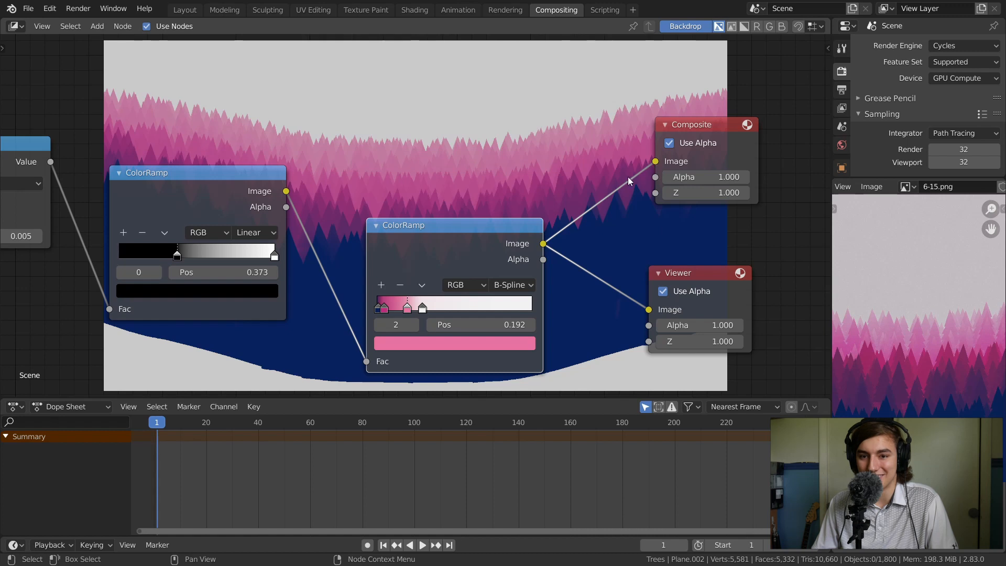
# - Save the file and return to the Layout workspace's camera view
pyautogui.keyDown('ctrl'); pyautogui.moveTo(620, 188); pyautogui.dragTo(534, 200, button='middle'); pyautogui.keyUp('ctrl')
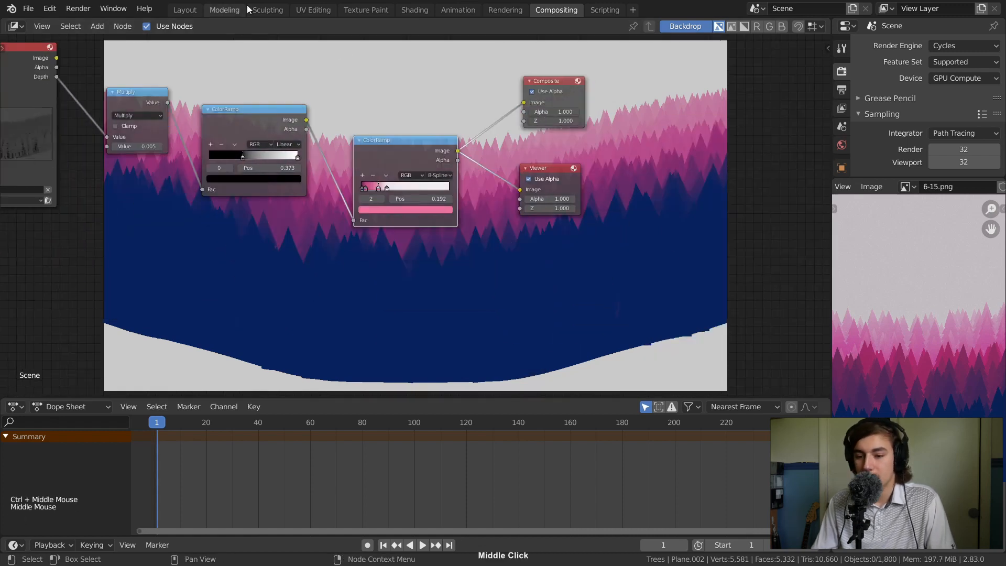
pyautogui.hotkey('ctrl', 's')
pyautogui.click(184, 11)
pyautogui.moveTo(400, 187); pyautogui.dragTo(465, 184, button='middle')
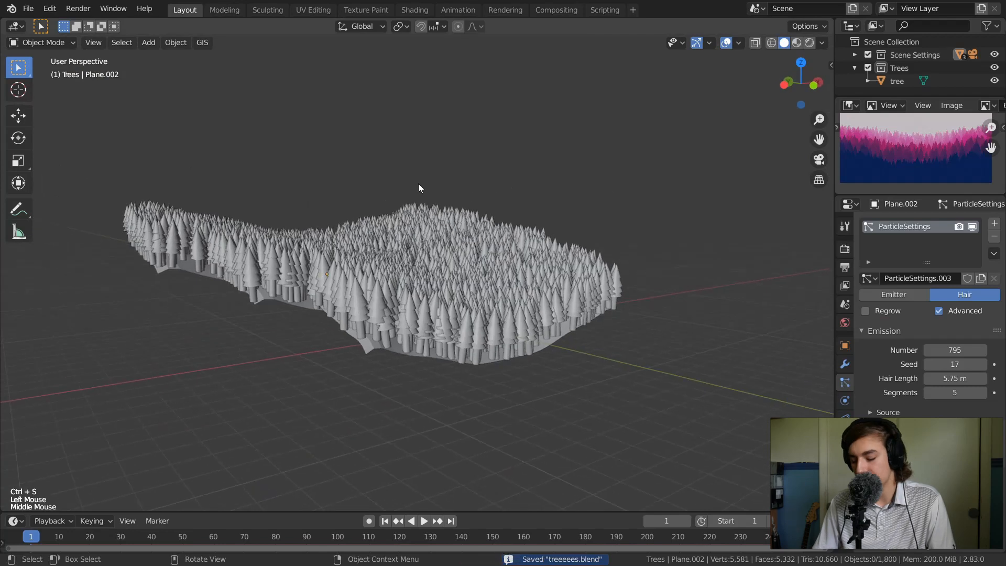
pyautogui.press('KP_0')
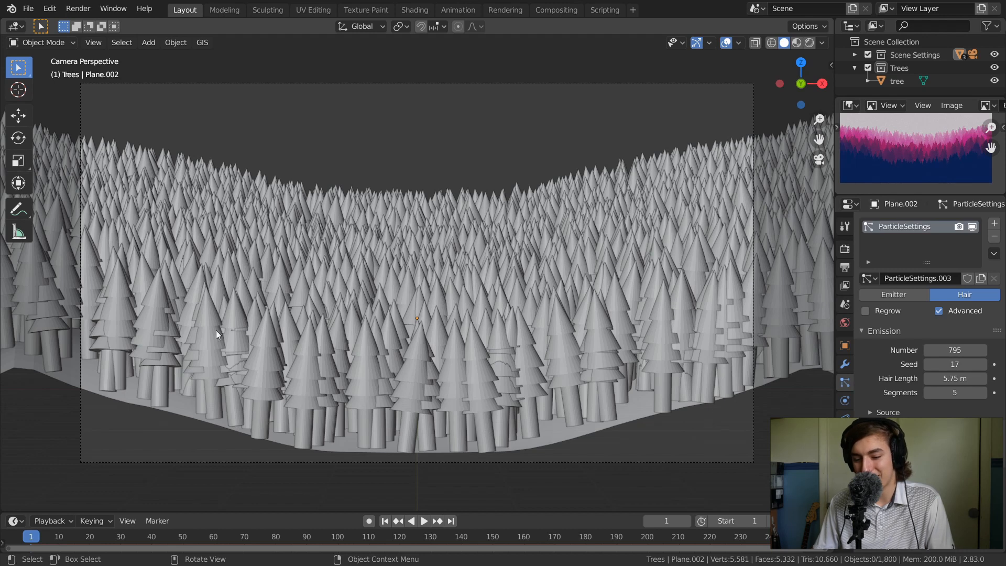
# - Add a 2 m mesh plane and clear its location to place it at the world origin
pyautogui.moveTo(580, 296); pyautogui.dragTo(406, 215, button='middle')
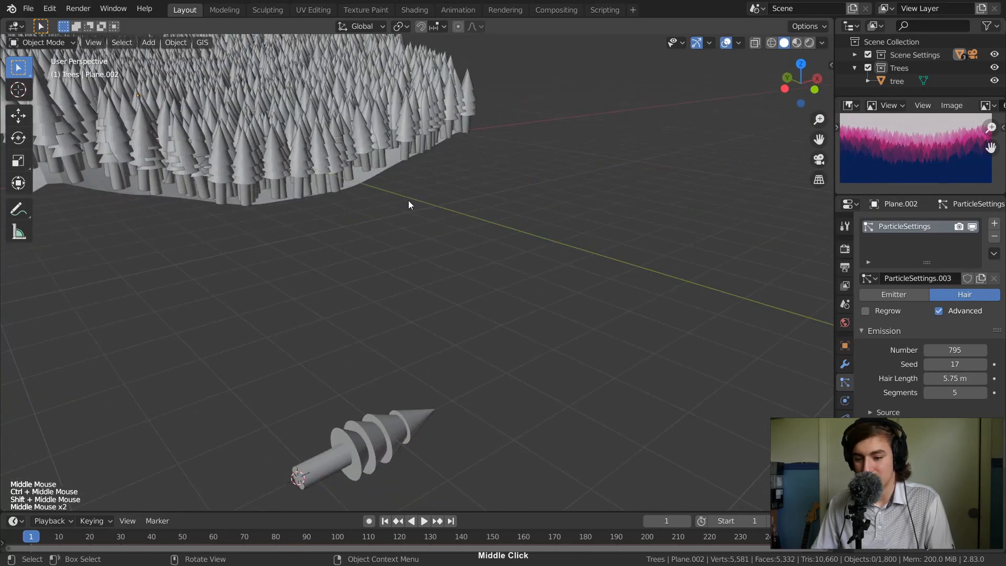
pyautogui.hotkey('shift', 'a')
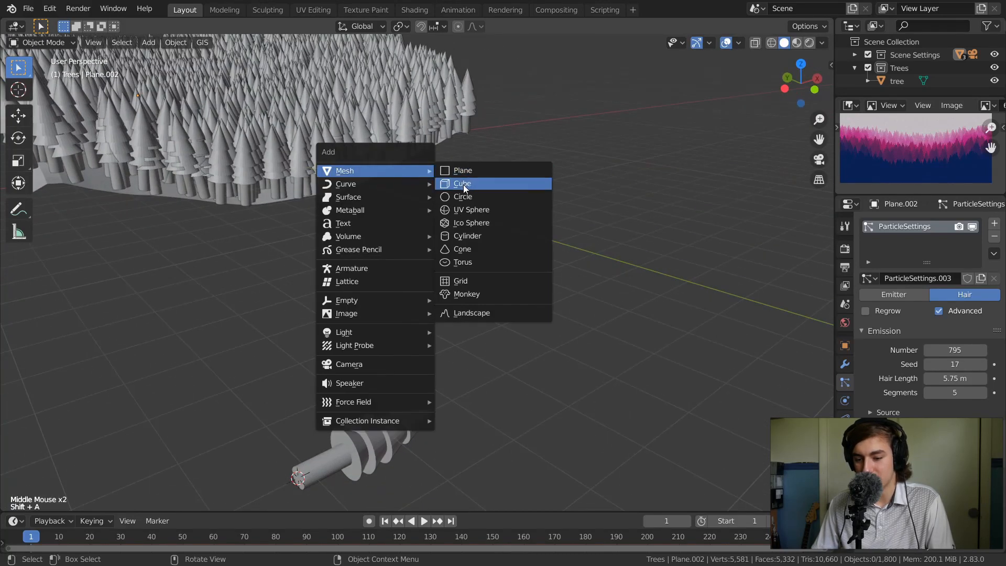
pyautogui.click(472, 168)
pyautogui.moveTo(473, 171); pyautogui.dragTo(385, 353, button='middle')
pyautogui.moveTo(429, 302); pyautogui.dragTo(426, 279, button='middle')
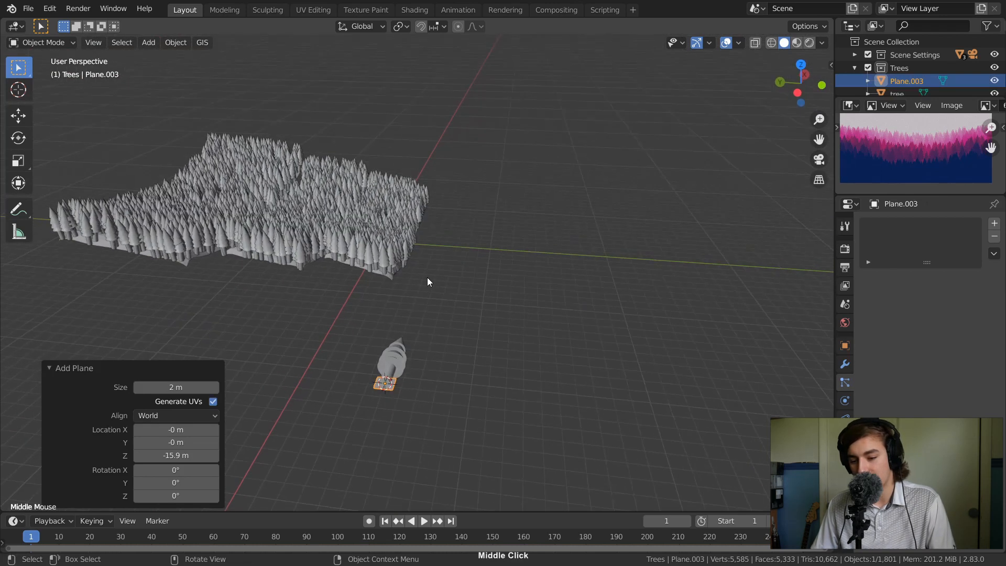
pyautogui.hotkey('alt', 'g')
pyautogui.moveTo(429, 227); pyautogui.dragTo(455, 204, button='middle')
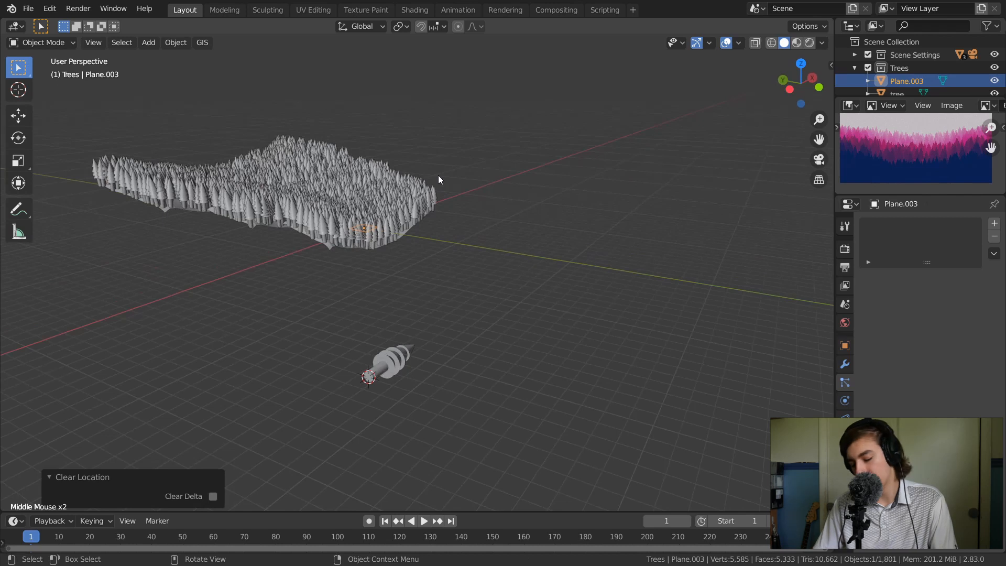
# - Rotate the new plane 90° about X and move it about -5.06 m along Y in front of the trees
pyautogui.write('rx90')
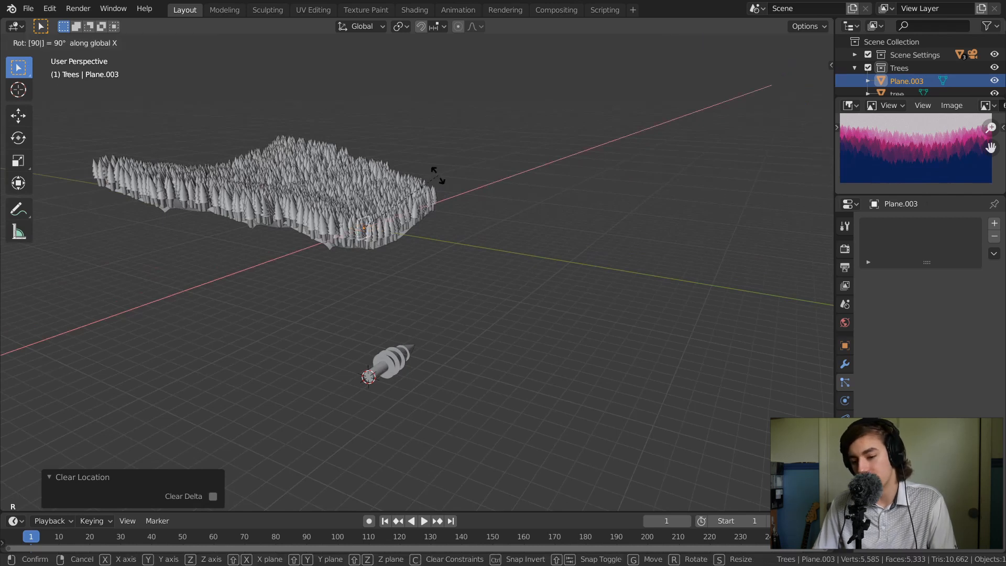
pyautogui.press('Return')
pyautogui.press('g')
pyautogui.press('y')
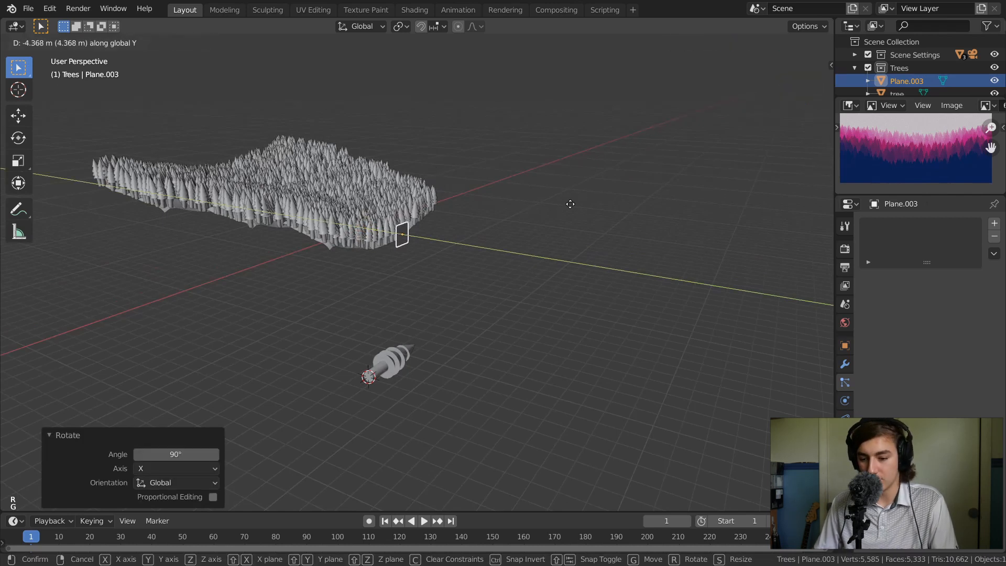
pyautogui.click(577, 210)
pyautogui.moveTo(578, 209); pyautogui.dragTo(586, 171, button='middle')
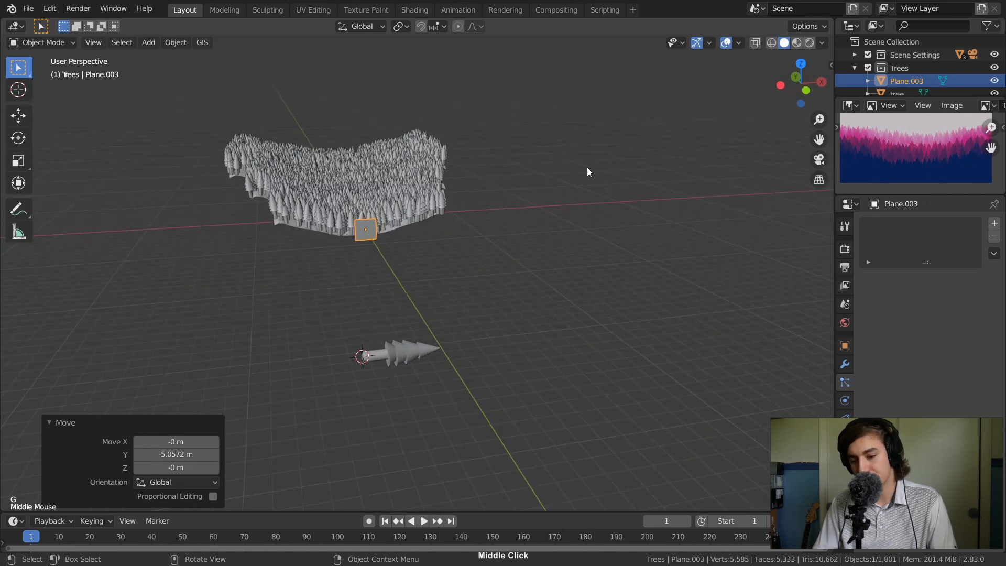
# - Subdivide the new upright plane in front of the trees with 20 cuts
pyautogui.press('KP_0')
pyautogui.keyDown('ctrl'); pyautogui.moveTo(504, 224); pyautogui.dragTo(463, 212, button='middle'); pyautogui.keyUp('ctrl')
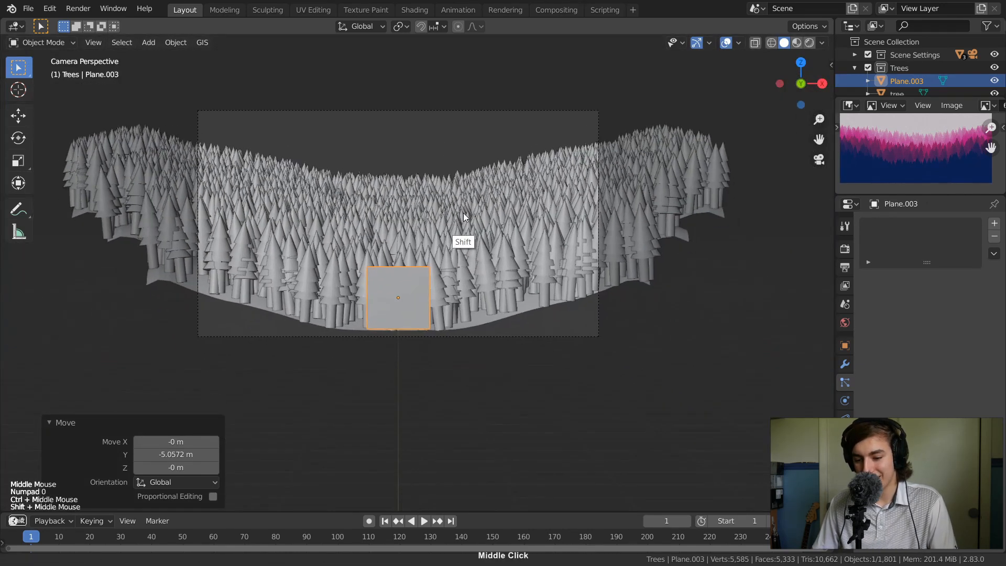
pyautogui.press('Tab')
pyautogui.rightClick(454, 223)
pyautogui.rightClick(410, 260)
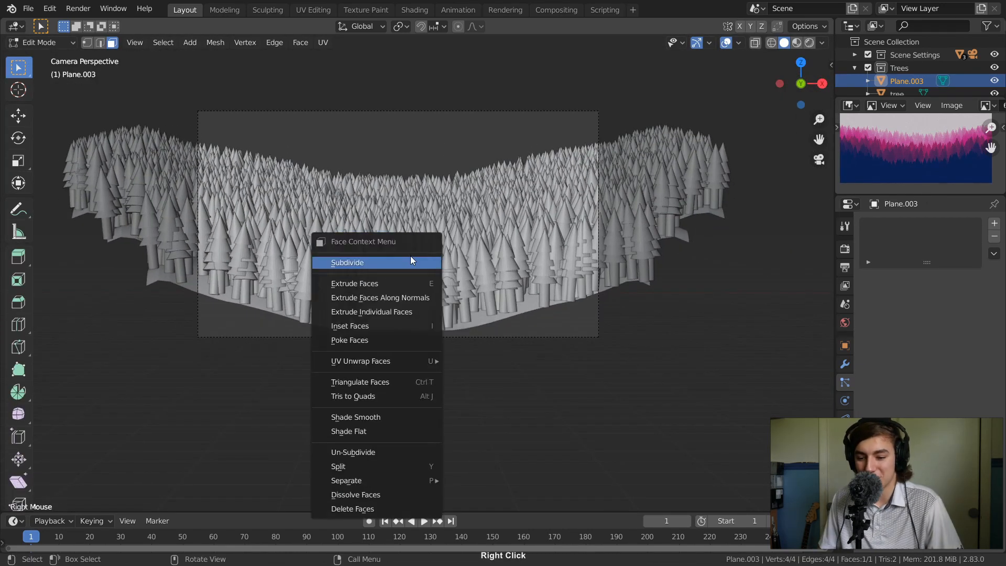
pyautogui.click(401, 262)
pyautogui.moveTo(176, 412); pyautogui.dragTo(262, 397)
pyautogui.doubleClick(193, 404)
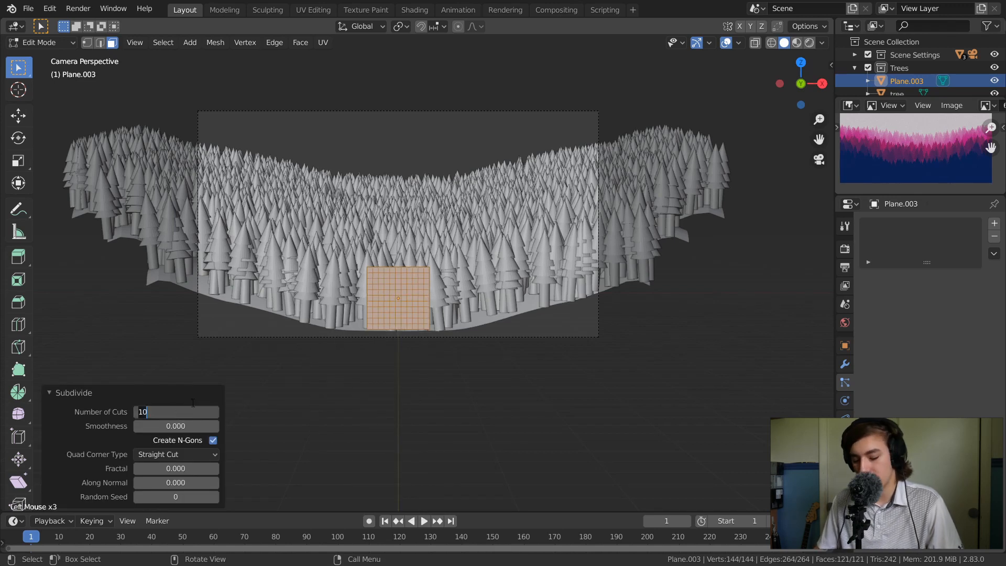
pyautogui.write('20')
pyautogui.press('Return')
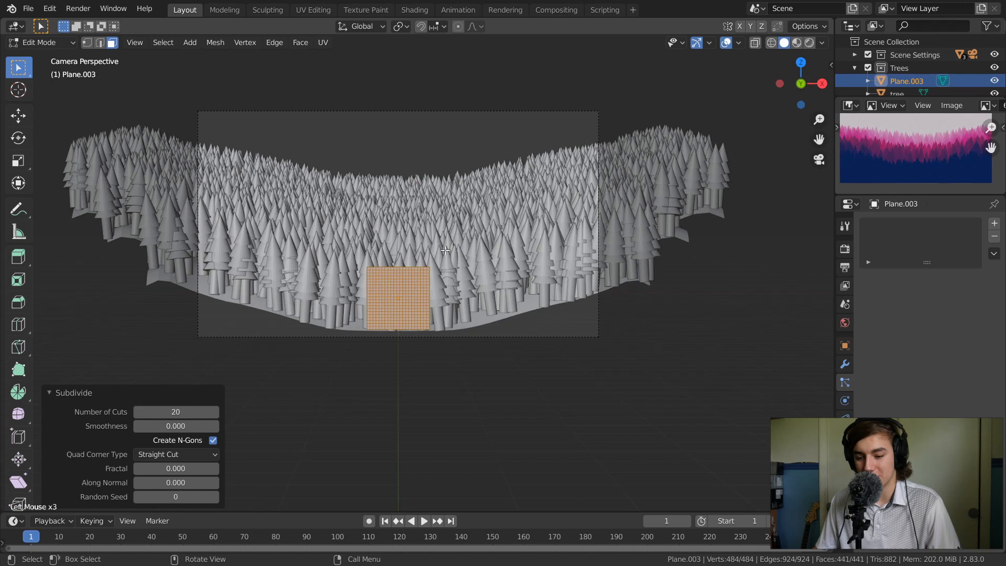
# - Scale the plane's mesh by about 6.6 along X and lower it about 0.67 m along Z
pyautogui.press('Tab')
pyautogui.press('Tab')
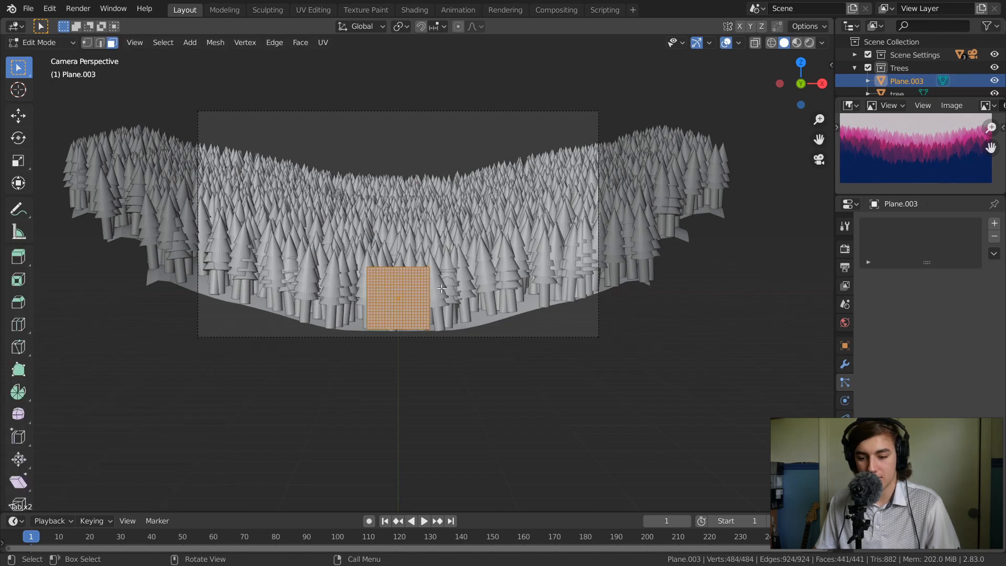
pyautogui.press('s')
pyautogui.press('x')
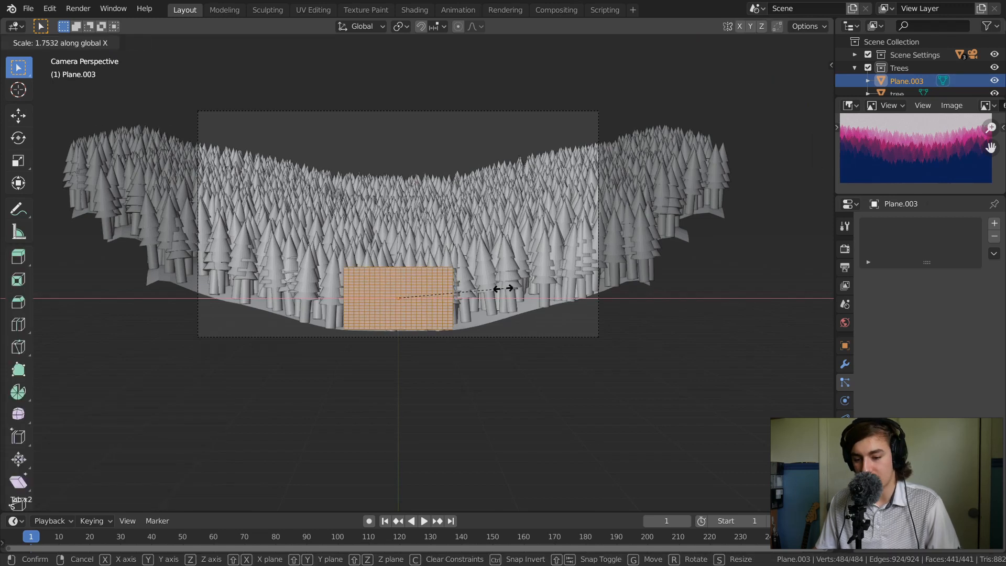
pyautogui.click(725, 280)
pyautogui.press('g')
pyautogui.press('z')
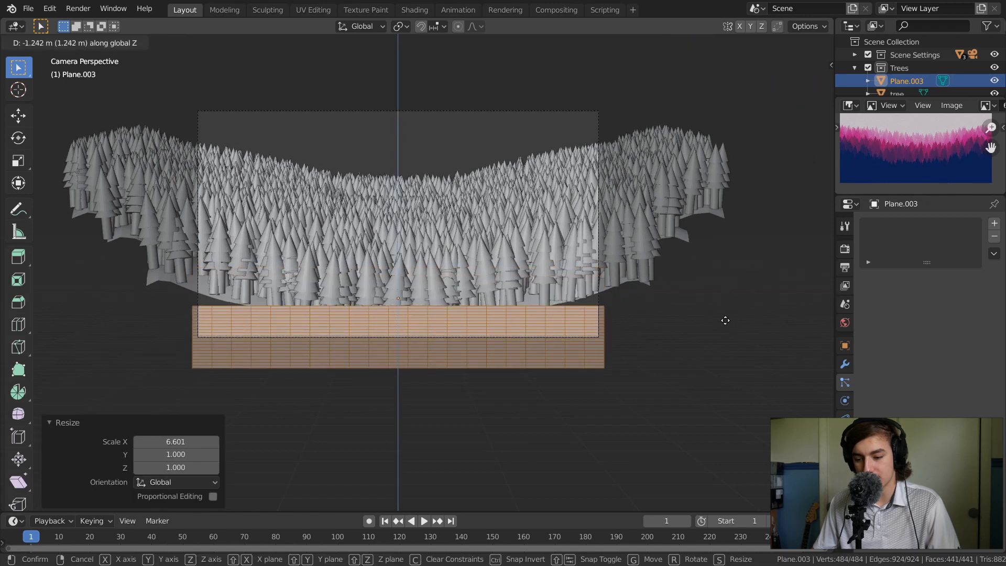
pyautogui.click(722, 302)
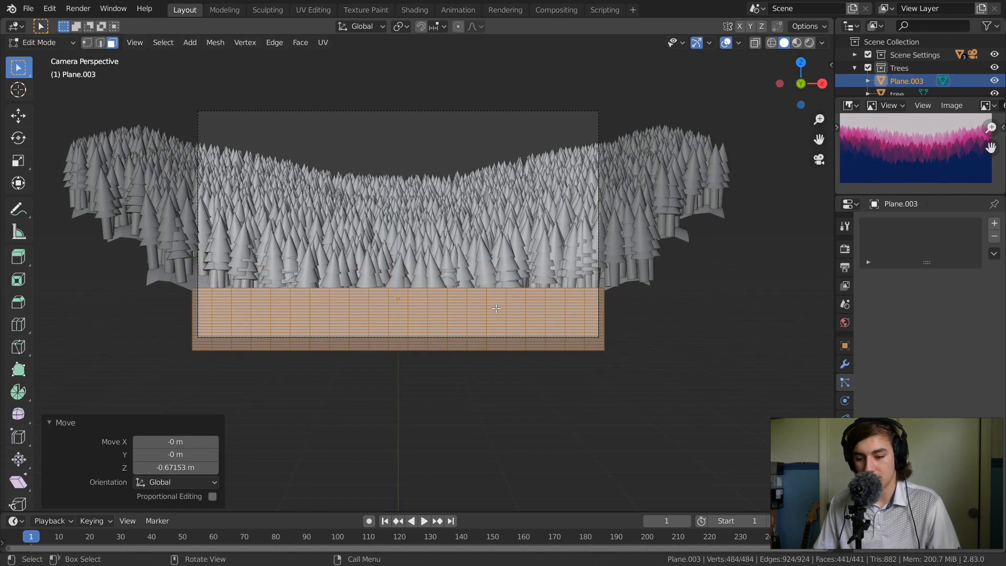
# - Try to lower the plane's upper middle vertices by about 0.42 m along Z with proportional editing
pyautogui.click(88, 44)
pyautogui.click(460, 269)
pyautogui.press('c')
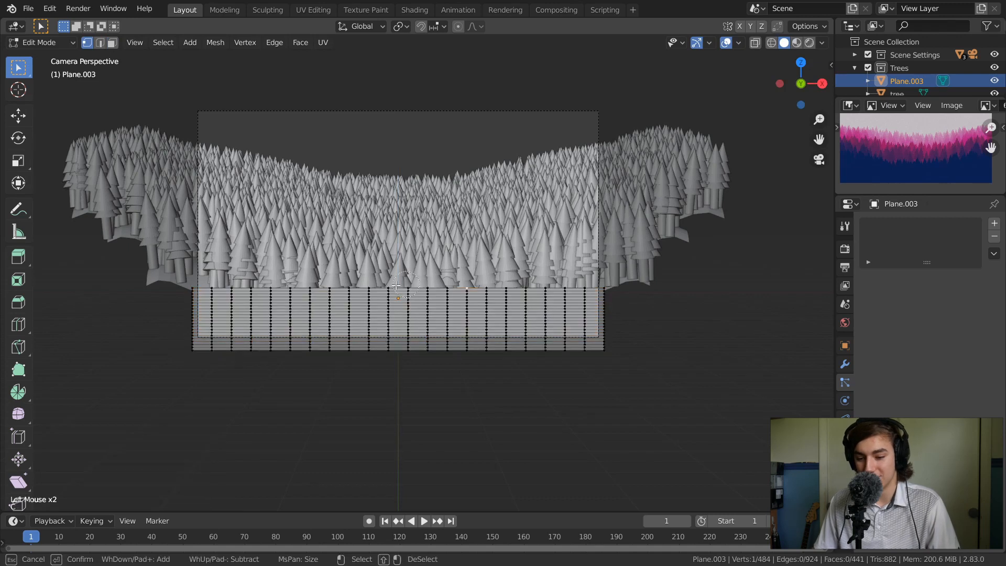
pyautogui.moveTo(398, 284)
pyautogui.mouseDown()
pyautogui.moveTo(367, 291)
pyautogui.moveTo(386, 294)
pyautogui.moveTo(315, 293)
pyautogui.mouseUp()
pyautogui.press('Escape')
pyautogui.click(456, 30)
pyautogui.press('g')
pyautogui.press('z')
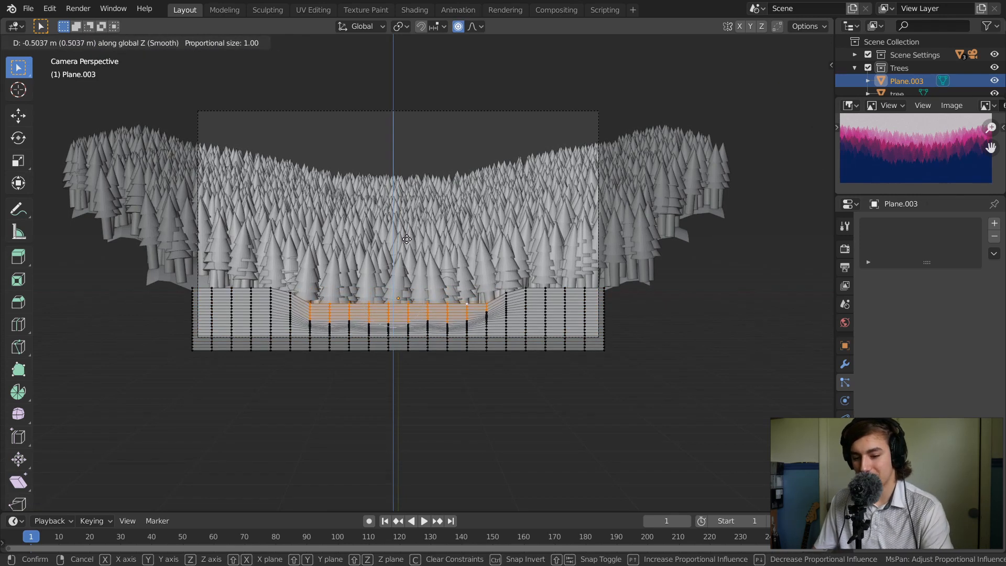
pyautogui.press('ctrl')
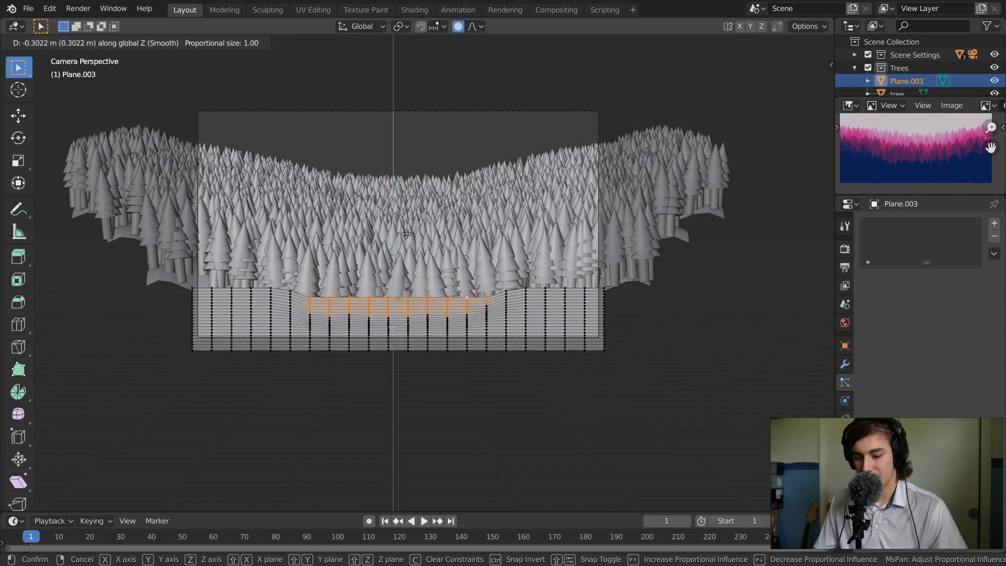
pyautogui.click(406, 235)
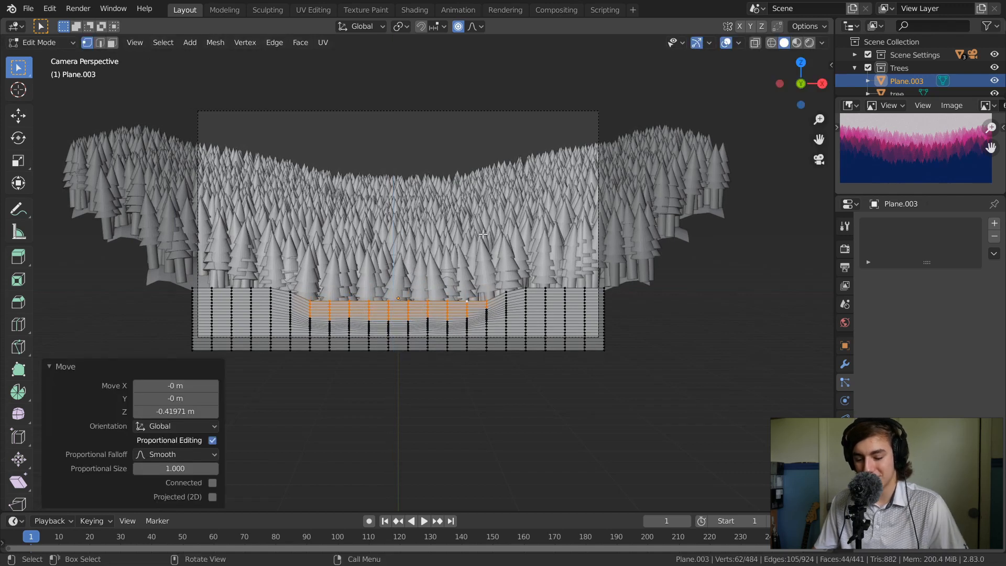
pyautogui.hotkey('ctrl', 'z')
pyautogui.press('Tab')
pyautogui.moveTo(596, 234); pyautogui.dragTo(715, 251, button='middle')
pyautogui.keyDown('ctrl'); pyautogui.moveTo(582, 241); pyautogui.dragTo(569, 215, button='middle'); pyautogui.keyUp('ctrl')
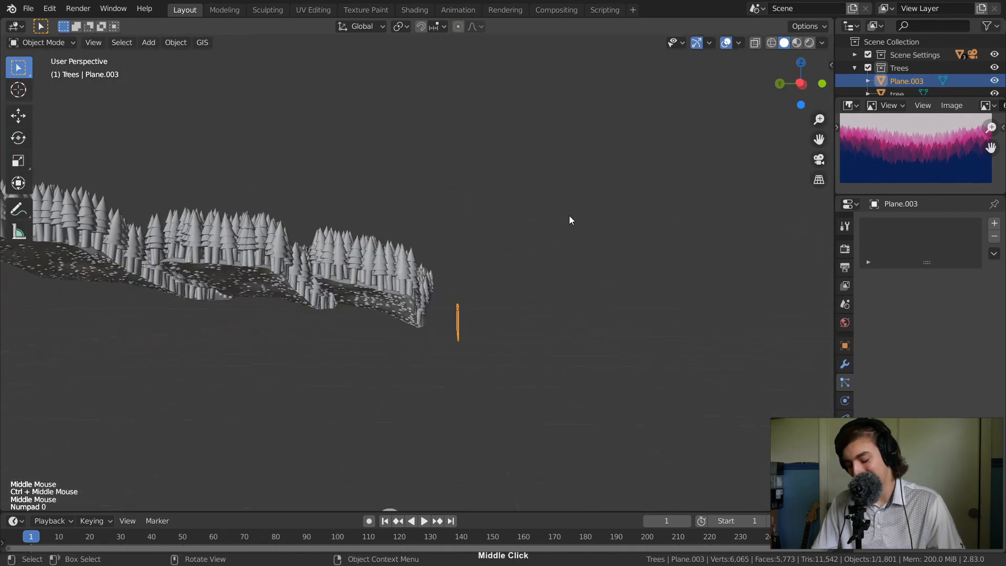
pyautogui.press('KP_0')
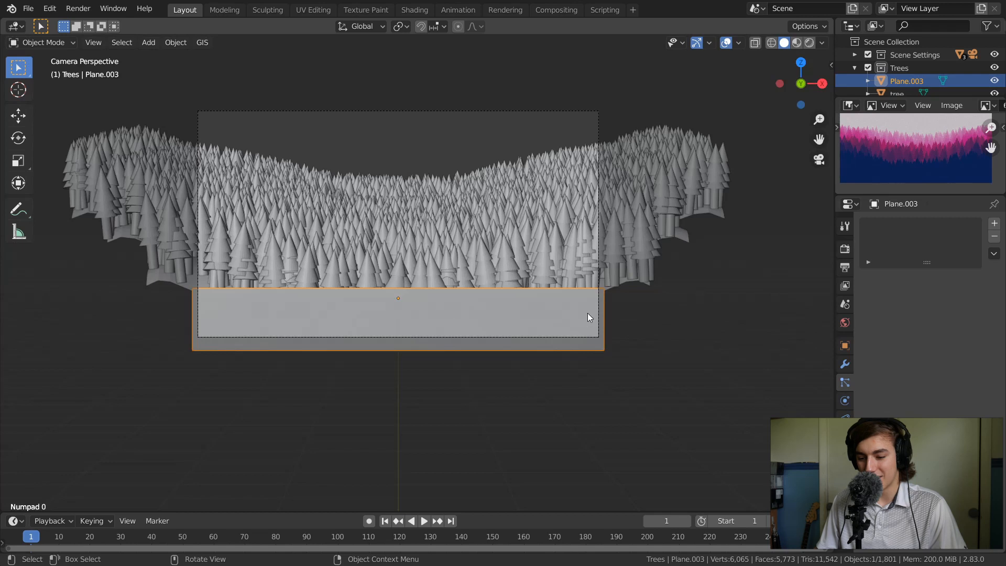
pyautogui.click(414, 10)
pyautogui.click(183, 10)
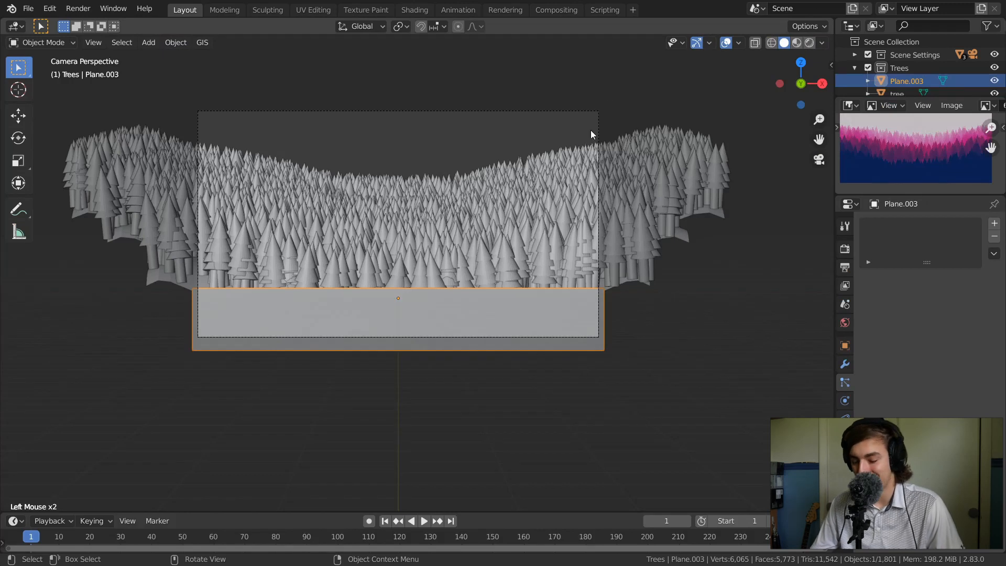
pyautogui.click(413, 11)
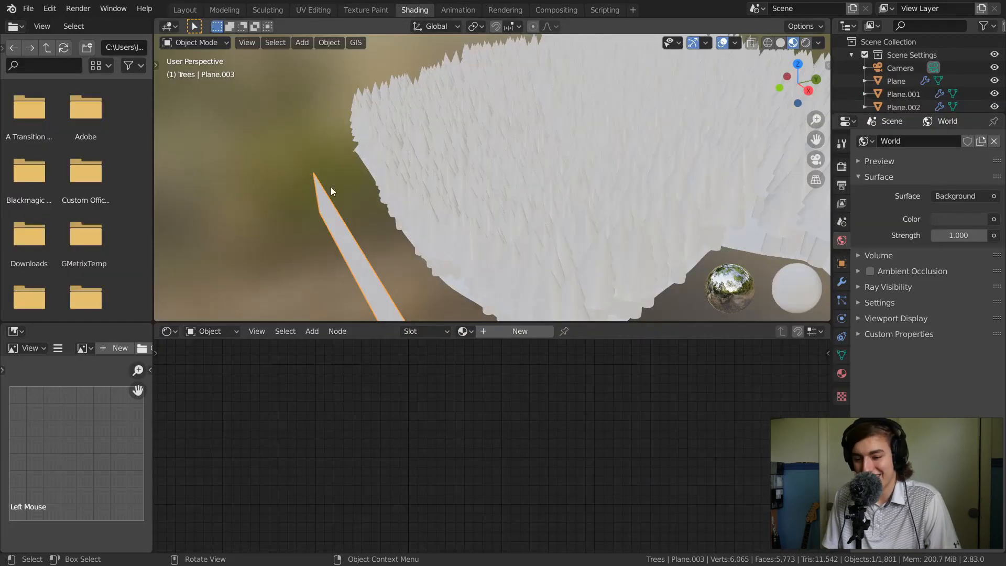
pyautogui.click(185, 9)
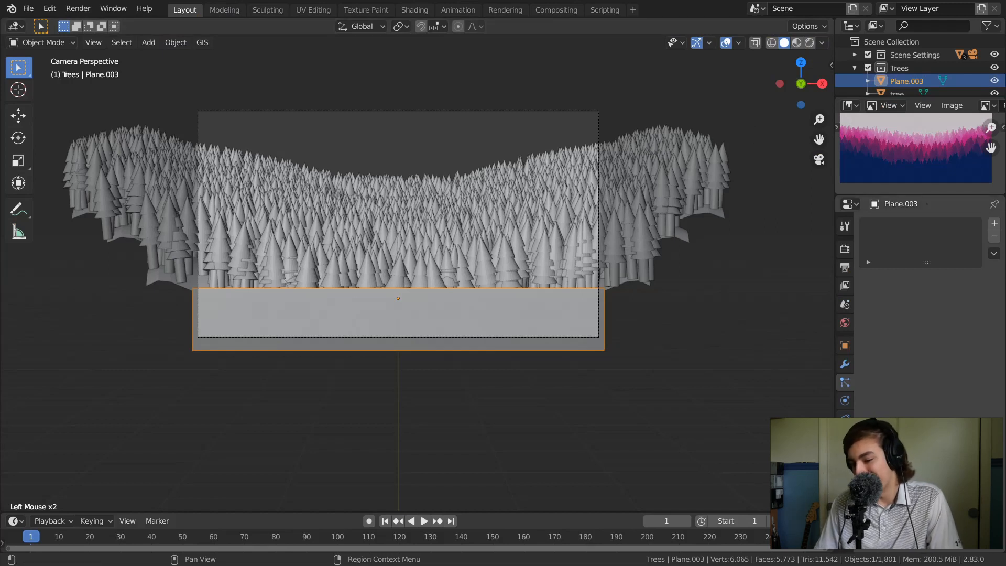
# - Create a brush texture of type Noise and name it Film Grain
pyautogui.click(844, 478)
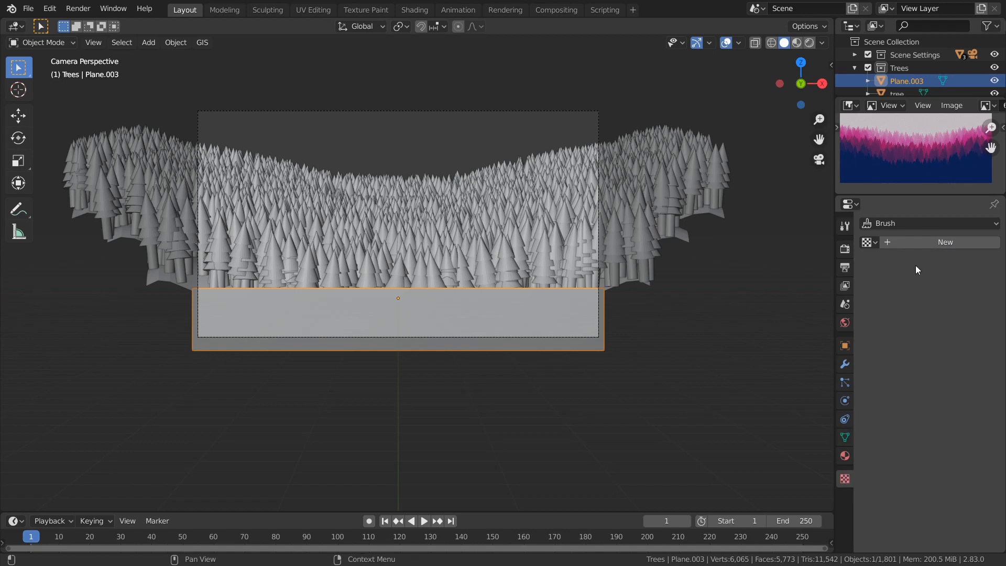
pyautogui.click(914, 223)
pyautogui.click(902, 243)
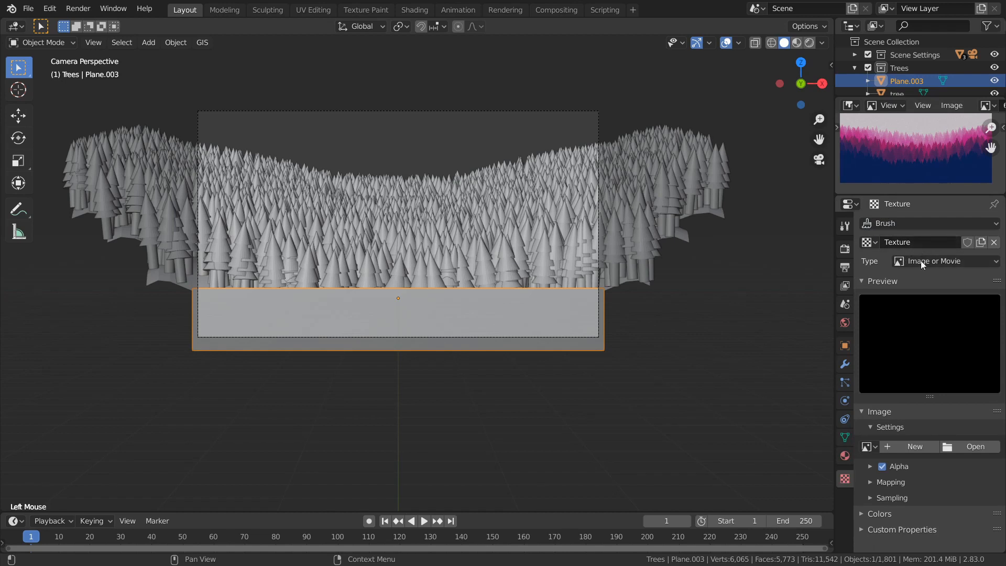
pyautogui.click(924, 261)
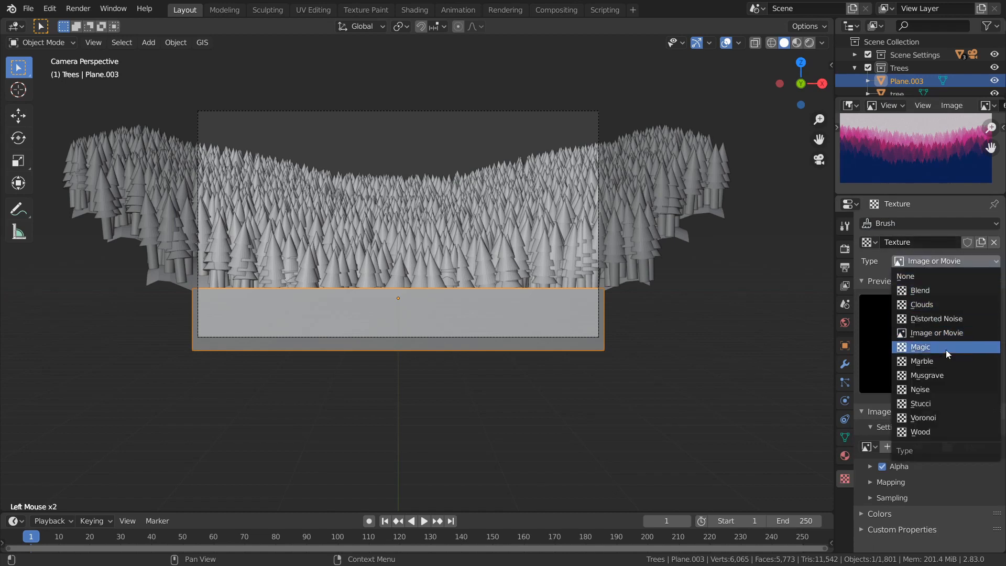
pyautogui.click(932, 390)
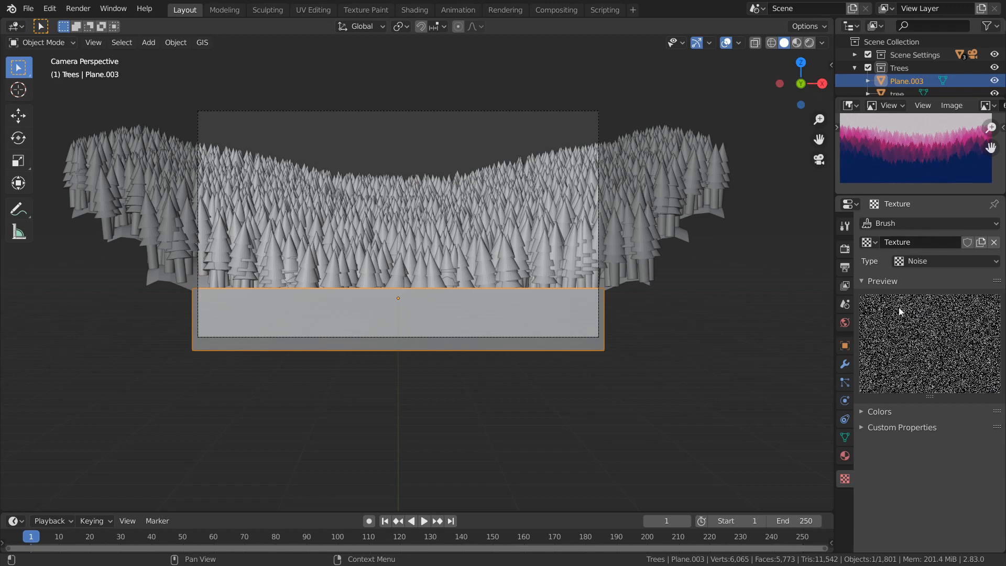
pyautogui.click(918, 243)
pyautogui.press('shift')
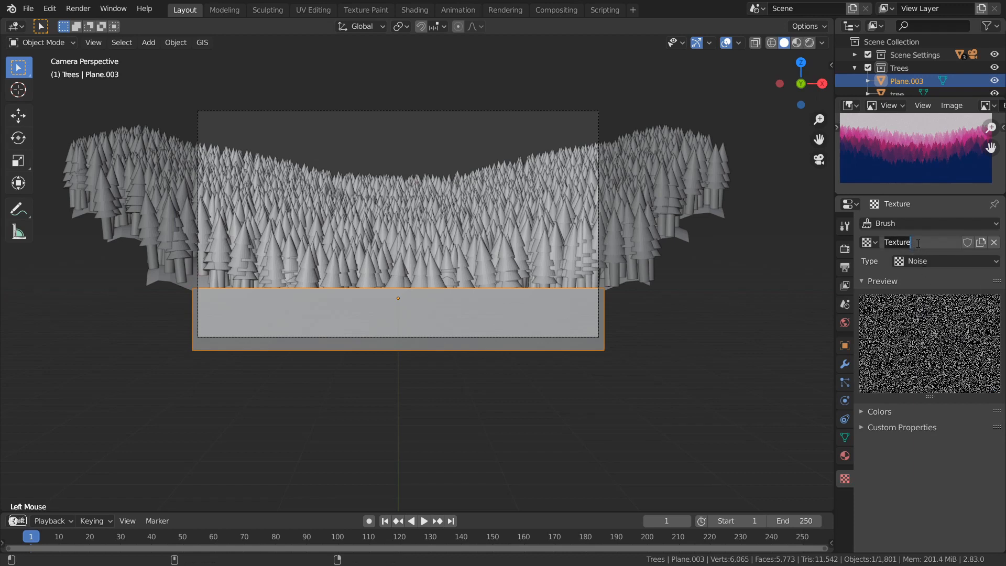
pyautogui.write('Film Grain')
# - In the Compositing workspace, add a Texture node below the depth nodes and assign the Film Grain texture to it
pyautogui.click(415, 10)
pyautogui.click(557, 10)
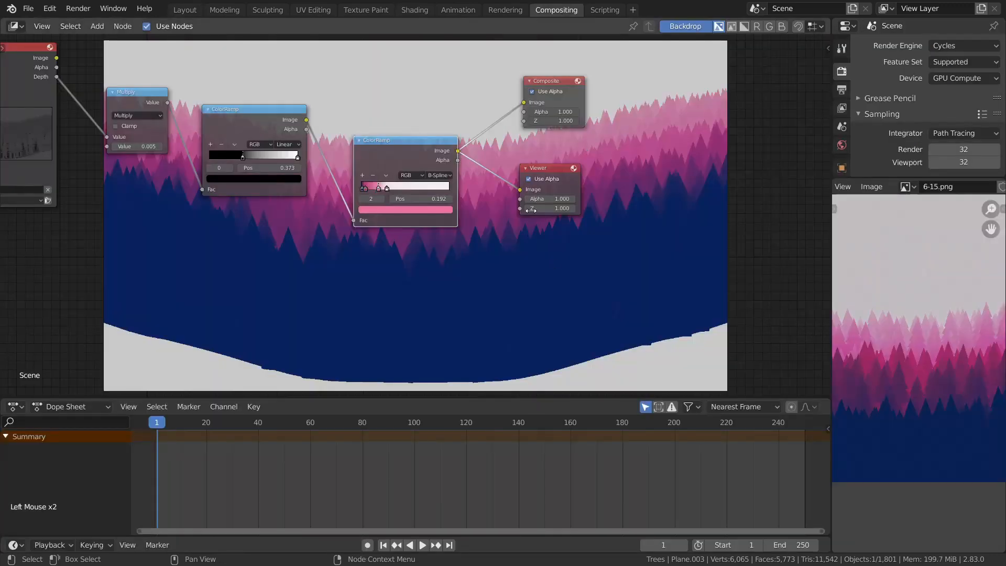
pyautogui.moveTo(450, 176); pyautogui.dragTo(532, 126, button='middle')
pyautogui.moveTo(377, 124); pyautogui.dragTo(400, 120, button='middle')
pyautogui.hotkey('shift', 'a')
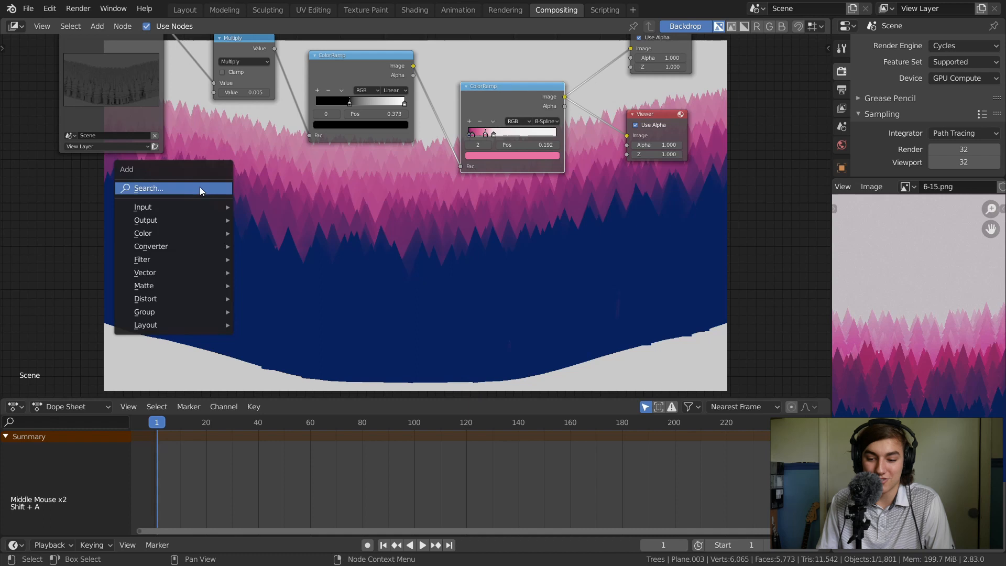
pyautogui.click(202, 189)
pyautogui.write('tex')
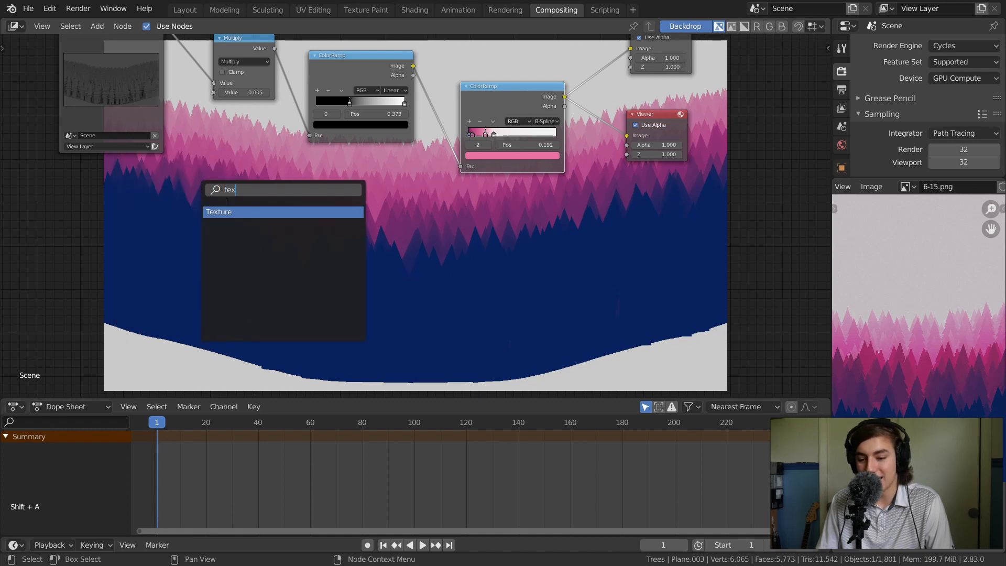
pyautogui.press('Return')
pyautogui.click(192, 288)
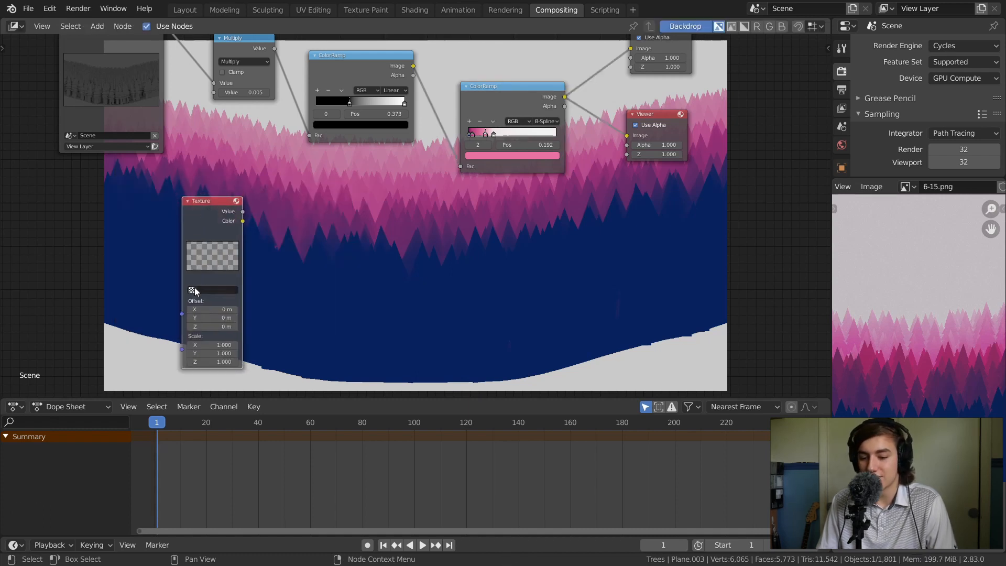
pyautogui.click(191, 289)
pyautogui.click(235, 304)
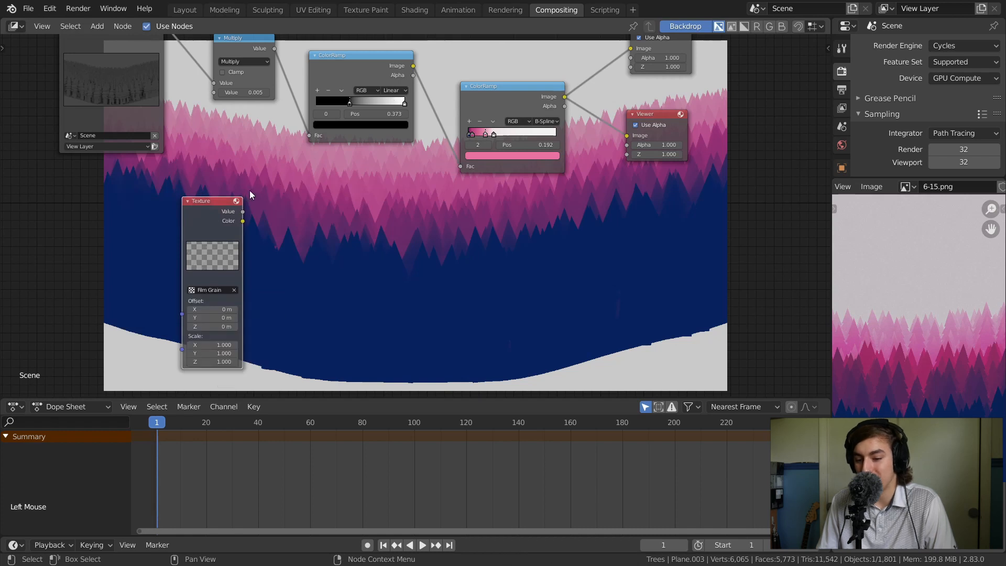
# - Connect the Texture node's Value to the Viewer's Image and insert a ColorRamp into that link
pyautogui.moveTo(242, 211); pyautogui.dragTo(626, 135)
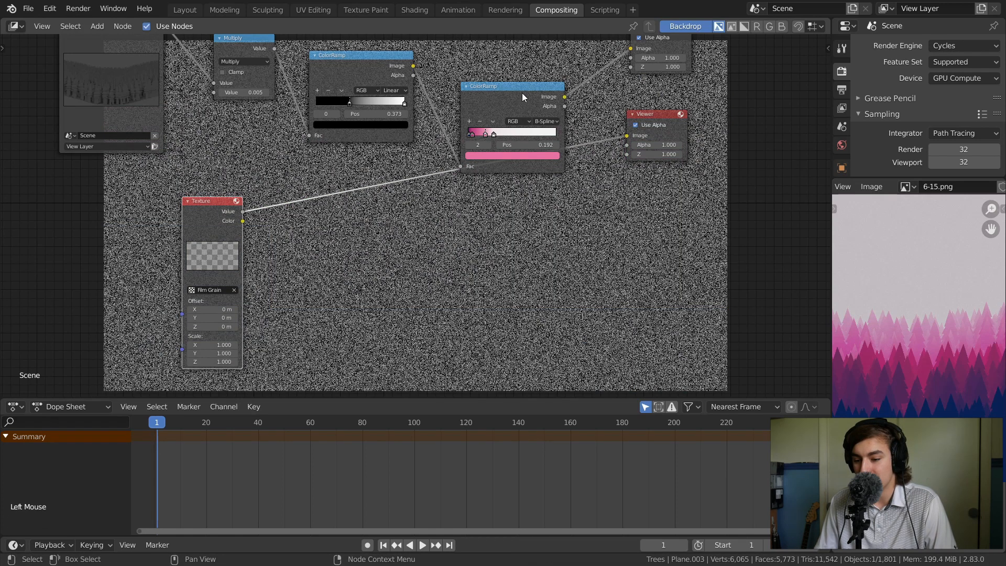
pyautogui.moveTo(514, 81); pyautogui.dragTo(487, 38)
pyautogui.moveTo(463, 149); pyautogui.dragTo(411, 122, button='middle')
pyautogui.hotkey('shift', 'a')
pyautogui.click(375, 189)
pyautogui.write('c')
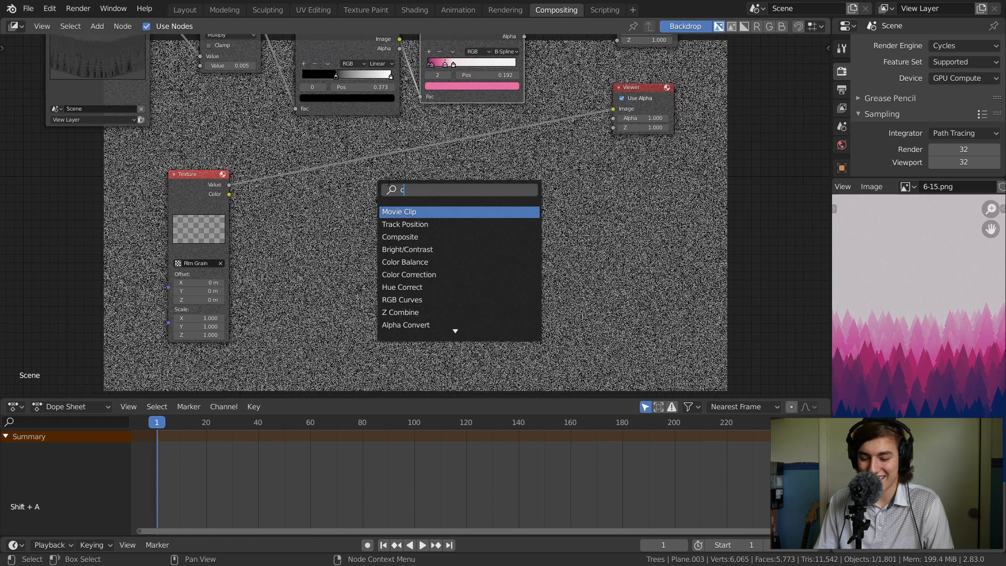
pyautogui.write('ol')
pyautogui.click(406, 236)
pyautogui.click(327, 190)
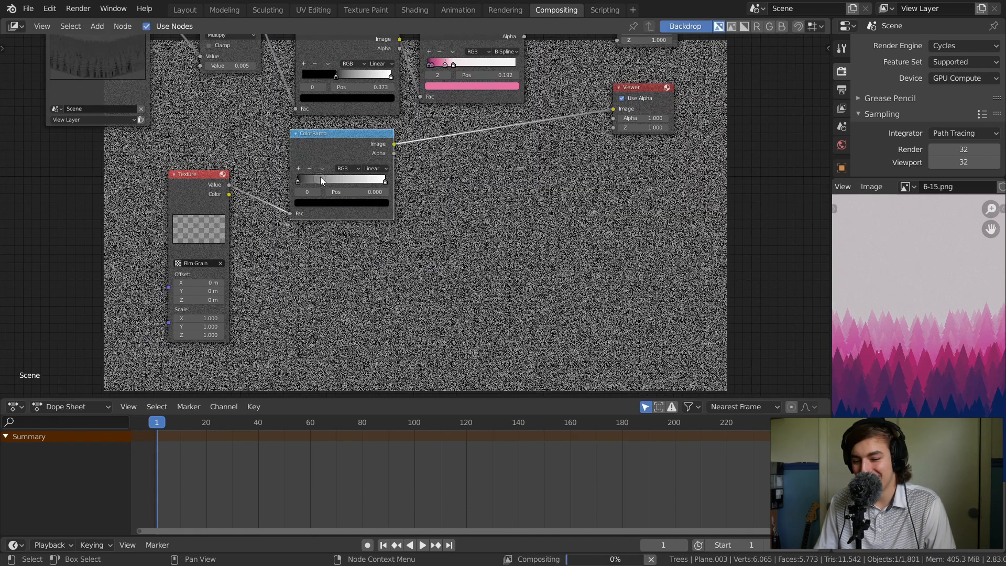
# - Lighten the grain ColorRamp's black stop to light grey and shift the node slightly lower
pyautogui.click(322, 203)
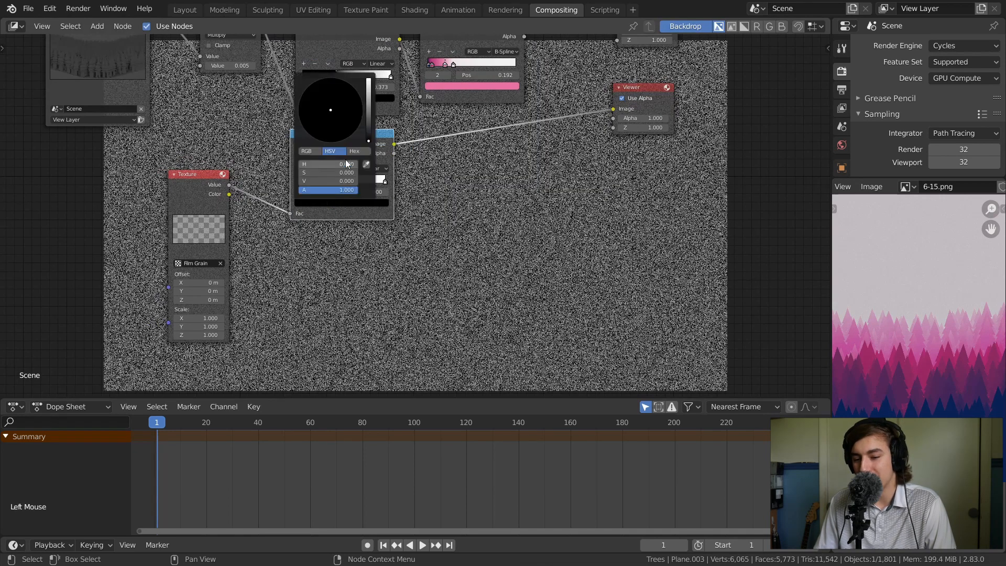
pyautogui.click(371, 95)
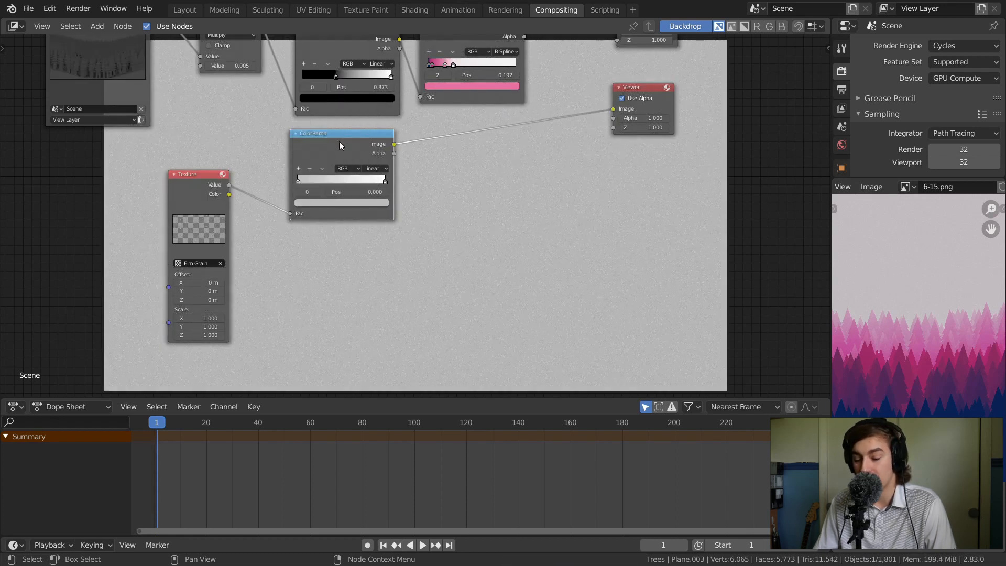
pyautogui.moveTo(338, 140); pyautogui.dragTo(352, 164)
# - Move the Composite and Viewer nodes farther right and insert a Mix node into the link between the pink depth ColorRamp and Composite
pyautogui.moveTo(492, 124); pyautogui.dragTo(379, 214, button='middle')
pyautogui.click(564, 104)
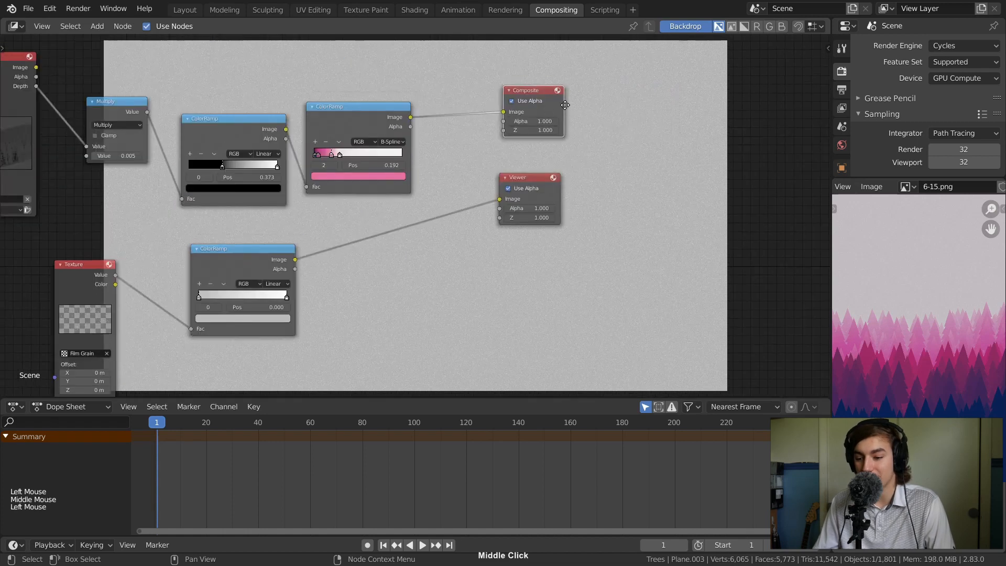
pyautogui.moveTo(564, 105); pyautogui.dragTo(639, 94)
pyautogui.moveTo(544, 198); pyautogui.dragTo(633, 160)
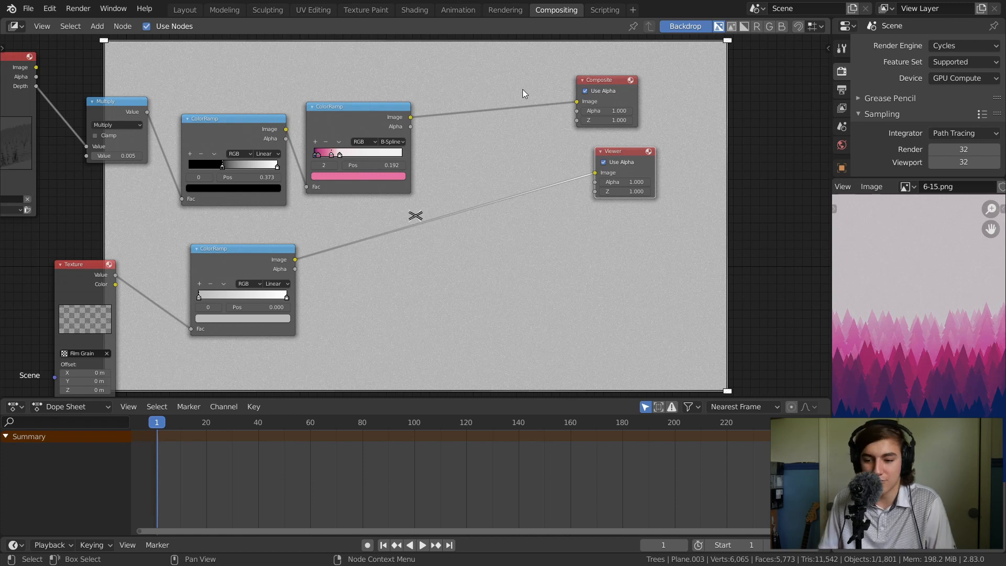
pyautogui.hotkey('shift', 'a')
pyautogui.click(510, 164)
pyautogui.write('mix')
pyautogui.press('Return')
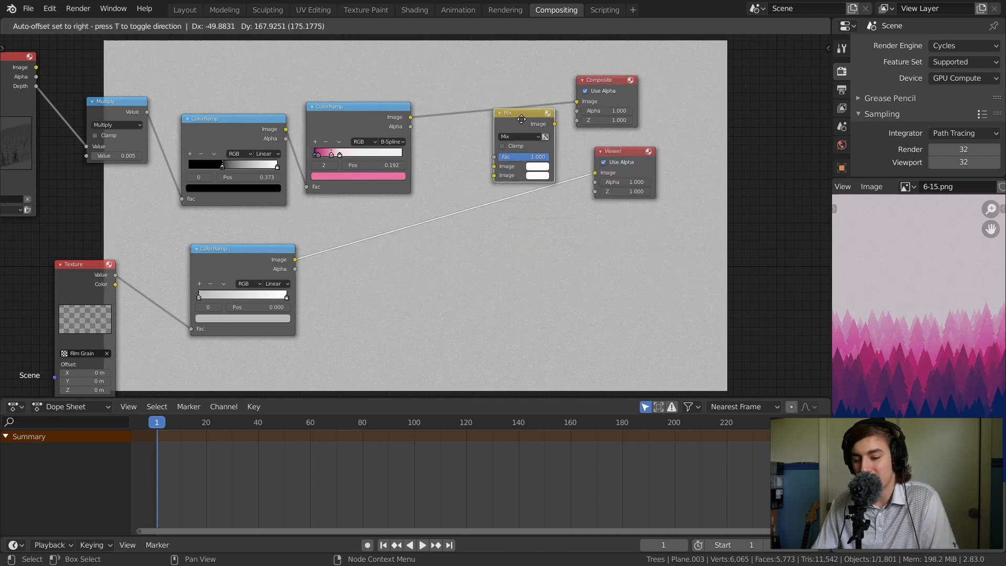
pyautogui.click(511, 106)
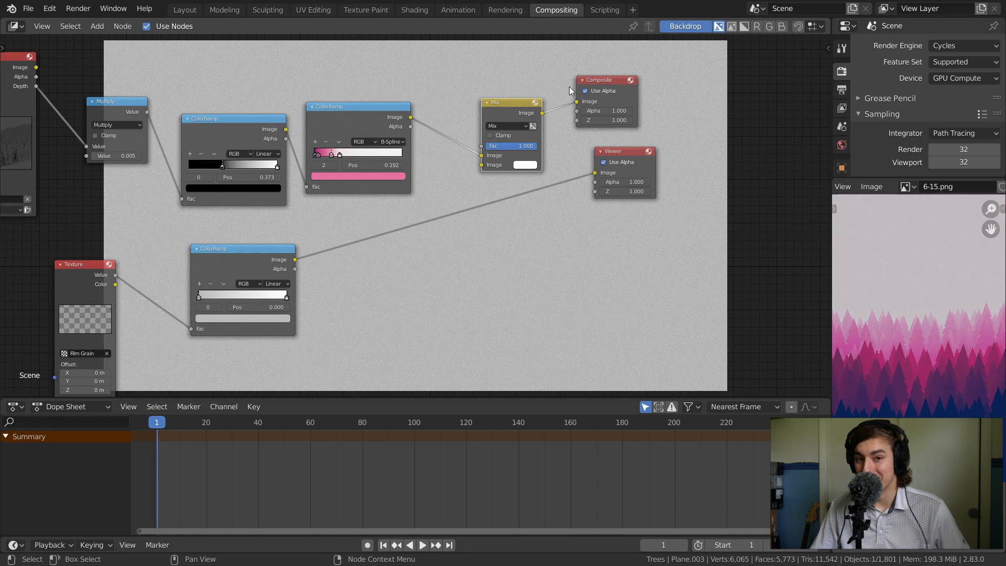
# - Connect the grain ColorRamp's Image to the Mix node's second Image input, link Mix to the Viewer, and move Composite farther away
pyautogui.moveTo(296, 258); pyautogui.dragTo(482, 164)
pyautogui.moveTo(542, 113); pyautogui.dragTo(594, 172)
pyautogui.moveTo(624, 100); pyautogui.dragTo(682, 84)
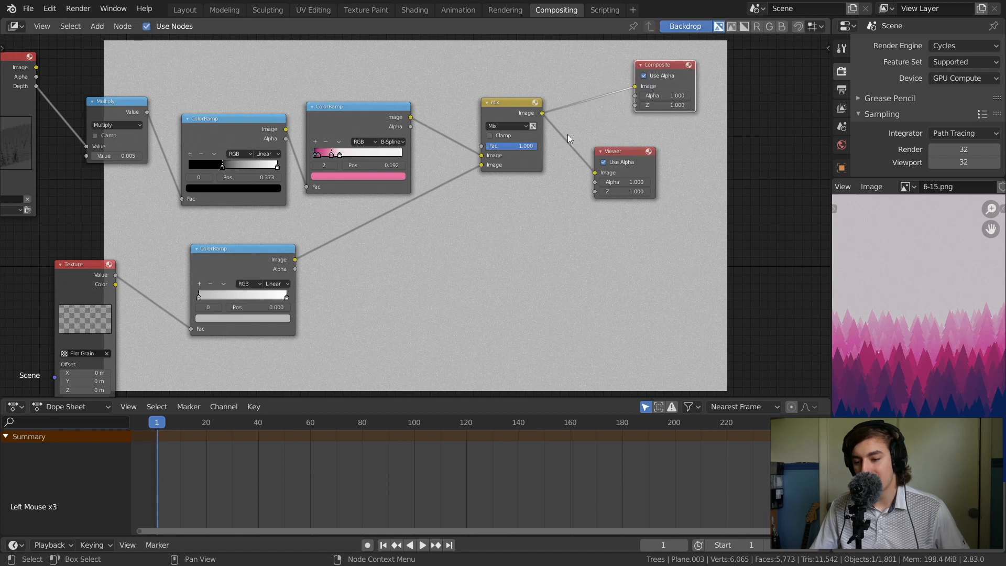
# - Change the Mix node's blending mode to Multiply
pyautogui.click(503, 126)
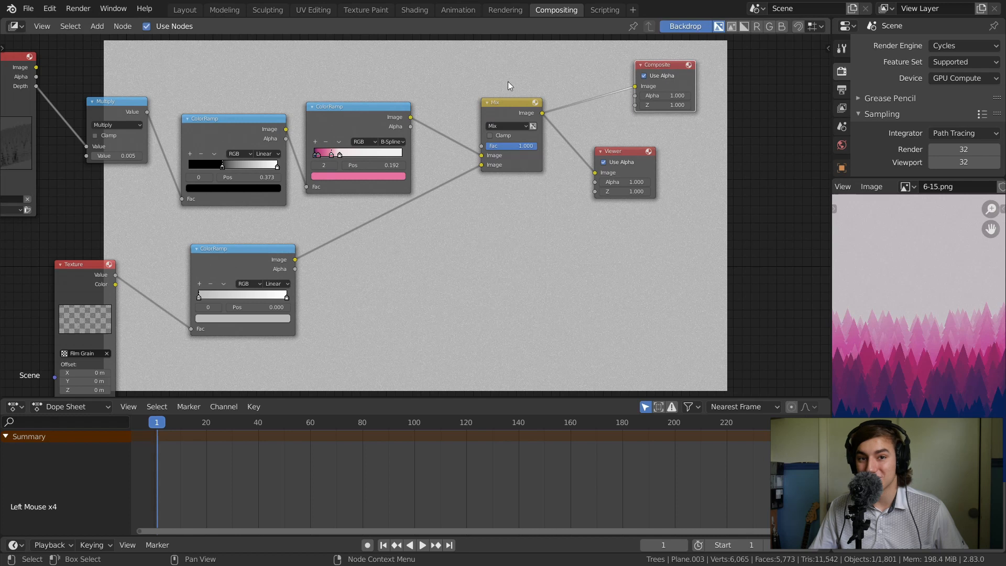
pyautogui.click(509, 127)
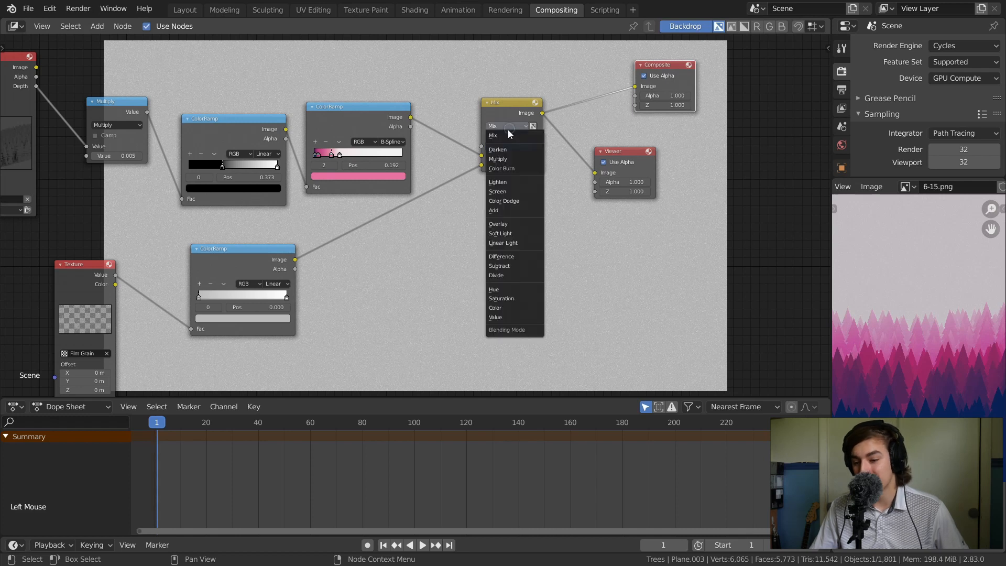
pyautogui.click(513, 158)
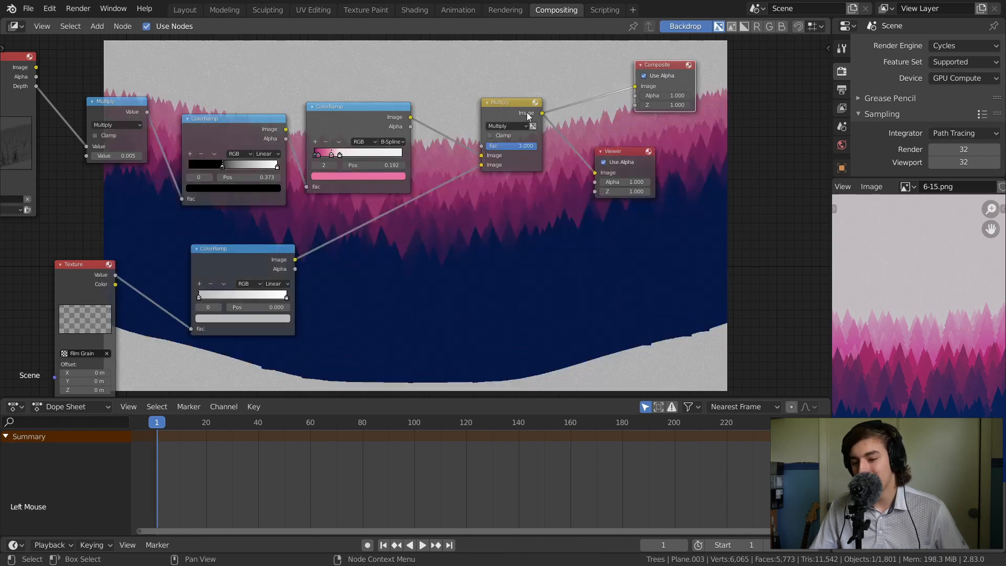
# - Adjust the strength of the film grain by setting the Multiply node's Fac to 0.547
pyautogui.moveTo(520, 109); pyautogui.dragTo(448, 67, button='middle')
pyautogui.moveTo(447, 70); pyautogui.dragTo(446, 72, button='middle')
pyautogui.keyDown('ctrl'); pyautogui.moveTo(437, 133); pyautogui.dragTo(445, 63, button='middle'); pyautogui.keyUp('ctrl')
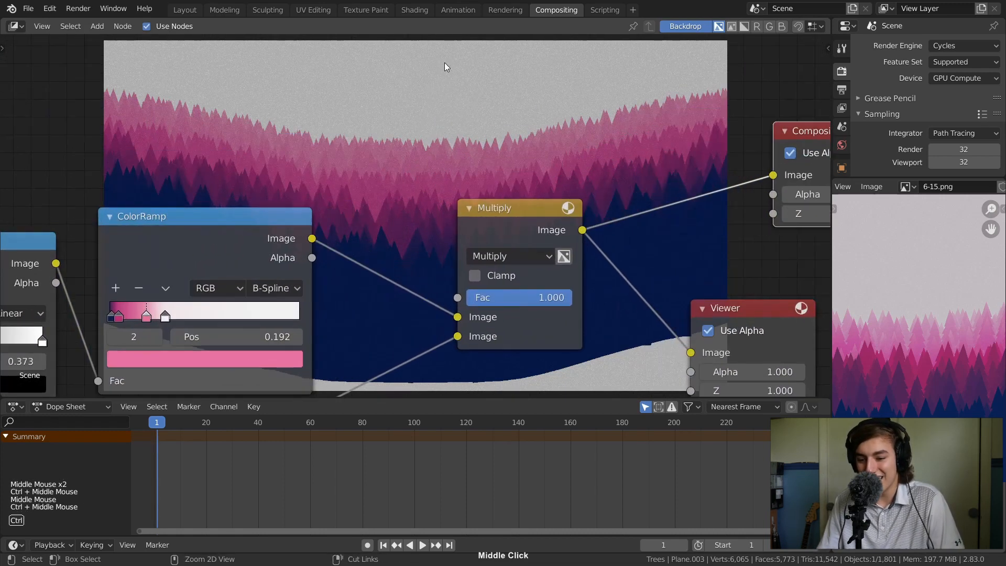
pyautogui.moveTo(553, 298); pyautogui.dragTo(426, 301)
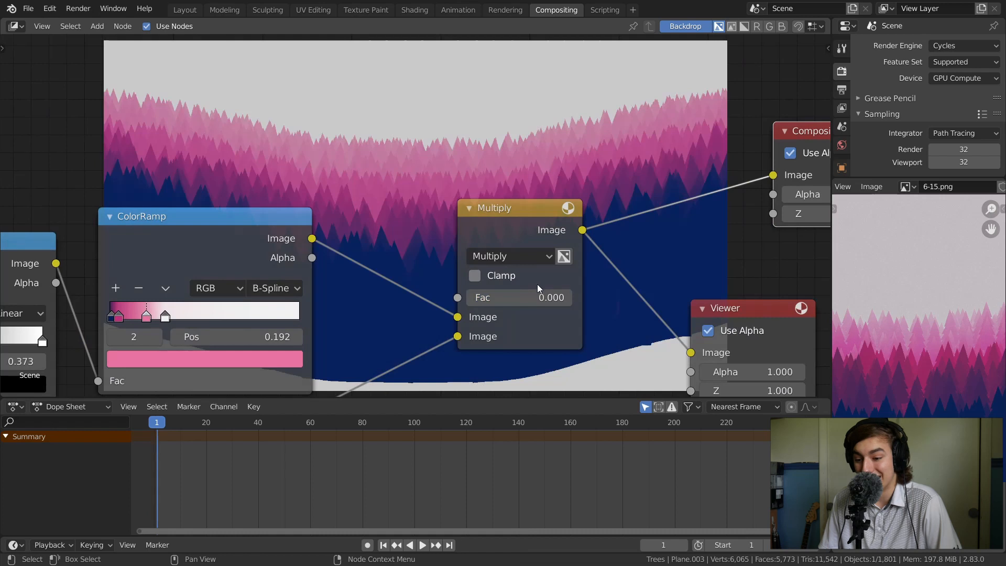
pyautogui.moveTo(504, 304); pyautogui.dragTo(533, 296)
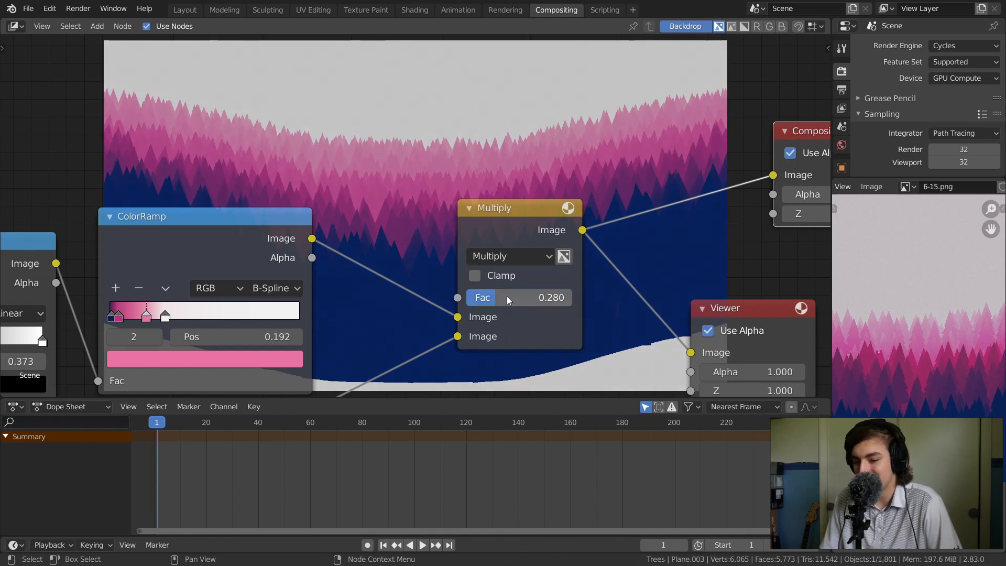
pyautogui.moveTo(507, 297); pyautogui.dragTo(527, 296)
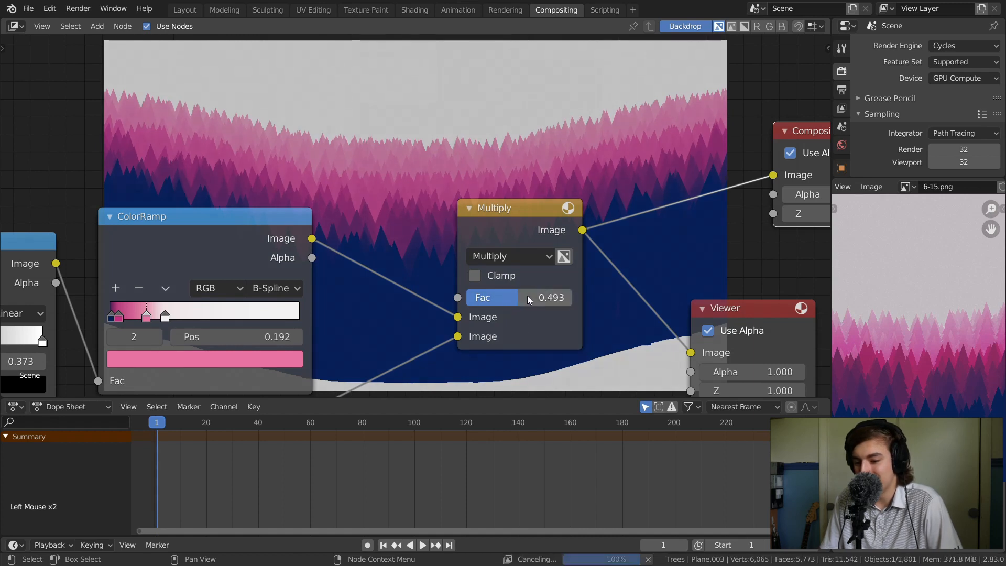
pyautogui.moveTo(514, 297); pyautogui.dragTo(526, 301)
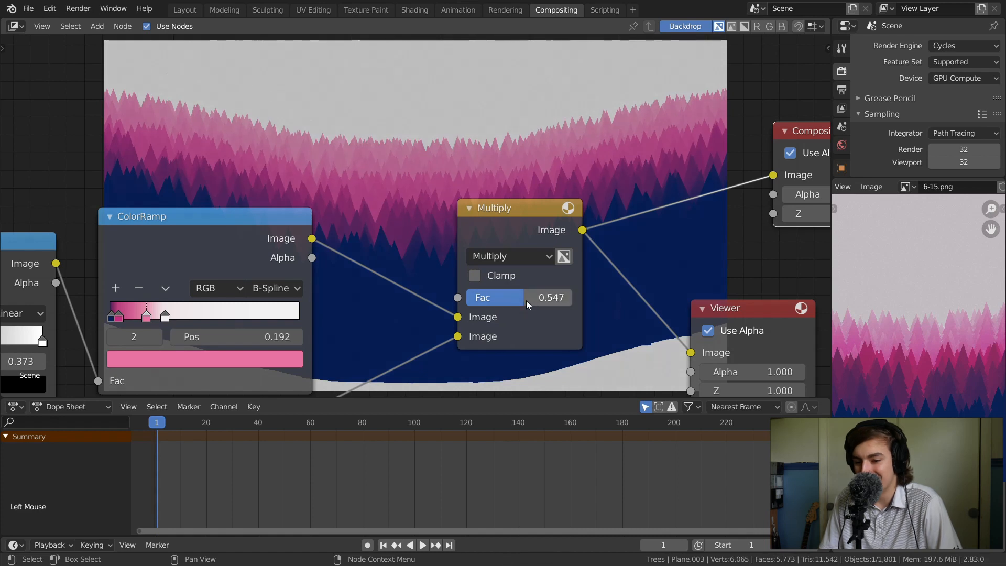
# - Switch to the Blender Render window, examine the composited forest and its film grain up close, and minimize the window
pyautogui.hotkey('alt', 'Tab')
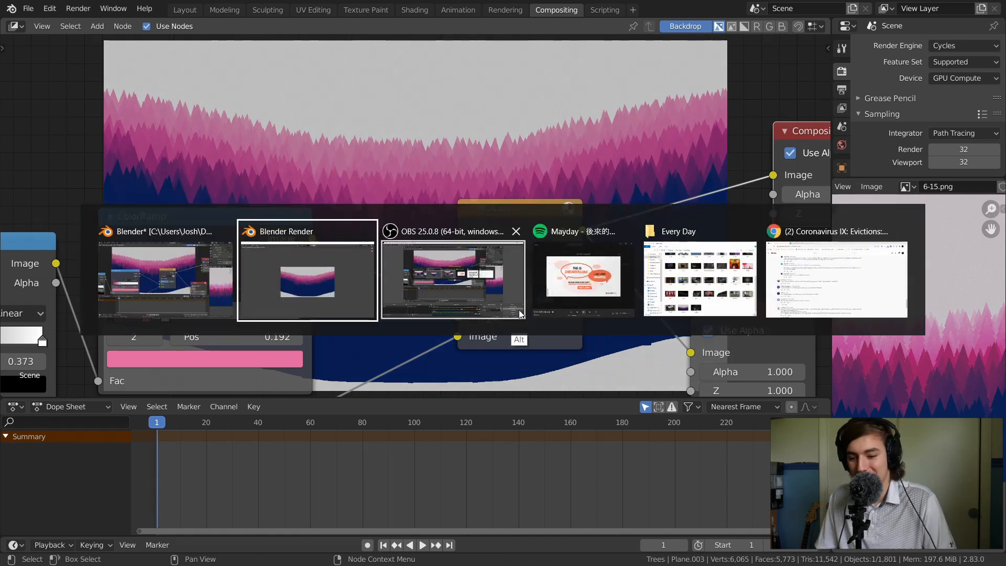
pyautogui.keyDown('ctrl'); pyautogui.moveTo(491, 262); pyautogui.dragTo(527, 46, button='middle'); pyautogui.keyUp('ctrl')
pyautogui.keyDown('ctrl'); pyautogui.moveTo(458, 116); pyautogui.dragTo(469, 215, button='middle'); pyautogui.keyUp('ctrl')
pyautogui.keyDown('ctrl'); pyautogui.moveTo(471, 209); pyautogui.dragTo(479, 103, button='middle'); pyautogui.keyUp('ctrl')
pyautogui.moveTo(489, 140); pyautogui.dragTo(536, 104, button='middle')
pyautogui.scroll(1, 481, 160)
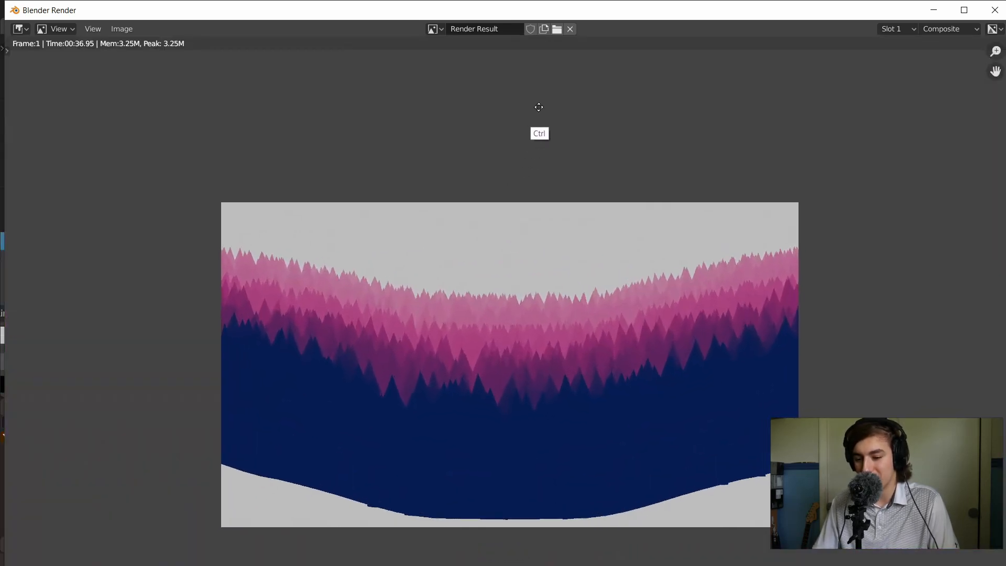
pyautogui.keyDown('ctrl'); pyautogui.moveTo(503, 193); pyautogui.dragTo(496, 140, button='middle'); pyautogui.keyUp('ctrl')
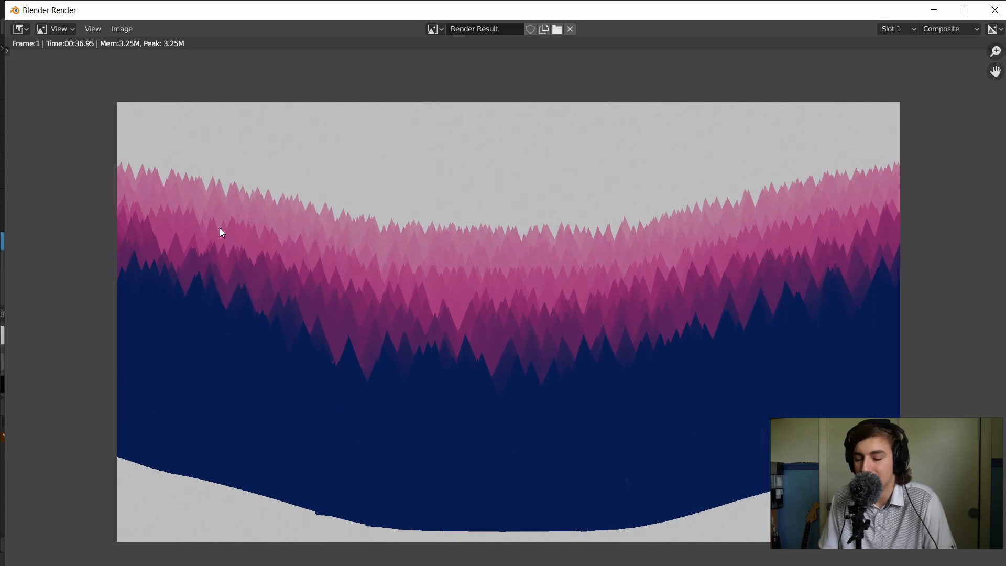
pyautogui.click(936, 13)
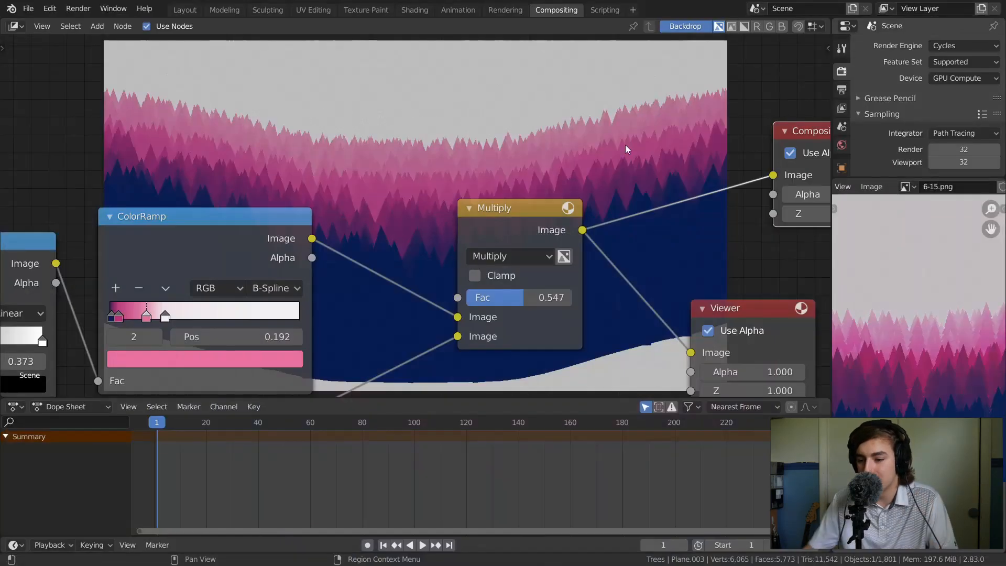
# - Shift the output nodes right, insert a Hue Saturation Value node after Multiply, and feed its output to both Composite and Viewer
pyautogui.moveTo(507, 225); pyautogui.dragTo(408, 206, button='middle')
pyautogui.moveTo(512, 185); pyautogui.dragTo(603, 174)
pyautogui.moveTo(500, 262); pyautogui.dragTo(691, 218)
pyautogui.hotkey('shift', 'a')
pyautogui.moveTo(442, 159)
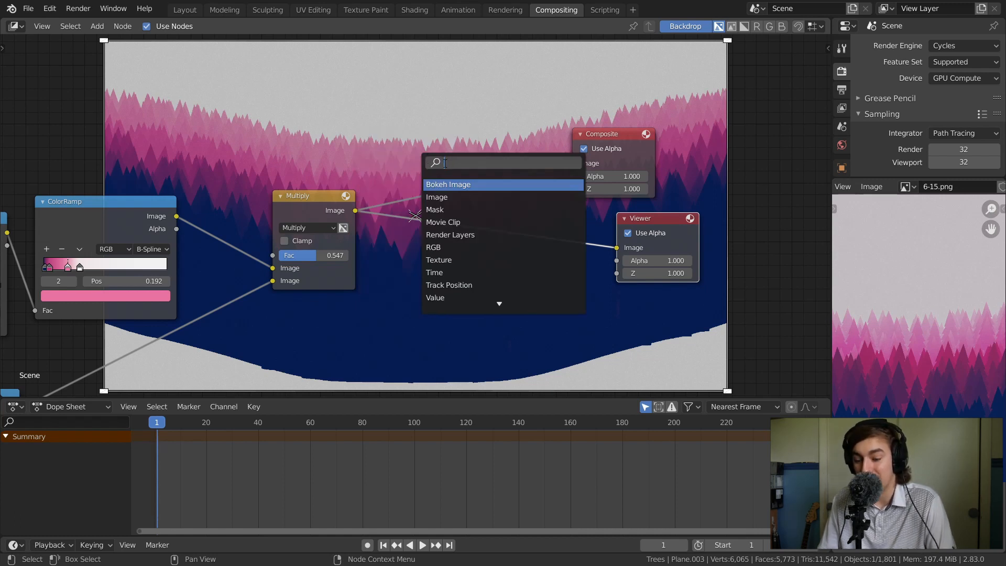
pyautogui.write('sa')
pyautogui.click(463, 184)
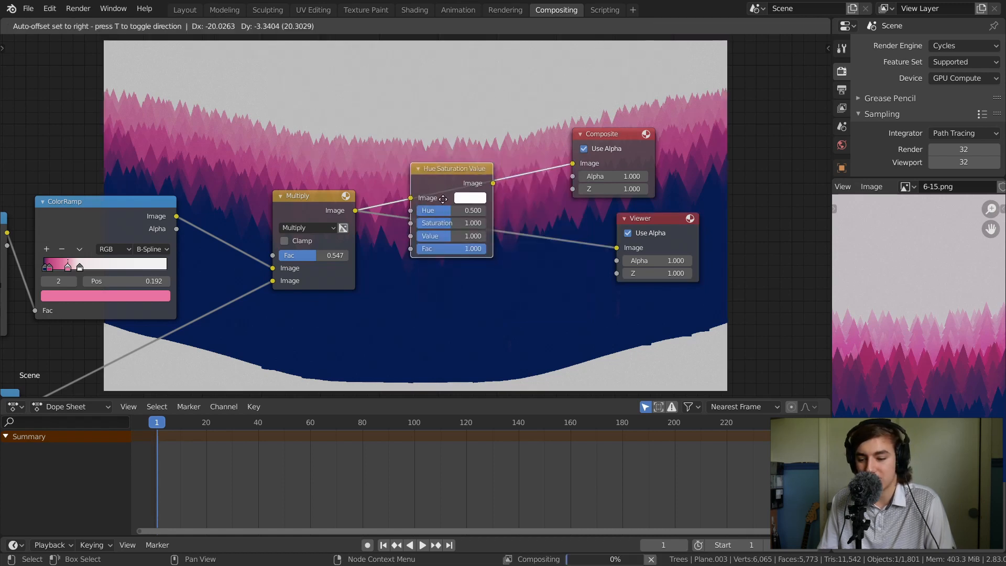
pyautogui.click(497, 222)
pyautogui.moveTo(486, 225); pyautogui.dragTo(572, 163)
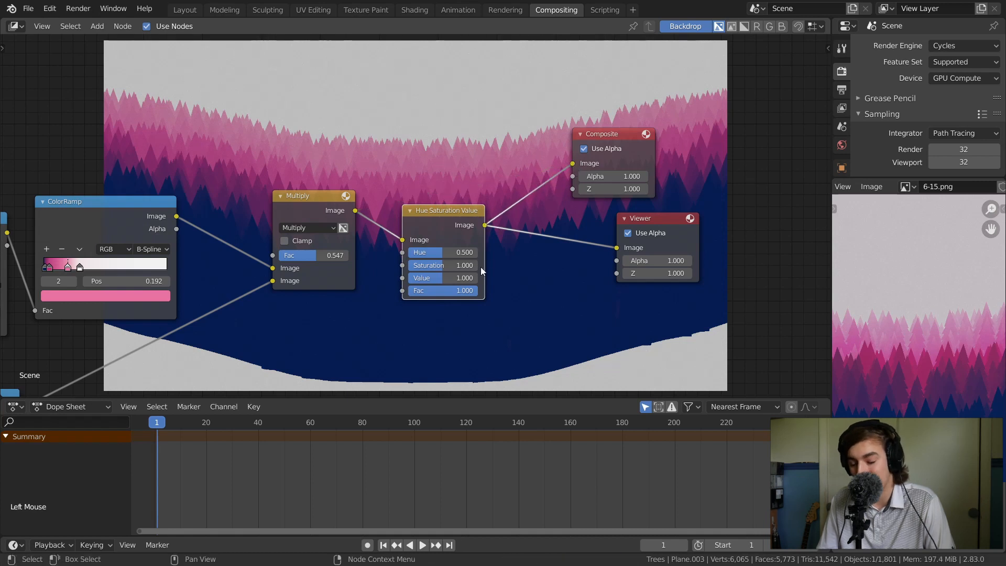
# - Try saturation values of 1.1 and 1.05 on the Hue Saturation Value node and settle on 1.07
pyautogui.moveTo(467, 202); pyautogui.dragTo(443, 178, button='middle')
pyautogui.keyDown('ctrl'); pyautogui.moveTo(424, 244); pyautogui.dragTo(448, 228, button='middle'); pyautogui.keyUp('ctrl')
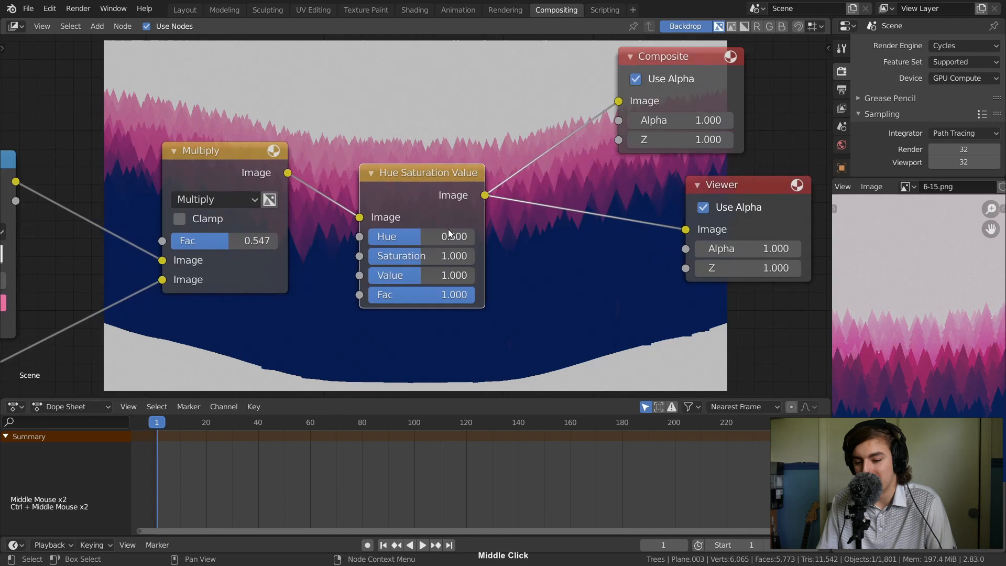
pyautogui.click(468, 257)
pyautogui.write('1')
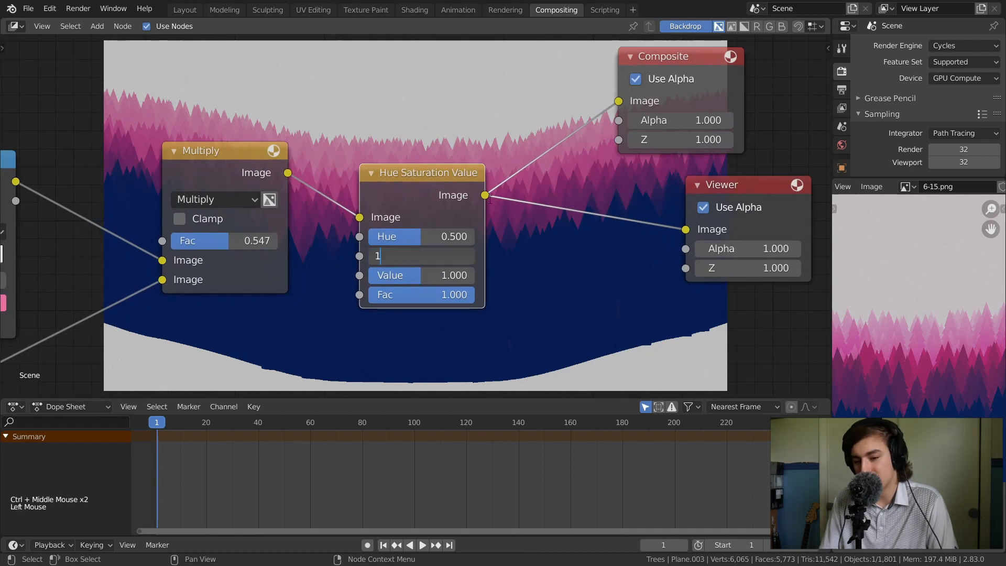
pyautogui.write('.1')
pyautogui.press('Return')
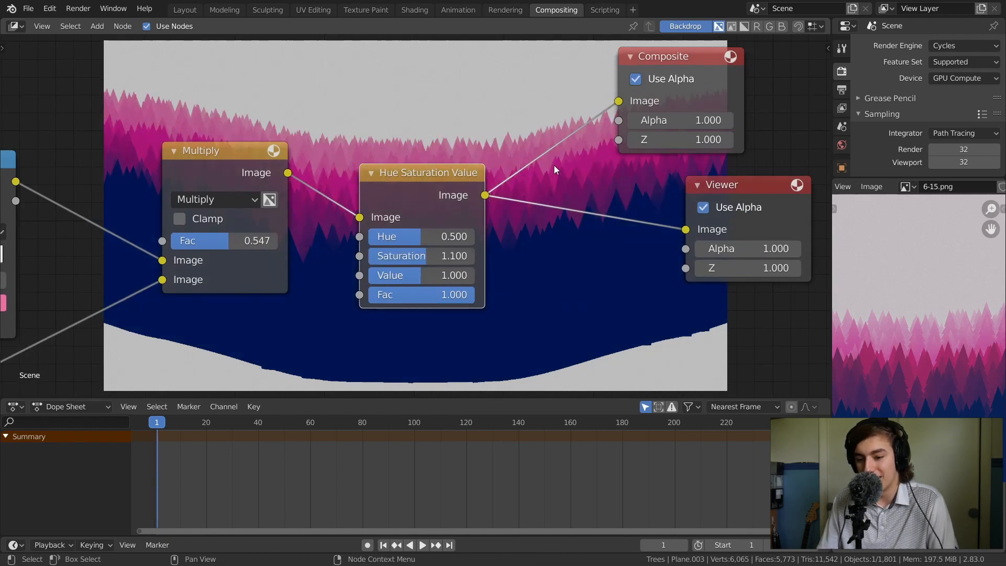
pyautogui.click(429, 254)
pyautogui.write('1.05')
pyautogui.press('Return')
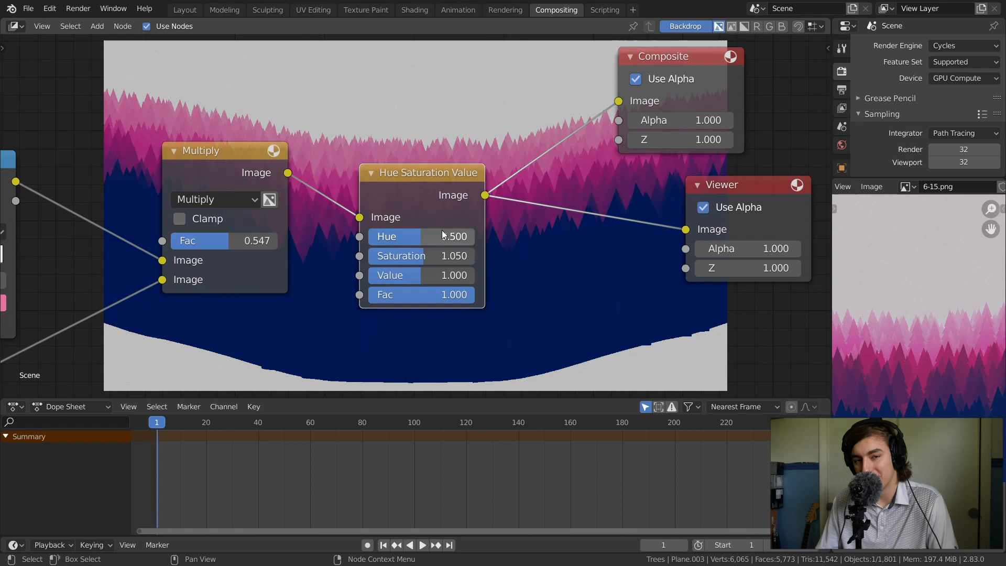
pyautogui.click(455, 256)
pyautogui.write('1.07')
pyautogui.press('Return')
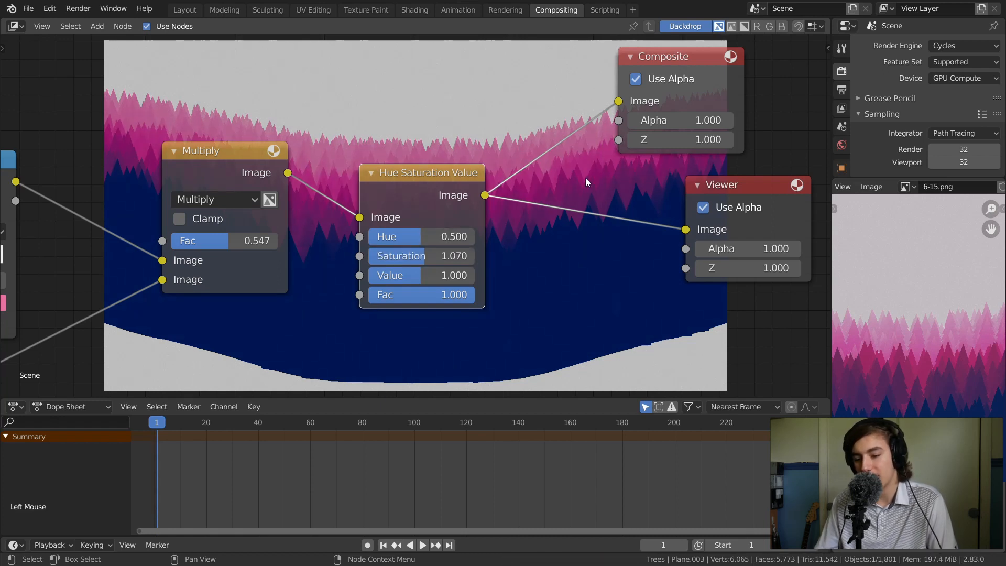
pyautogui.keyDown('shift'); pyautogui.moveTo(511, 230); pyautogui.dragTo(494, 248, button='middle'); pyautogui.keyUp('shift')
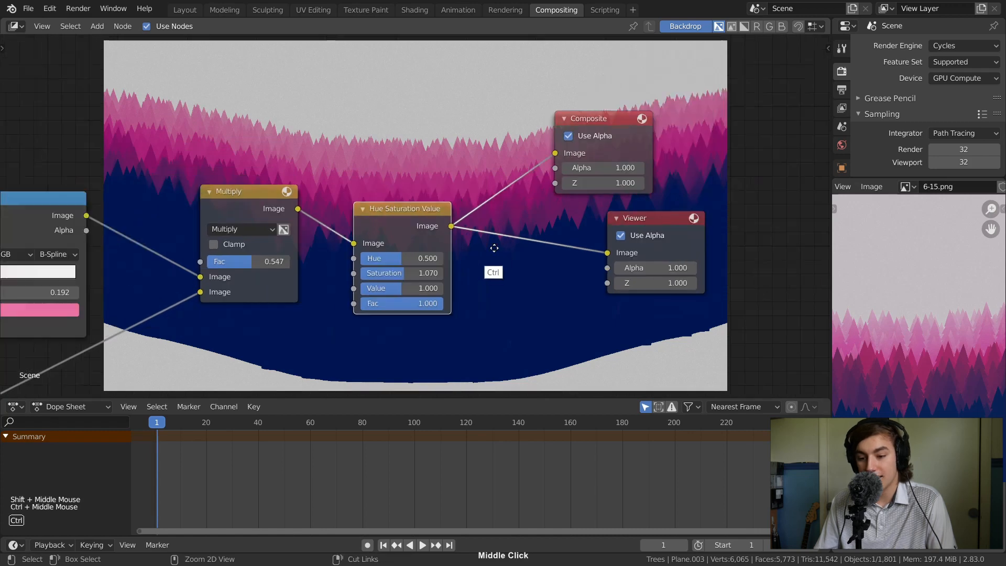
# - In the Layout workspace, select the middle tree-covered plane and set its particle emission seed to 9 while viewing through the camera
pyautogui.click(182, 11)
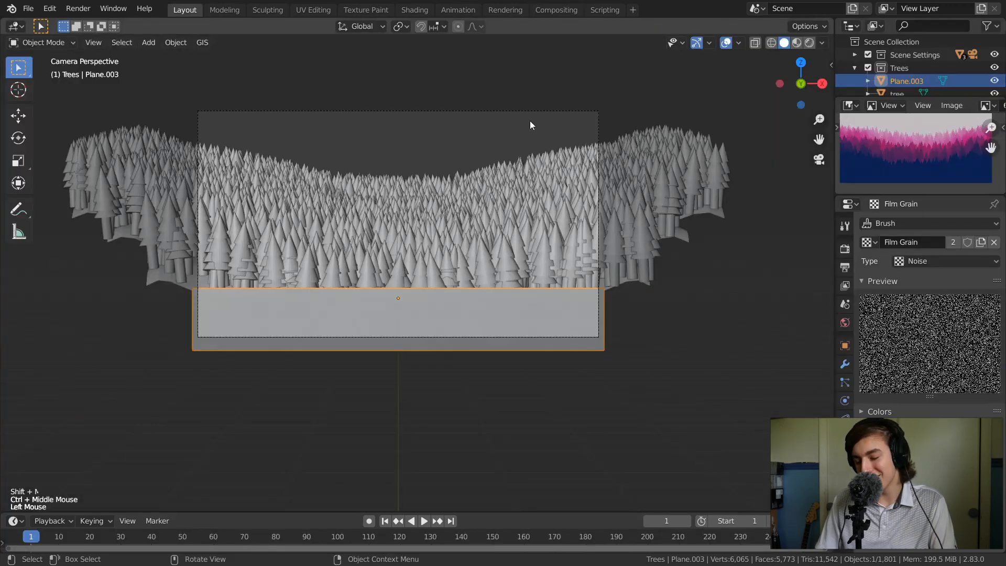
pyautogui.moveTo(435, 203); pyautogui.dragTo(471, 147, button='middle')
pyautogui.click(423, 175)
pyautogui.click(354, 196)
pyautogui.press('KP_0')
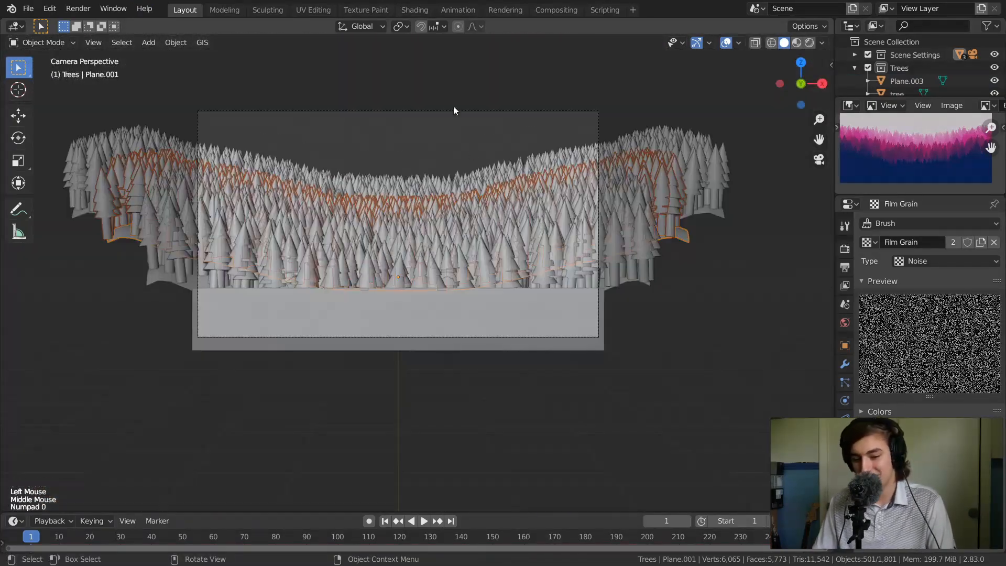
pyautogui.keyDown('ctrl'); pyautogui.moveTo(352, 134); pyautogui.dragTo(501, 124, button='middle'); pyautogui.keyUp('ctrl')
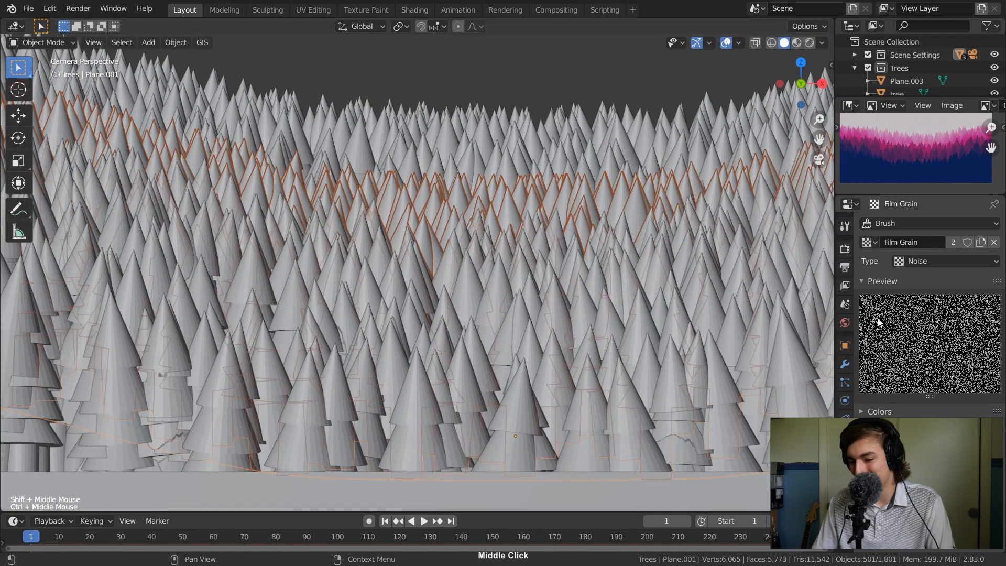
pyautogui.click(844, 383)
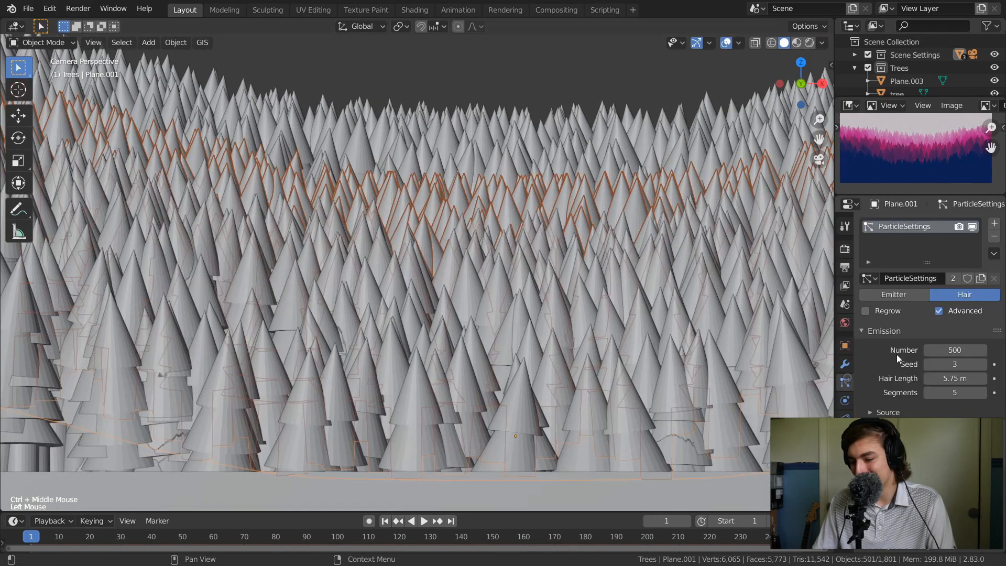
pyautogui.click(983, 364)
pyautogui.click(982, 364)
pyautogui.click(994, 364)
pyautogui.click(994, 364)
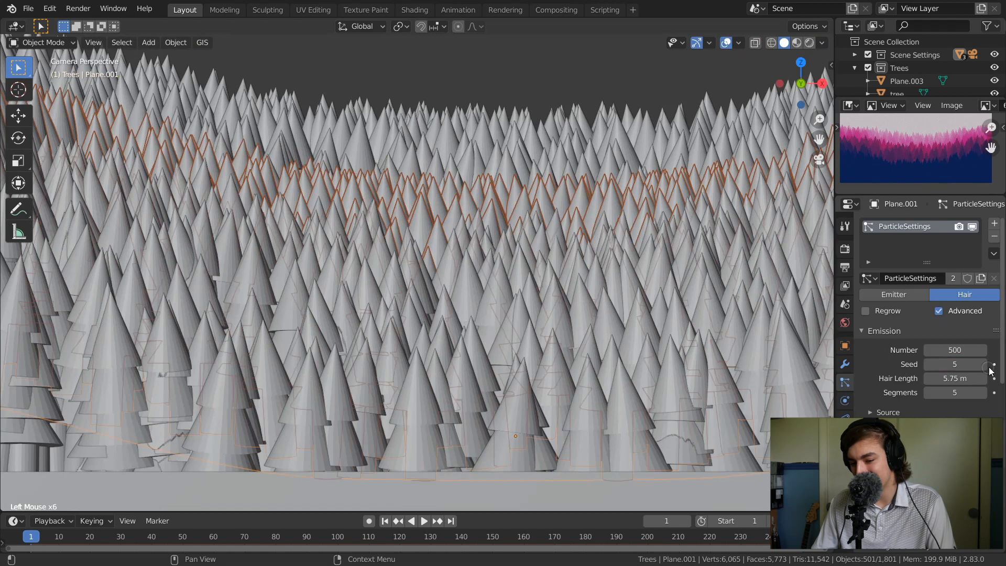
pyautogui.click(983, 364)
pyautogui.click(982, 364)
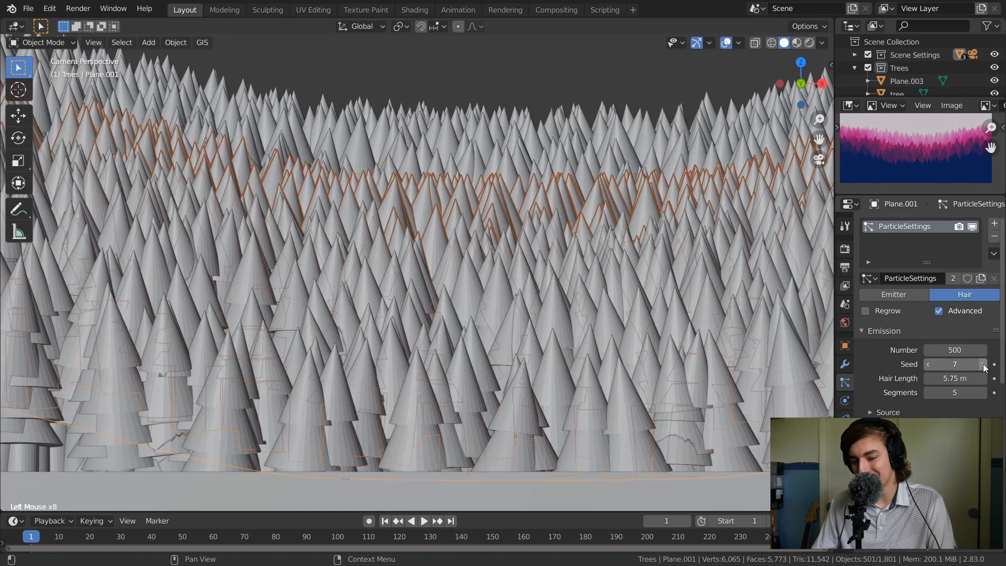
pyautogui.click(982, 364)
pyautogui.click(983, 364)
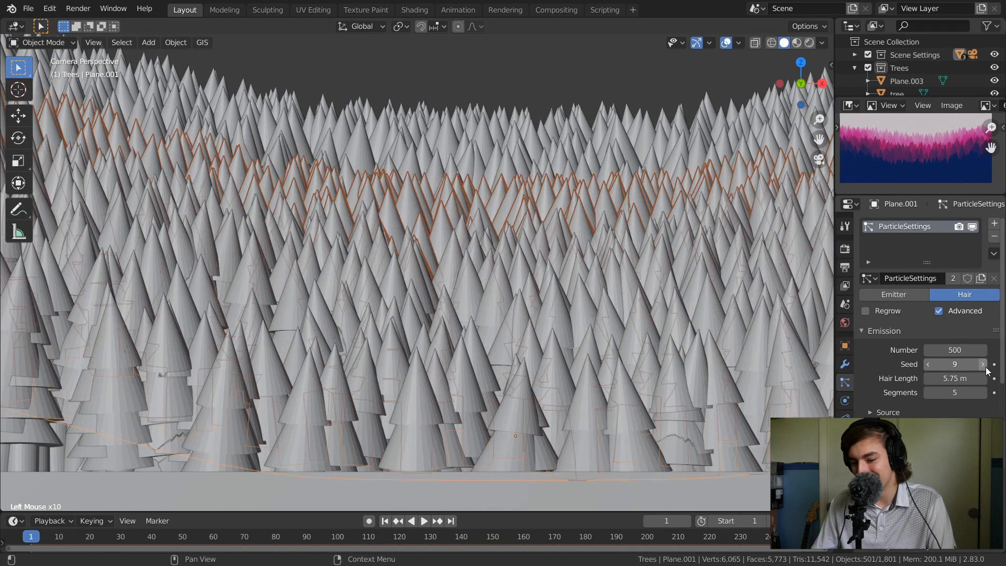
# - Render the updated forest scene from the camera
pyautogui.keyDown('ctrl'); pyautogui.moveTo(442, 151); pyautogui.dragTo(544, 152, button='middle'); pyautogui.keyUp('ctrl')
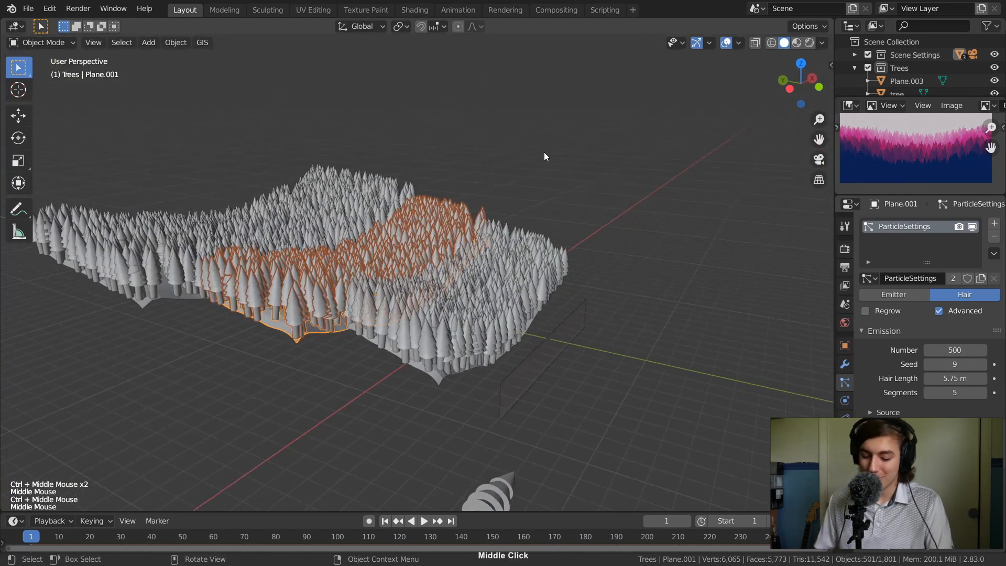
pyautogui.press('F12')
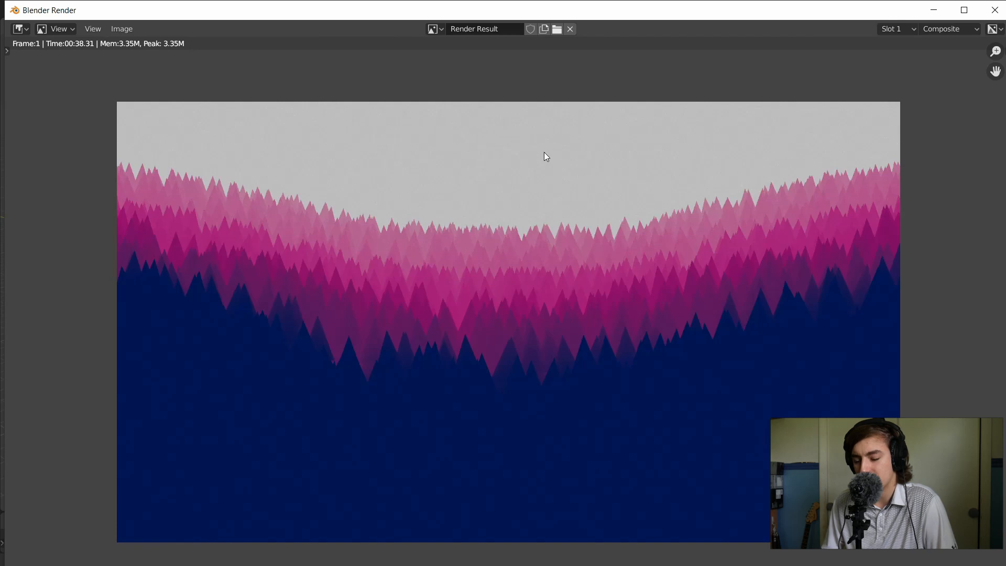
# - From the camera view, raise the camera along Z to about 3.61 m
pyautogui.hotkey('alt', 'Tab')
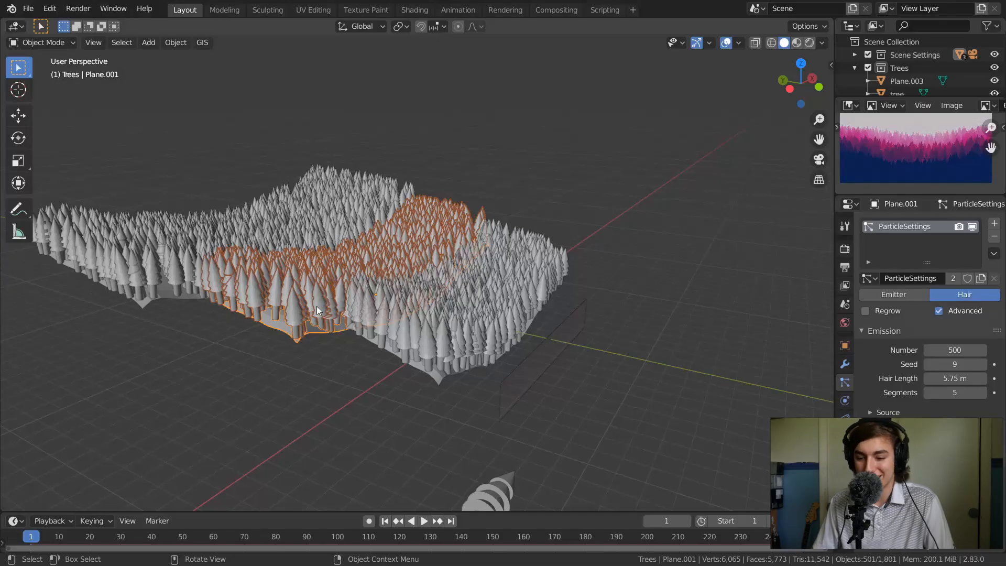
pyautogui.press('KP_0')
pyautogui.click(571, 188)
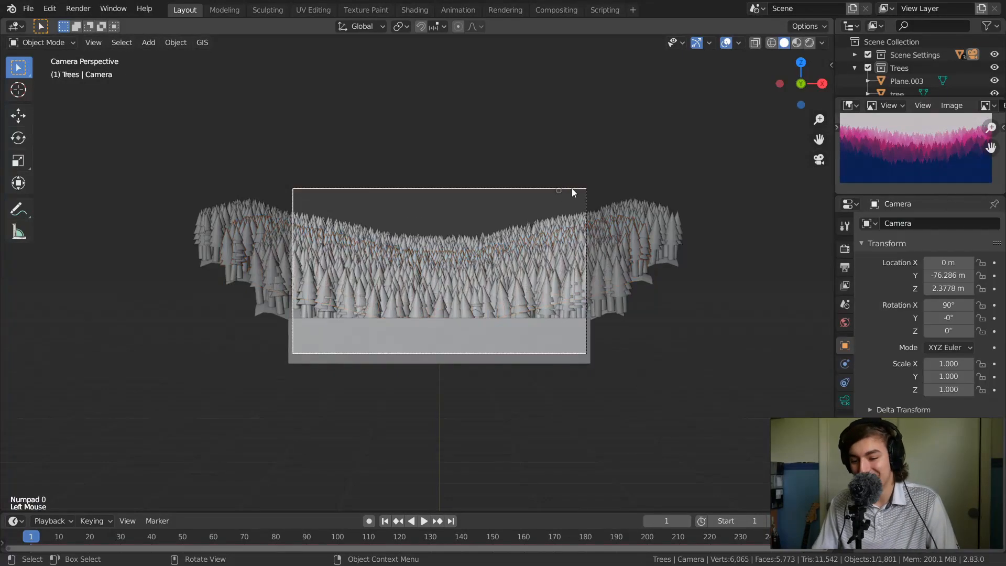
pyautogui.press('g')
pyautogui.press('z')
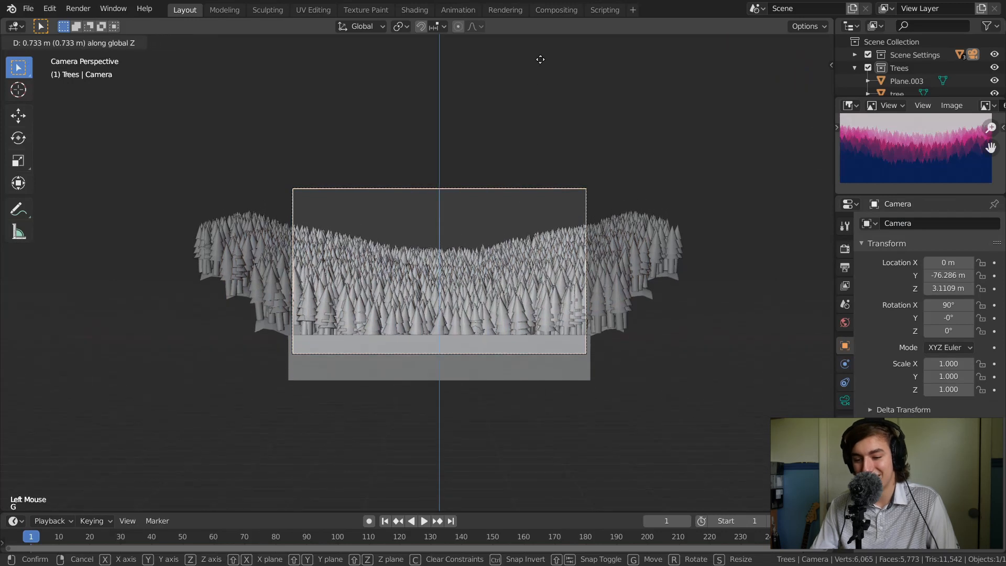
pyautogui.click(519, 164)
pyautogui.press('g')
pyautogui.press('z')
pyautogui.click(522, 225)
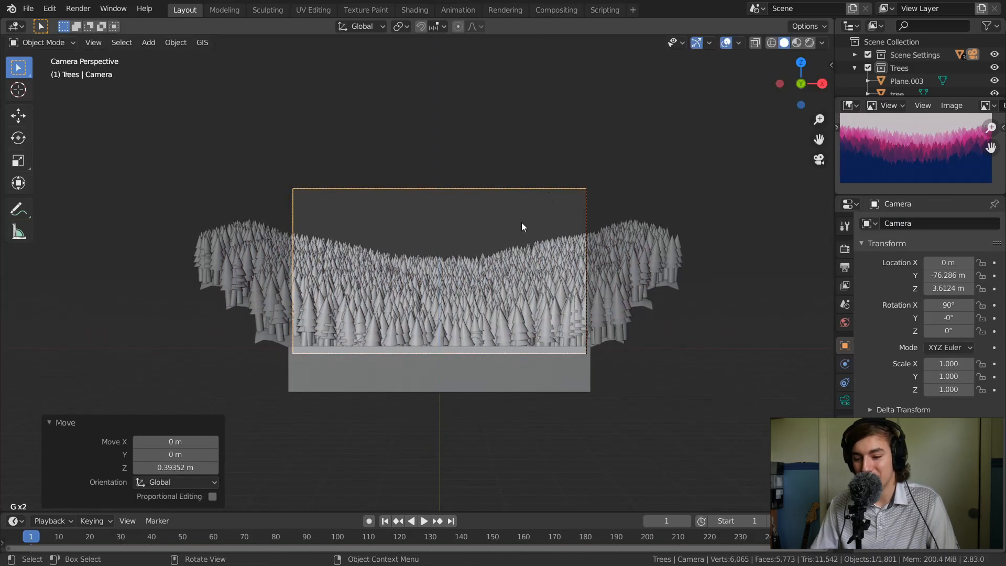
# - Lower the camera slightly along Z to about 3.45 m and render the scene
pyautogui.press('g')
pyautogui.press('z')
pyautogui.click(562, 190)
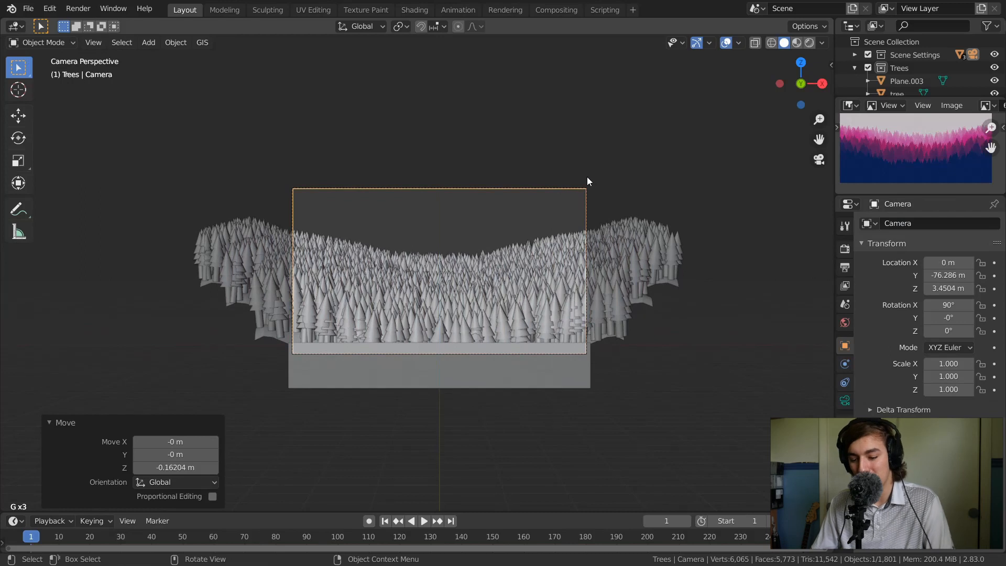
pyautogui.press('F12')
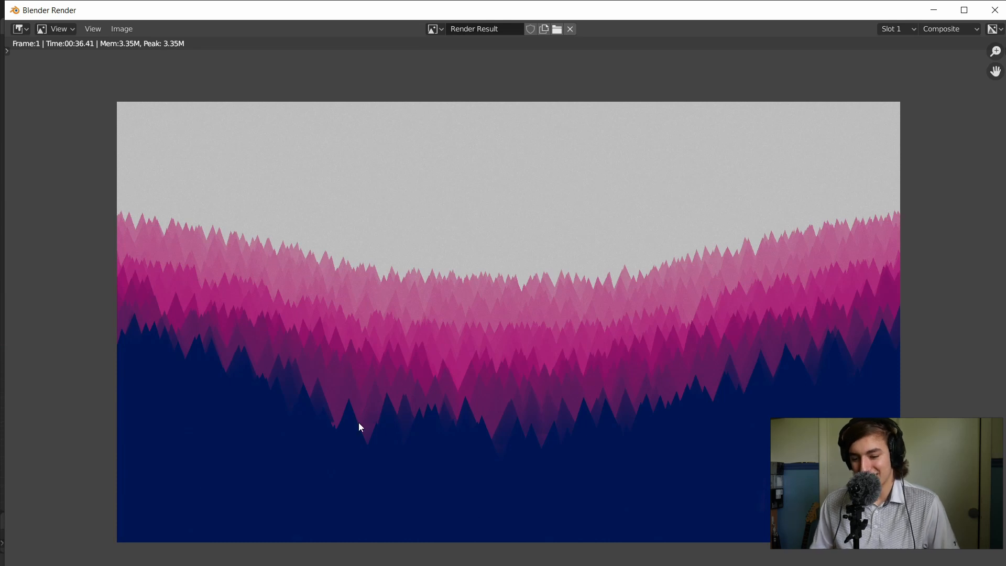
pyautogui.press('Escape')
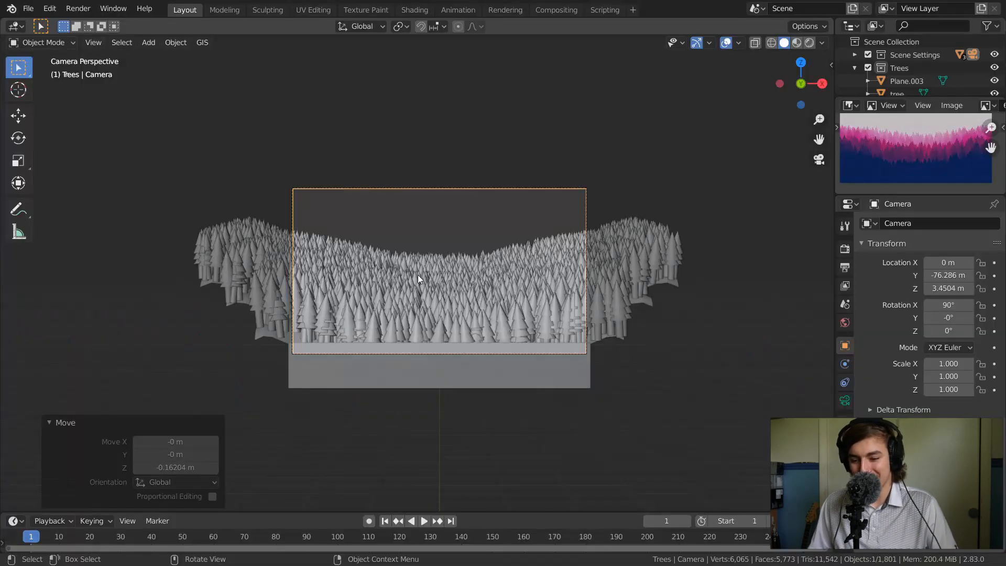
# - Set the particle emission seed of the tree-covered plane nearest the camera to 6 and render the scene again
pyautogui.click(564, 313)
pyautogui.moveTo(564, 313); pyautogui.dragTo(490, 212, button='middle')
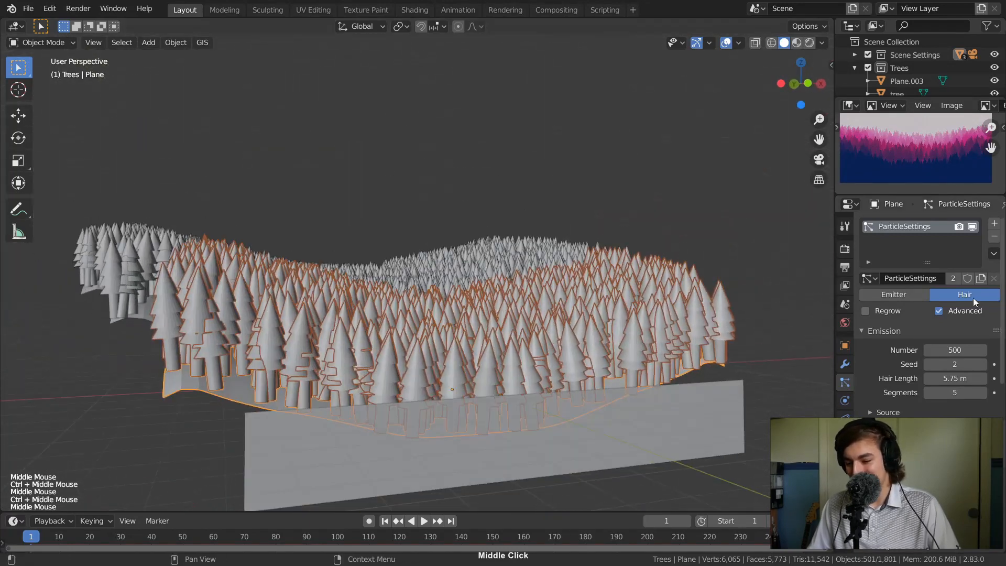
pyautogui.click(981, 364)
pyautogui.click(981, 364)
pyautogui.click(981, 364)
pyautogui.click(981, 364)
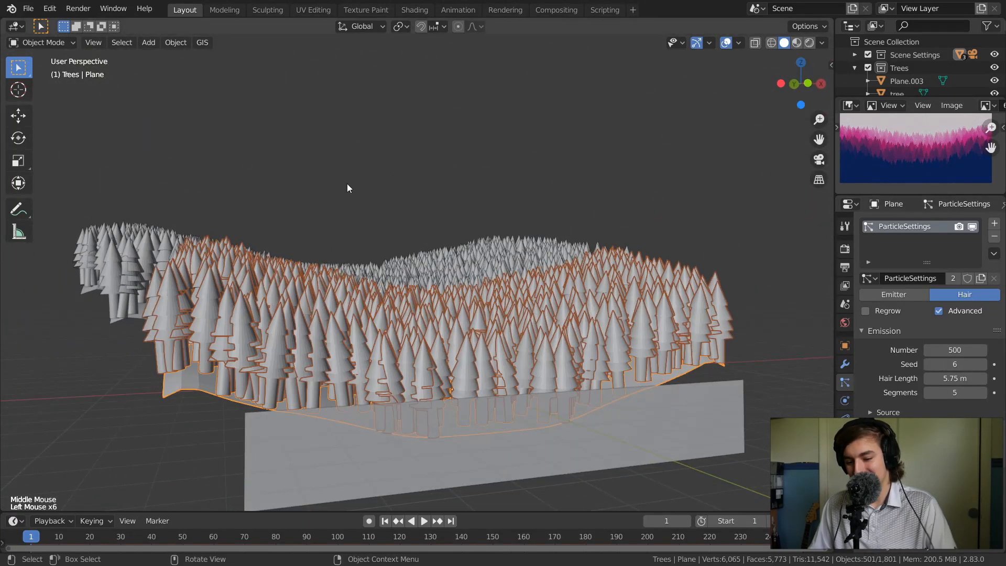
pyautogui.press('F12')
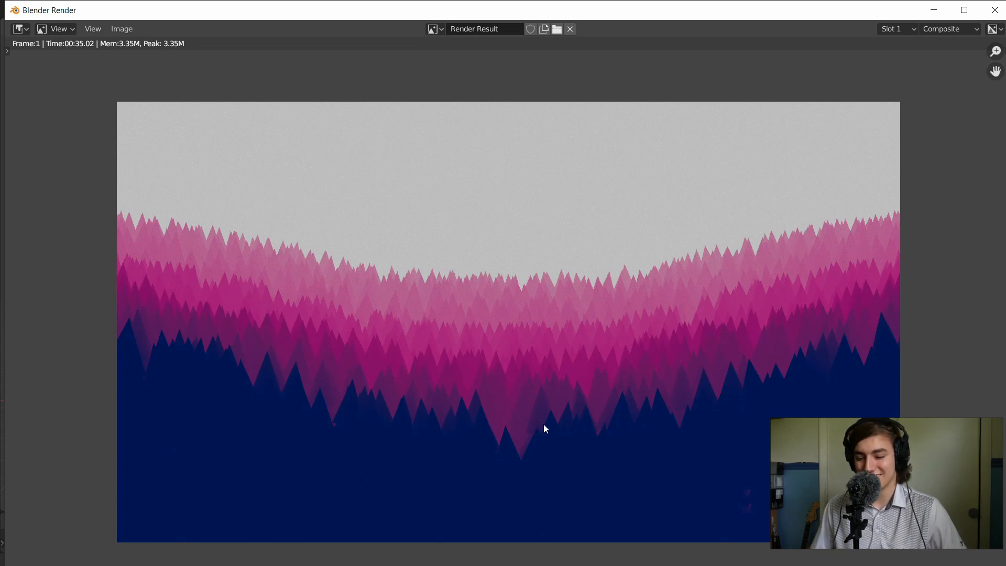
pyautogui.press('Escape')
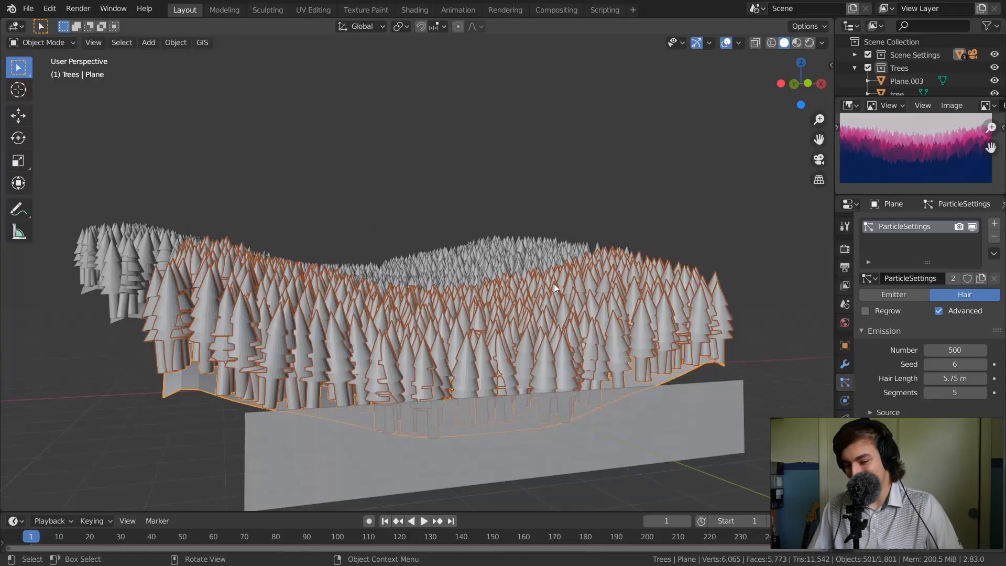
# - Set the scale randomness of the front plane's tree particles to 0.203
pyautogui.moveTo(606, 281); pyautogui.dragTo(658, 335, button='middle')
pyautogui.scroll(-7, 937, 211)
pyautogui.scroll(-5, 956, 335)
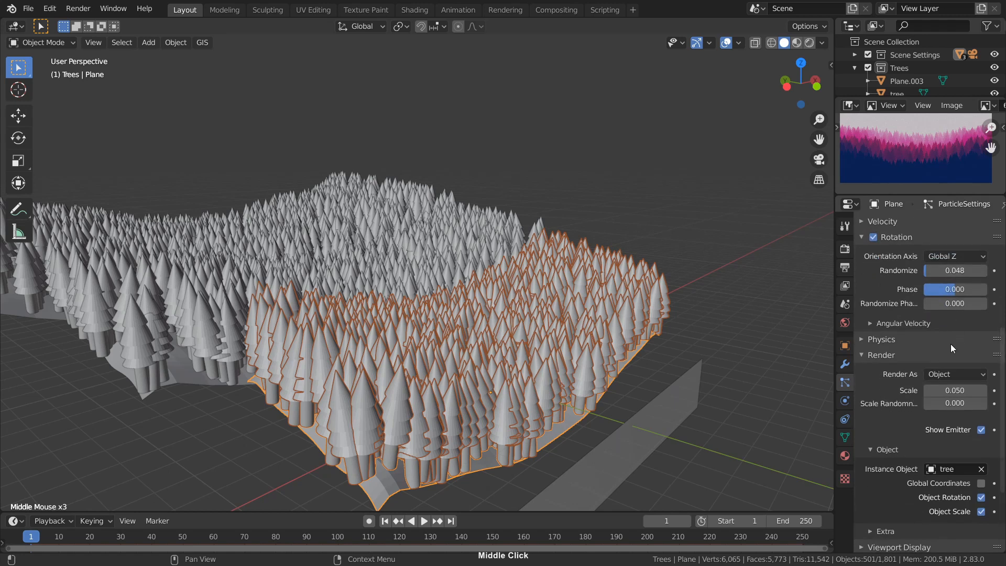
pyautogui.moveTo(958, 375)
pyautogui.mouseDown()
pyautogui.moveTo(973, 379)
pyautogui.moveTo(956, 357)
pyautogui.mouseUp()
pyautogui.hotkey('ctrl', 'z')
# - Increase the hair length of the front plane's particles to 6.13 m and render the forest
pyautogui.moveTo(932, 300); pyautogui.dragTo(930, 346, button='middle')
pyautogui.moveTo(928, 283); pyautogui.dragTo(924, 354, button='middle')
pyautogui.moveTo(925, 353); pyautogui.dragTo(975, 358)
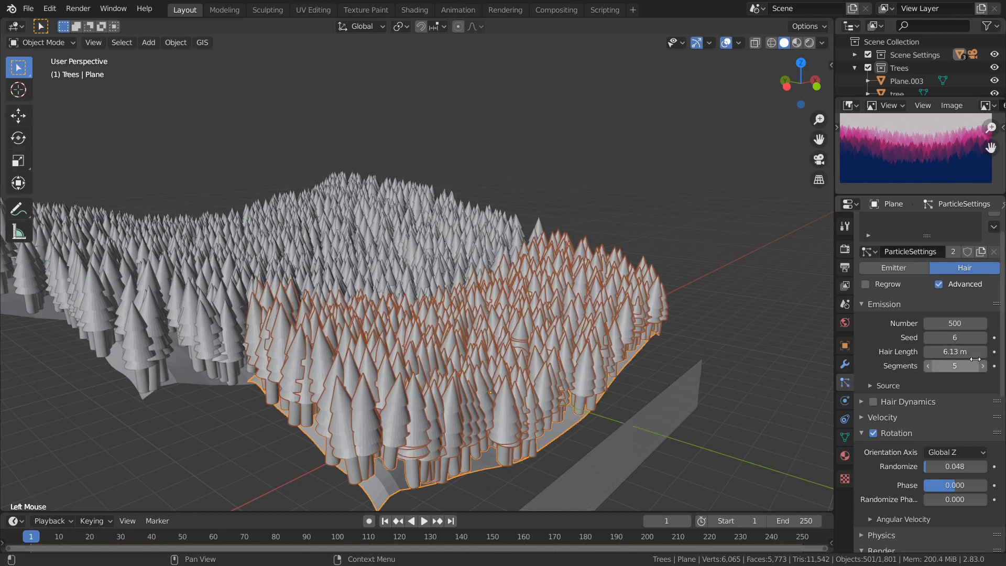
pyautogui.press('F12')
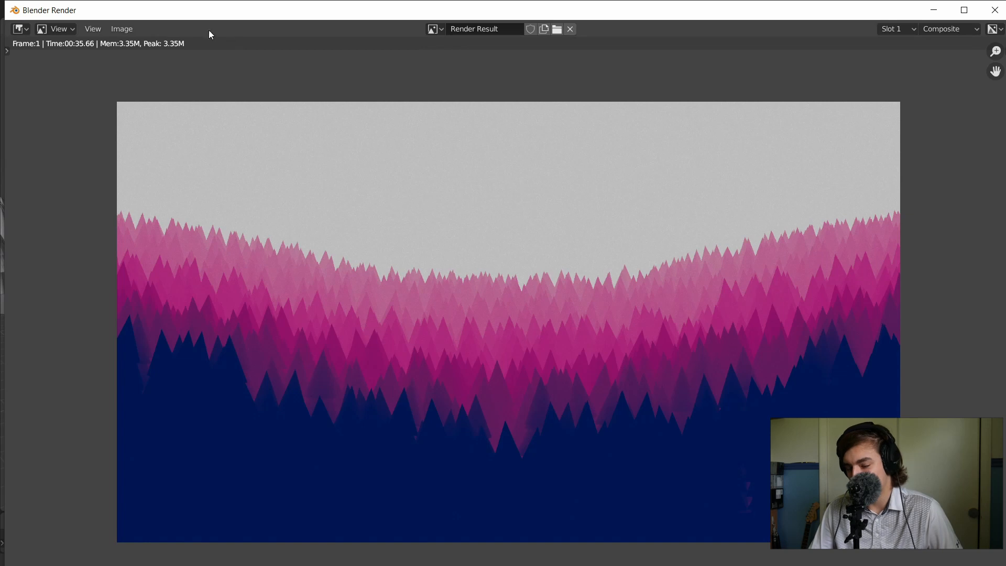
pyautogui.click(123, 30)
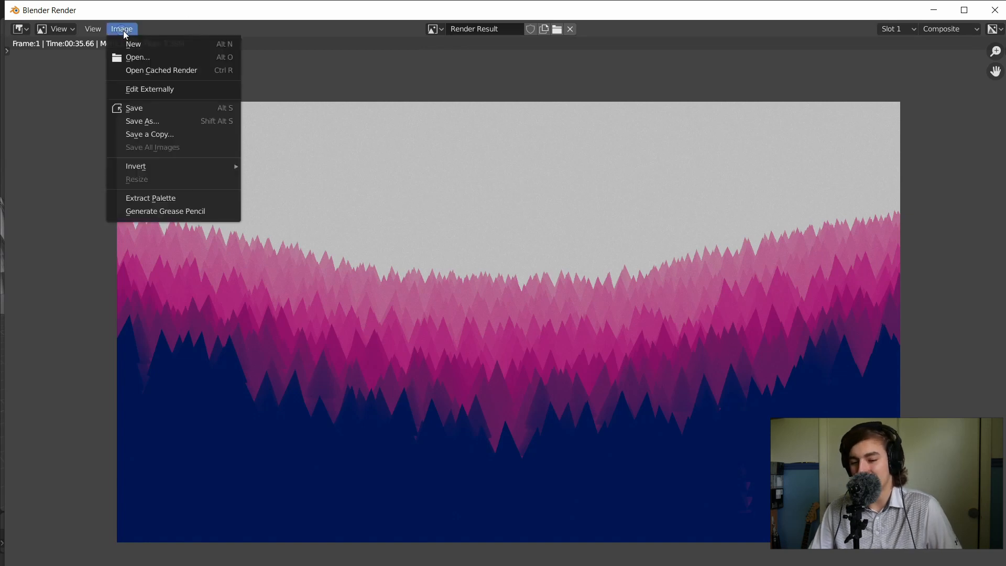
pyautogui.click(158, 121)
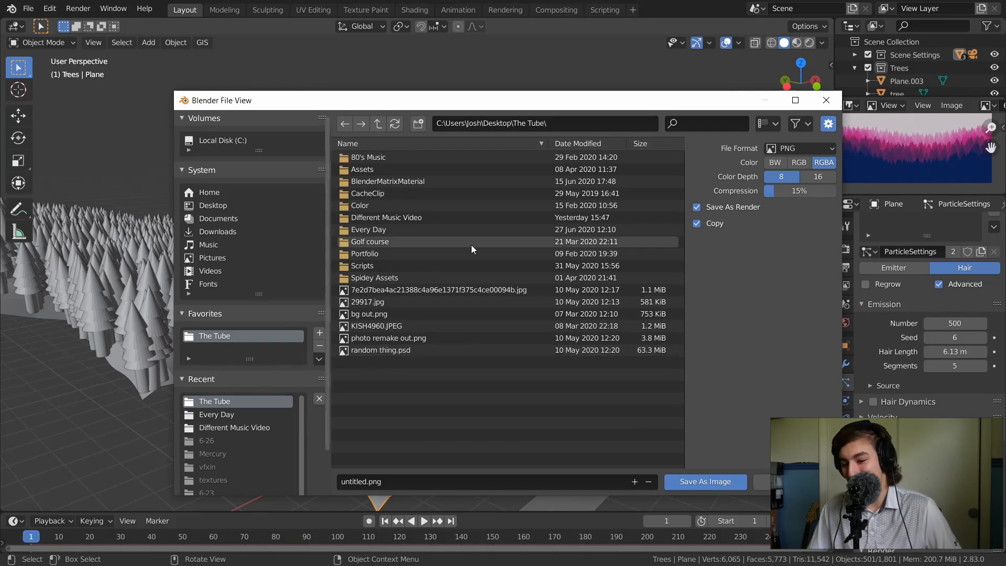
pyautogui.click(761, 481)
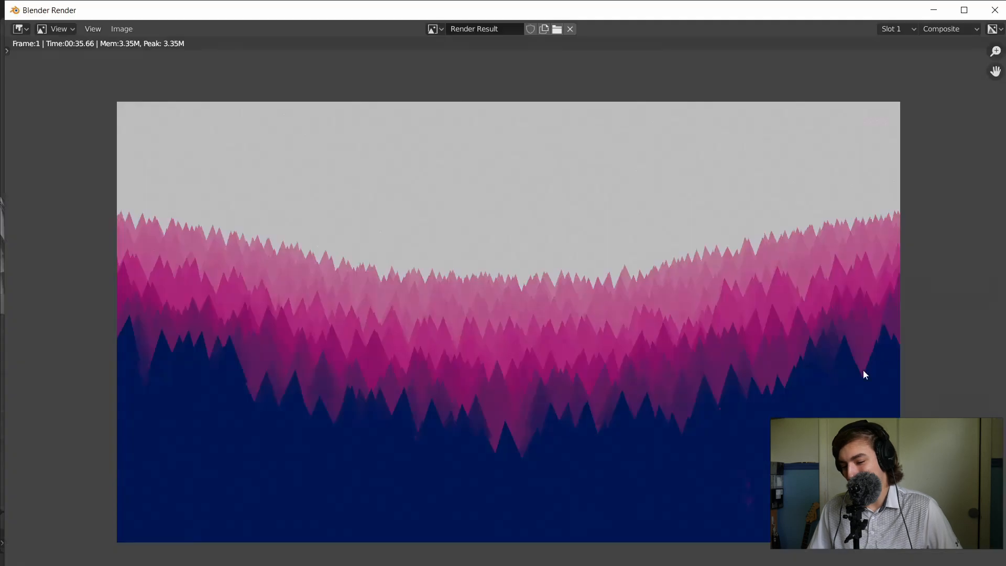
pyautogui.click(934, 11)
# - Examine the View Transform and Look options in the scene's Color Management render settings
pyautogui.moveTo(872, 285); pyautogui.dragTo(893, 183, button='middle')
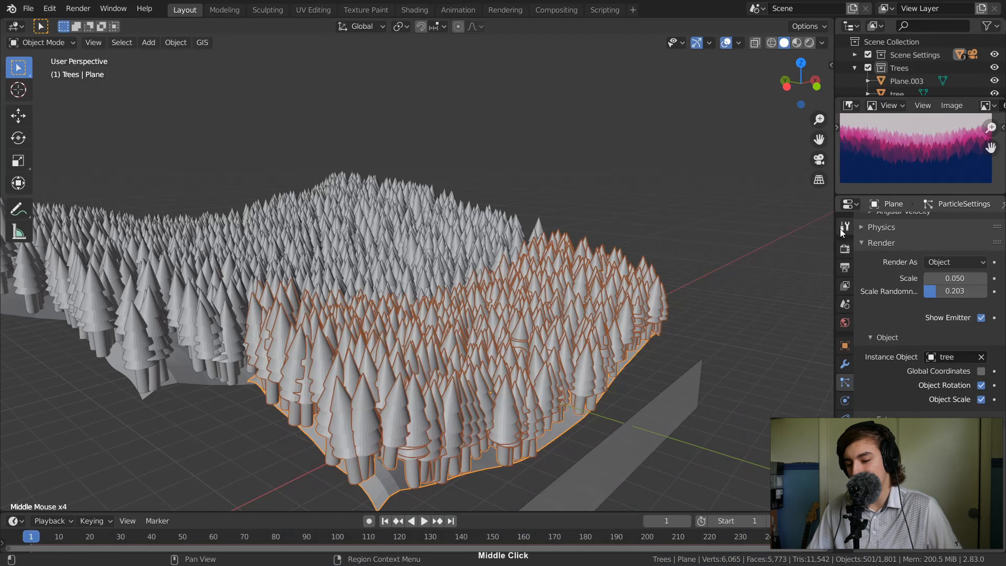
pyautogui.click(845, 248)
pyautogui.middleClick(917, 376)
pyautogui.click(922, 532)
pyautogui.moveTo(927, 533); pyautogui.dragTo(946, 460, button='middle')
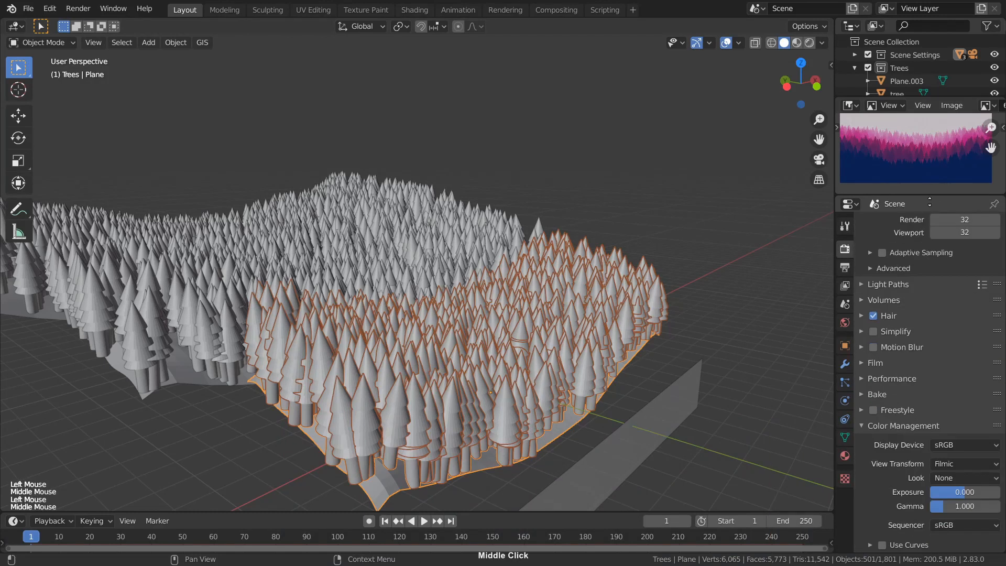
pyautogui.click(946, 463)
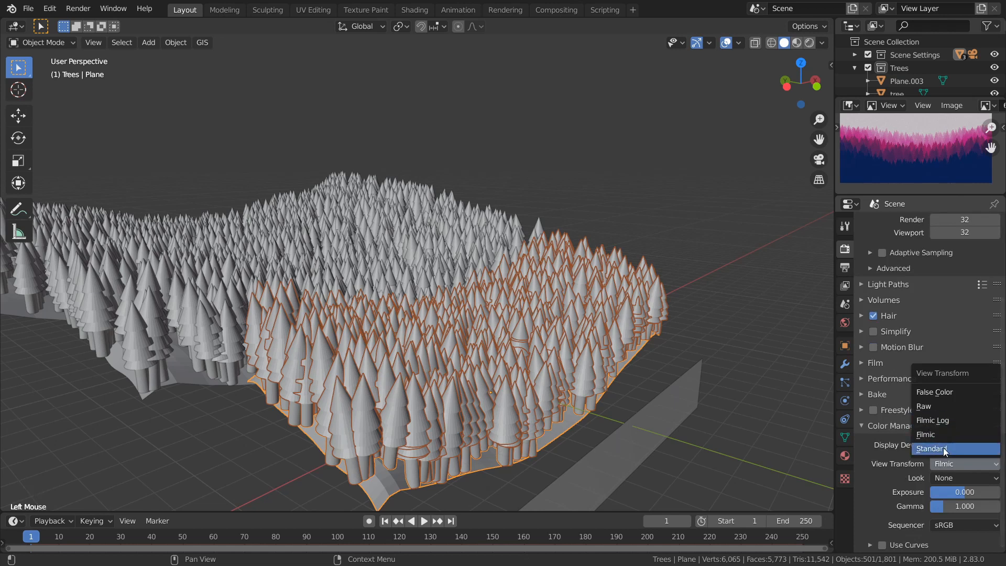
pyautogui.click(960, 406)
pyautogui.click(962, 479)
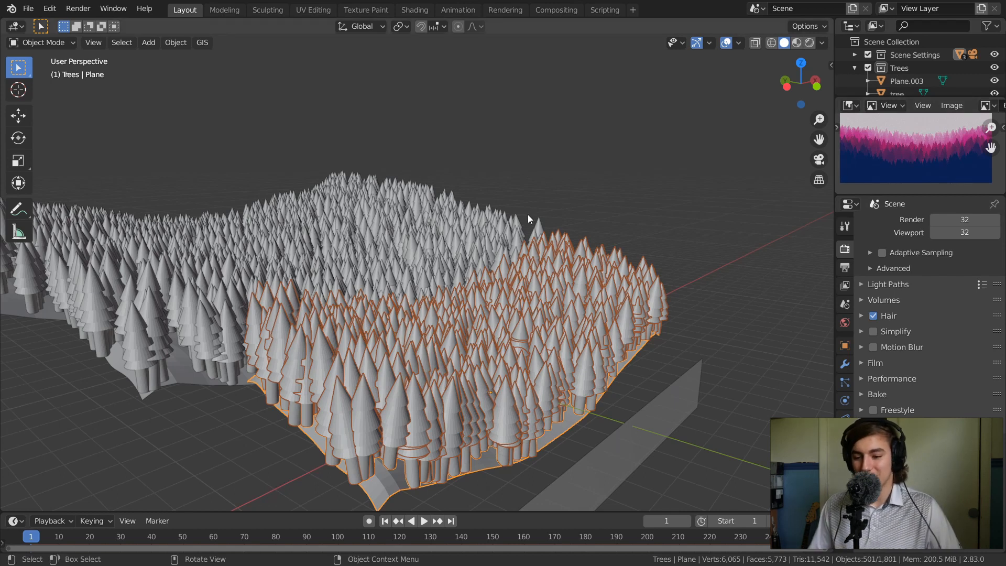
# - Reopen the latest render result and enlarge it to inspect the finished forest image
pyautogui.press('F11')
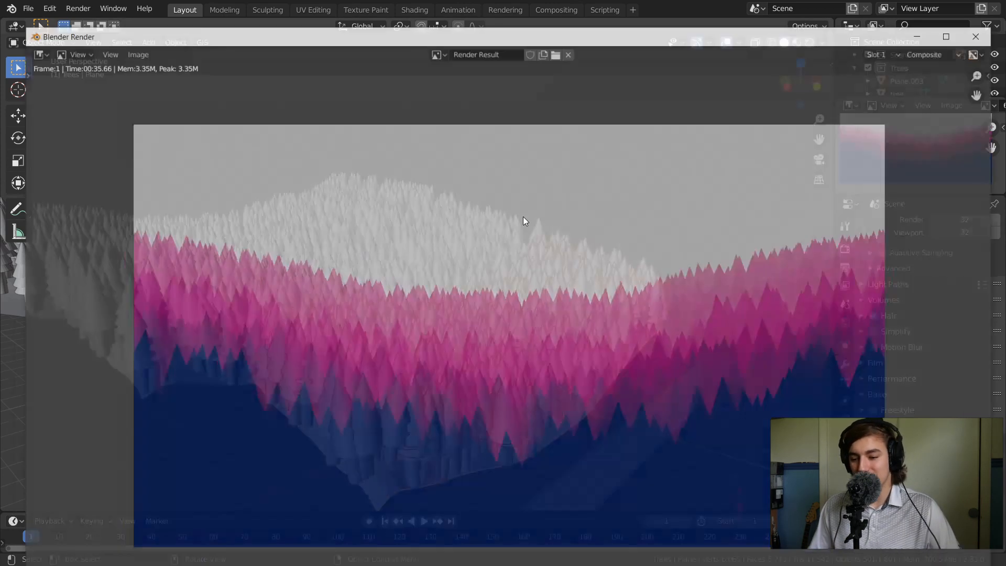
pyautogui.keyDown('ctrl'); pyautogui.moveTo(643, 224); pyautogui.dragTo(657, 206, button='middle'); pyautogui.keyUp('ctrl')
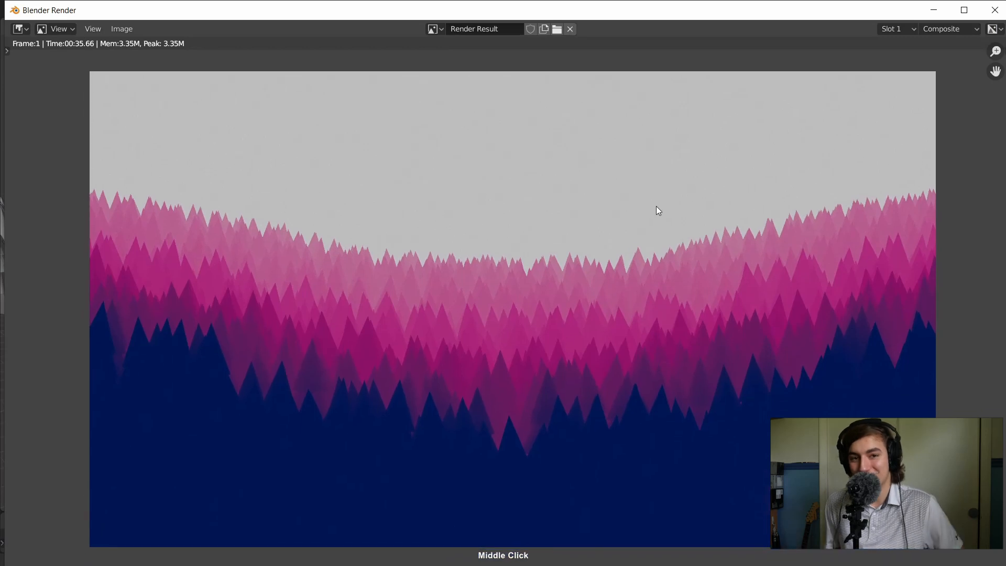